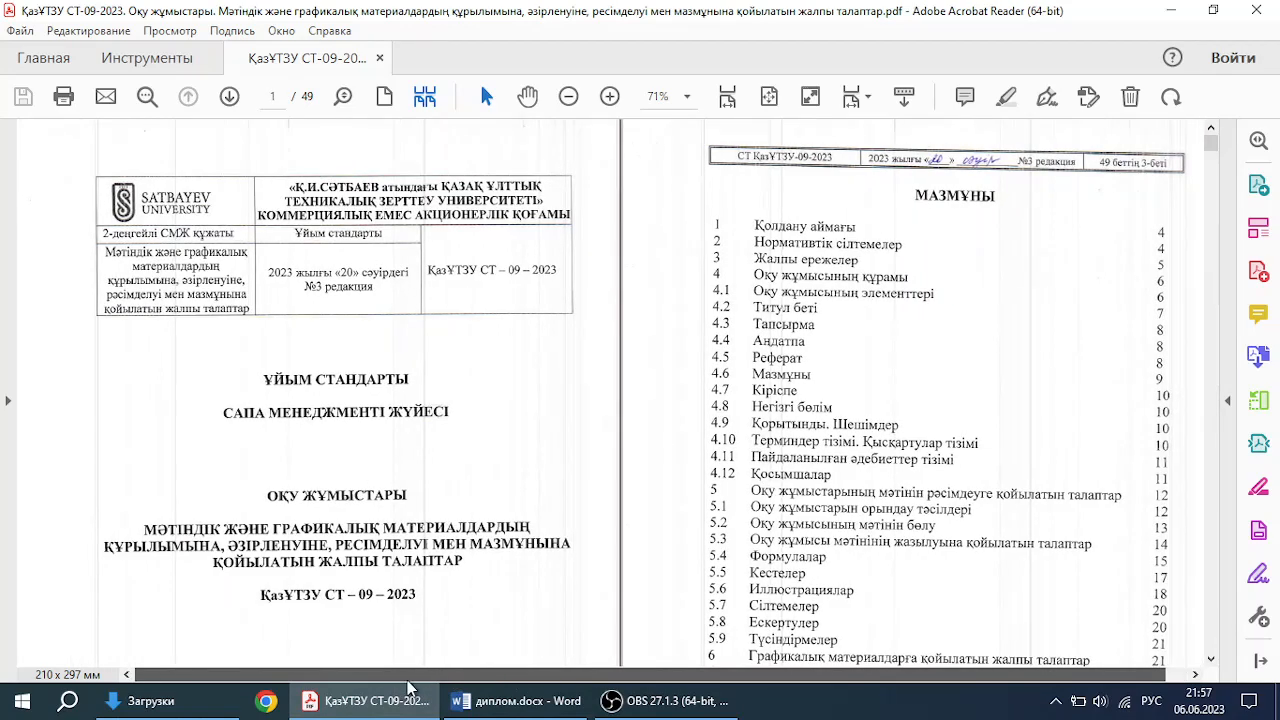
# Step: Examine the standard's table of contents, section 4.1 on required work elements, and table 1 listing the elements by work type
pyautogui.moveTo(705, 677); pyautogui.dragTo(729, 679)
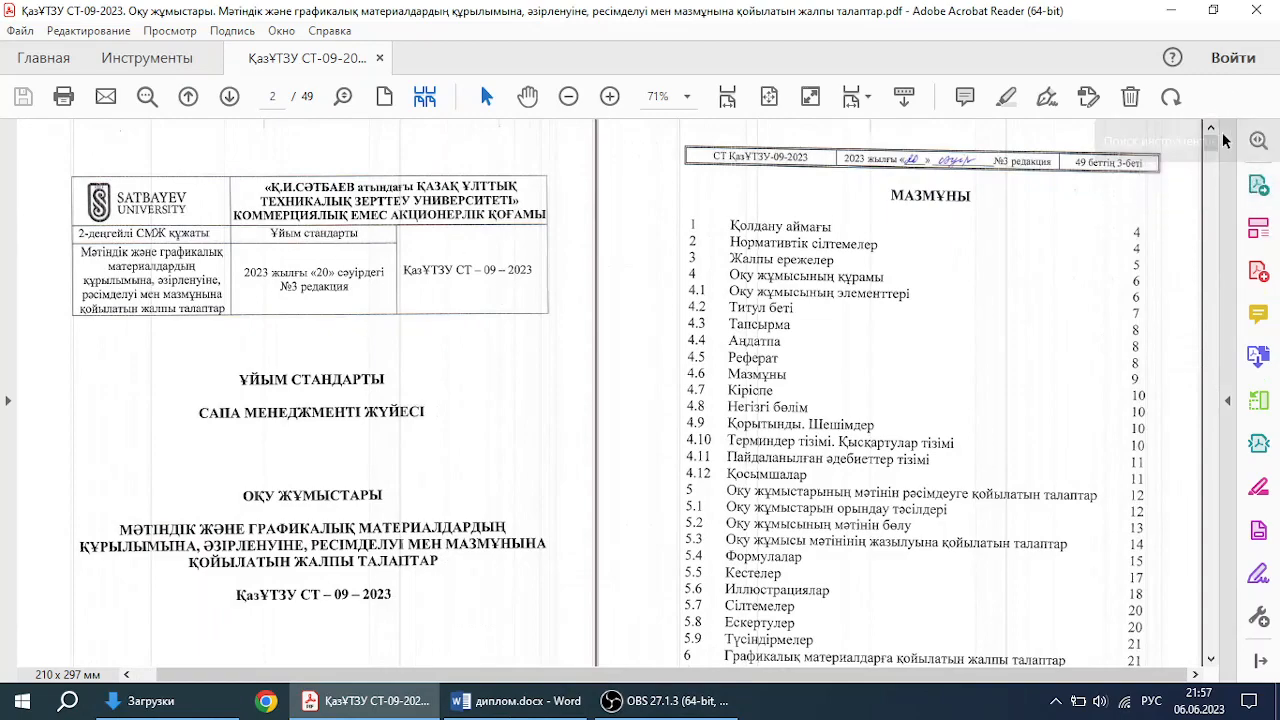
pyautogui.moveTo(1210, 145); pyautogui.dragTo(1218, 195)
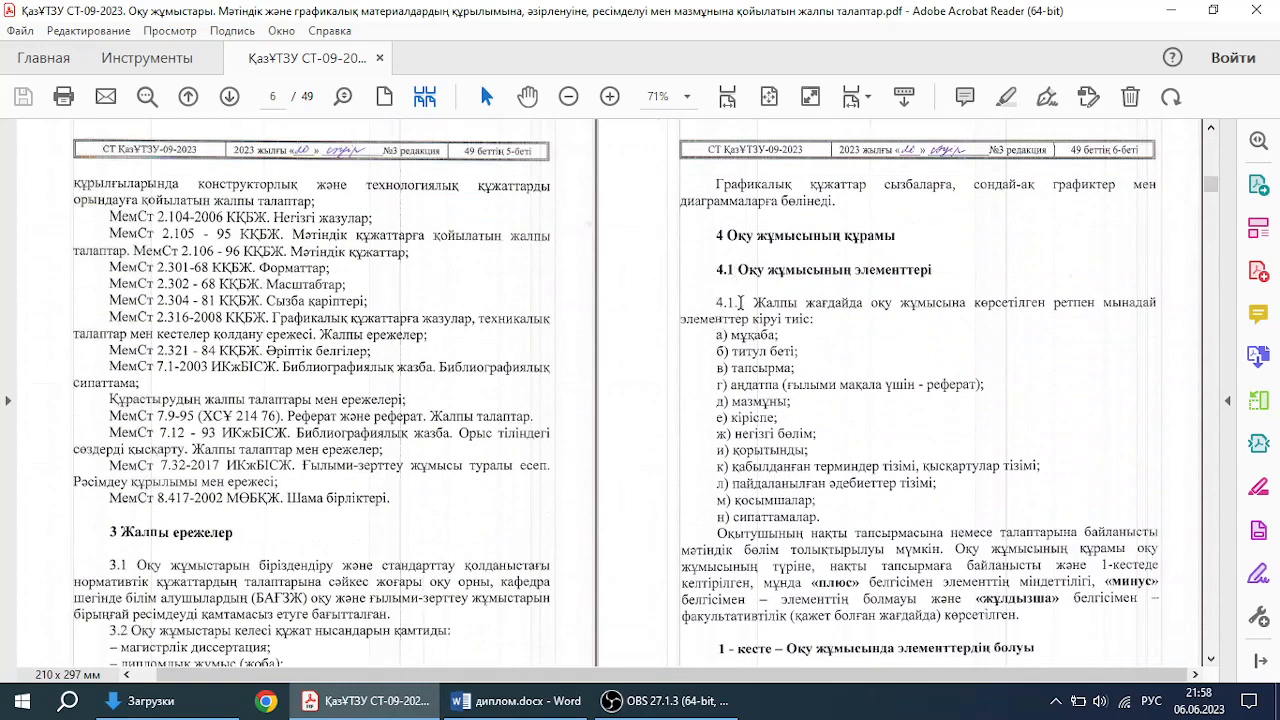
pyautogui.moveTo(1211, 185); pyautogui.dragTo(1212, 192)
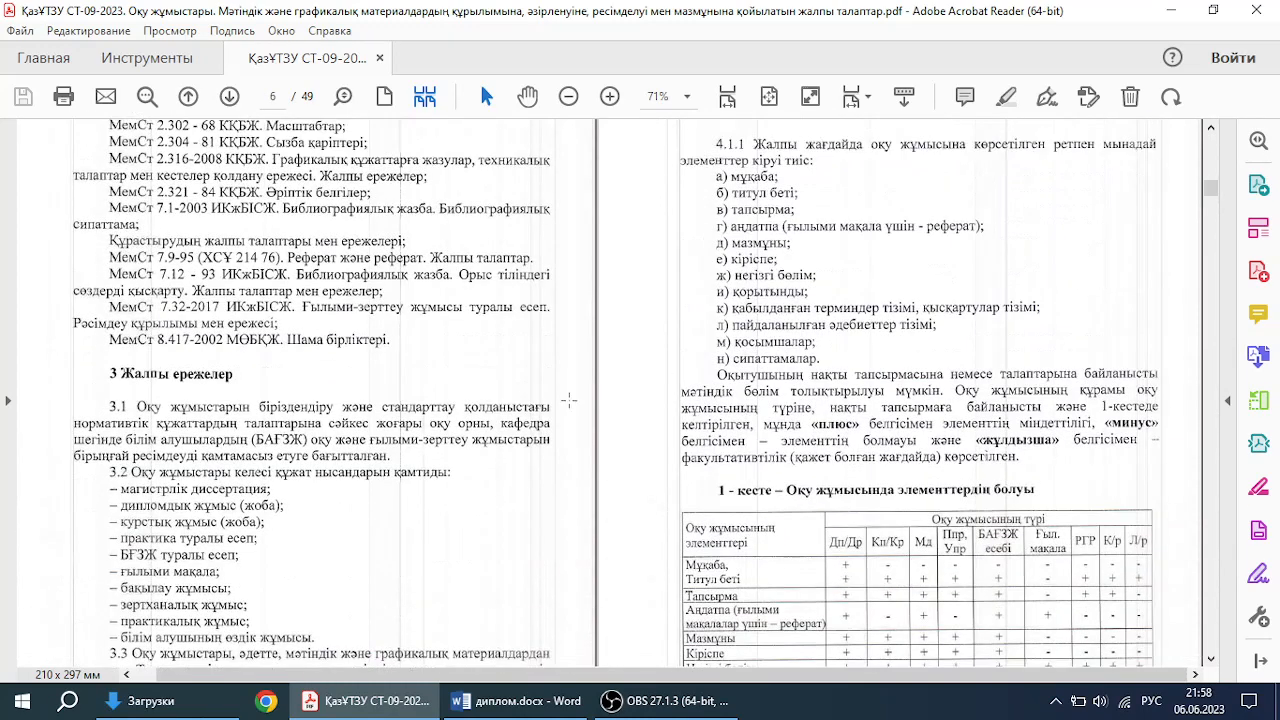
pyautogui.scroll(-2, 772, 372)
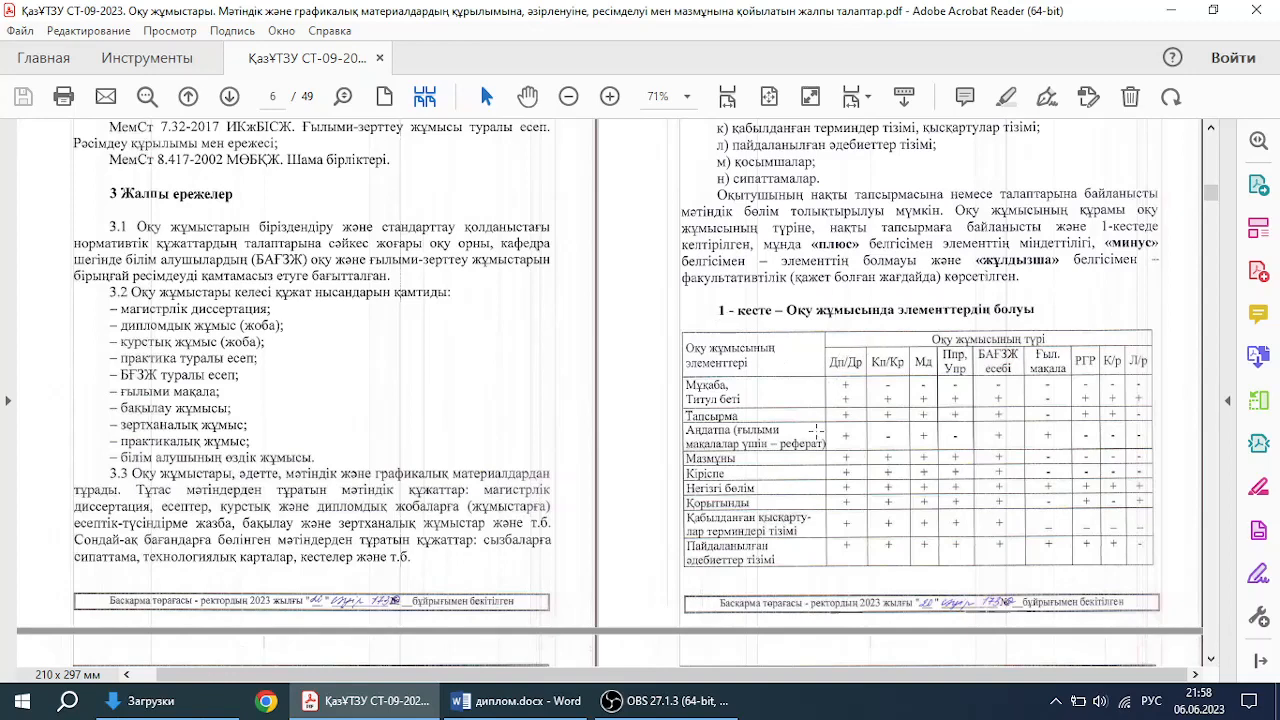
pyautogui.scroll(-1, 826, 420)
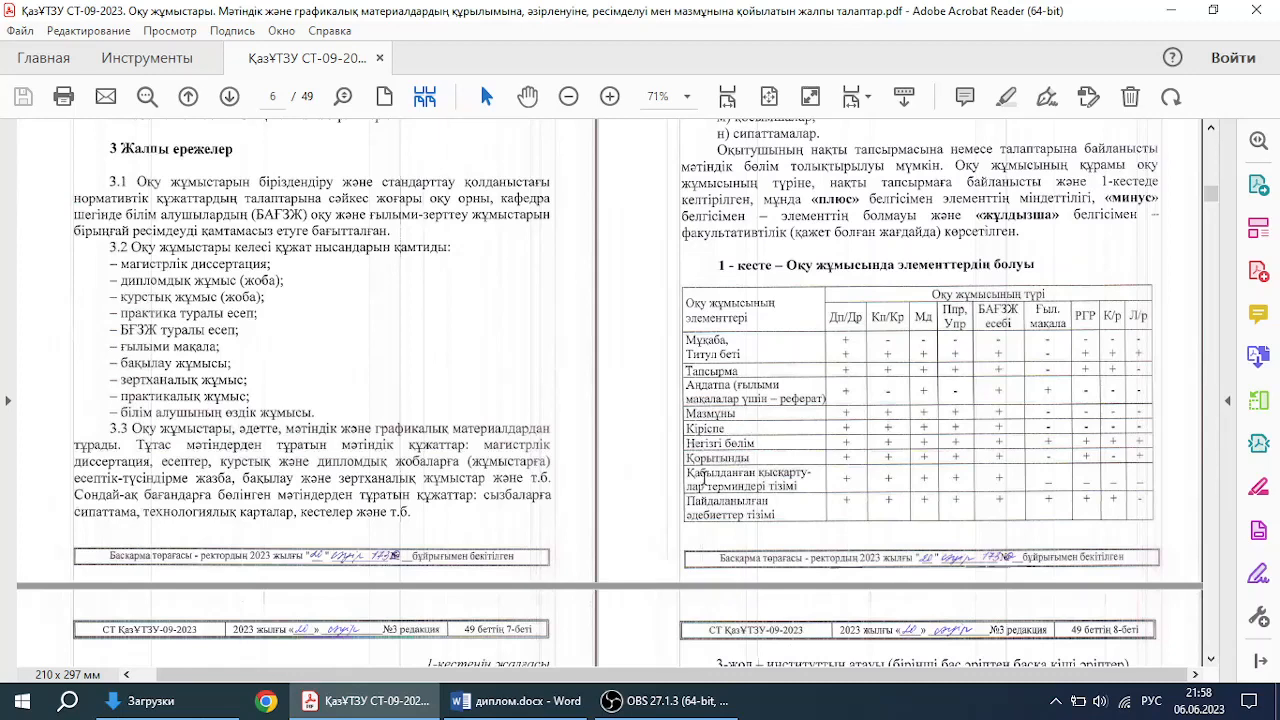
pyautogui.scroll(-1, 703, 474)
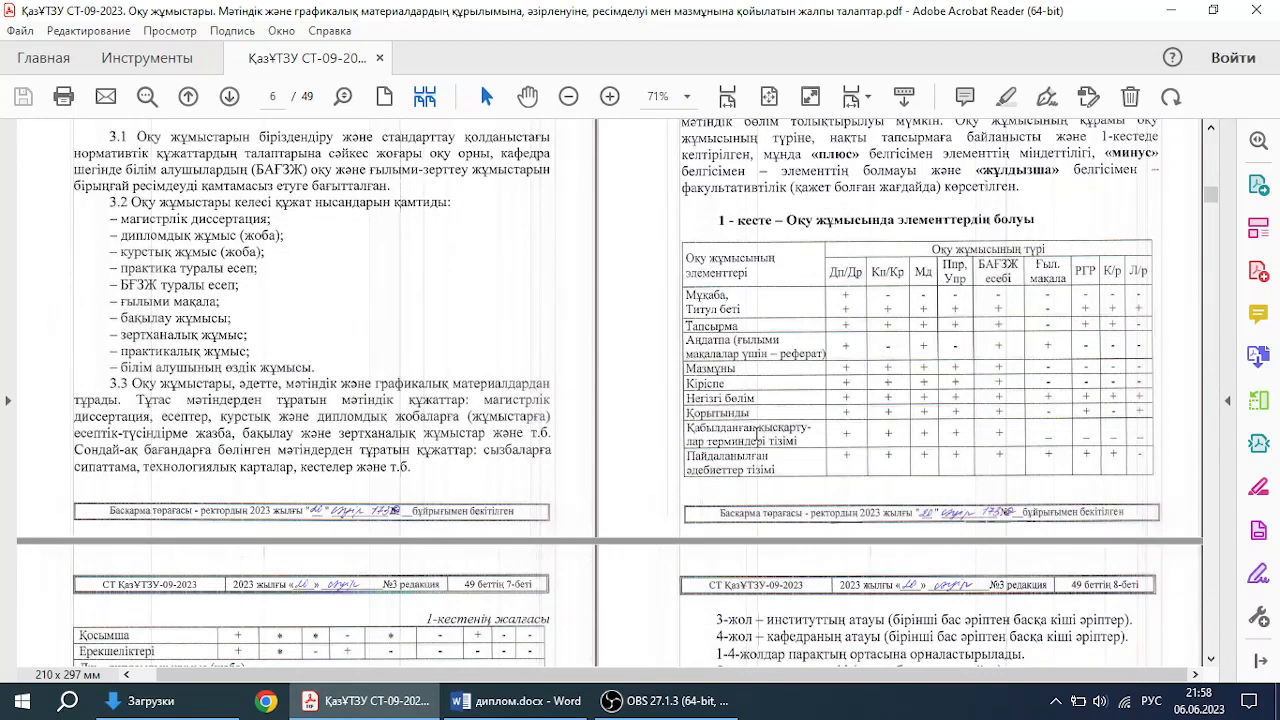
pyautogui.scroll(-1, 771, 423)
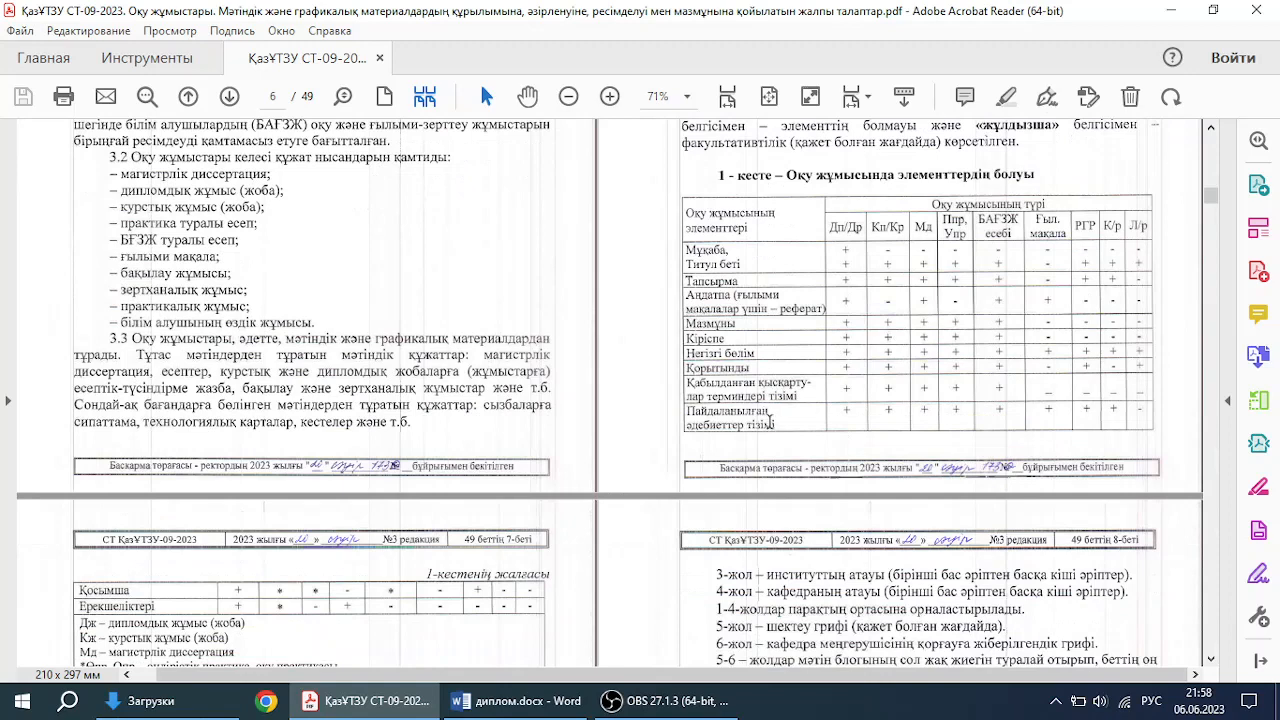
pyautogui.scroll(-1, 770, 420)
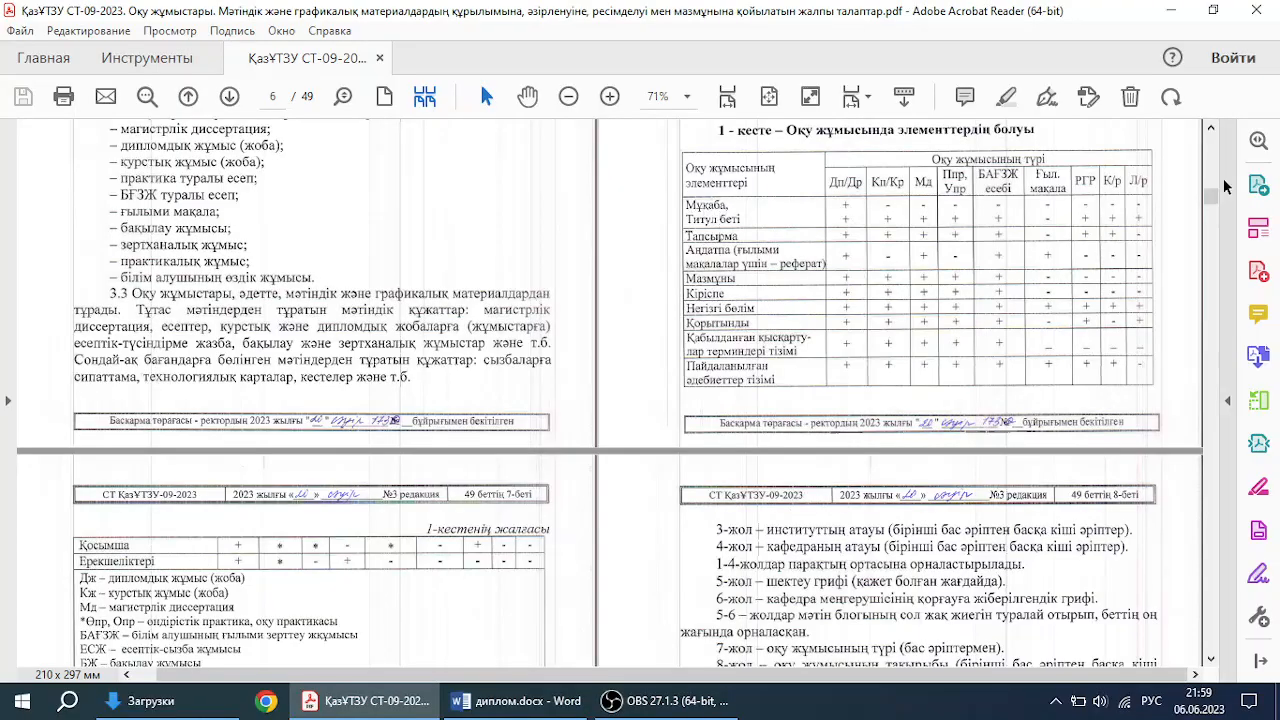
# Step: Examine the sample thesis cover in appendix А and the sample title page in appendix Б of the standard
pyautogui.moveTo(1210, 196); pyautogui.dragTo(1200, 405)
pyautogui.scroll(-1, 640, 401)
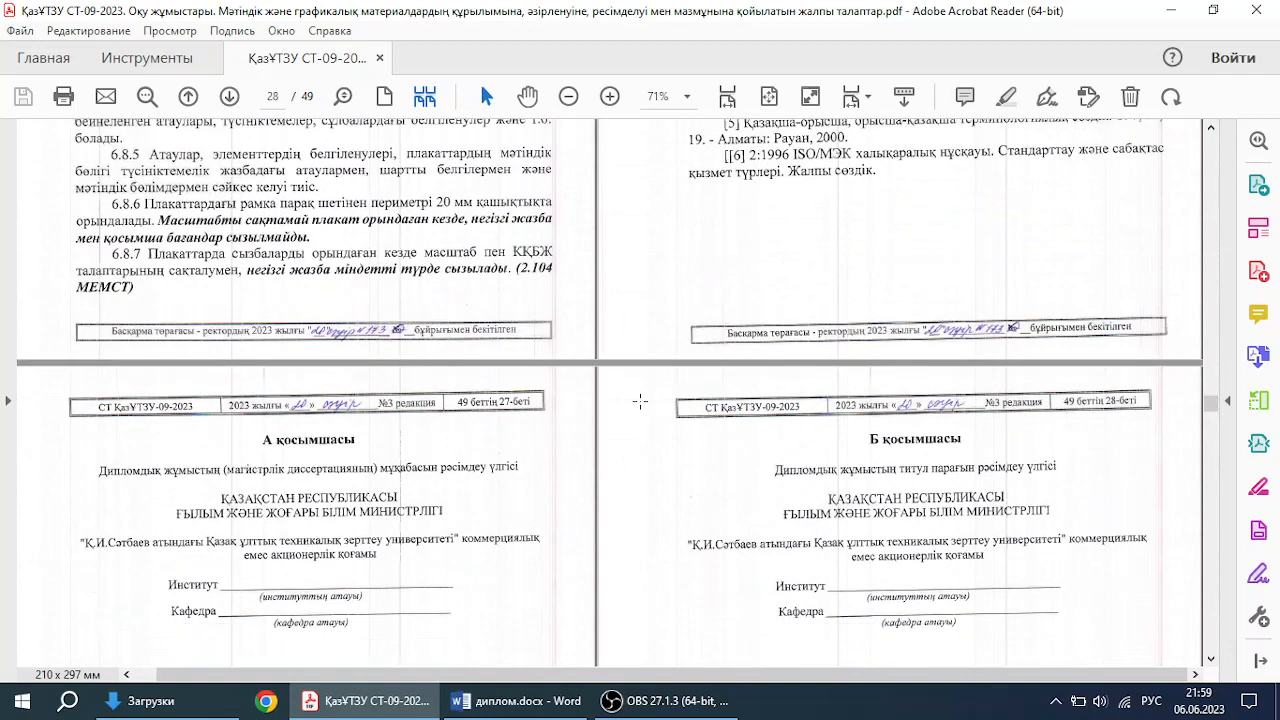
pyautogui.scroll(-3, 637, 375)
pyautogui.scroll(-3, 635, 354)
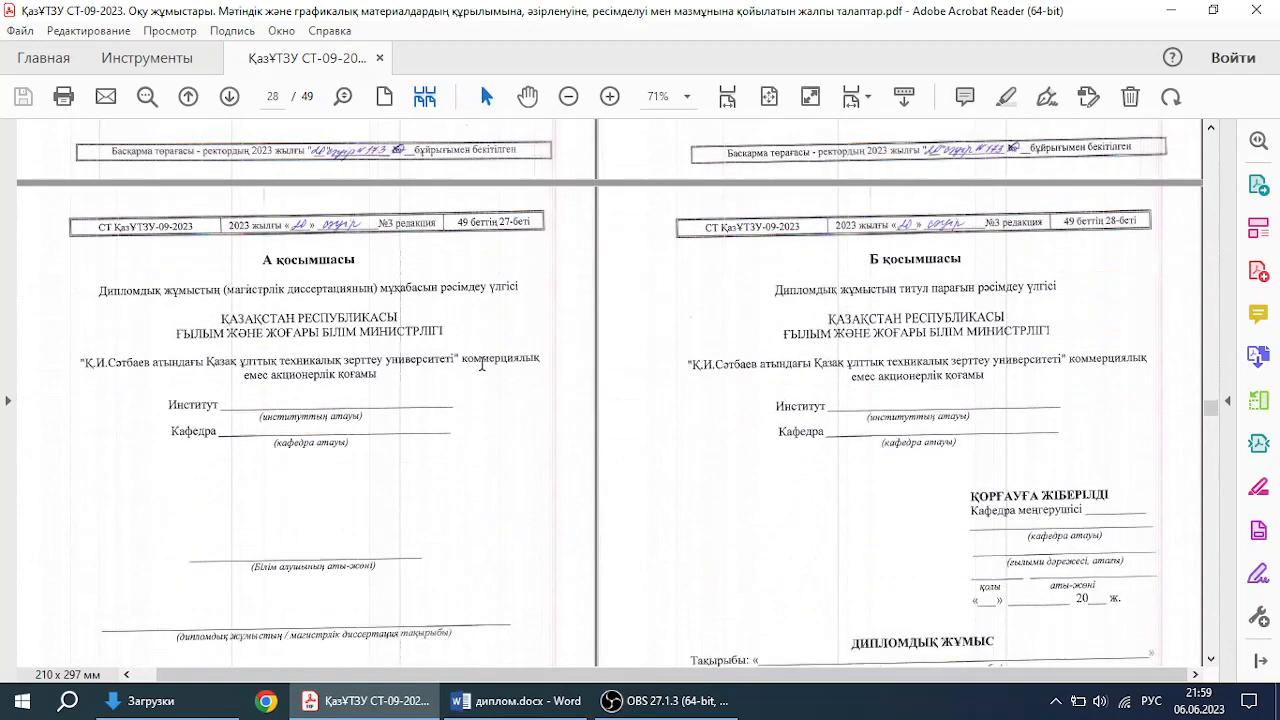
pyautogui.scroll(2, 486, 363)
pyautogui.scroll(-1, 523, 337)
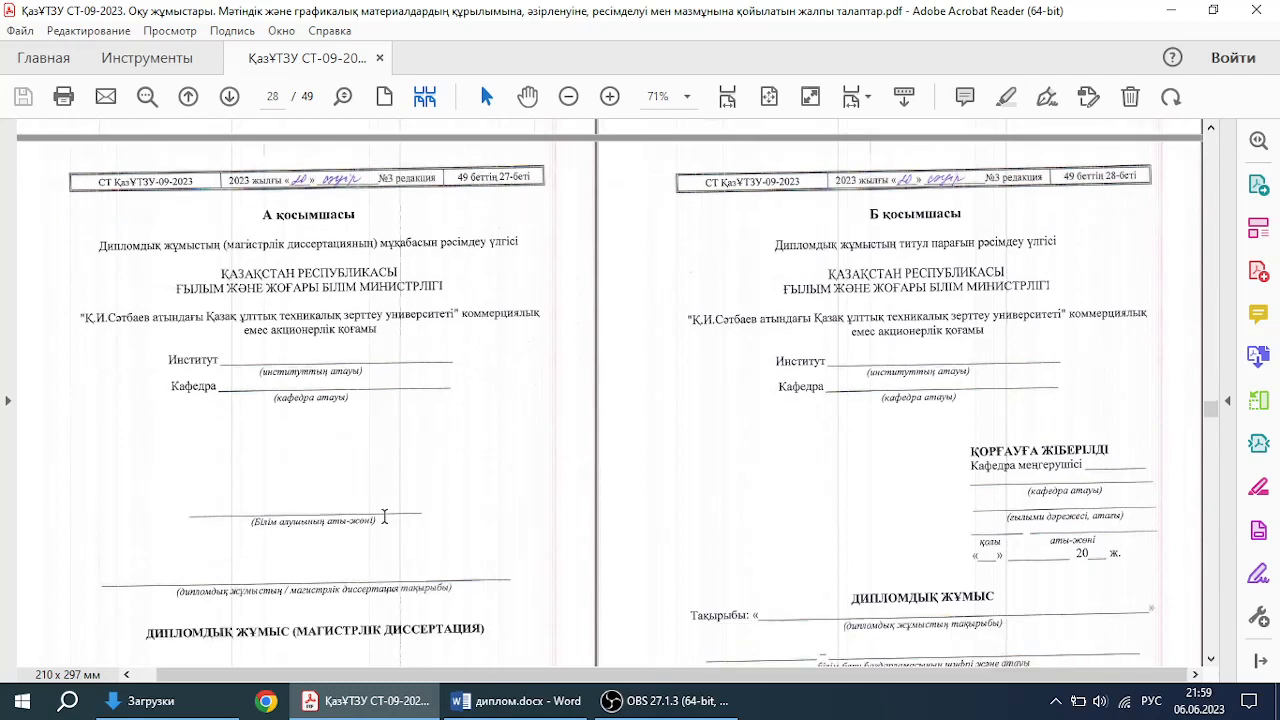
pyautogui.scroll(-1, 241, 404)
pyautogui.scroll(-1, 291, 380)
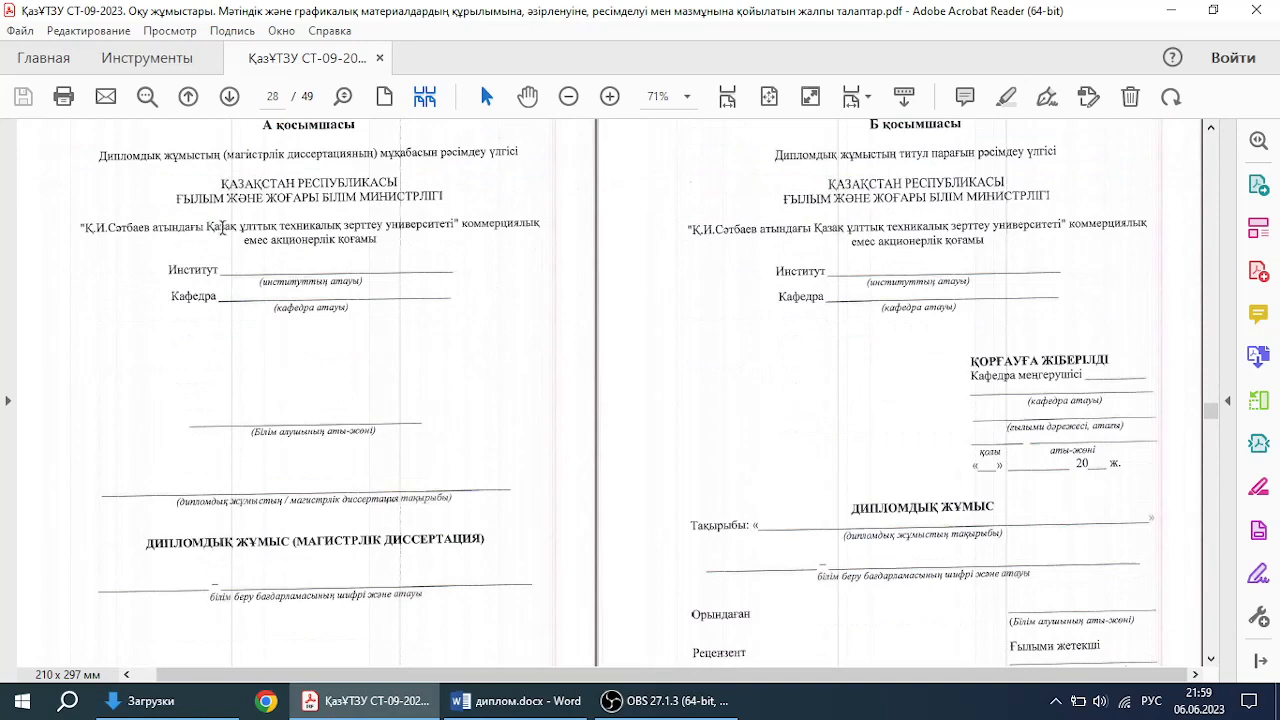
pyautogui.scroll(-1, 251, 437)
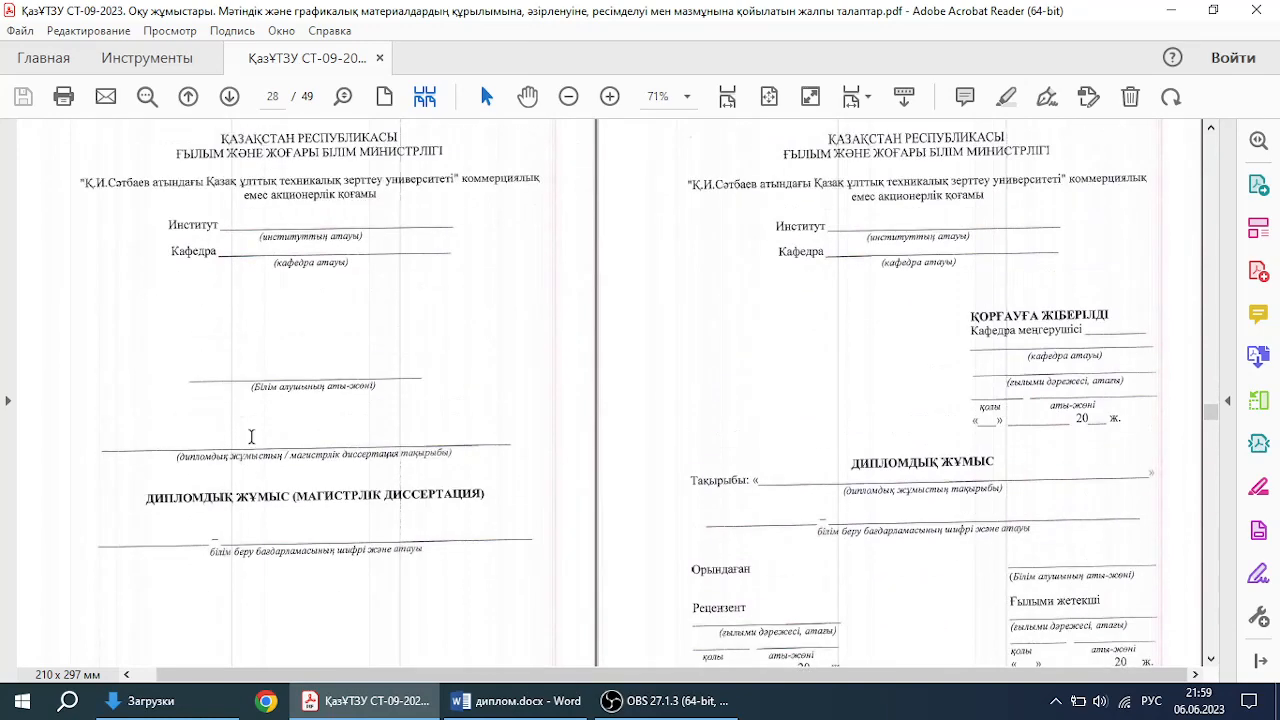
pyautogui.scroll(1, 796, 276)
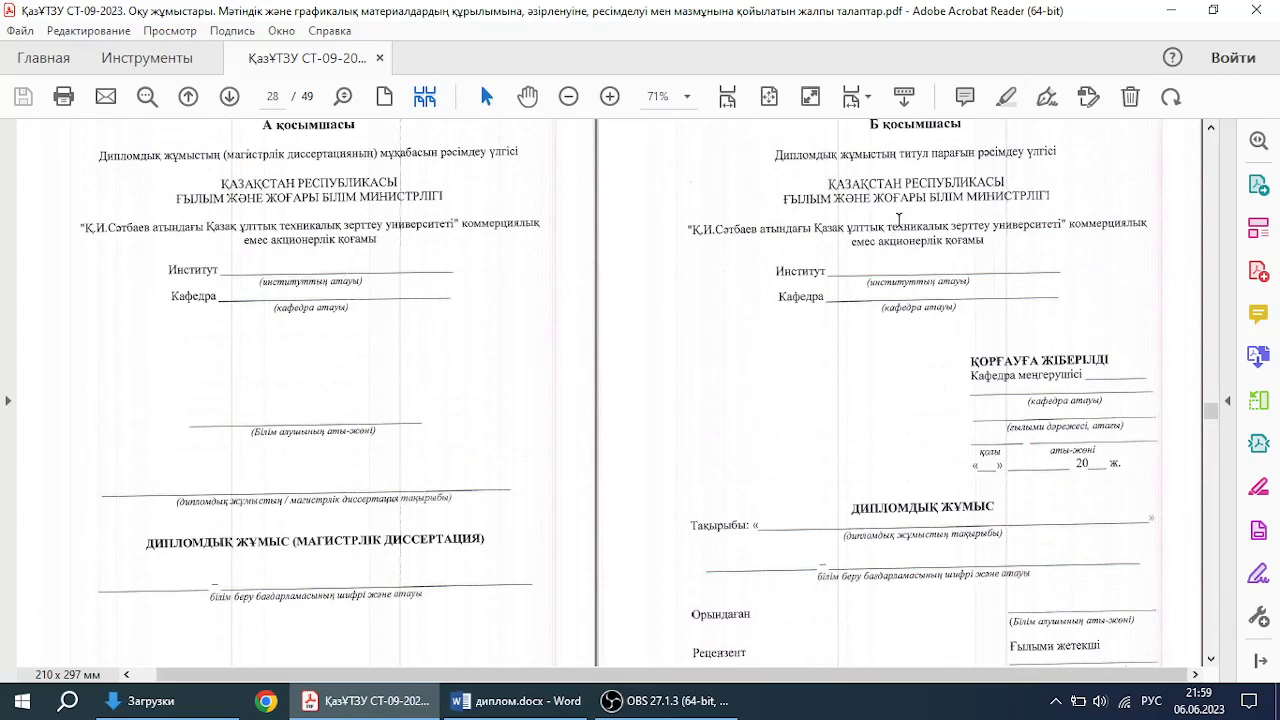
# Step: Examine the sample thesis assignment form in appendix В and its continuation with the schedule and signature tables
pyautogui.scroll(-3, 897, 222)
pyautogui.scroll(-9, 894, 471)
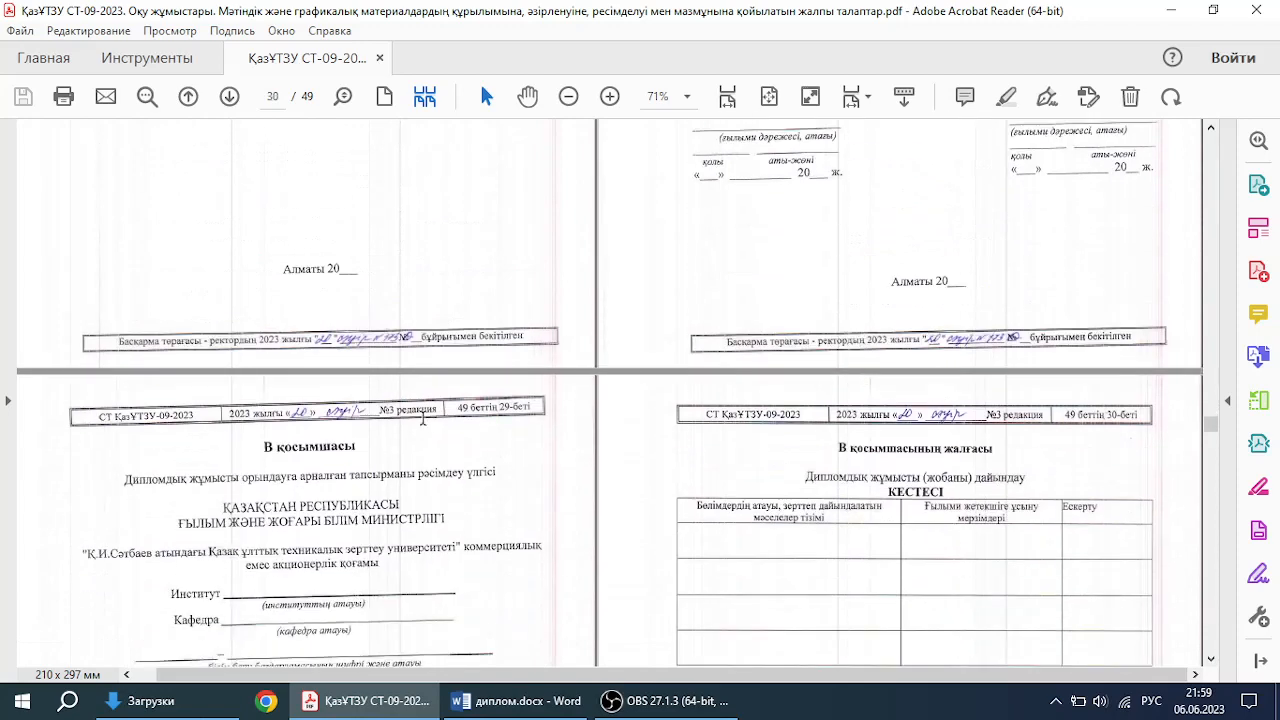
pyautogui.scroll(1, 422, 419)
pyautogui.scroll(-7, 422, 419)
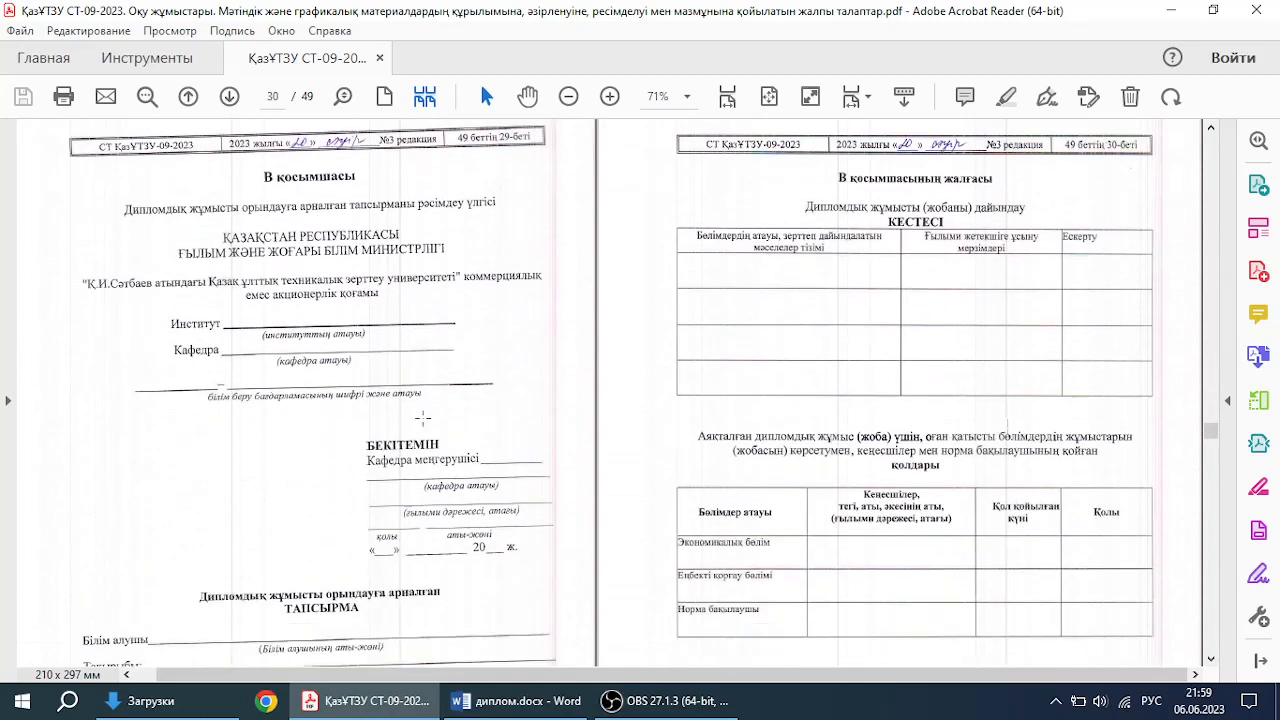
pyautogui.scroll(-2, 422, 419)
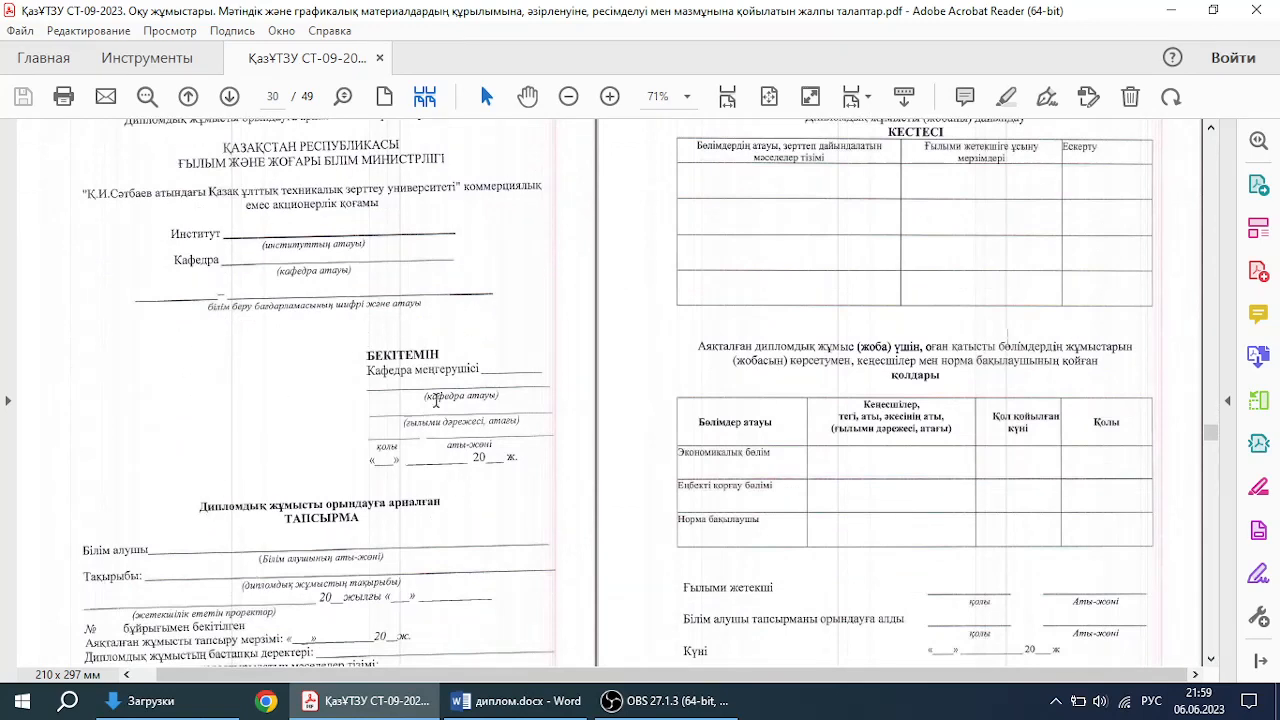
pyautogui.scroll(-10, 571, 455)
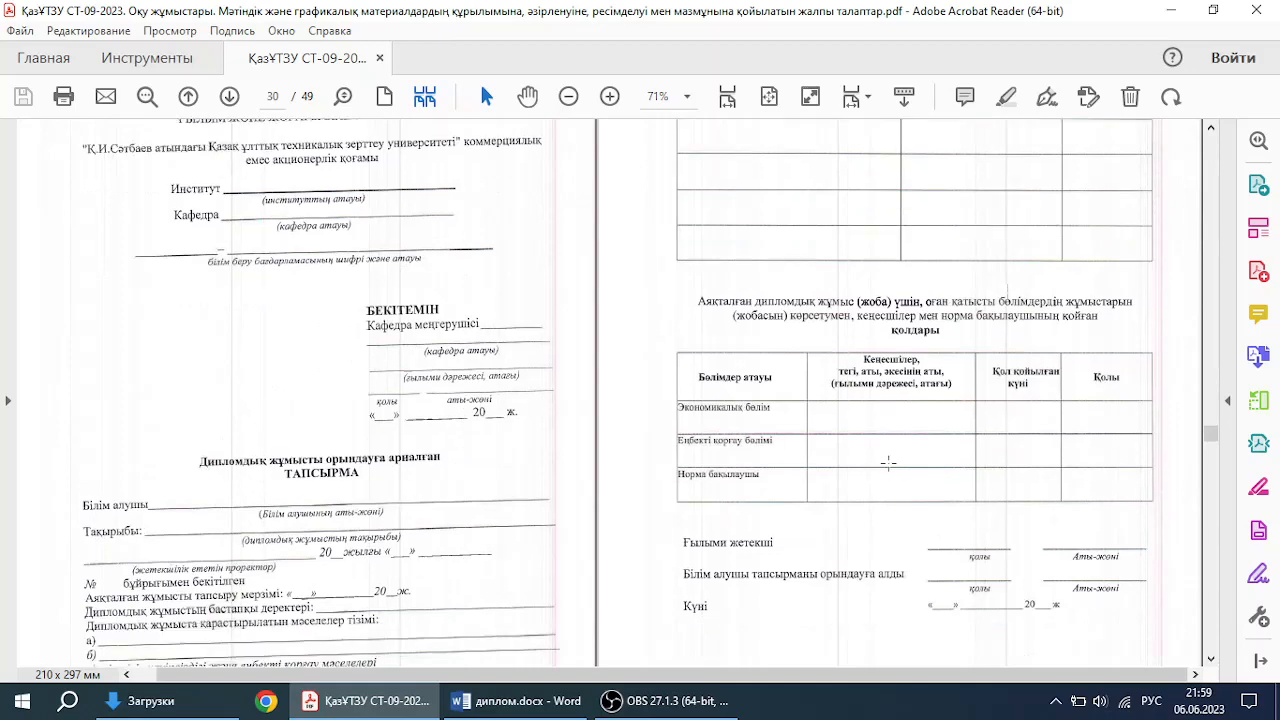
pyautogui.scroll(9, 887, 462)
# Step: Return to section 4.2 of the standard and examine the title page line rules and the numbered layout figure
pyautogui.moveTo(1210, 434); pyautogui.dragTo(1213, 203)
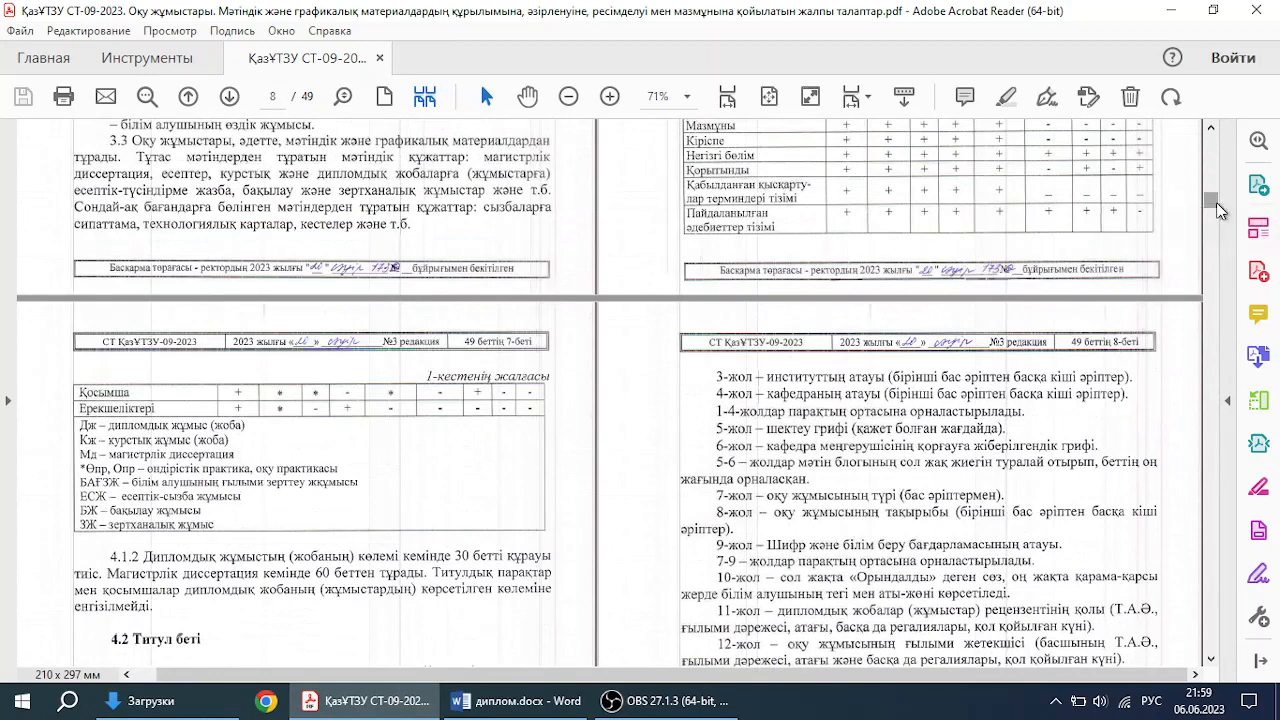
pyautogui.scroll(-3, 1212, 206)
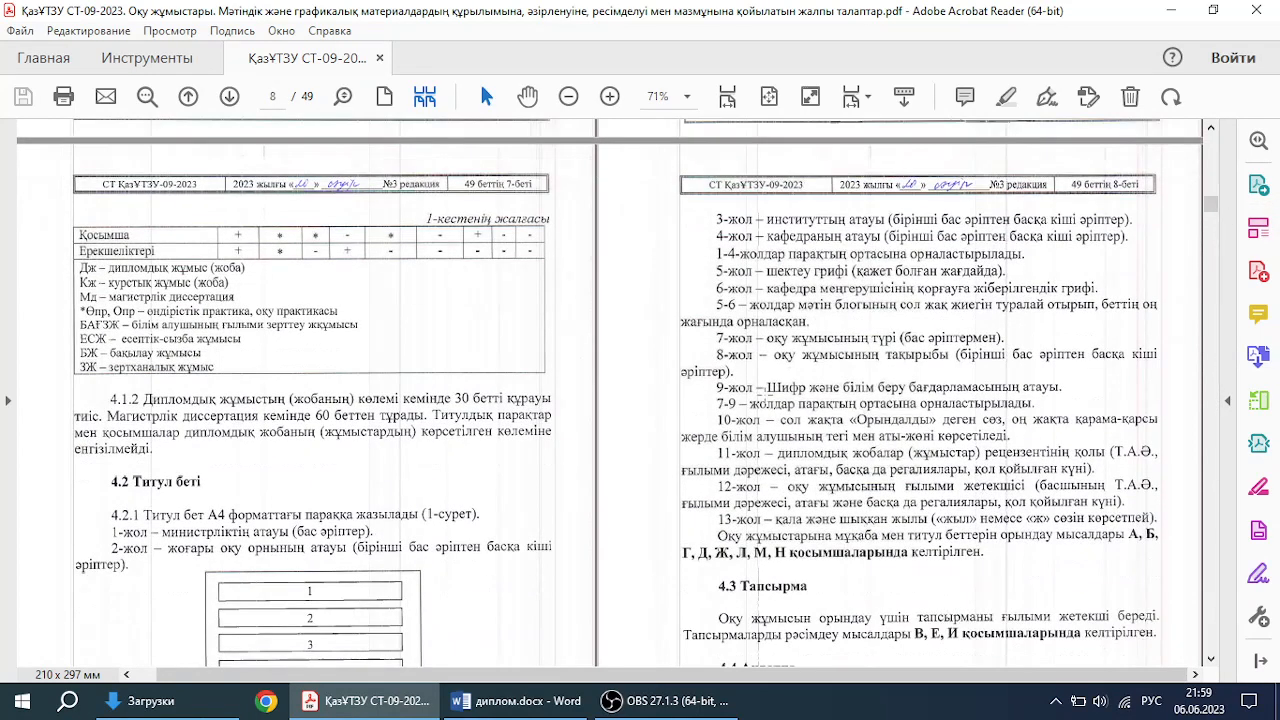
pyautogui.scroll(-3, 1212, 206)
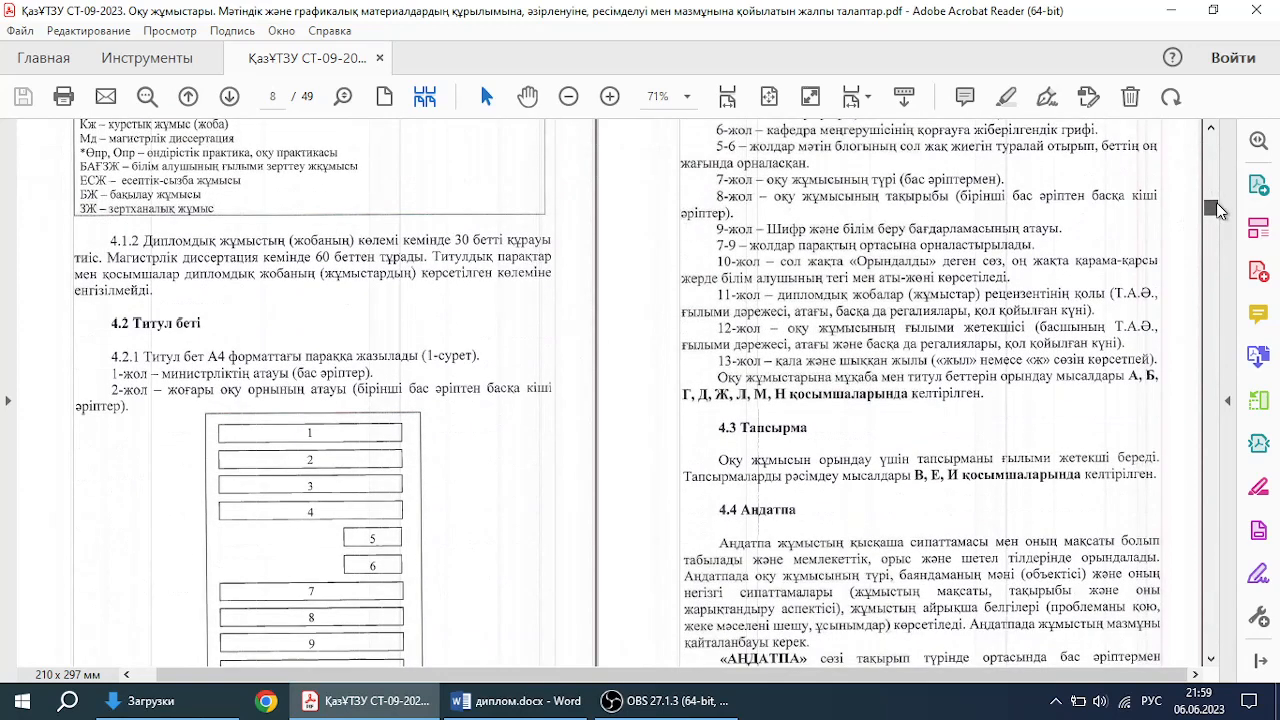
pyautogui.scroll(-3, 1214, 210)
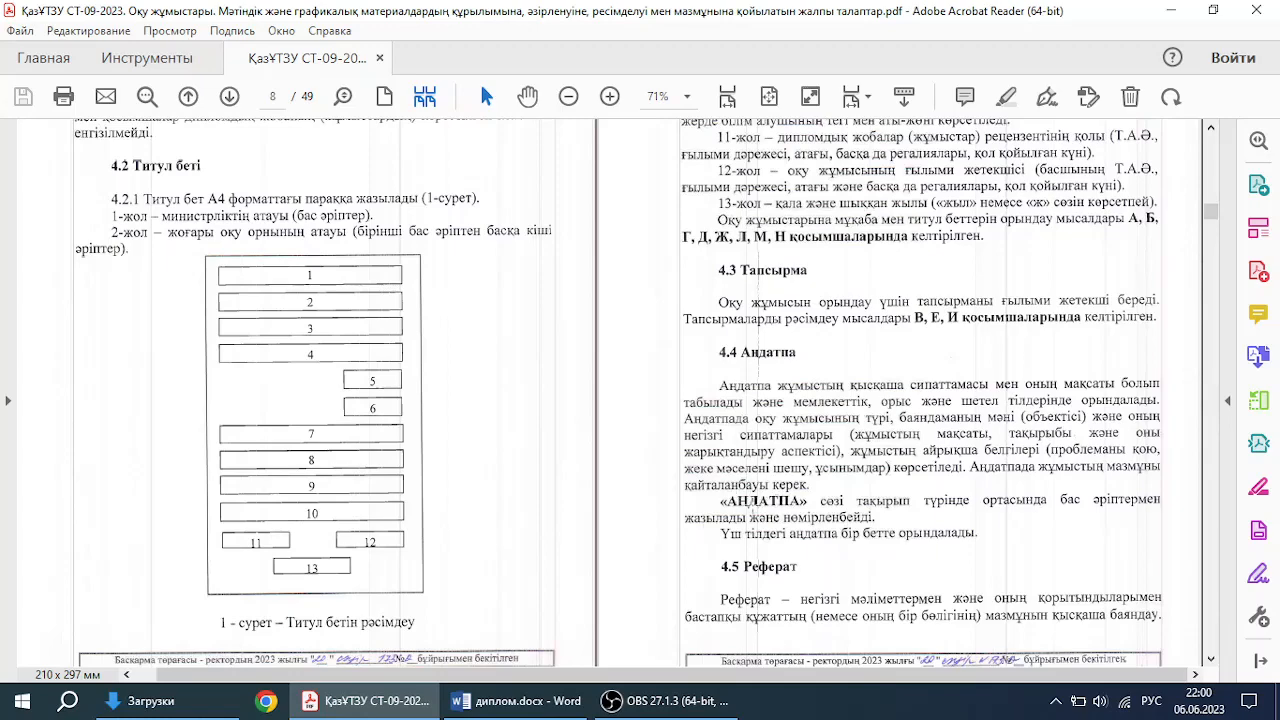
# Step: Switch to диплом.docx in Word and look over its cover, title, assignment and abstract pages at 50% zoom
pyautogui.click(516, 701)
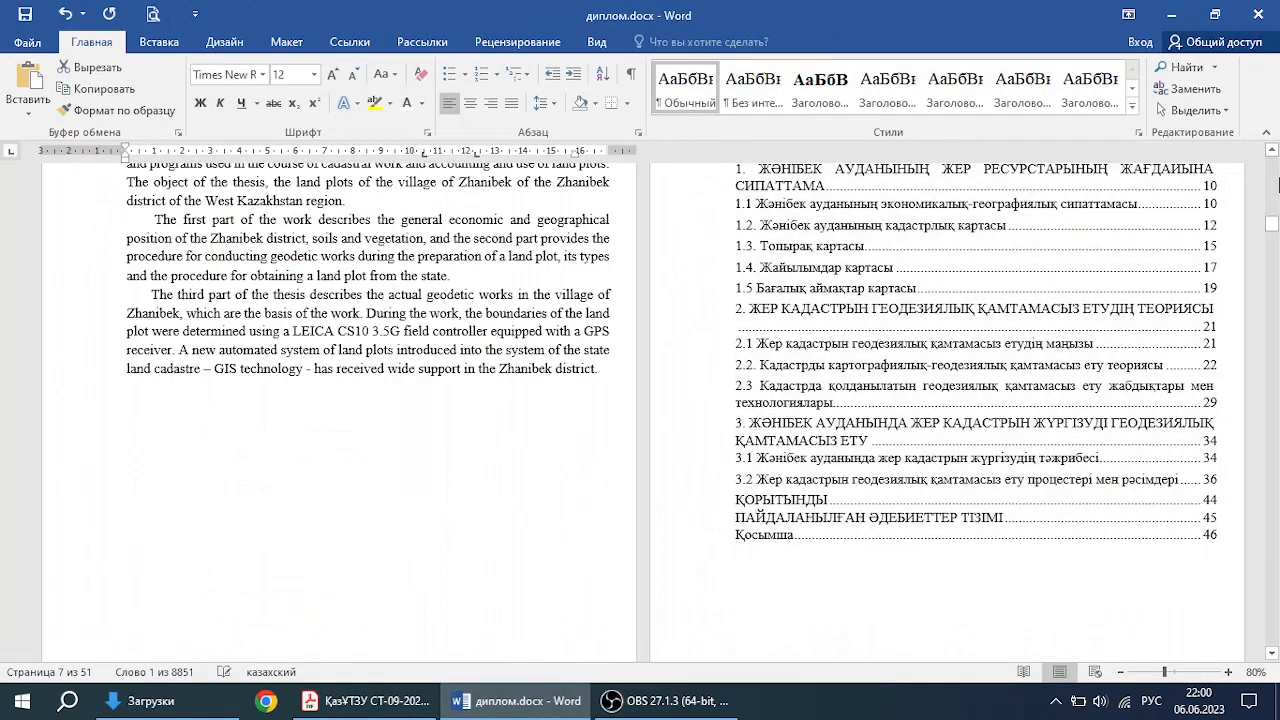
pyautogui.moveTo(1272, 222); pyautogui.dragTo(1274, 156)
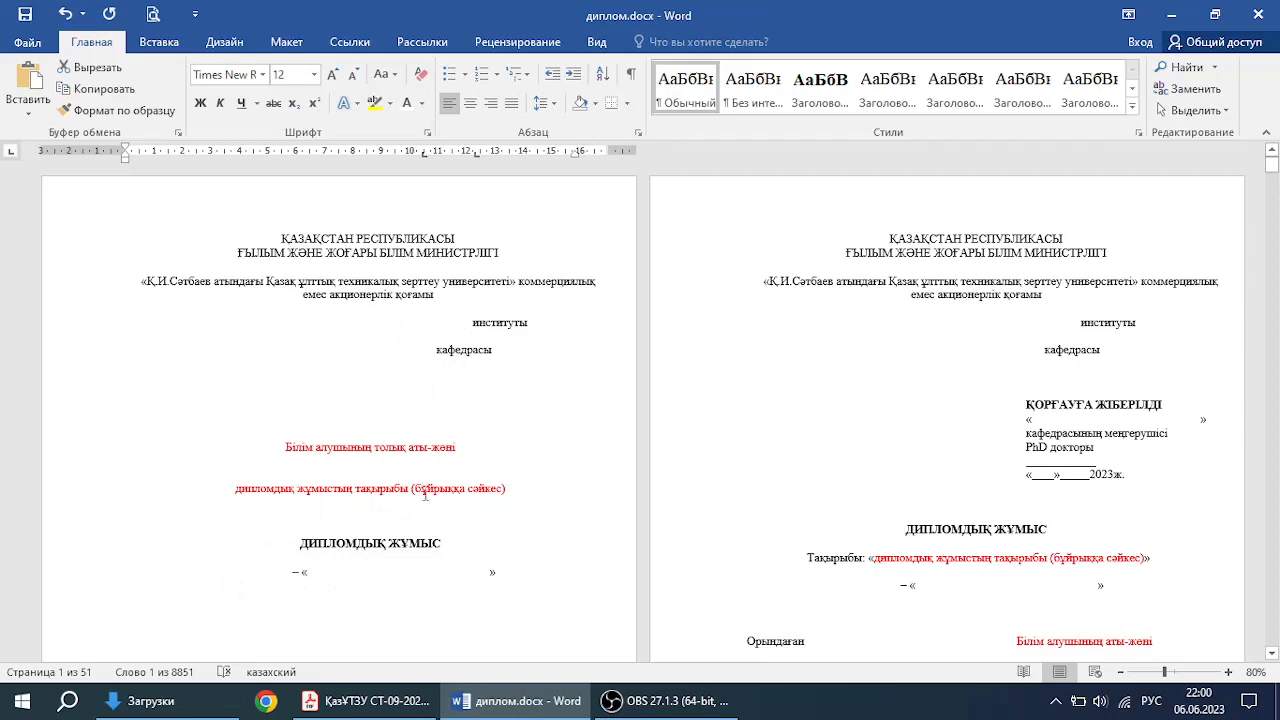
pyautogui.scroll(-3, 610, 501)
pyautogui.scroll(3, 884, 362)
pyautogui.click(1122, 673)
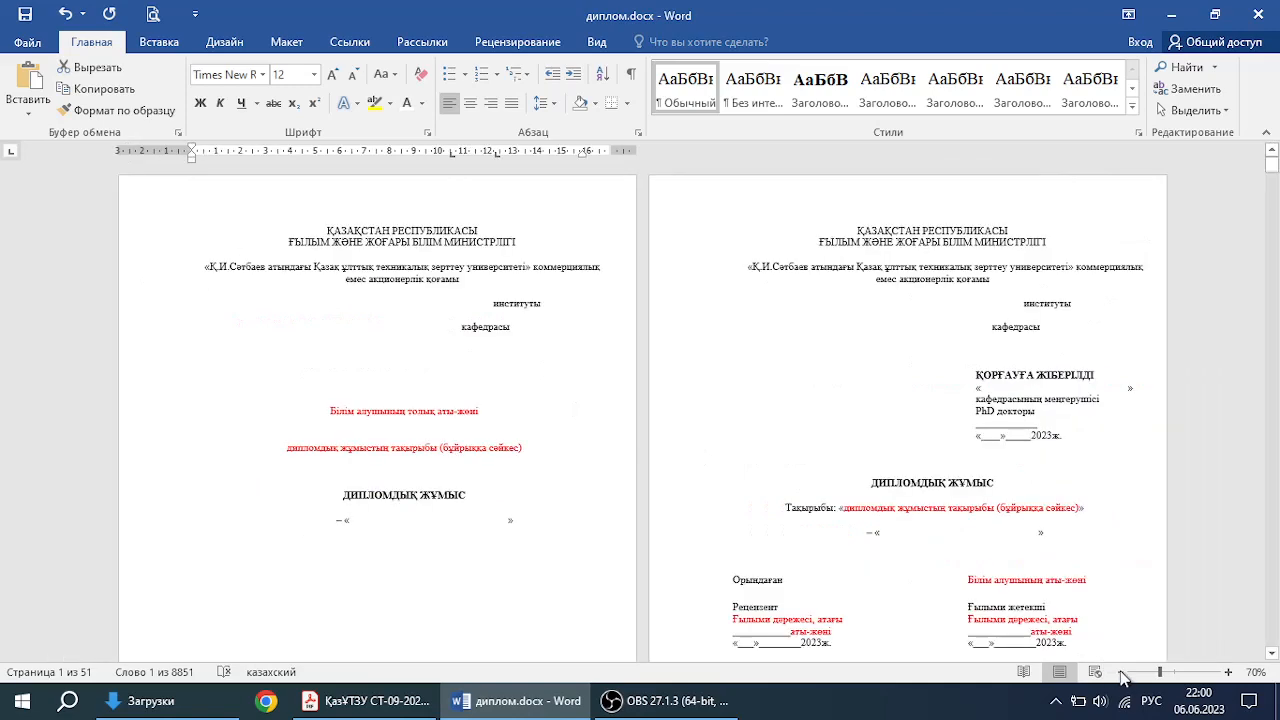
pyautogui.click(1122, 673)
pyautogui.click(1122, 673)
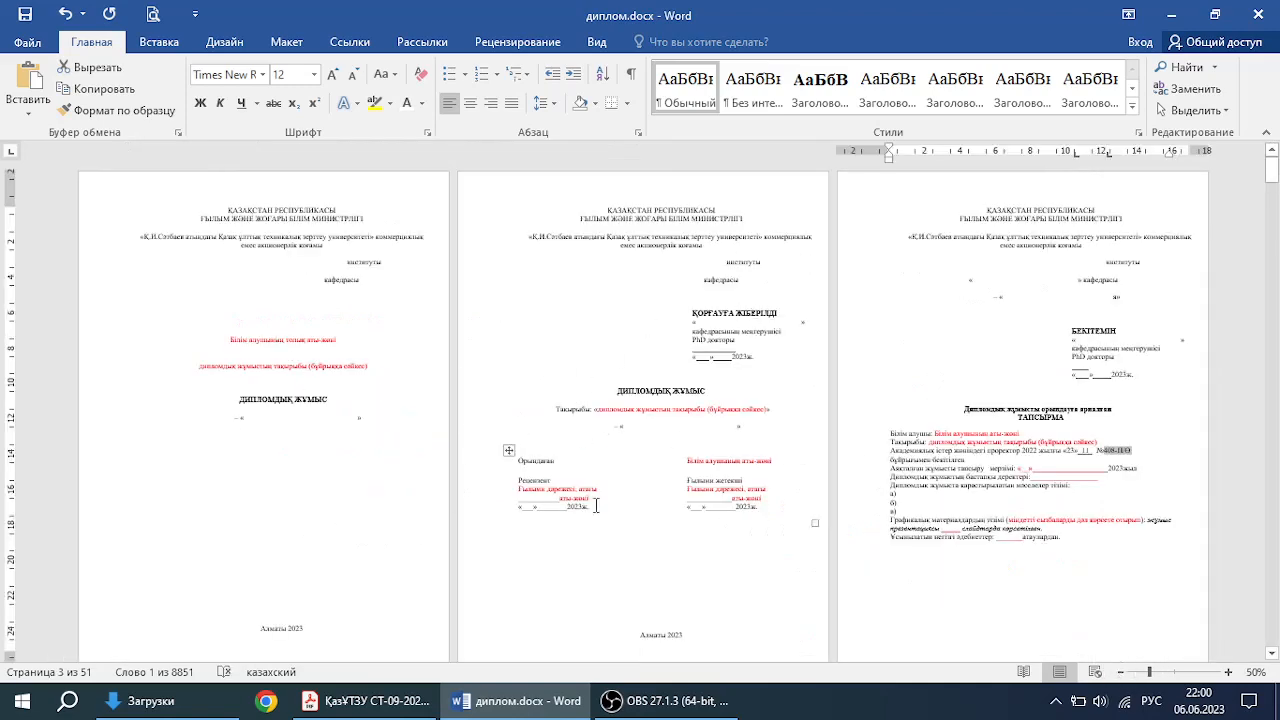
pyautogui.scroll(-6, 972, 345)
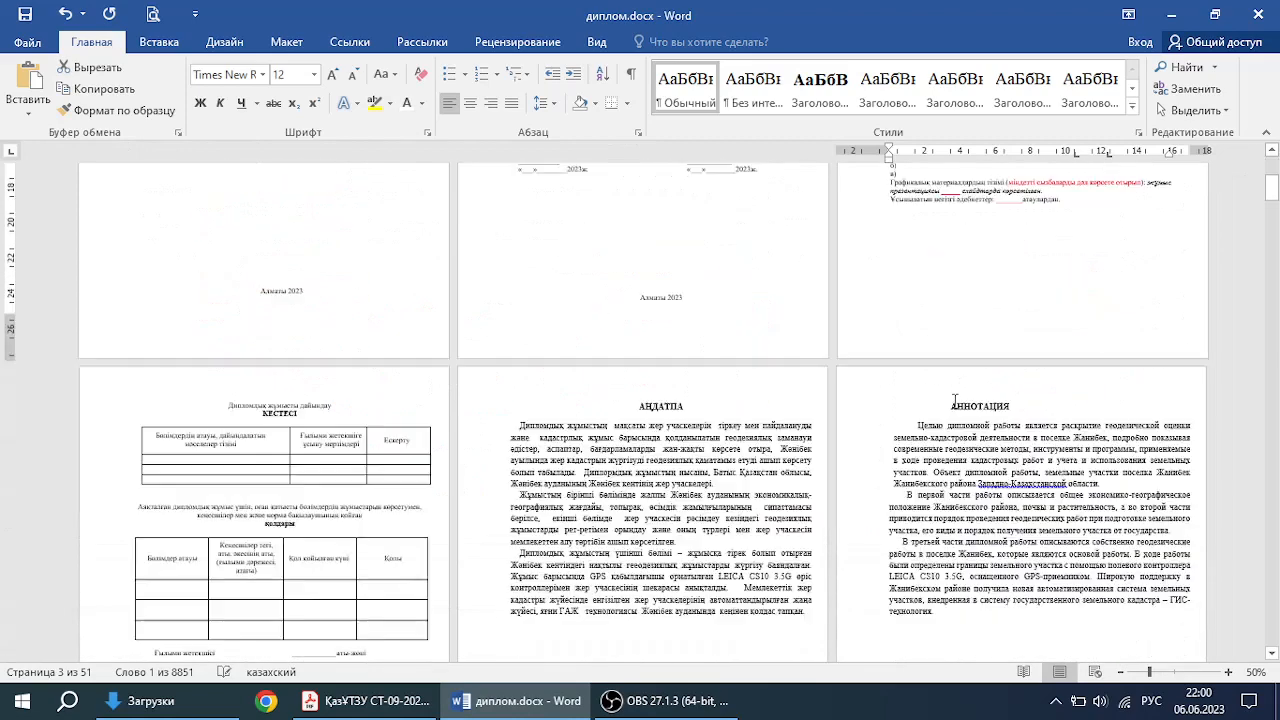
pyautogui.click(653, 378)
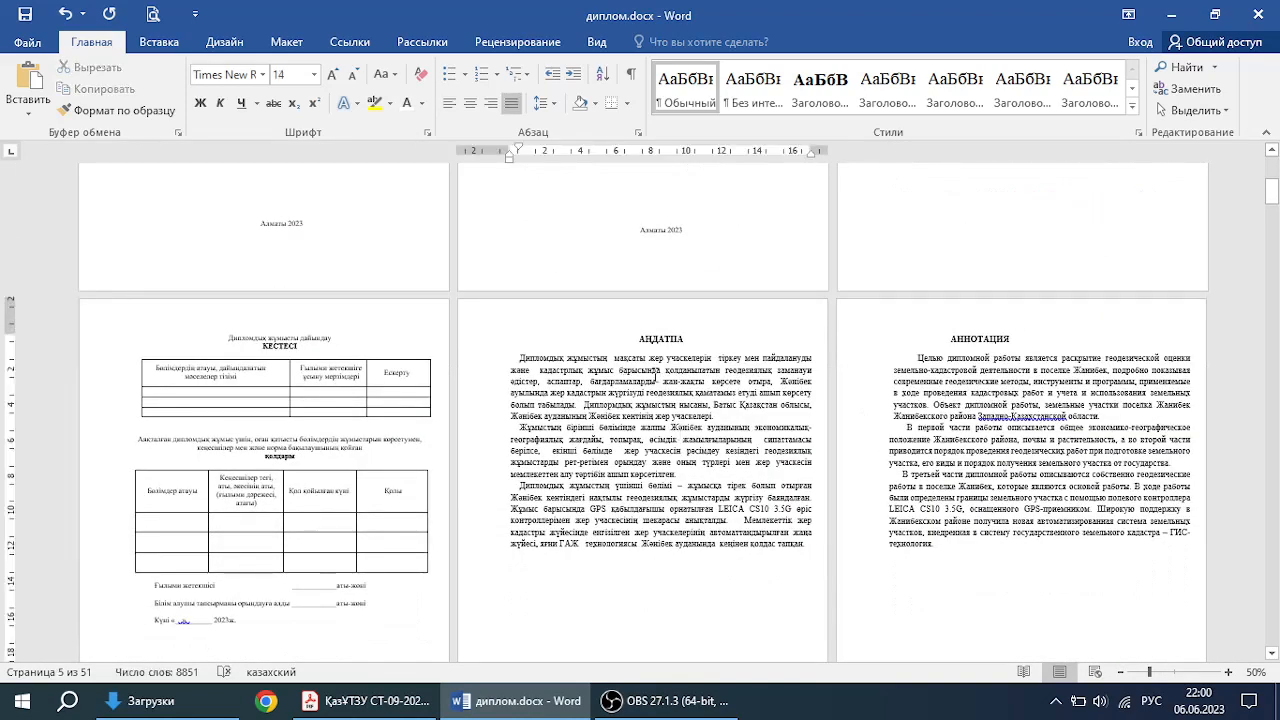
pyautogui.moveTo(1272, 191); pyautogui.dragTo(1273, 166)
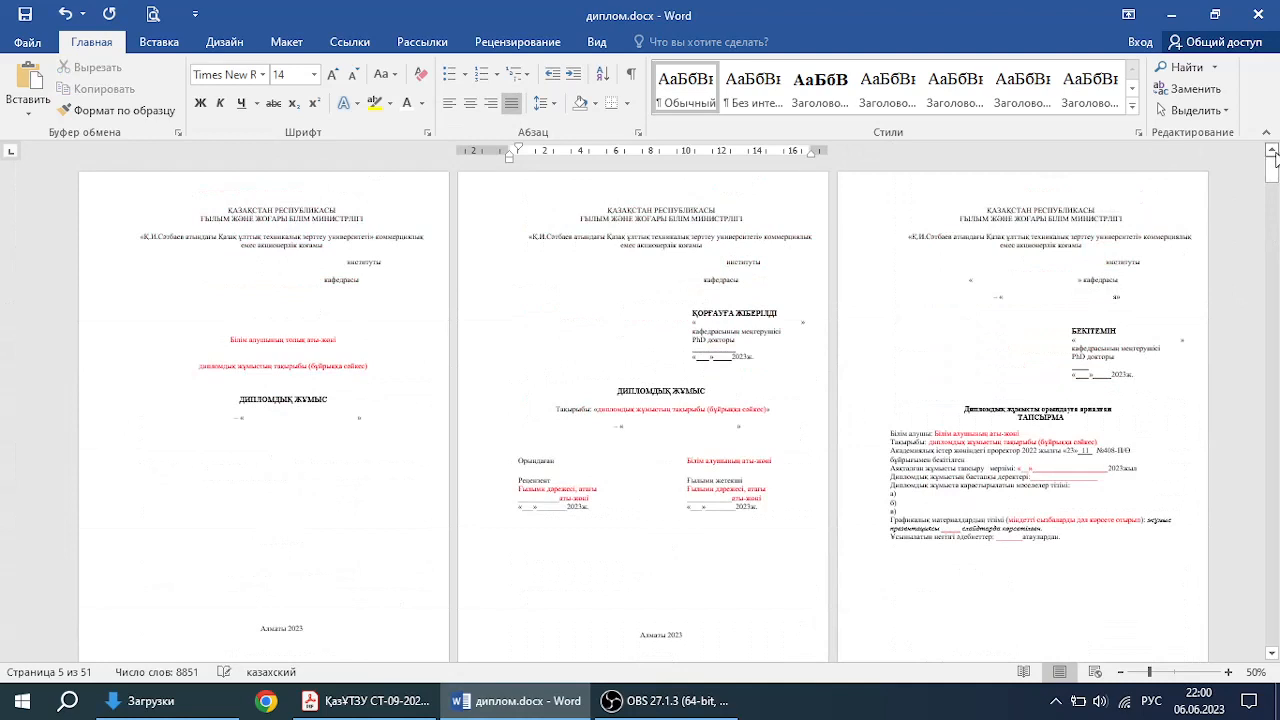
# Step: Select the entire thesis document and open its full page setup settings
pyautogui.click(1194, 108)
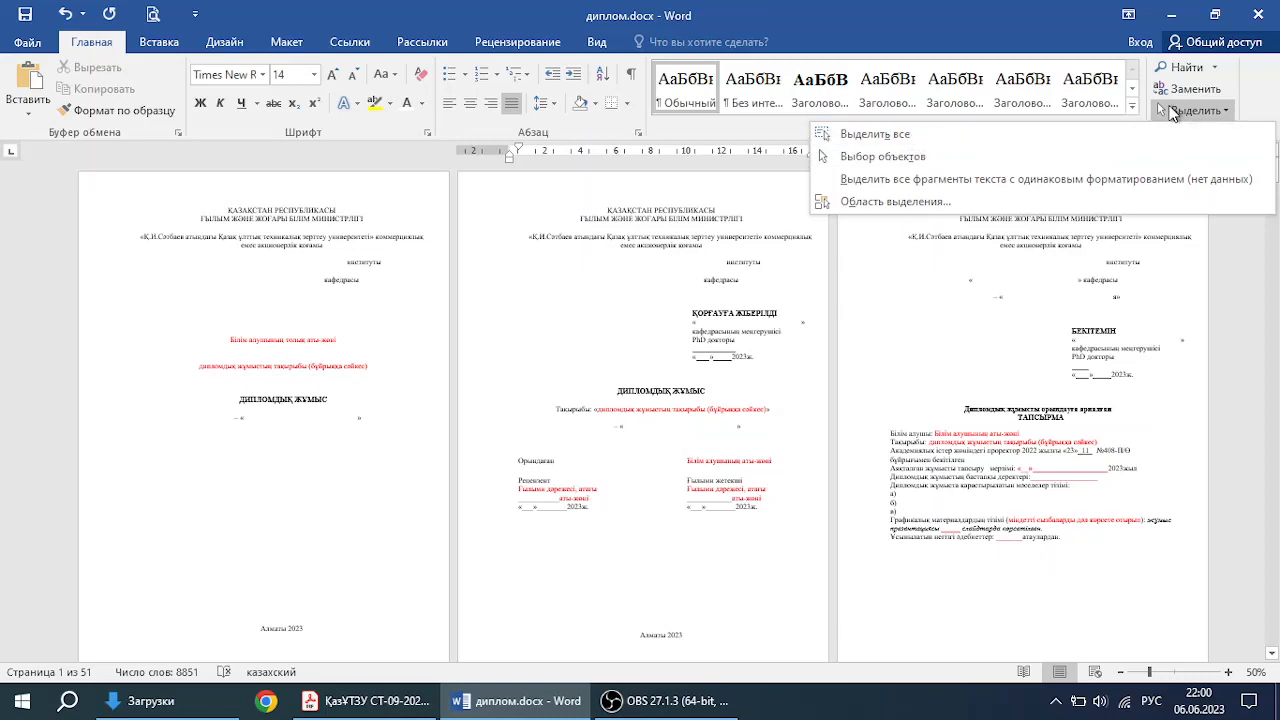
pyautogui.click(872, 134)
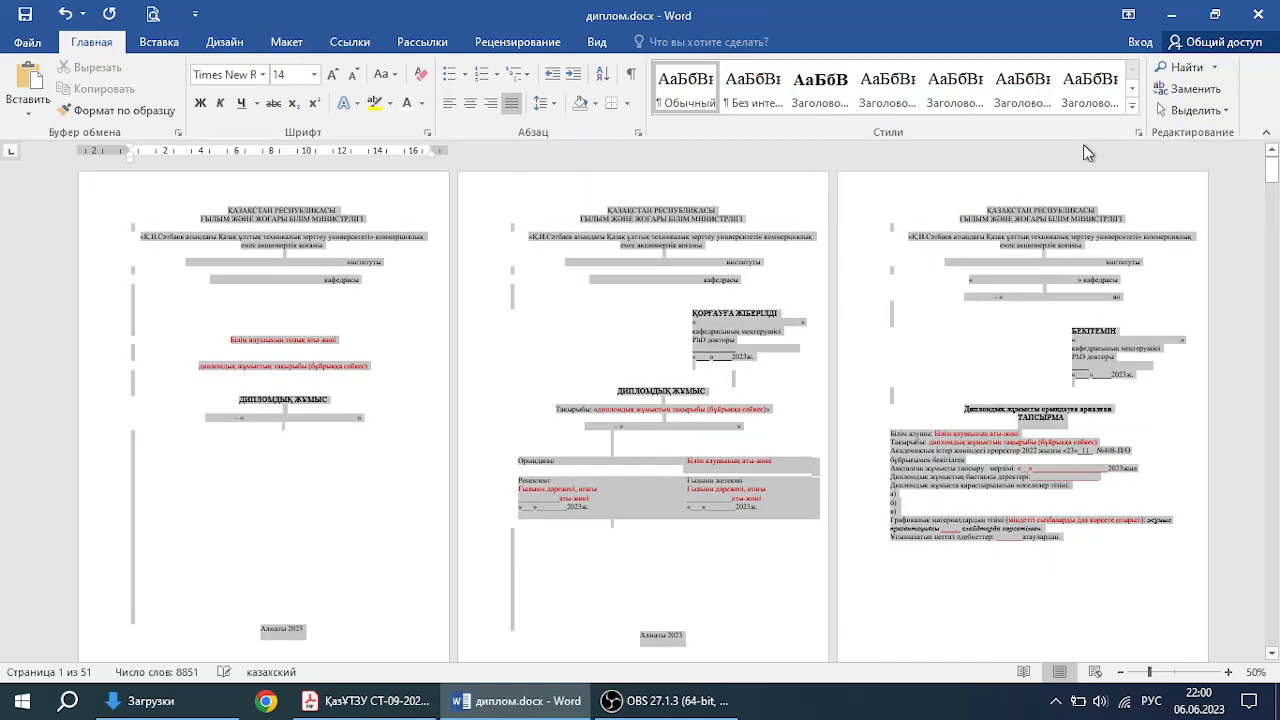
pyautogui.click(287, 40)
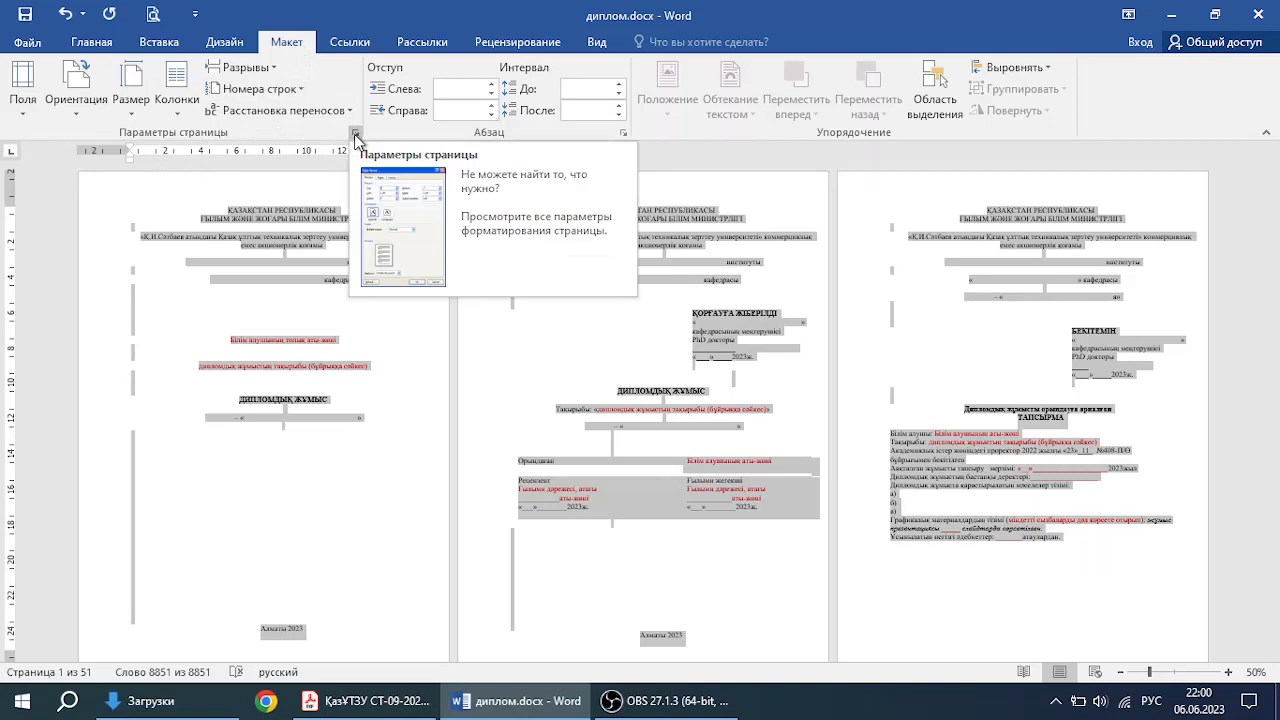
pyautogui.click(355, 135)
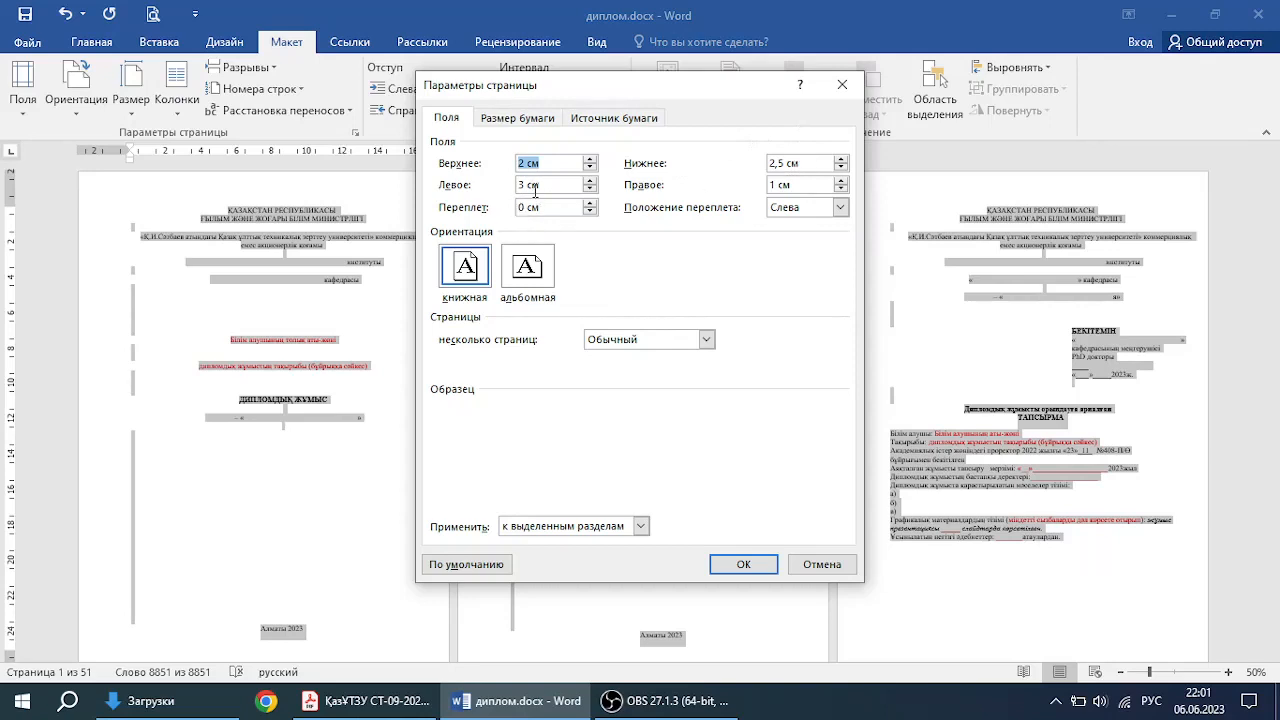
# Step: Set the paper size to A4 (21 × 29,7 cm) for the selected sections and apply the page setup
pyautogui.click(808, 185)
pyautogui.click(517, 118)
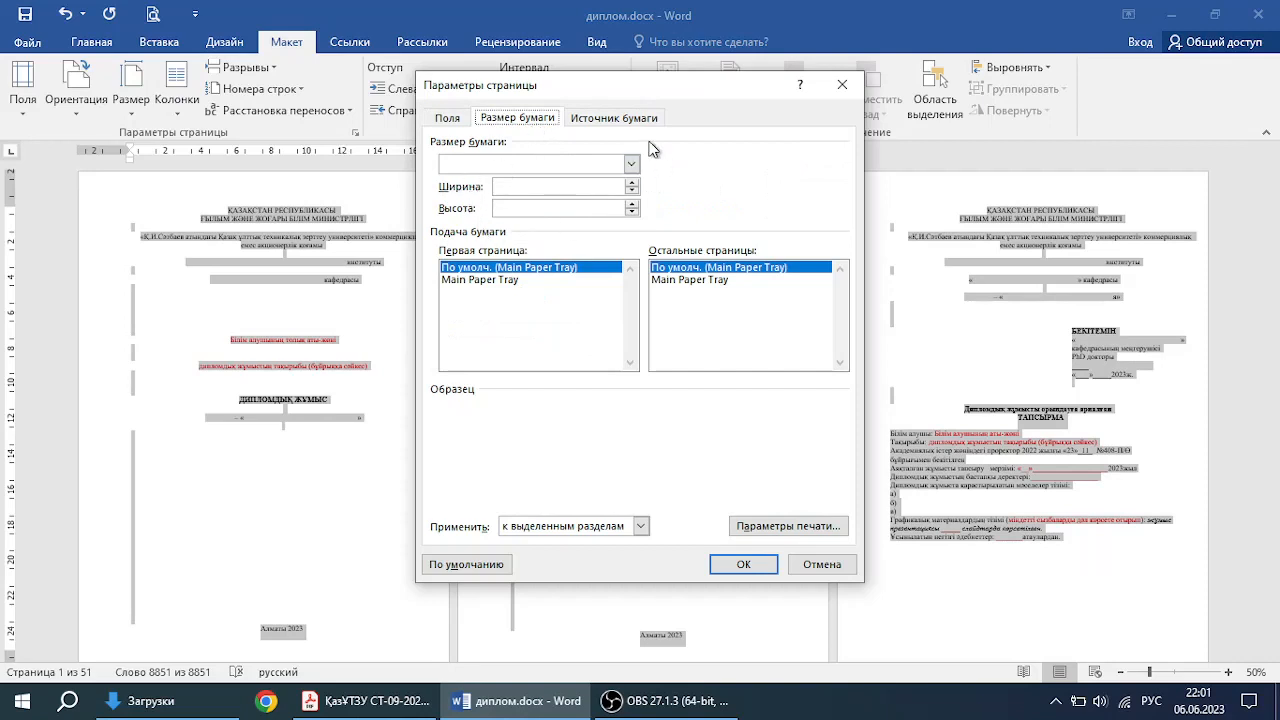
pyautogui.click(487, 165)
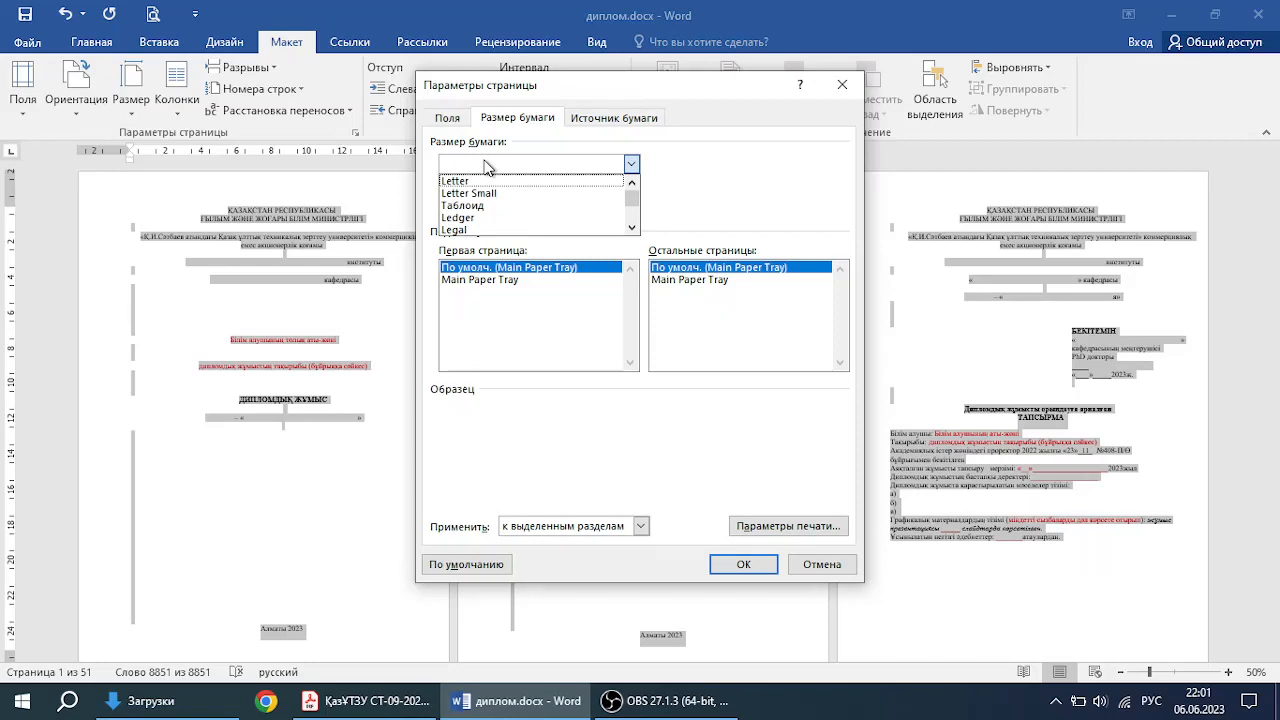
pyautogui.click(487, 165)
pyautogui.click(487, 165)
pyautogui.scroll(-10, 629, 194)
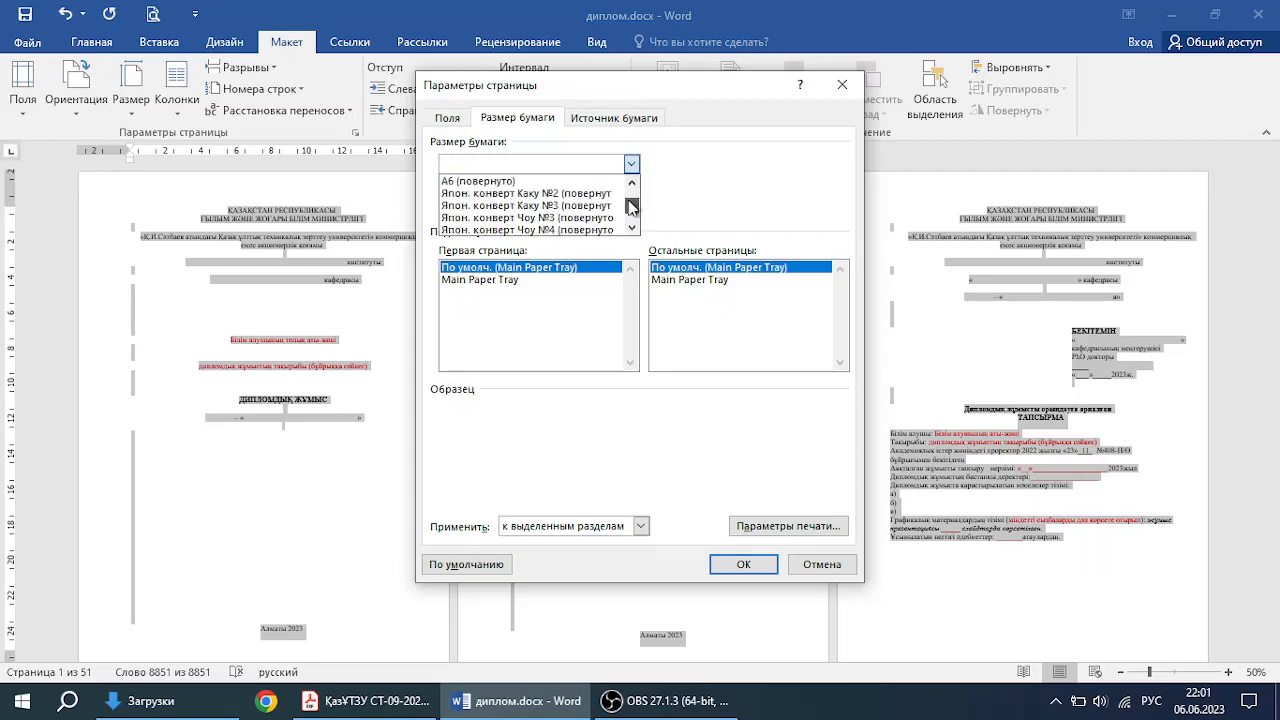
pyautogui.click(632, 185)
pyautogui.click(632, 185)
pyautogui.click(632, 185)
pyautogui.click(632, 185)
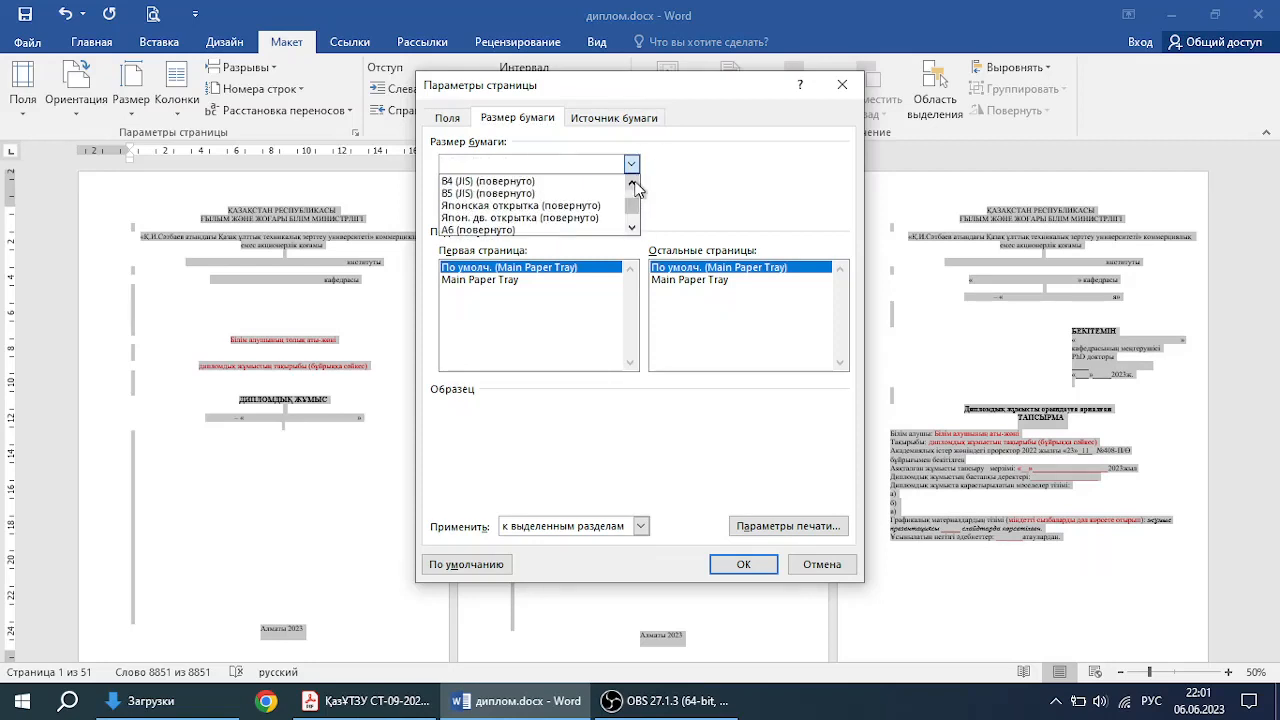
pyautogui.click(632, 185)
pyautogui.click(636, 185)
pyautogui.click(636, 185)
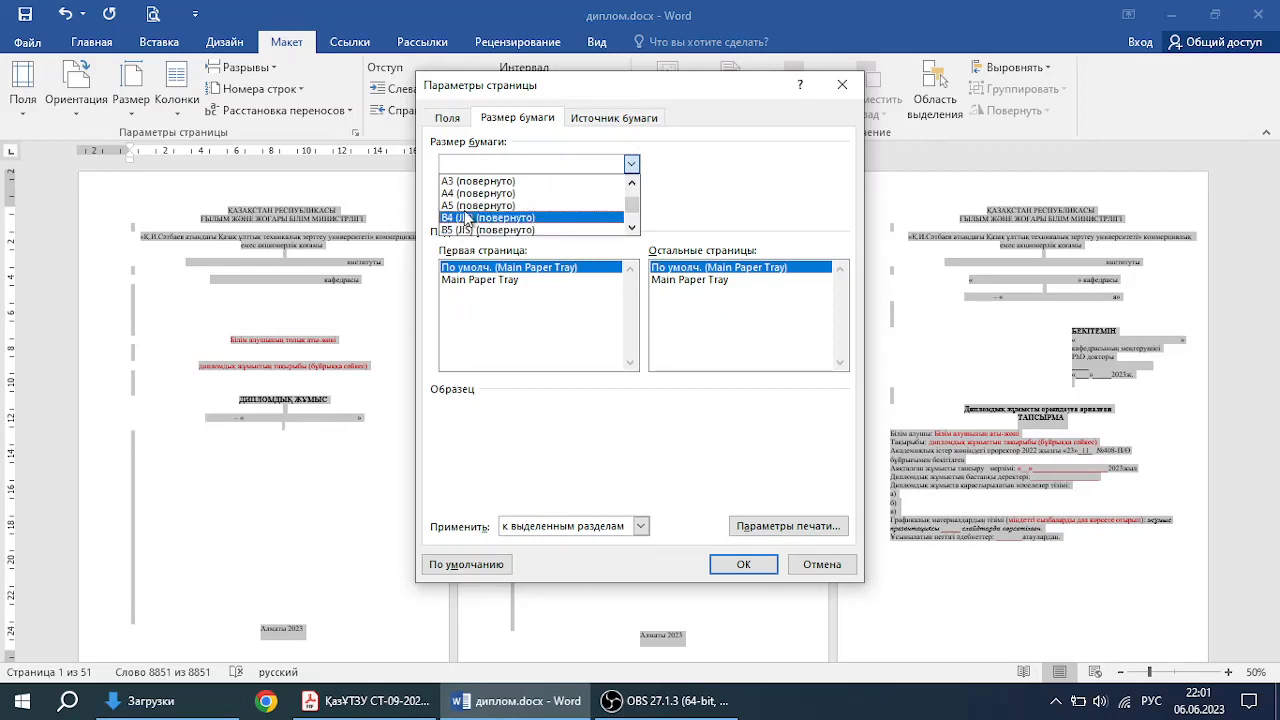
pyautogui.scroll(1, 467, 221)
pyautogui.scroll(4, 467, 221)
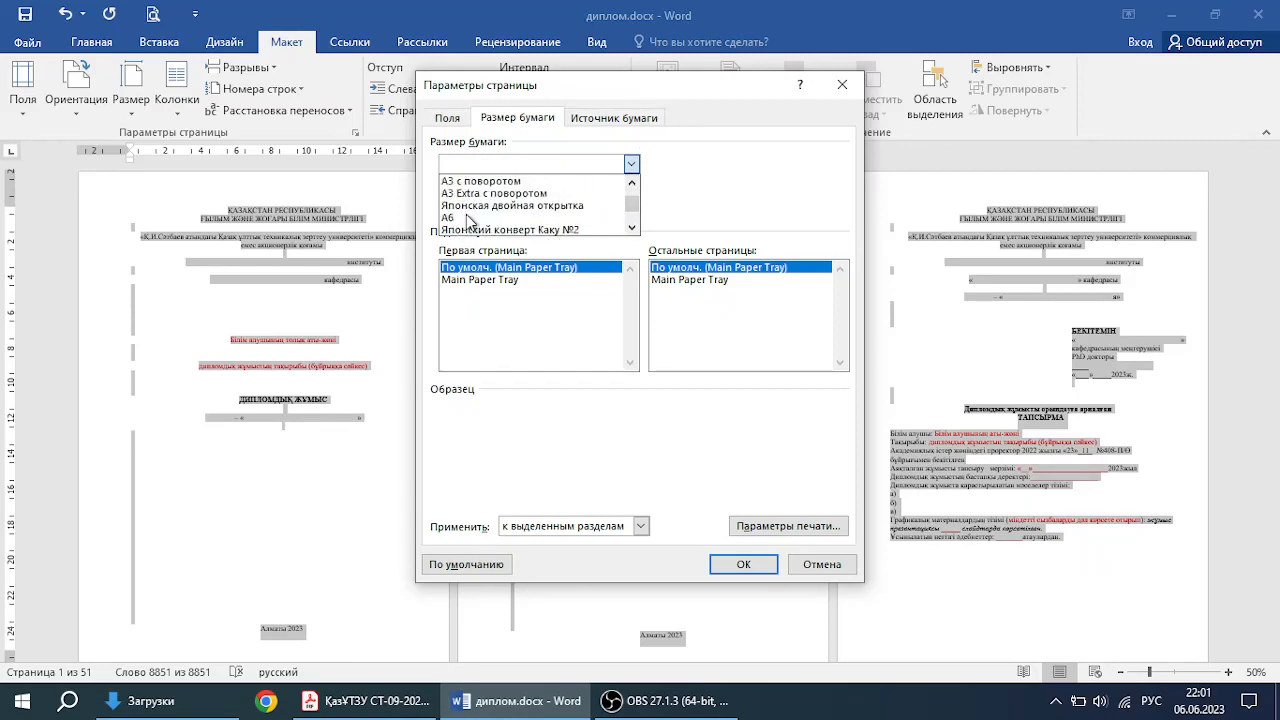
pyautogui.scroll(4, 530, 210)
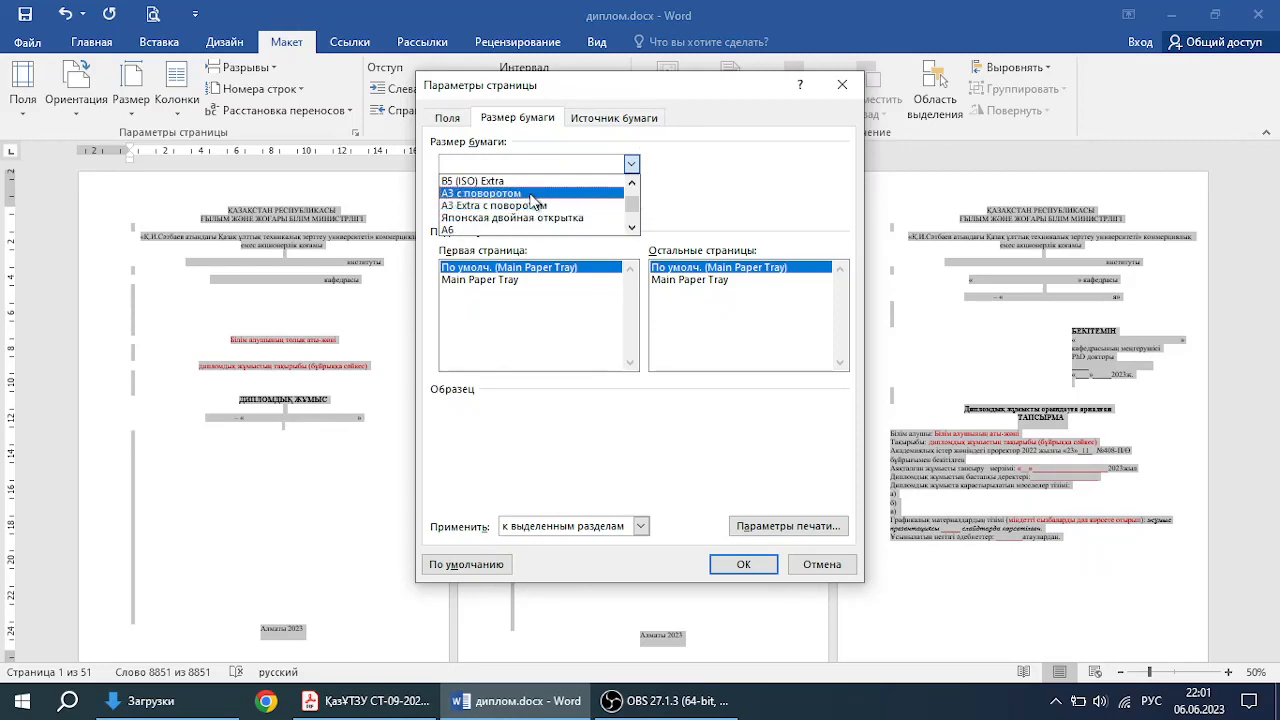
pyautogui.scroll(5, 528, 208)
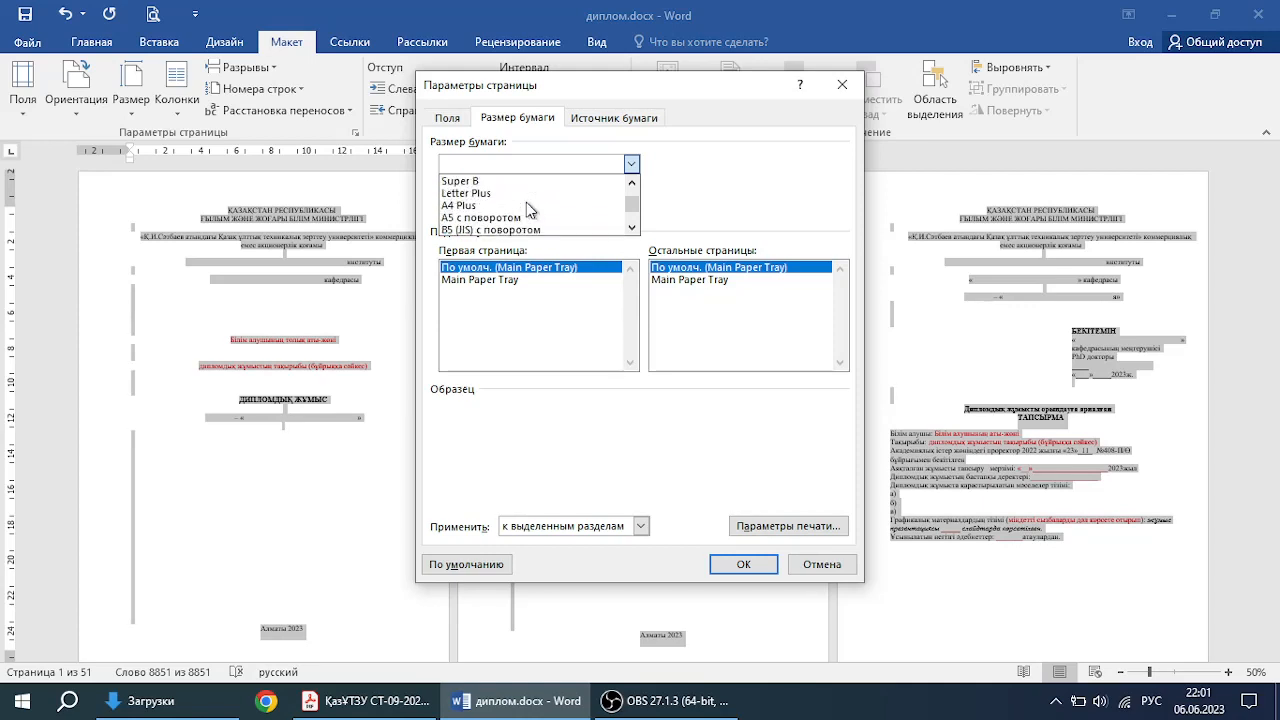
pyautogui.scroll(8, 527, 208)
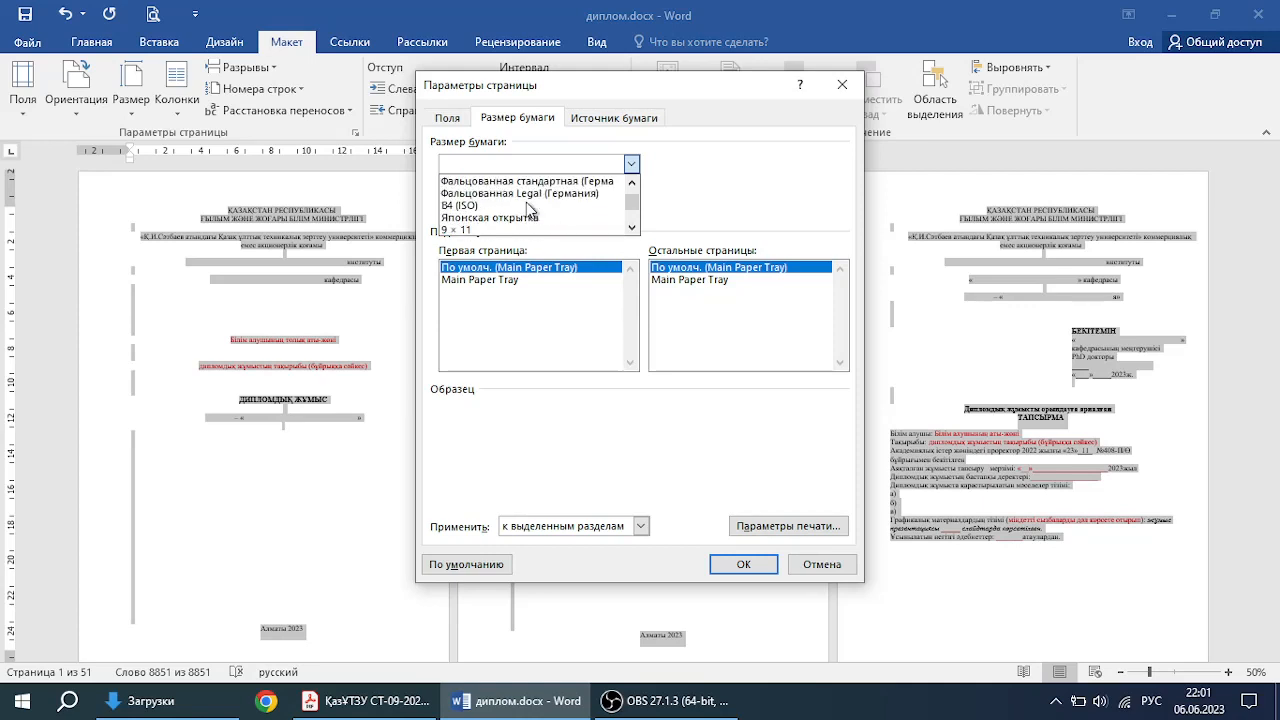
pyautogui.moveTo(632, 201); pyautogui.dragTo(633, 192)
pyautogui.click(631, 229)
pyautogui.click(631, 229)
pyautogui.click(631, 229)
pyautogui.click(631, 229)
pyautogui.click(631, 229)
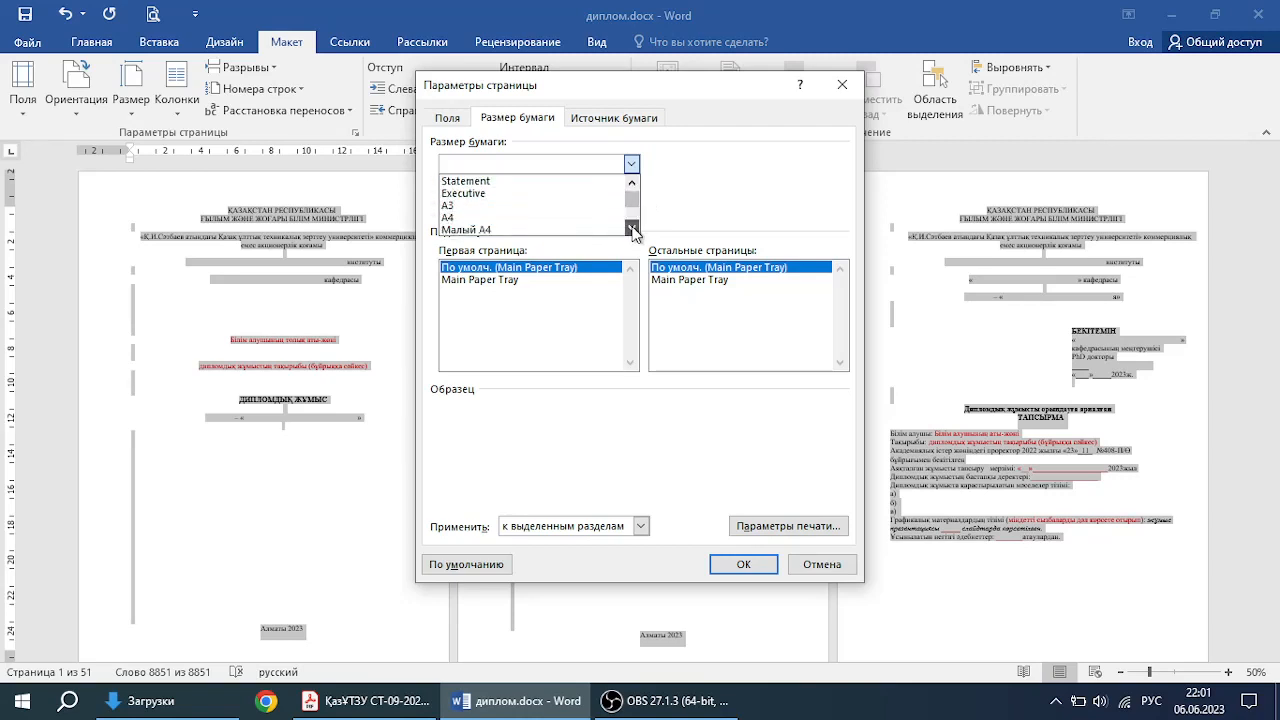
pyautogui.click(470, 218)
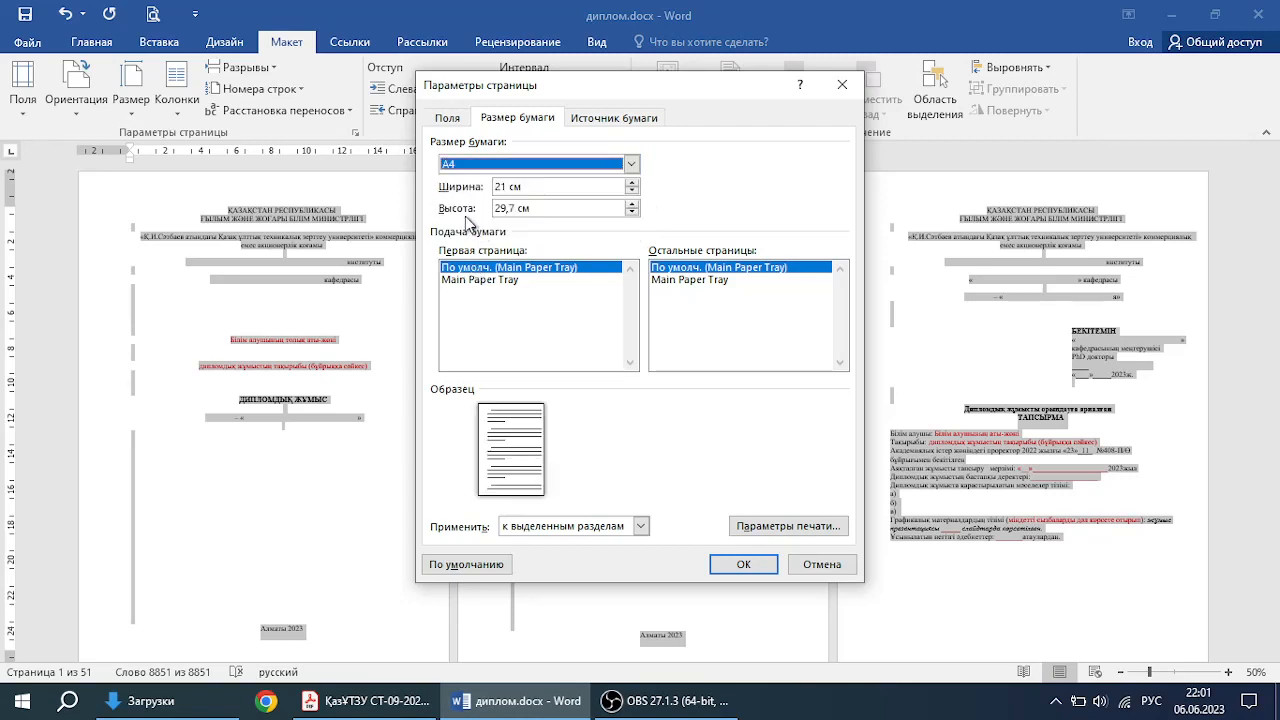
pyautogui.click(738, 566)
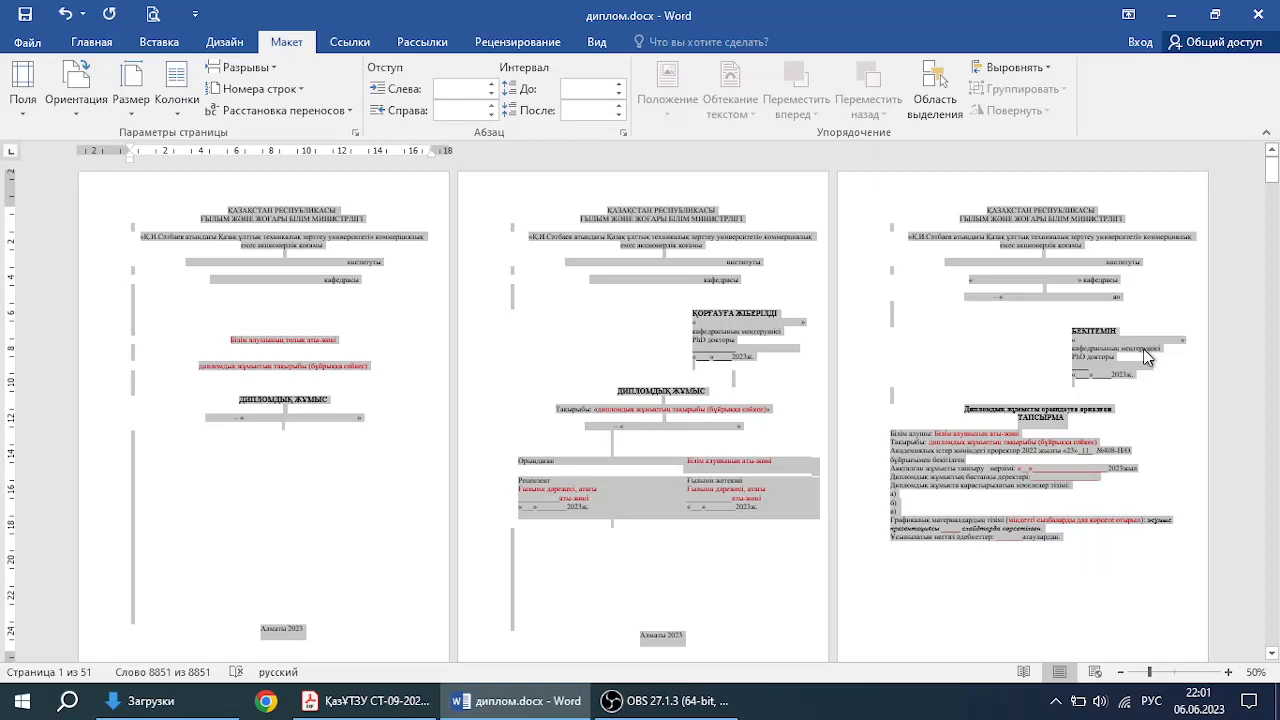
# Step: Select the front pages from the cover through the English ANNOTATION text and set their font size to 12
pyautogui.click(1026, 410)
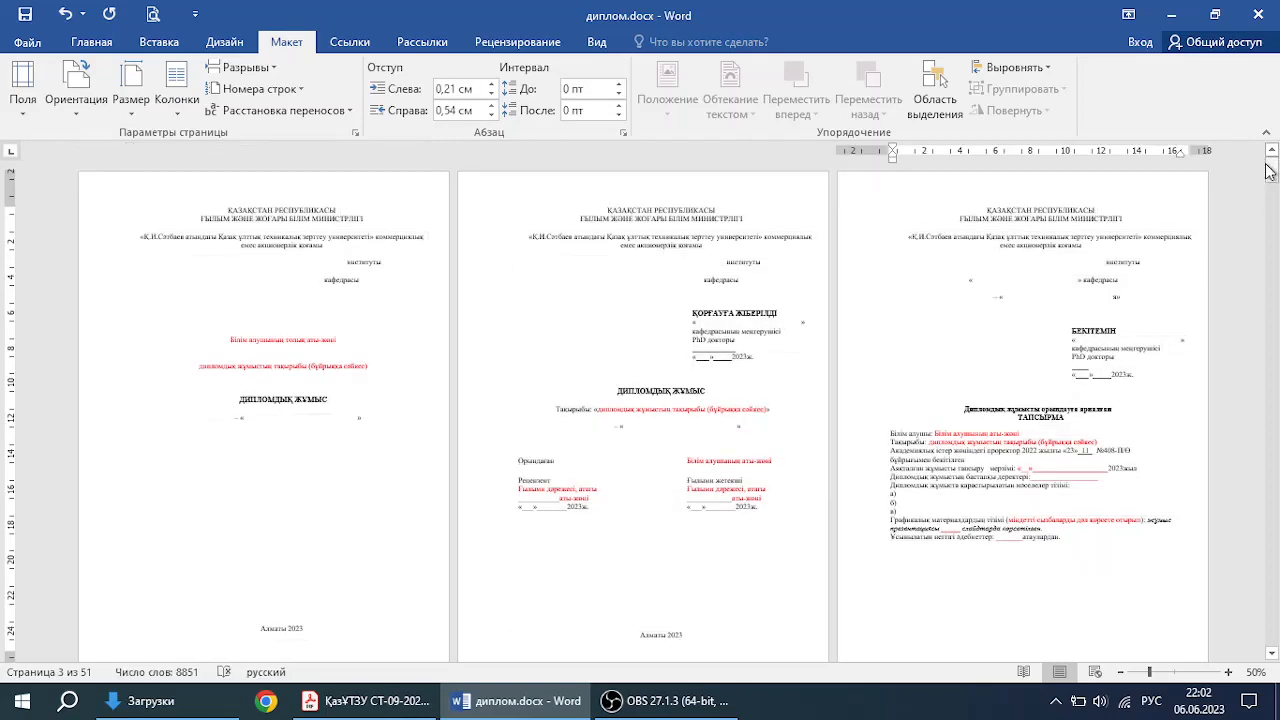
pyautogui.moveTo(1270, 170)
pyautogui.mouseDown()
pyautogui.moveTo(1274, 192)
pyautogui.moveTo(1273, 168)
pyautogui.mouseUp()
pyautogui.moveTo(200, 210)
pyautogui.mouseDown()
pyautogui.moveTo(628, 435)
pyautogui.moveTo(381, 296)
pyautogui.moveTo(330, 455)
pyautogui.moveTo(620, 360)
pyautogui.moveTo(870, 390)
pyautogui.moveTo(865, 413)
pyautogui.moveTo(452, 480)
pyautogui.moveTo(445, 530)
pyautogui.mouseUp()
pyautogui.scroll(-3, 622, 437)
pyautogui.scroll(-1, 870, 390)
pyautogui.scroll(-5, 864, 411)
pyautogui.scroll(-4, 865, 413)
pyautogui.click(90, 43)
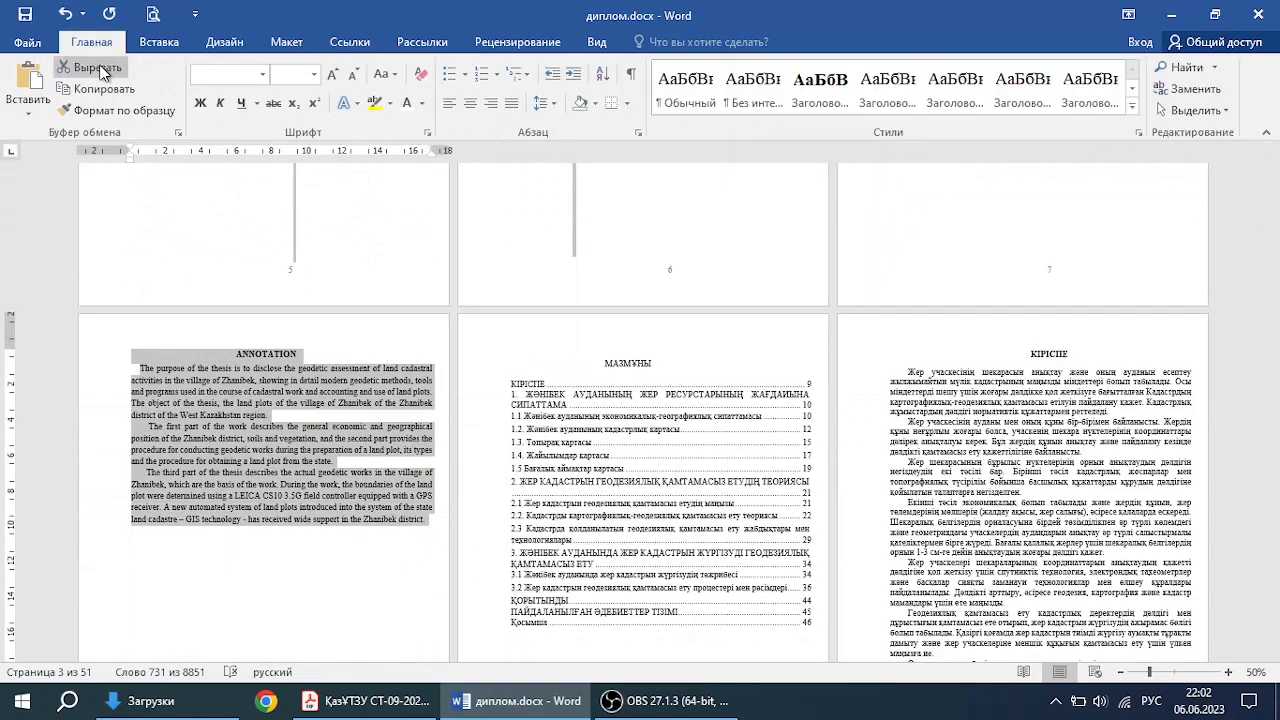
pyautogui.click(314, 74)
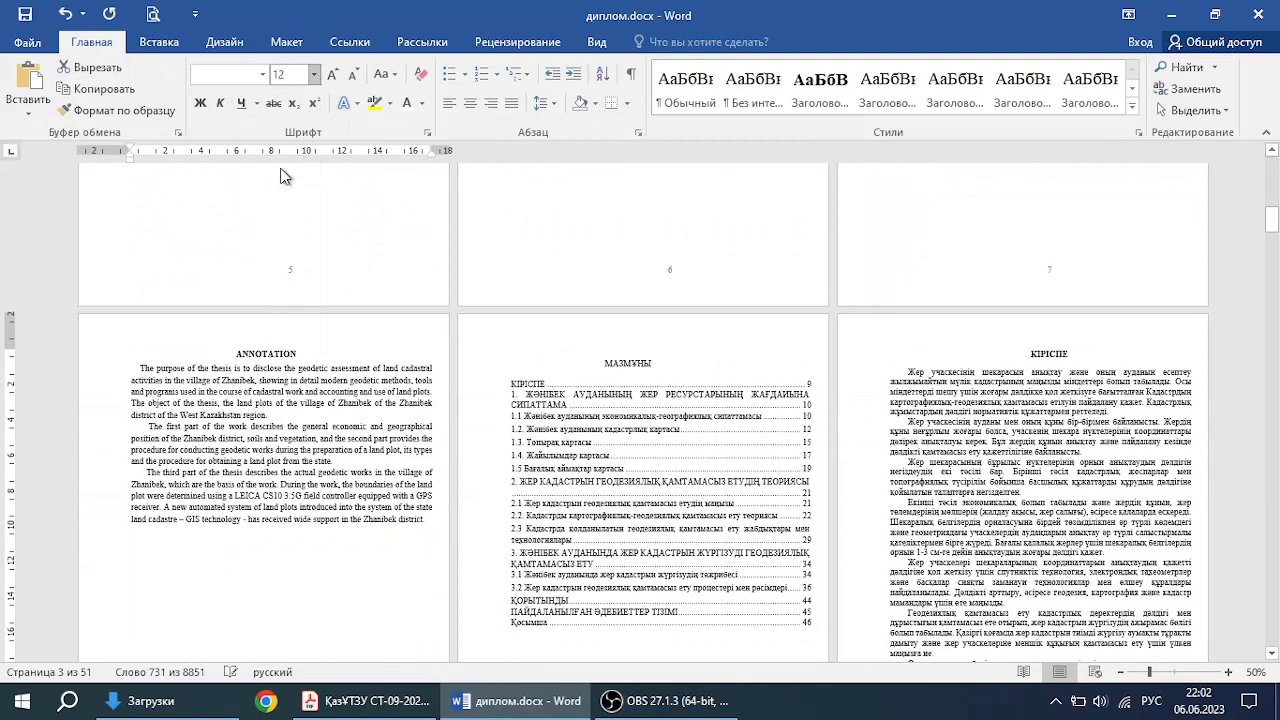
pyautogui.click(280, 167)
# Step: Select the whole document and set its font to Times New Roman
pyautogui.click(625, 362)
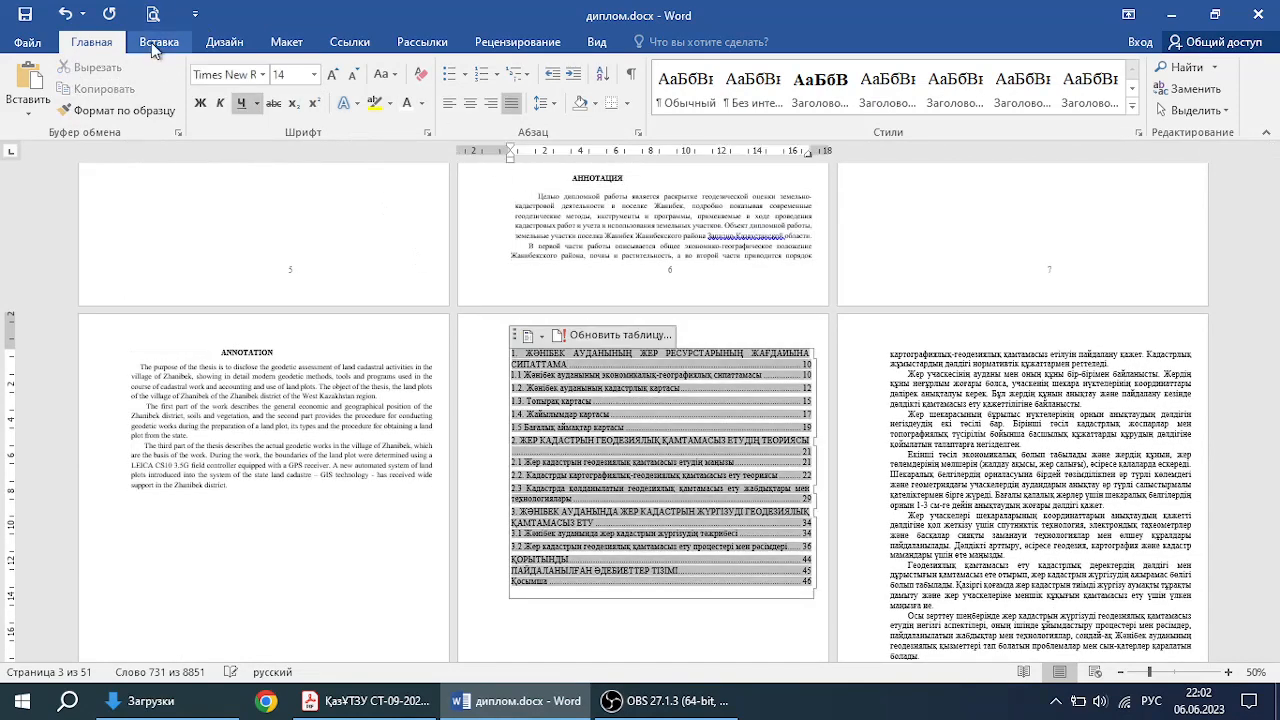
pyautogui.click(1189, 110)
pyautogui.click(1161, 124)
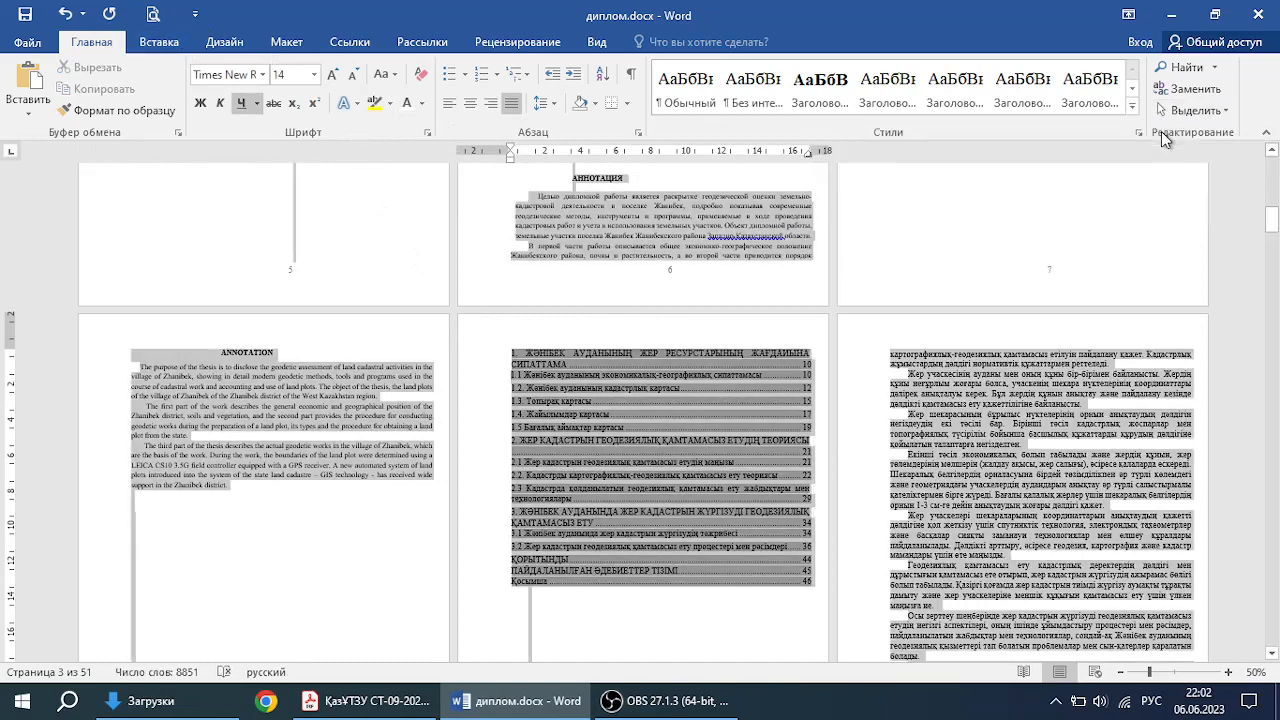
pyautogui.click(263, 75)
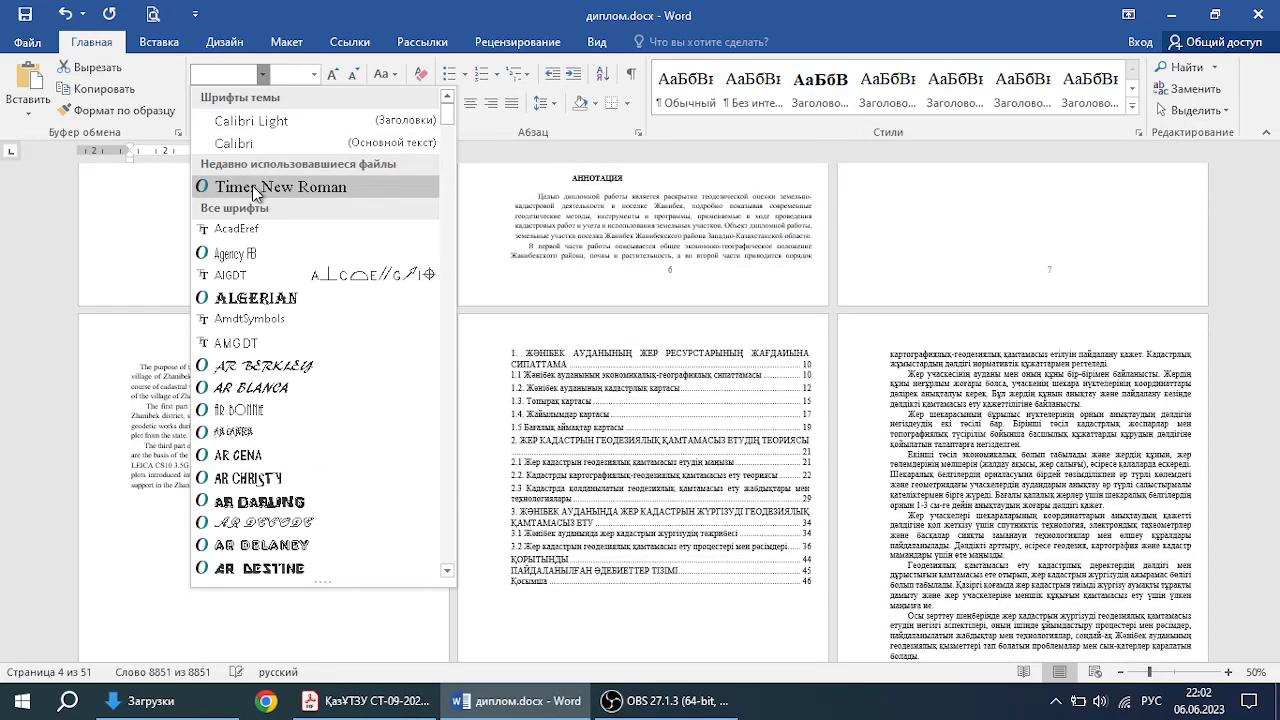
pyautogui.click(263, 75)
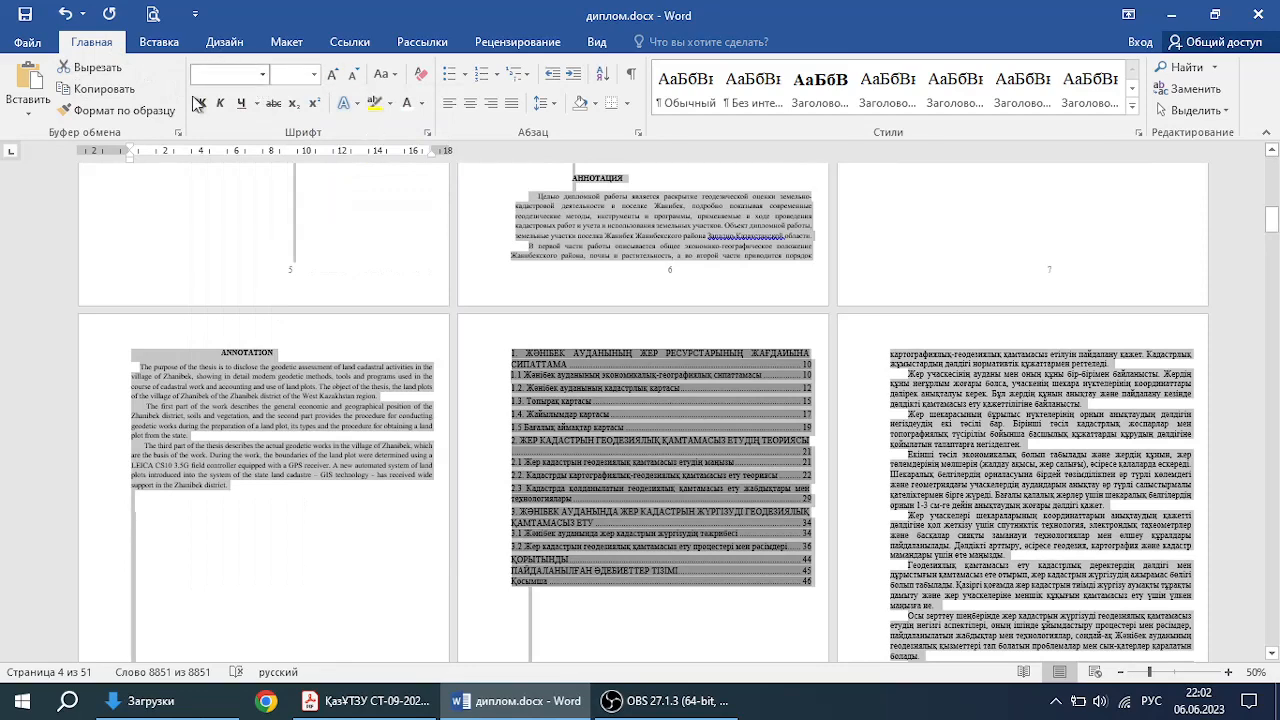
pyautogui.click(263, 75)
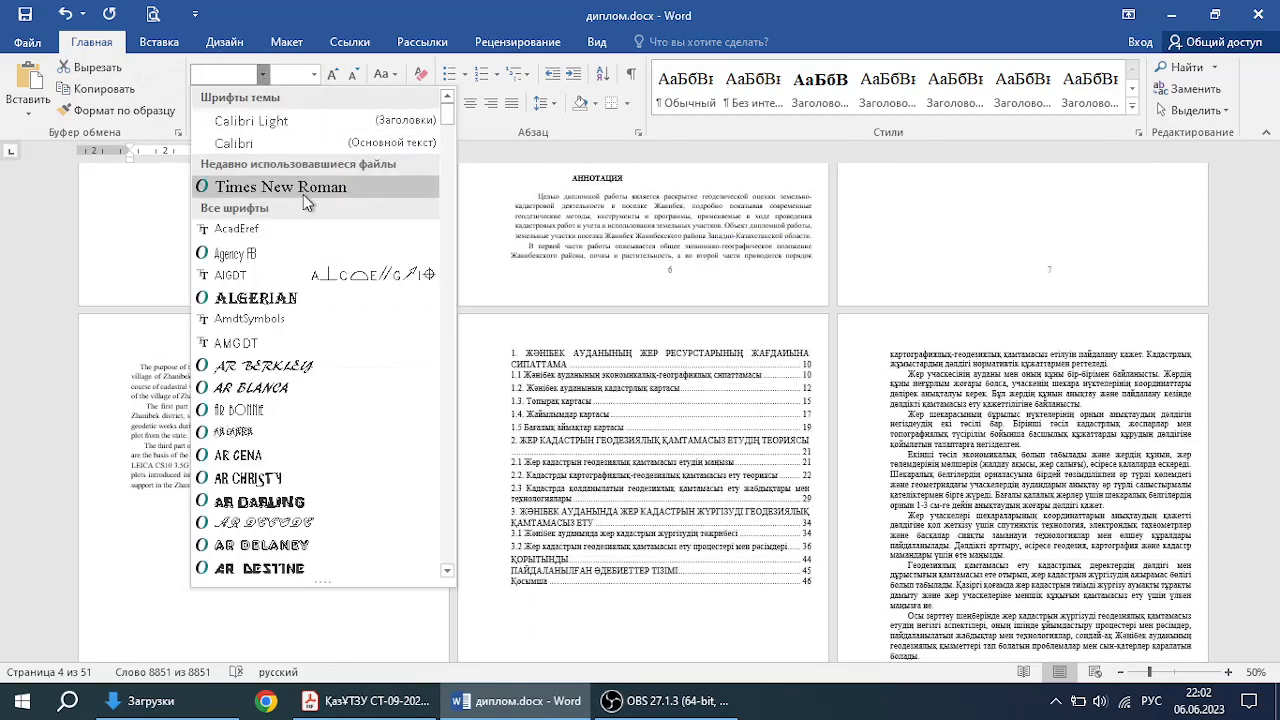
pyautogui.click(303, 194)
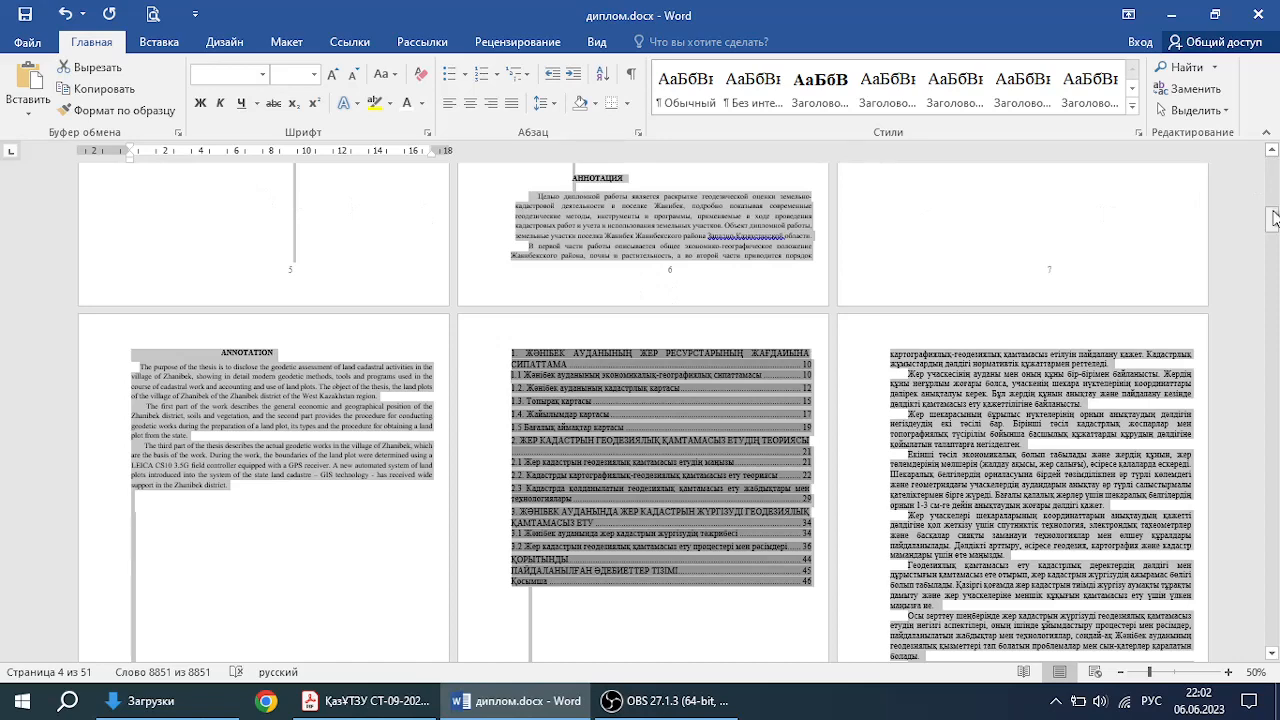
# Step: Set the whole document's paragraph spacing to 0 pt before and after, with single line spacing
pyautogui.moveTo(1273, 219); pyautogui.dragTo(1275, 163)
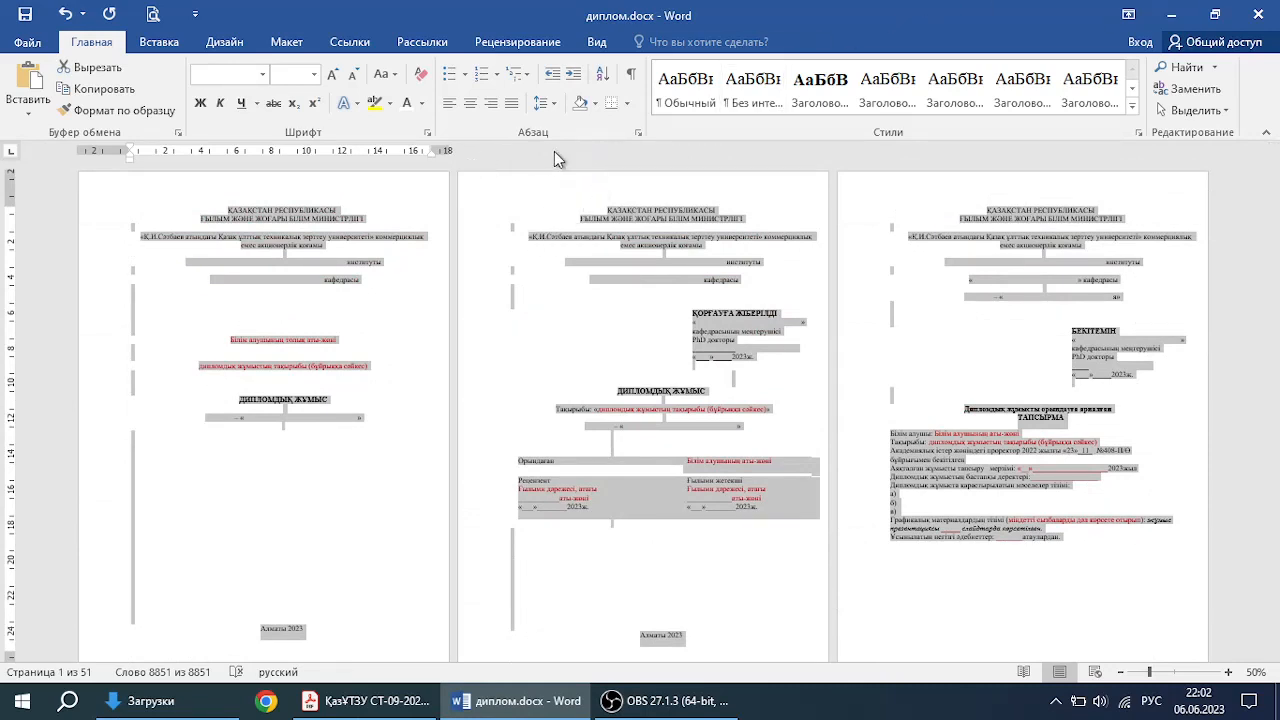
pyautogui.click(637, 130)
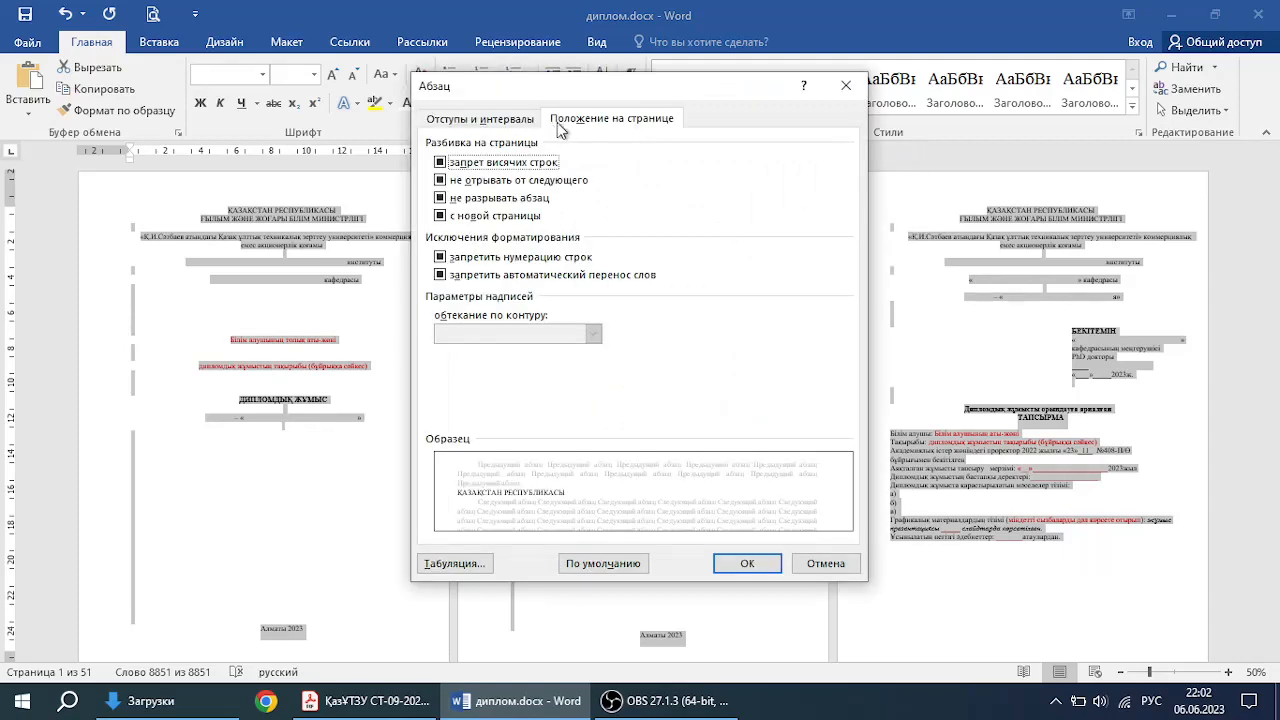
pyautogui.click(478, 121)
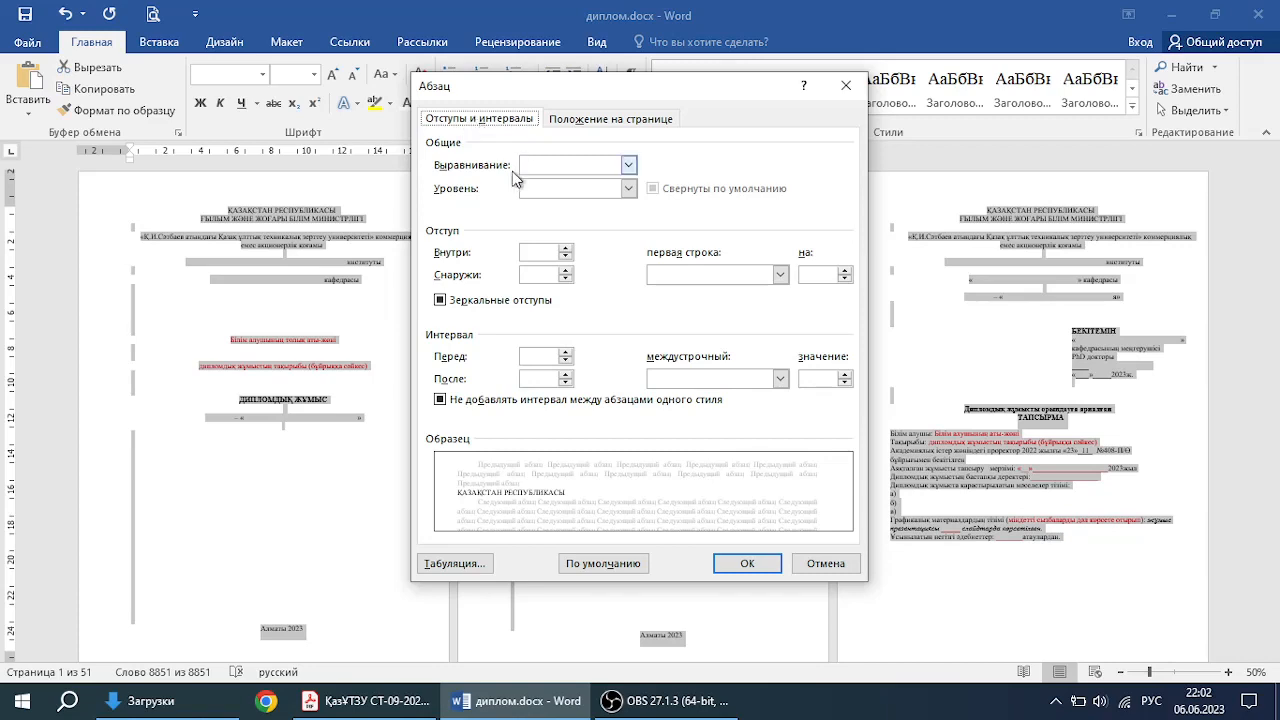
pyautogui.click(566, 352)
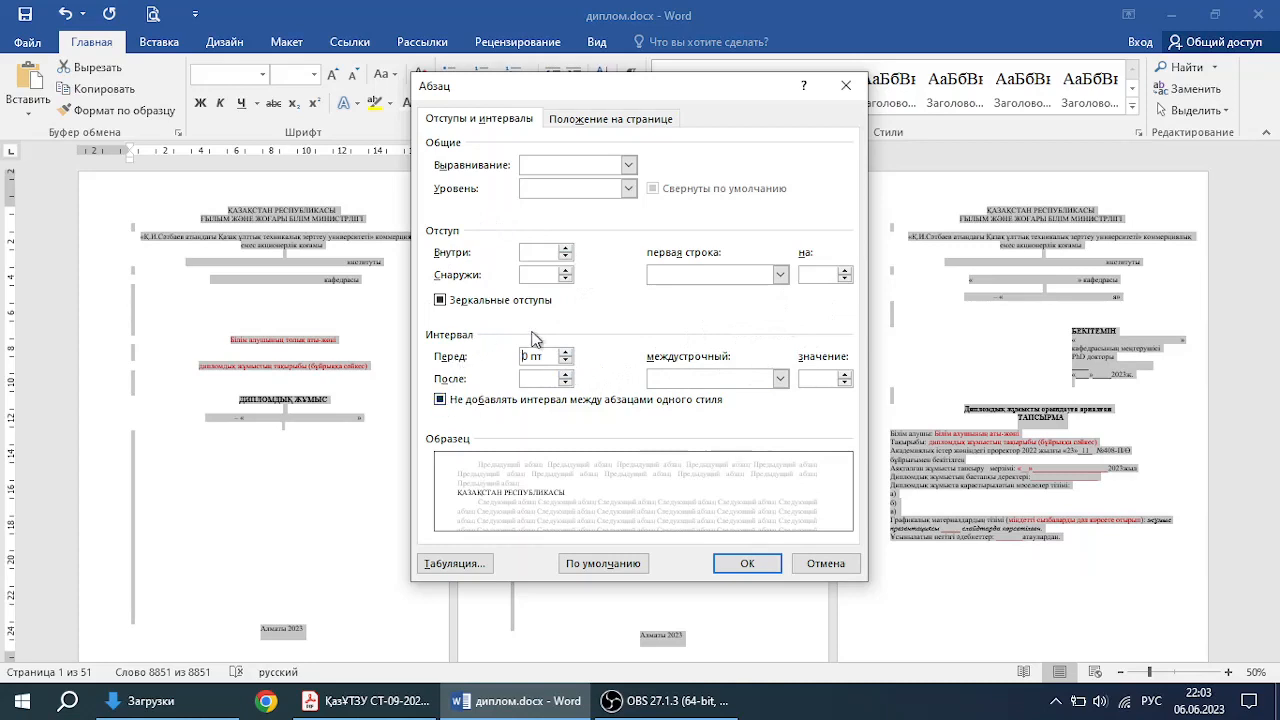
pyautogui.click(566, 381)
pyautogui.click(725, 379)
pyautogui.click(735, 389)
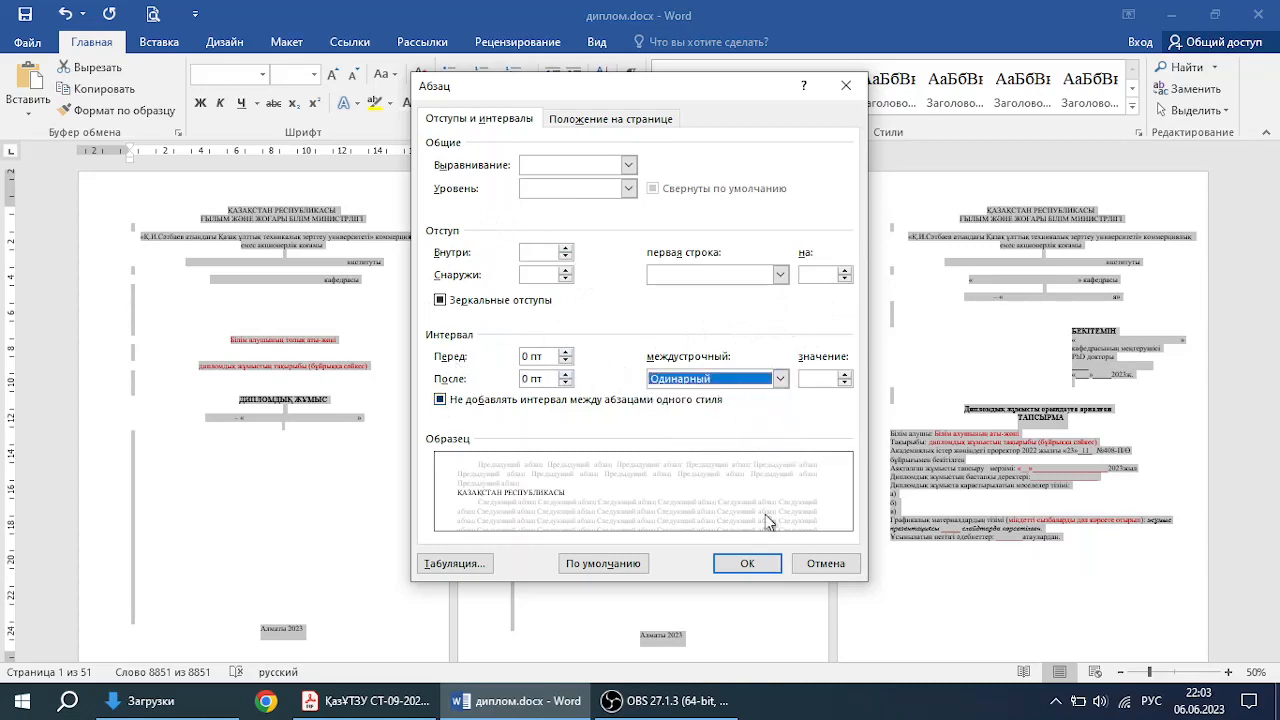
pyautogui.click(766, 566)
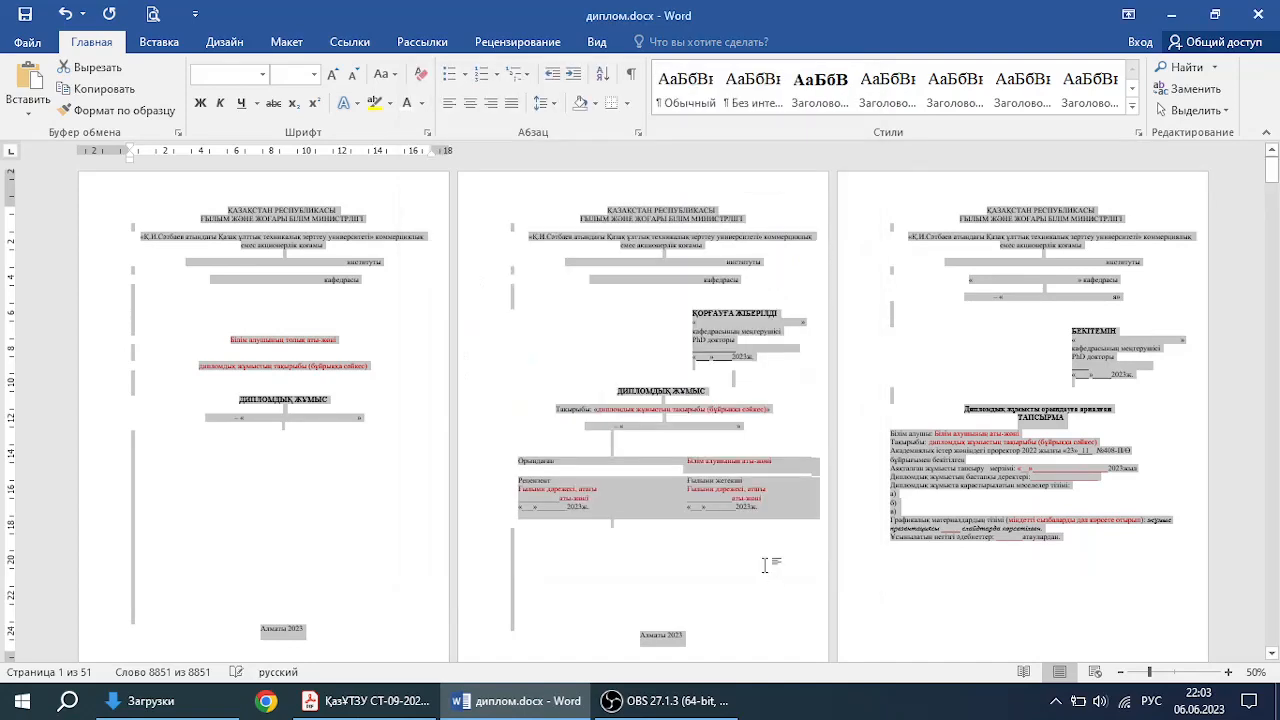
# Step: Insert blank lines above "Алматы 2023" on the cover so the title page content moves back to its own page
pyautogui.click(262, 510)
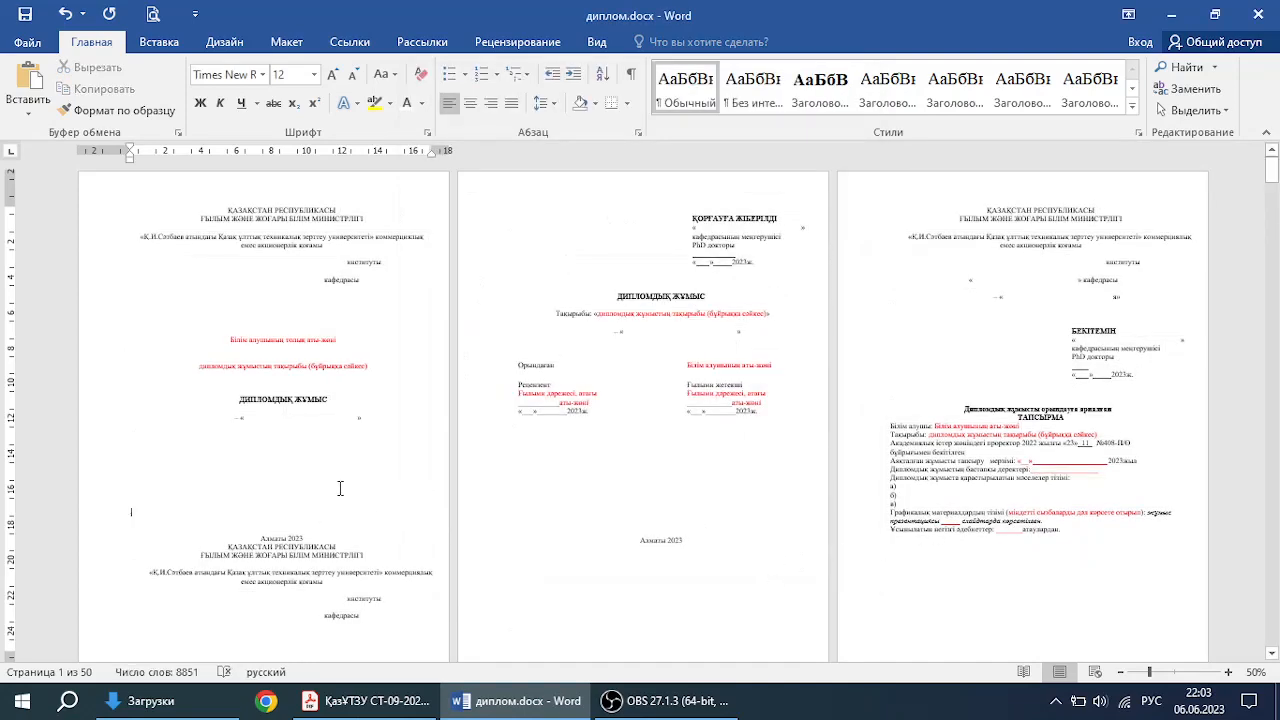
pyautogui.click(1228, 672)
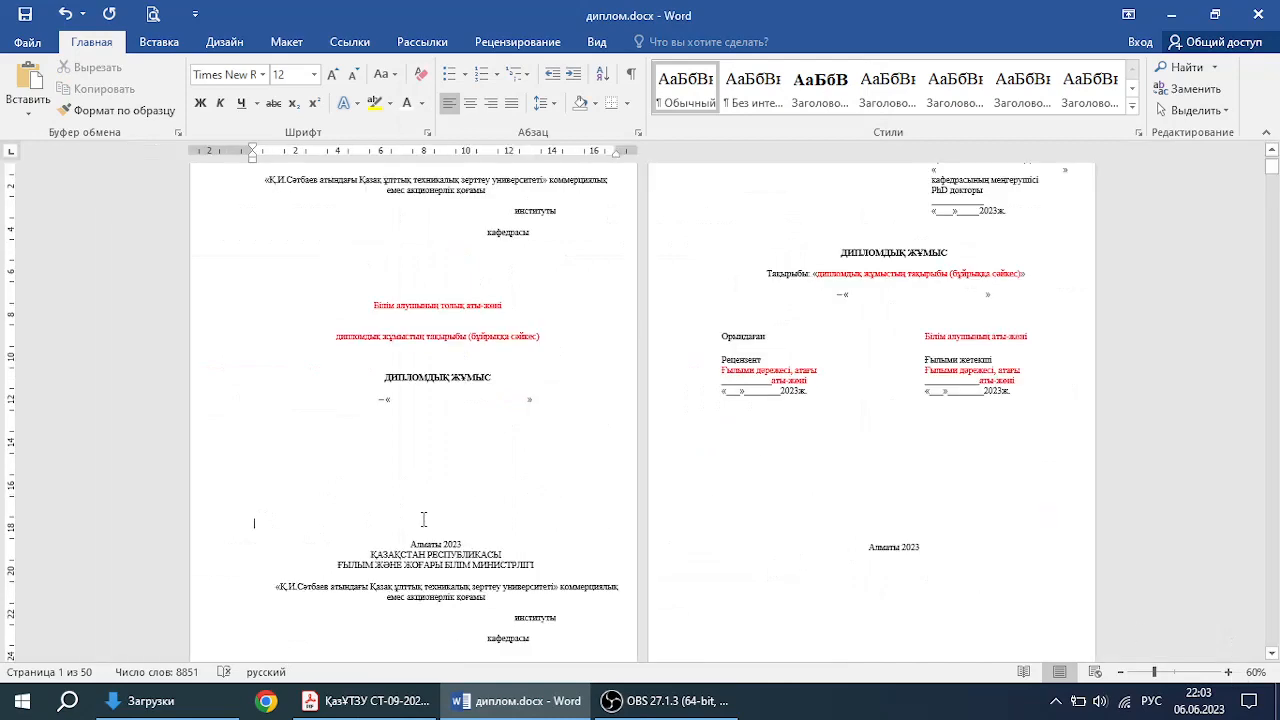
pyautogui.scroll(1, 445, 471)
pyautogui.scroll(-2, 445, 471)
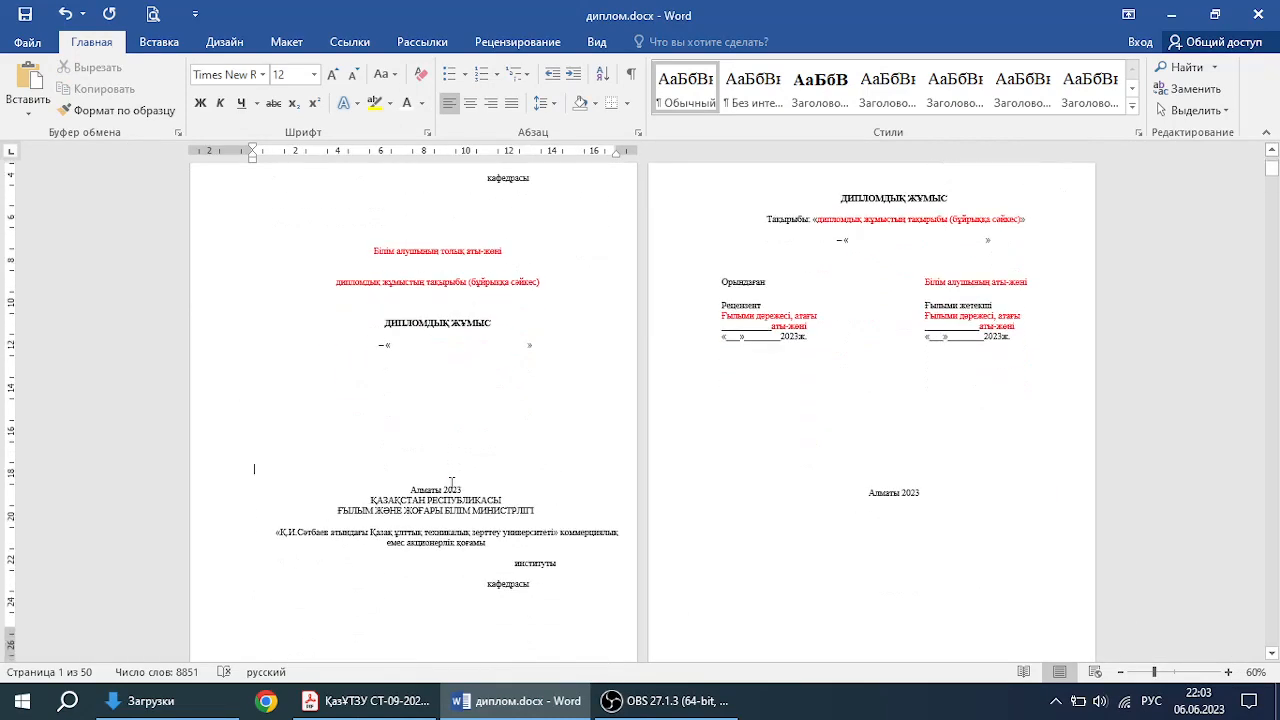
pyautogui.scroll(-2, 460, 495)
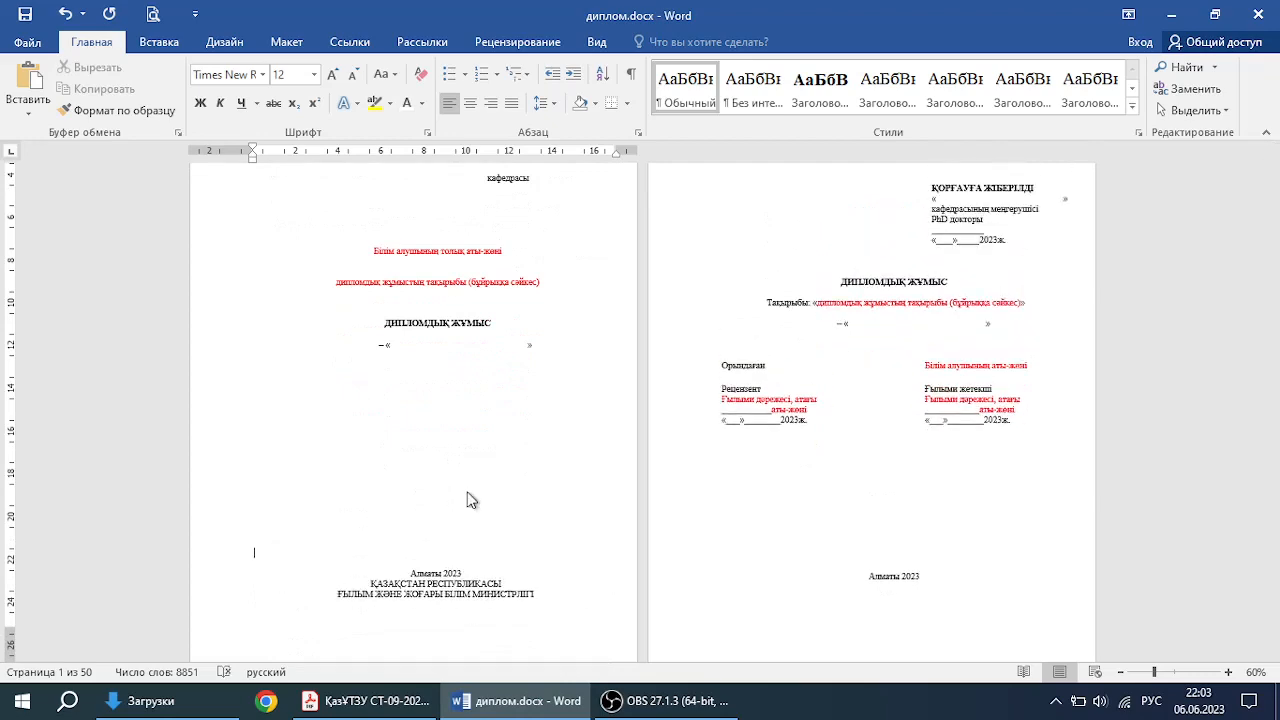
pyautogui.scroll(4, 907, 435)
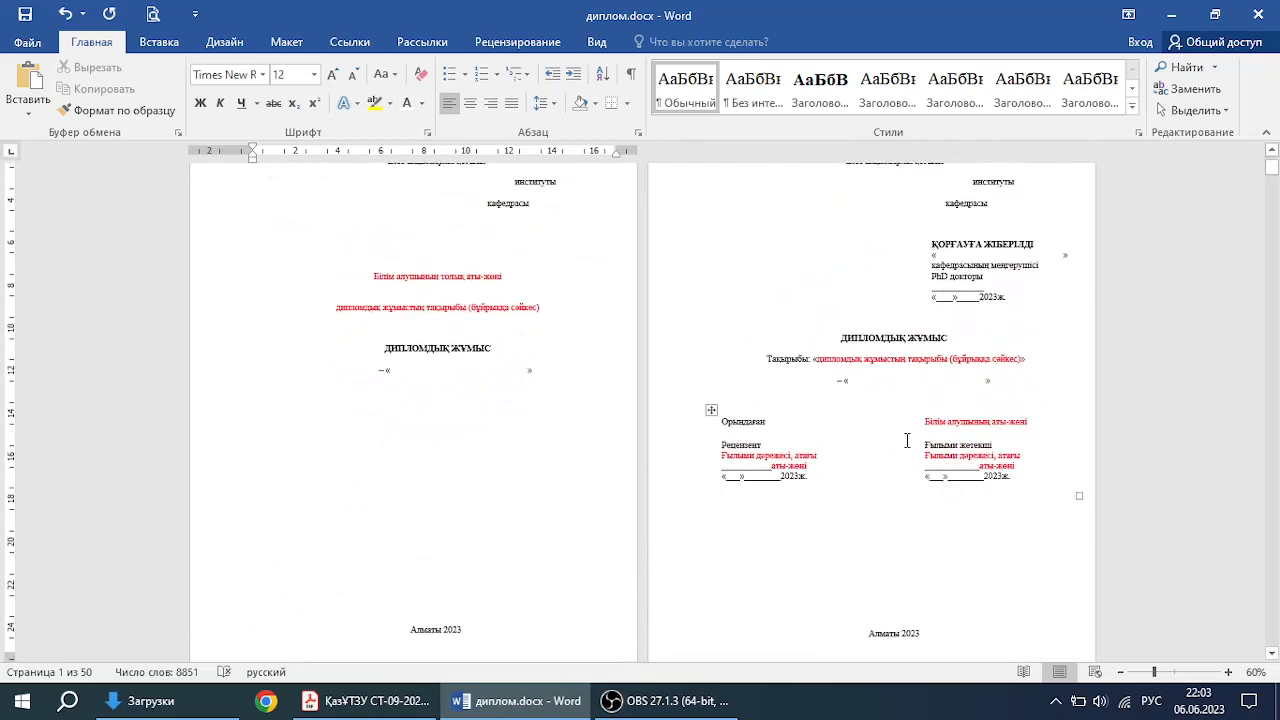
# Step: Review the front pages up to the annotations and check section 4.4 Аңдатпа in the ҚазҰТЗУ СТ-09-2023 standard for the annotation requirements
pyautogui.scroll(-3, 907, 430)
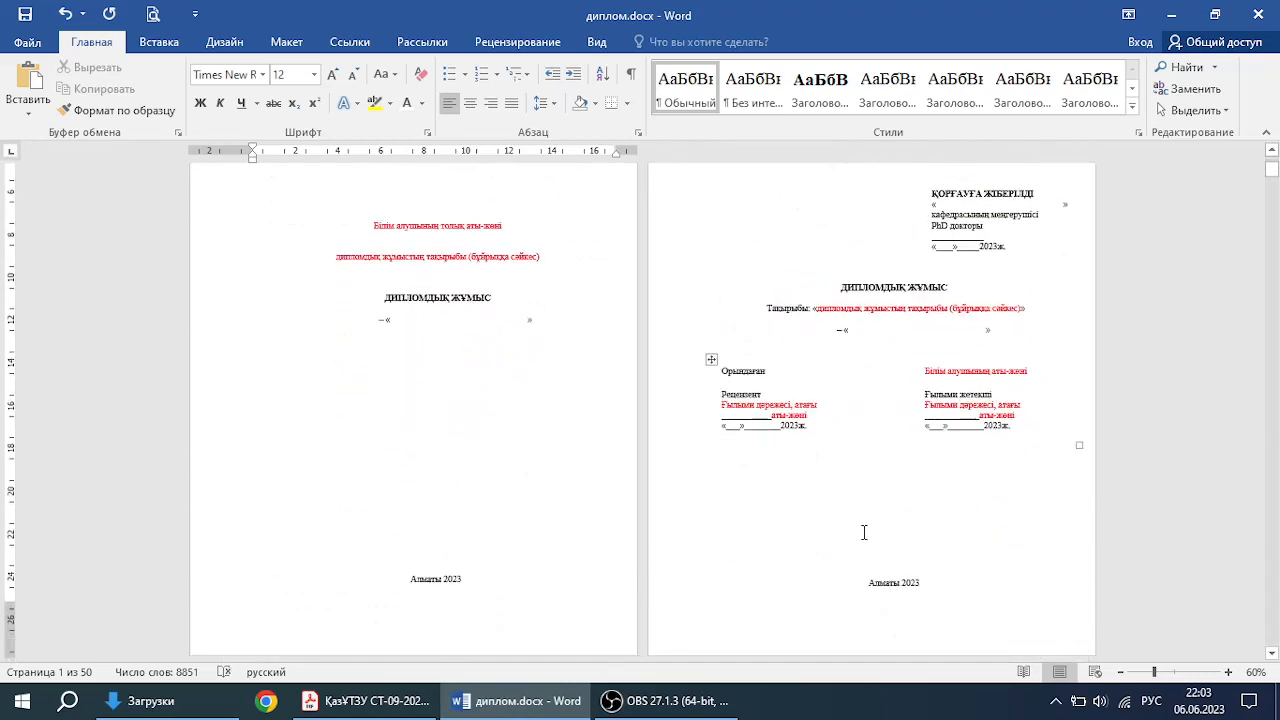
pyautogui.scroll(-6, 864, 532)
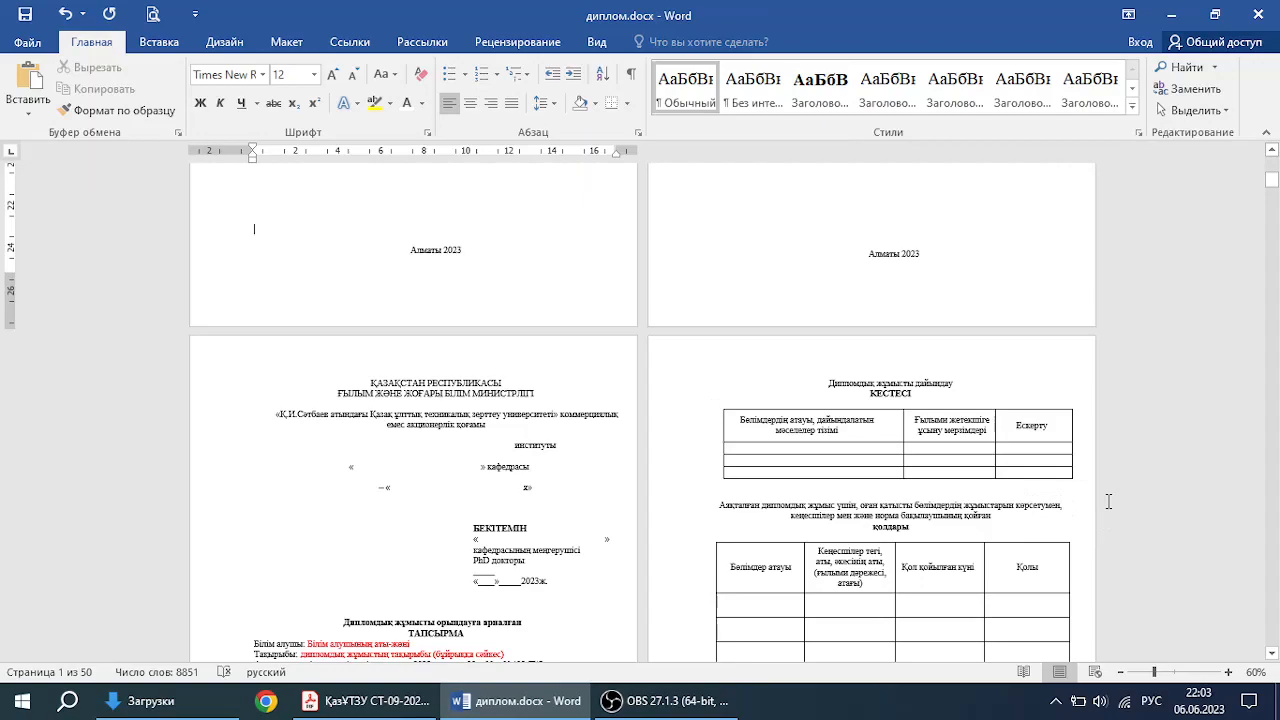
pyautogui.scroll(-20, 1108, 501)
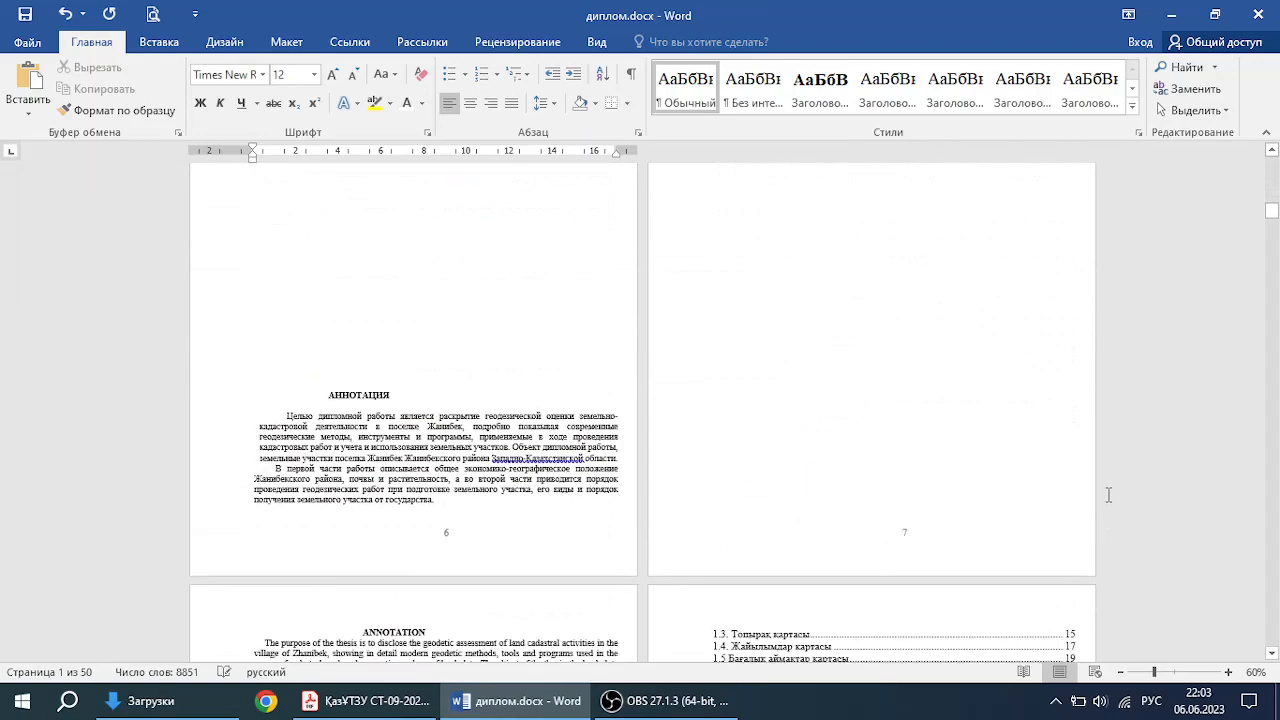
pyautogui.scroll(6, 1108, 498)
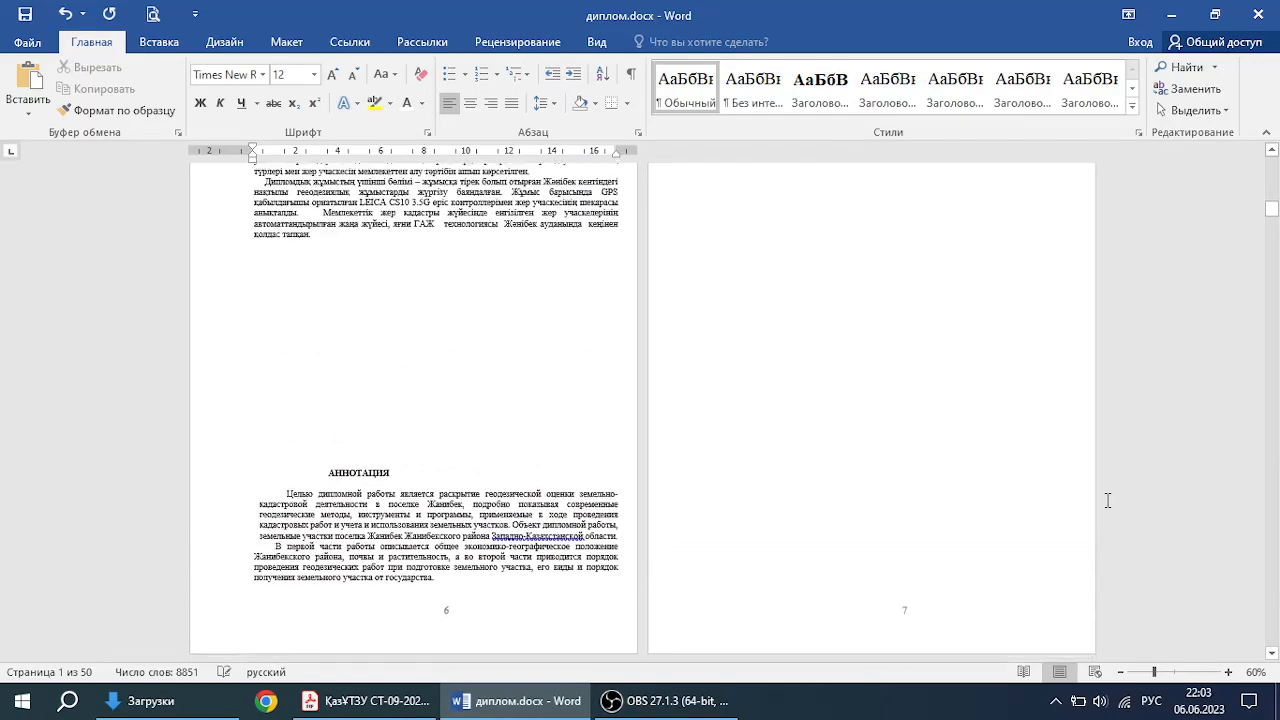
pyautogui.scroll(5, 1108, 501)
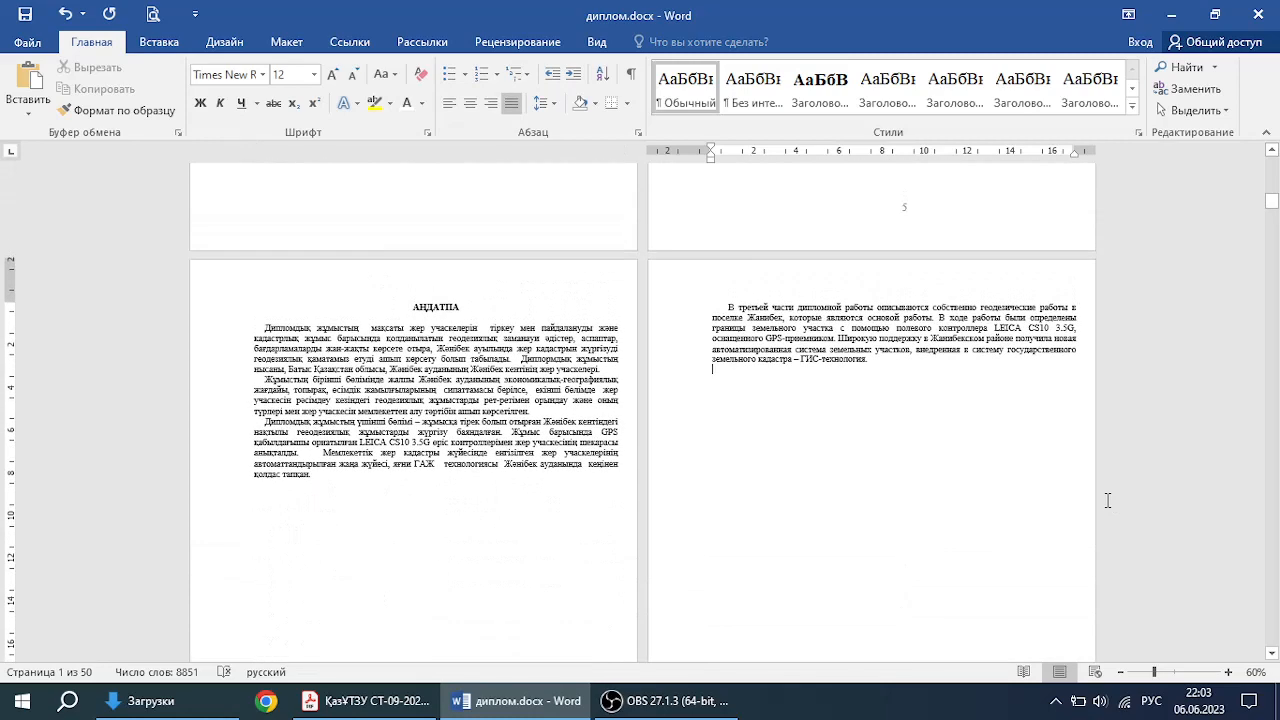
pyautogui.click(881, 387)
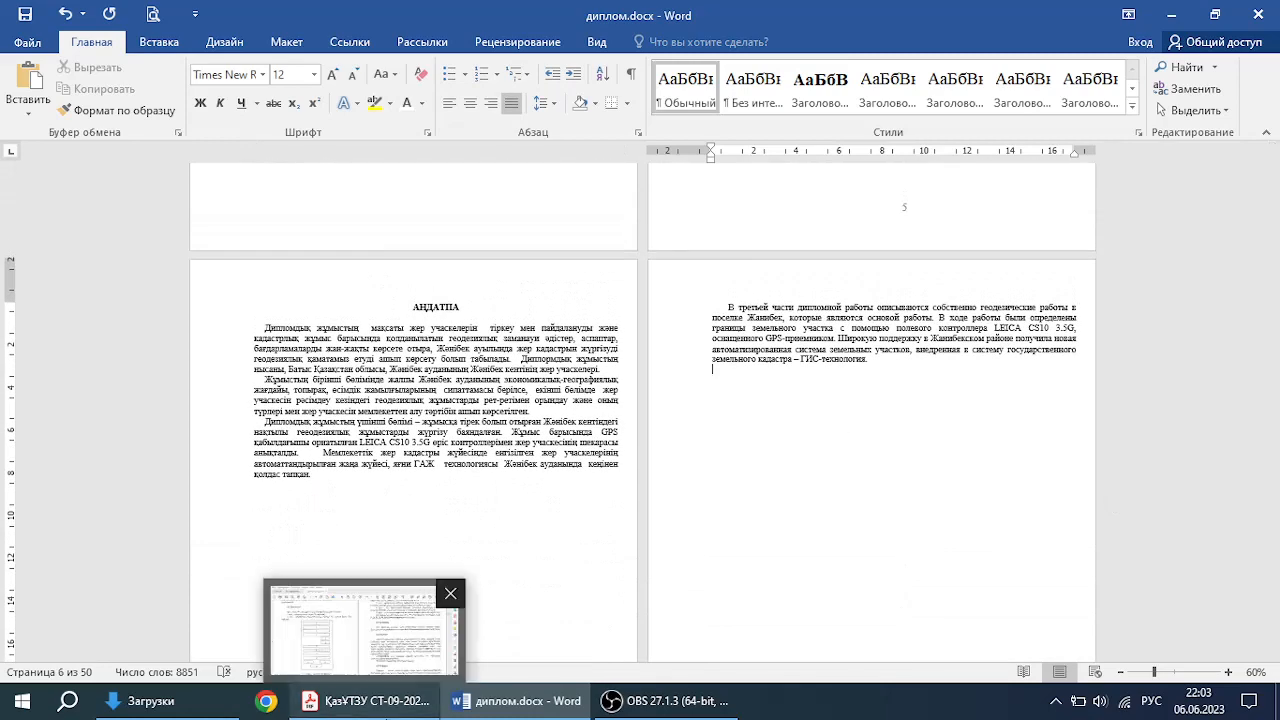
pyautogui.click(365, 701)
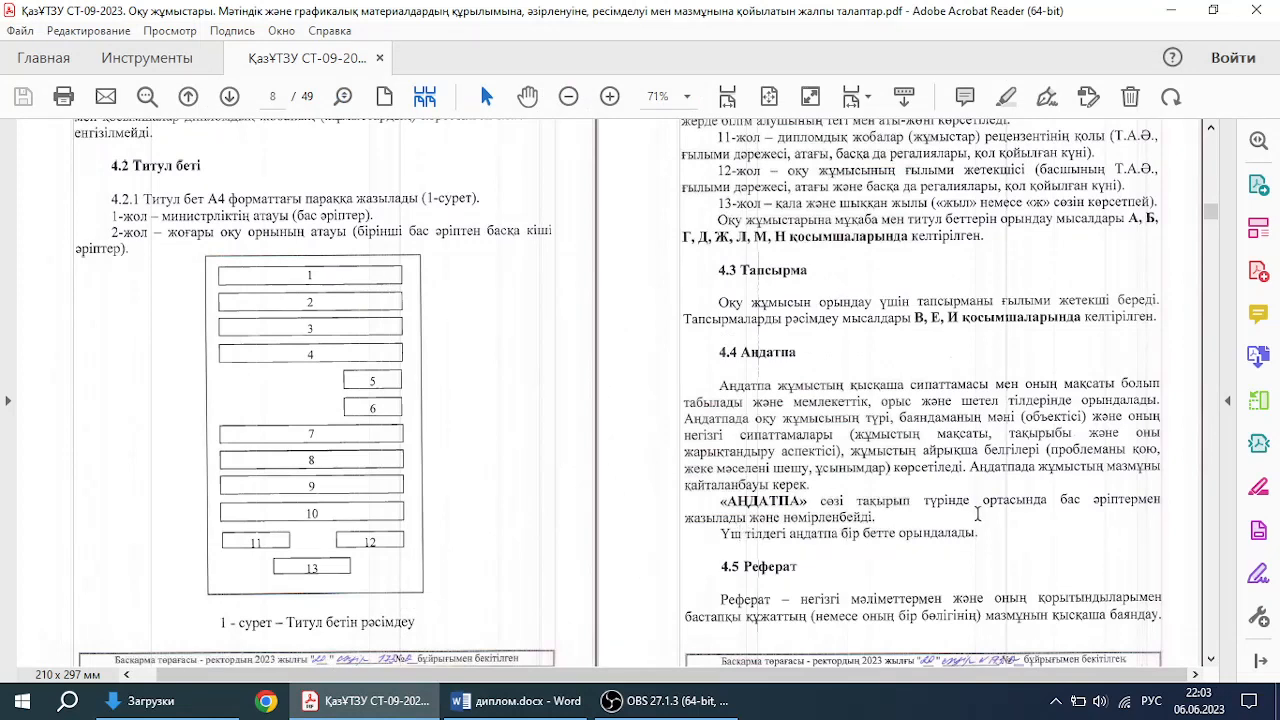
pyautogui.click(516, 701)
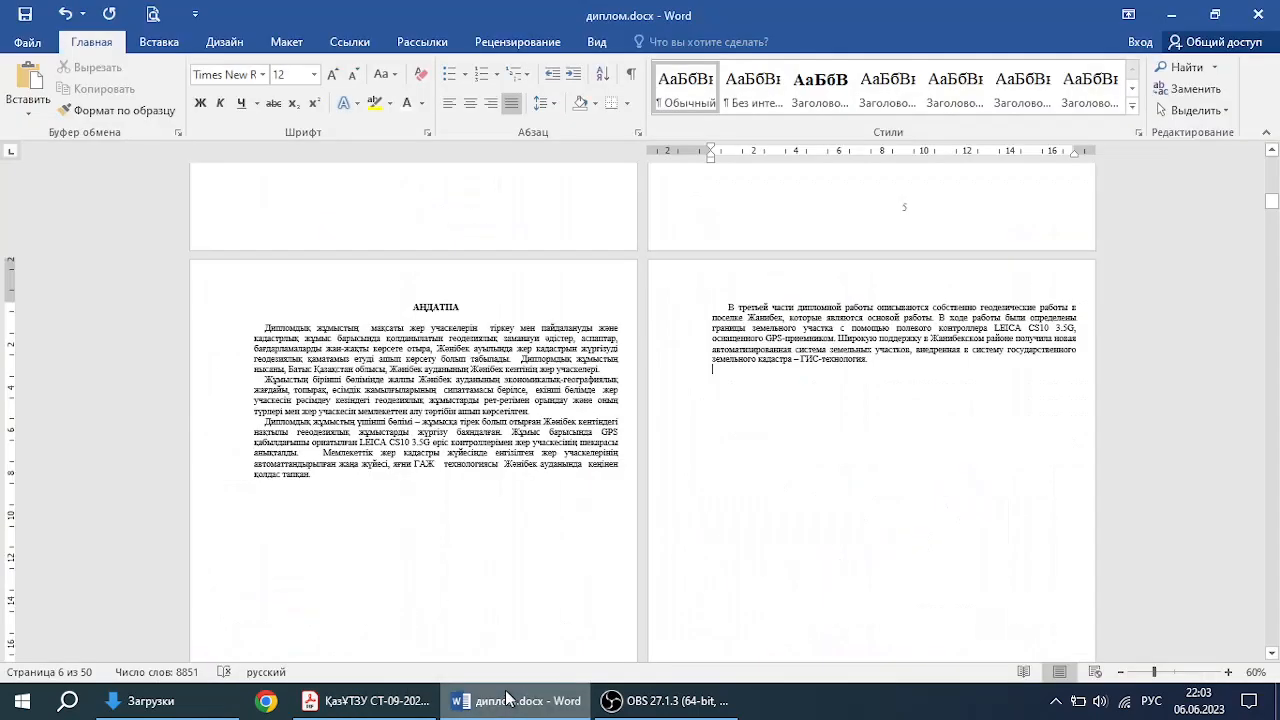
# Step: Delete the surplus blank lines between the Kazakh АҢДАТПА text and the АННОТАЦИЯ heading
pyautogui.click(328, 482)
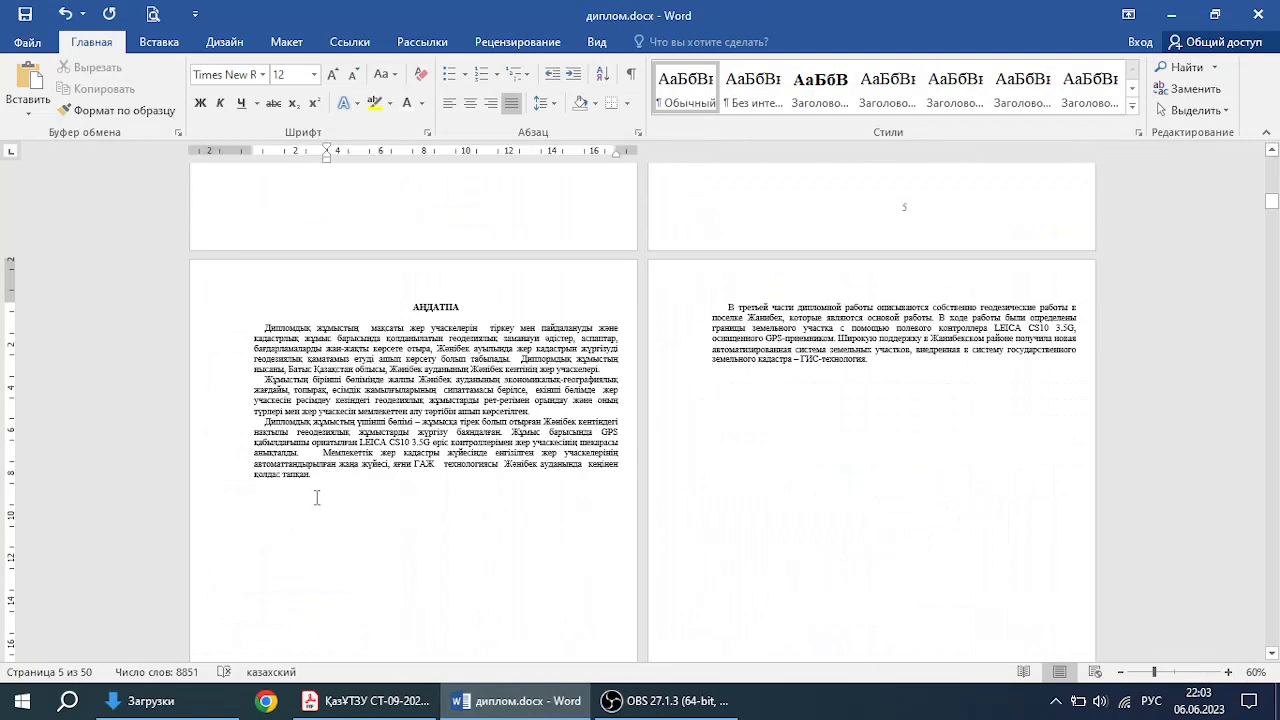
pyautogui.moveTo(318, 498); pyautogui.dragTo(326, 628)
pyautogui.press('Delete')
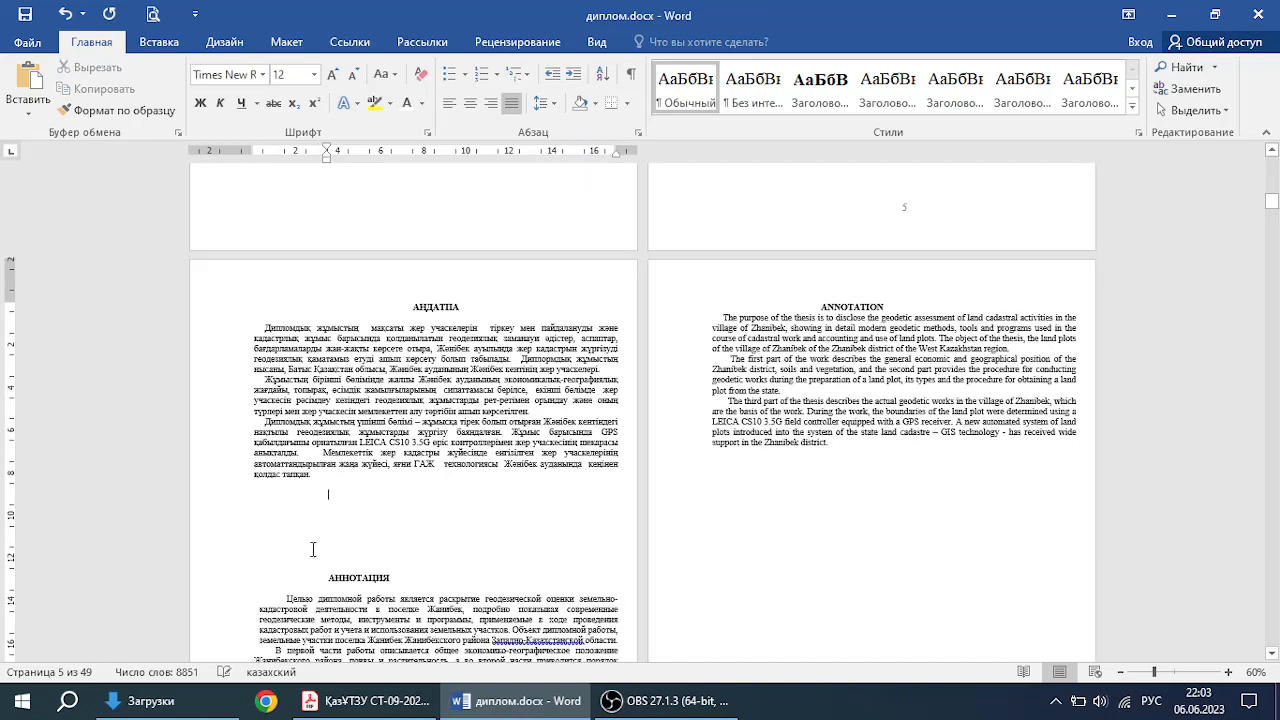
pyautogui.moveTo(327, 506); pyautogui.dragTo(330, 537)
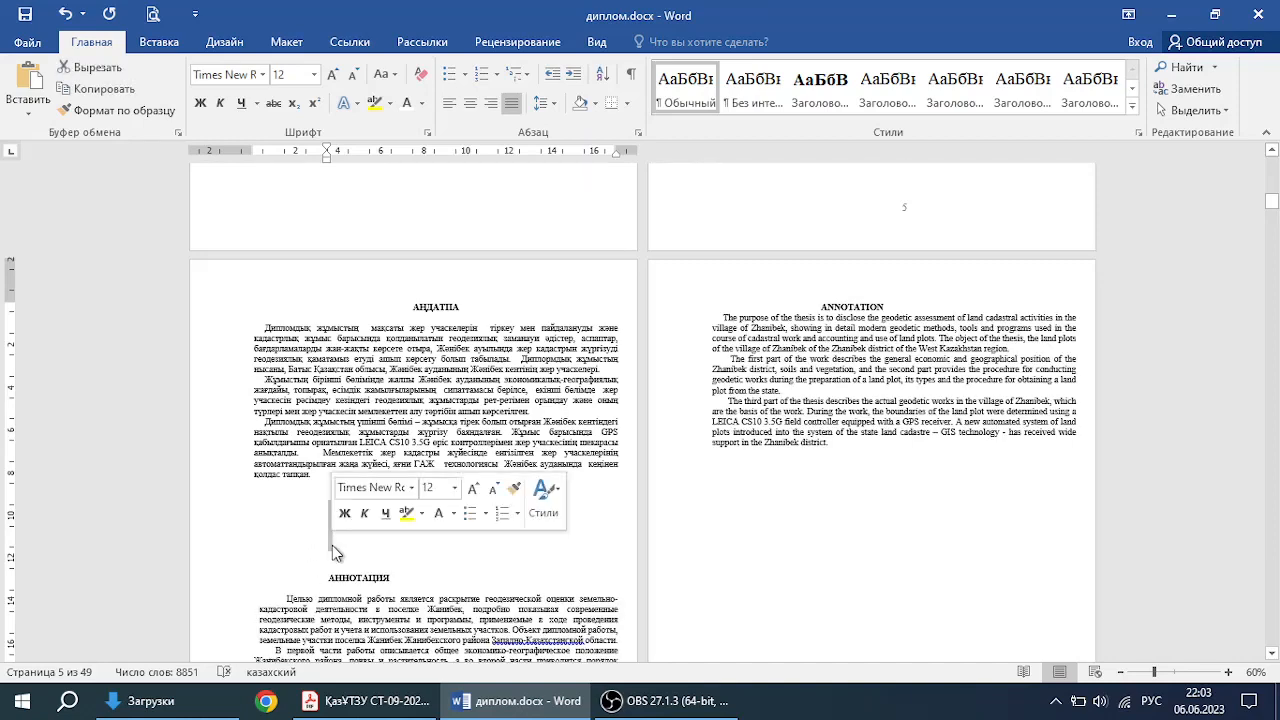
pyautogui.press('Delete')
pyautogui.press('Delete')
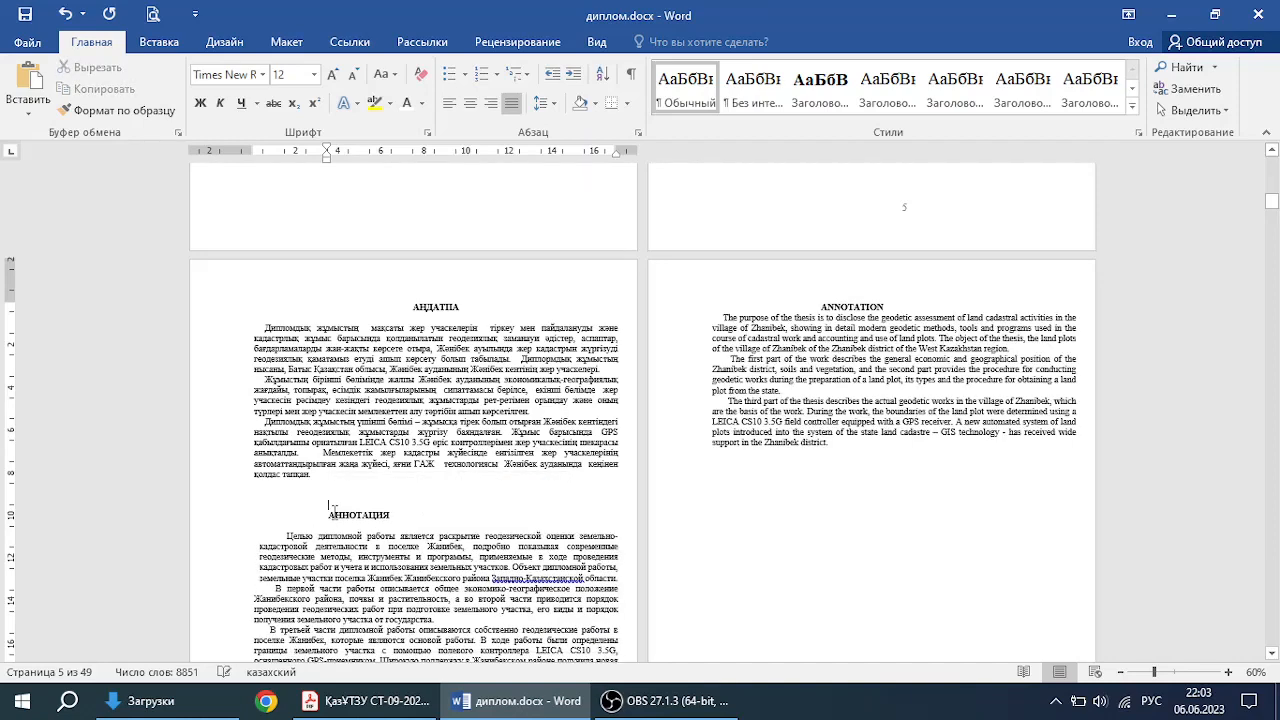
pyautogui.press('Delete')
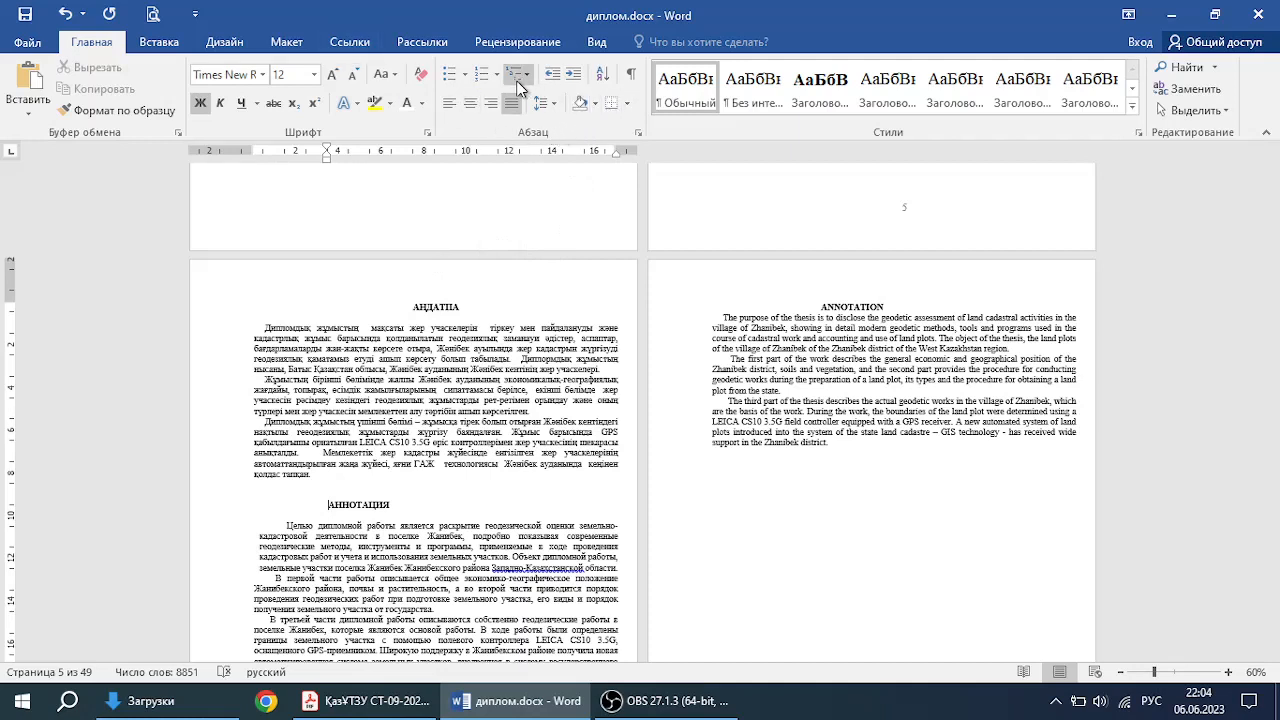
# Step: Show the formatting marks and centre the АҢДАТПА and АННОТАЦИЯ headings
pyautogui.click(630, 80)
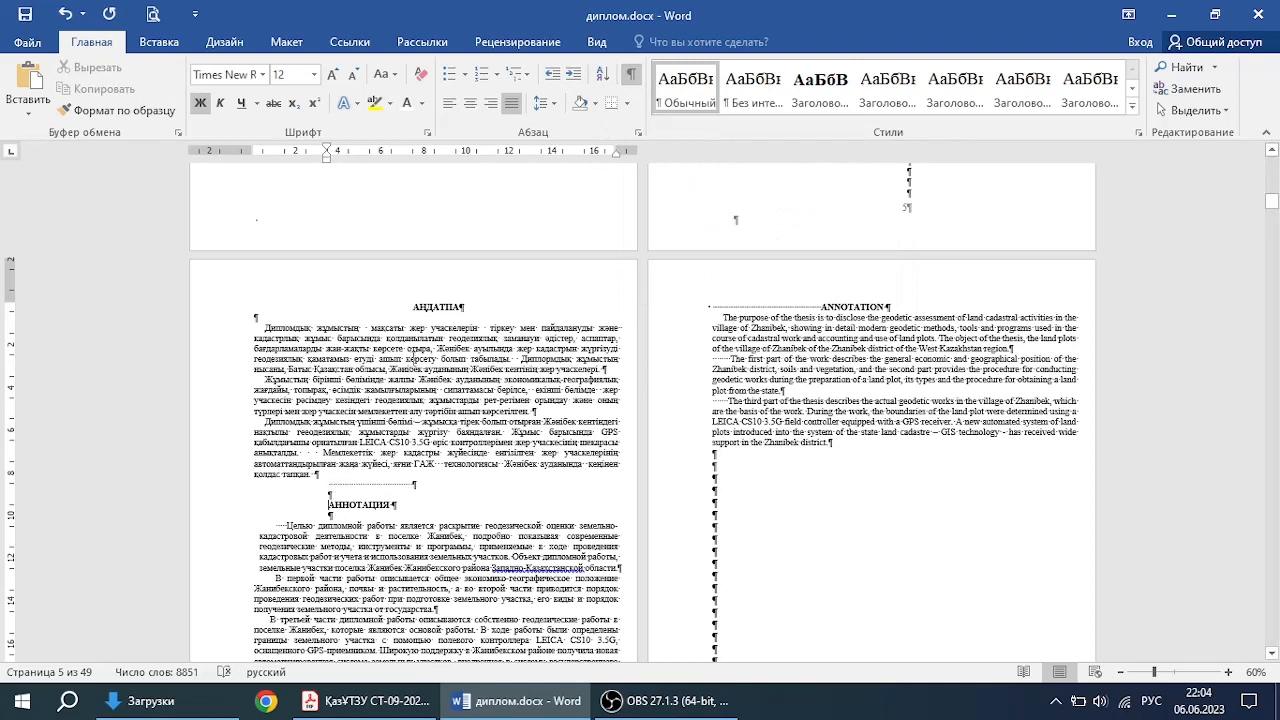
pyautogui.click(437, 298)
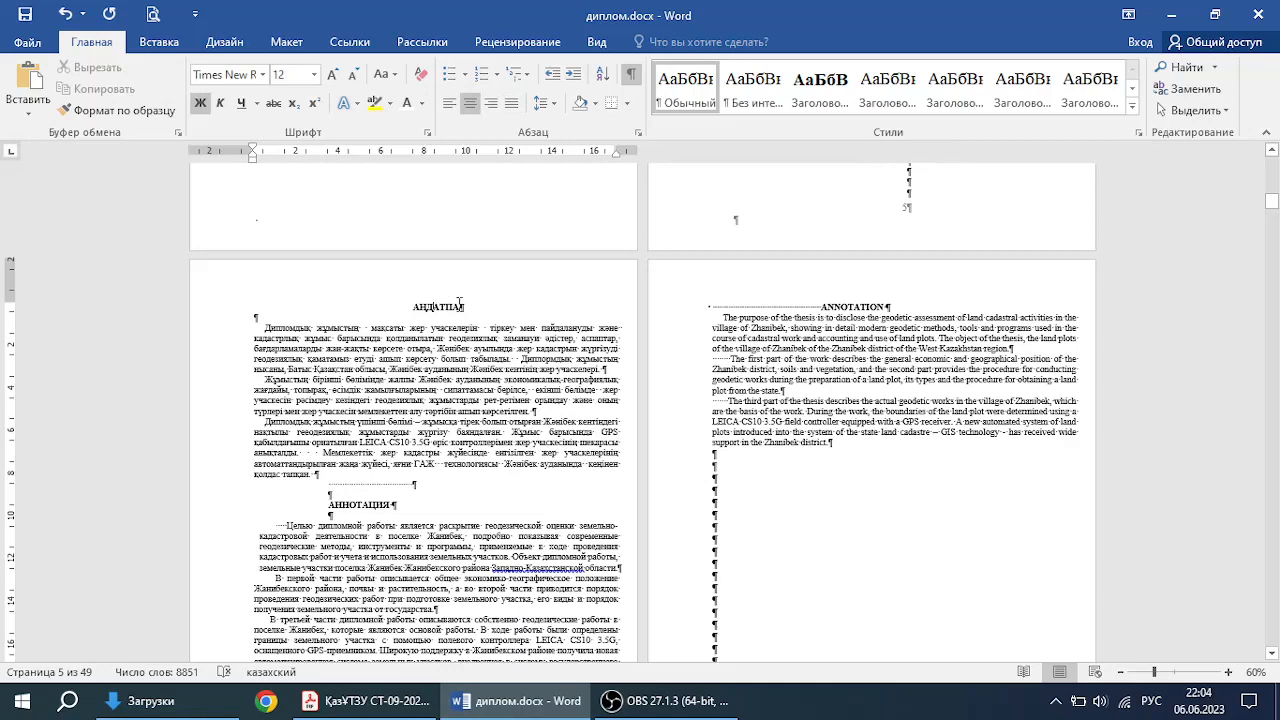
pyautogui.click(466, 106)
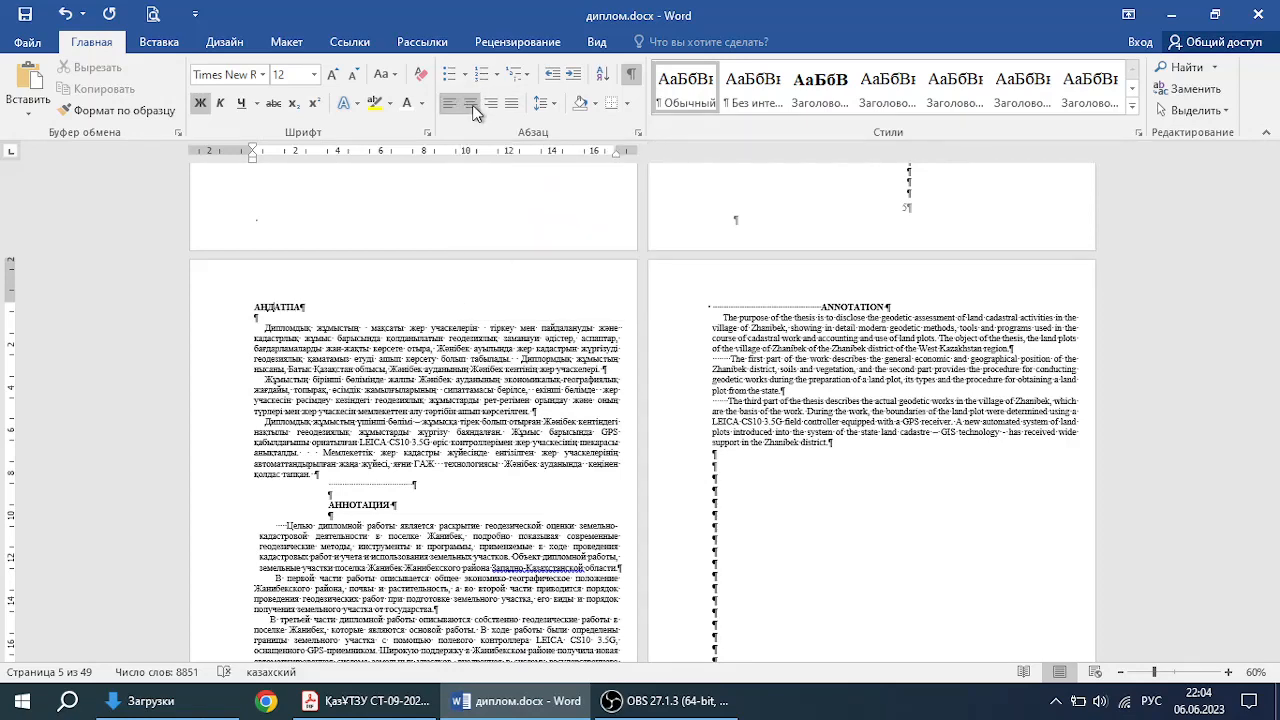
pyautogui.click(468, 108)
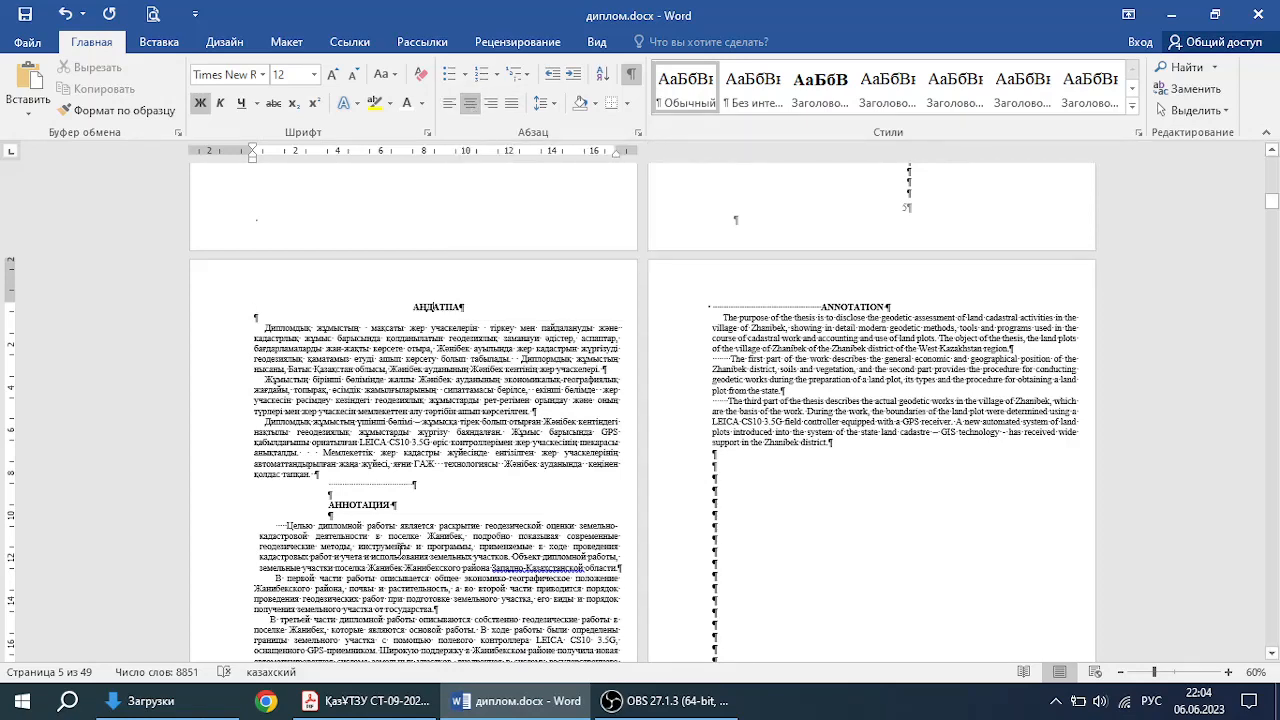
pyautogui.click(366, 503)
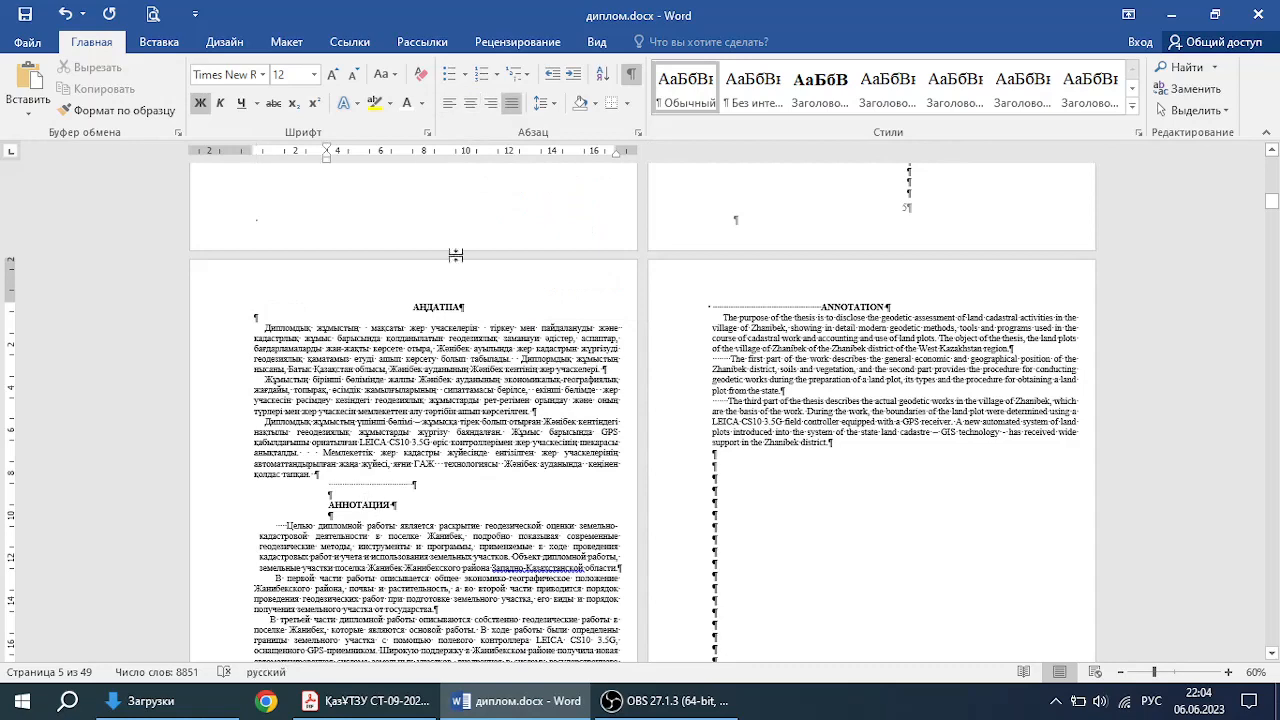
pyautogui.click(470, 103)
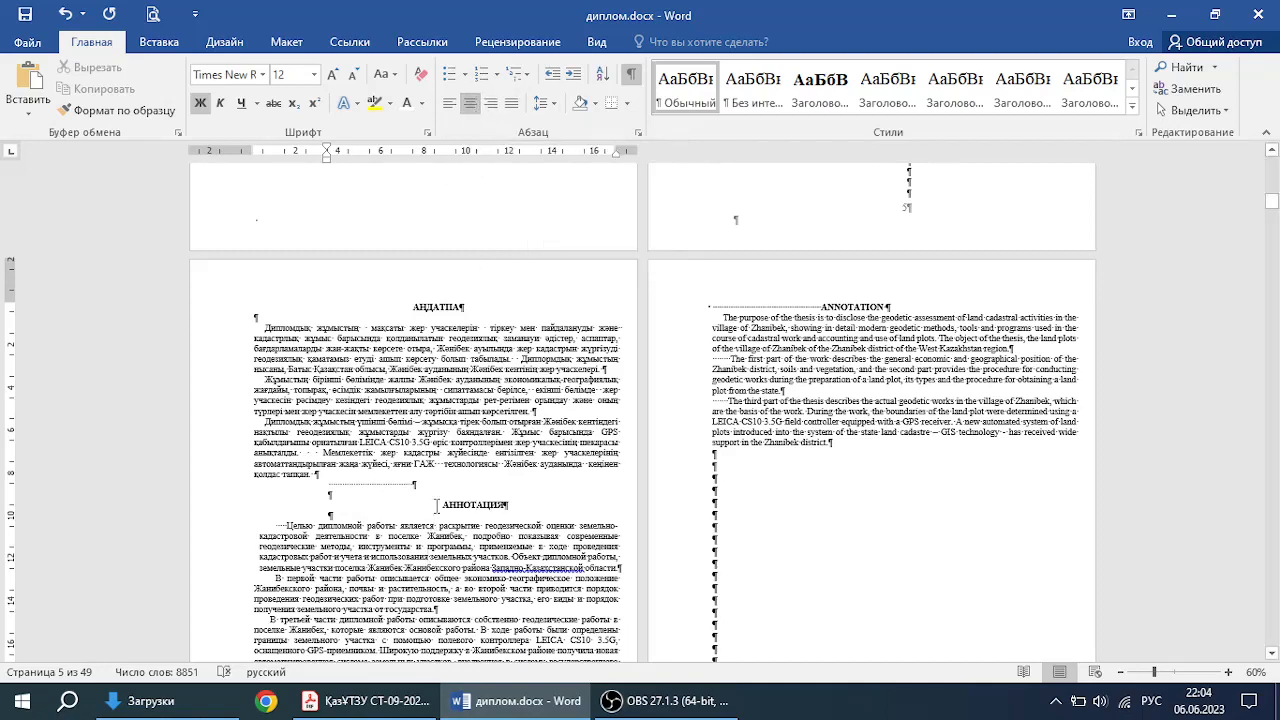
# Step: Remove the empty paragraph after the Russian annotation text and all the spaces before the ANNOTATION heading
pyautogui.scroll(-2, 436, 505)
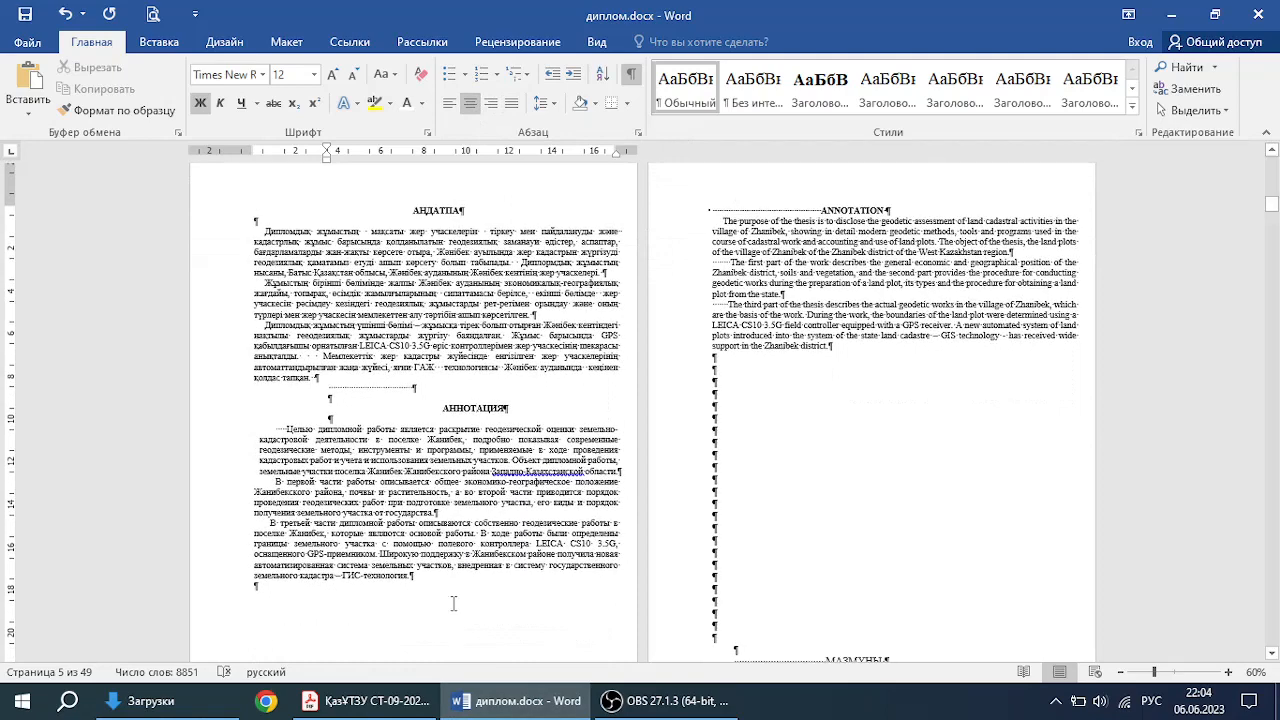
pyautogui.scroll(-3, 477, 525)
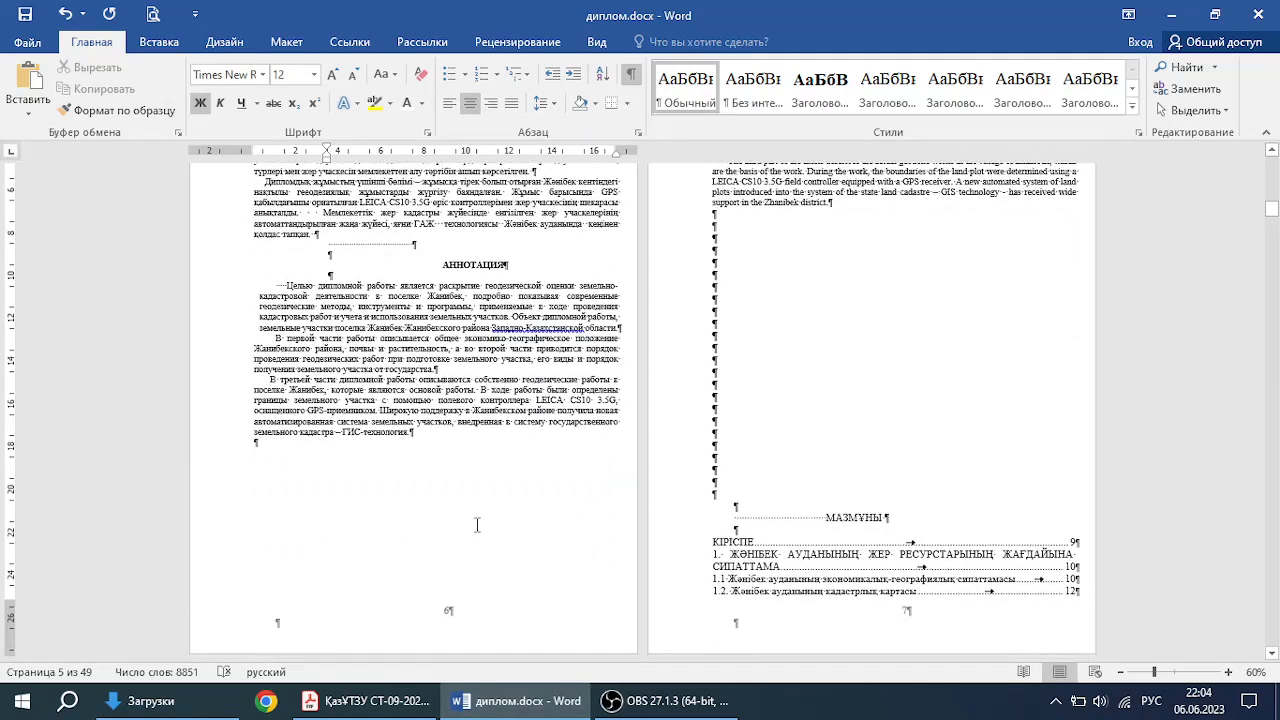
pyautogui.click(412, 461)
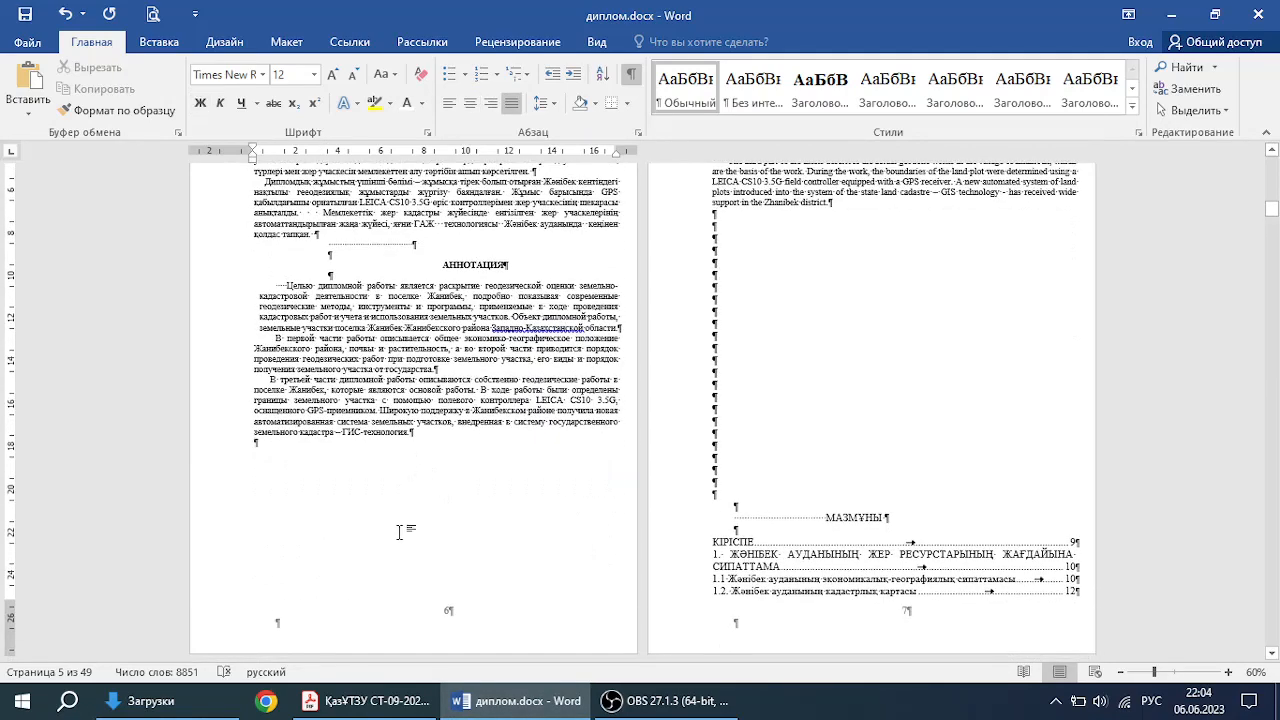
pyautogui.press('Down')
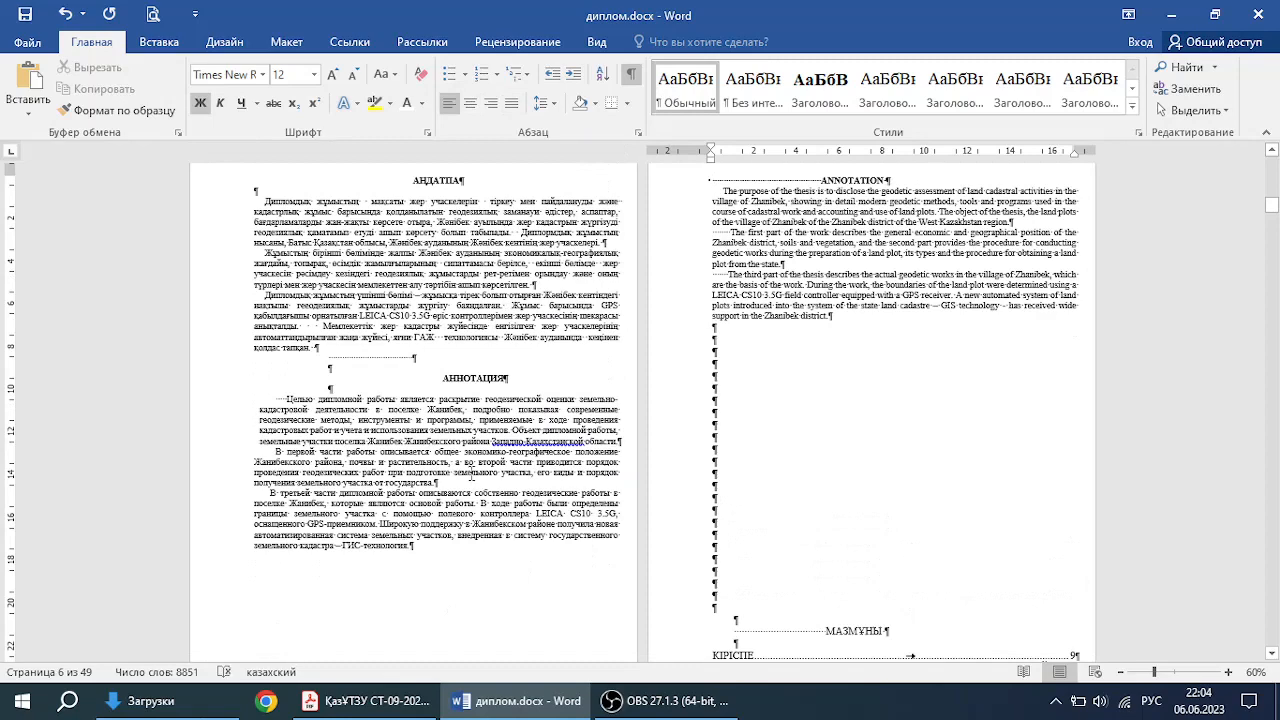
pyautogui.press('Delete')
pyautogui.press('Delete')
pyautogui.press('Delete')
pyautogui.press('Delete')
pyautogui.press('Delete')
pyautogui.press('Delete')
pyautogui.press('Delete')
pyautogui.press('Delete')
pyautogui.press('Delete')
pyautogui.press('Delete')
pyautogui.press('Delete')
pyautogui.press('Delete')
pyautogui.press('Delete')
pyautogui.press('Delete')
pyautogui.press('Delete')
pyautogui.press('Delete')
pyautogui.press('Delete')
pyautogui.press('Delete')
pyautogui.press('Delete')
pyautogui.press('Delete')
pyautogui.press('Delete')
pyautogui.press('Delete')
pyautogui.press('Delete')
pyautogui.press('Delete')
pyautogui.press('Delete')
pyautogui.press('Delete')
pyautogui.press('Delete')
pyautogui.press('Delete')
pyautogui.press('Delete')
pyautogui.press('Delete')
pyautogui.press('Delete')
pyautogui.press('Delete')
pyautogui.press('Delete')
pyautogui.press('Delete')
pyautogui.press('Delete')
pyautogui.press('Delete')
pyautogui.press('Delete')
pyautogui.press('Delete')
pyautogui.press('Delete')
pyautogui.press('Delete')
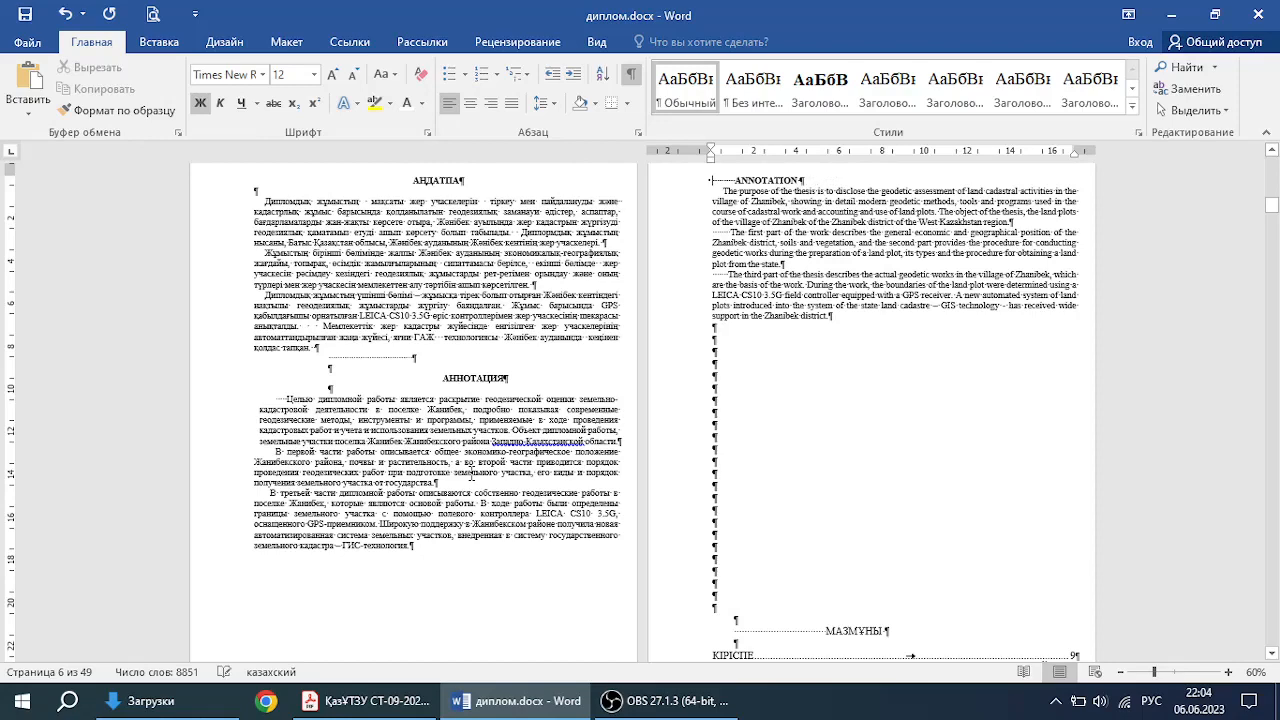
pyautogui.press('Delete')
pyautogui.press('Delete')
pyautogui.press('Delete')
pyautogui.press('Delete')
pyautogui.press('Delete')
pyautogui.press('Delete')
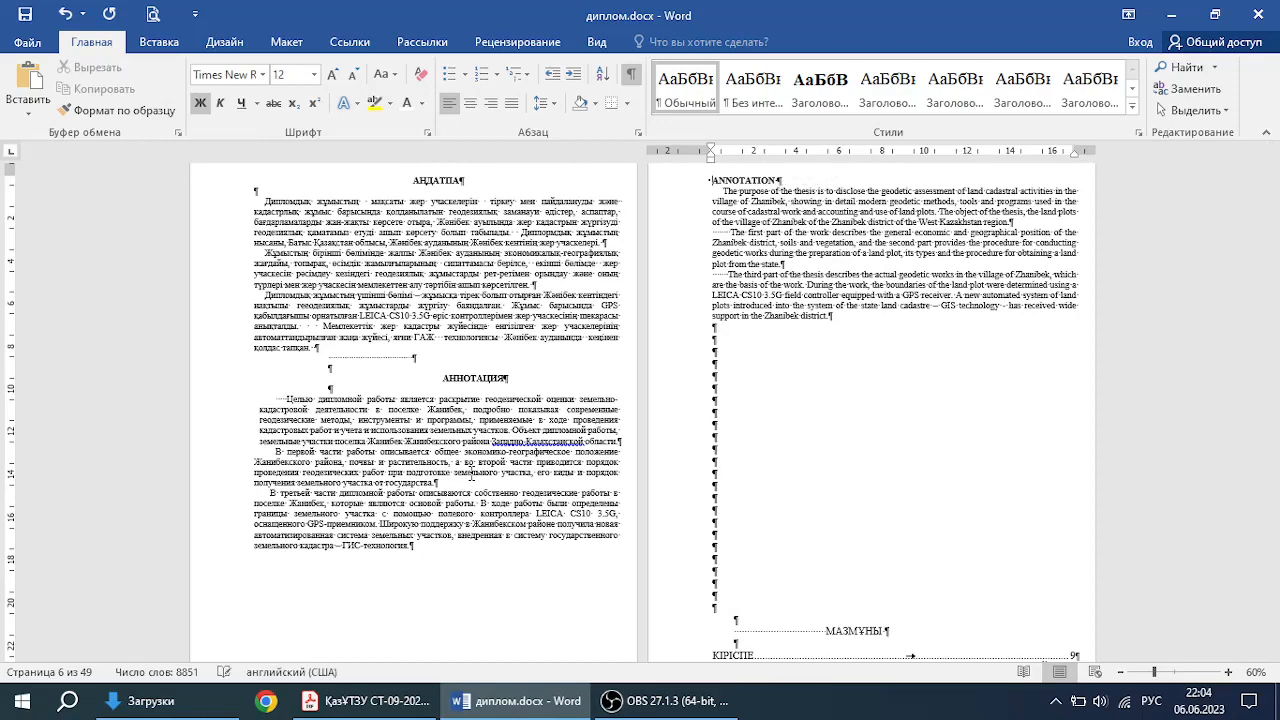
# Step: Pull the English ANNOTATION section up under the Russian annotation text, separated by two blank lines
pyautogui.scroll(-3, 358, 585)
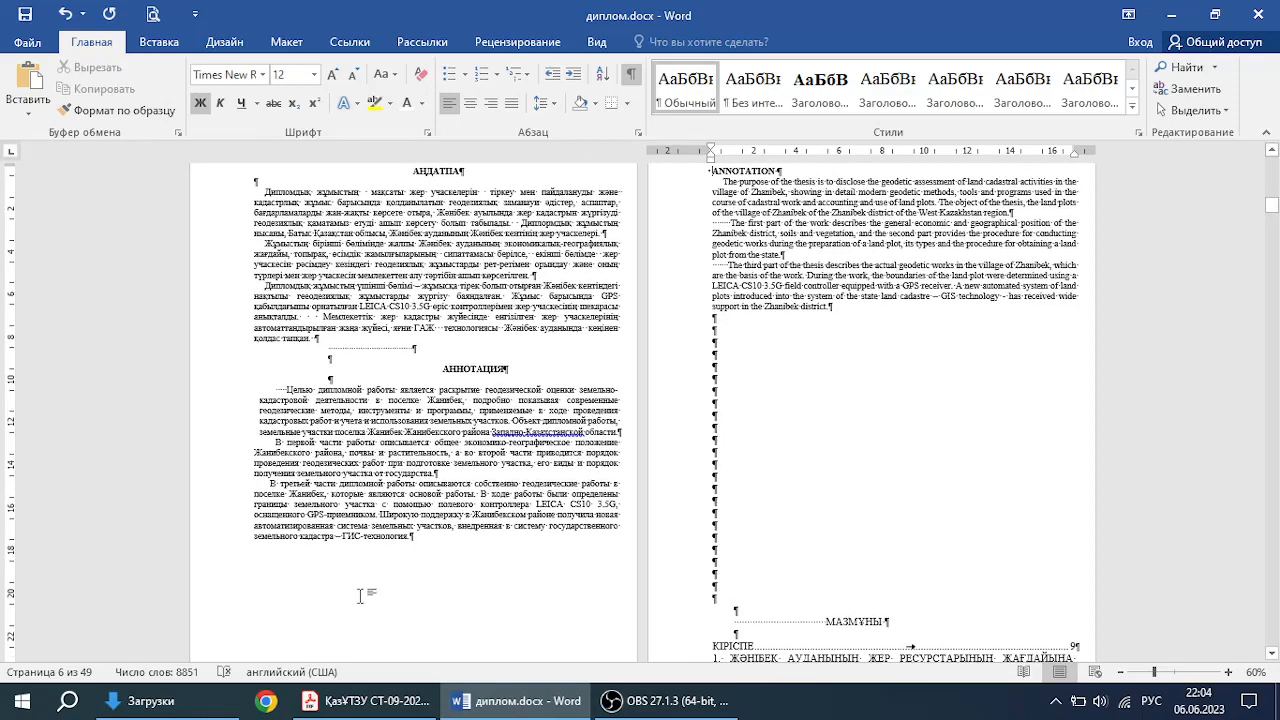
pyautogui.click(446, 374)
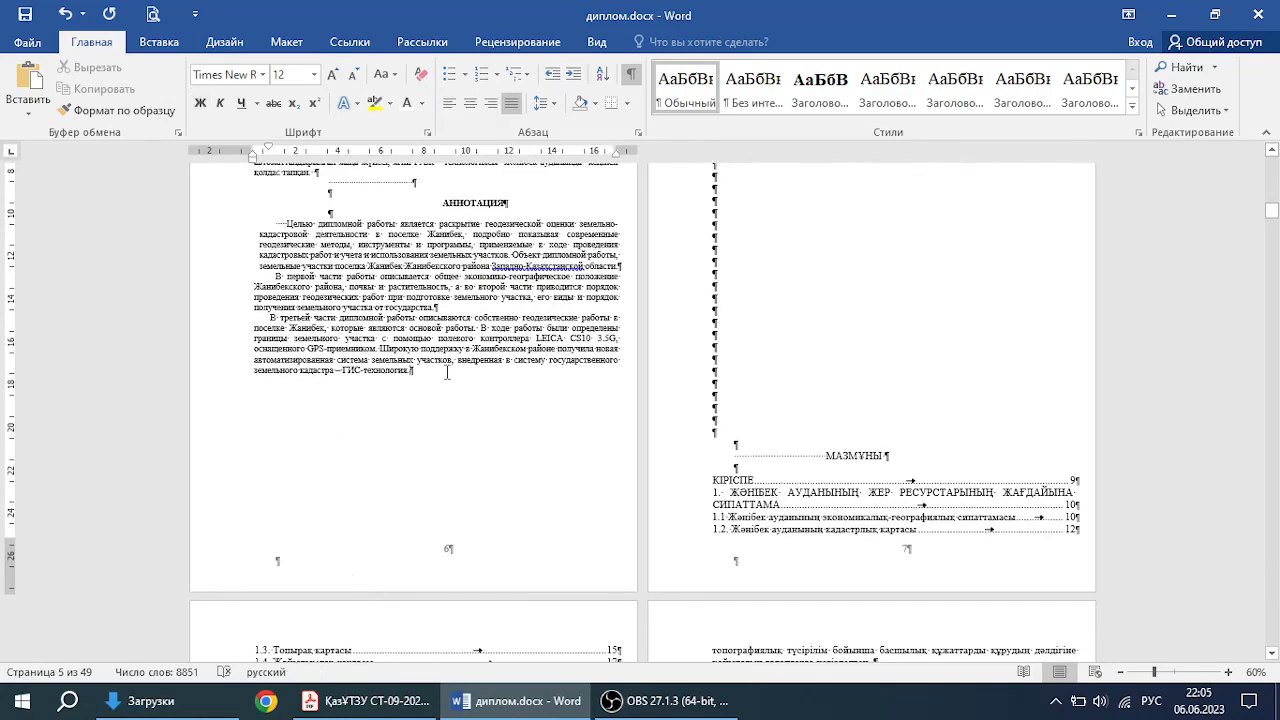
pyautogui.write('ANNOTATION The purpose of the thesis is to disclose the geodetic assessment of land cadastral activities in the village of Zhanibek, showing in detail modern geodetic methods, tools and programs used in the course of cadastral work and accounting and use of land plots. The object of the thesis, the land plots of the village of Zhanibek of the Zhanibek district of the West Kazakhstan region. The first part of the work describes the general economic and geographical position of the Zhanibek district, soils and vegetation, and the second part provides the procedure for conducting geodetic works during the preparation of a land plot, its types and the procedure for obtaining a land plot from the state. The third part of the thesis describes the actual geodetic works in the village of Zhanibek, which are the basis of the work. During the work, the boundaries of the land plot were determined using a LEICA CS10 3.5G field controller equipped with a GPS receiver. A new automated system of land plots introduced into the system of the state land cadastre – GIS technology - has received wide support in the Zhanibek district.')
pyautogui.press('Return')
pyautogui.press('Return')
pyautogui.press('Return')
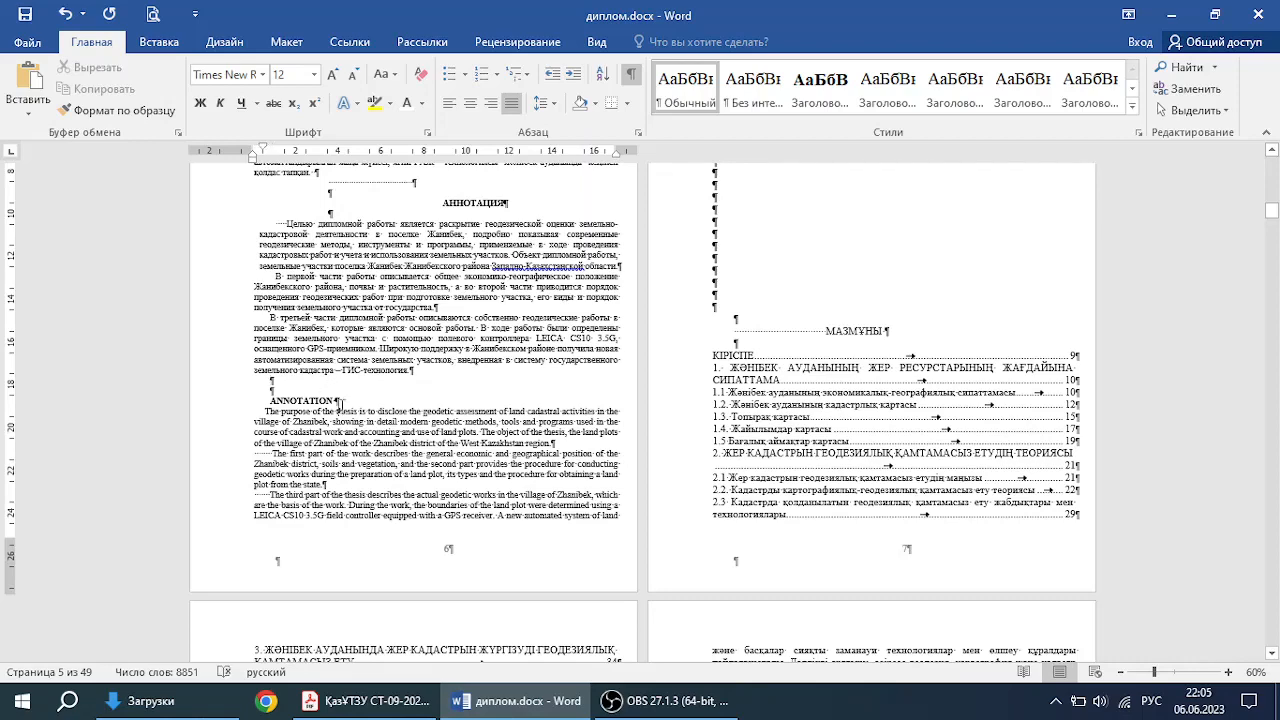
# Step: Insert a blank line below the ANNOTATION heading and centre the heading
pyautogui.click(339, 402)
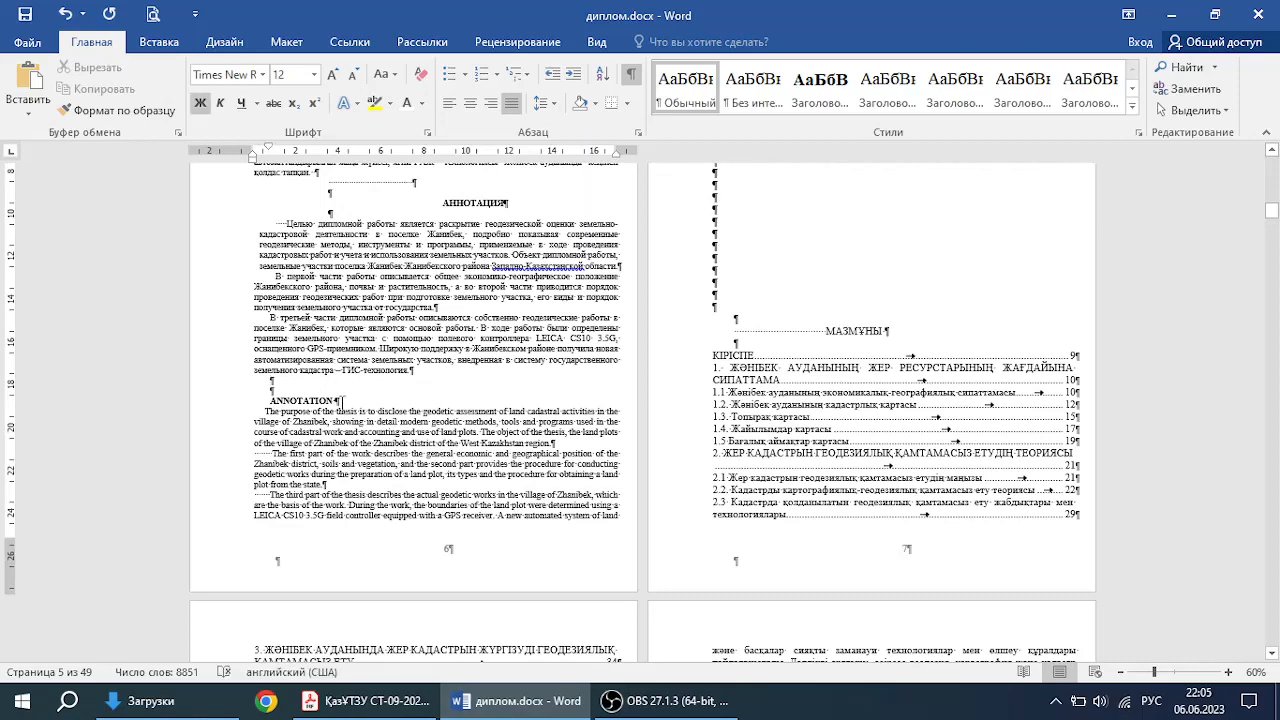
pyautogui.press('Return')
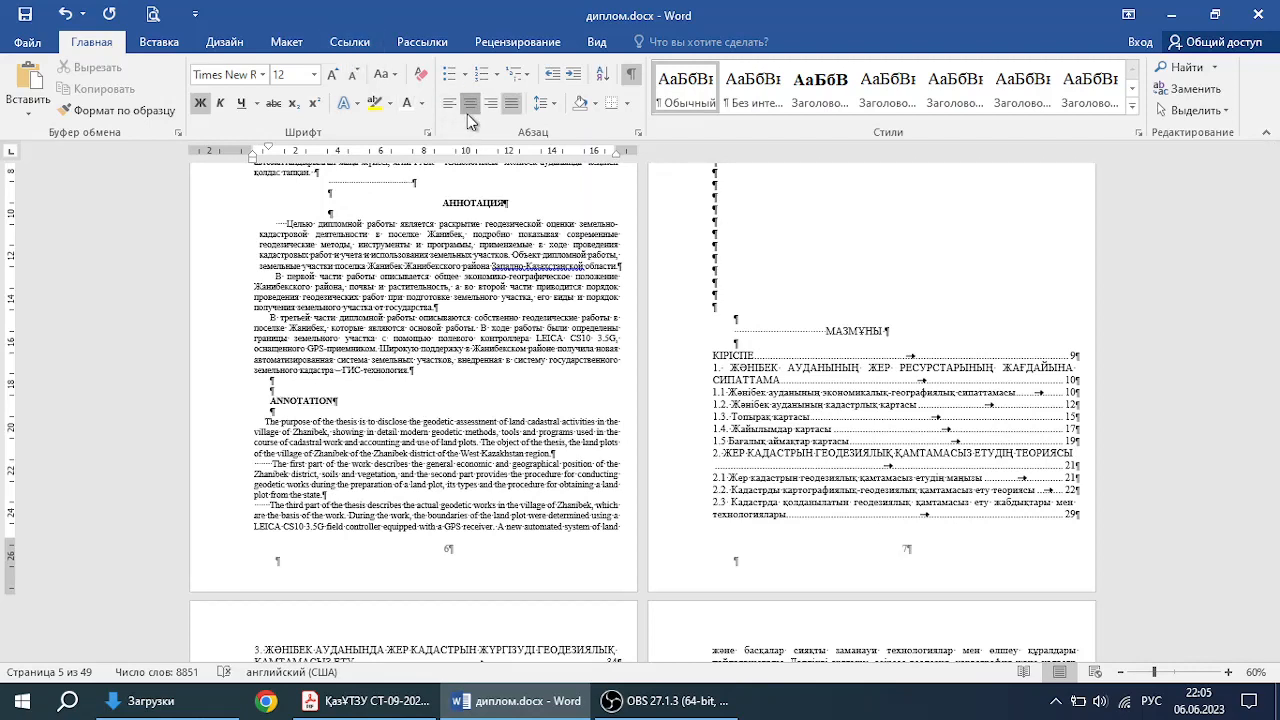
# Step: Delete the last sentence of the Kazakh annotation, starting with "Мемлекеттік жер кадастры", to fit all three annotations on one page
pyautogui.scroll(5, 430, 400)
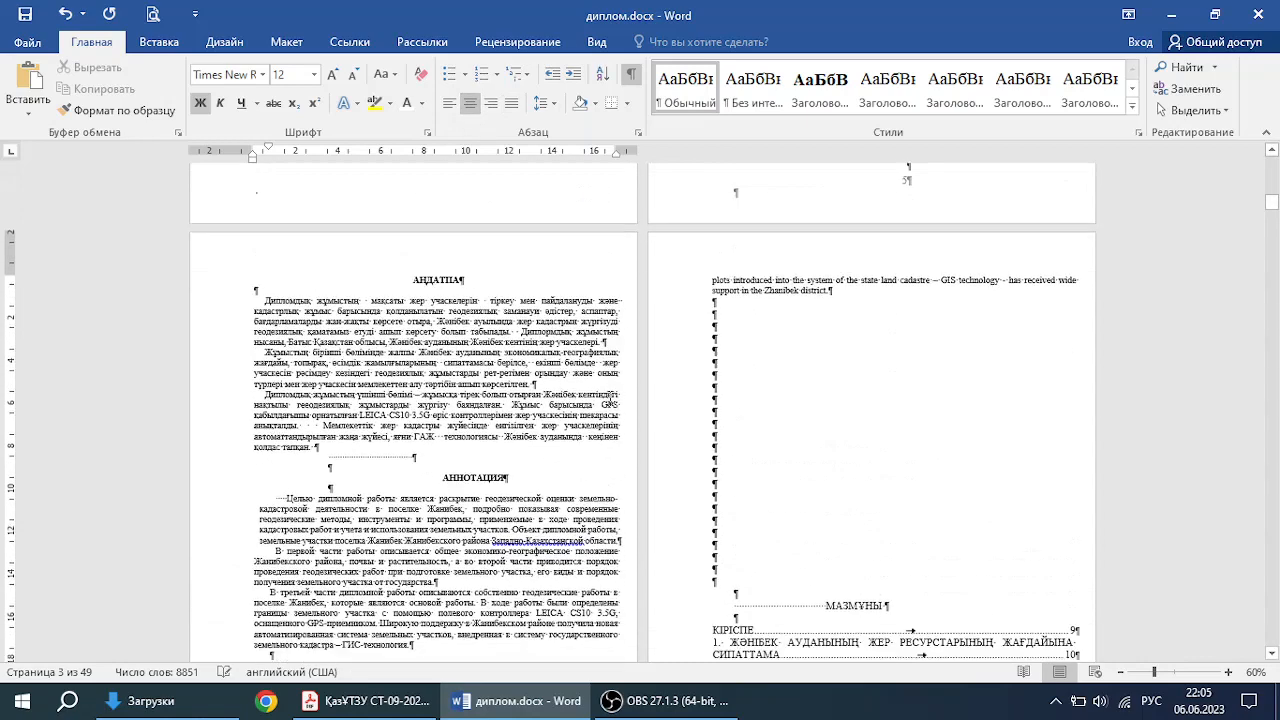
pyautogui.scroll(-1, 611, 398)
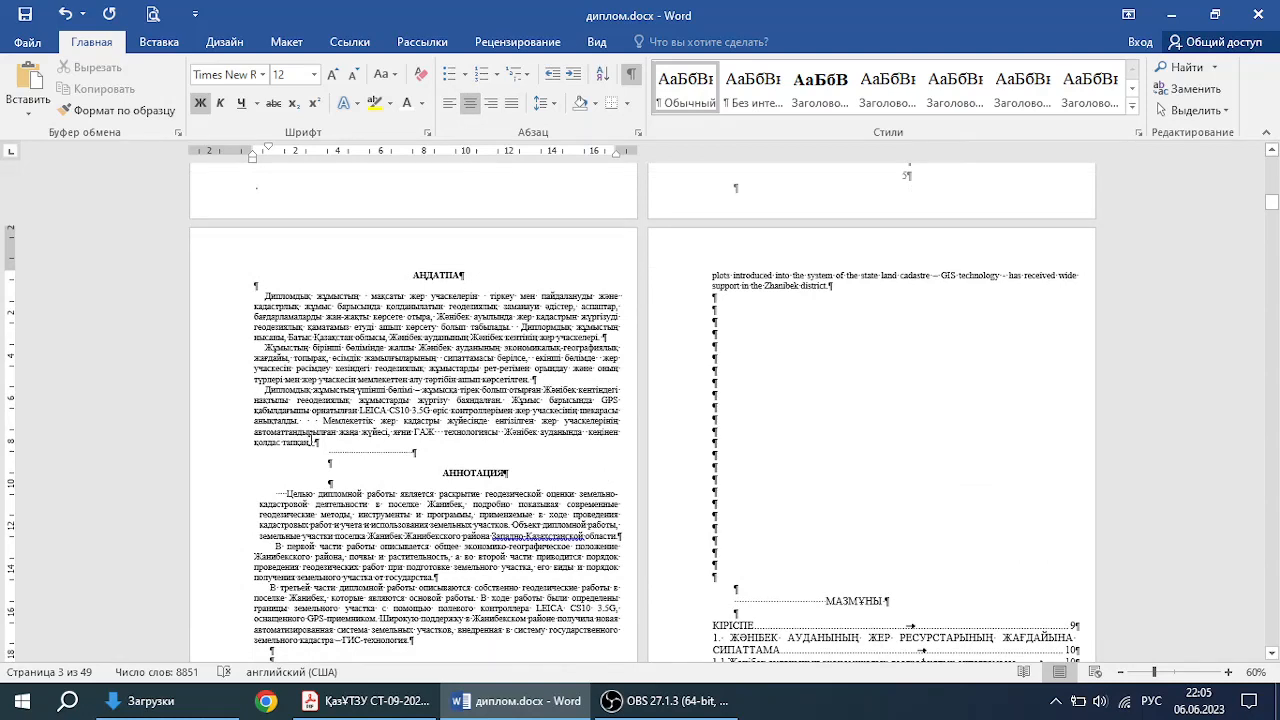
pyautogui.moveTo(313, 441)
pyautogui.mouseDown()
pyautogui.moveTo(255, 432)
pyautogui.moveTo(316, 430)
pyautogui.mouseUp()
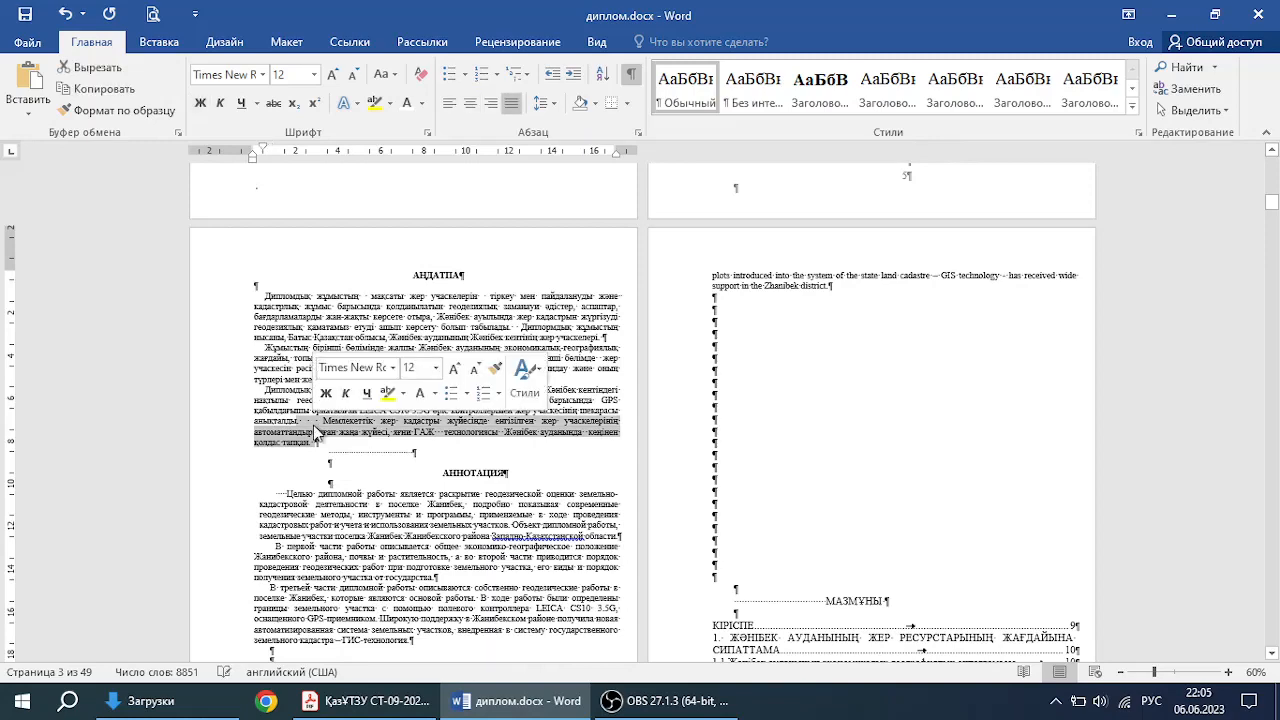
pyautogui.press('Delete')
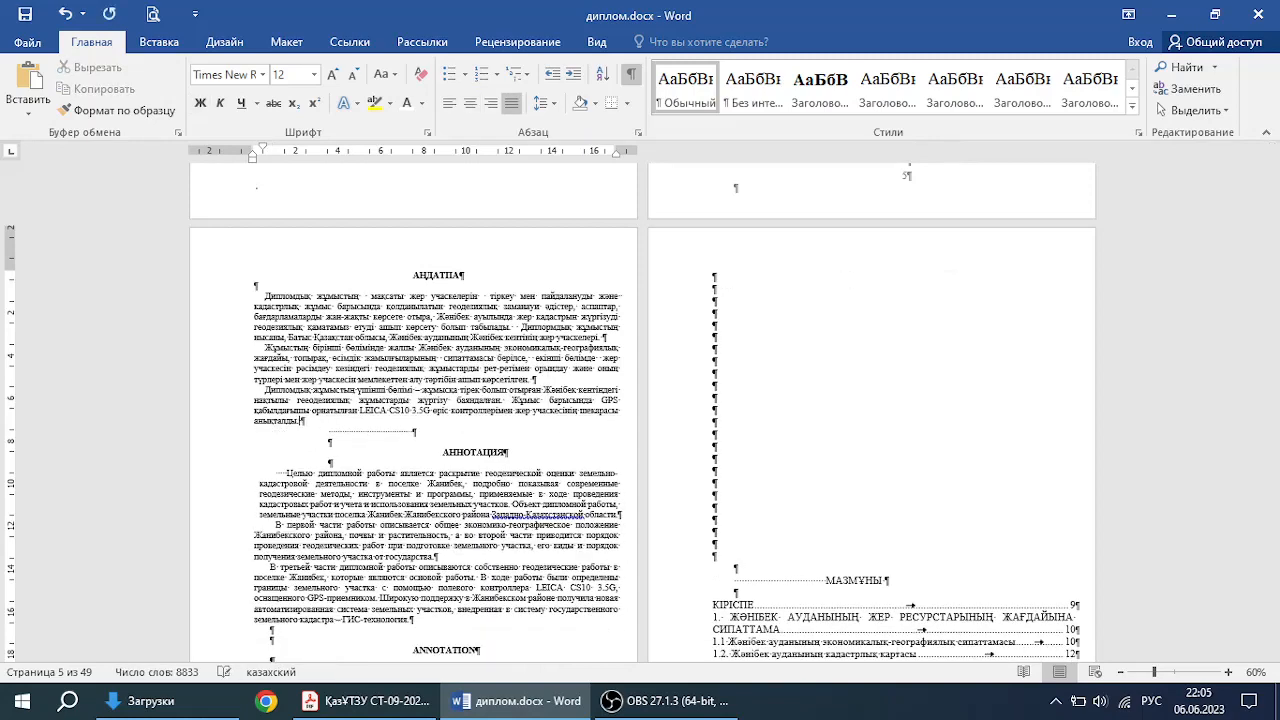
pyautogui.scroll(-2, 308, 440)
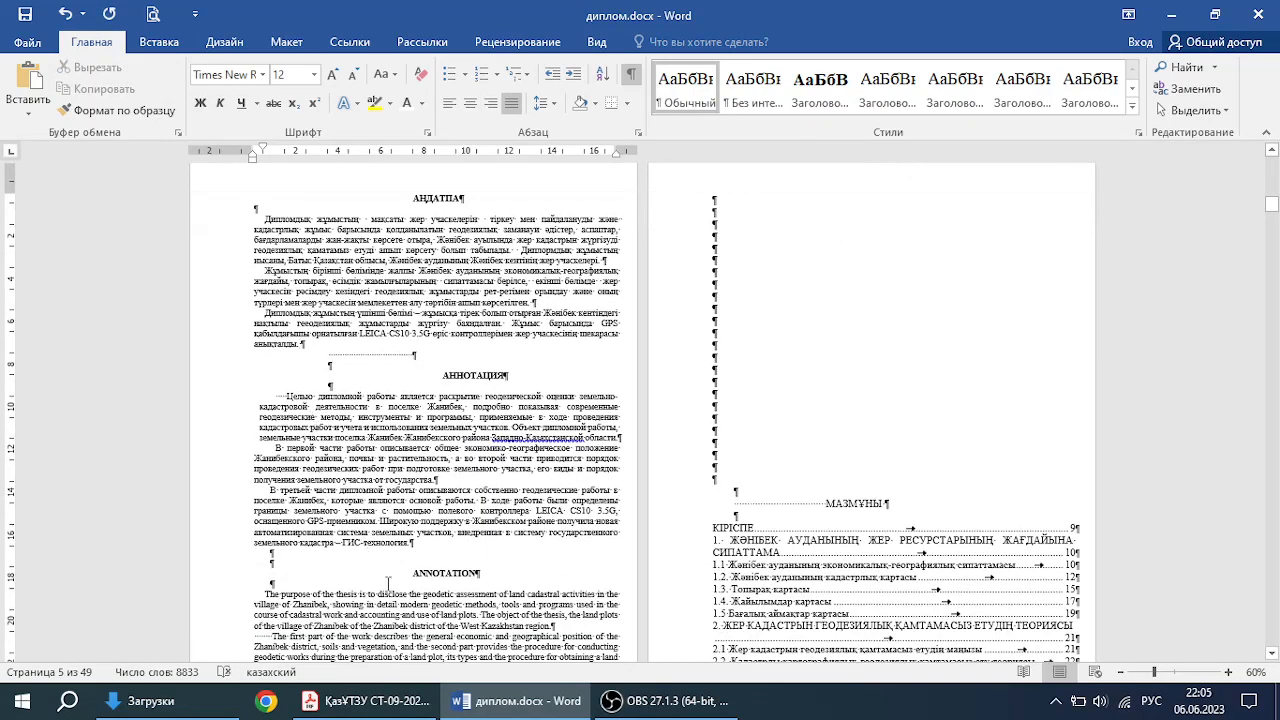
# Step: Delete the last sentence of the Russian annotation, starting with "Широкую поддержку", and of the English annotation, starting with "A new automated system"
pyautogui.moveTo(420, 546); pyautogui.dragTo(395, 522)
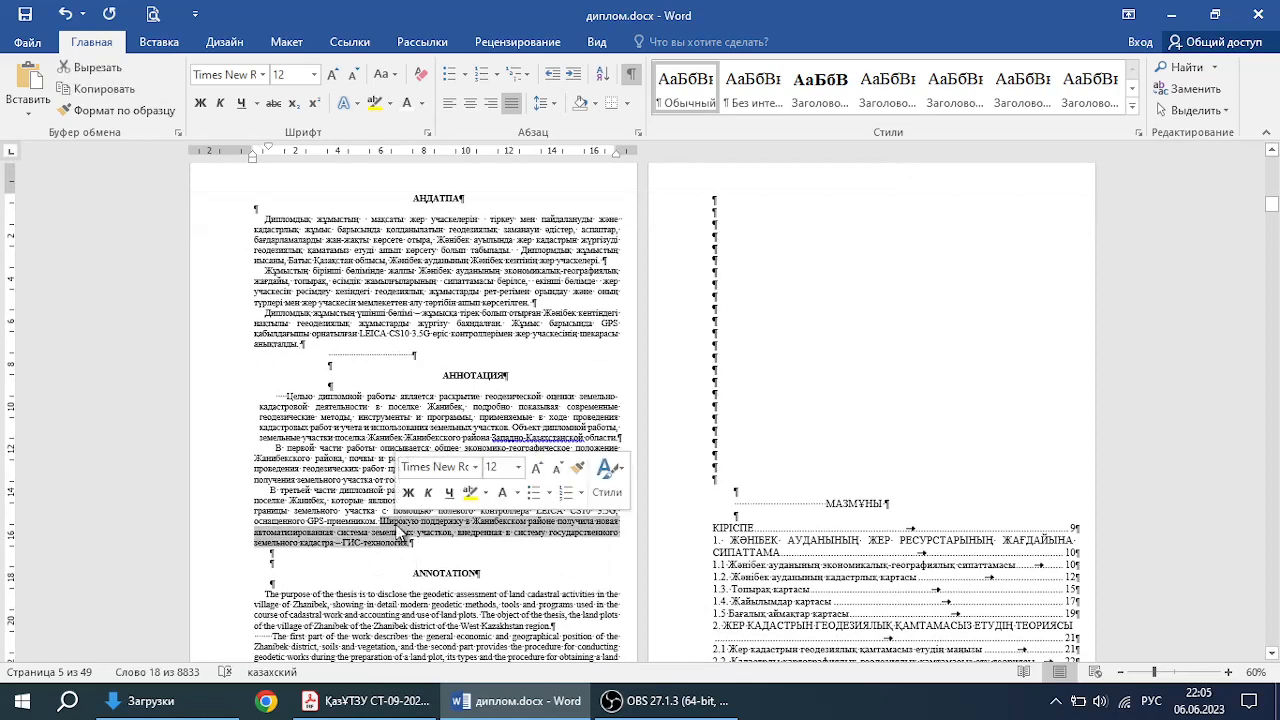
pyautogui.press('Delete')
pyautogui.scroll(-3, 397, 524)
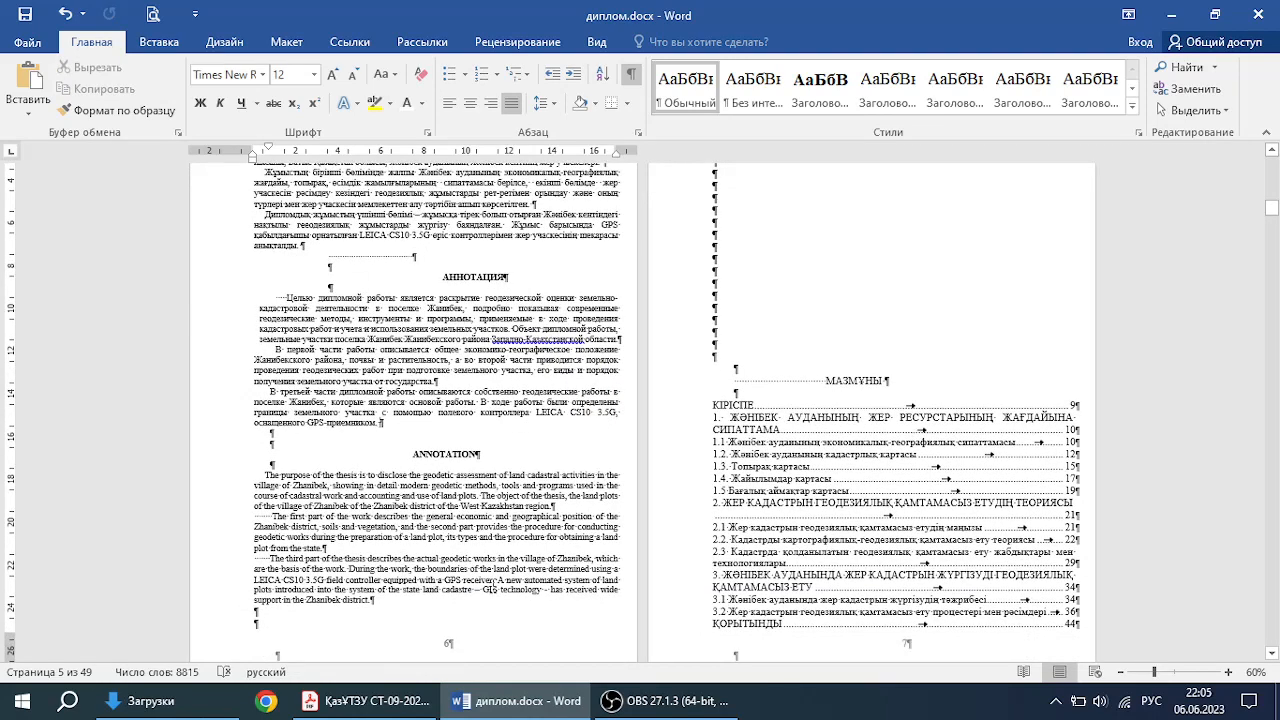
pyautogui.moveTo(494, 580); pyautogui.dragTo(501, 598)
pyautogui.press('Delete')
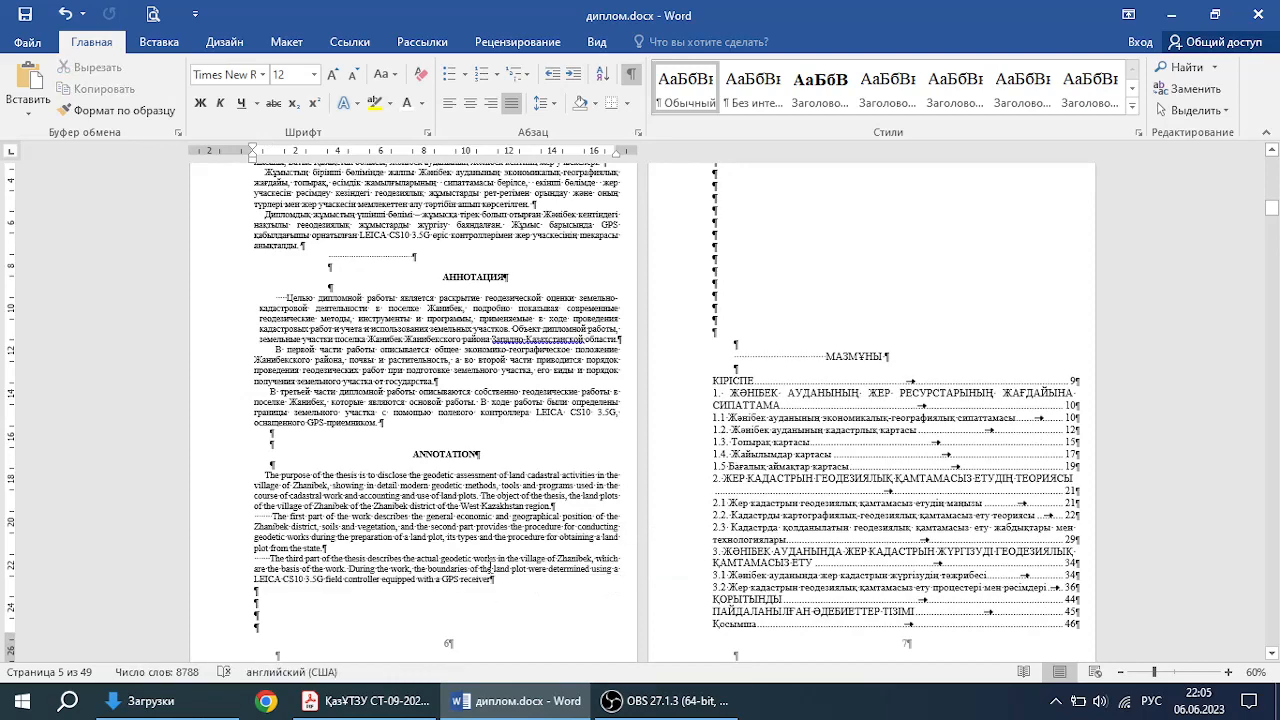
# Step: Set the left indent to 0 cm and a first-line indent (Отступ) of 1,25 cm for the Kazakh, Russian and English annotations
pyautogui.scroll(3, 433, 248)
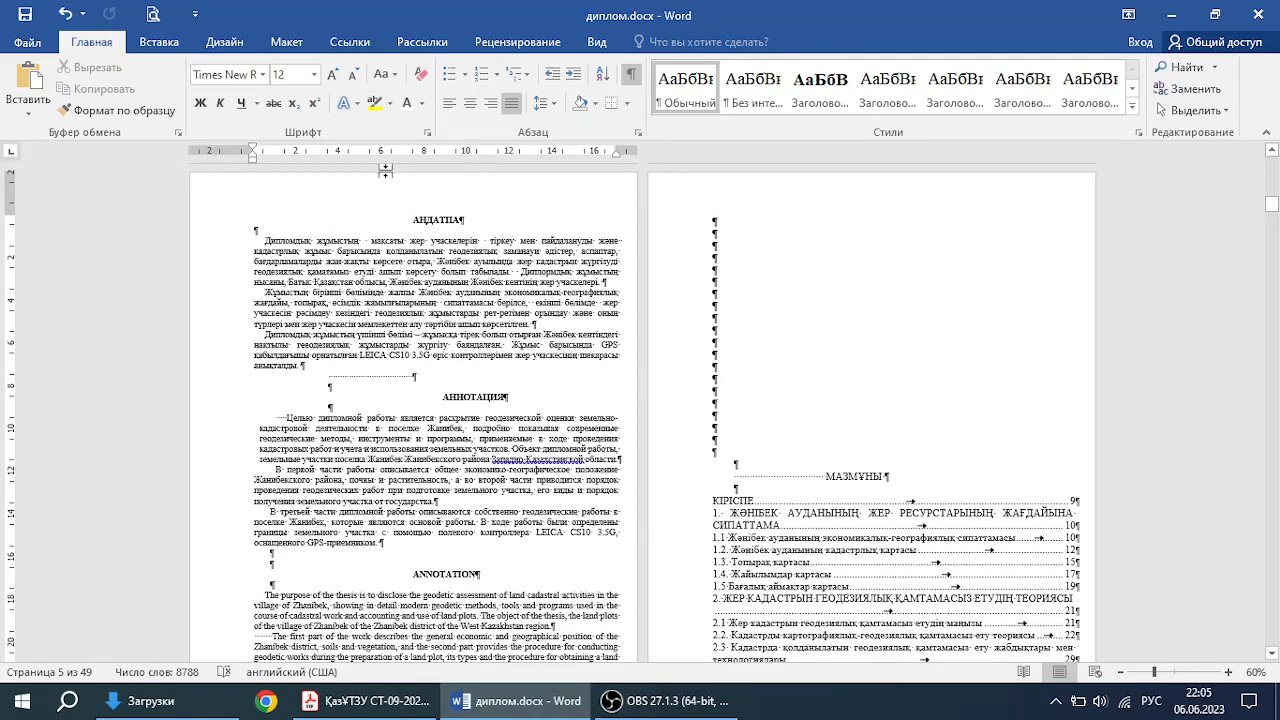
pyautogui.click(397, 207)
pyautogui.moveTo(405, 302); pyautogui.dragTo(491, 624)
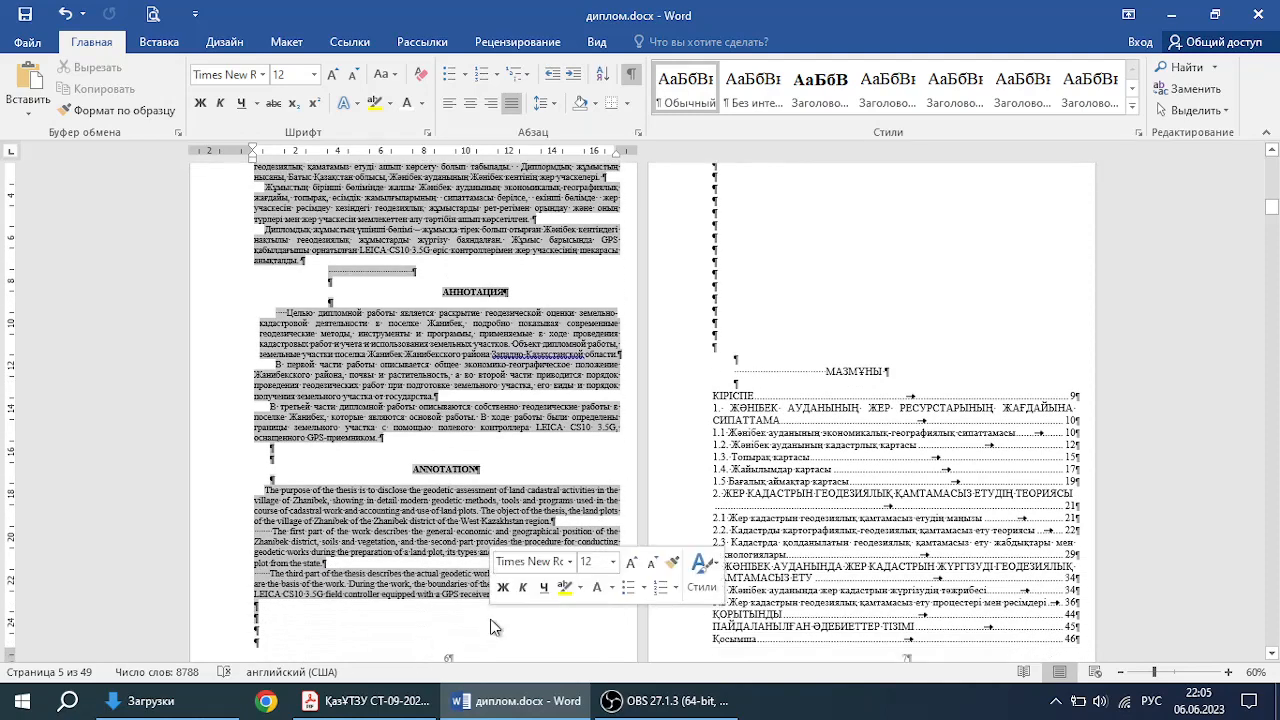
pyautogui.click(636, 134)
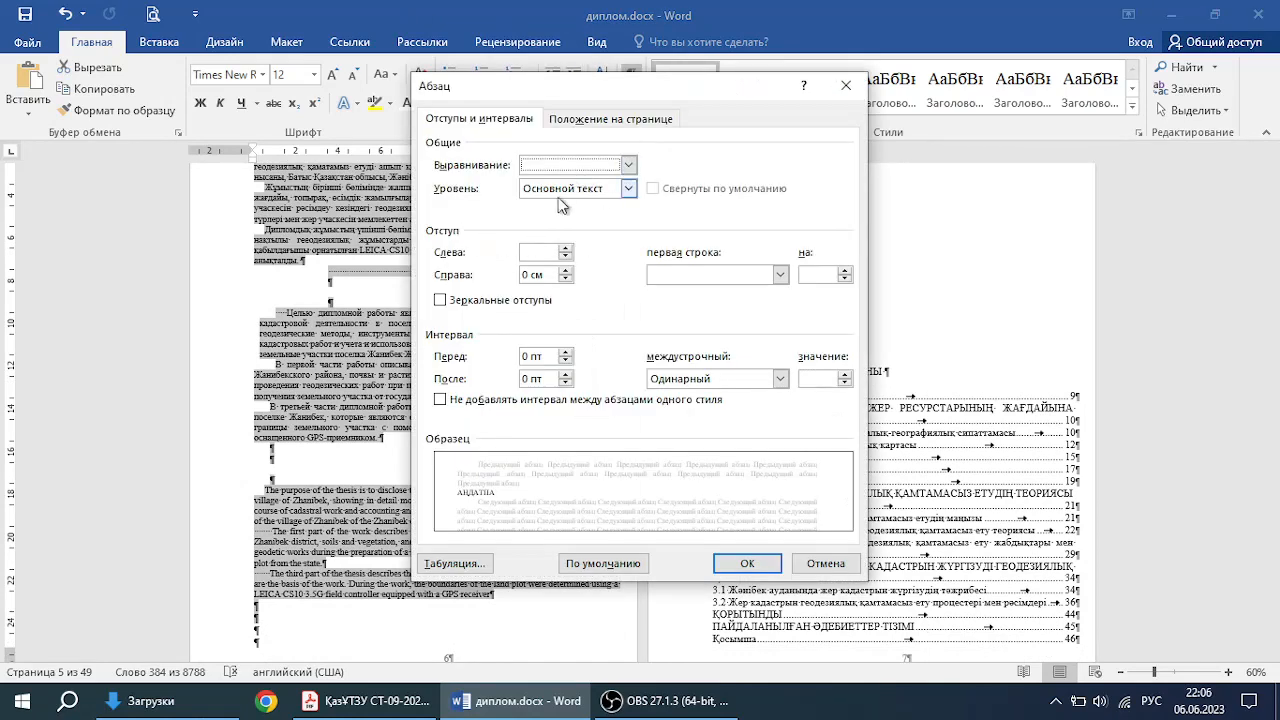
pyautogui.click(564, 250)
pyautogui.click(565, 257)
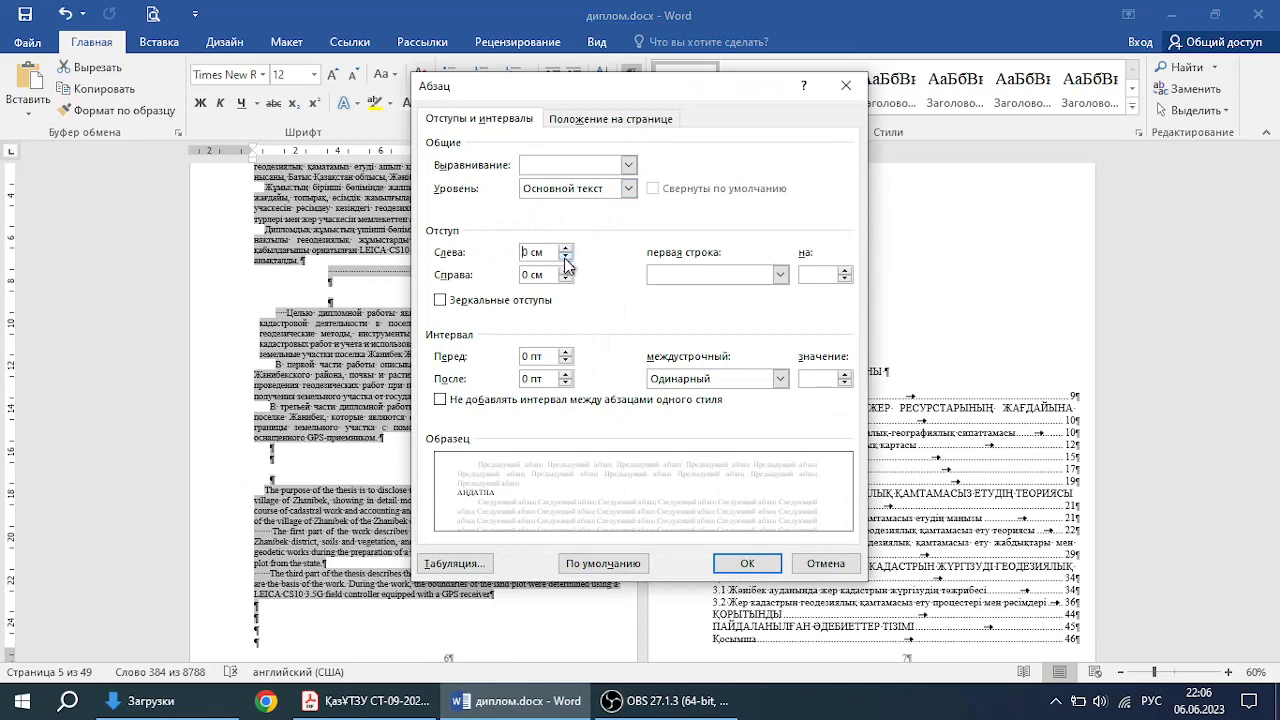
pyautogui.click(779, 274)
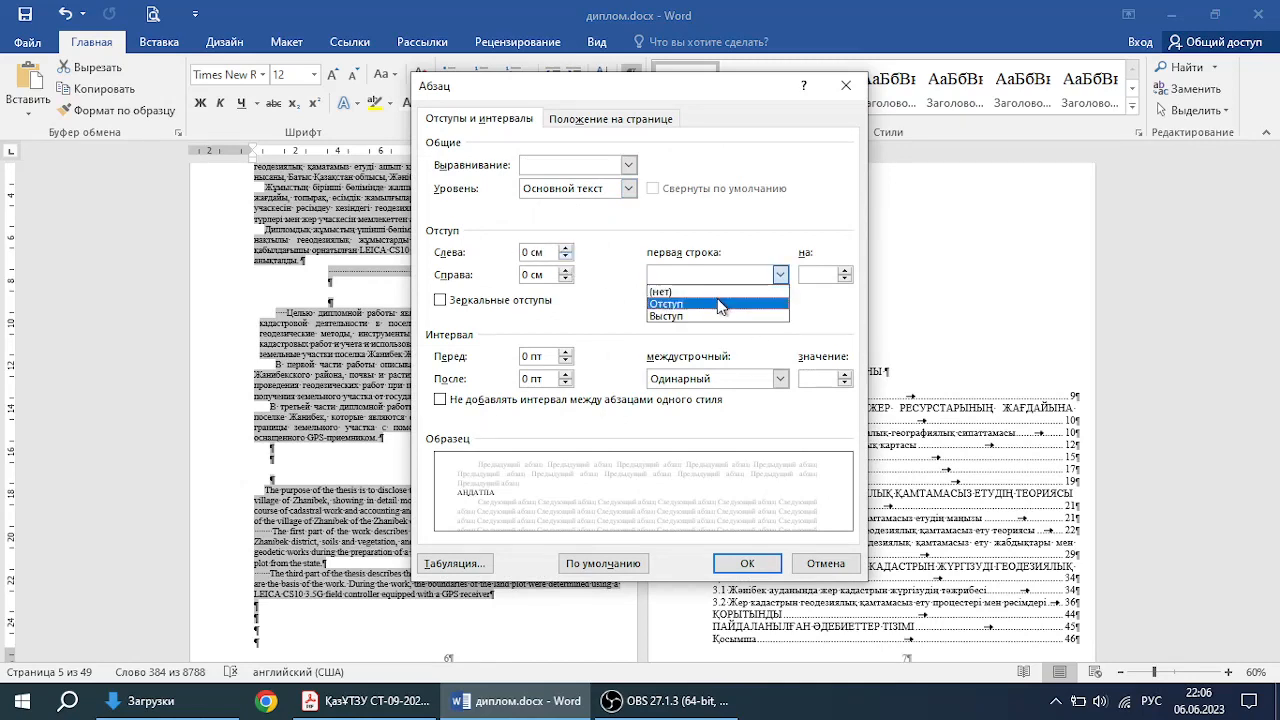
pyautogui.click(717, 302)
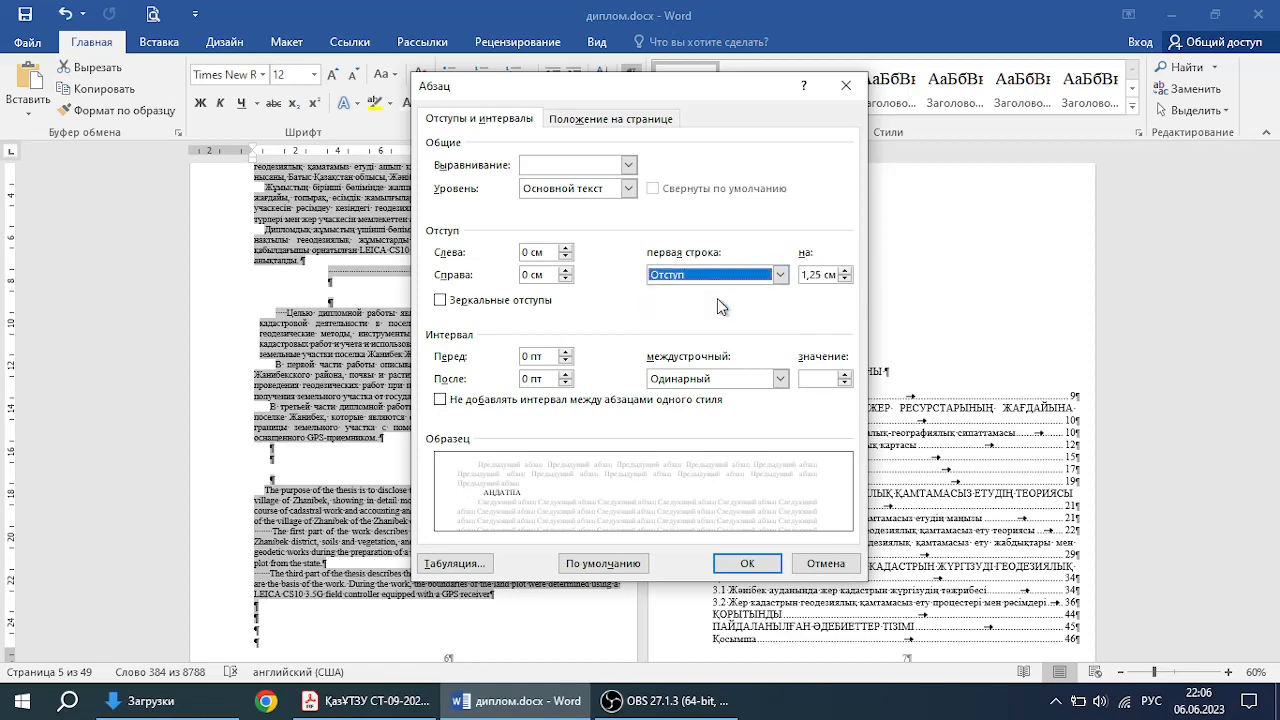
pyautogui.click(745, 580)
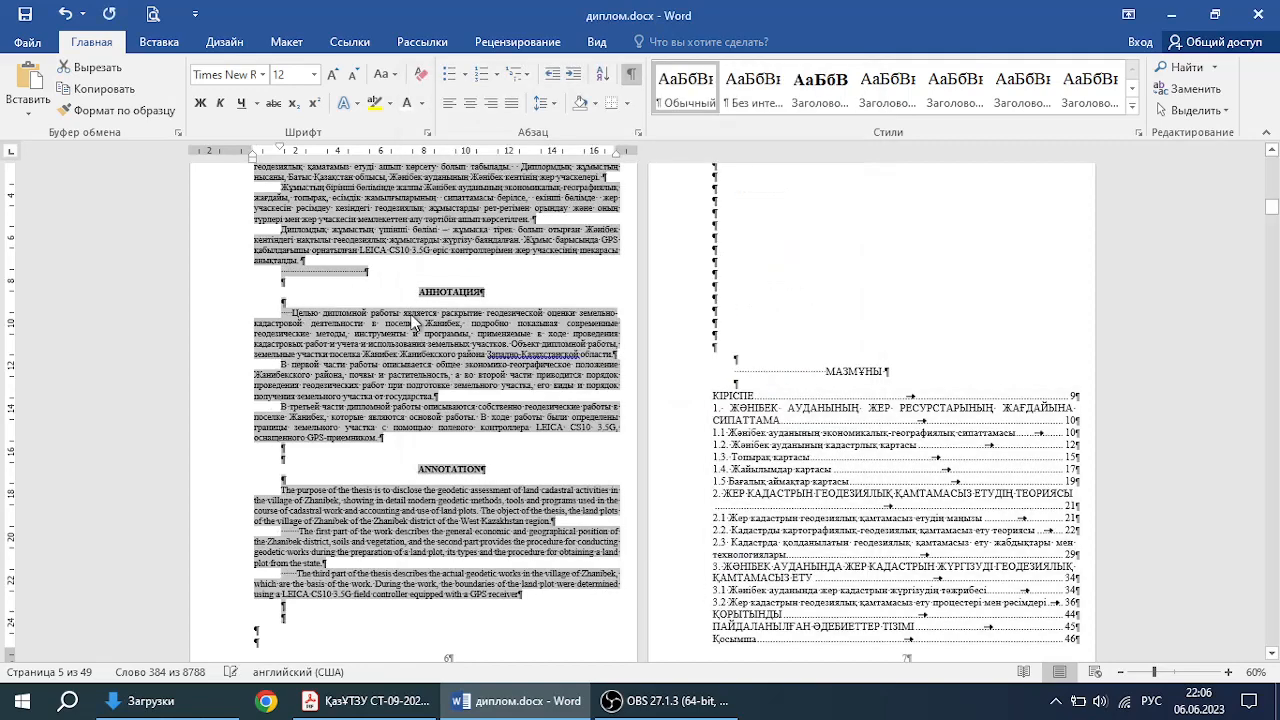
pyautogui.scroll(3, 413, 322)
pyautogui.scroll(-1, 413, 322)
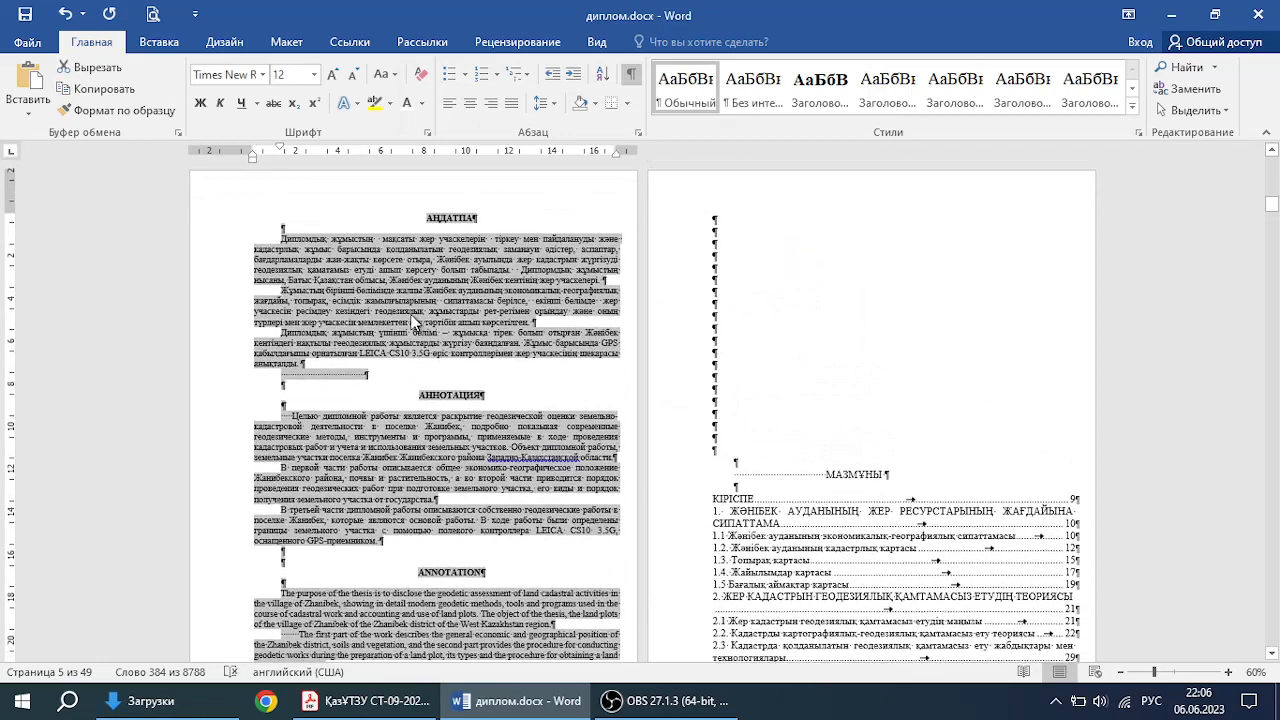
pyautogui.click(413, 322)
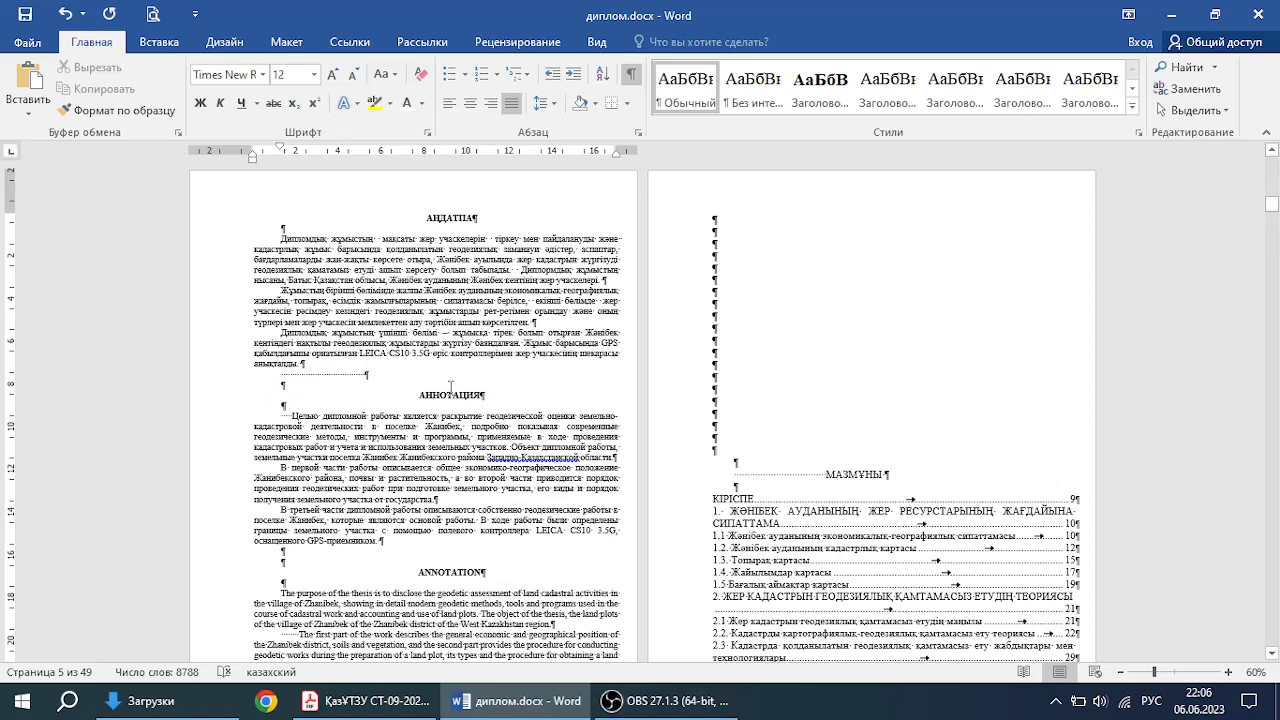
# Step: Delete the extra spaces before the first paragraph of the Russian annotation and before the second and third paragraphs of the English one
pyautogui.click(1229, 672)
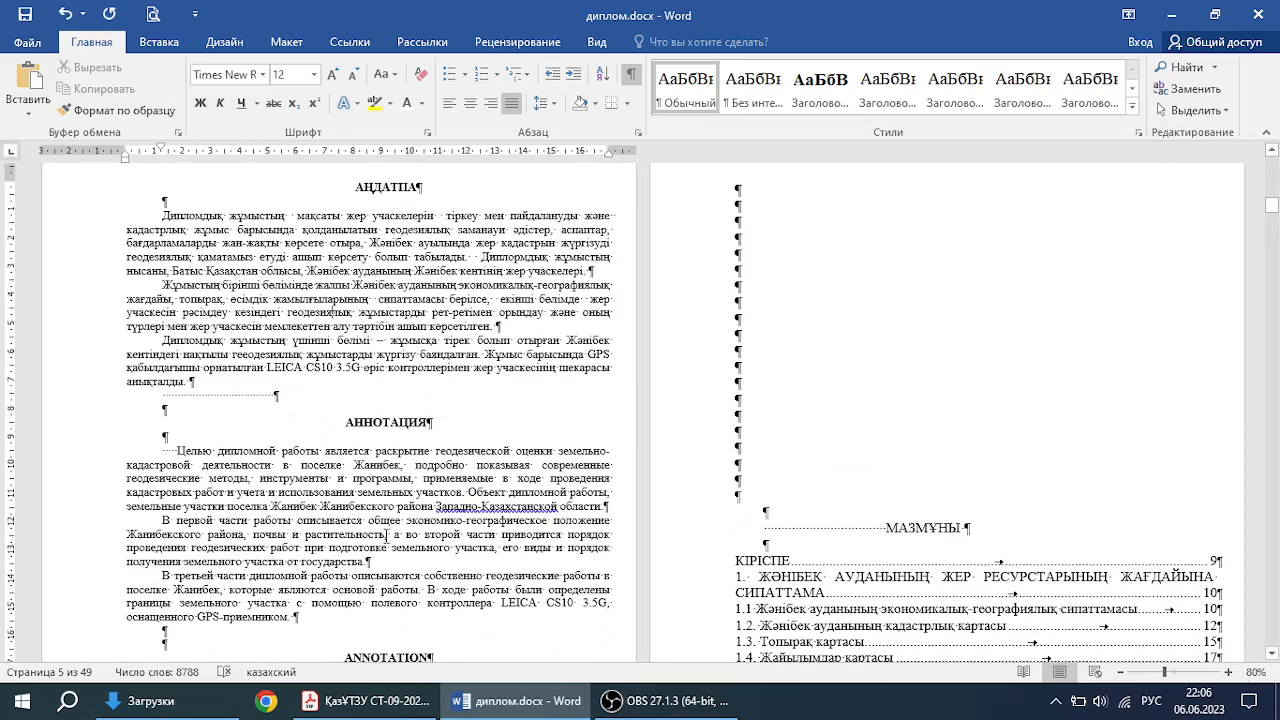
pyautogui.click(168, 450)
pyautogui.moveTo(168, 450); pyautogui.dragTo(171, 455)
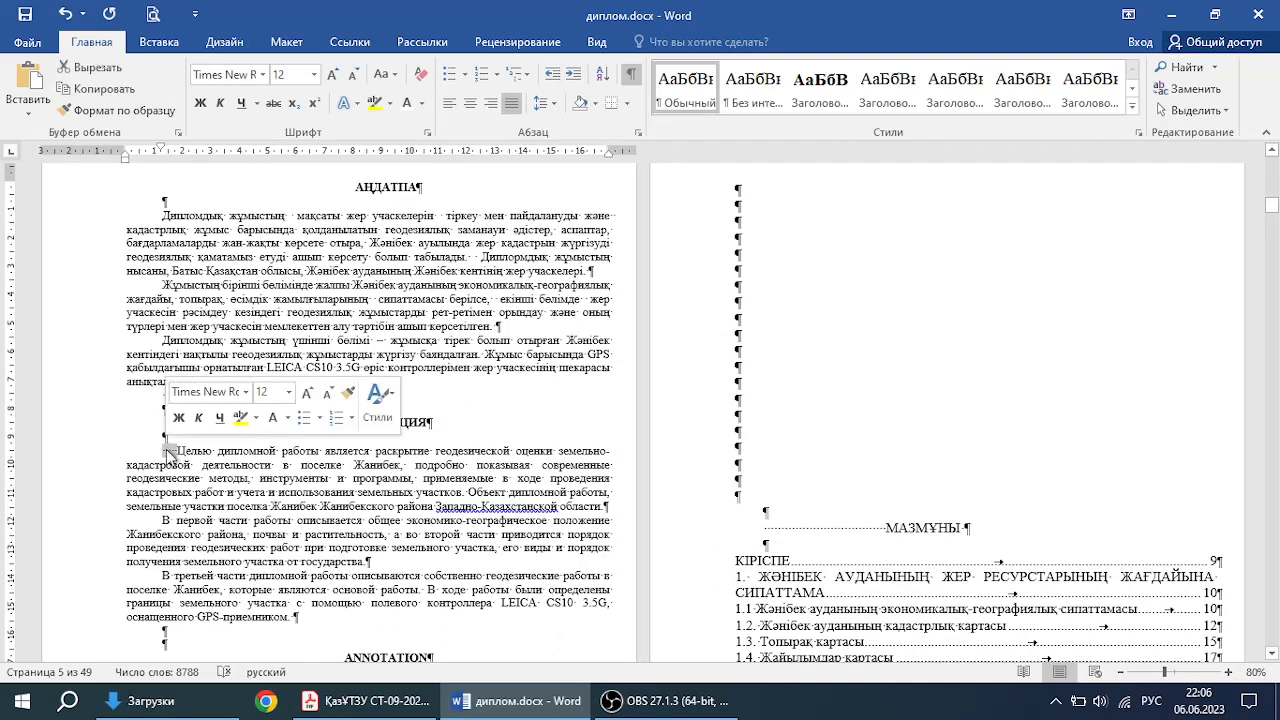
pyautogui.press('Delete')
pyautogui.scroll(-6, 156, 493)
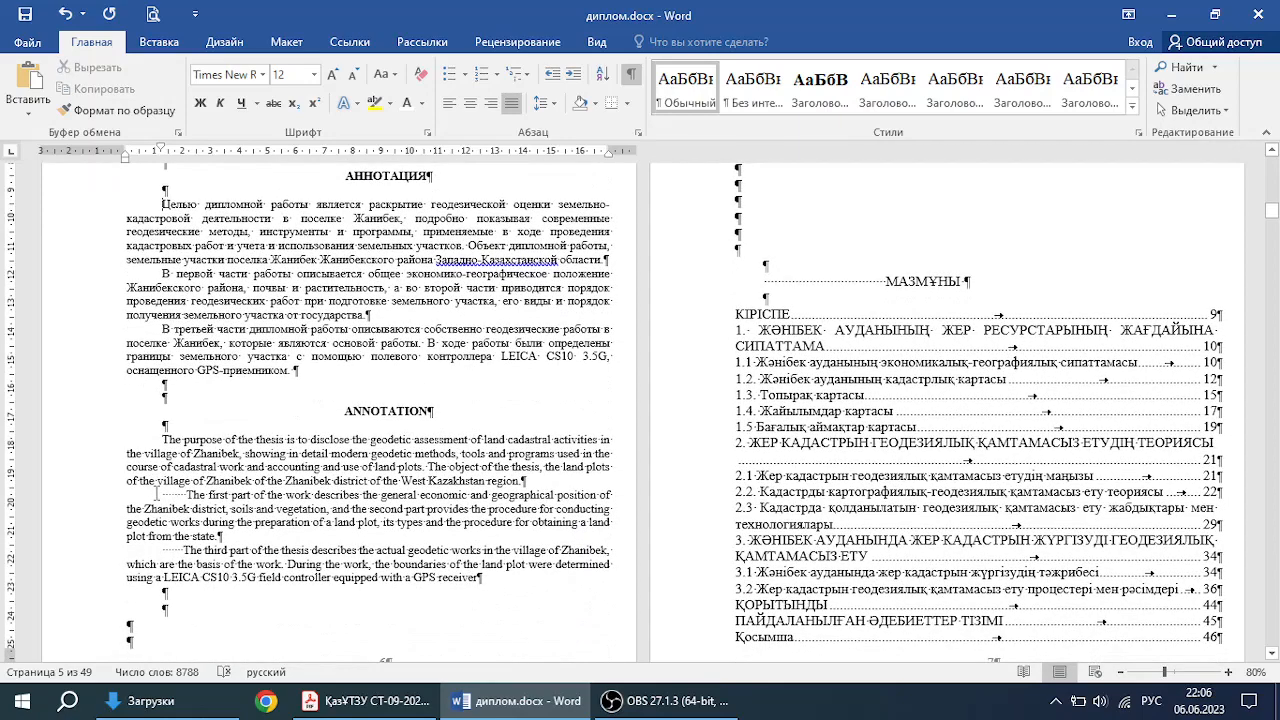
pyautogui.moveTo(163, 494); pyautogui.dragTo(172, 497)
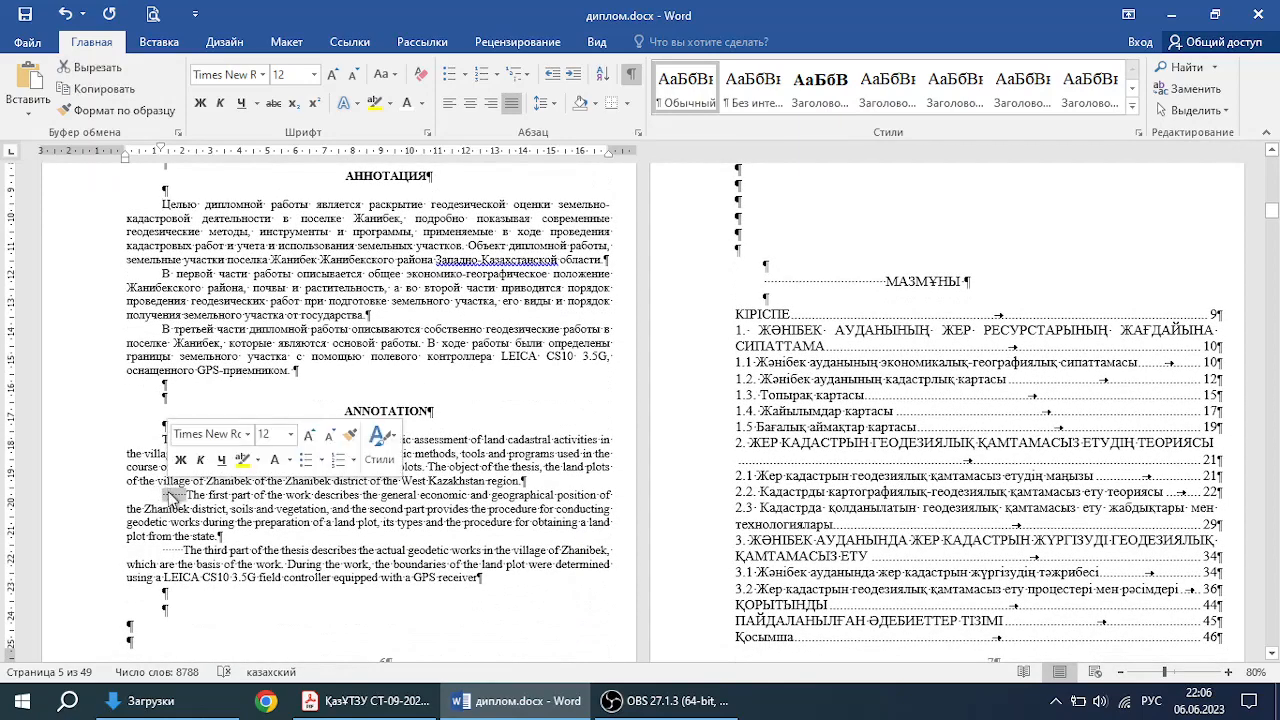
pyautogui.press('Delete')
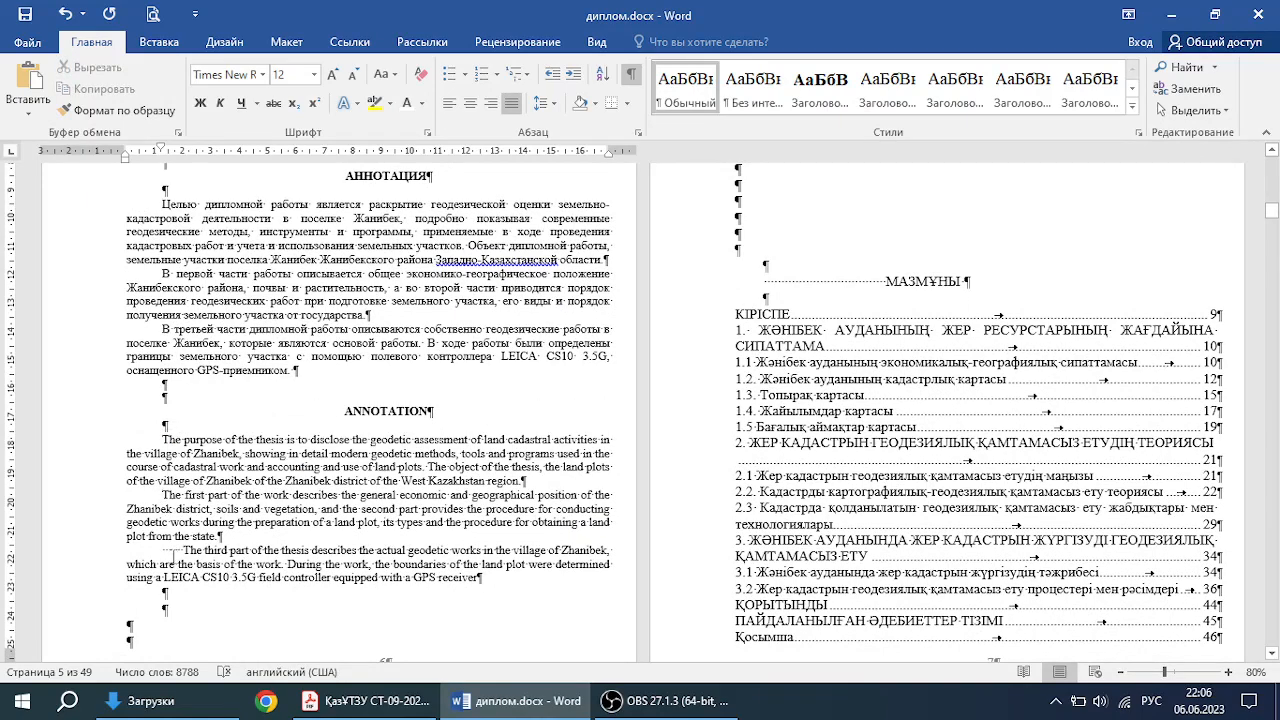
pyautogui.moveTo(172, 550); pyautogui.dragTo(163, 550)
pyautogui.press('Delete')
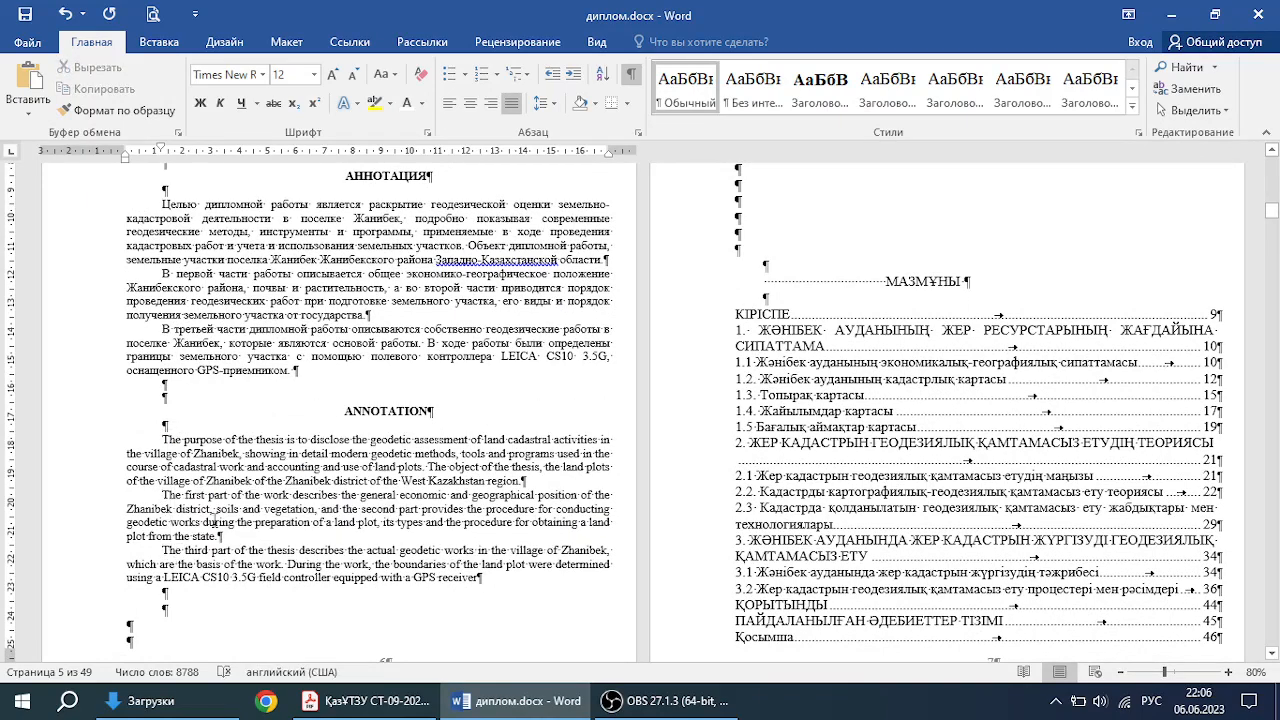
# Step: Review the layout of the three annotations on their page and of the contents page beside it
pyautogui.scroll(5, 344, 466)
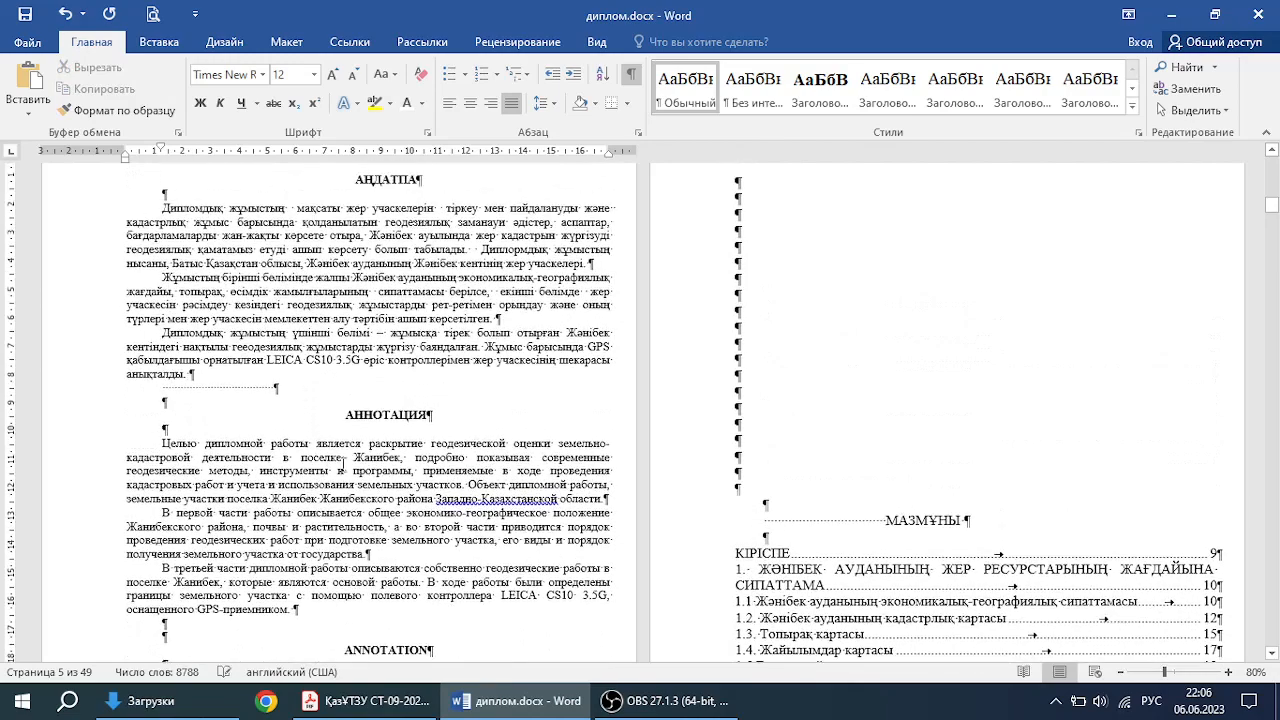
pyautogui.scroll(5, 344, 466)
pyautogui.scroll(-4, 343, 462)
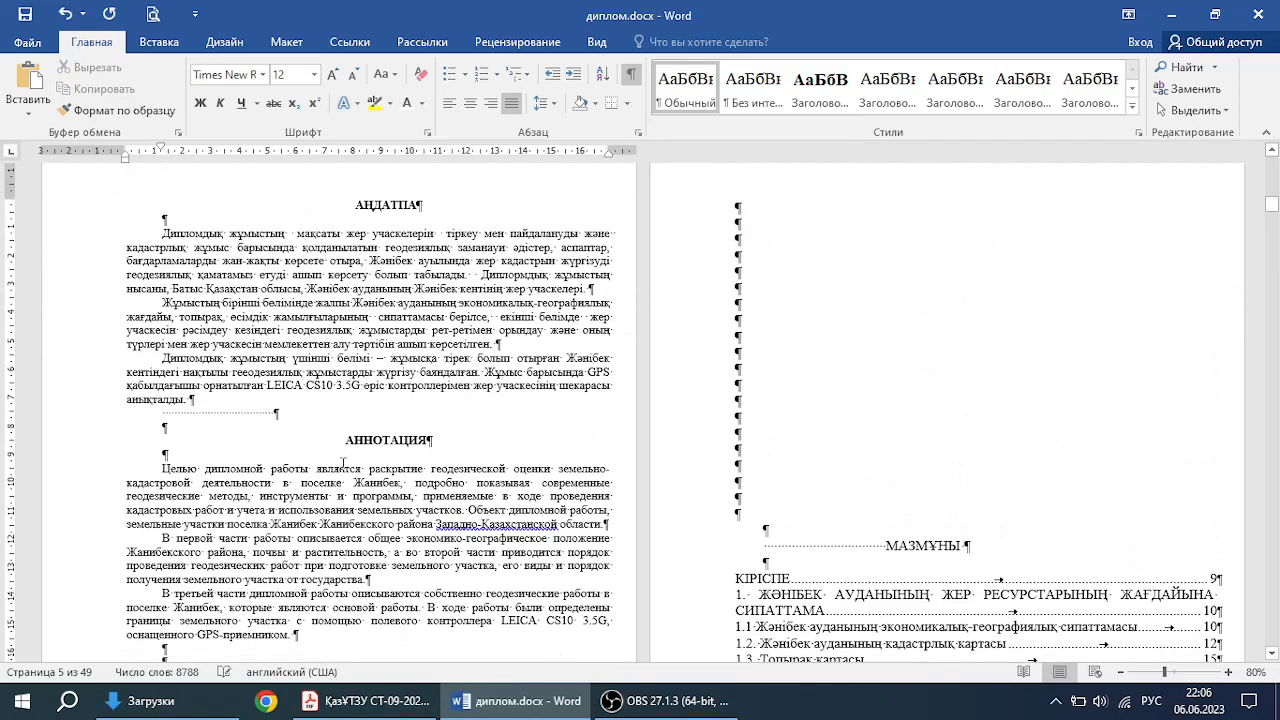
pyautogui.scroll(2, 344, 466)
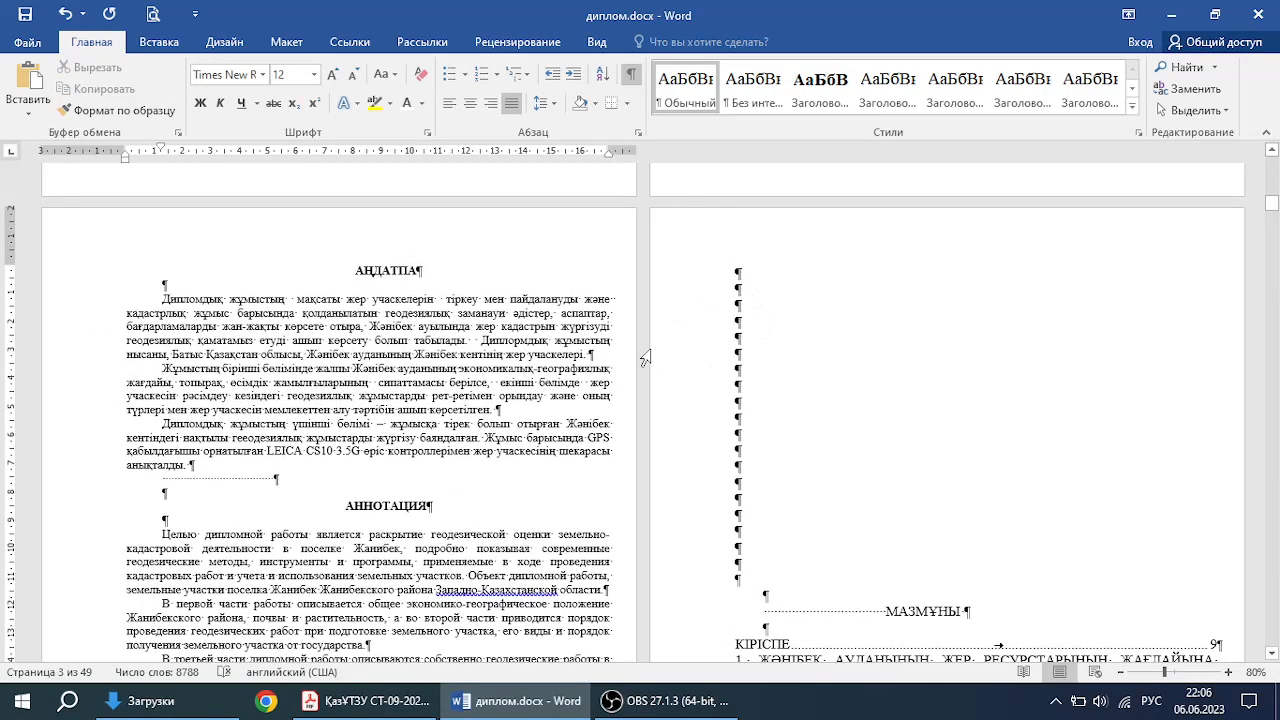
pyautogui.scroll(-3, 646, 357)
pyautogui.scroll(-7, 646, 357)
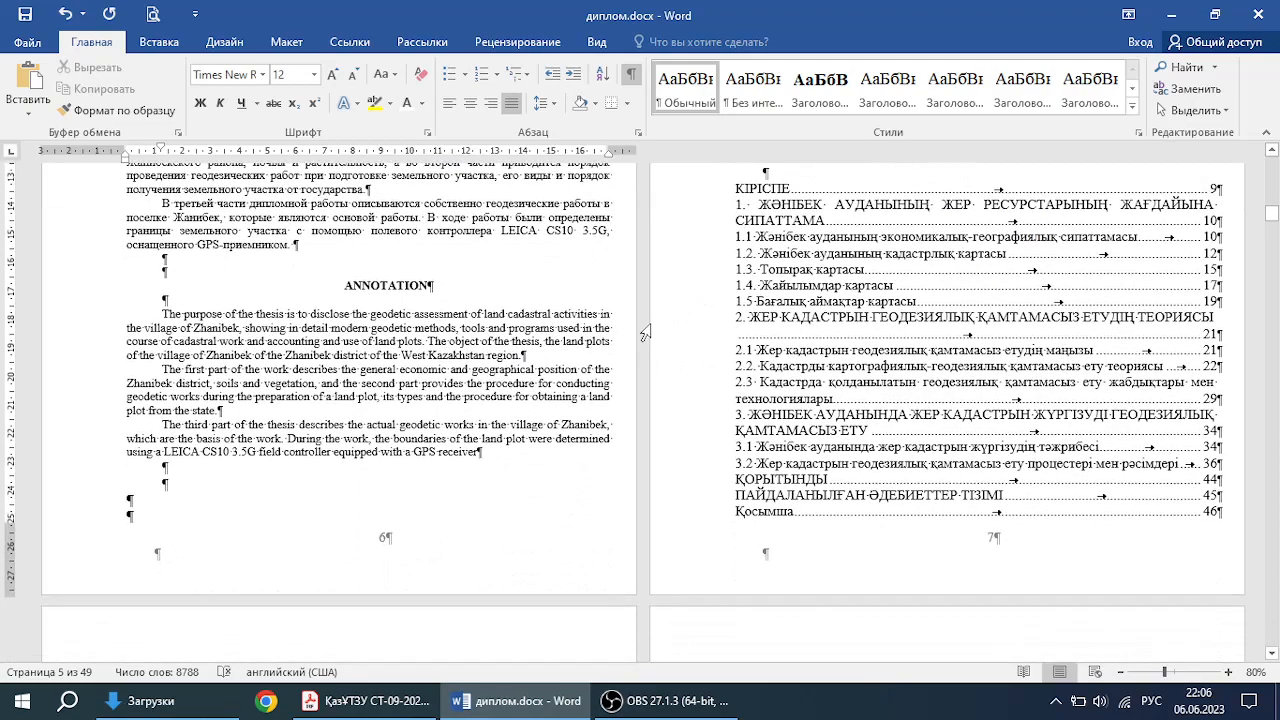
pyautogui.scroll(10, 646, 333)
pyautogui.scroll(-9, 650, 331)
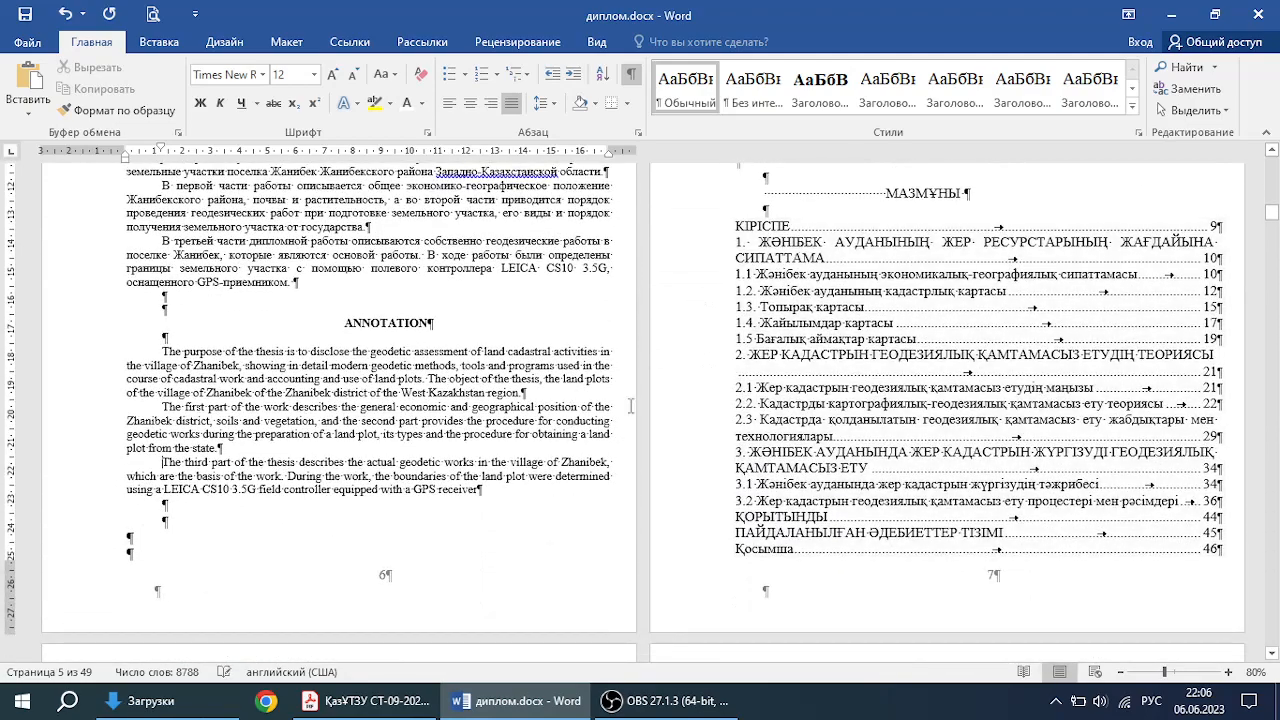
pyautogui.scroll(8, 930, 232)
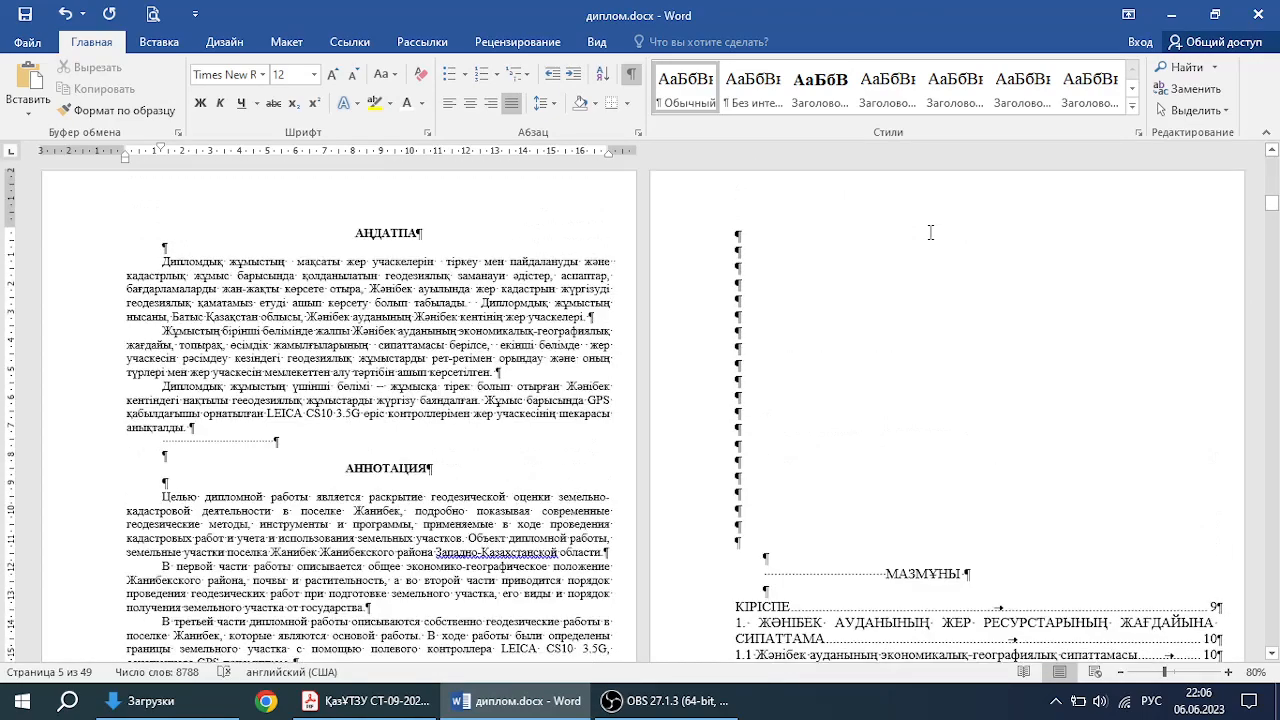
# Step: Delete all the empty paragraphs above the МАЗМҰНЫ heading
pyautogui.scroll(4, 930, 232)
pyautogui.scroll(-4, 929, 232)
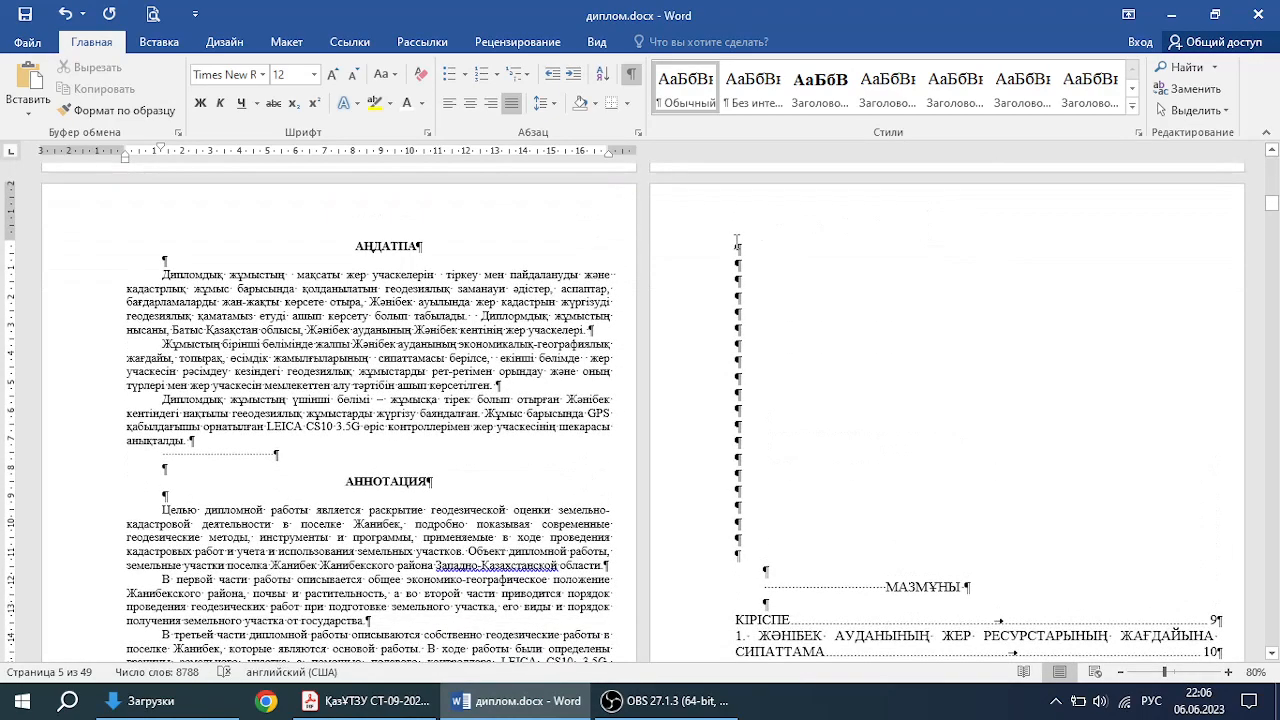
pyautogui.moveTo(736, 240); pyautogui.dragTo(738, 545)
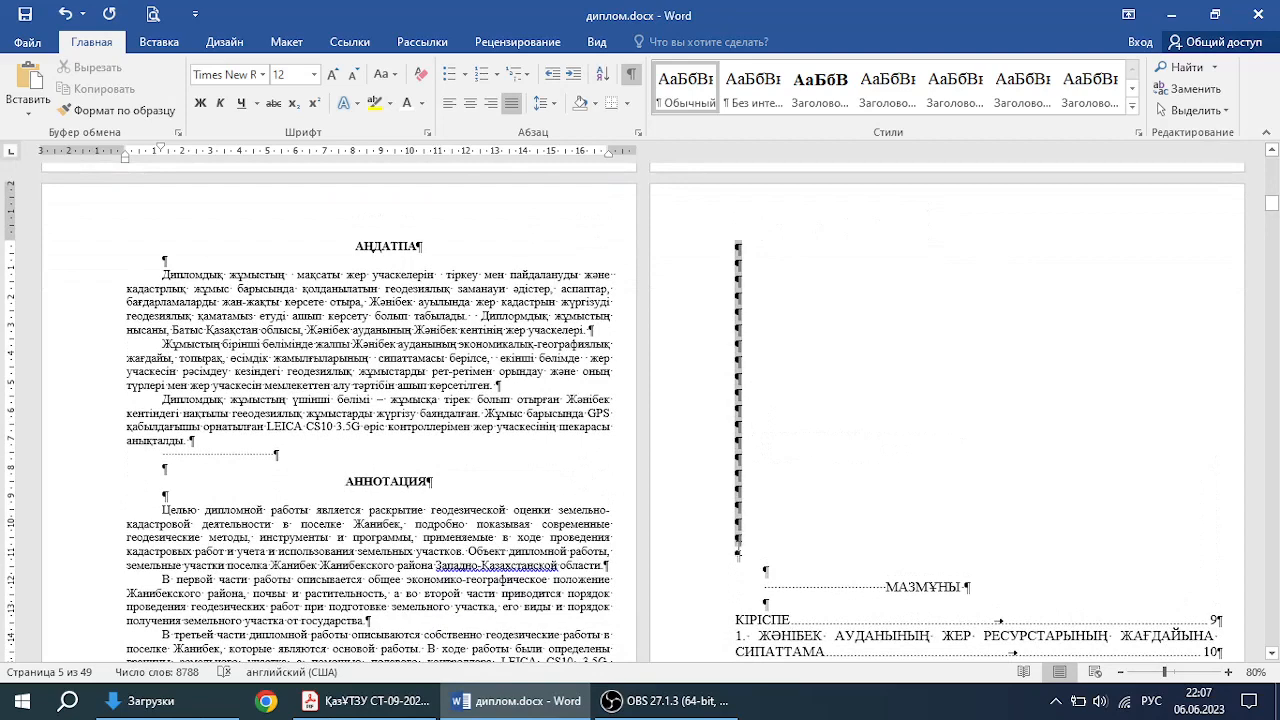
pyautogui.press('Delete')
pyautogui.press('Delete')
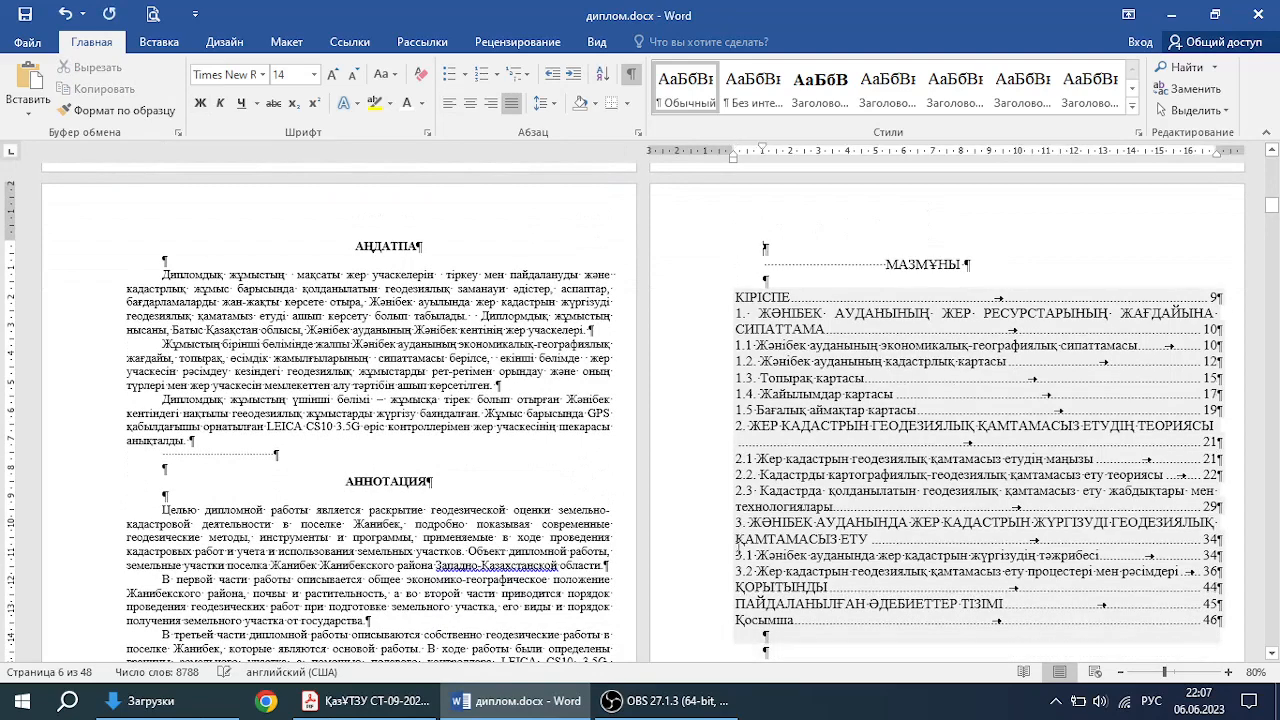
pyautogui.press('Delete')
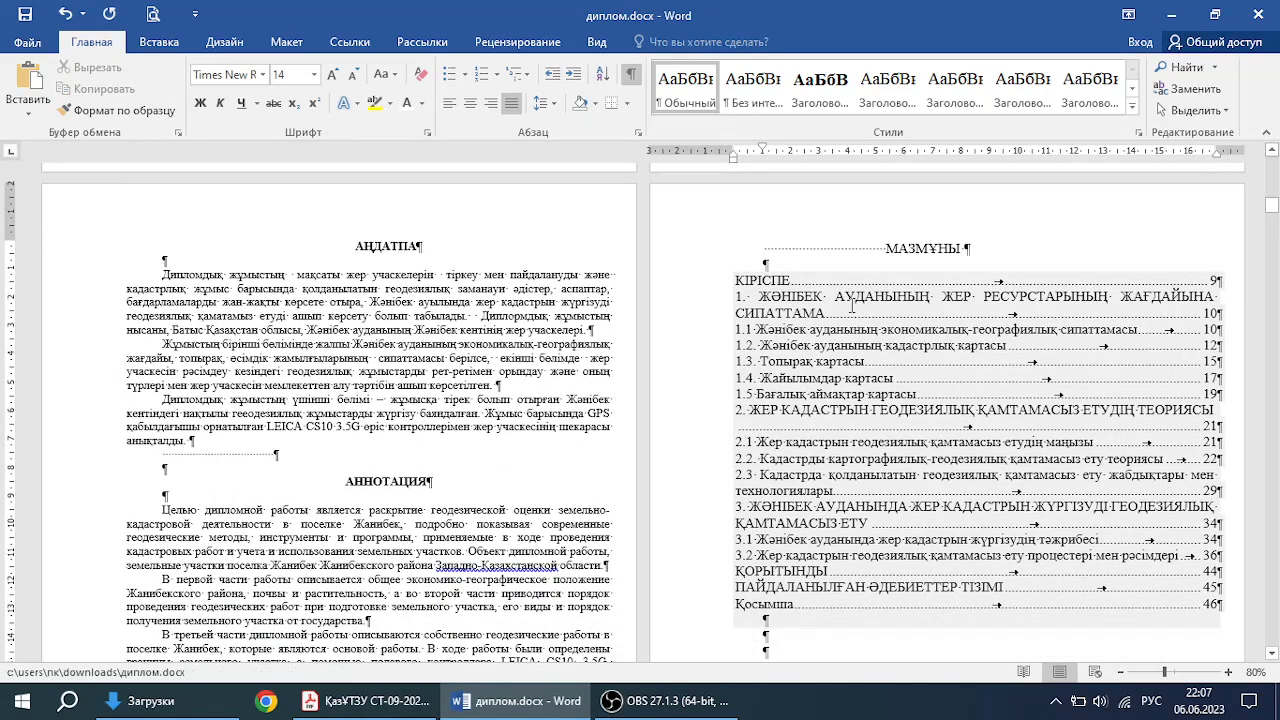
# Step: Insert a next-page section break directly before the МАЗМҰНЫ heading and pull the break up to the end of the annotations page
pyautogui.click(868, 256)
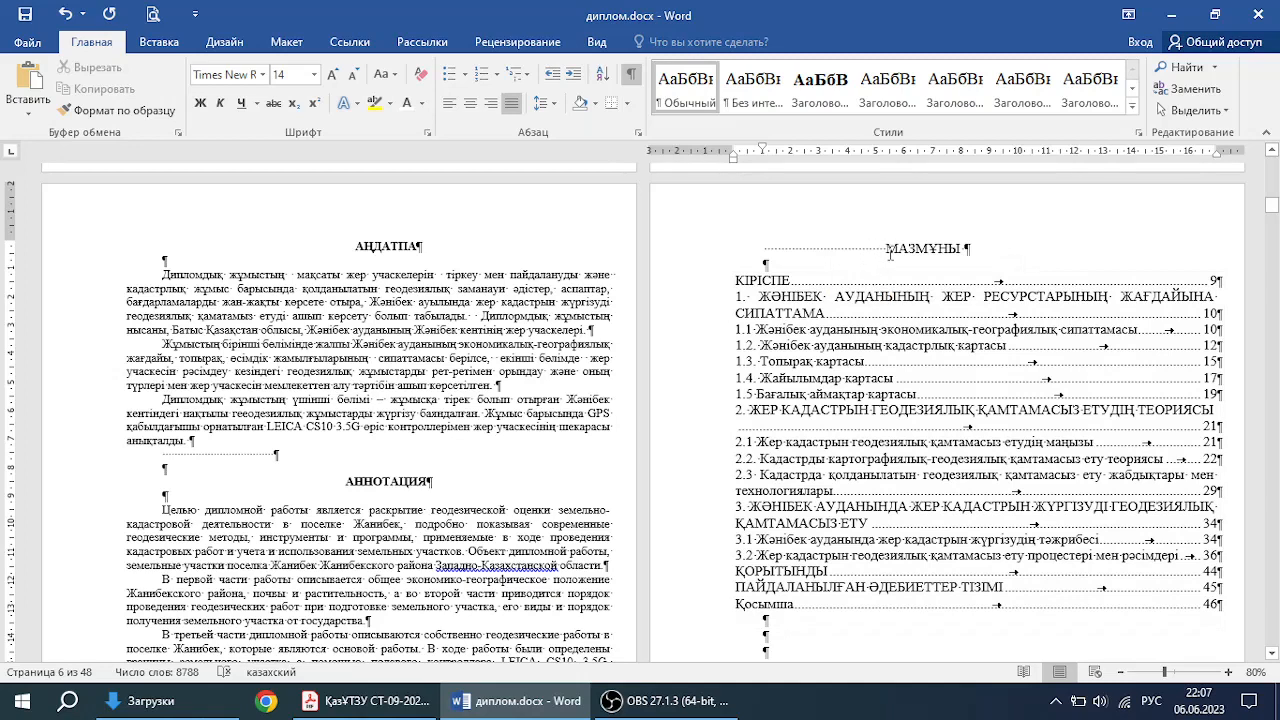
pyautogui.click(289, 46)
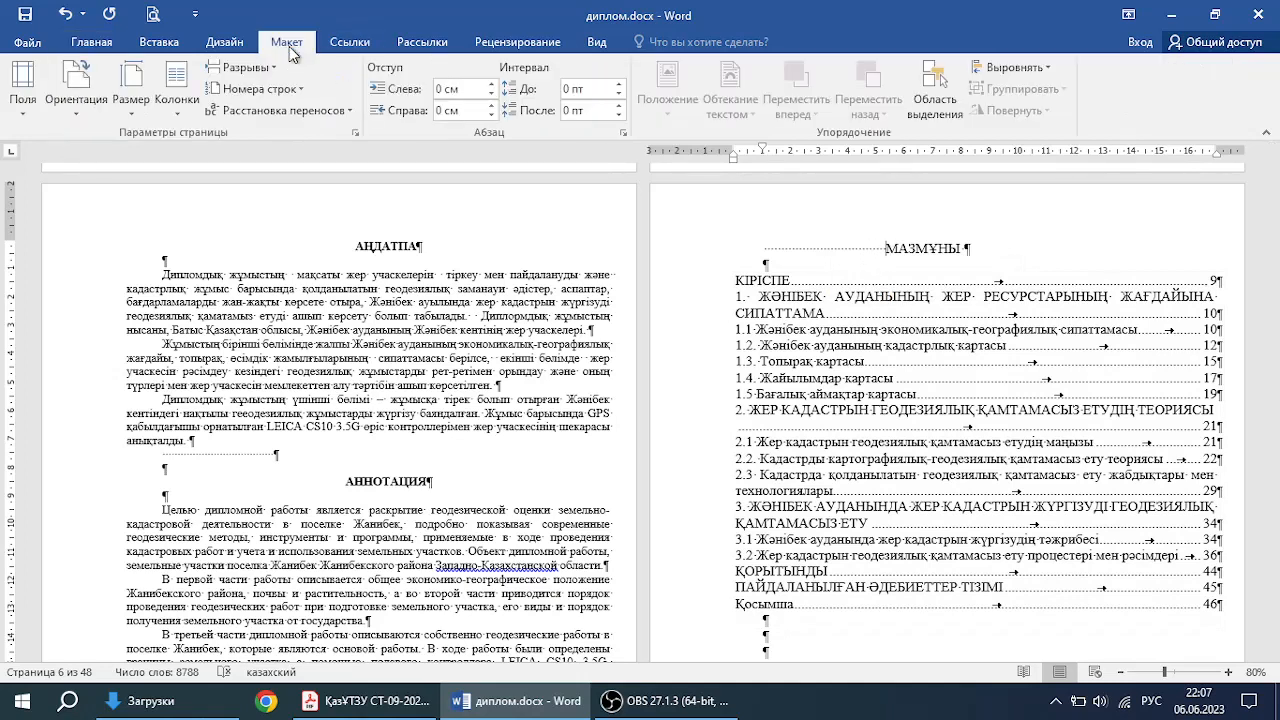
pyautogui.click(243, 67)
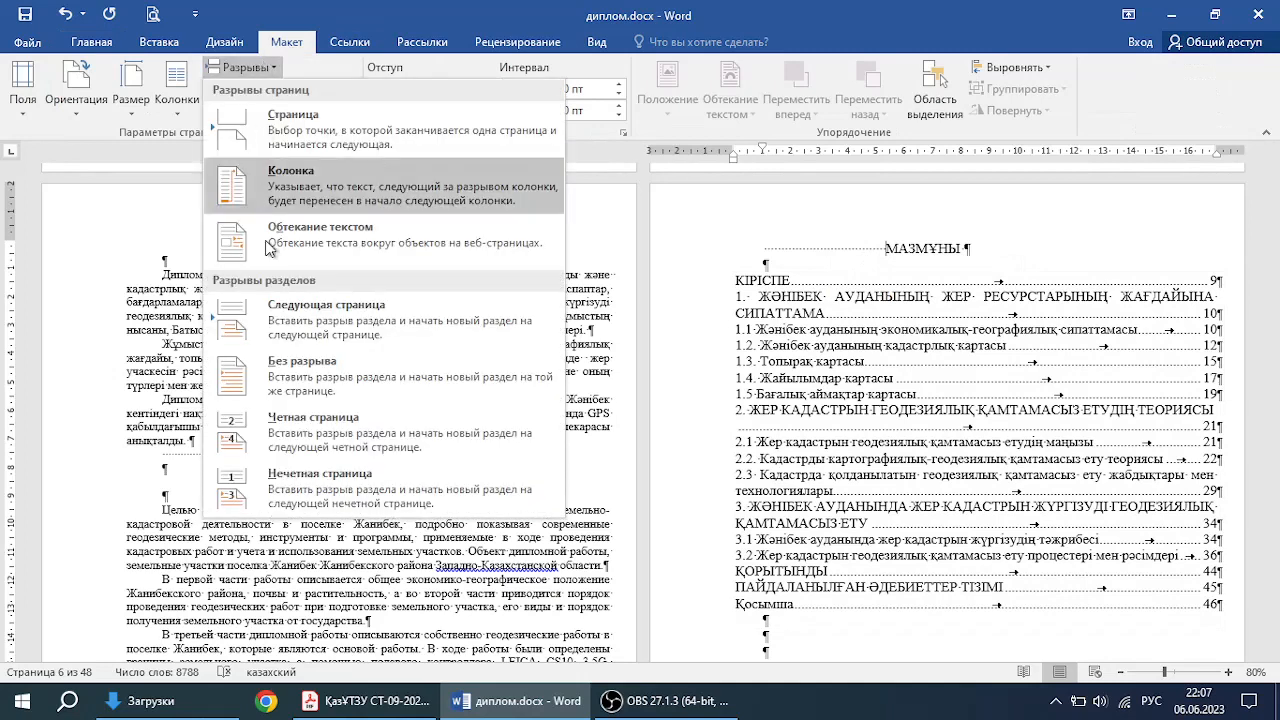
pyautogui.click(294, 340)
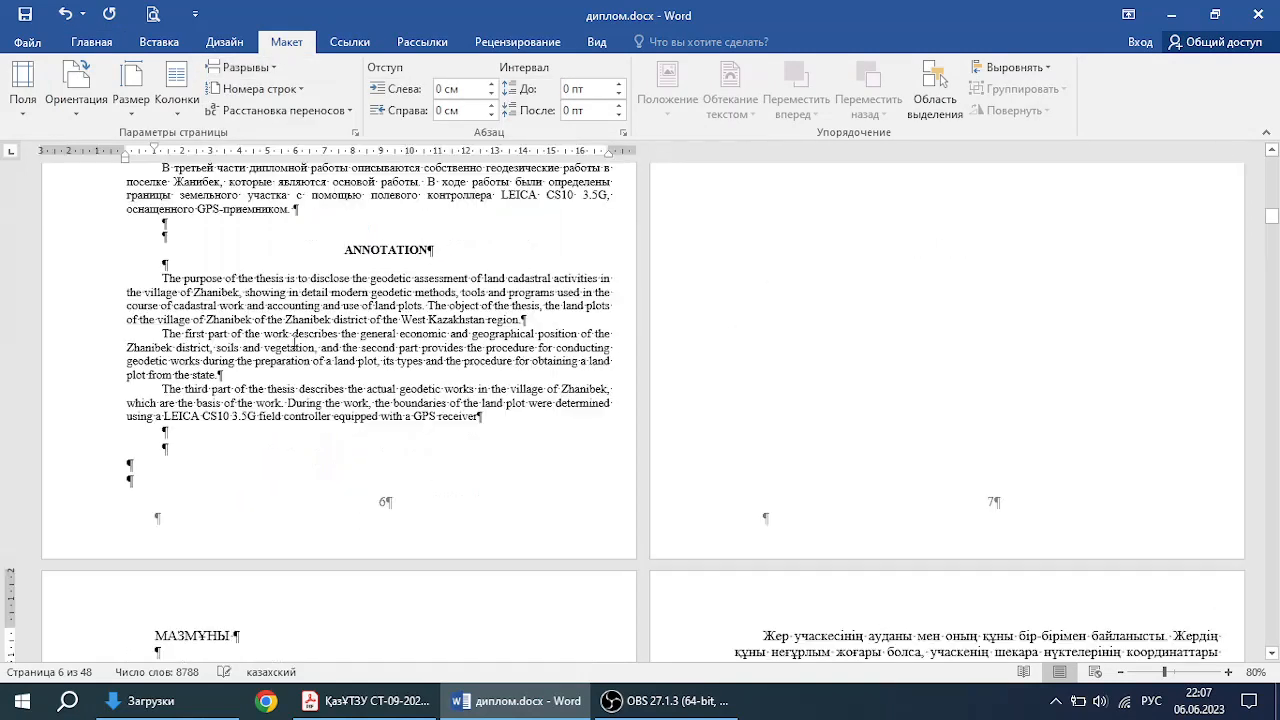
pyautogui.click(227, 478)
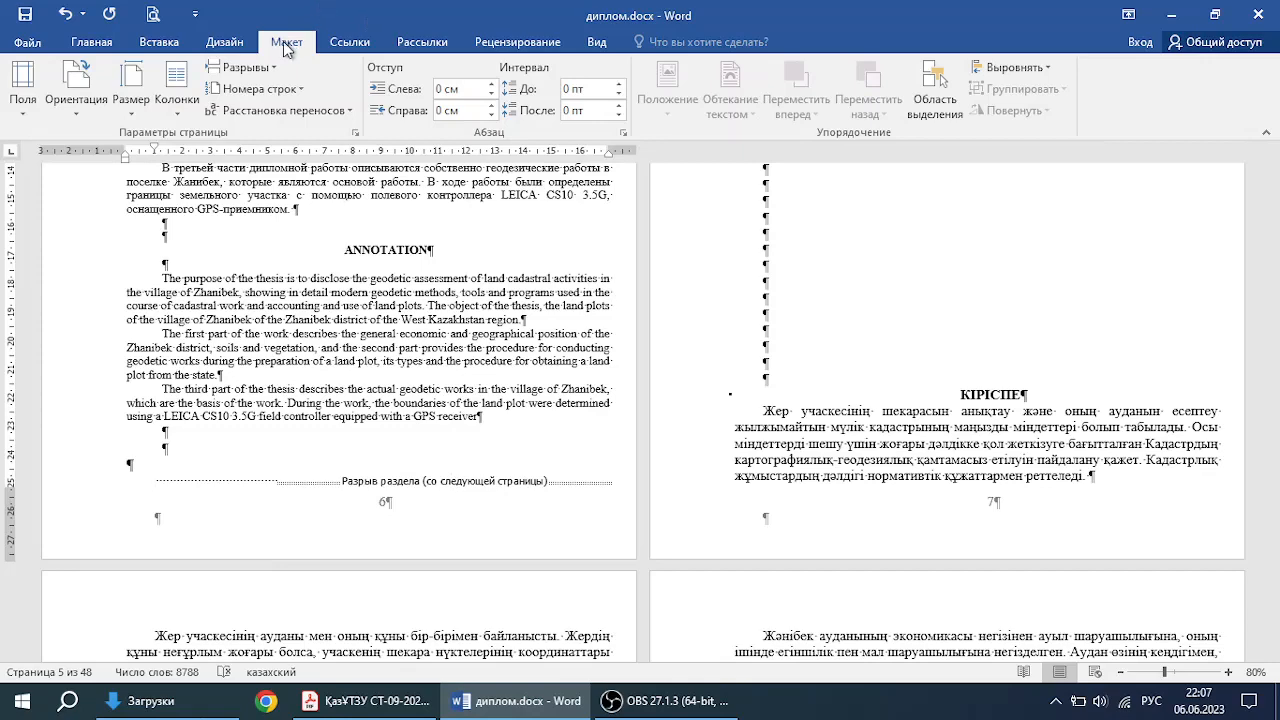
pyautogui.click(266, 68)
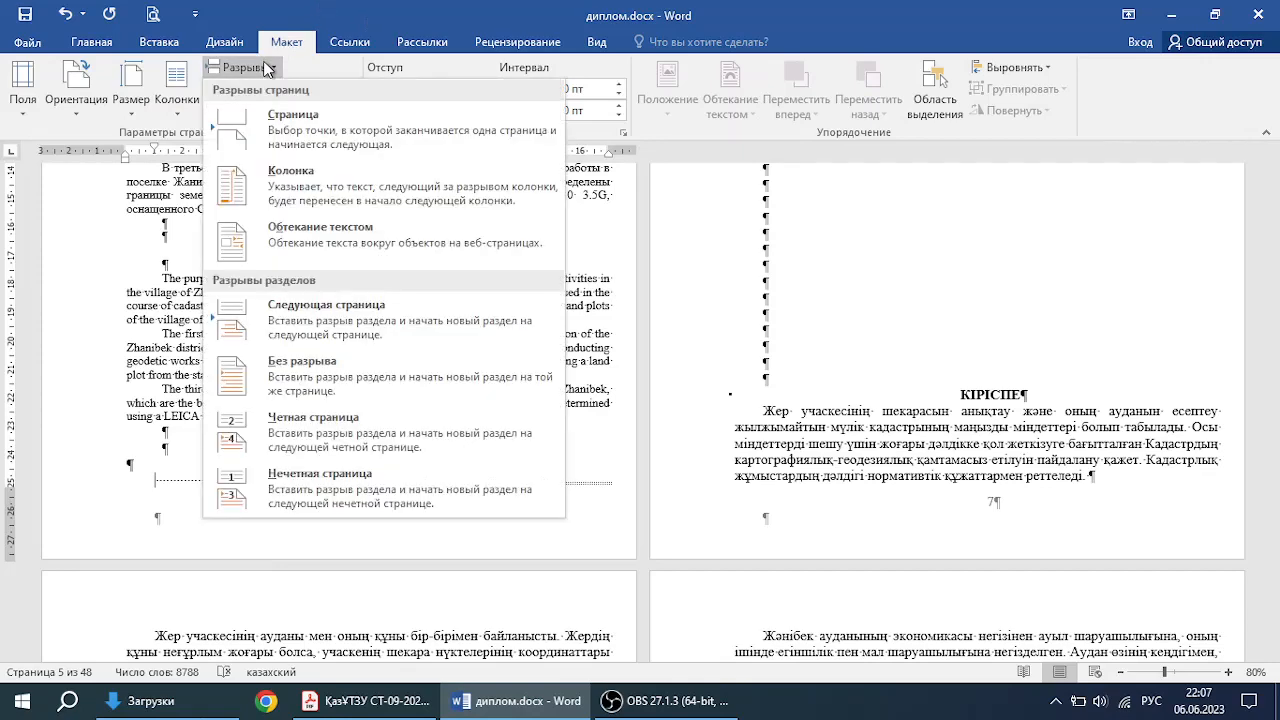
pyautogui.click(325, 317)
pyautogui.scroll(5, 822, 380)
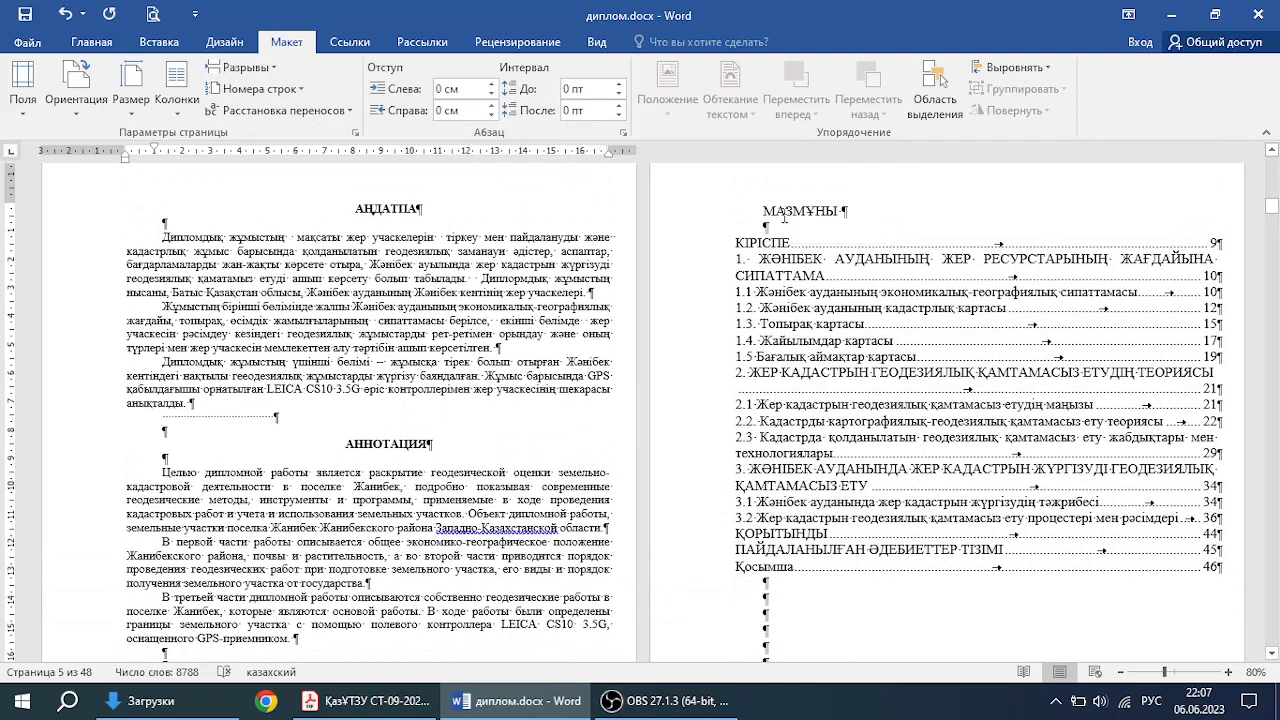
# Step: Change the case of the МАЗМҰНЫ heading to all capitals (ВСЕ ПРОПИСНЫЕ)
pyautogui.click(785, 213)
pyautogui.moveTo(765, 212); pyautogui.dragTo(838, 213)
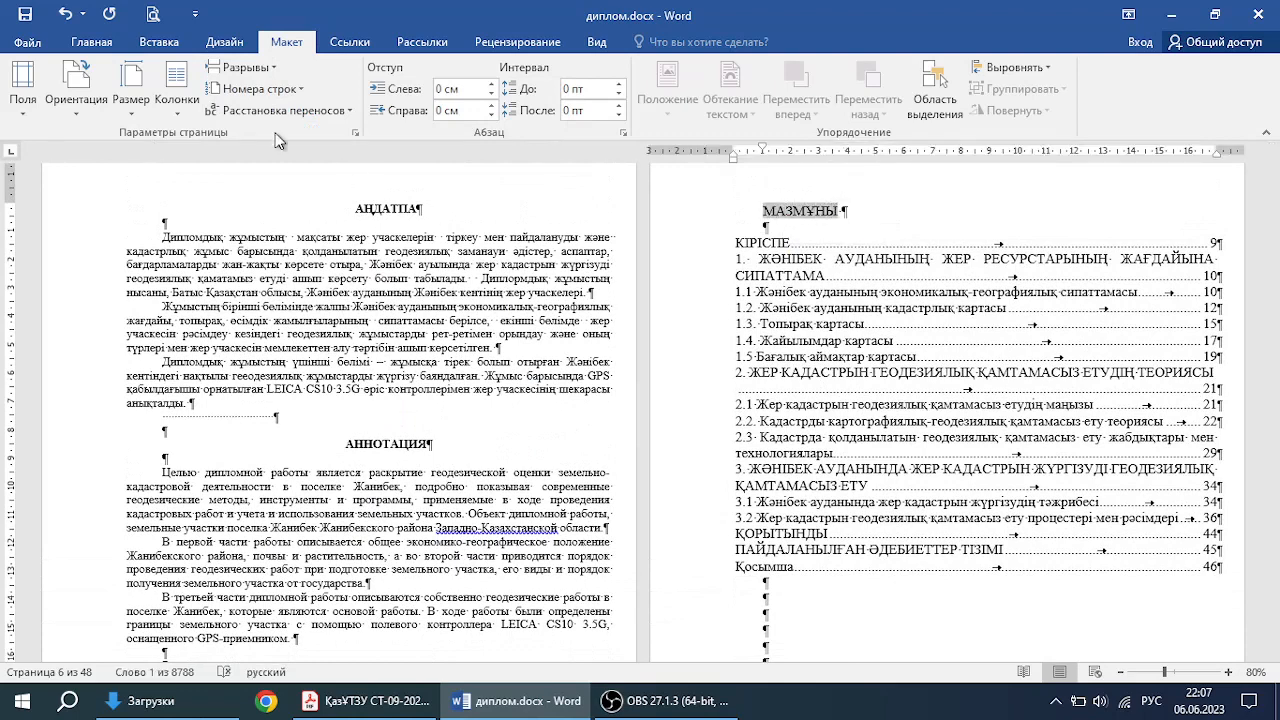
pyautogui.click(99, 48)
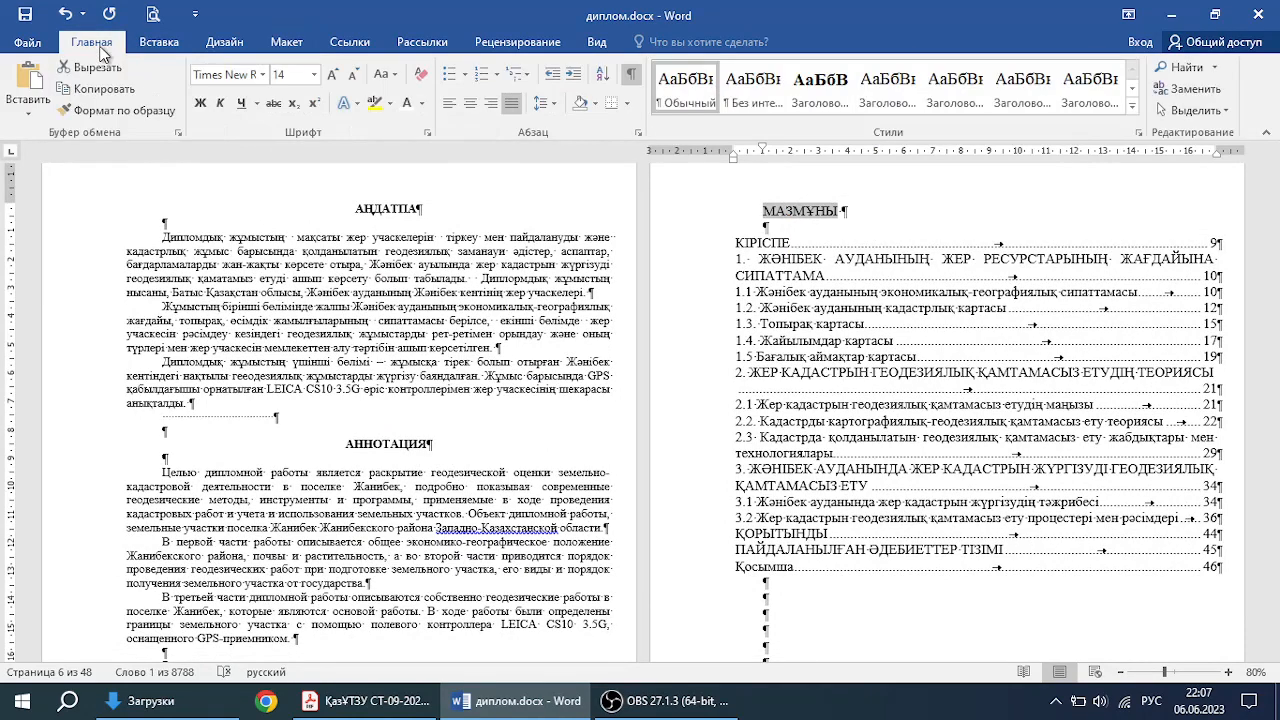
pyautogui.click(387, 80)
pyautogui.click(387, 80)
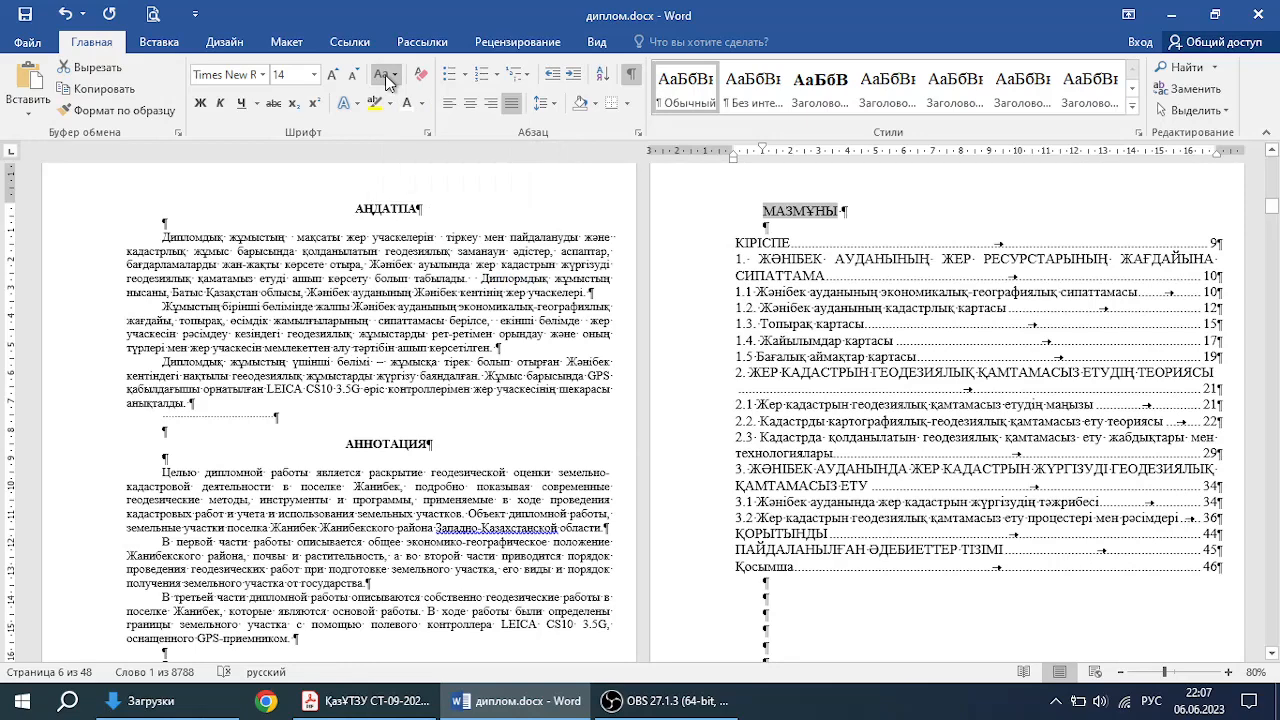
pyautogui.click(394, 81)
pyautogui.click(394, 82)
pyautogui.click(394, 82)
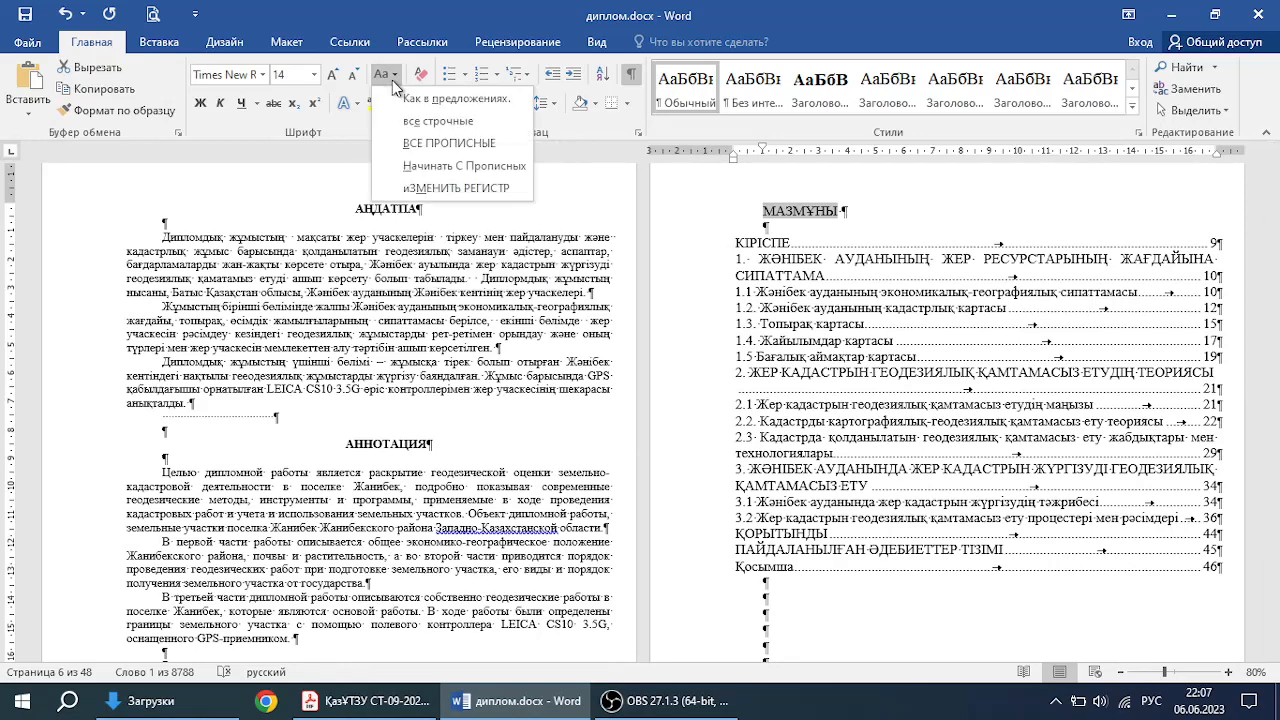
pyautogui.click(399, 142)
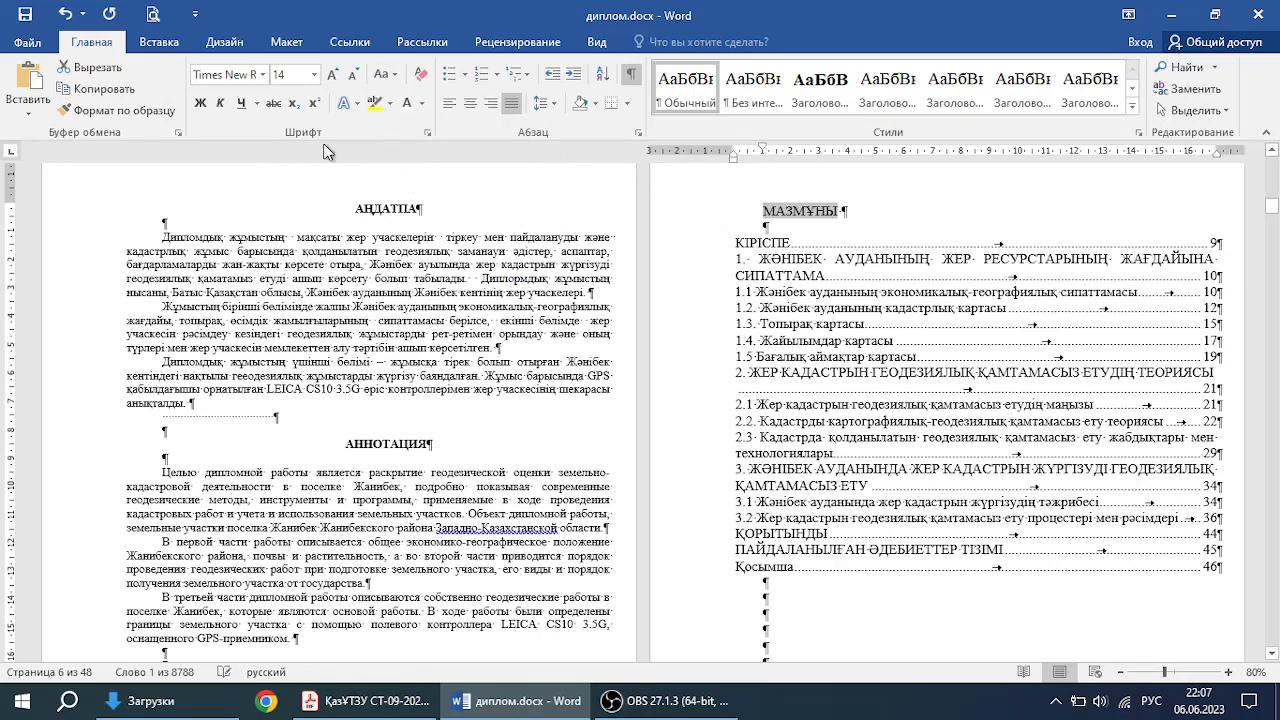
# Step: Make the МАЗМҰНЫ heading bold and centre it on the page
pyautogui.click(209, 106)
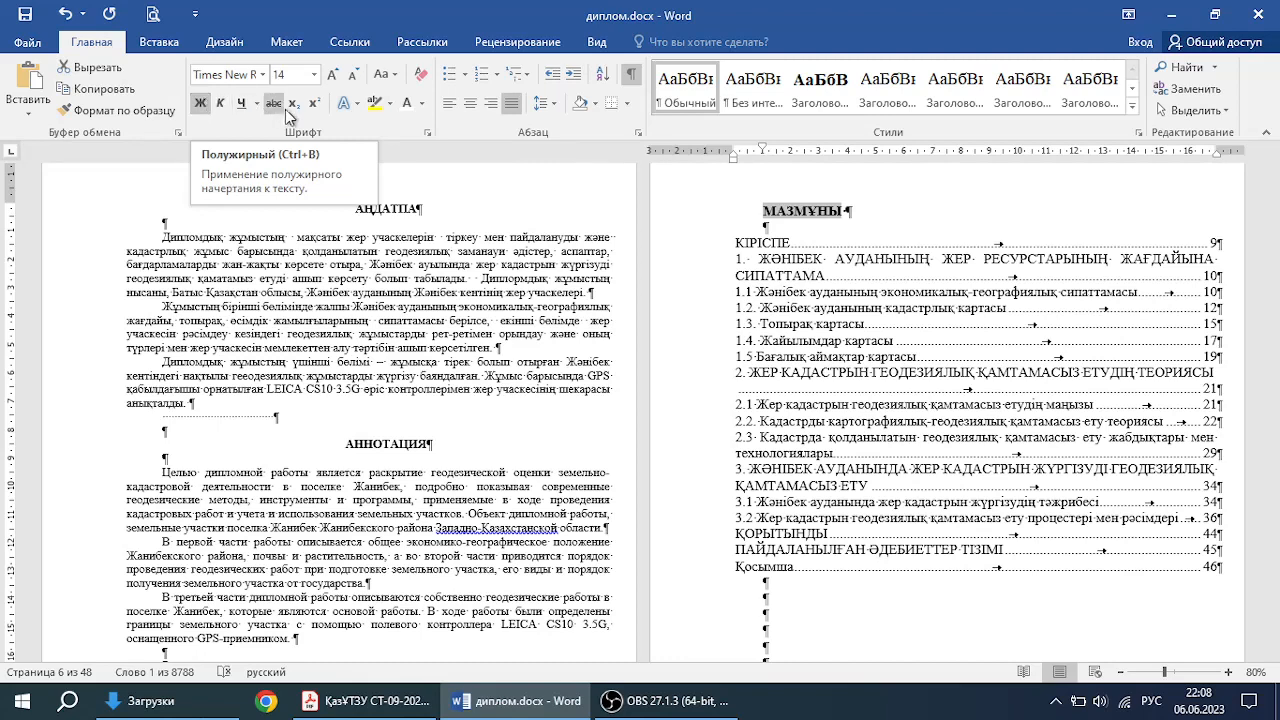
pyautogui.click(467, 111)
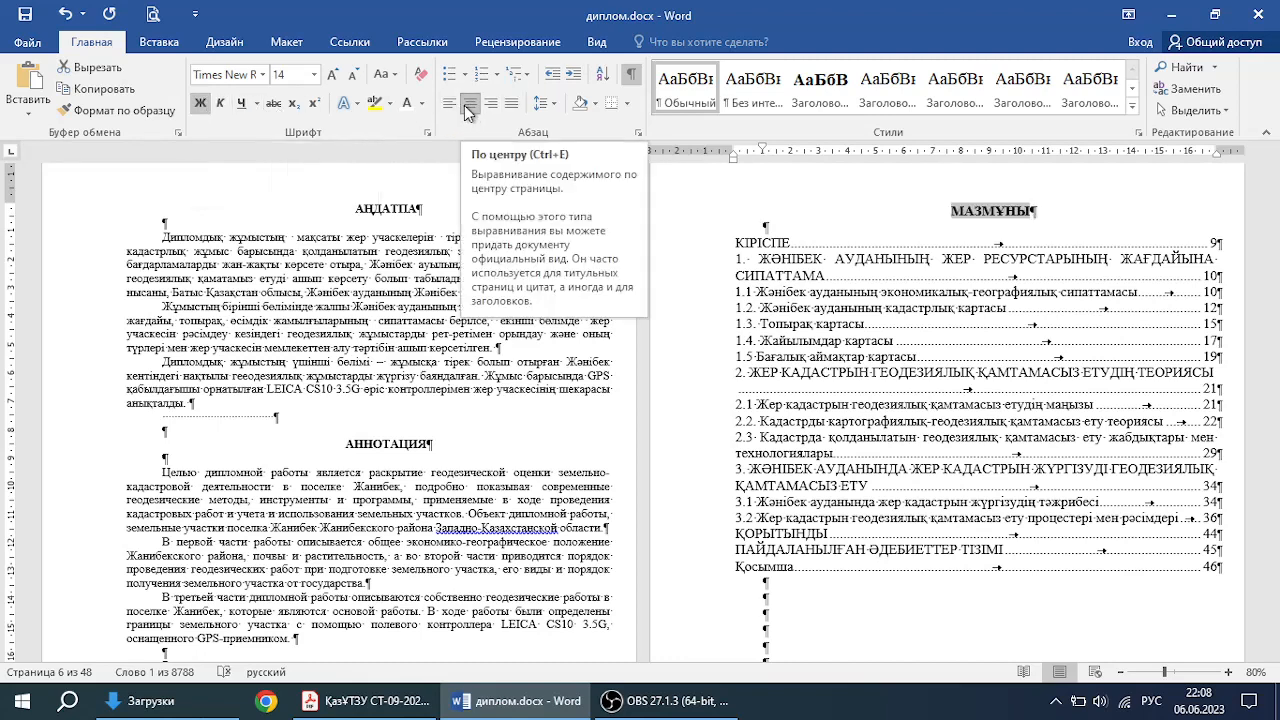
pyautogui.click(975, 230)
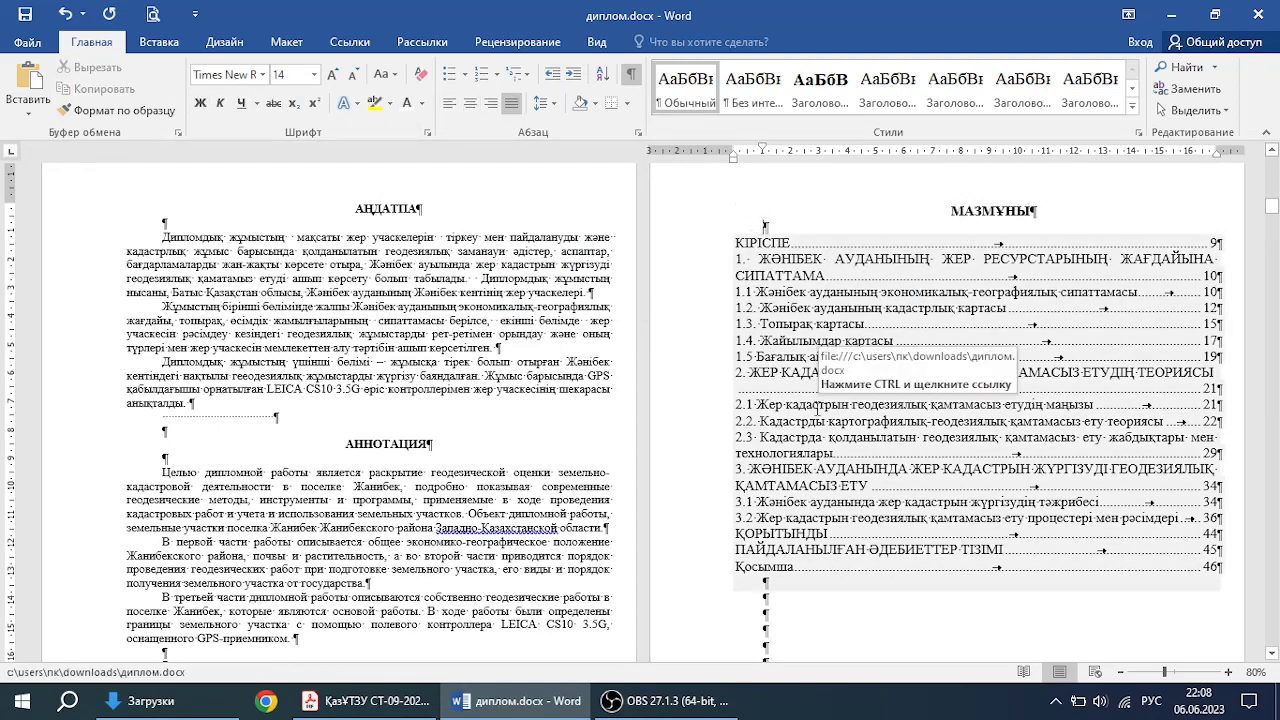
# Step: Delete the whole old table of contents under the МАЗМҰНЫ heading, from КІРІСПЕ to Қосымша
pyautogui.click(778, 243)
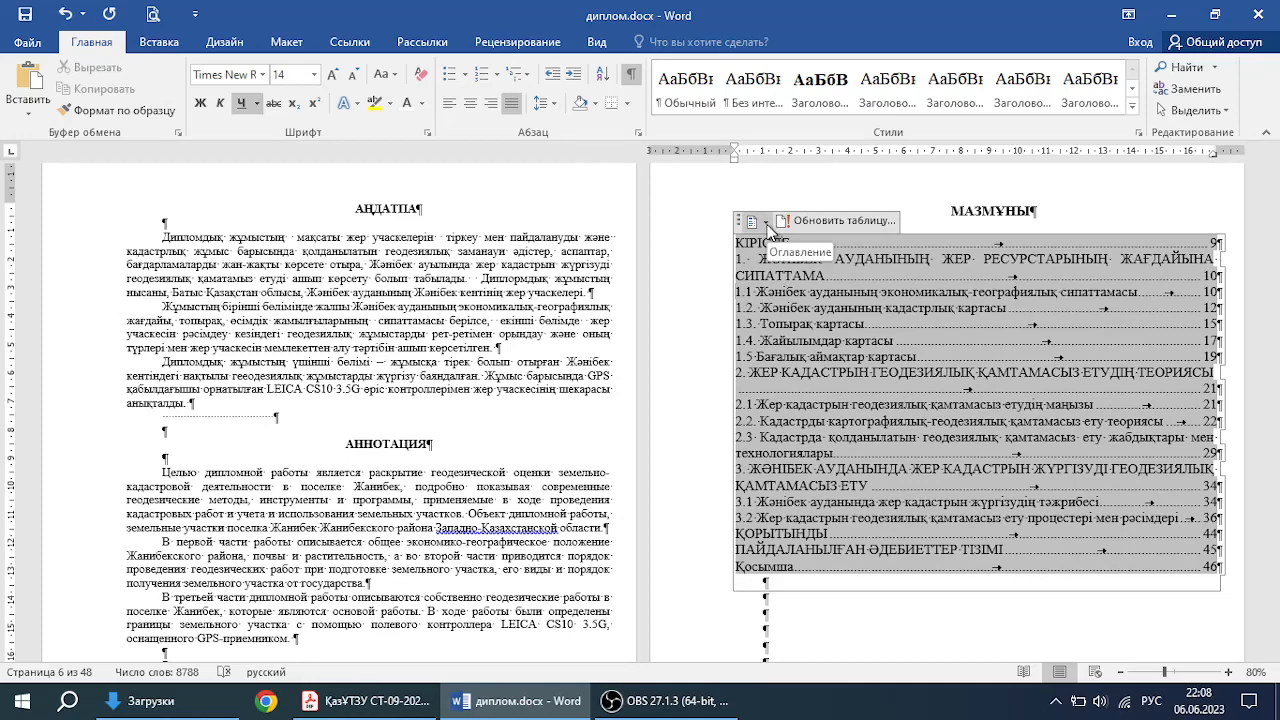
pyautogui.click(714, 228)
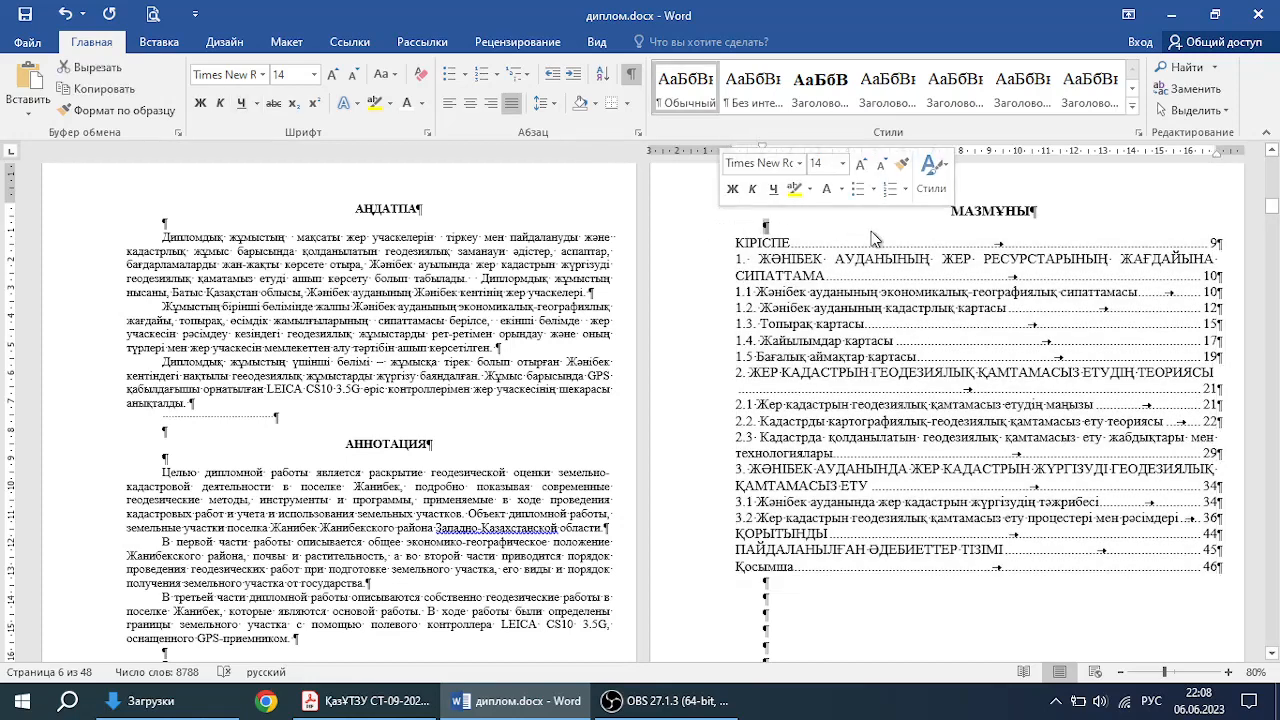
pyautogui.click(766, 210)
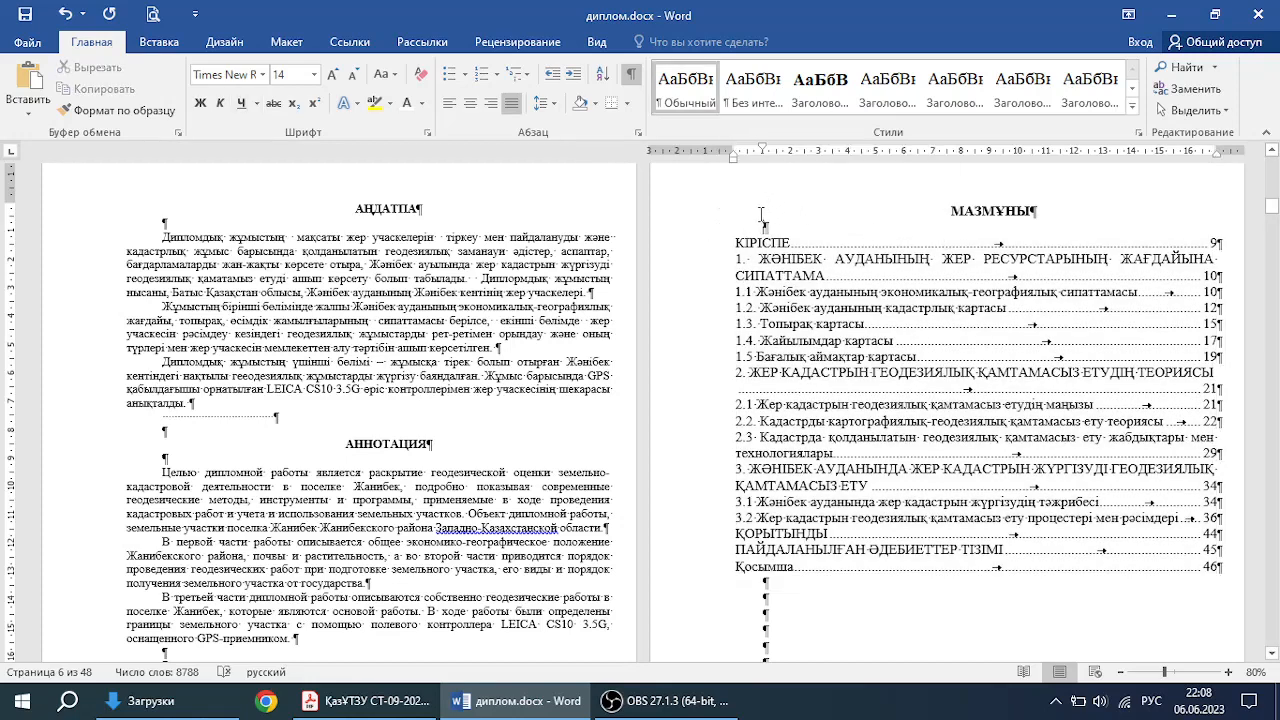
pyautogui.moveTo(762, 220); pyautogui.dragTo(849, 588)
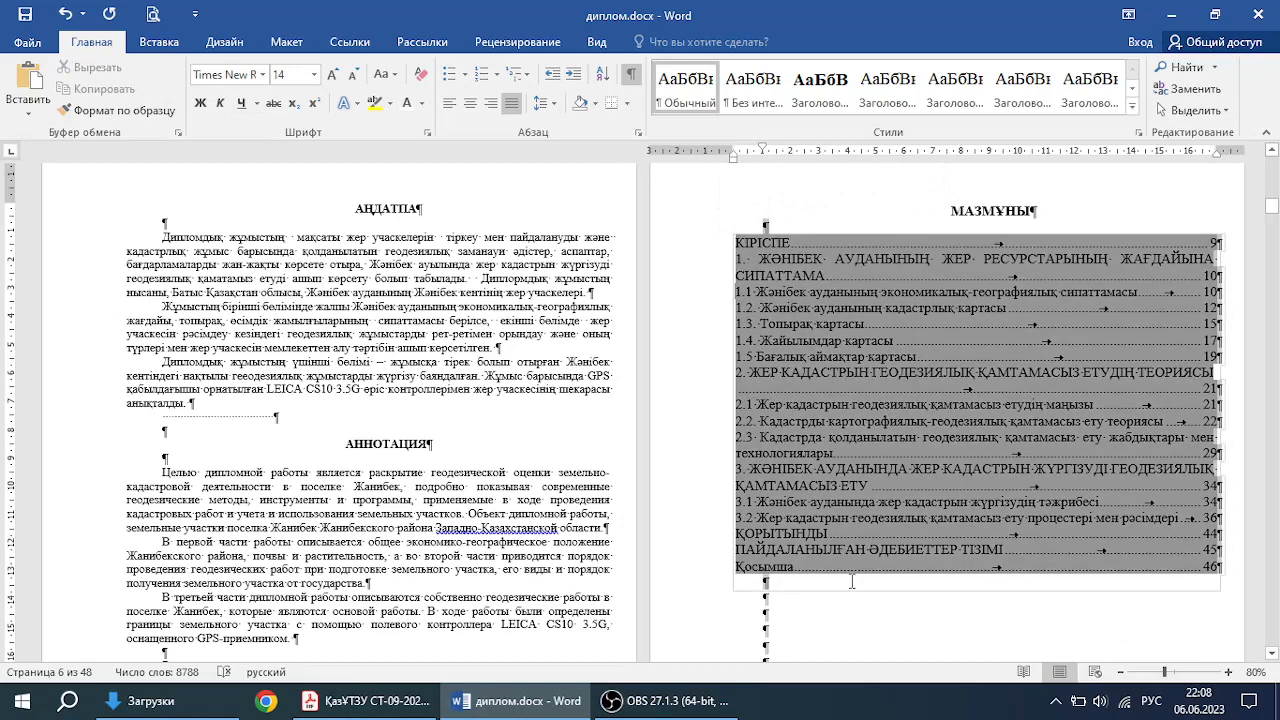
pyautogui.press('Delete')
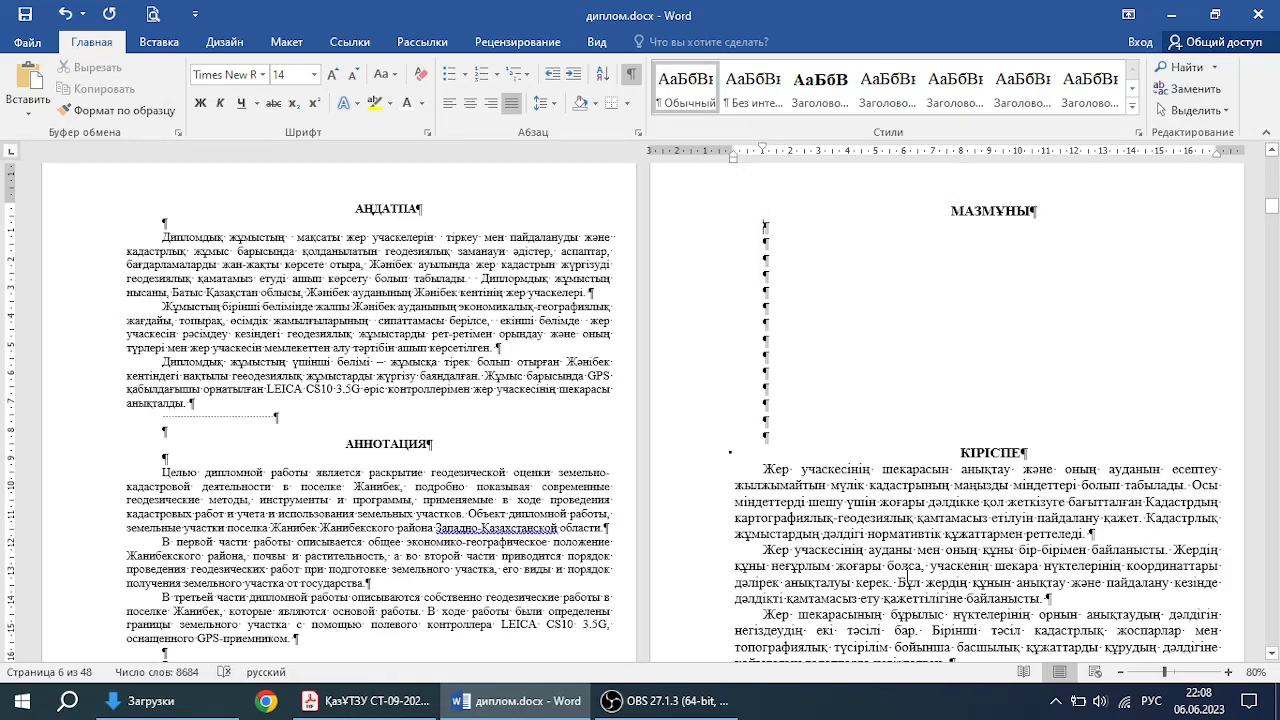
# Step: Insert a next-page section break directly before the КІРІСПЕ heading
pyautogui.click(966, 453)
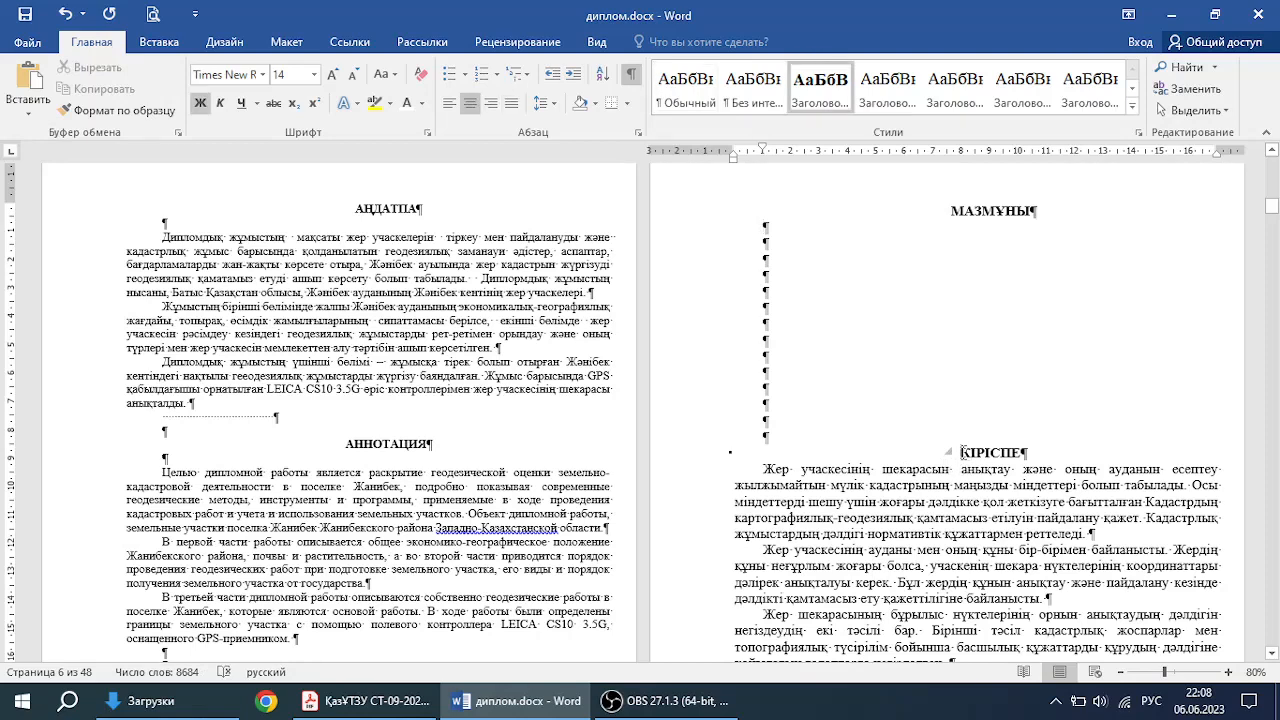
pyautogui.click(276, 42)
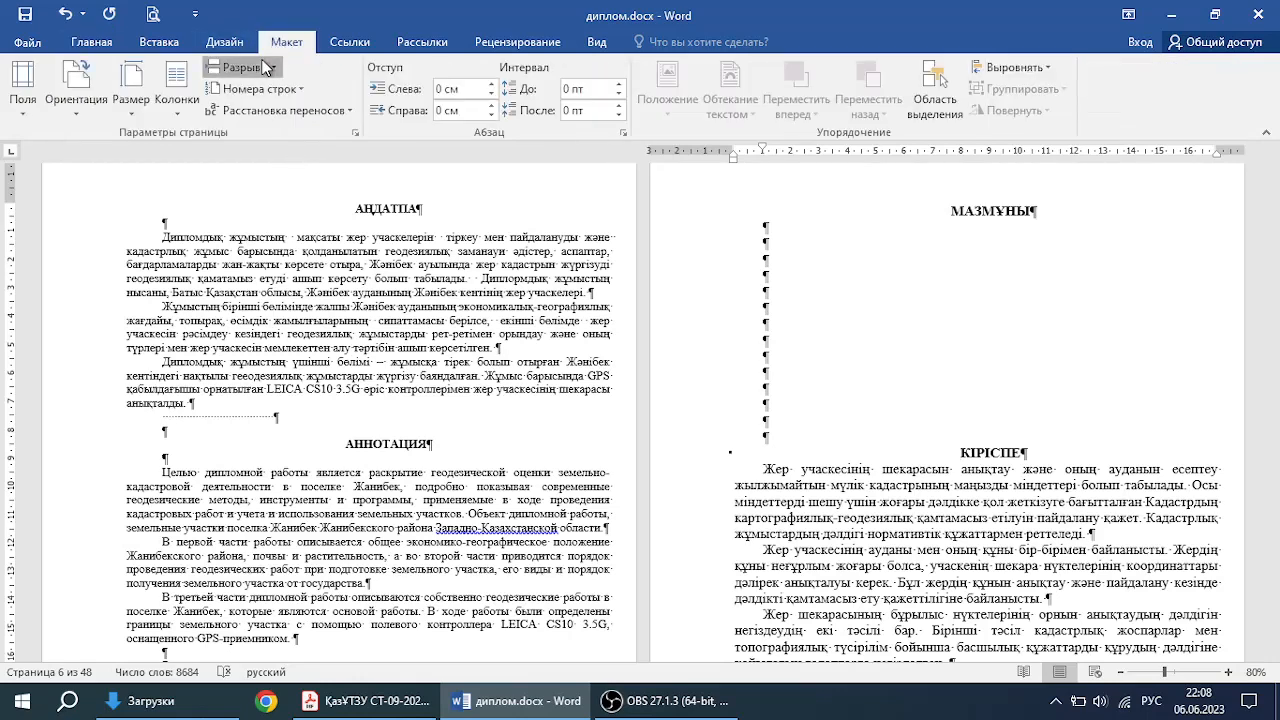
pyautogui.click(264, 67)
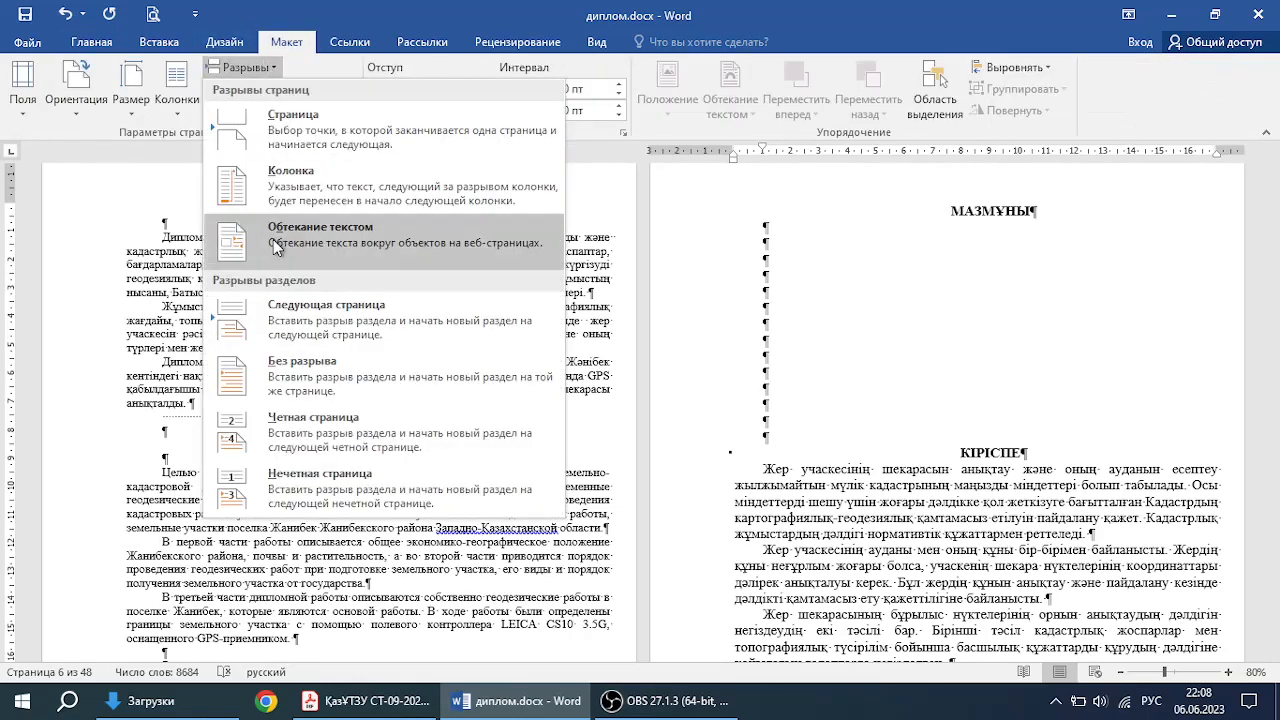
pyautogui.click(300, 318)
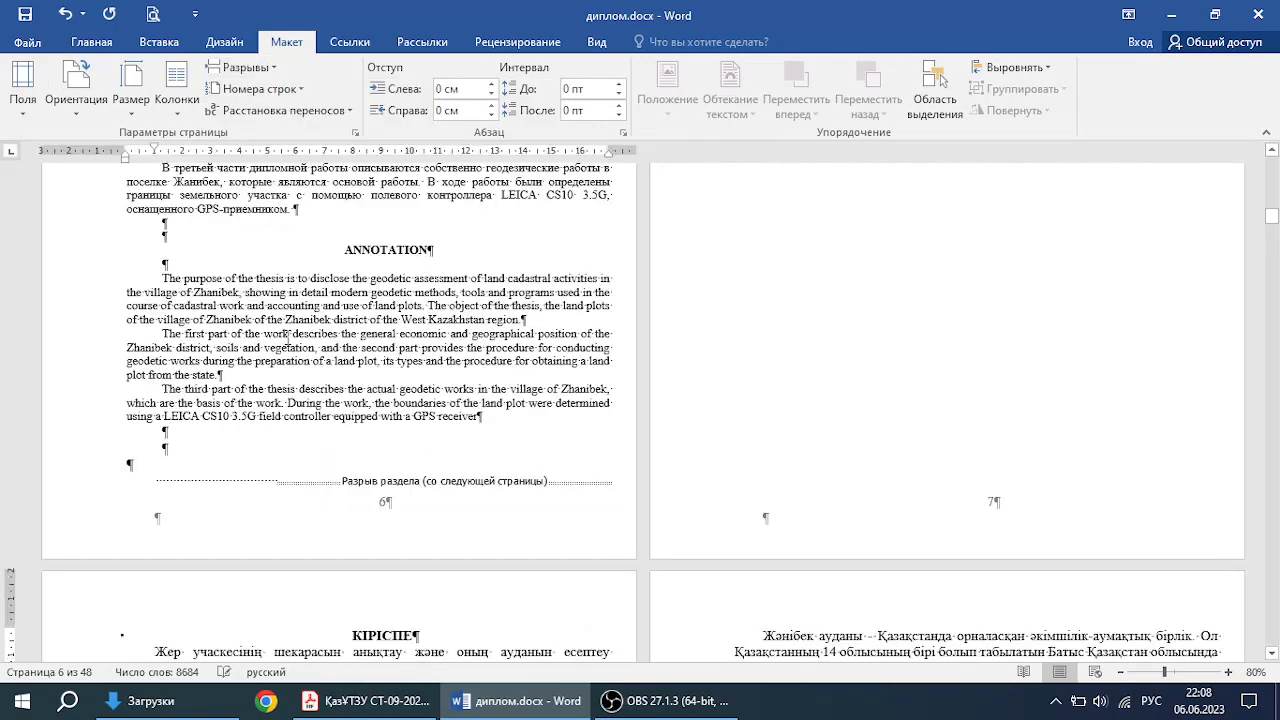
# Step: Add an empty paragraph between the КІРІСПЕ heading and the first paragraph of the introduction
pyautogui.scroll(-9, 288, 338)
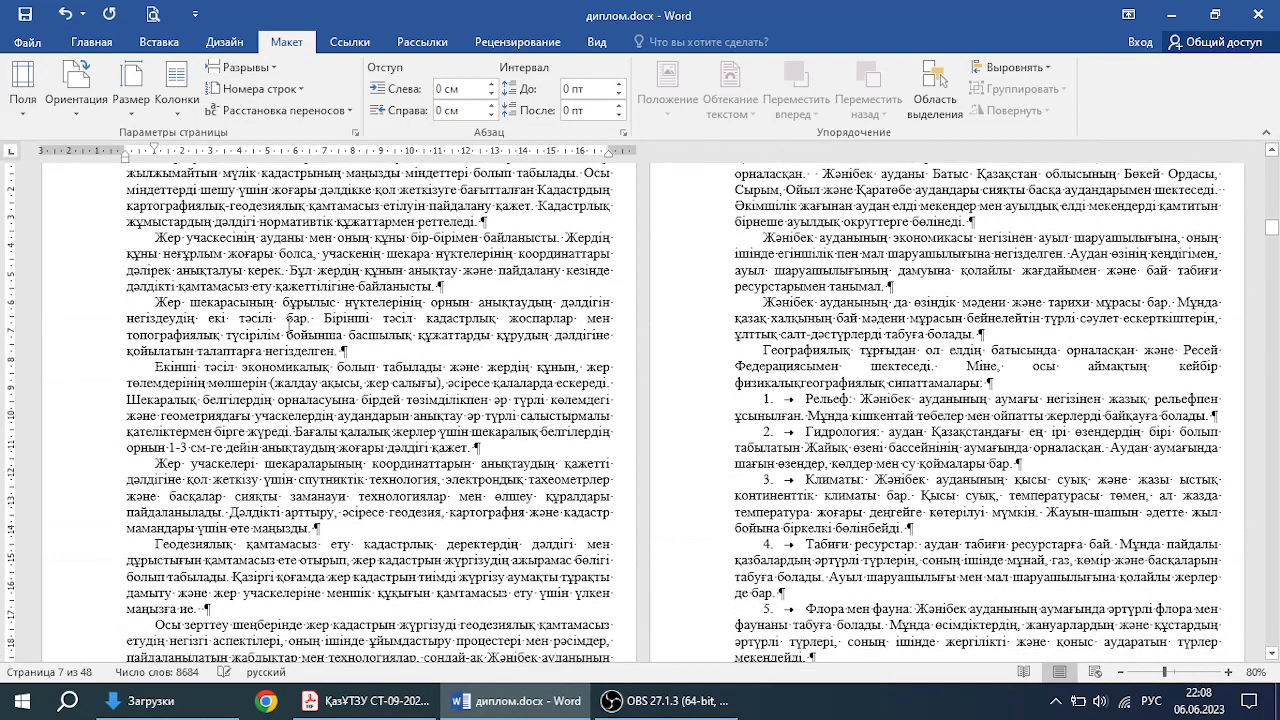
pyautogui.scroll(4, 288, 326)
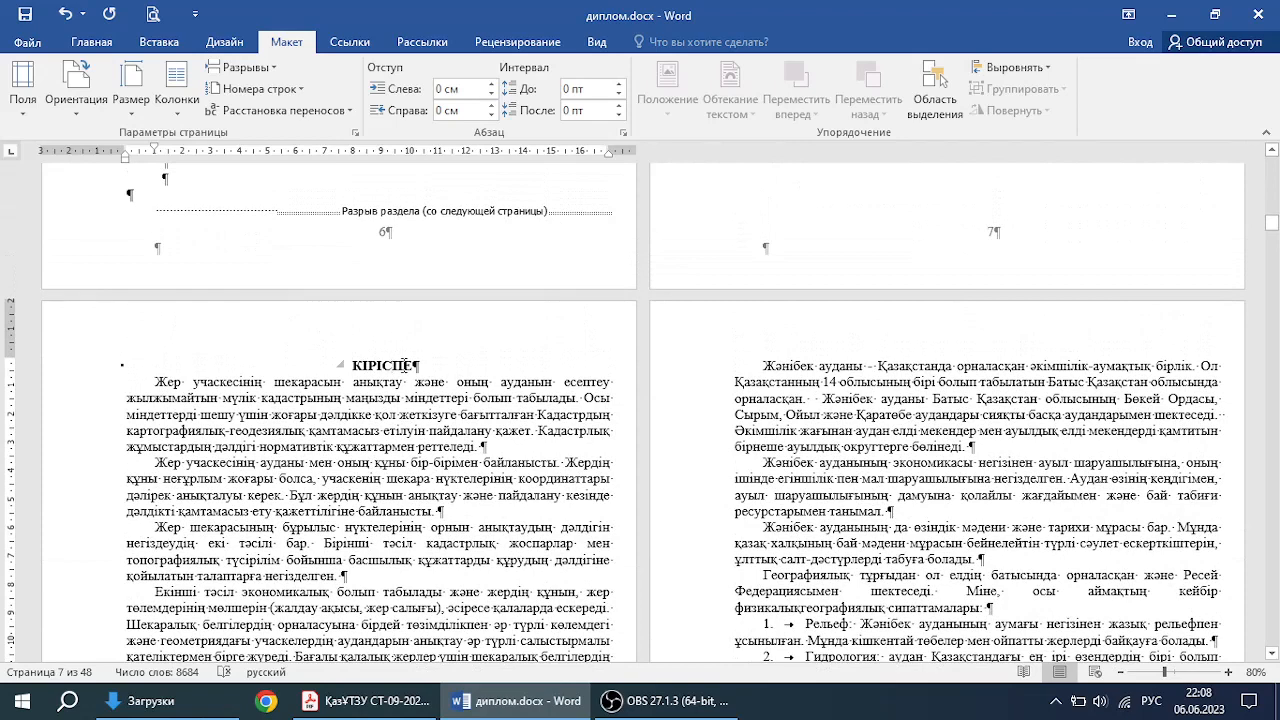
pyautogui.click(120, 40)
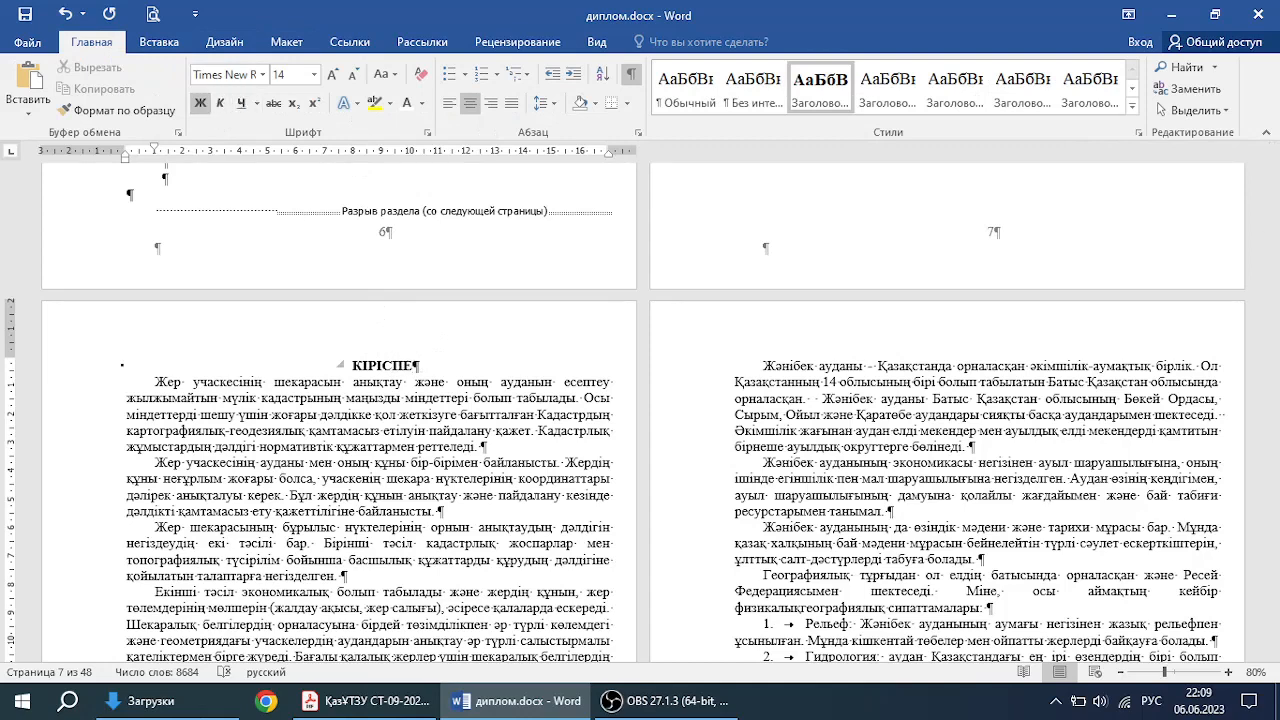
pyautogui.press('Return')
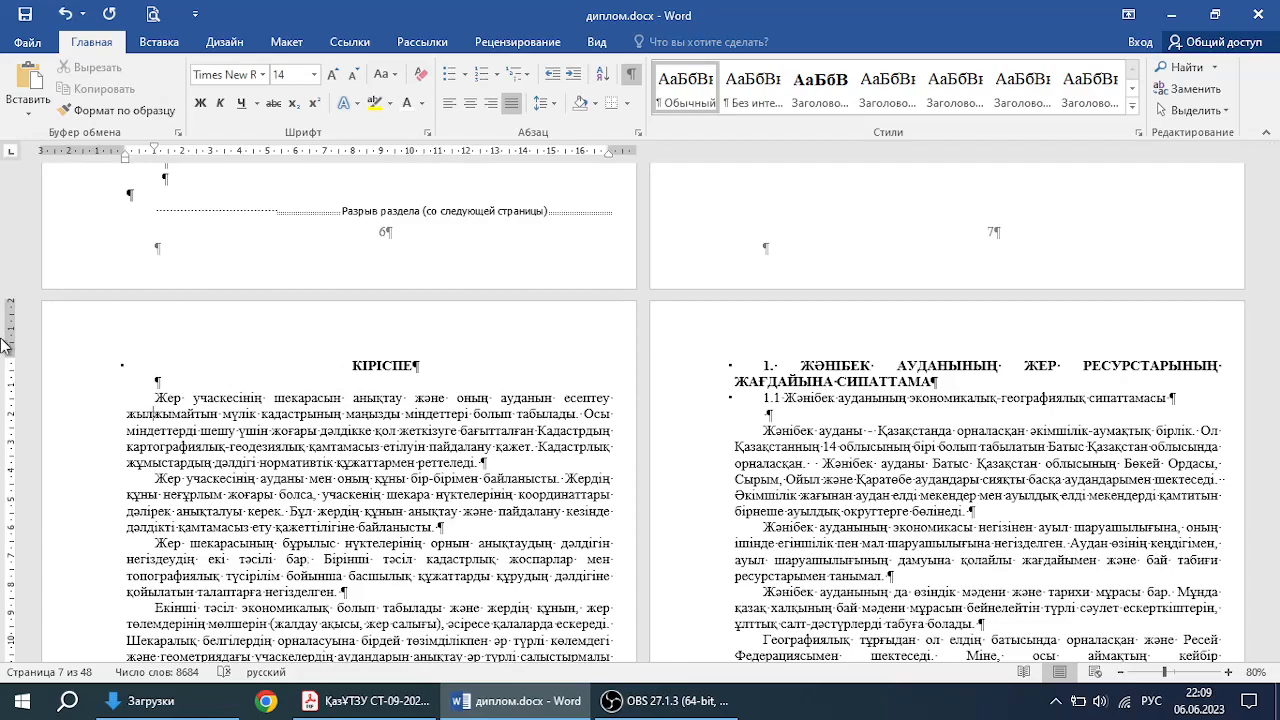
# Step: Set the first-line indent of all body paragraphs in the introduction to 1,25 cm
pyautogui.moveTo(155, 398); pyautogui.dragTo(282, 556)
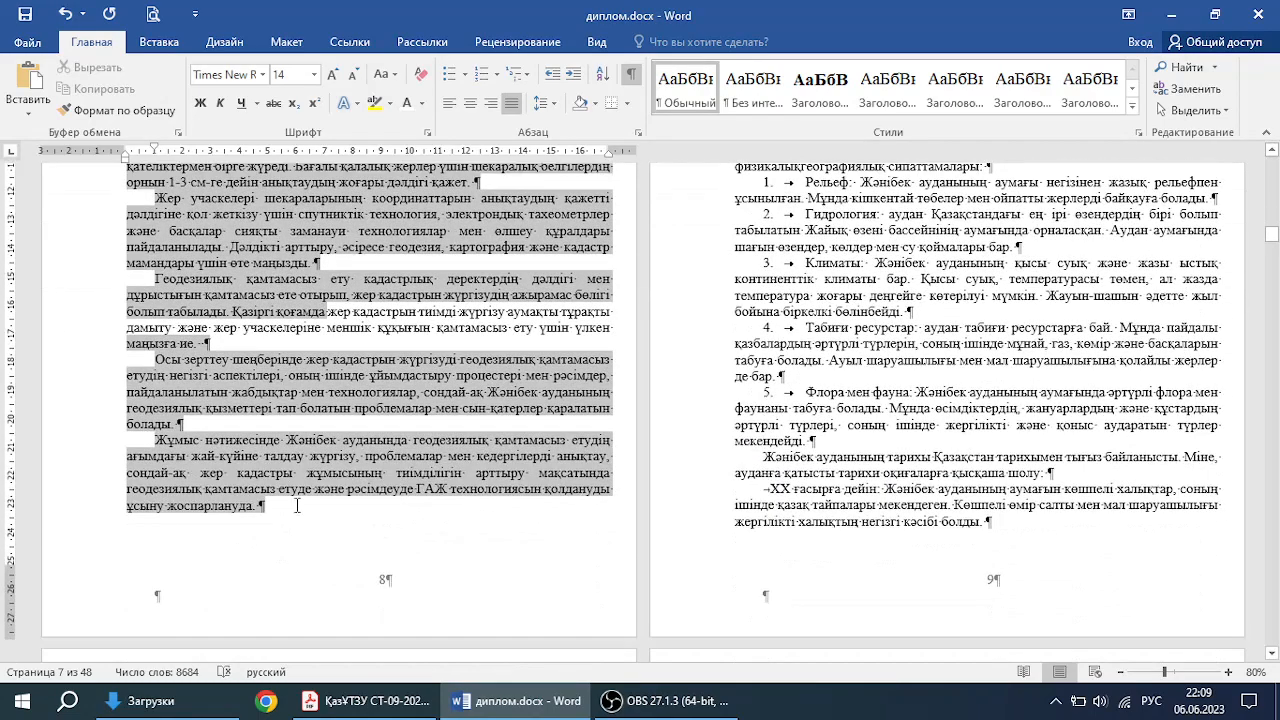
pyautogui.moveTo(296, 505); pyautogui.dragTo(296, 505)
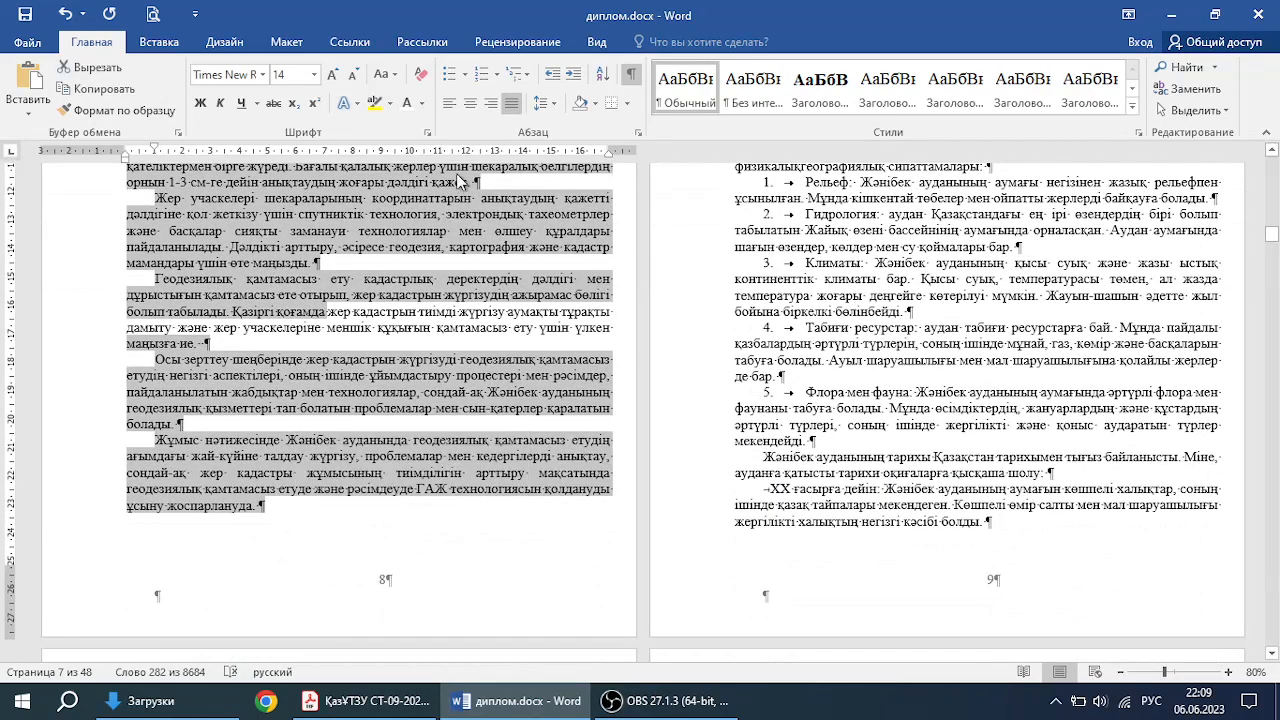
pyautogui.click(638, 133)
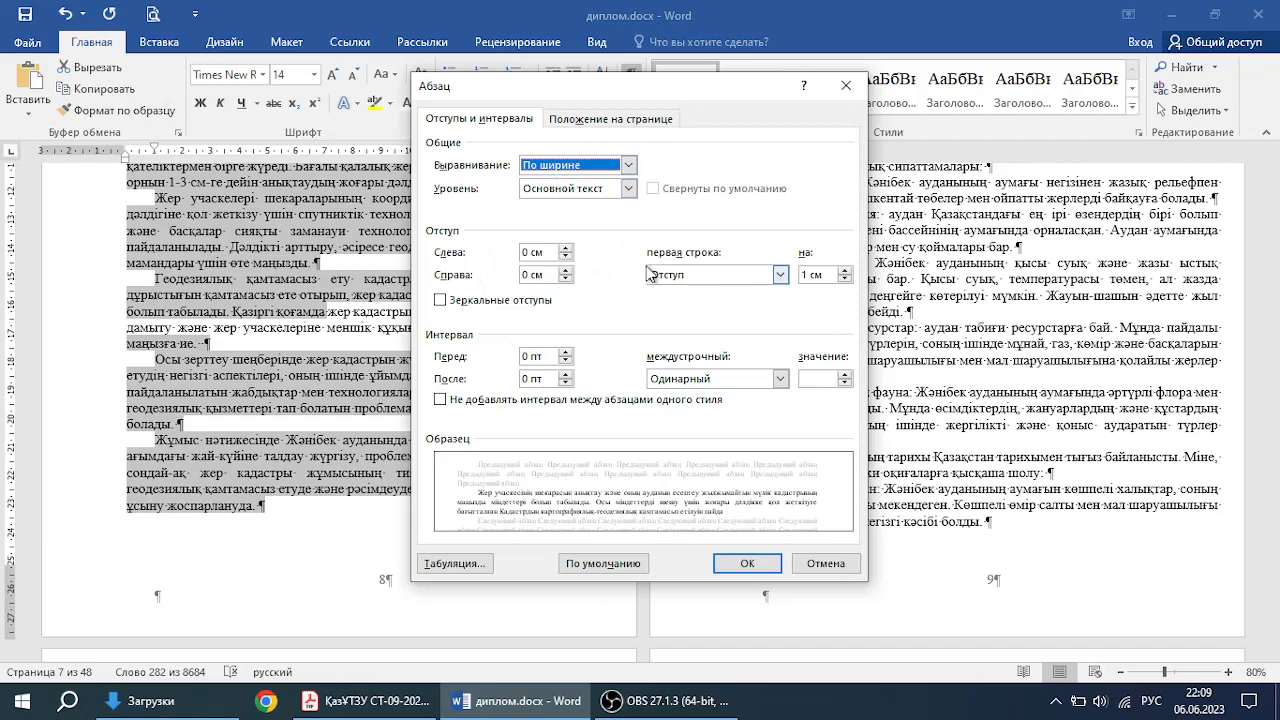
pyautogui.click(804, 274)
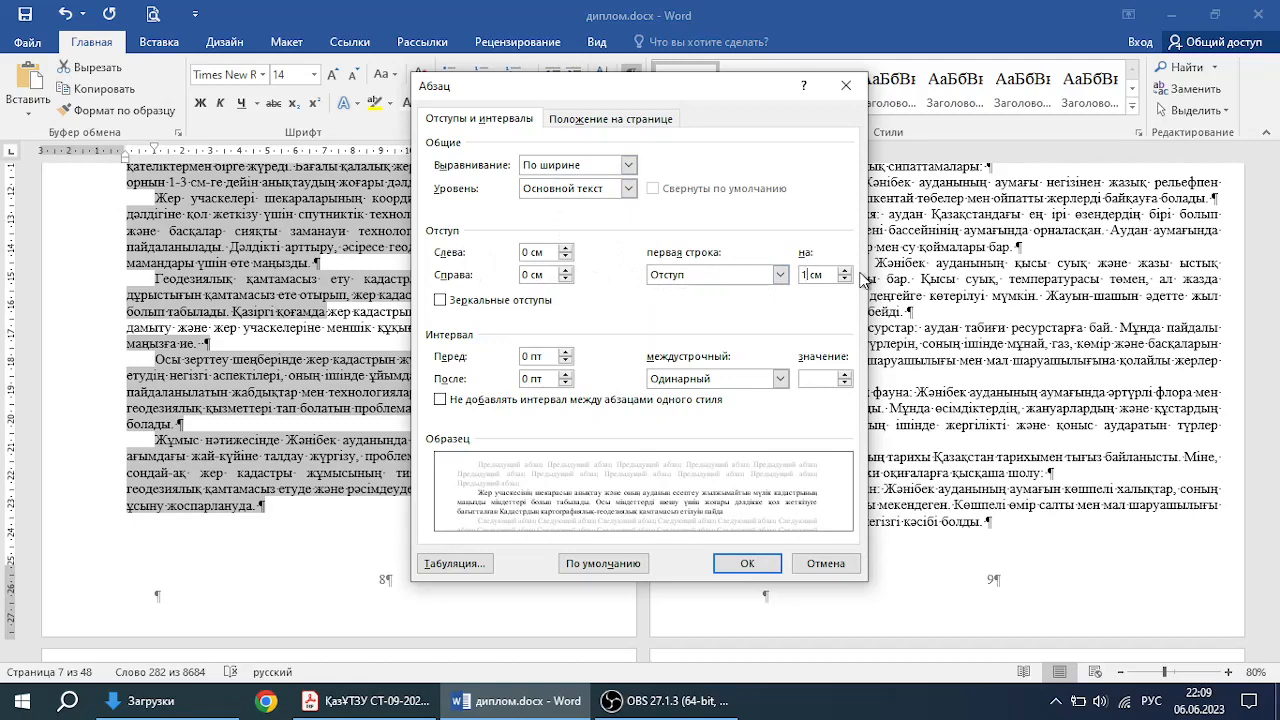
pyautogui.write(',25')
pyautogui.click(747, 563)
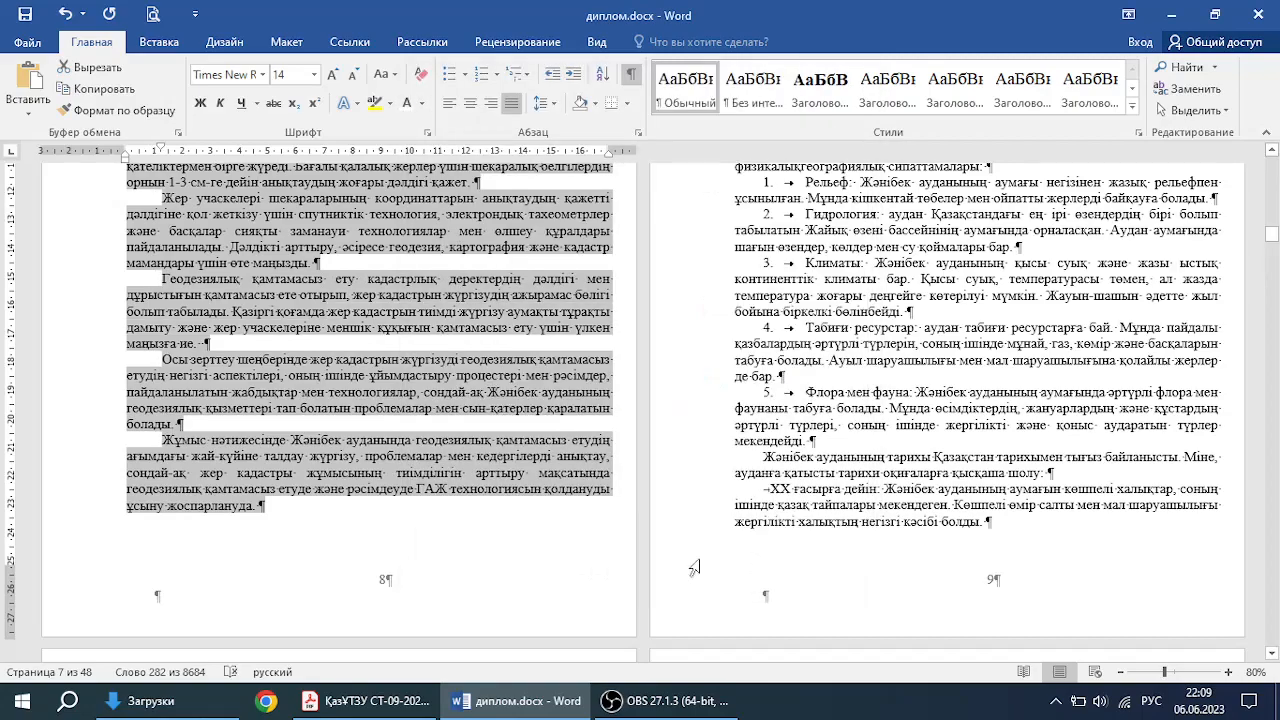
pyautogui.click(280, 490)
# Step: Apply the Обычный style to the КІРІСПЕ heading
pyautogui.scroll(8, 280, 490)
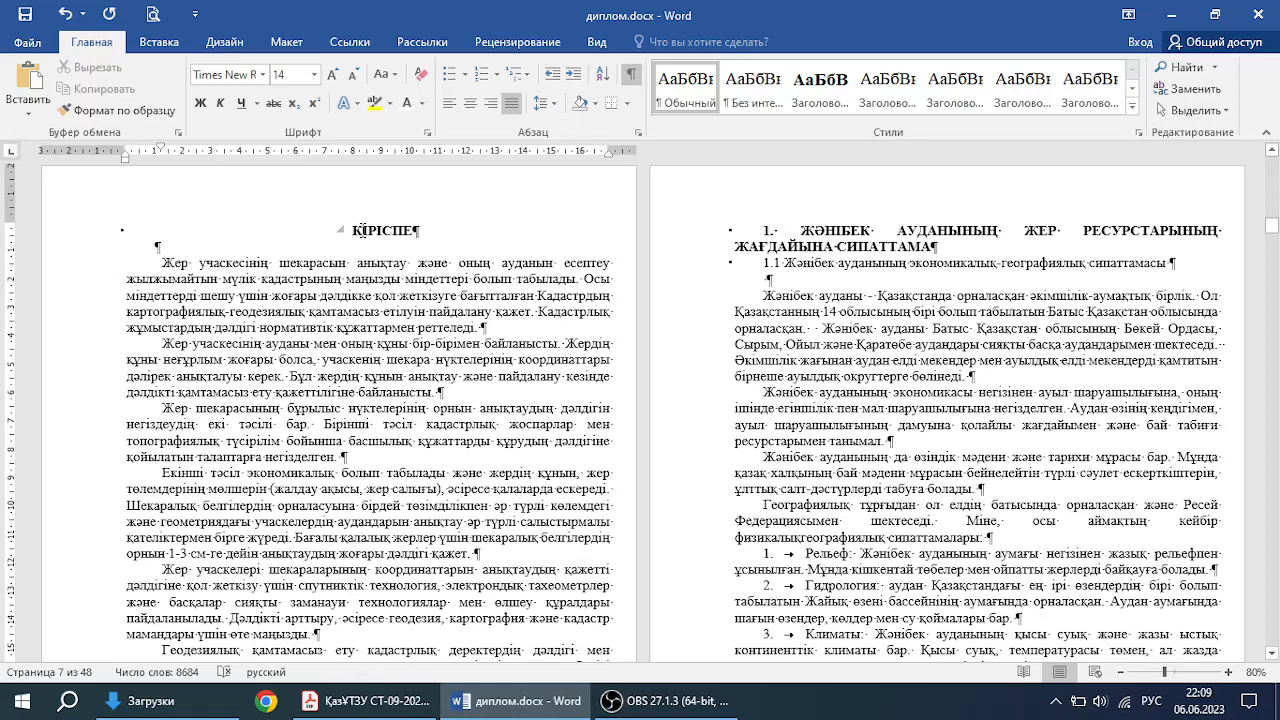
pyautogui.click(370, 226)
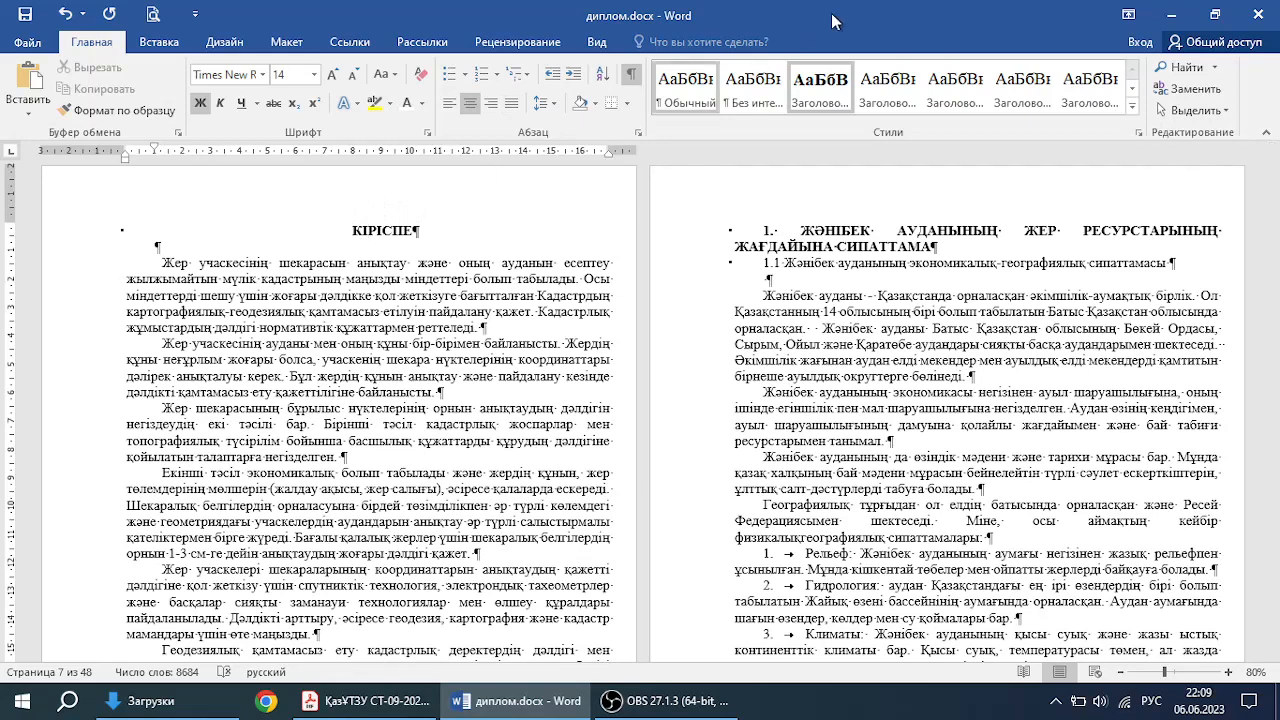
pyautogui.tripleClick(388, 230)
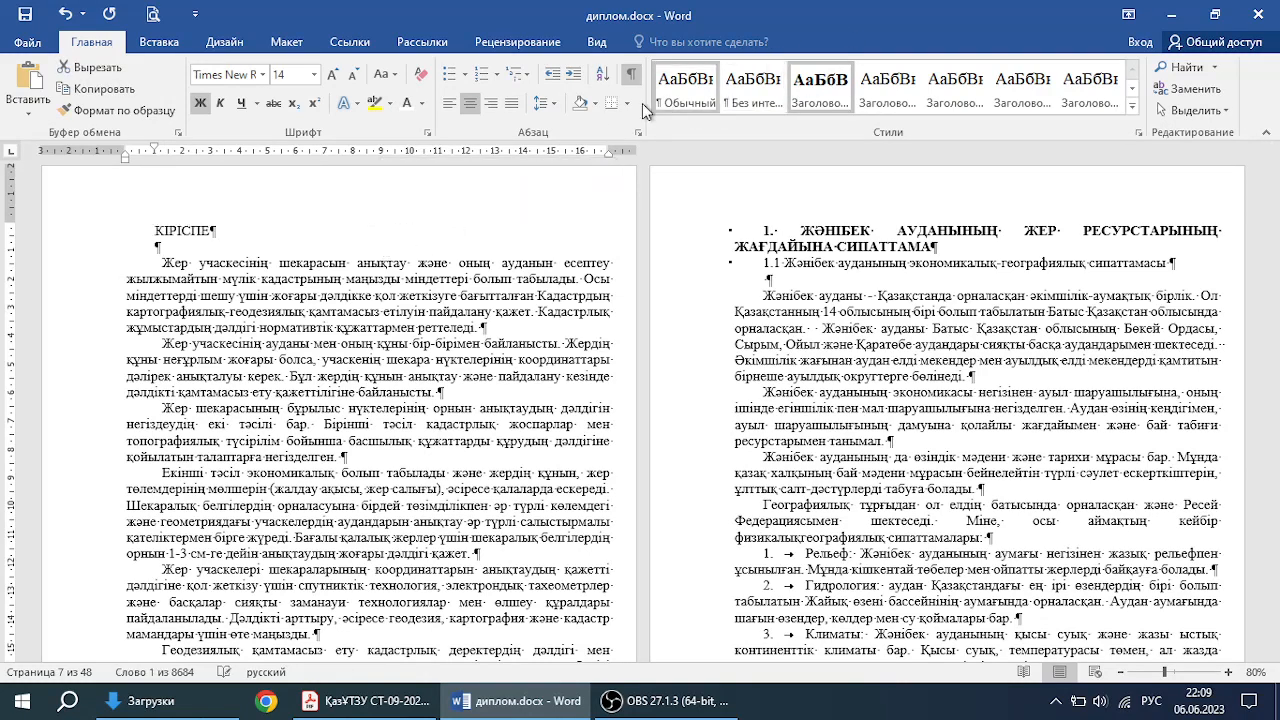
pyautogui.click(668, 108)
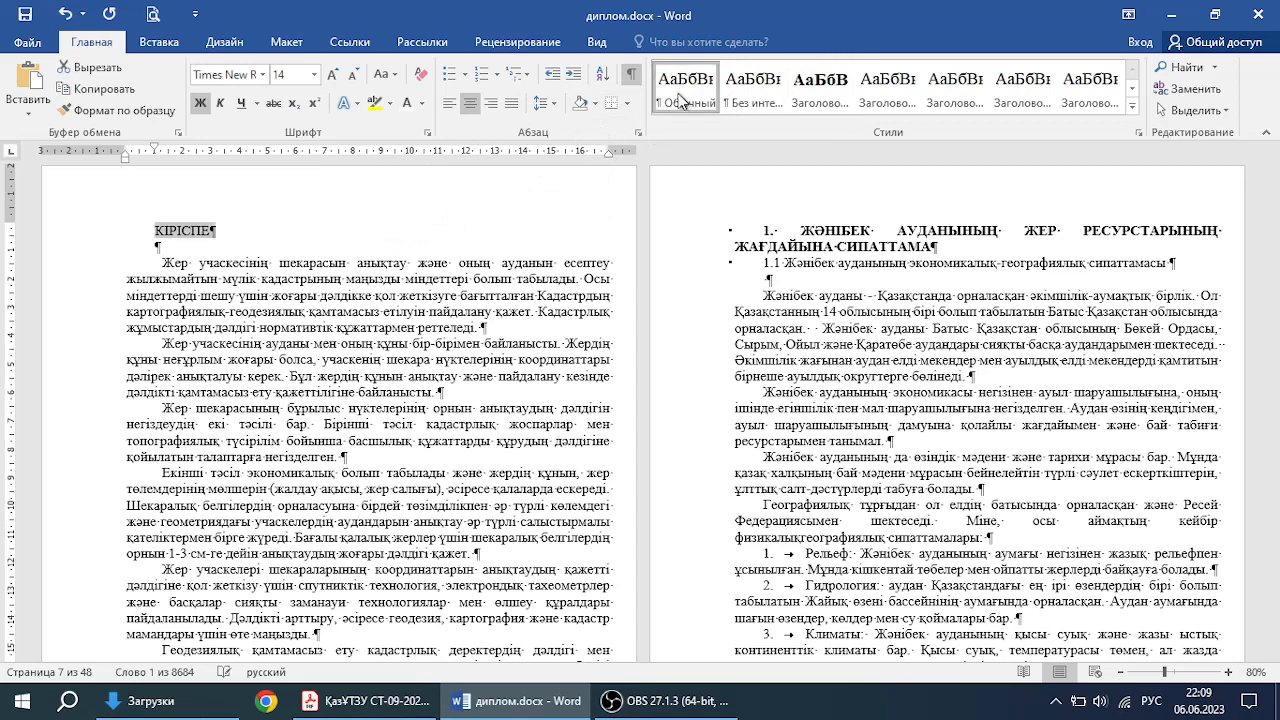
# Step: Apply the first Заголовок style to the КІРІСПЕ heading
pyautogui.click(187, 237)
pyautogui.doubleClick(185, 230)
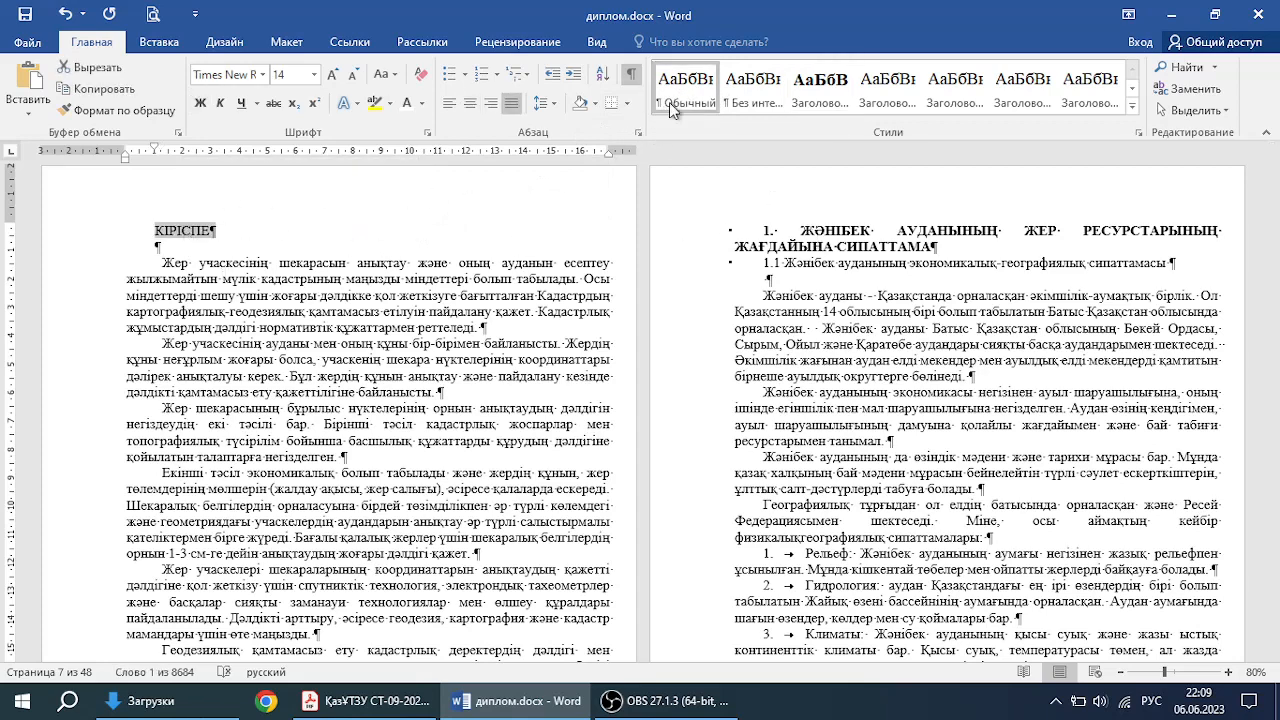
pyautogui.click(820, 100)
pyautogui.click(432, 243)
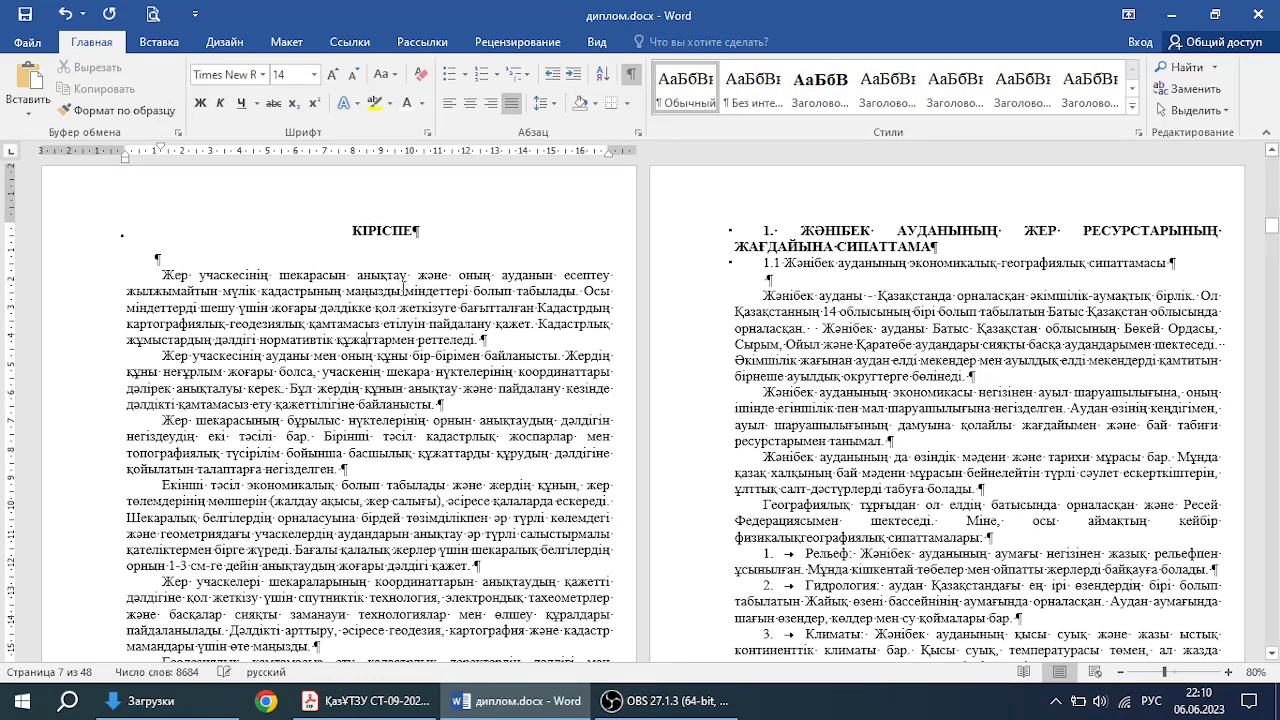
# Step: Set the text from the КІРІСПЕ heading through the second introduction paragraph to Times New Roman, size 14
pyautogui.tripleClick(377, 233)
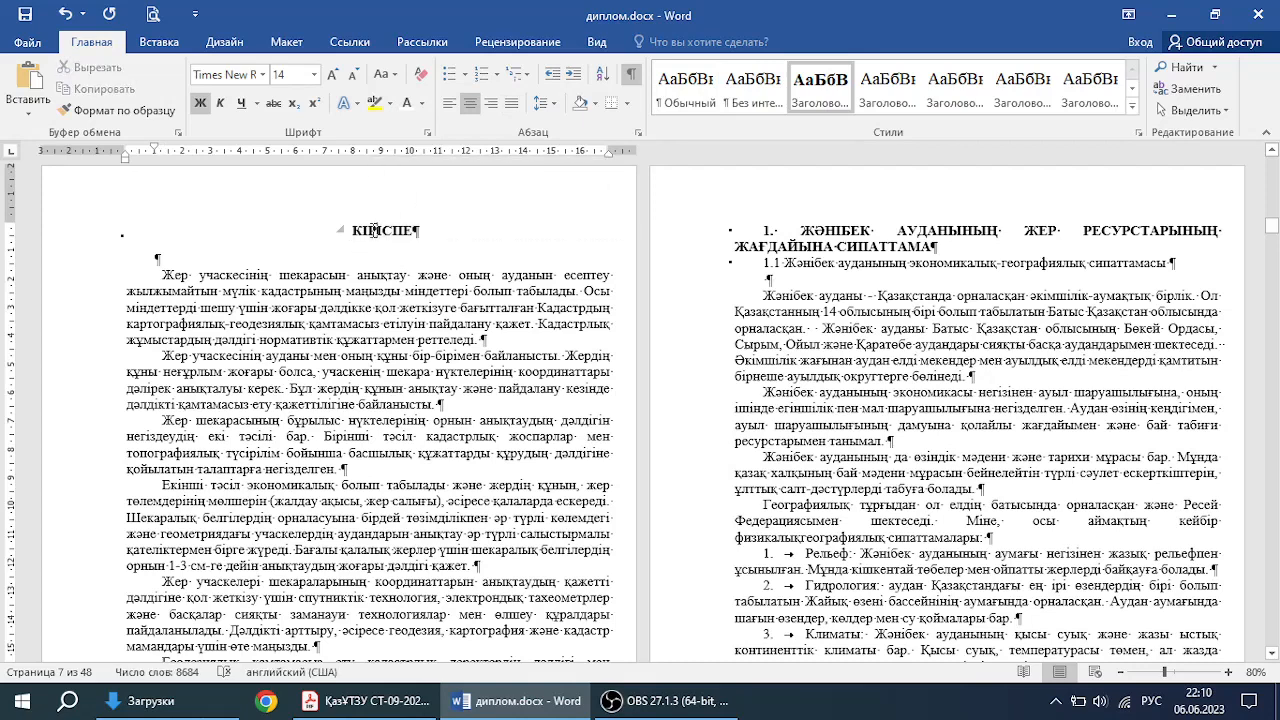
pyautogui.moveTo(377, 233); pyautogui.dragTo(386, 389)
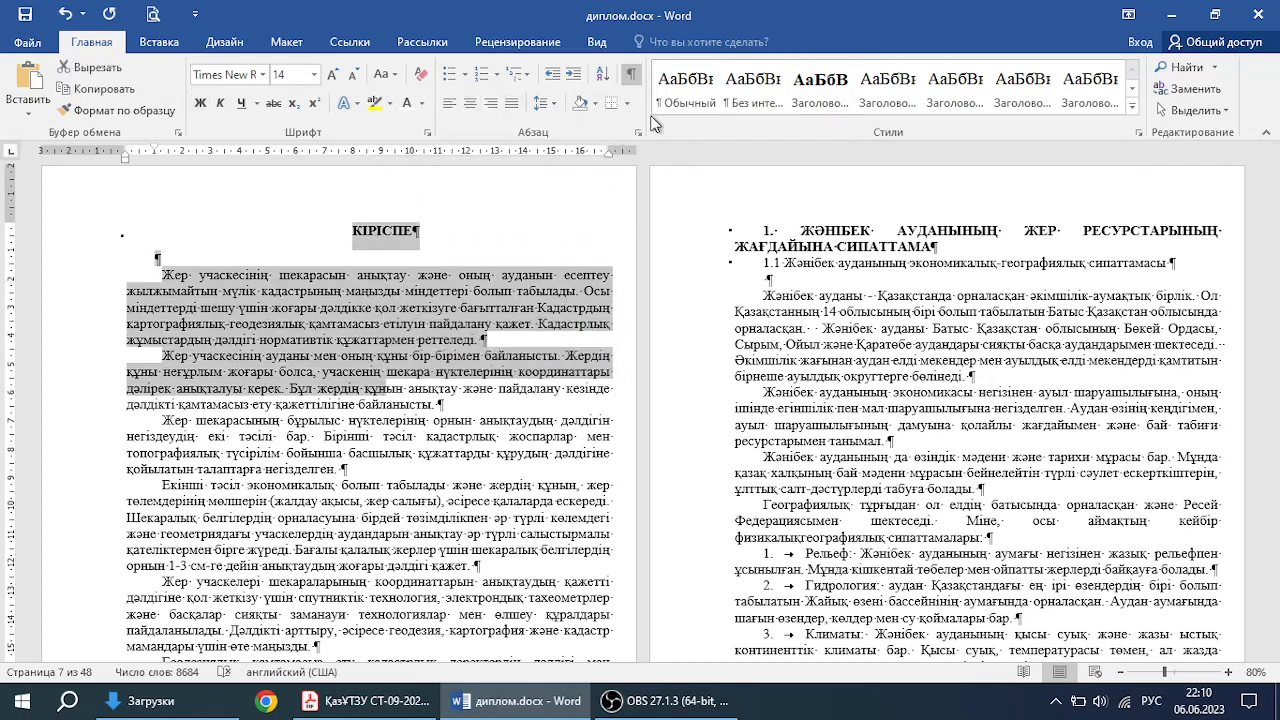
pyautogui.click(262, 74)
pyautogui.click(257, 185)
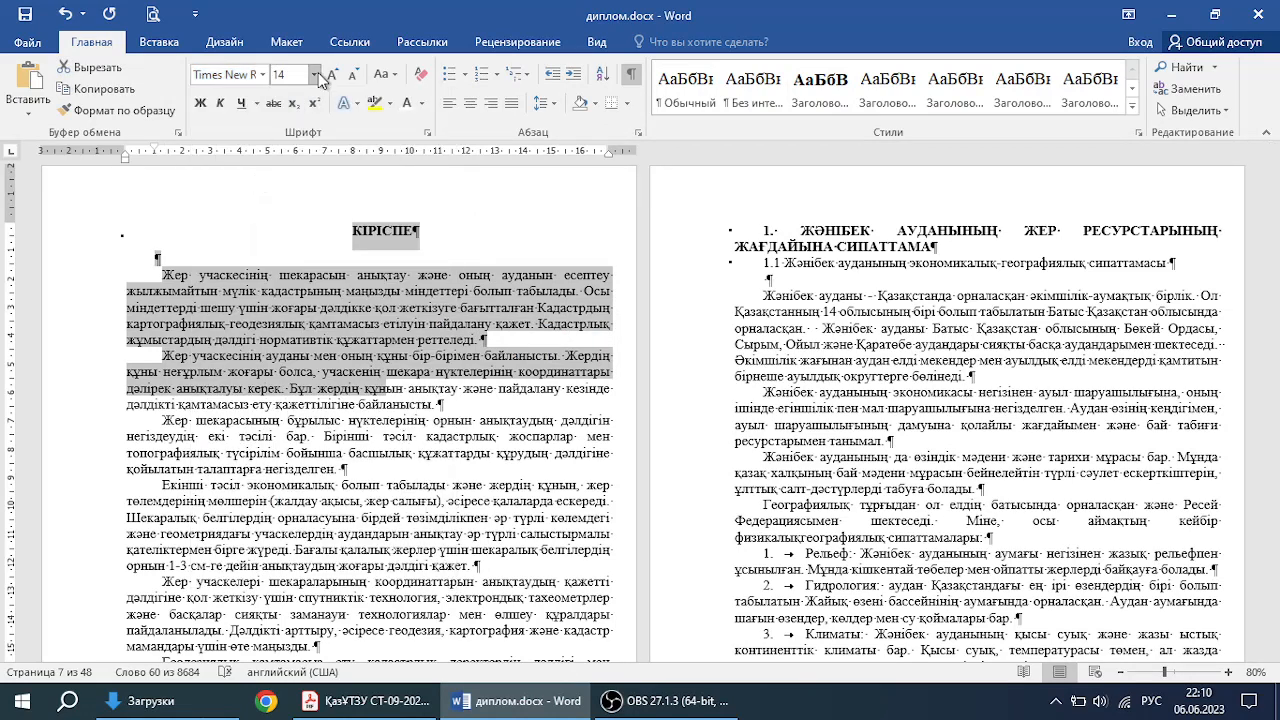
pyautogui.click(314, 74)
pyautogui.click(276, 189)
# Step: Give the selected heading and paragraphs a first-line indent (Отступ) of 1,25 см and 0 пт spacing after
pyautogui.click(632, 131)
pyautogui.click(675, 274)
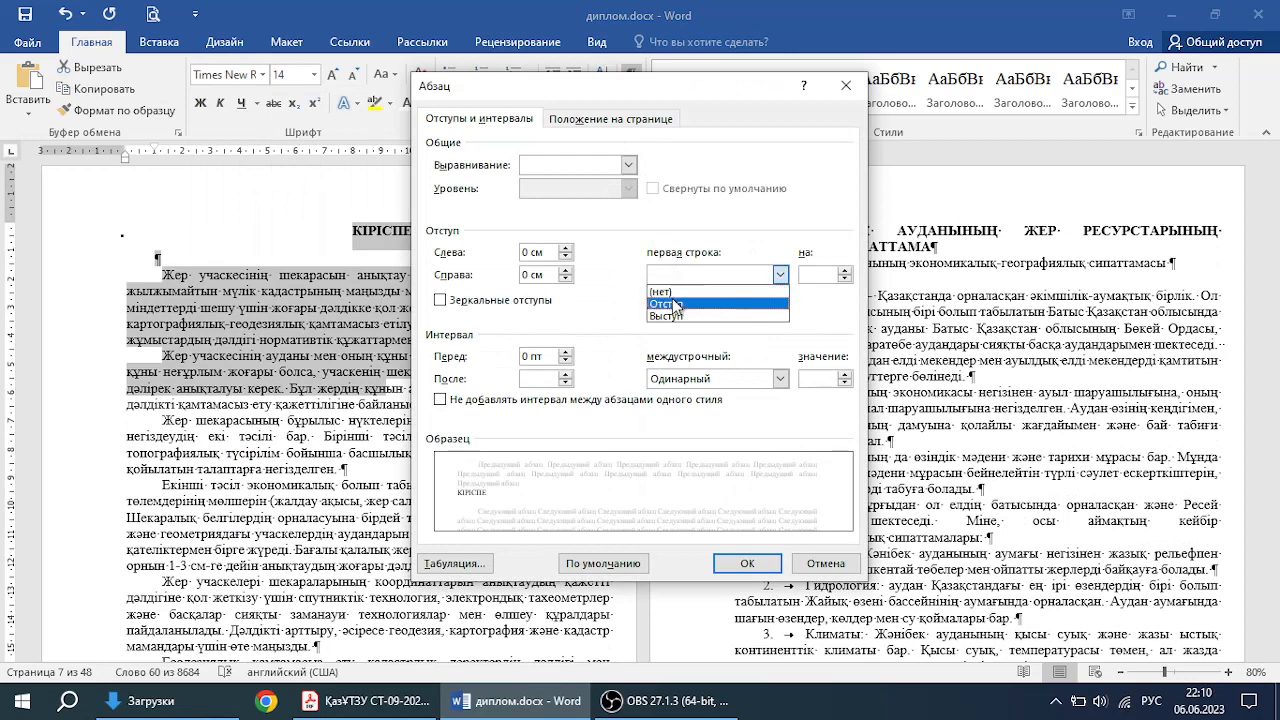
pyautogui.click(675, 300)
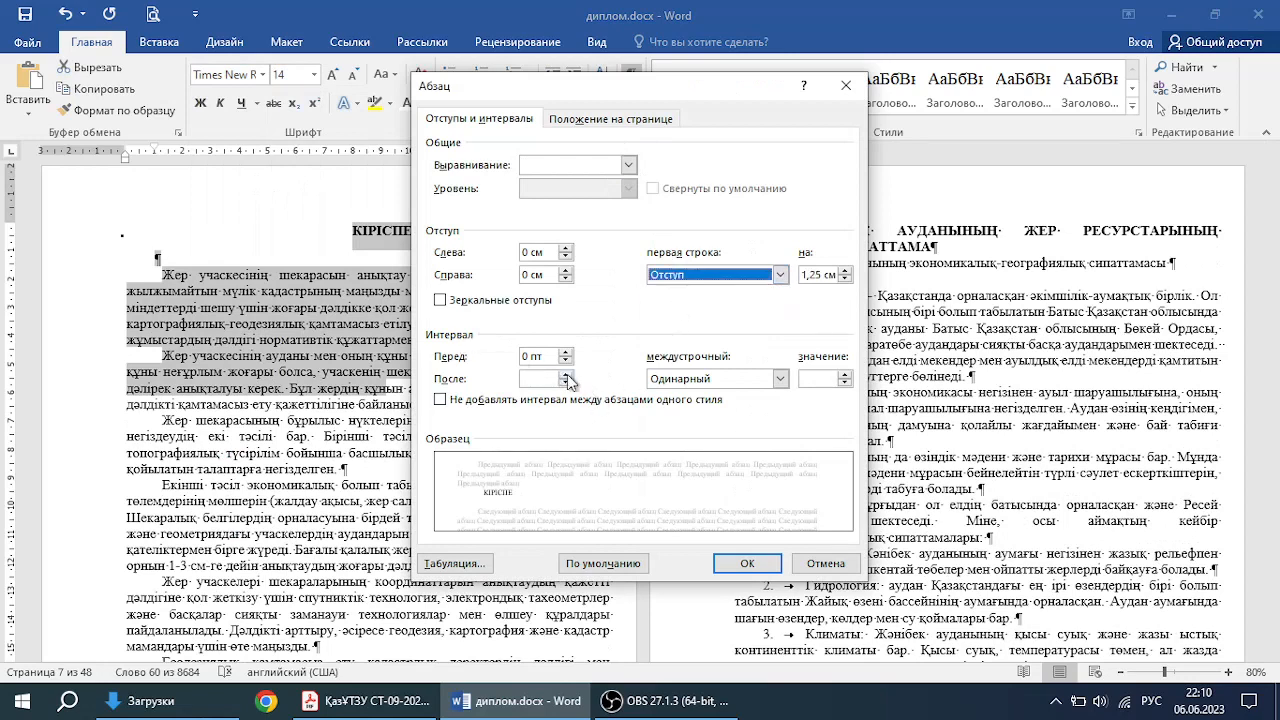
pyautogui.click(565, 374)
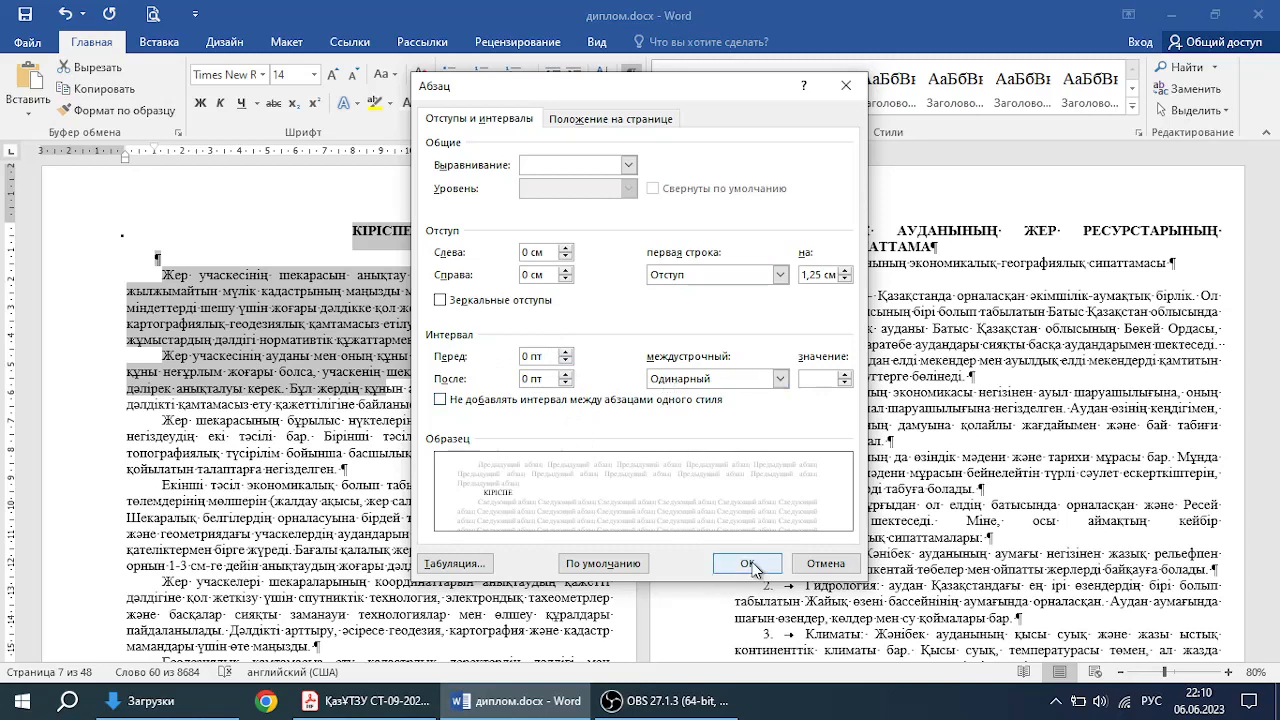
pyautogui.click(730, 561)
pyautogui.click(455, 381)
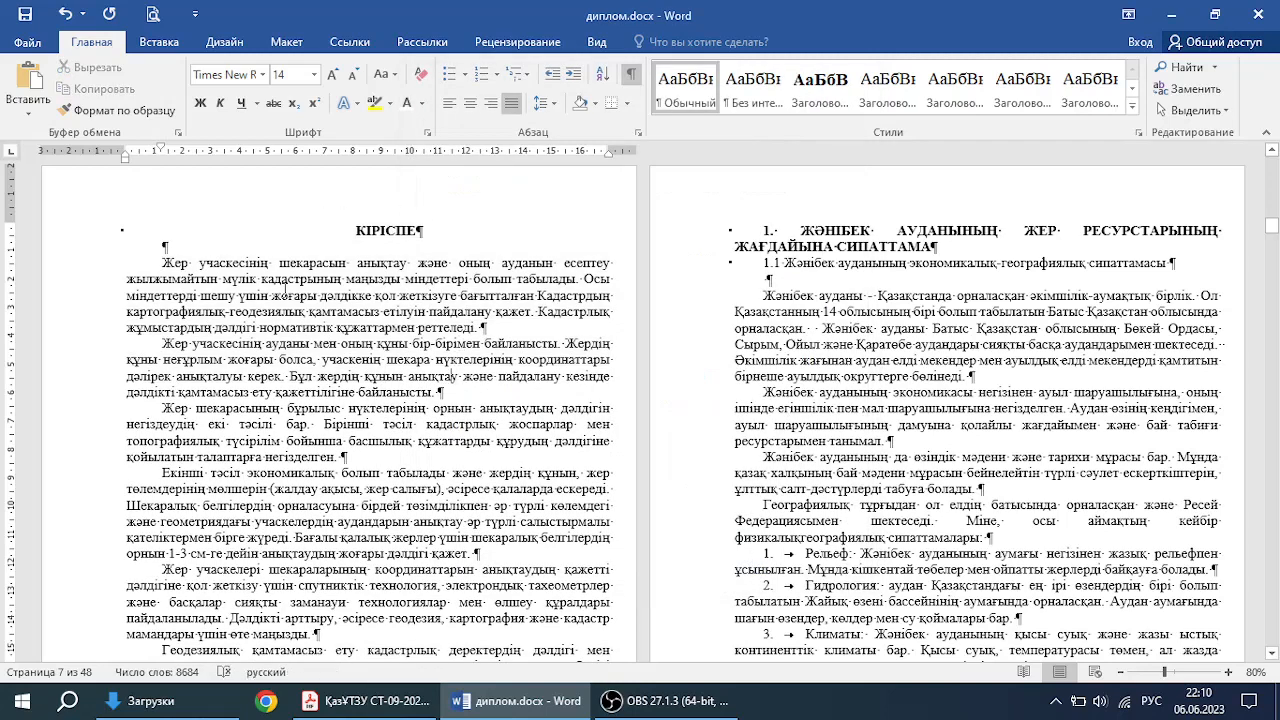
pyautogui.doubleClick(401, 236)
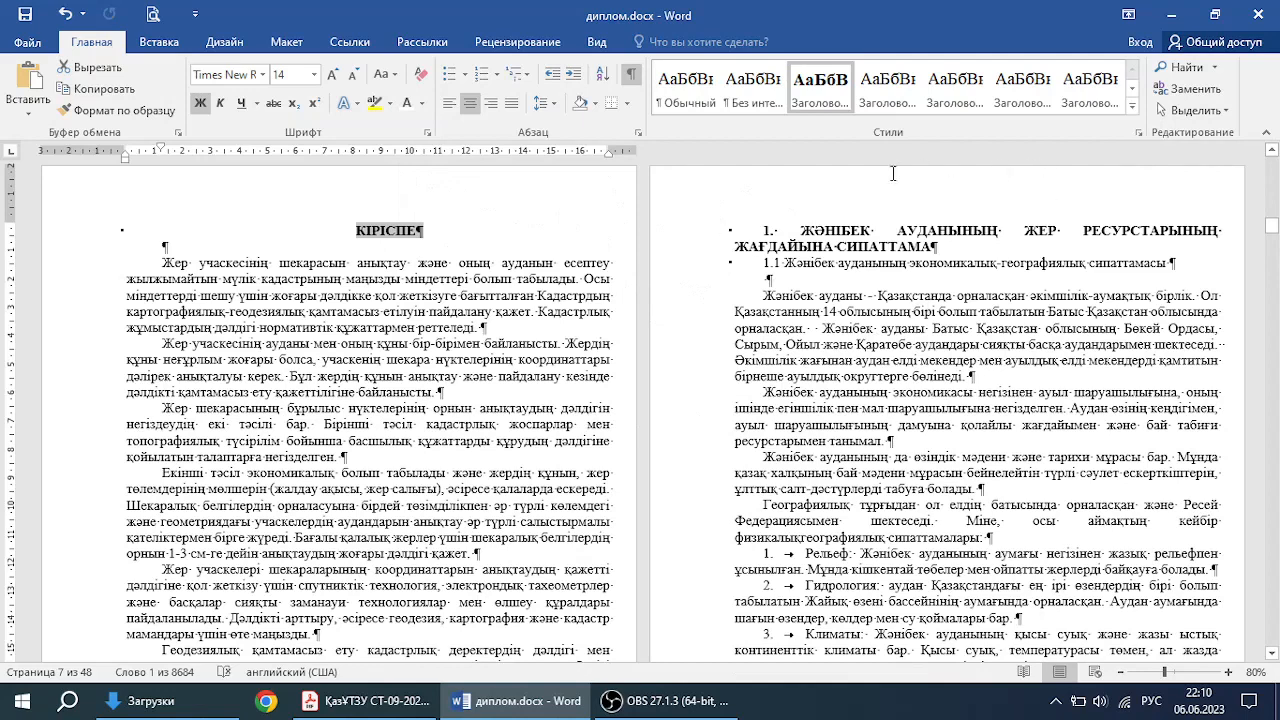
# Step: Remove the period and extra space after the number 1 in the first chapter heading, and add an empty paragraph below the heading
pyautogui.click(771, 232)
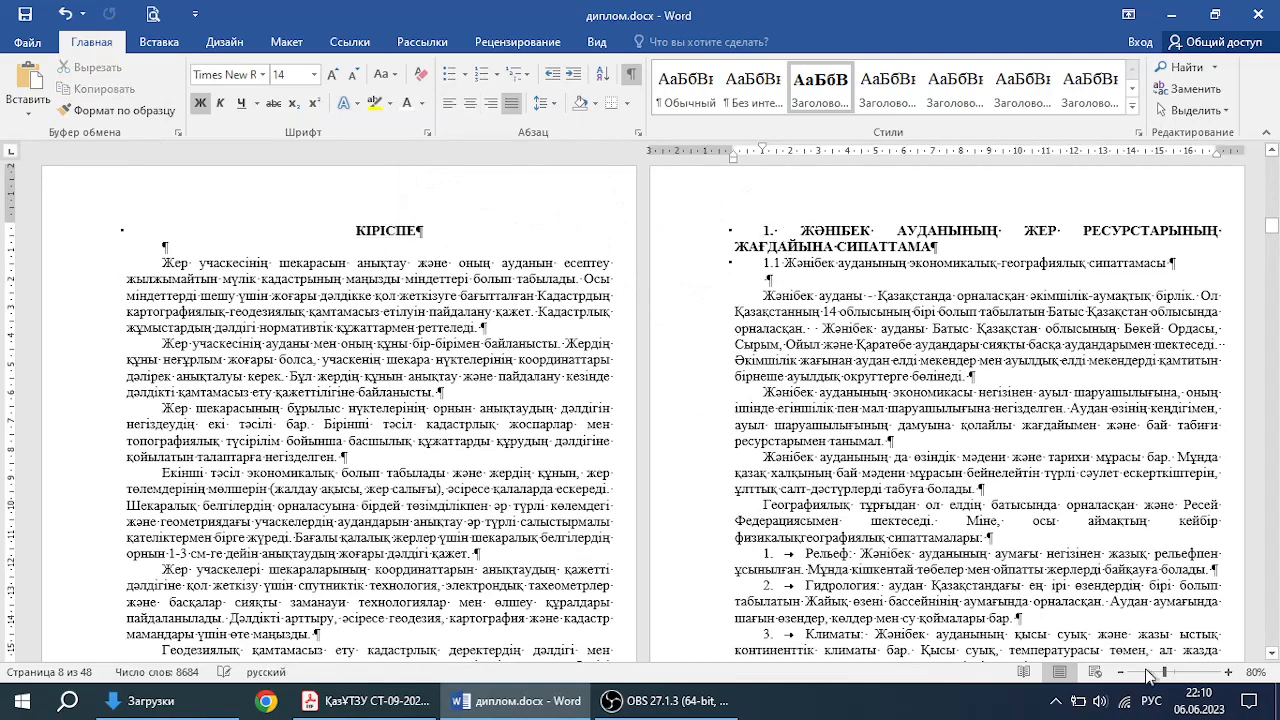
pyautogui.click(1229, 672)
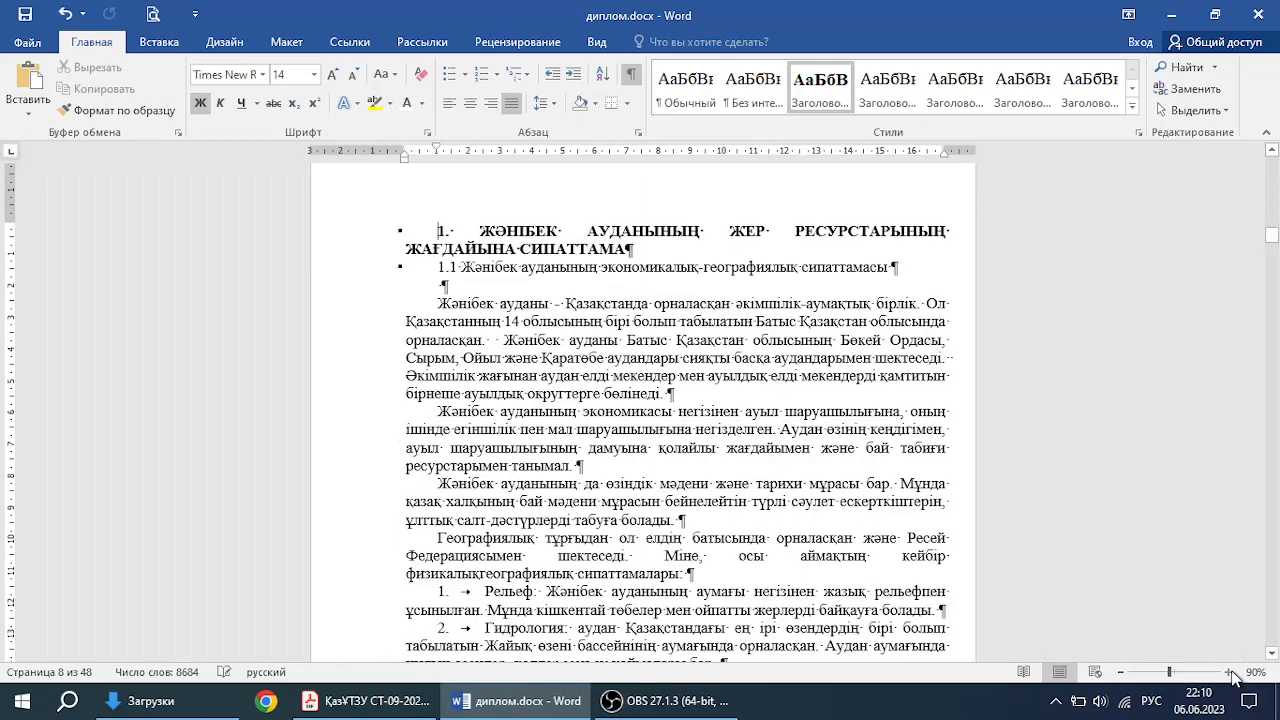
pyautogui.click(1229, 672)
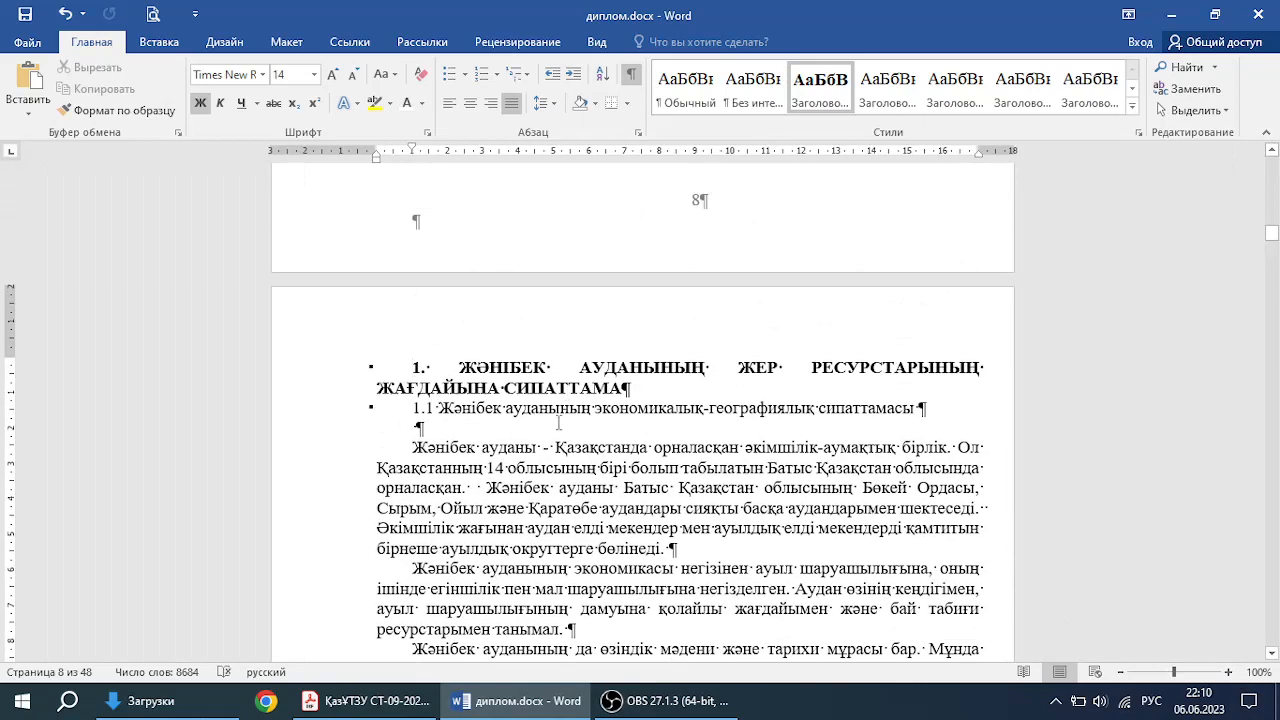
pyautogui.scroll(-1, 560, 420)
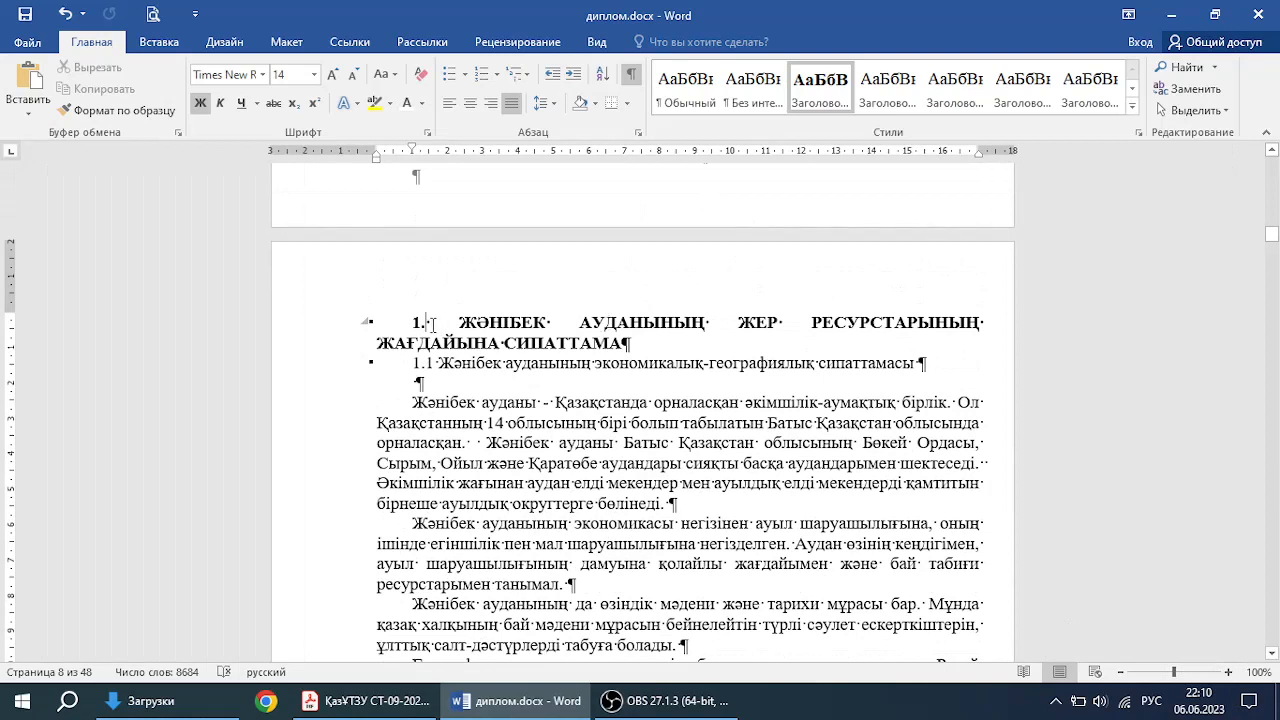
pyautogui.moveTo(428, 325); pyautogui.dragTo(420, 325)
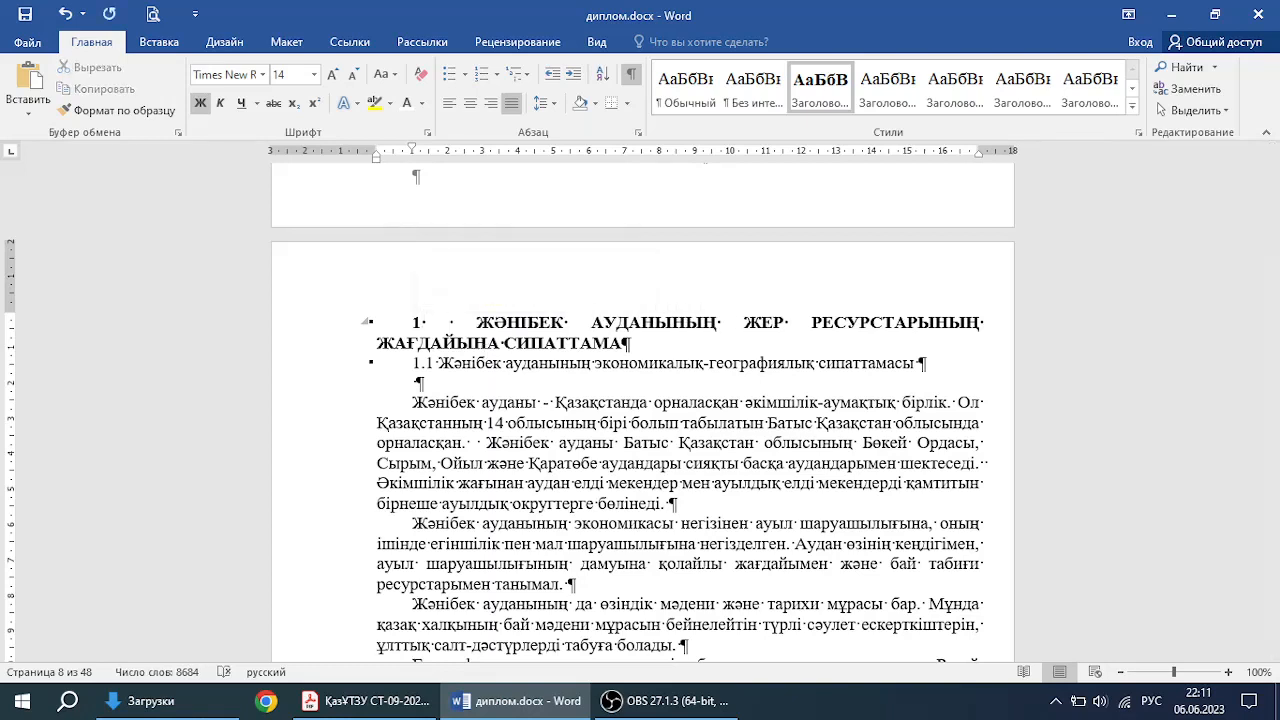
pyautogui.press('BackSpace')
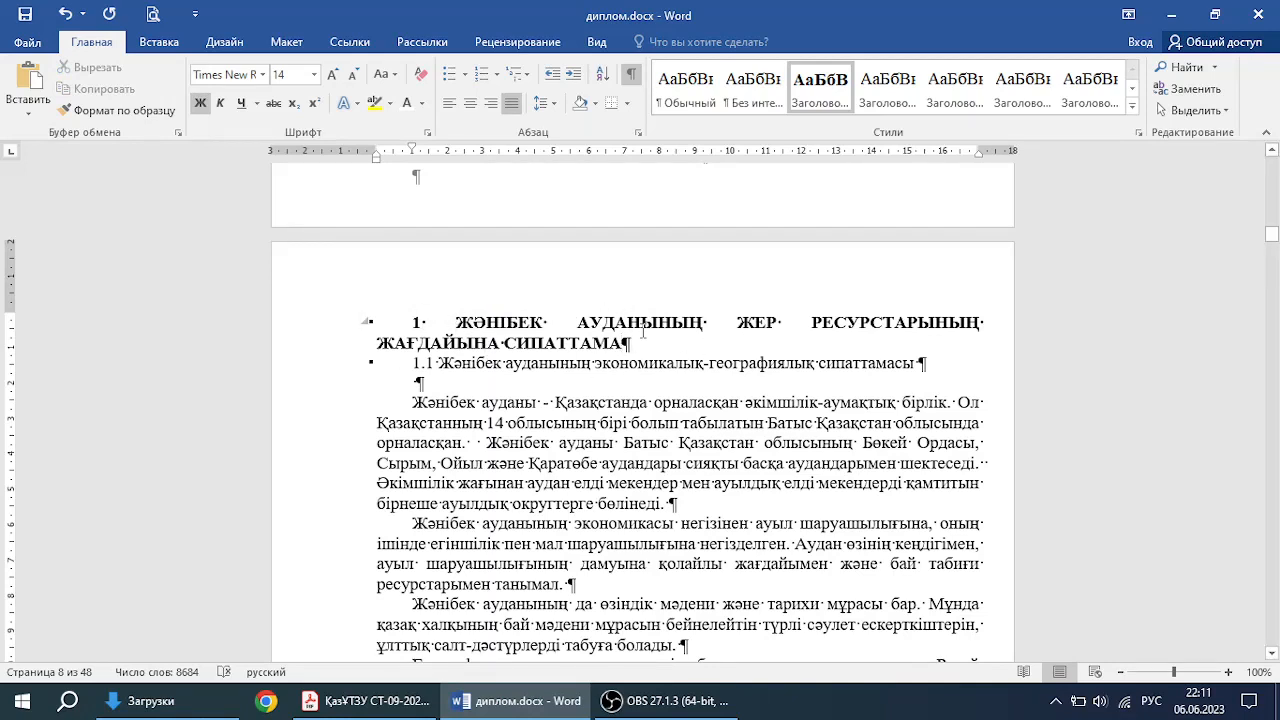
pyautogui.press('Return')
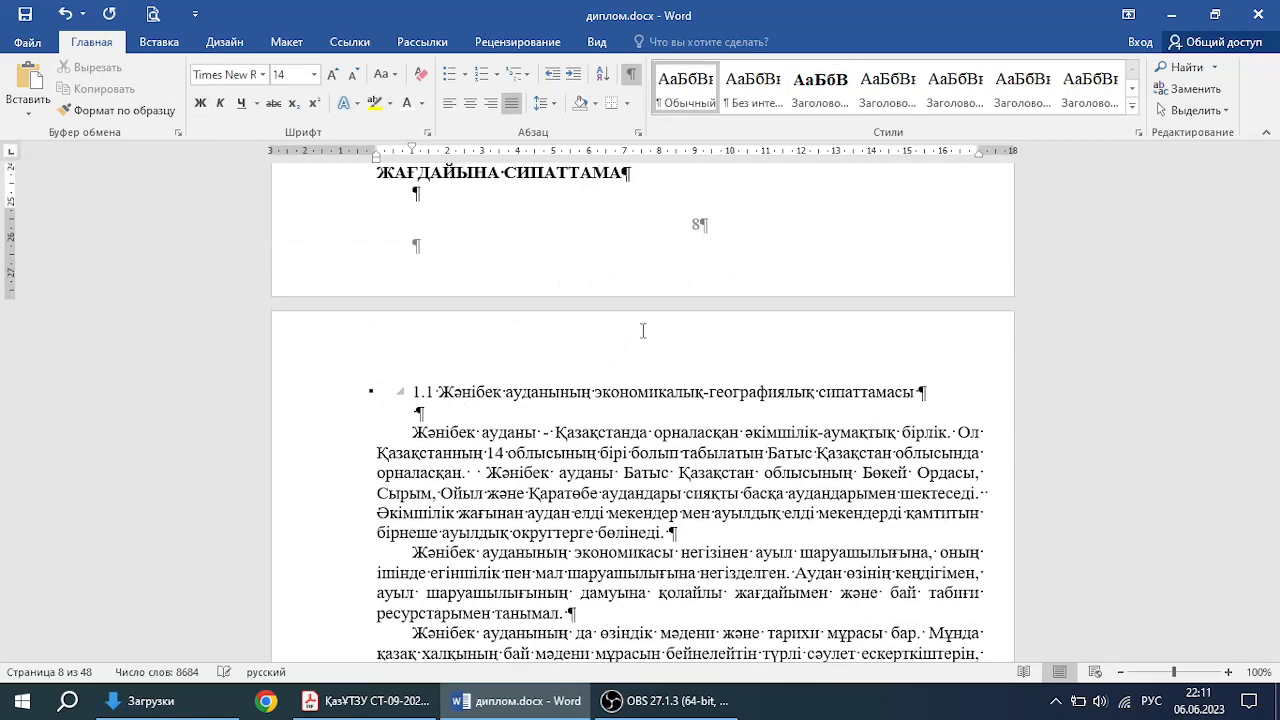
# Step: Insert a page break before the first chapter heading so that it starts on a new page
pyautogui.scroll(4, 643, 331)
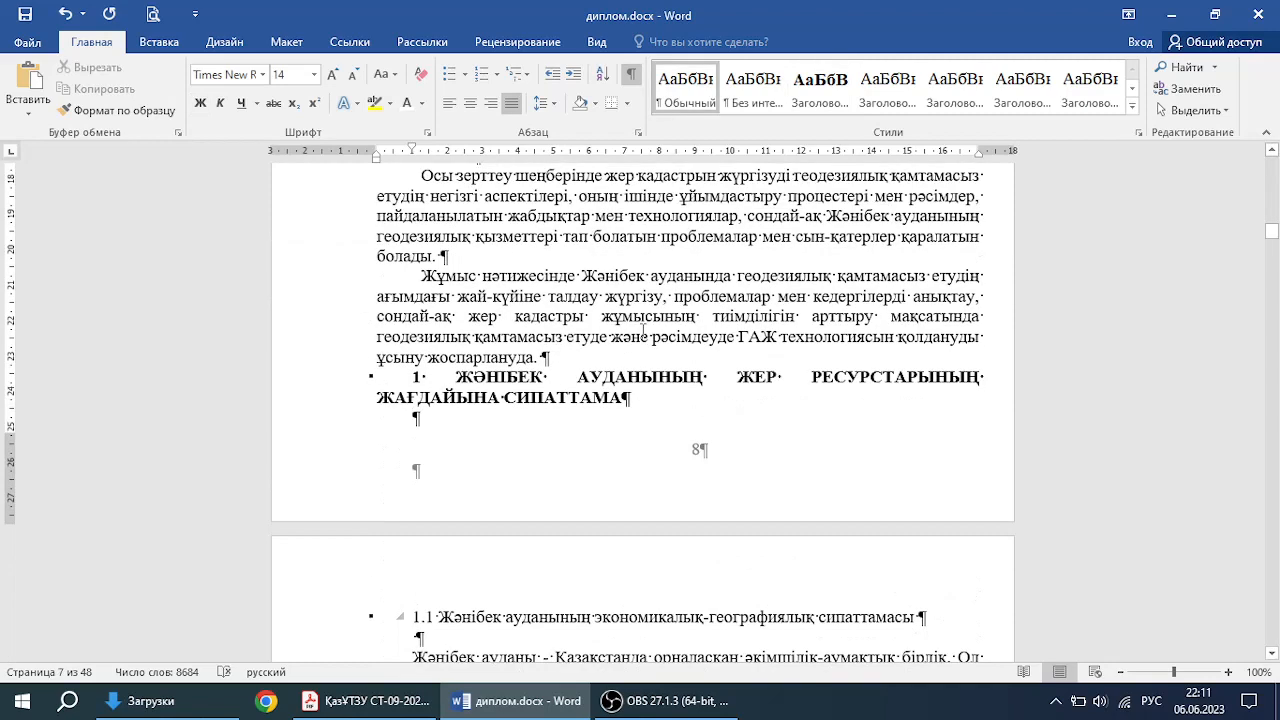
pyautogui.click(416, 380)
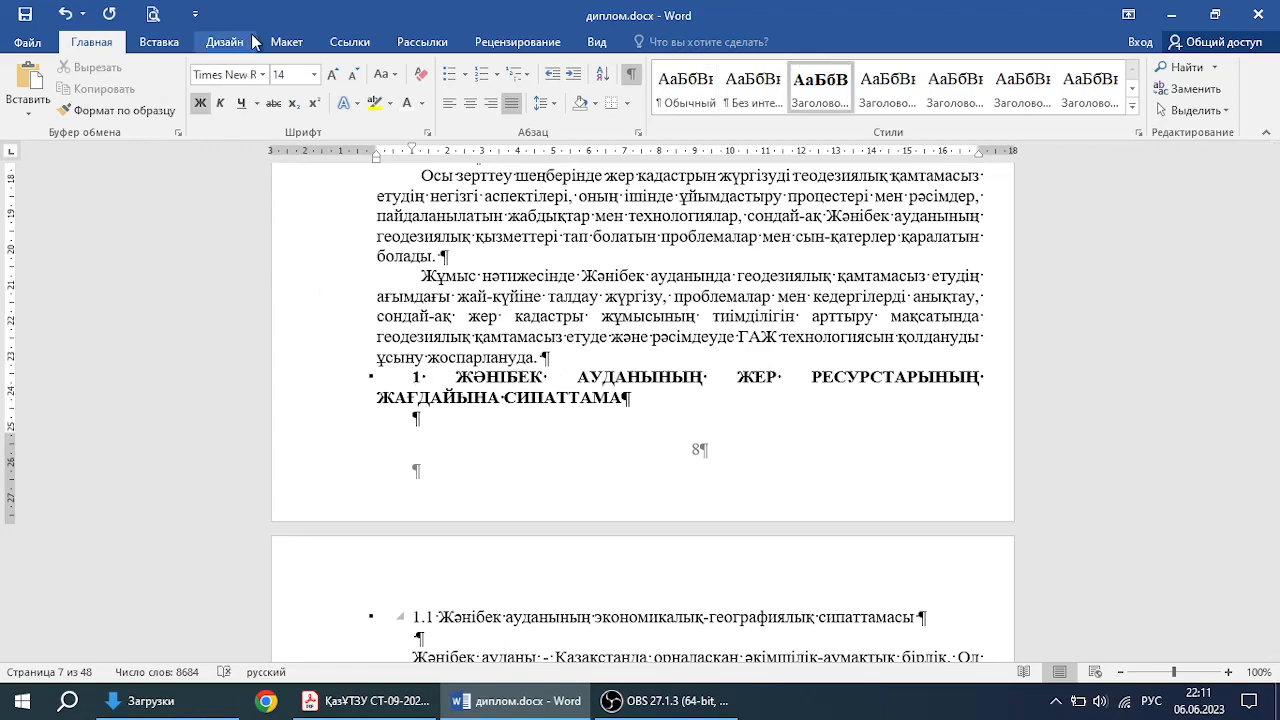
pyautogui.click(286, 44)
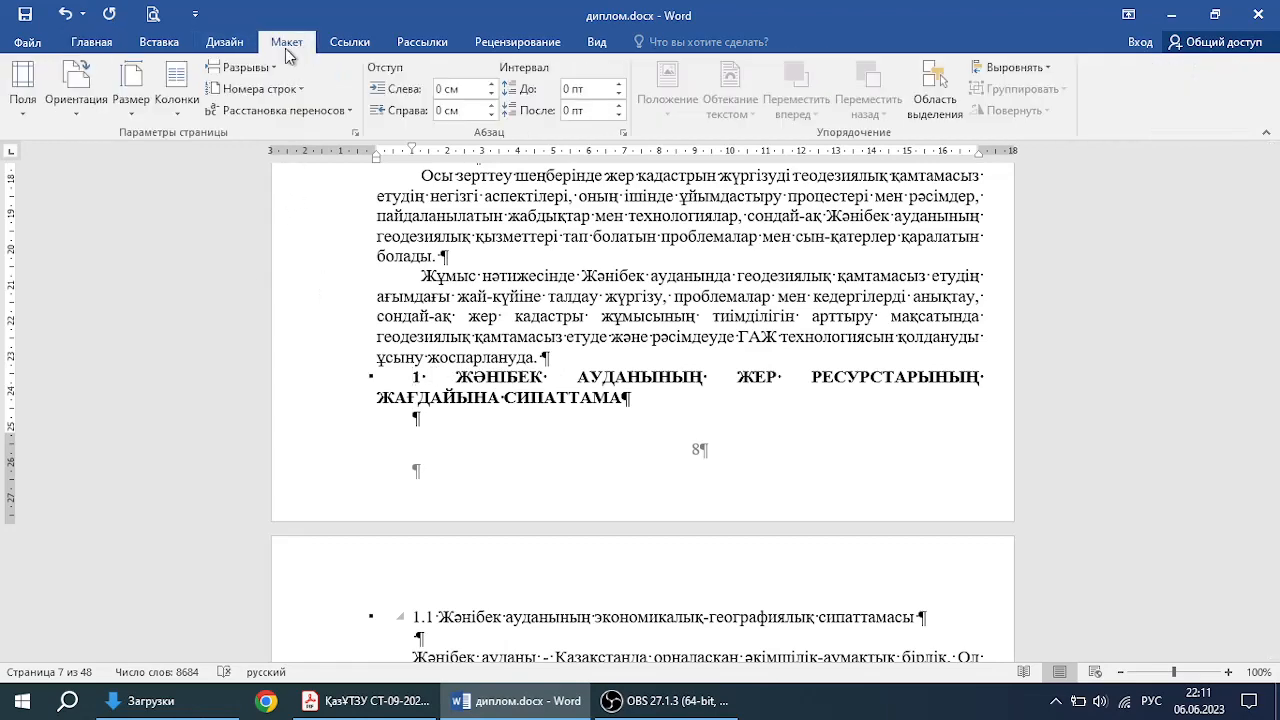
pyautogui.click(248, 67)
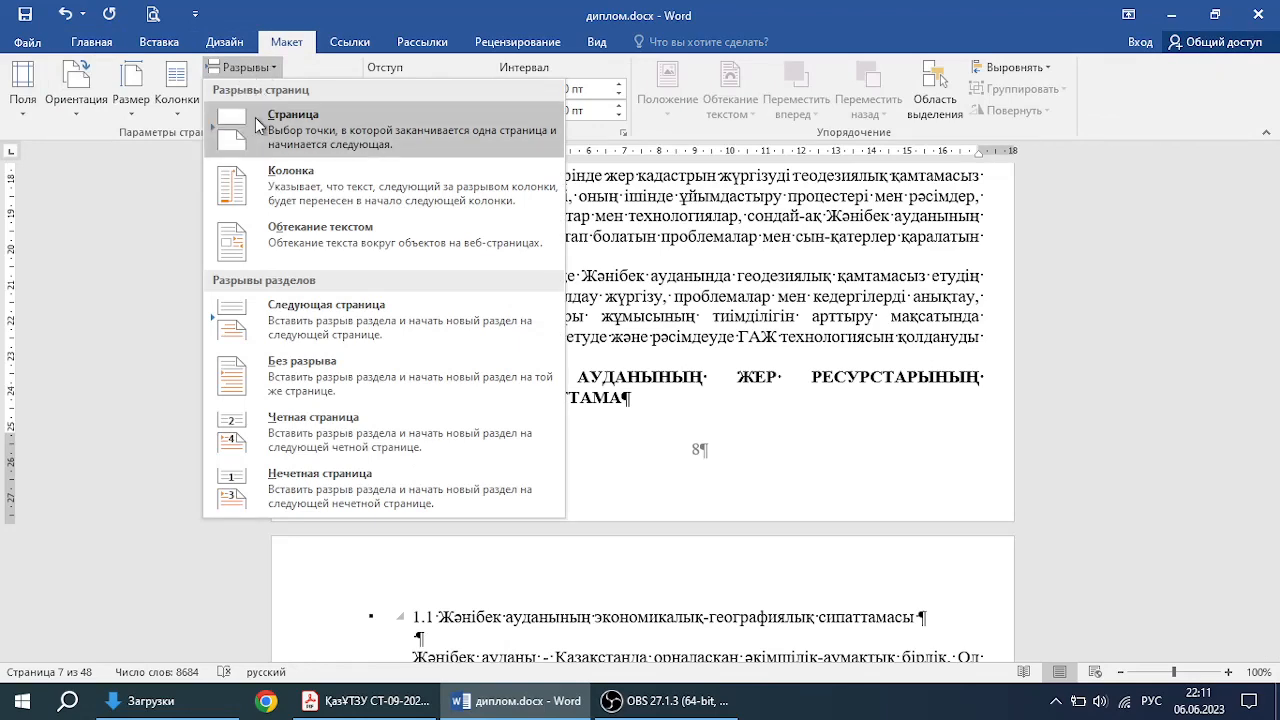
pyautogui.click(290, 122)
pyautogui.scroll(-4, 430, 452)
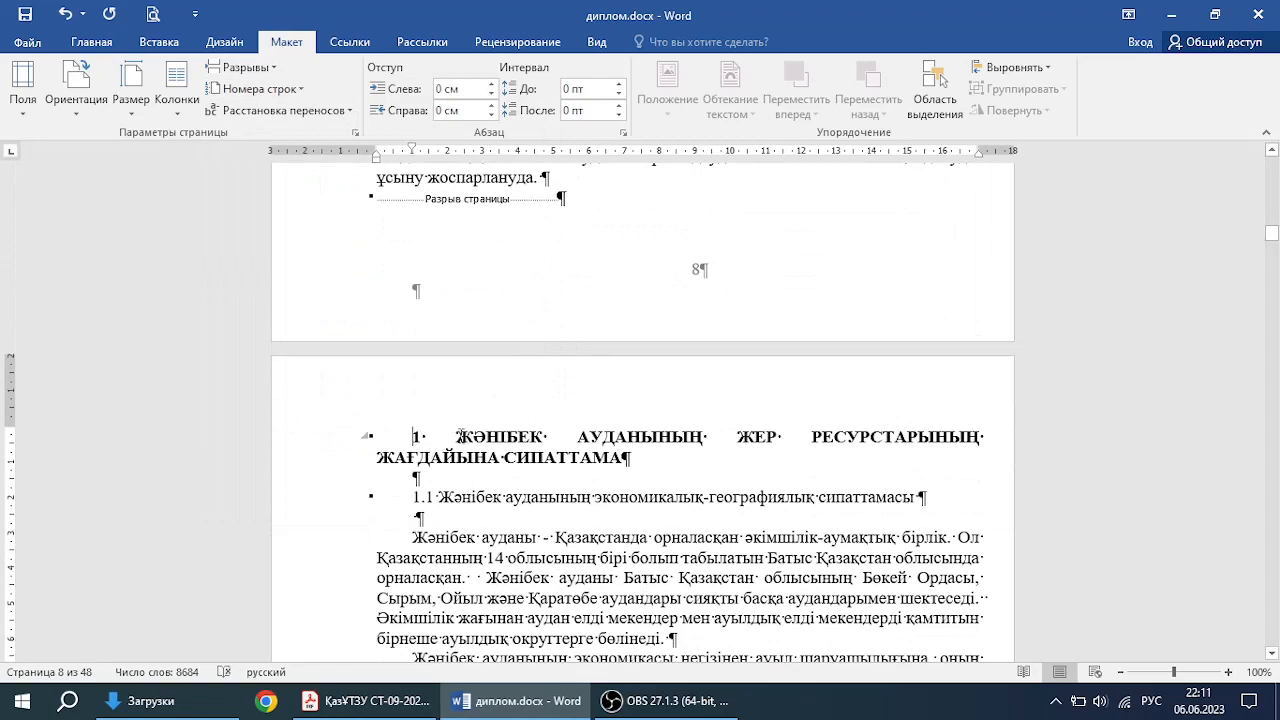
# Step: Change the case of the first chapter heading's text after its number to Как в предложениях
pyautogui.moveTo(456, 437); pyautogui.dragTo(546, 437)
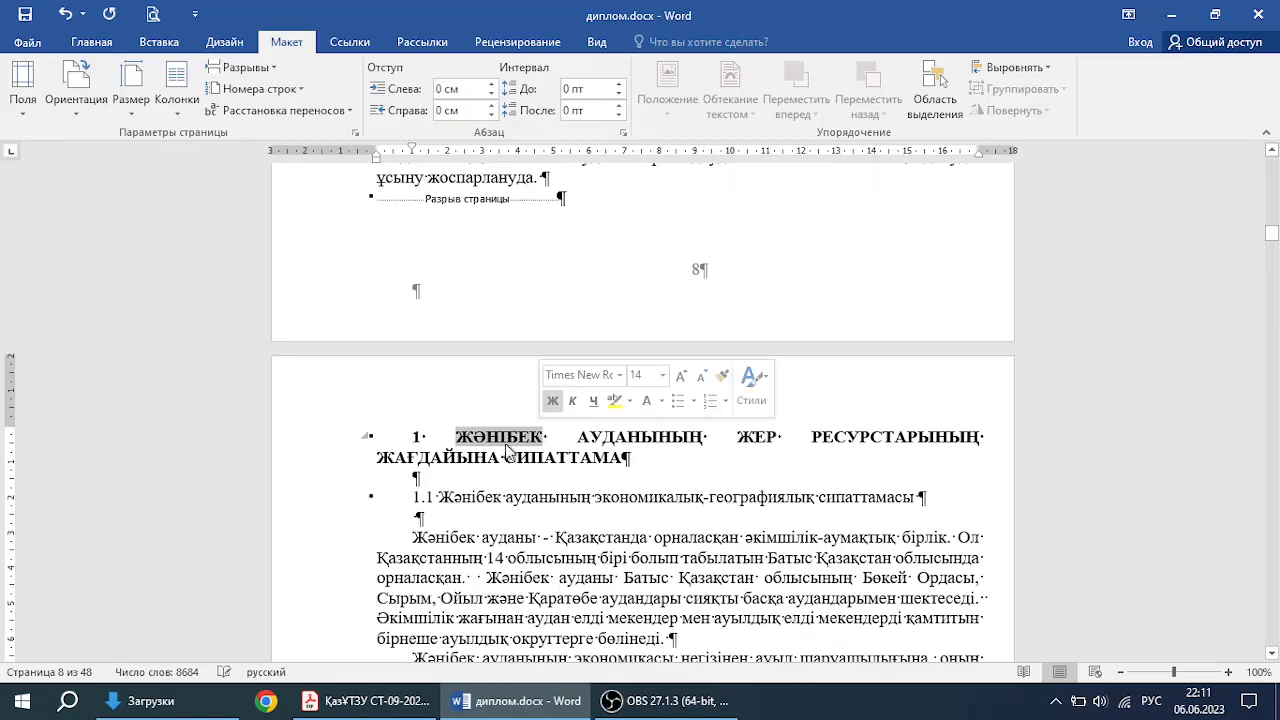
pyautogui.click(470, 441)
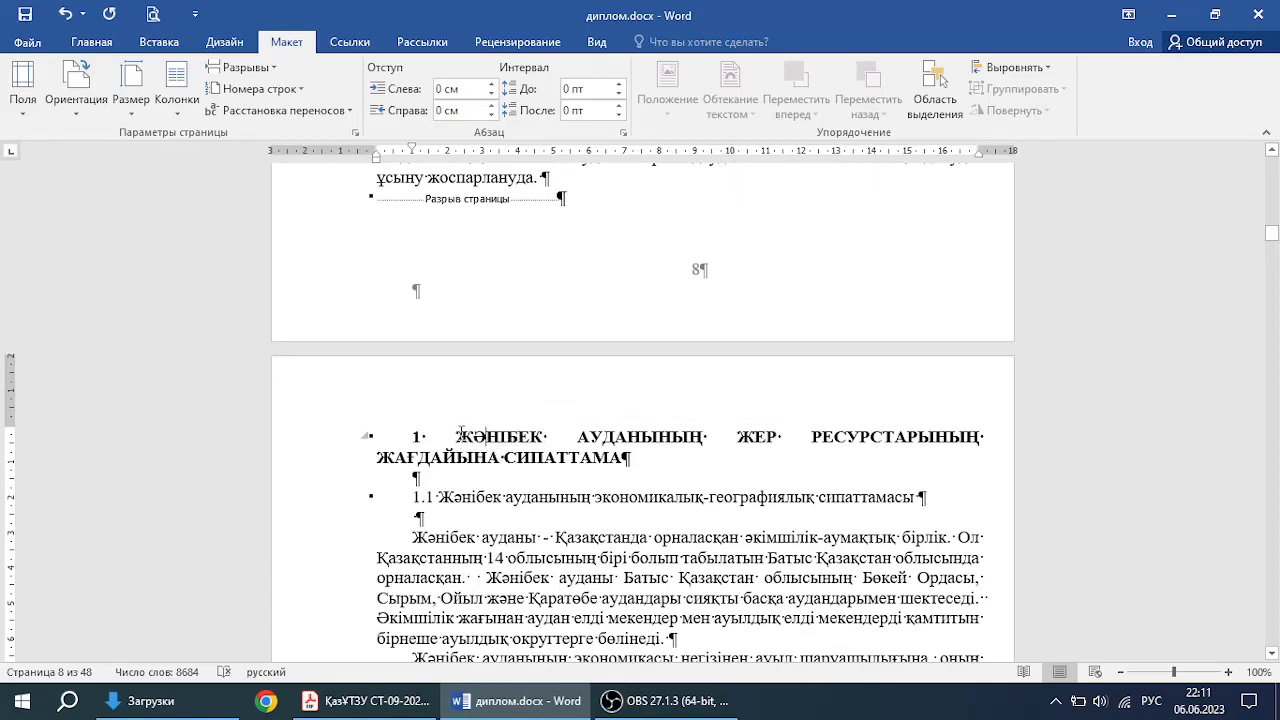
pyautogui.moveTo(459, 432); pyautogui.dragTo(619, 453)
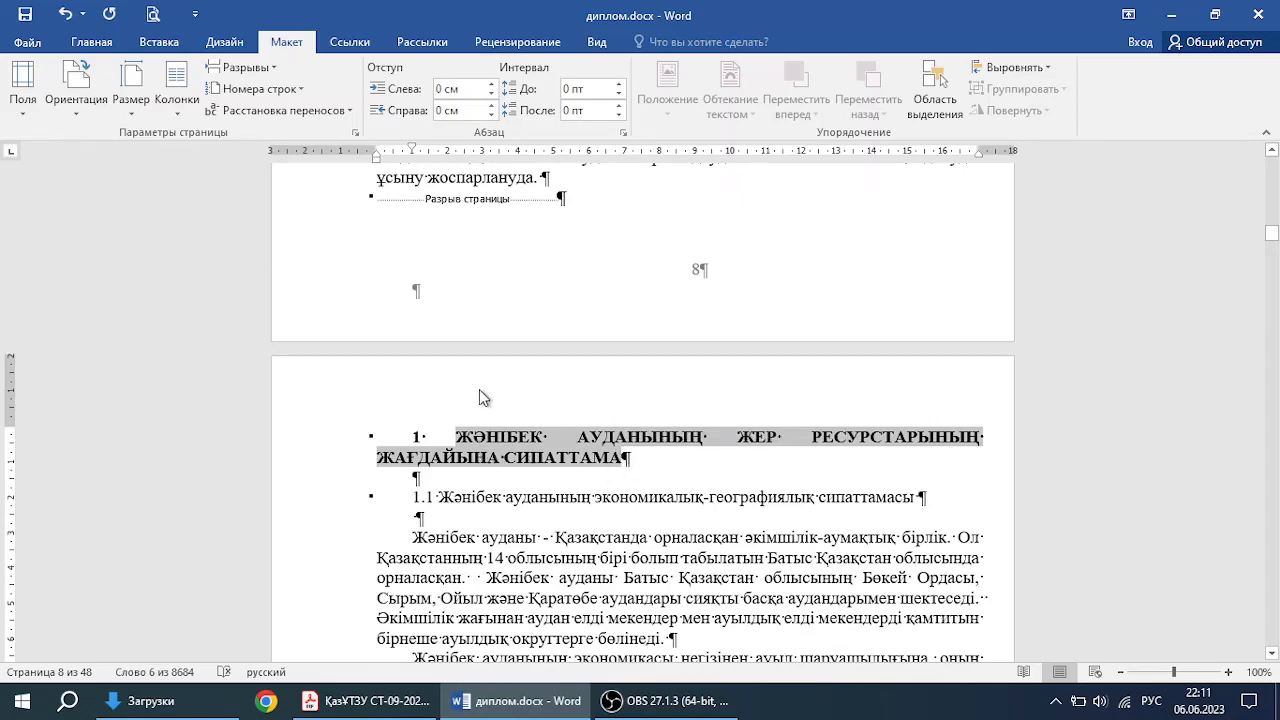
pyautogui.click(112, 46)
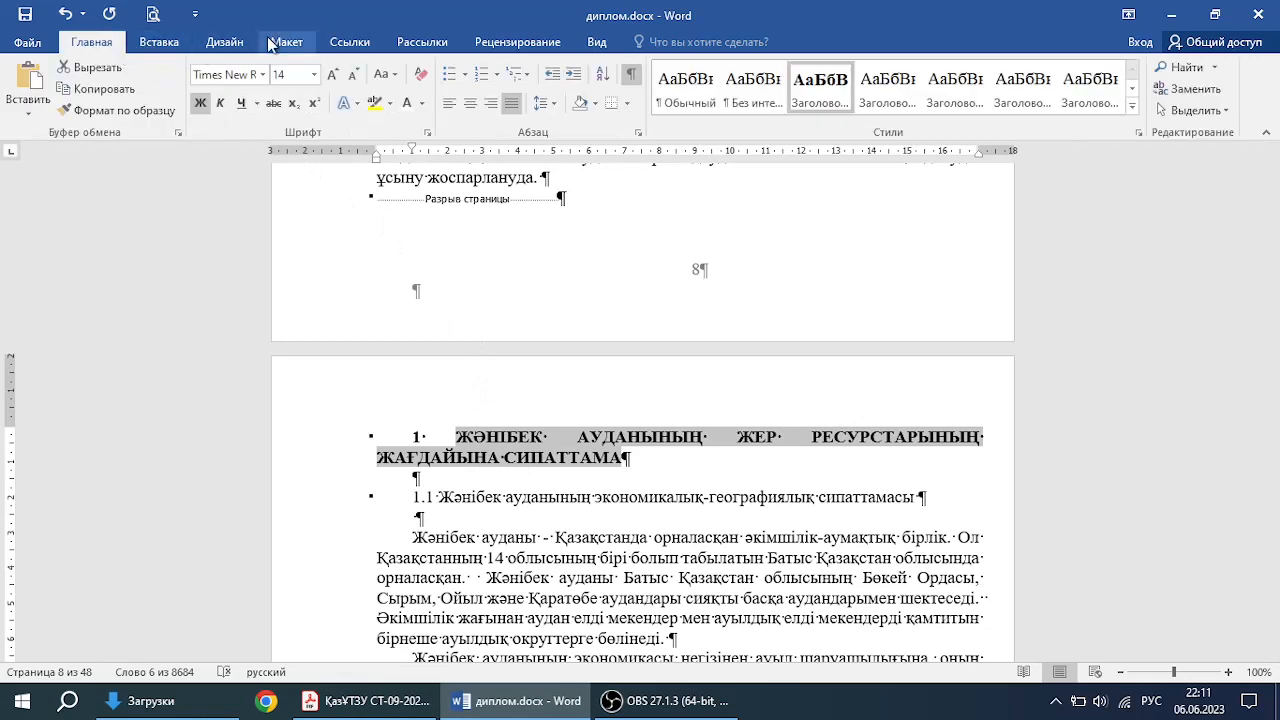
pyautogui.click(395, 76)
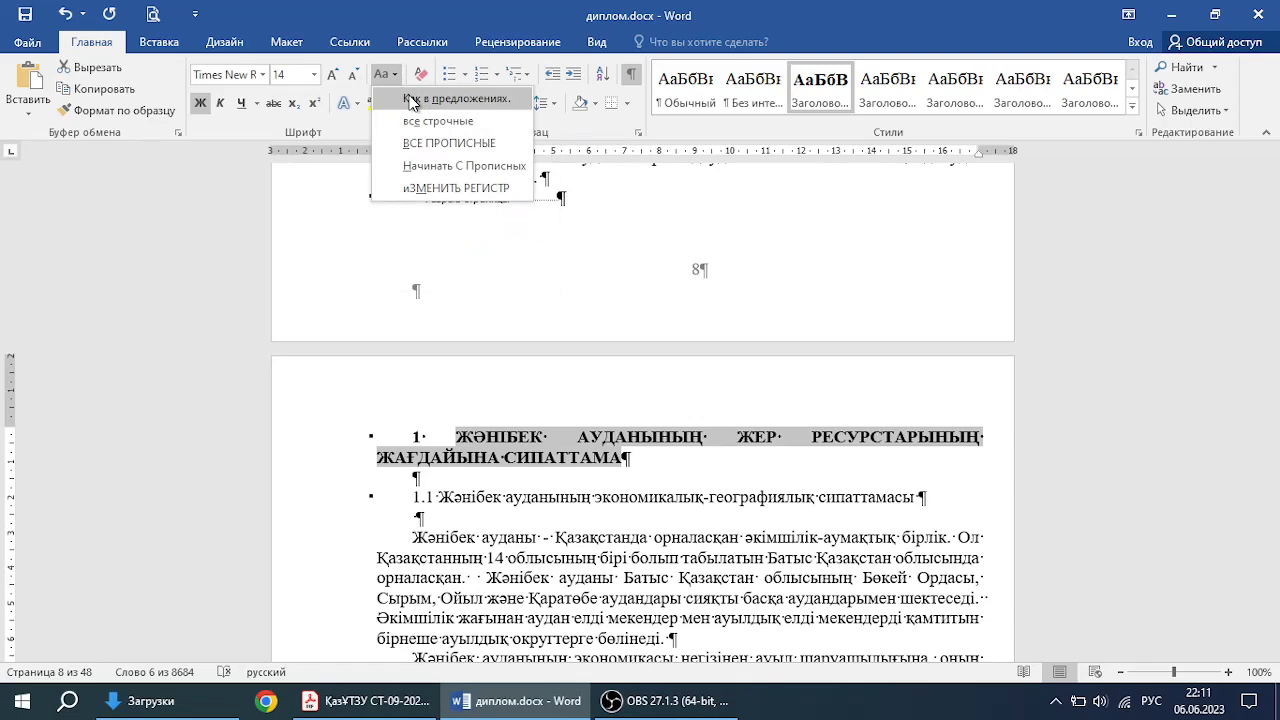
pyautogui.click(413, 101)
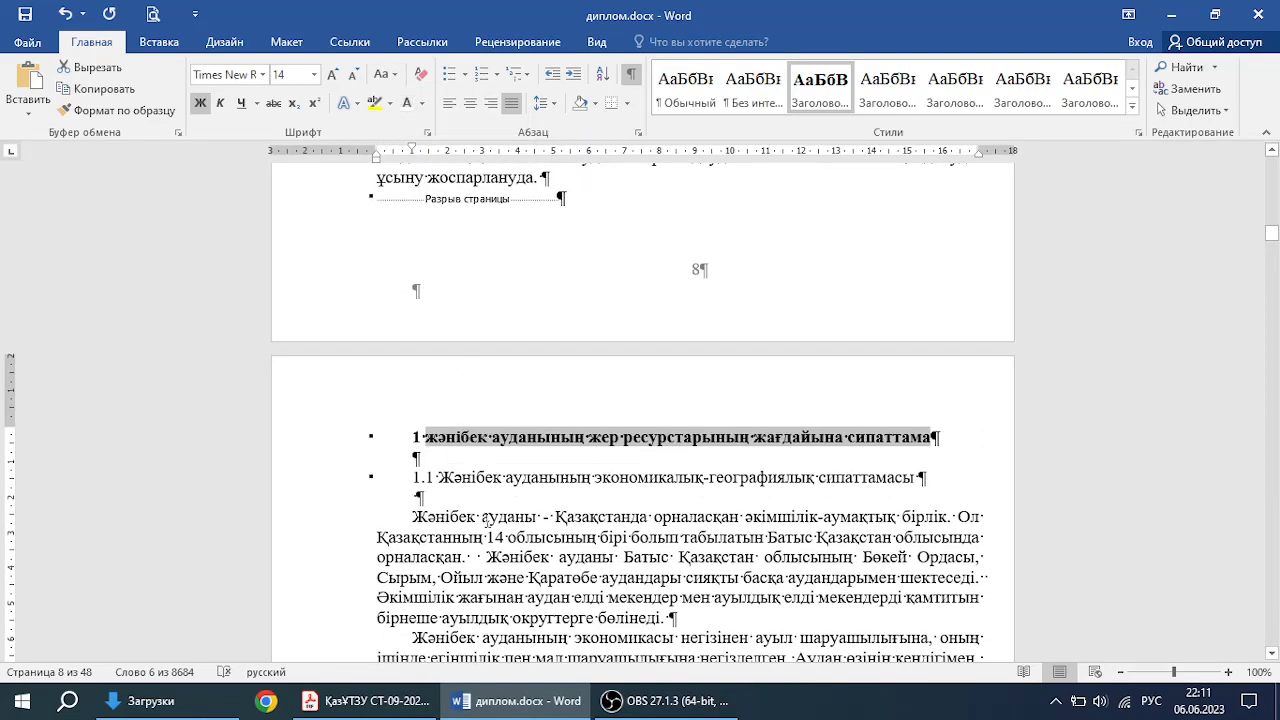
# Step: Capitalize the first letter of Жәнібек in the chapter 1 heading using the Начинать С Прописных case option
pyautogui.click(502, 497)
pyautogui.doubleClick(468, 437)
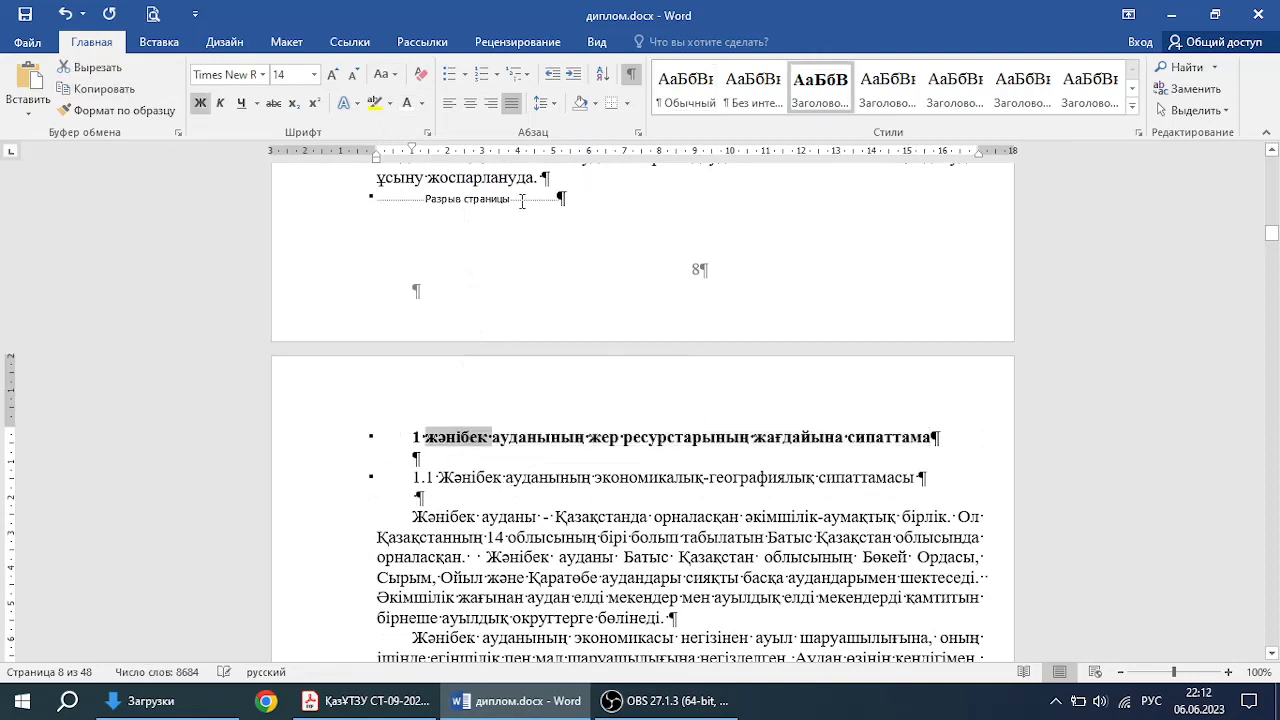
pyautogui.click(385, 75)
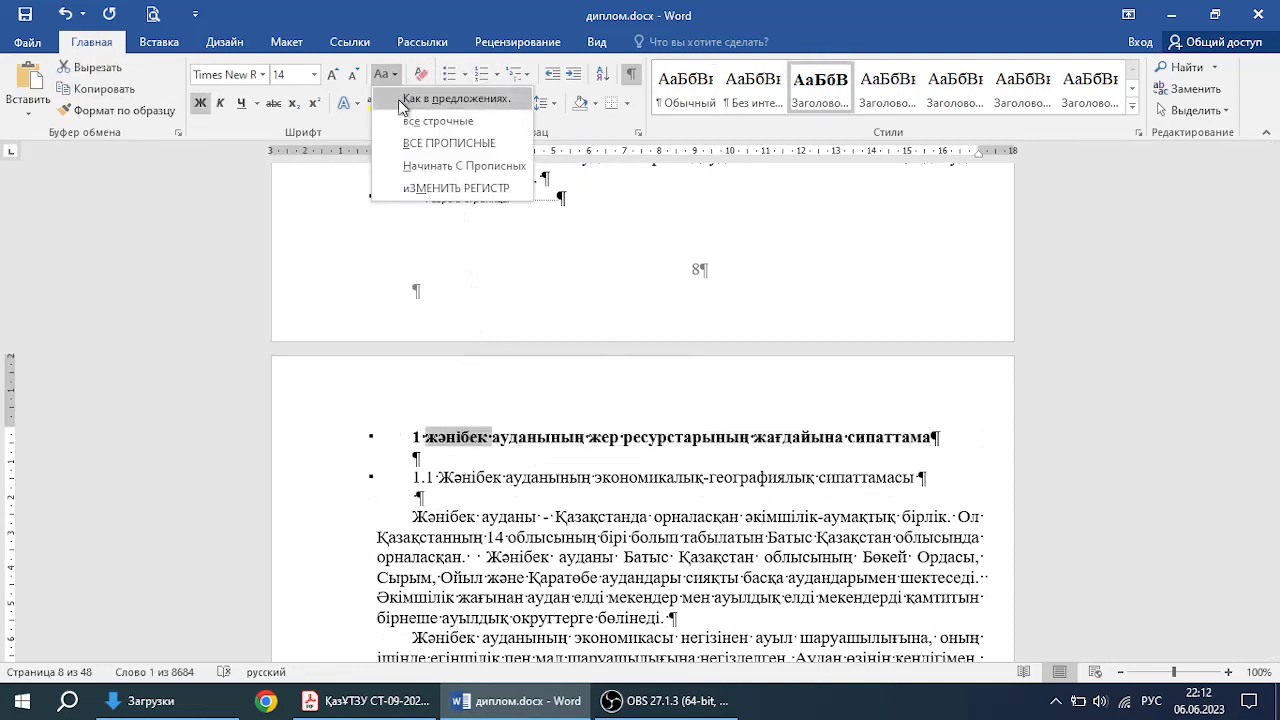
pyautogui.click(402, 101)
pyautogui.click(386, 75)
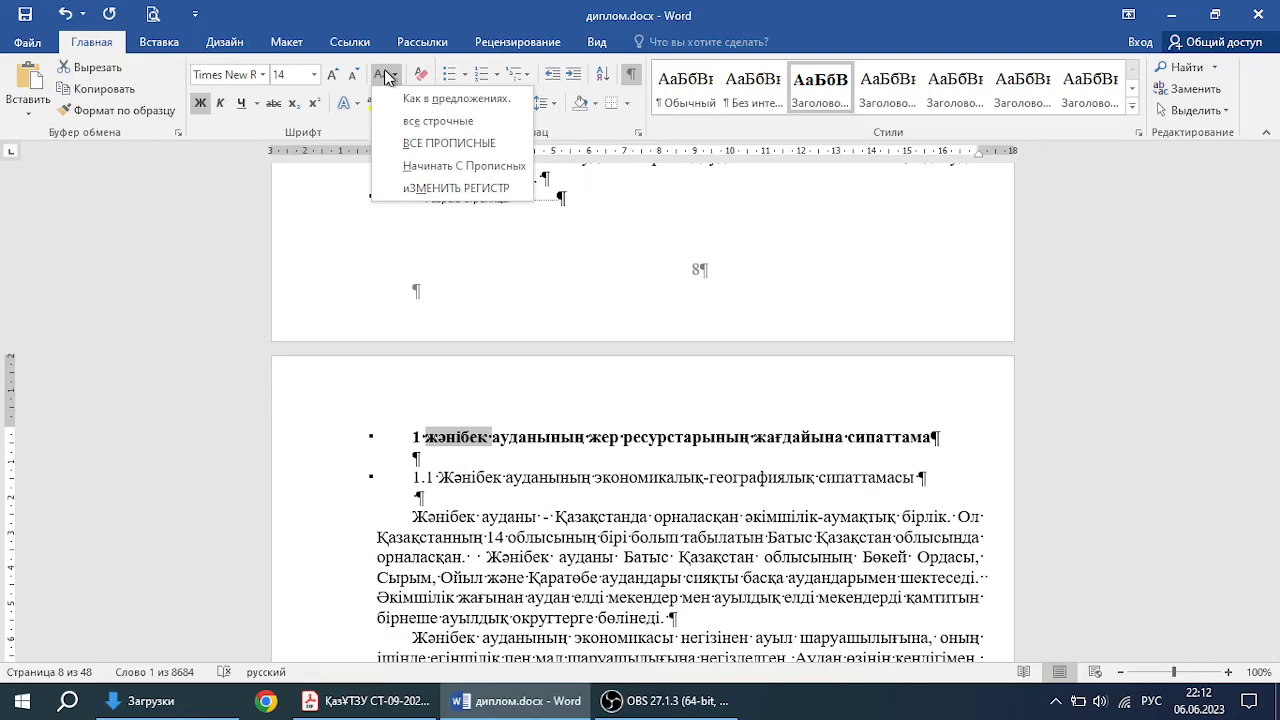
pyautogui.click(425, 166)
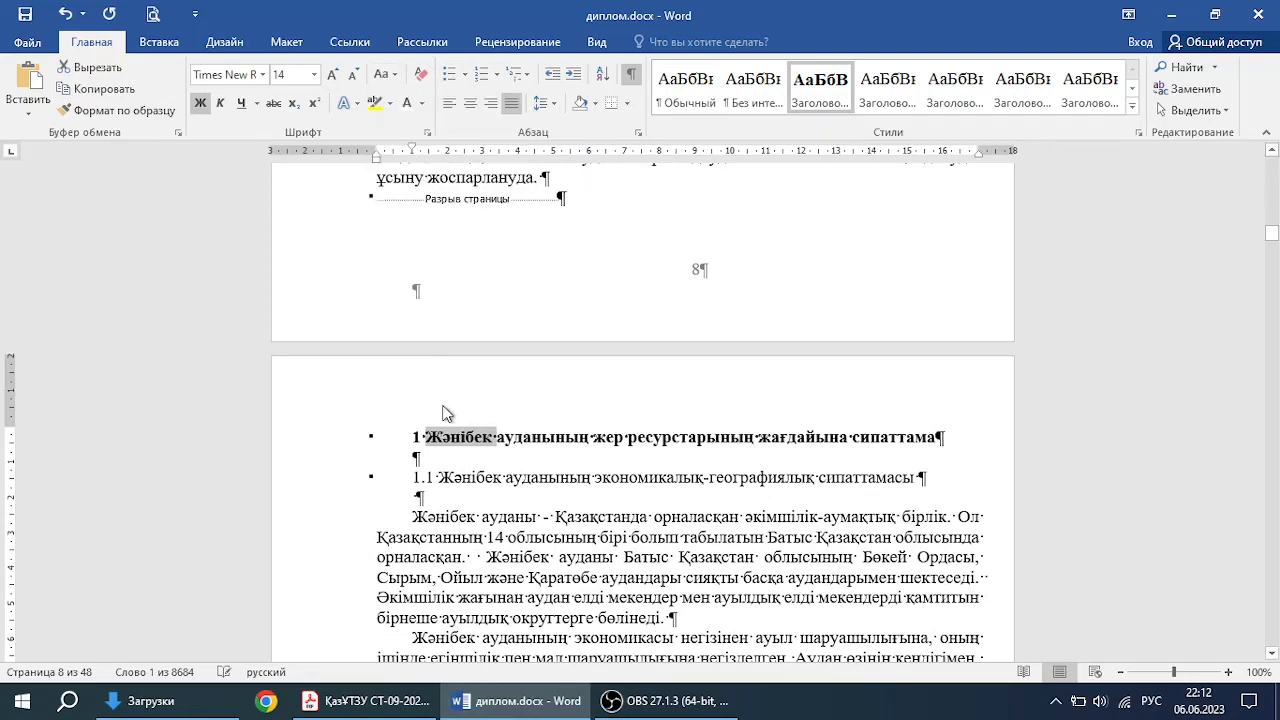
pyautogui.click(385, 75)
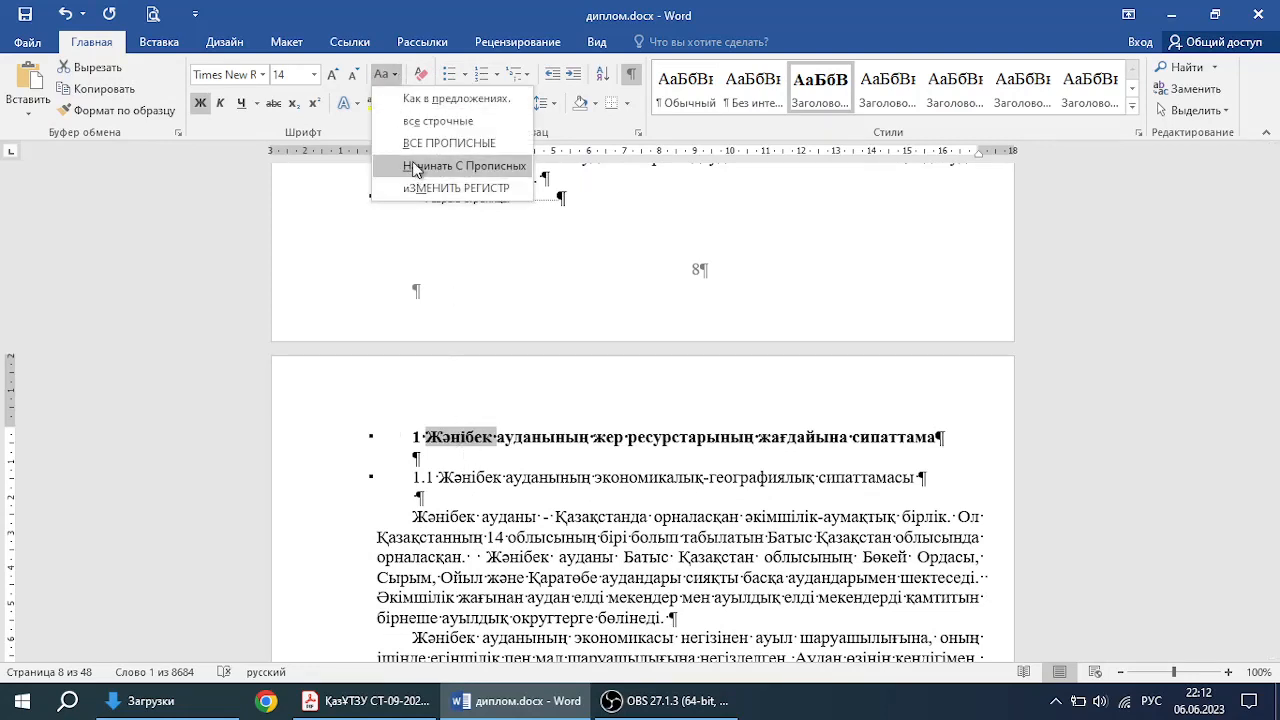
pyautogui.click(430, 166)
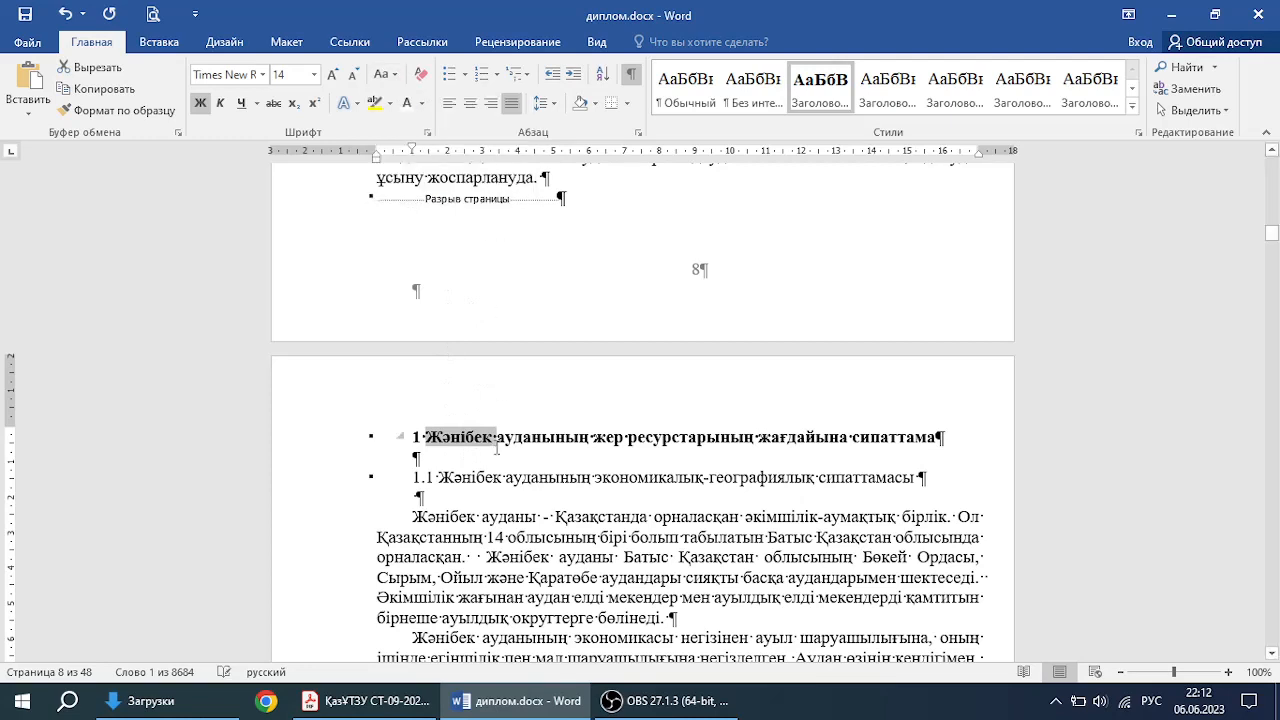
# Step: Check which styles are assigned to the chapter 1 heading and the 1.1 subheading
pyautogui.click(532, 436)
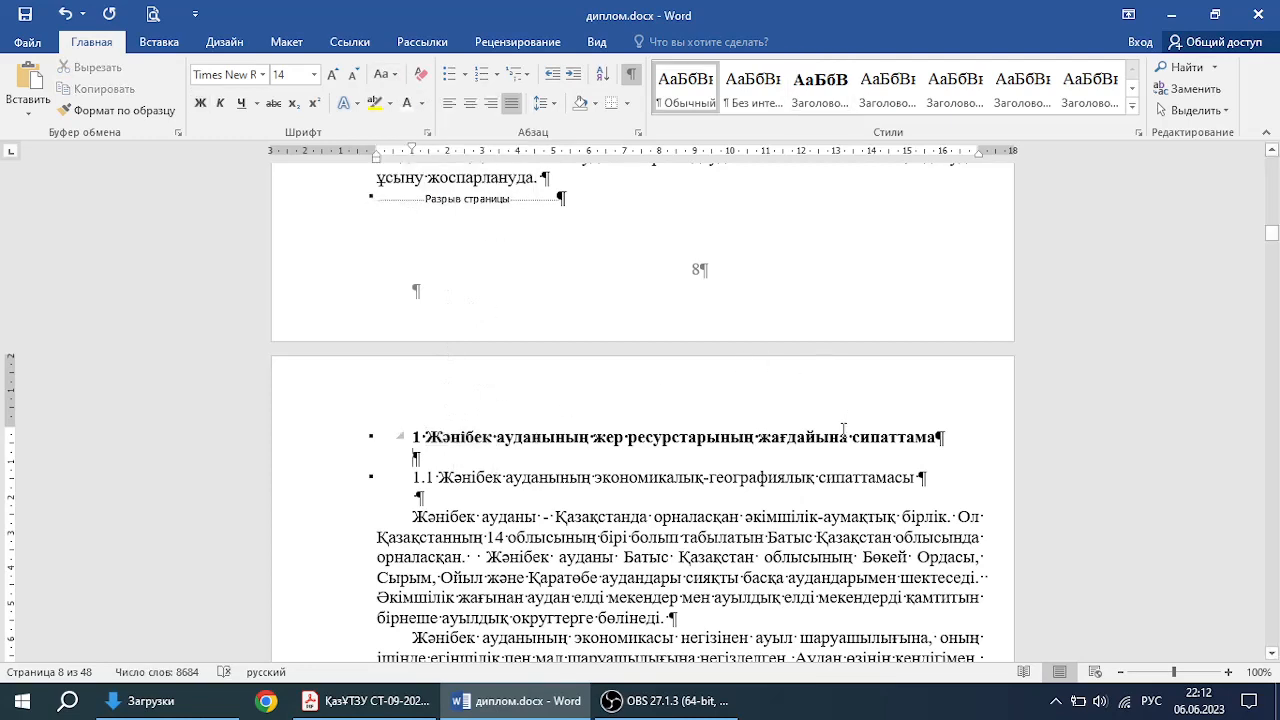
pyautogui.tripleClick(447, 440)
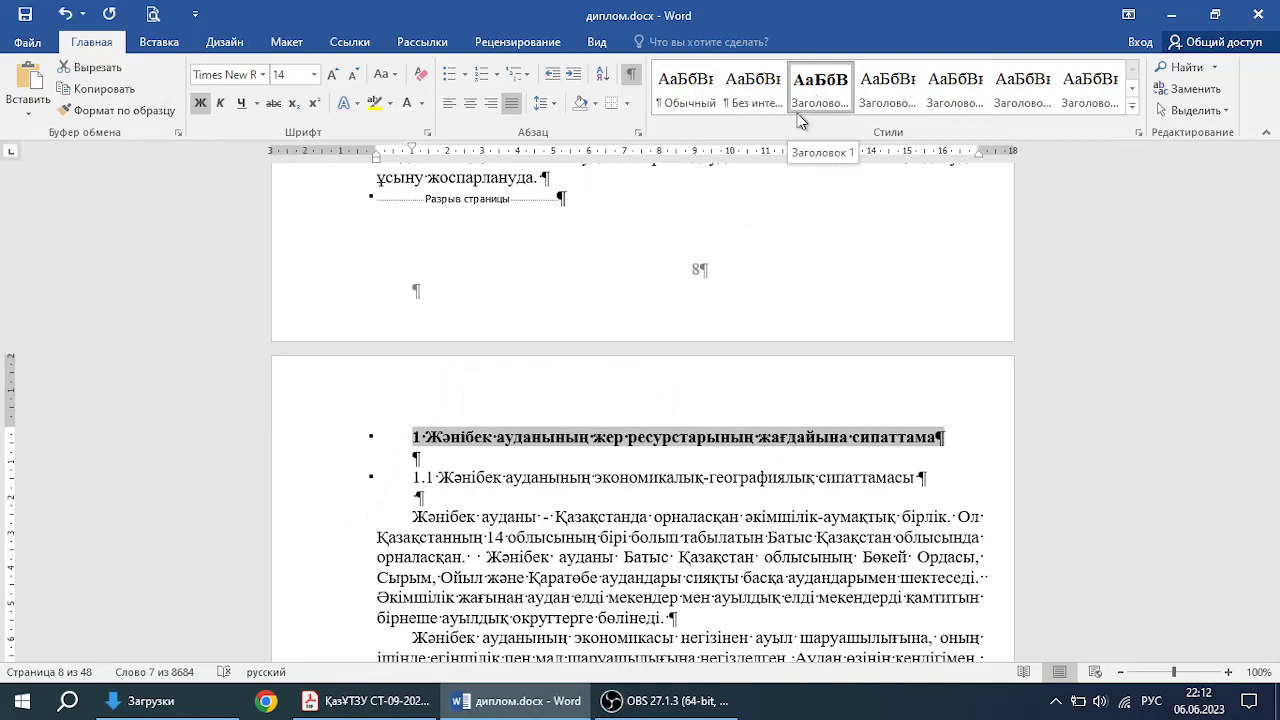
pyautogui.click(430, 477)
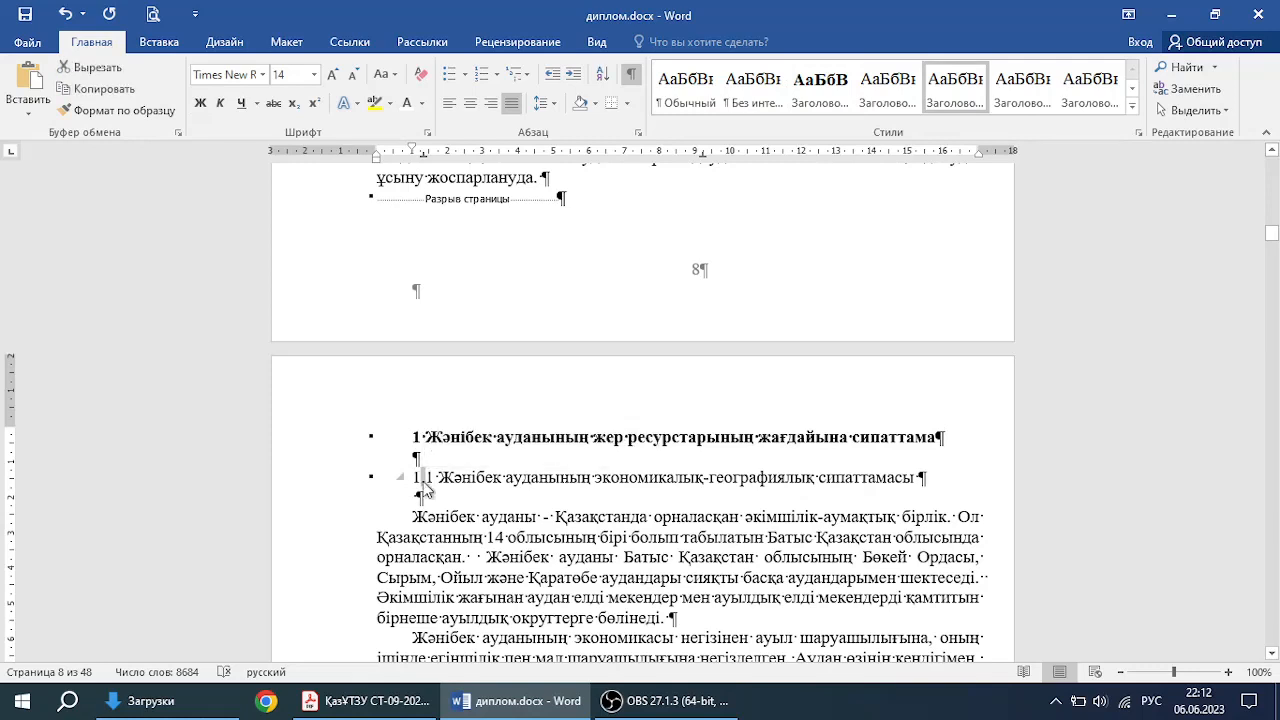
# Step: Make the entire 1.1 subheading bold, number included, to match the chapter 1 heading above it
pyautogui.tripleClick(425, 478)
pyautogui.click(435, 443)
pyautogui.click(455, 478)
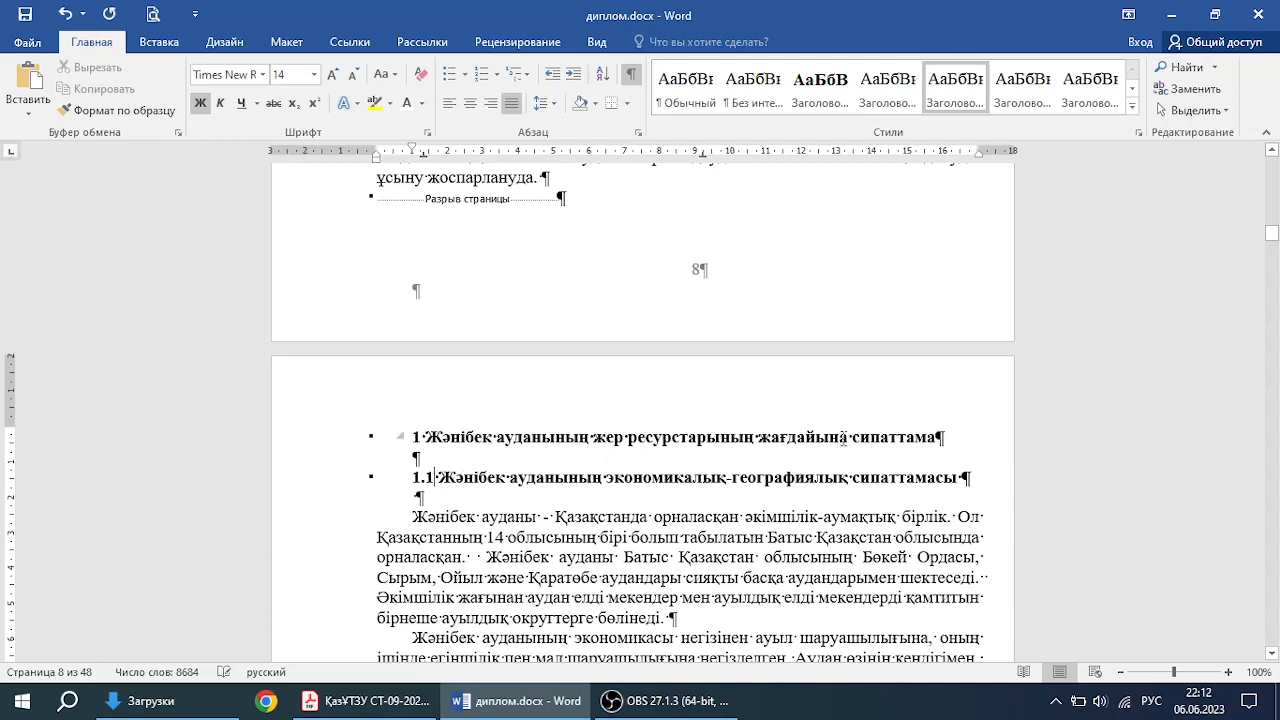
pyautogui.click(435, 493)
# Step: Set the first-line indent to 1,25 cm for everything from the chapter 1 heading up to the 1.2 subheading
pyautogui.scroll(-5, 478, 483)
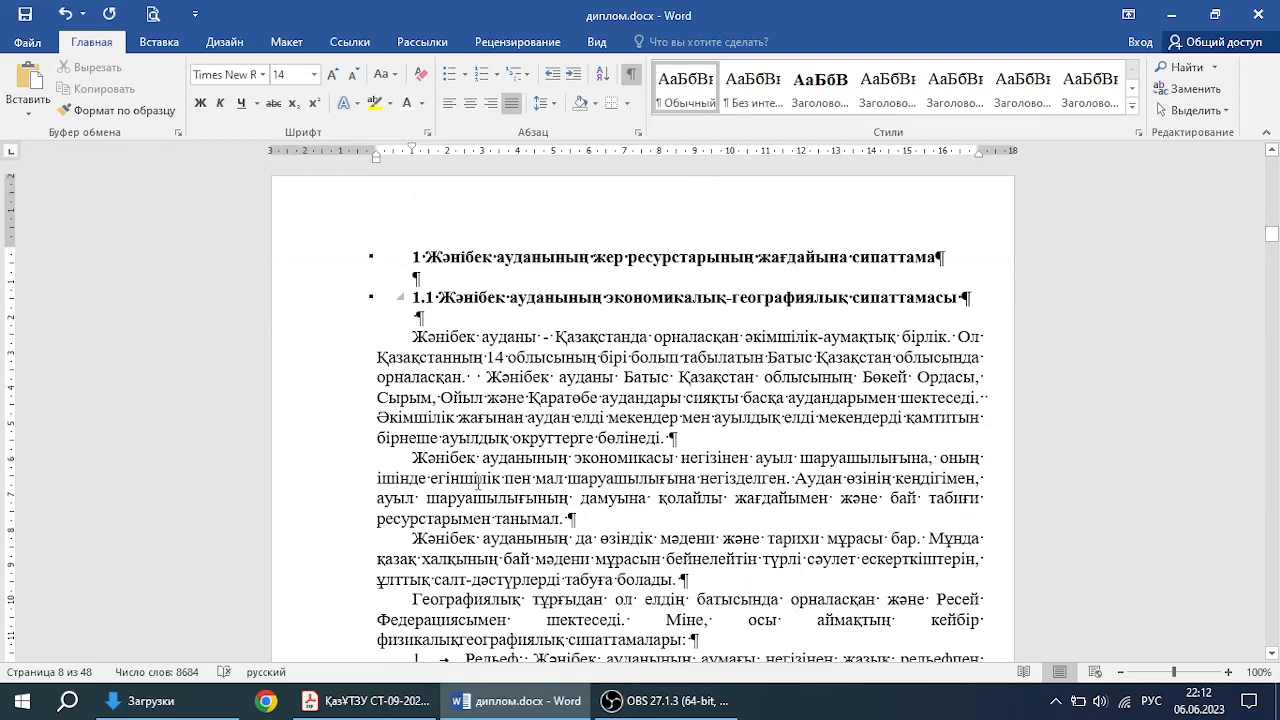
pyautogui.scroll(3, 498, 483)
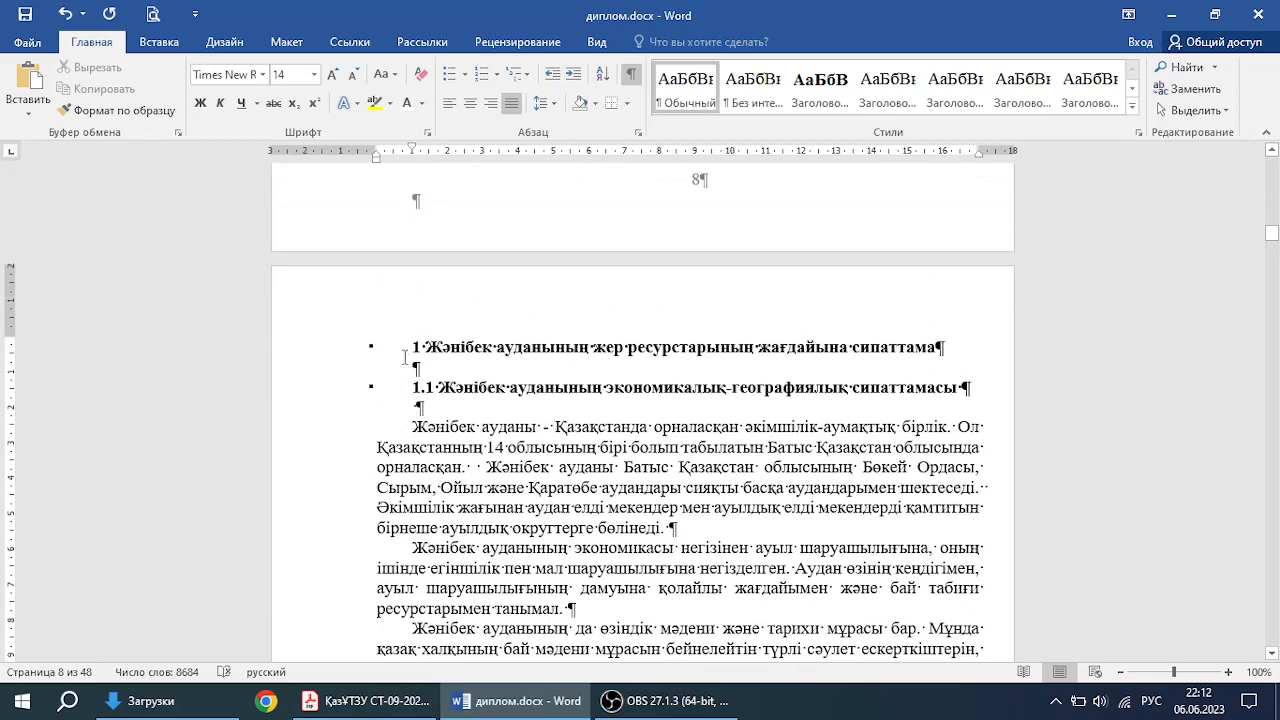
pyautogui.moveTo(418, 348); pyautogui.dragTo(490, 403)
pyautogui.scroll(-18, 496, 402)
pyautogui.scroll(-15, 495, 402)
pyautogui.scroll(-6, 493, 404)
pyautogui.scroll(9, 490, 402)
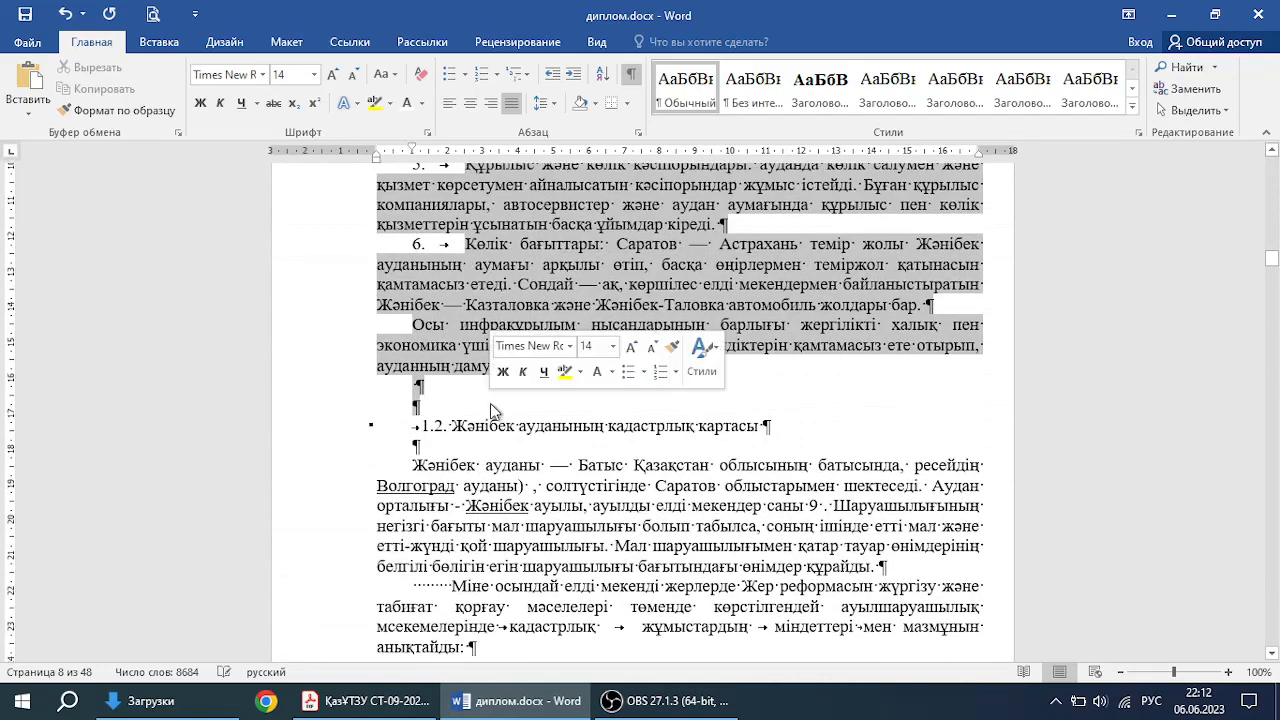
pyautogui.click(638, 132)
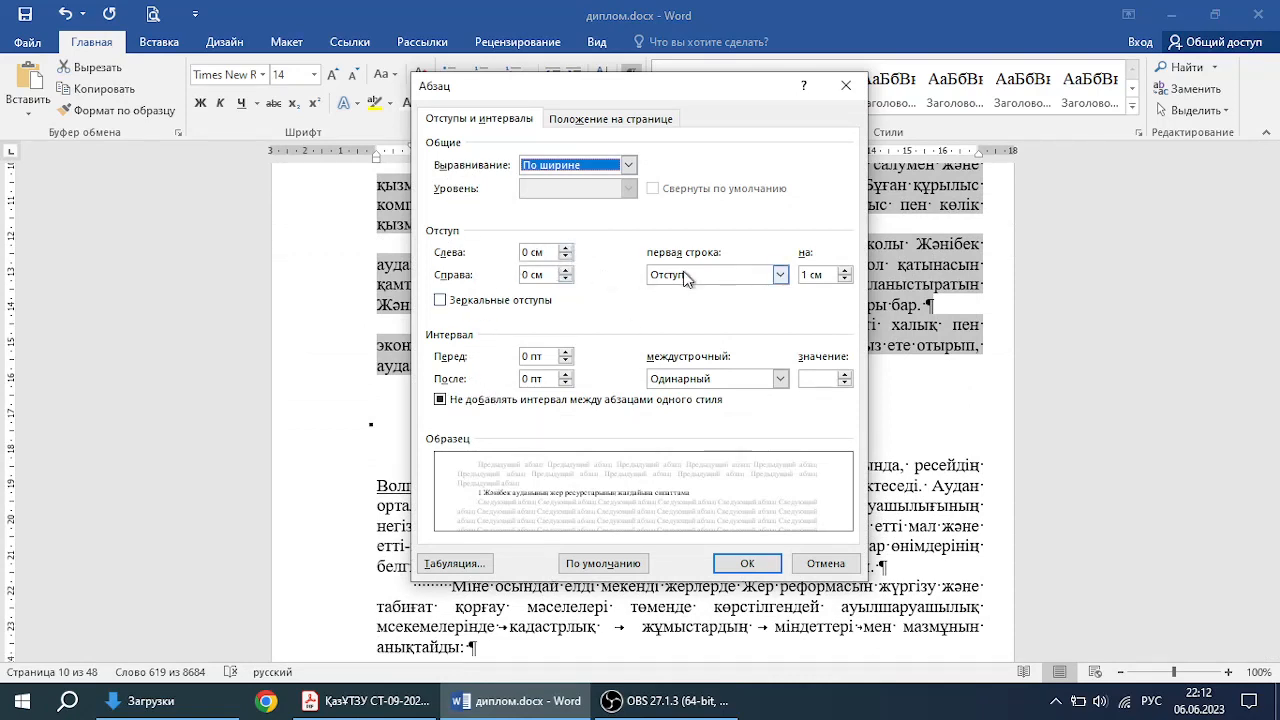
pyautogui.click(820, 274)
pyautogui.write(',')
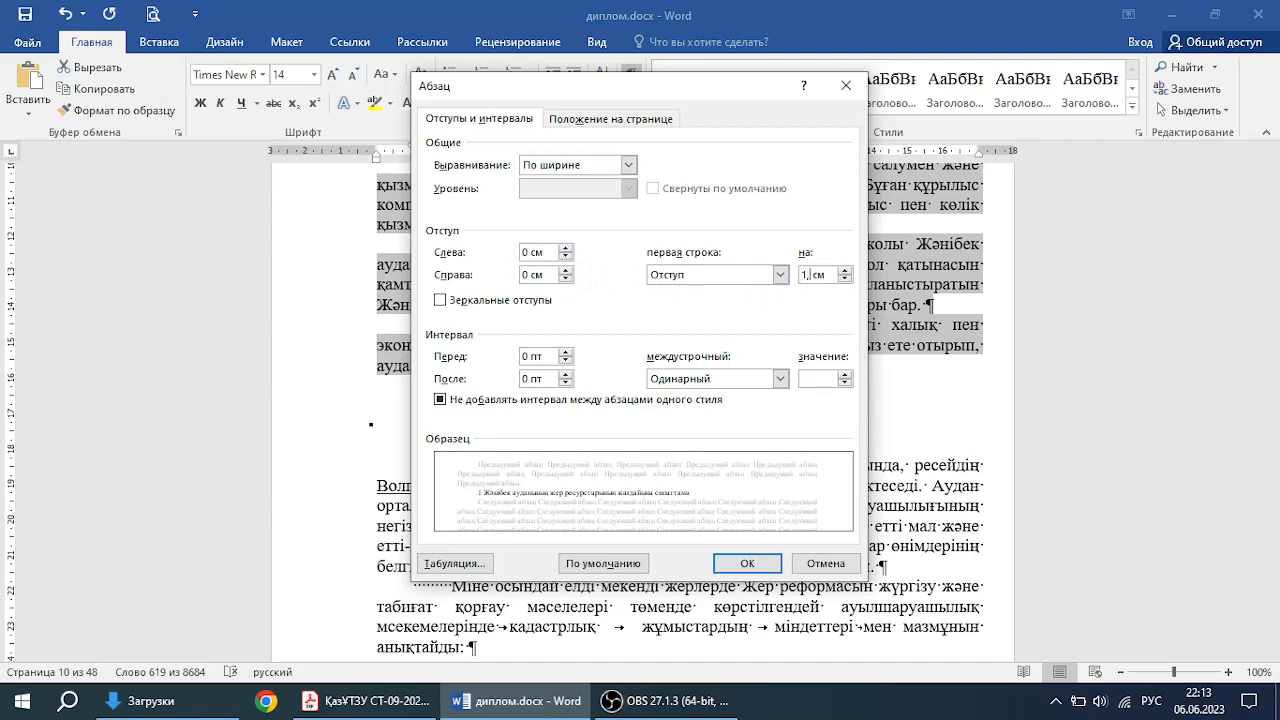
pyautogui.write('25')
pyautogui.click(747, 563)
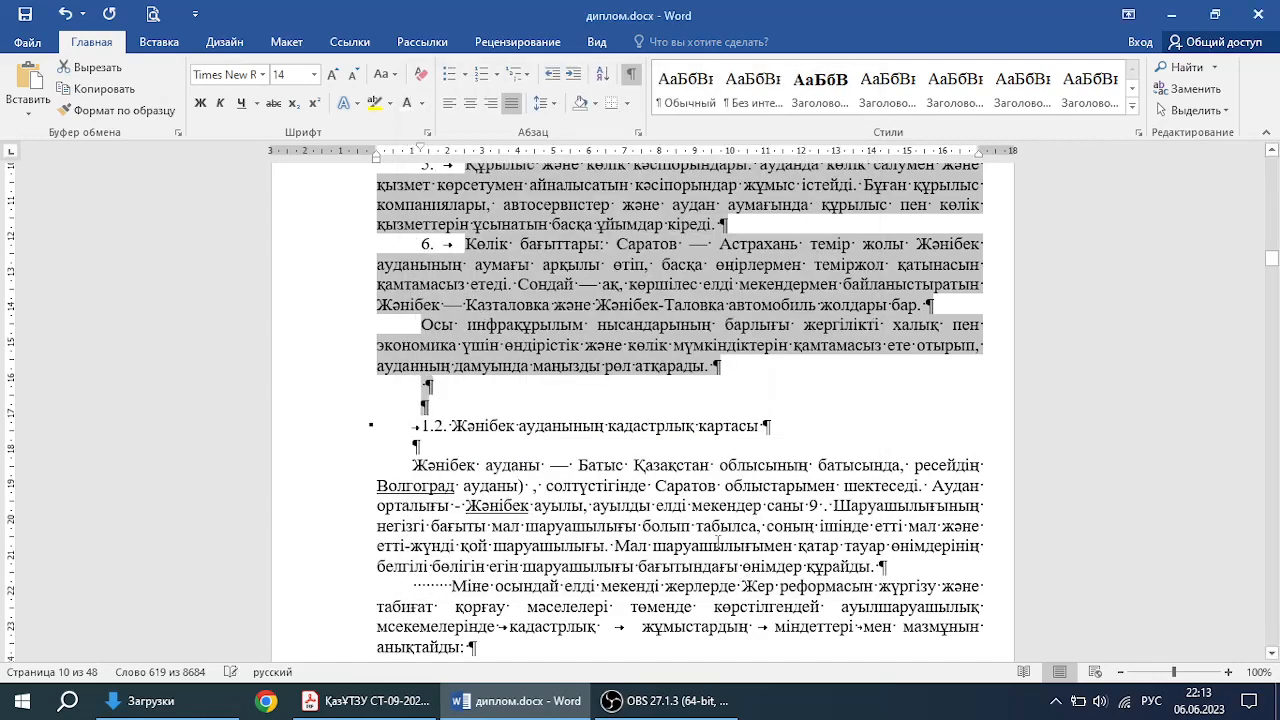
# Step: Deselect the section 1.1 text and hide the document's formatting marks
pyautogui.scroll(5, 636, 383)
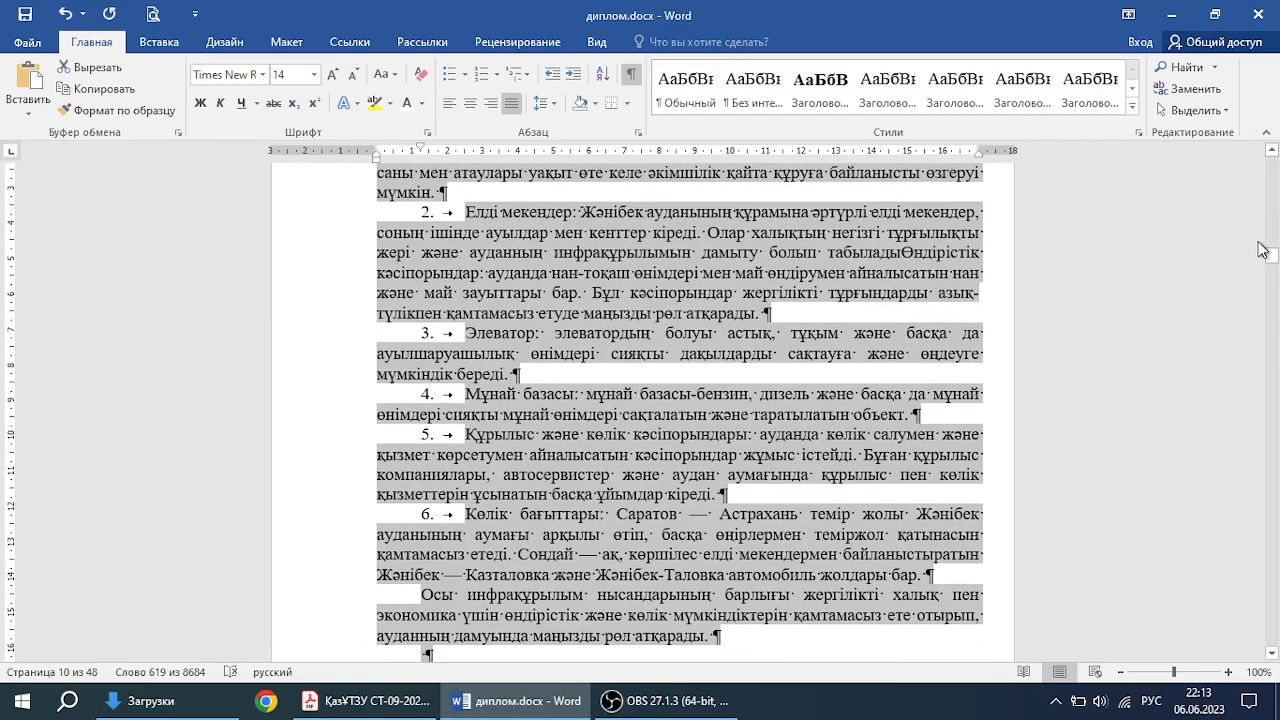
pyautogui.moveTo(1271, 252)
pyautogui.mouseDown()
pyautogui.moveTo(1272, 198)
pyautogui.moveTo(1278, 241)
pyautogui.mouseUp()
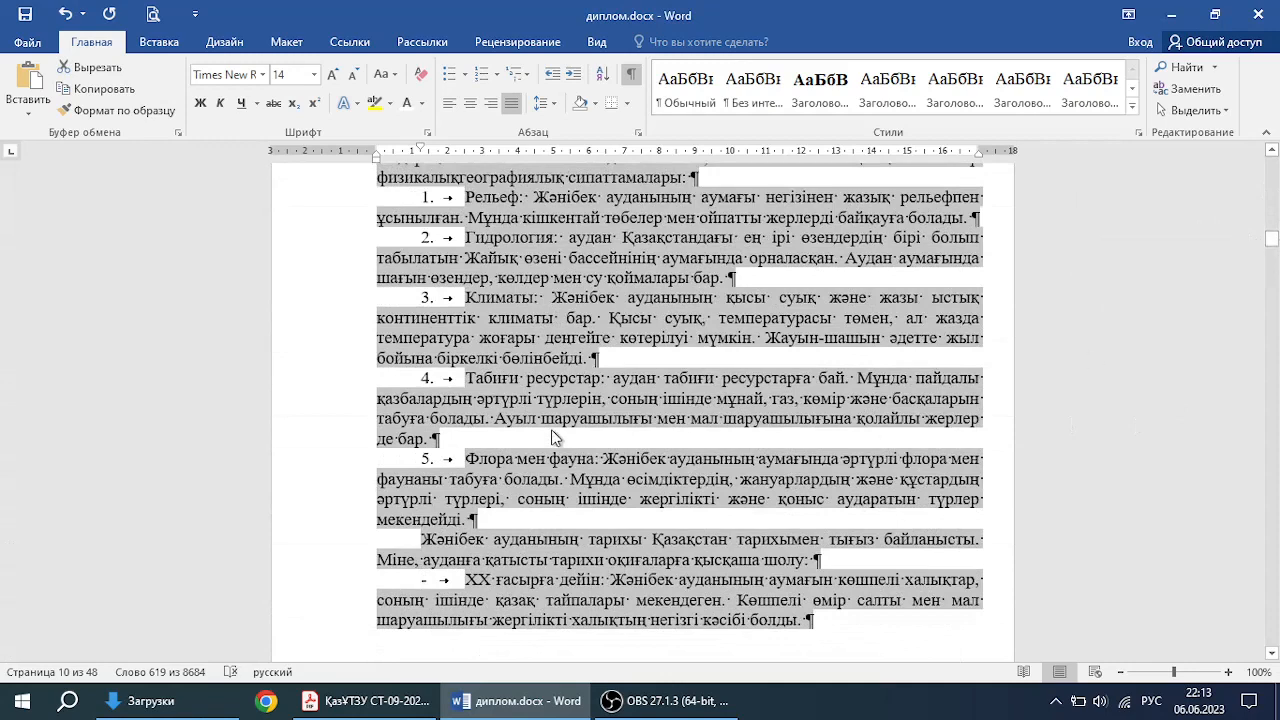
pyautogui.click(552, 438)
pyautogui.scroll(1, 552, 440)
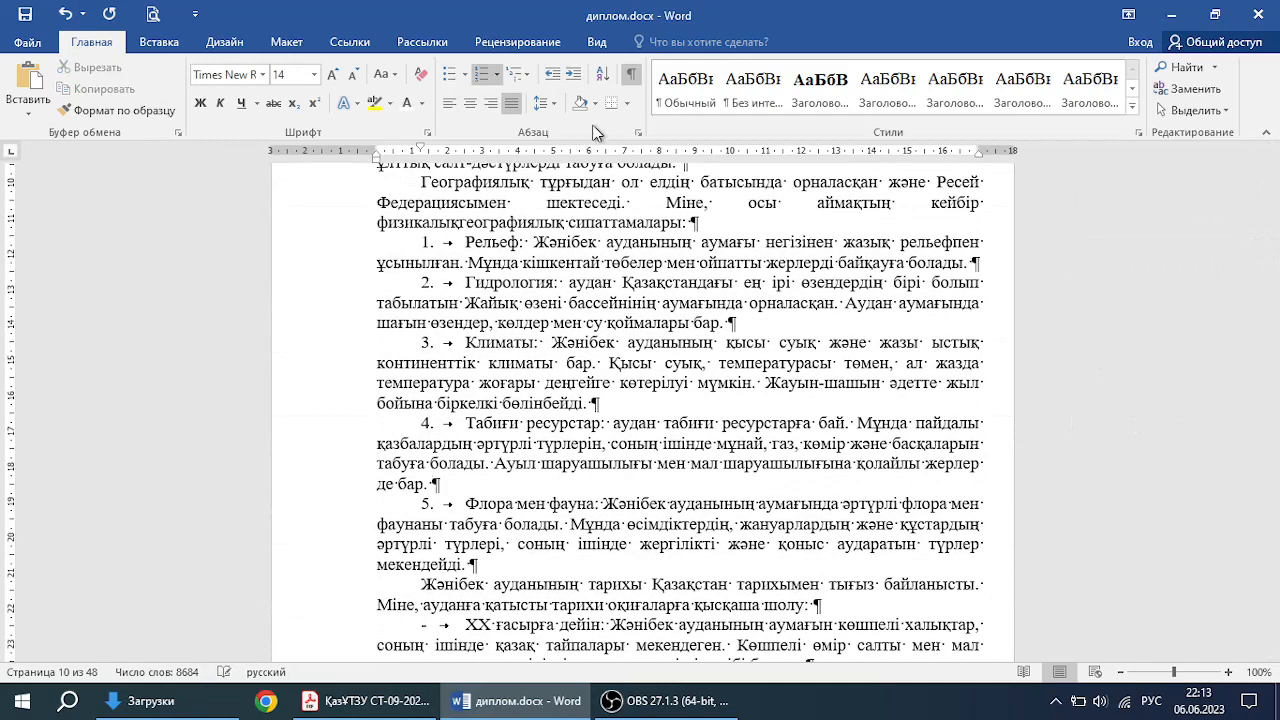
pyautogui.click(630, 75)
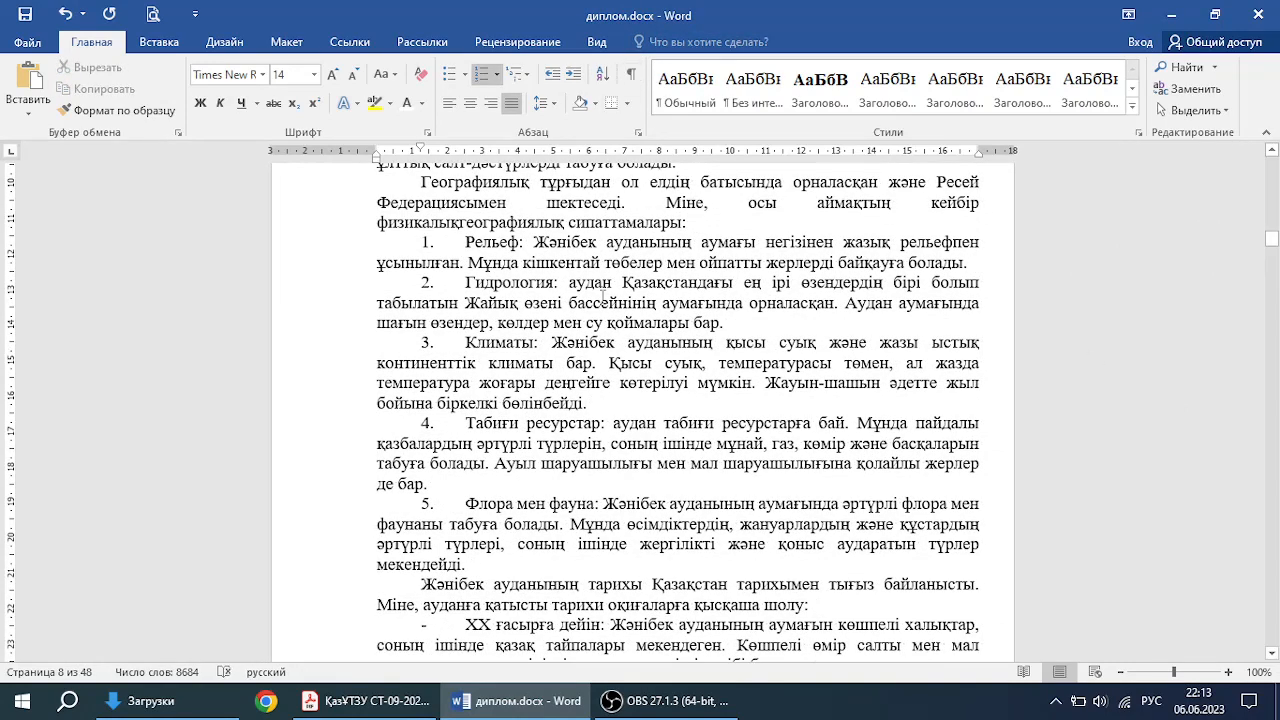
# Step: Check the numbering and dash markers of the lists in section 1.1, including the ХХ ғасыр item
pyautogui.scroll(2, 605, 320)
pyautogui.scroll(-4, 487, 408)
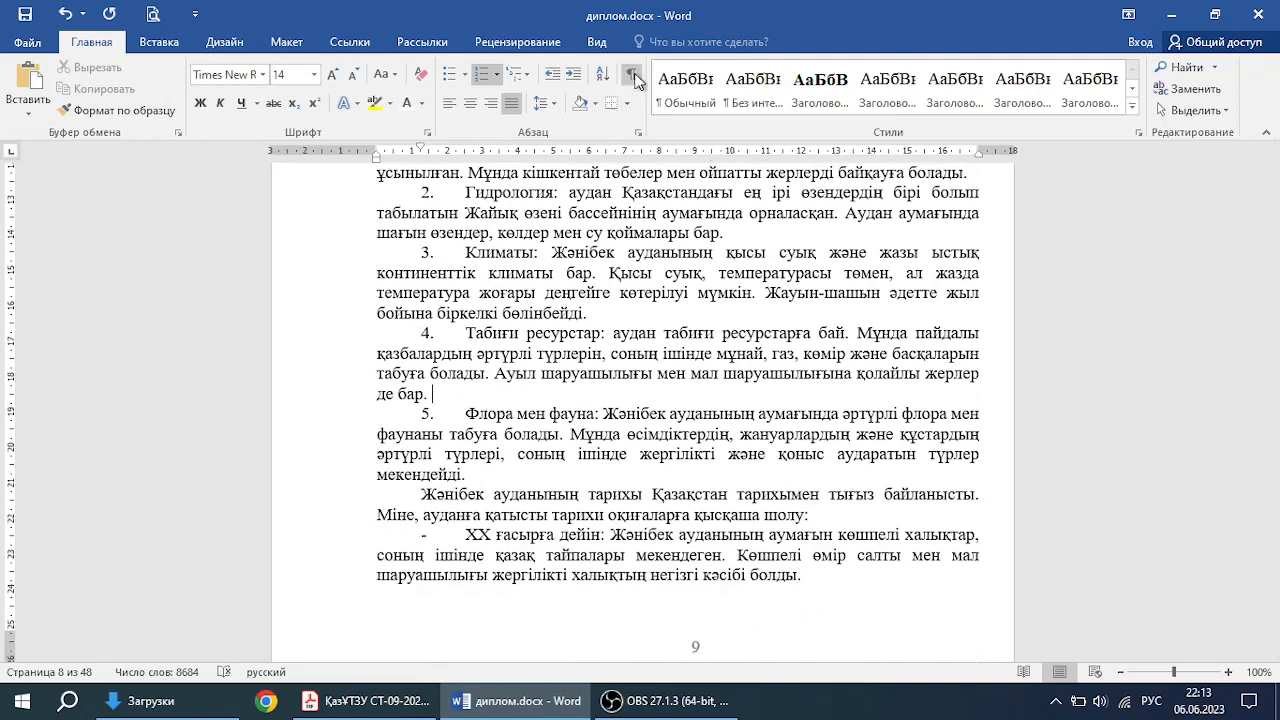
pyautogui.scroll(1, 435, 297)
pyautogui.scroll(1, 436, 292)
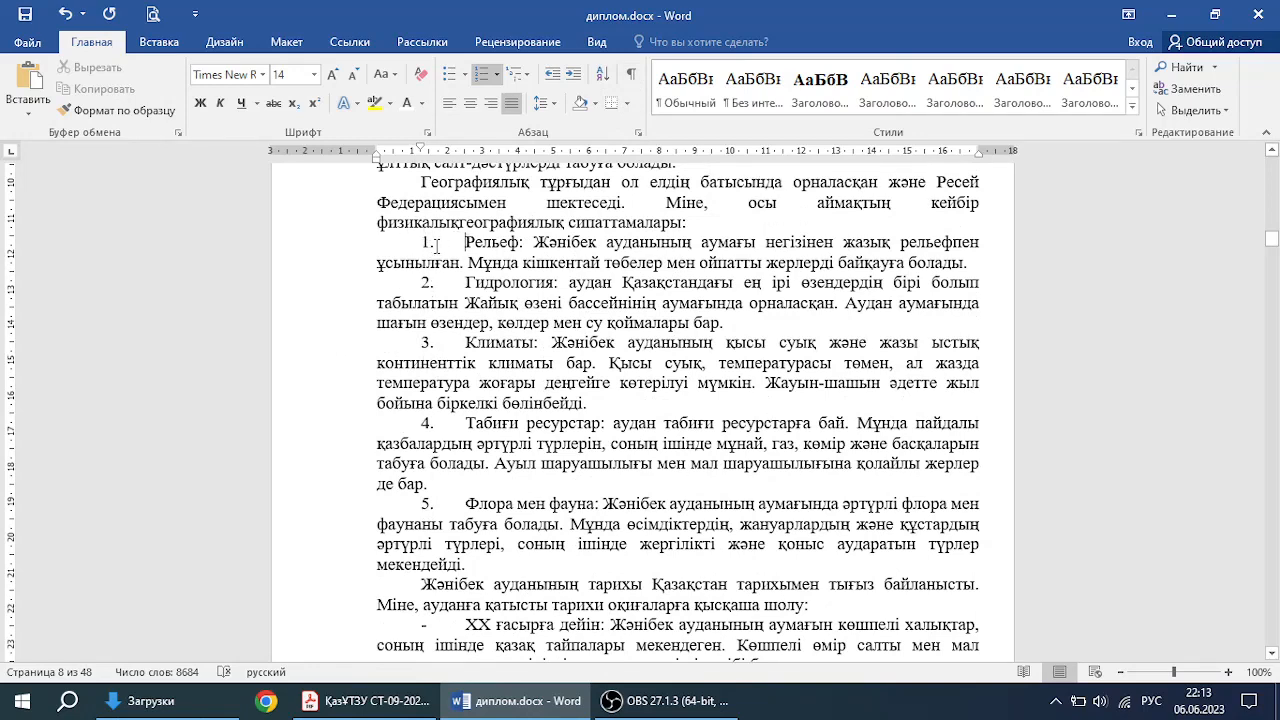
pyautogui.scroll(-2, 420, 440)
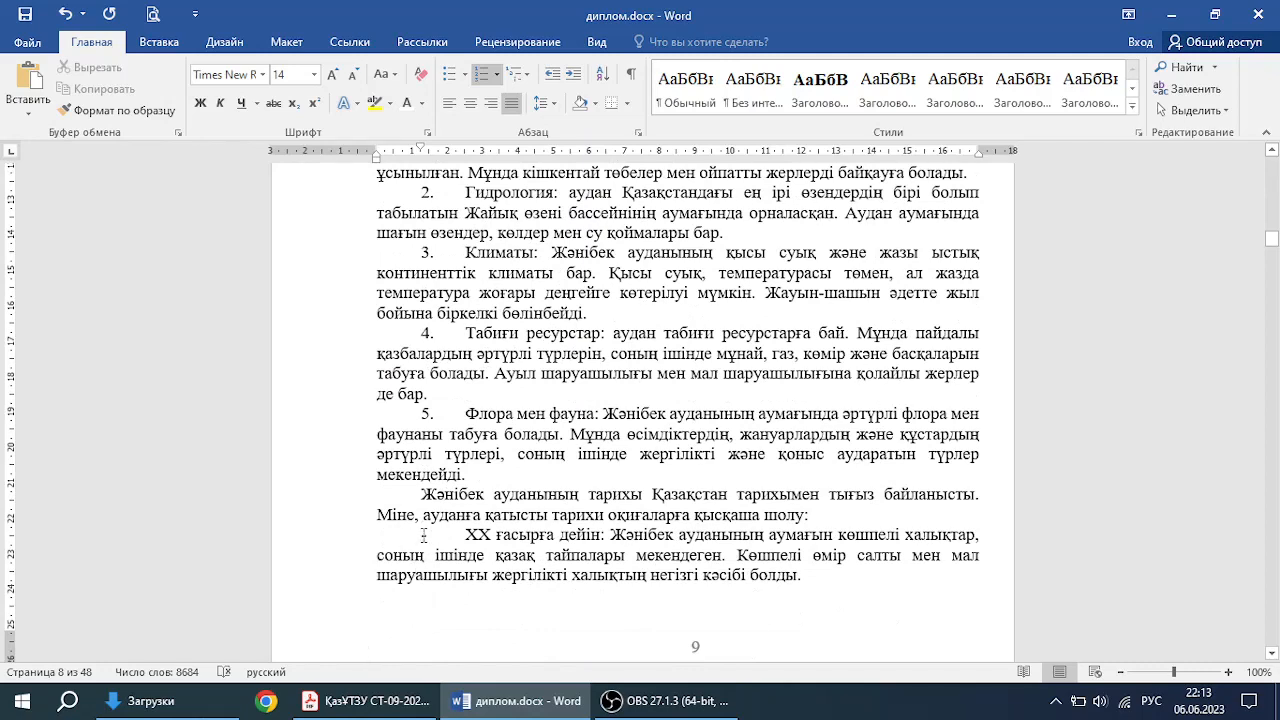
pyautogui.scroll(-3, 435, 505)
pyautogui.scroll(-3, 435, 497)
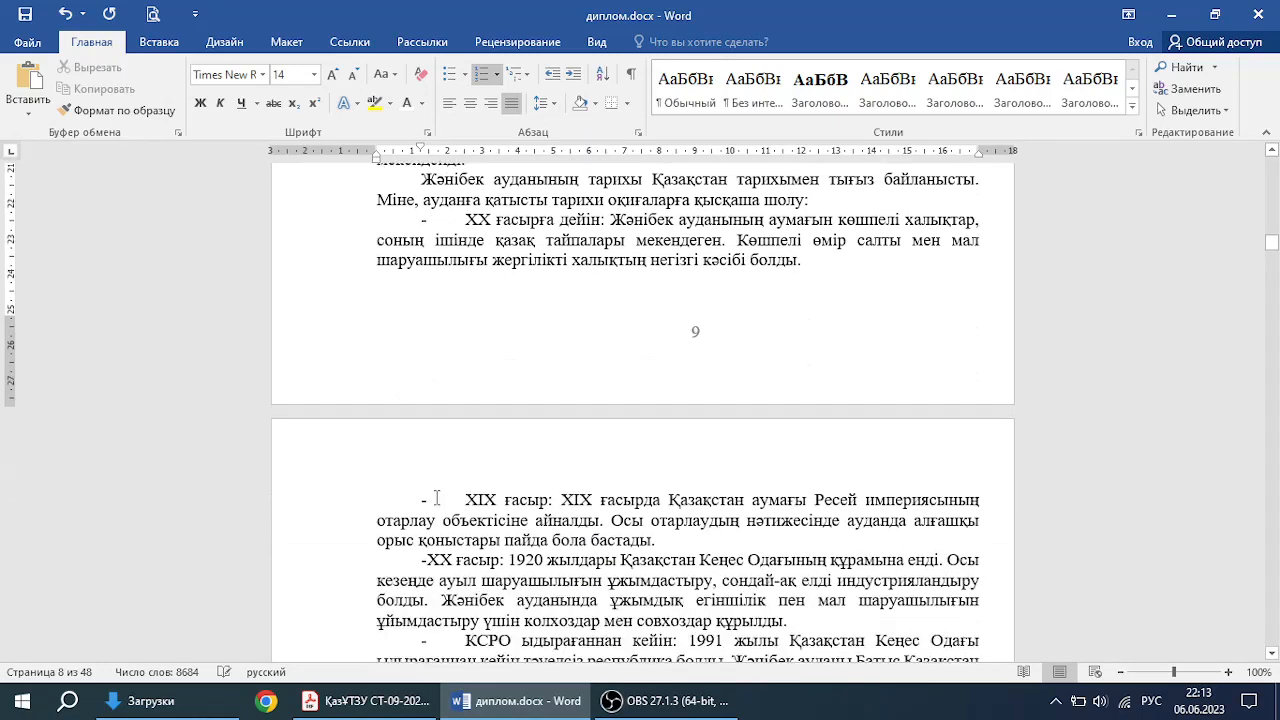
pyautogui.click(434, 495)
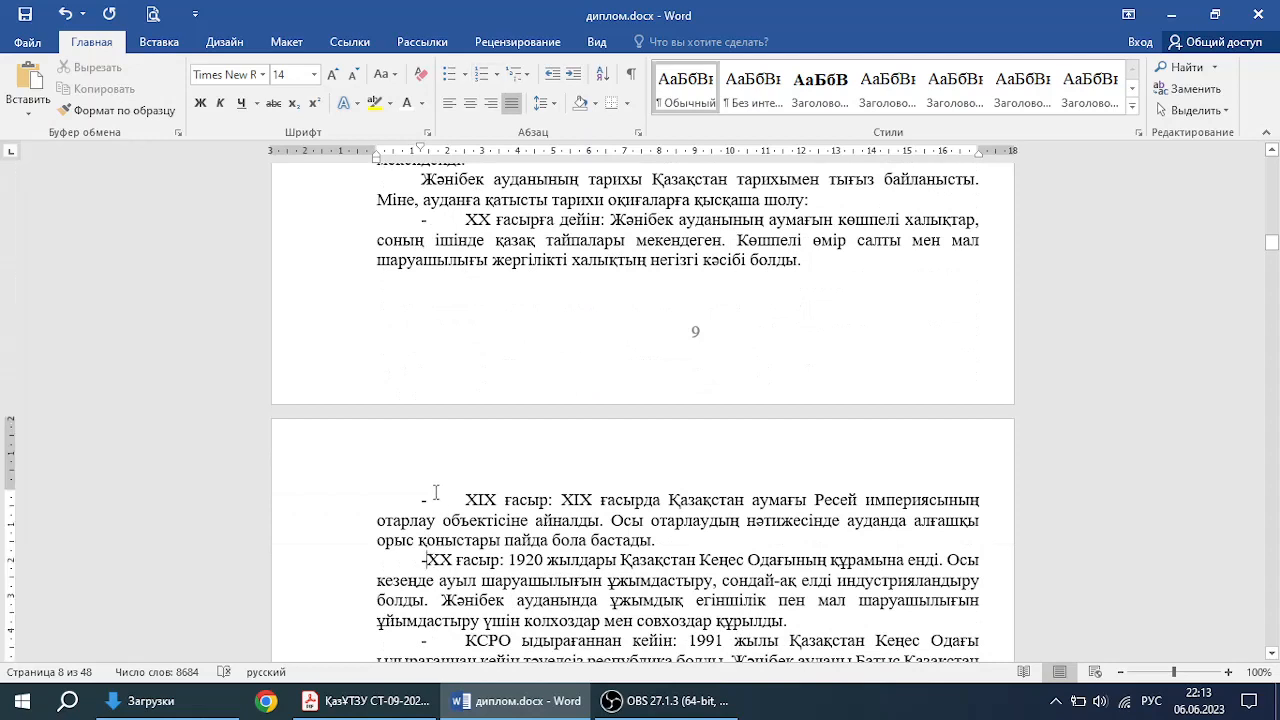
# Step: Examine the indents of list item 5, Флора мен фауна, against the ruler
pyautogui.scroll(2, 418, 505)
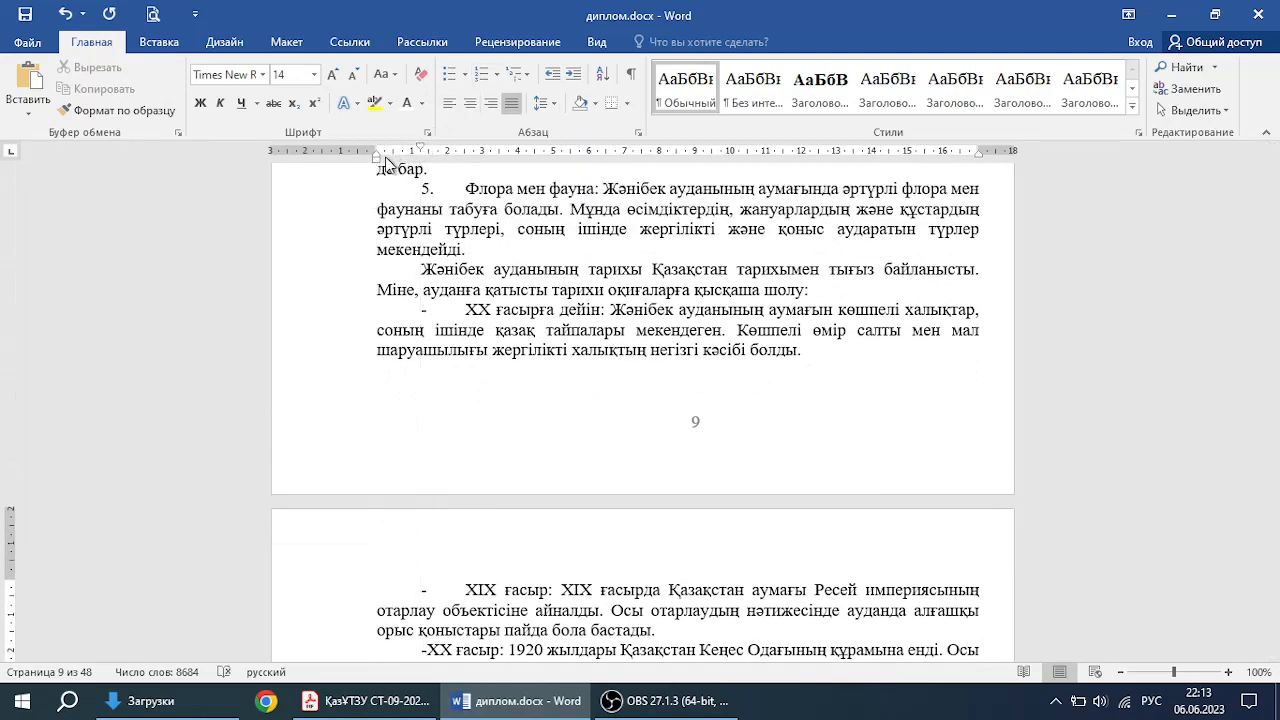
pyautogui.moveTo(378, 209); pyautogui.dragTo(461, 249)
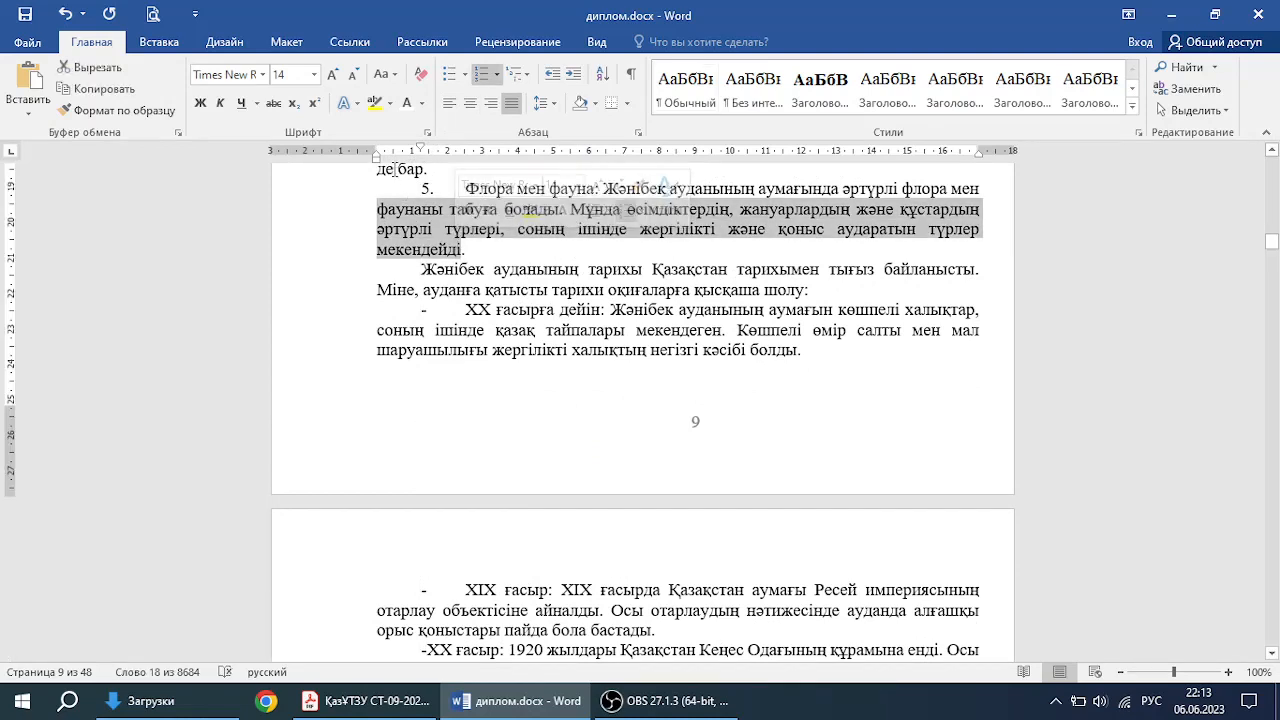
pyautogui.moveTo(376, 160); pyautogui.dragTo(376, 160)
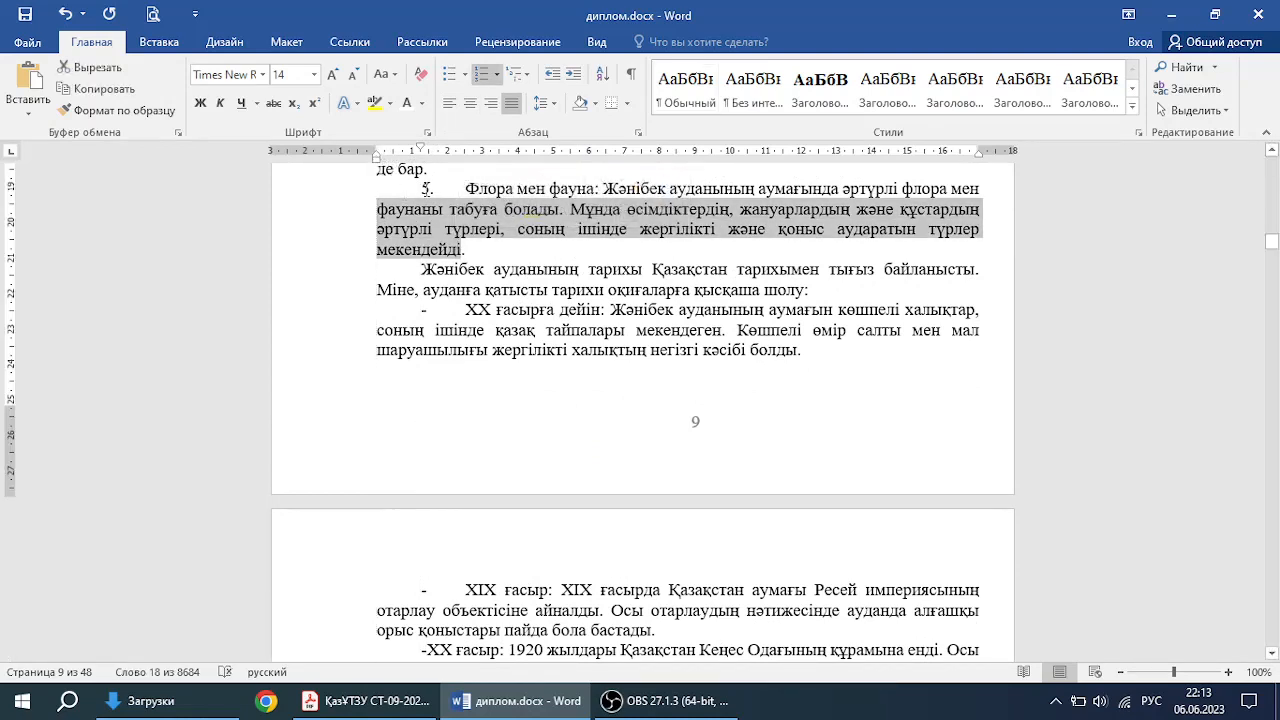
pyautogui.click(421, 184)
pyautogui.hotkey('shift', 'Down')
pyautogui.hotkey('shift', 'Down')
pyautogui.hotkey('shift', 'Down')
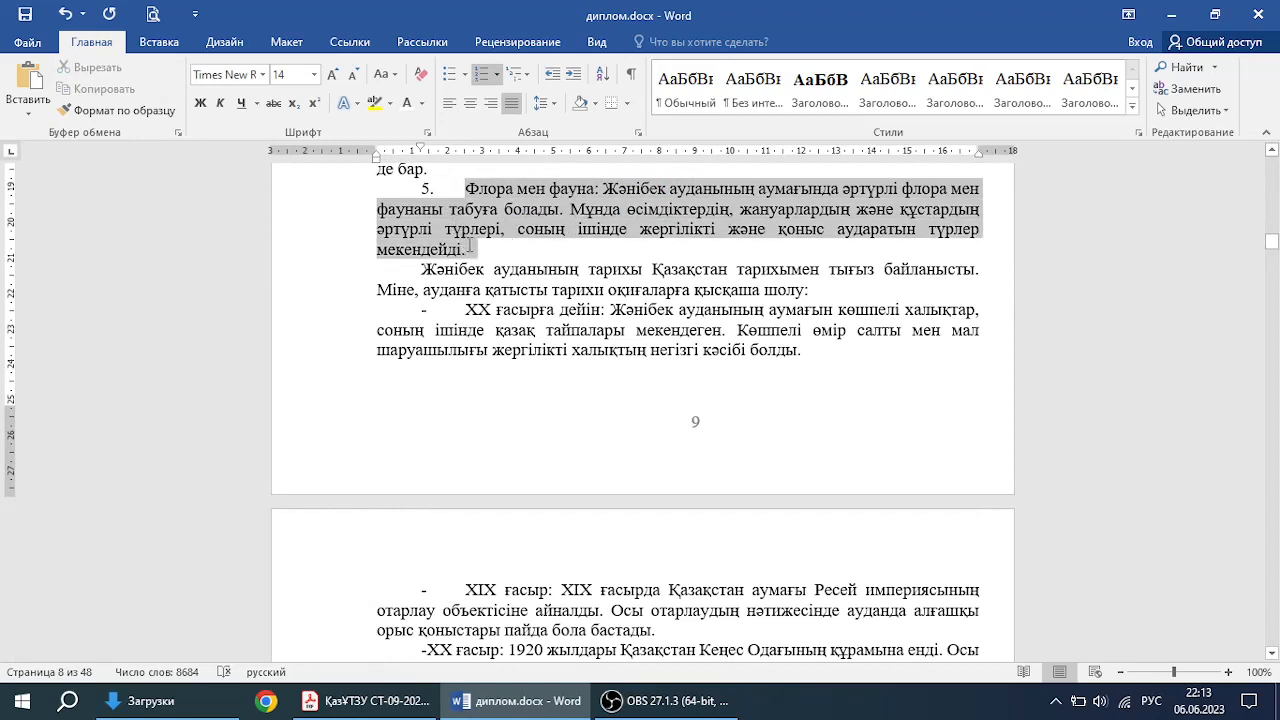
pyautogui.moveTo(421, 149); pyautogui.dragTo(376, 155)
pyautogui.scroll(-3, 534, 306)
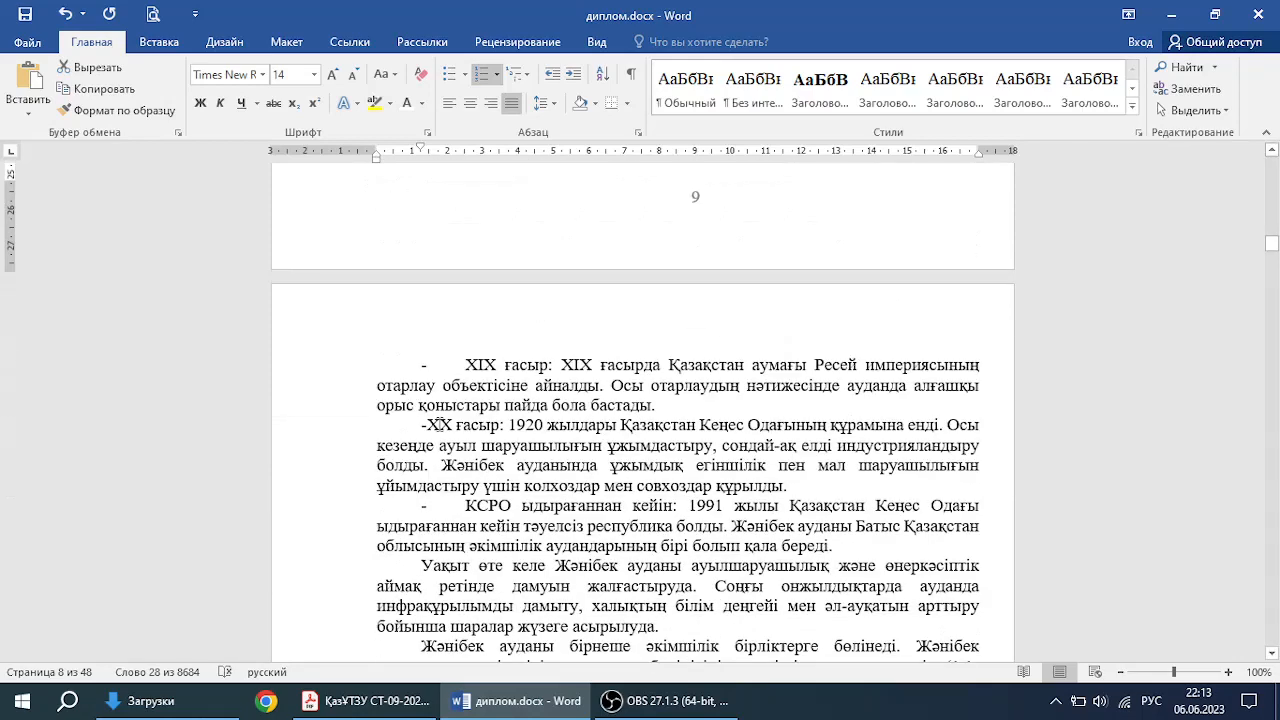
# Step: Apply the dash bullet to the ХХ ғасыр: 1920 жылдары paragraph and delete its manually typed hyphen
pyautogui.click(428, 425)
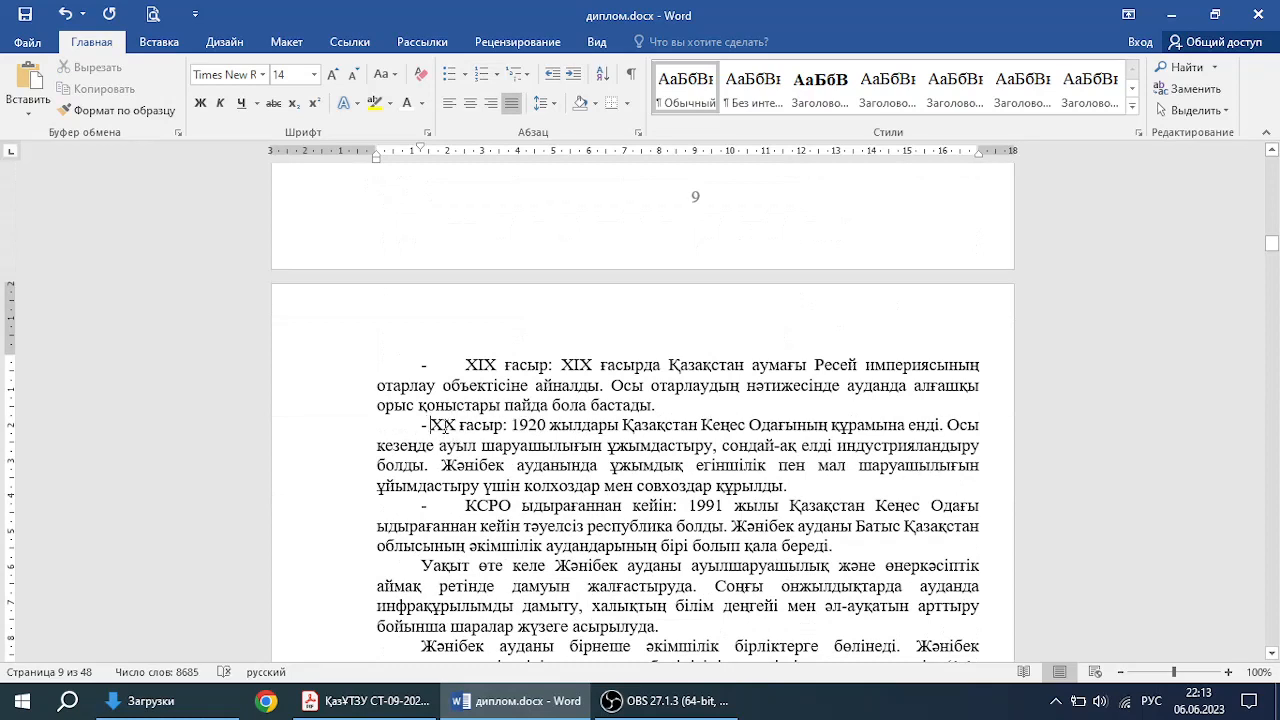
pyautogui.click(432, 362)
pyautogui.click(423, 425)
pyautogui.click(464, 74)
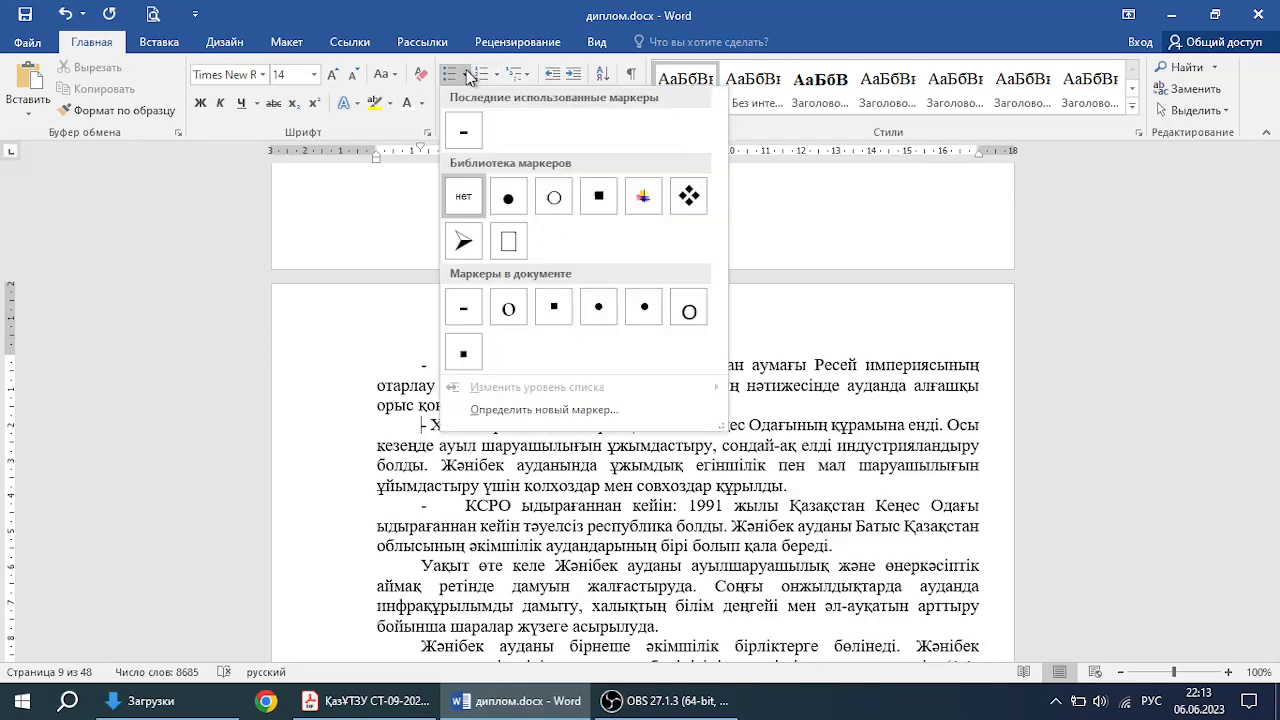
pyautogui.click(463, 131)
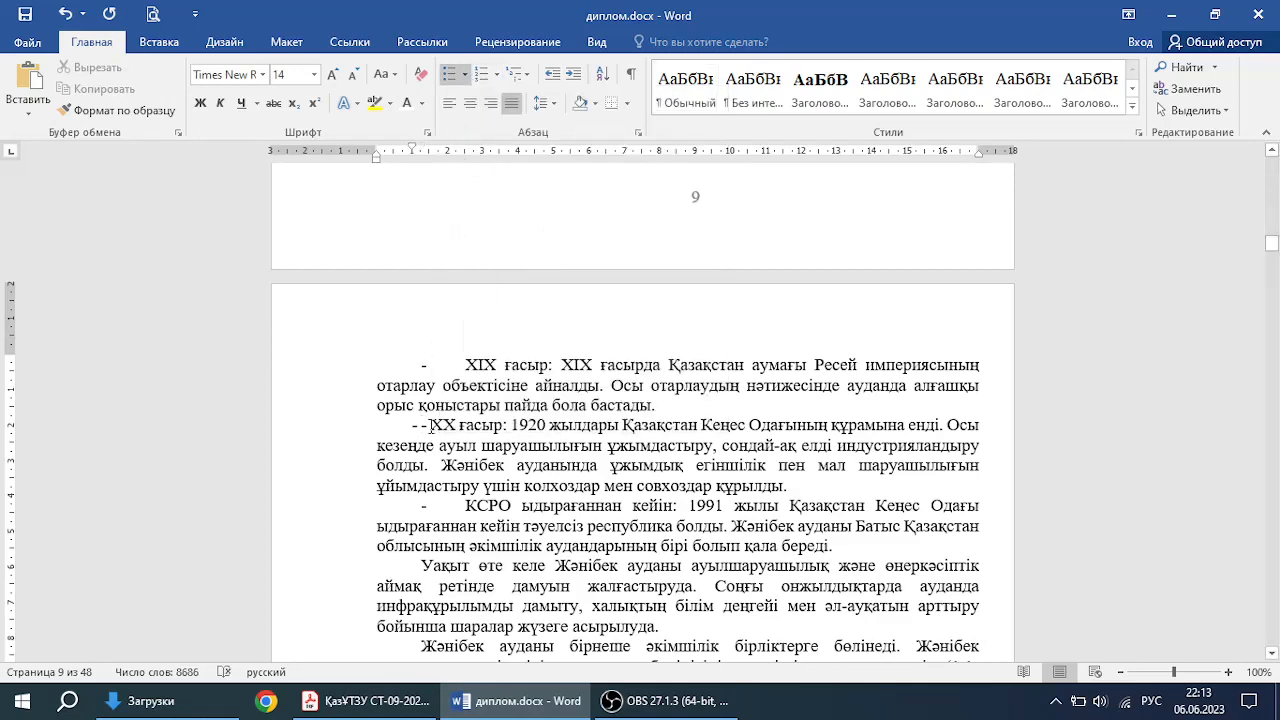
pyautogui.press('Delete')
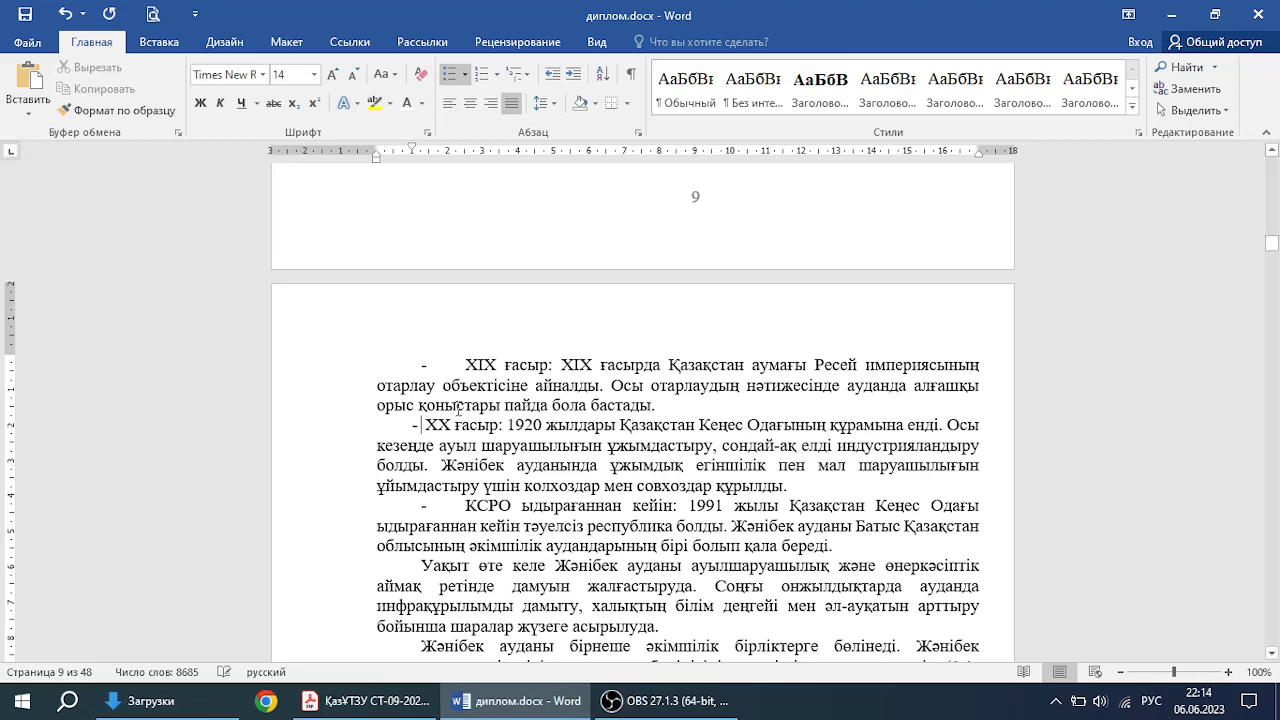
# Step: Examine the map's caption: the 1.1 number, the word сурет, the dash and the title Жәнібек ауданының әкімшілік бөлінісі
pyautogui.scroll(-7, 552, 393)
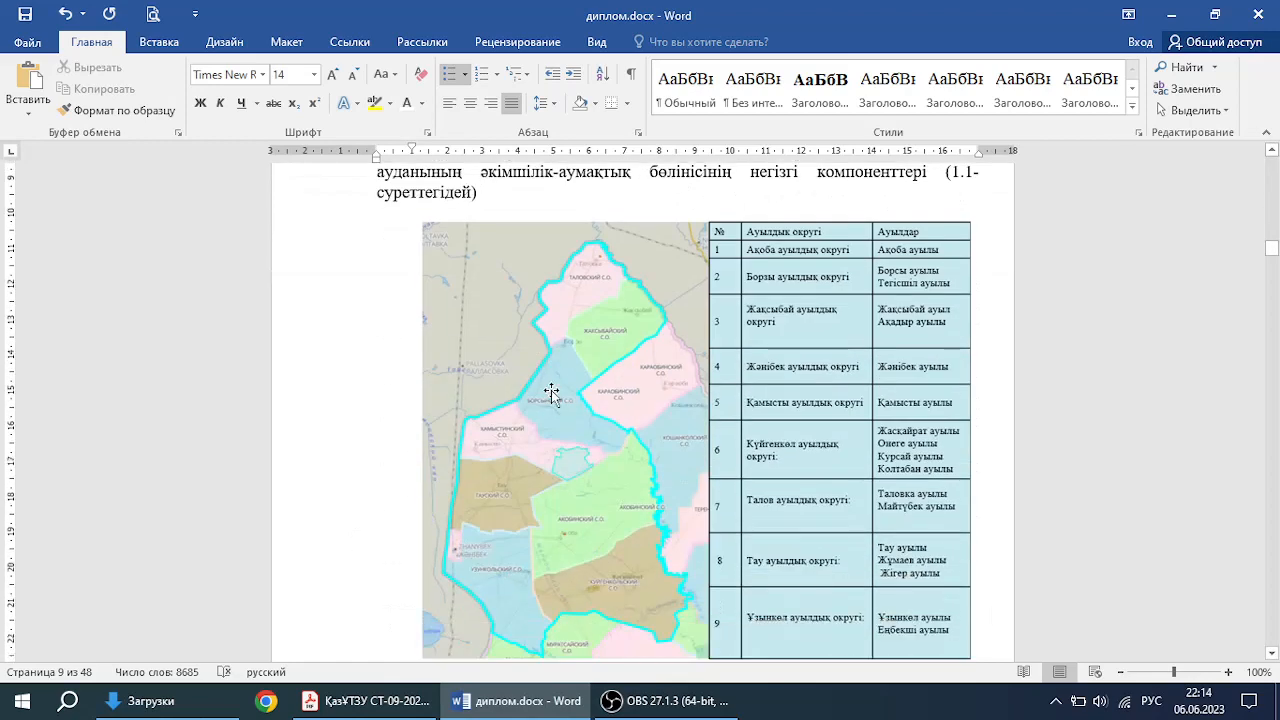
pyautogui.scroll(3, 552, 393)
pyautogui.scroll(-5, 552, 393)
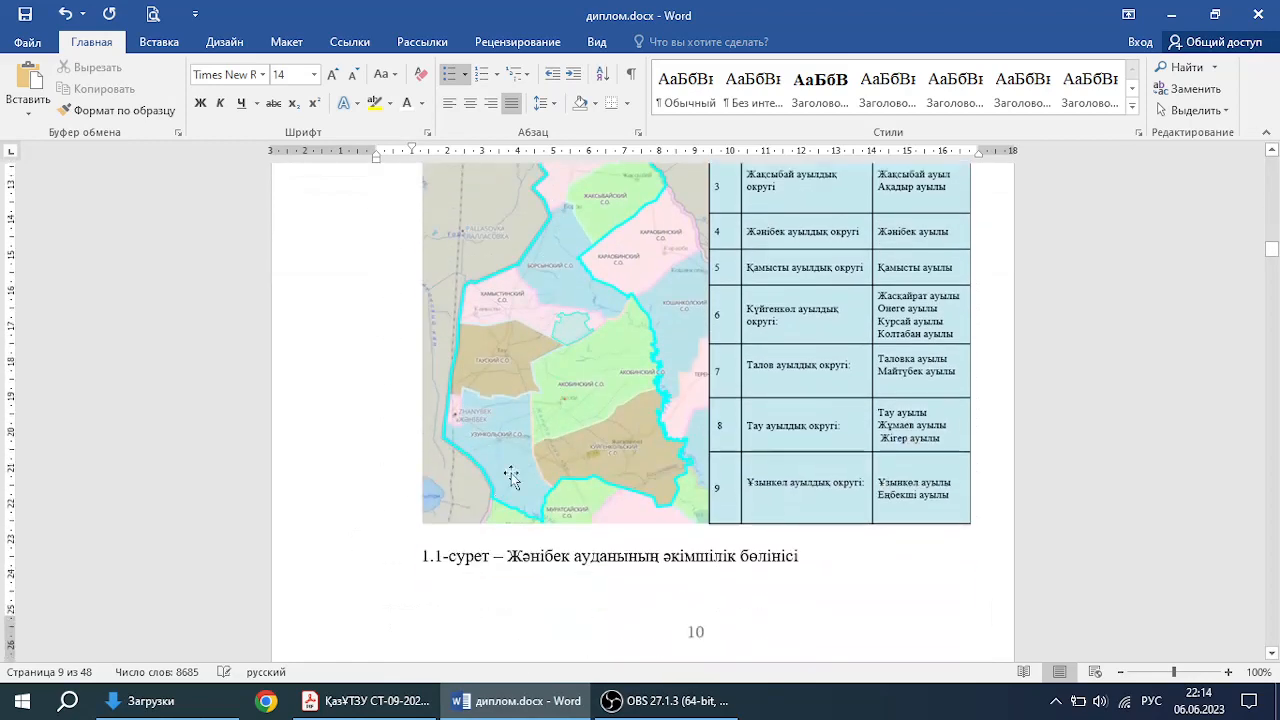
pyautogui.click(480, 550)
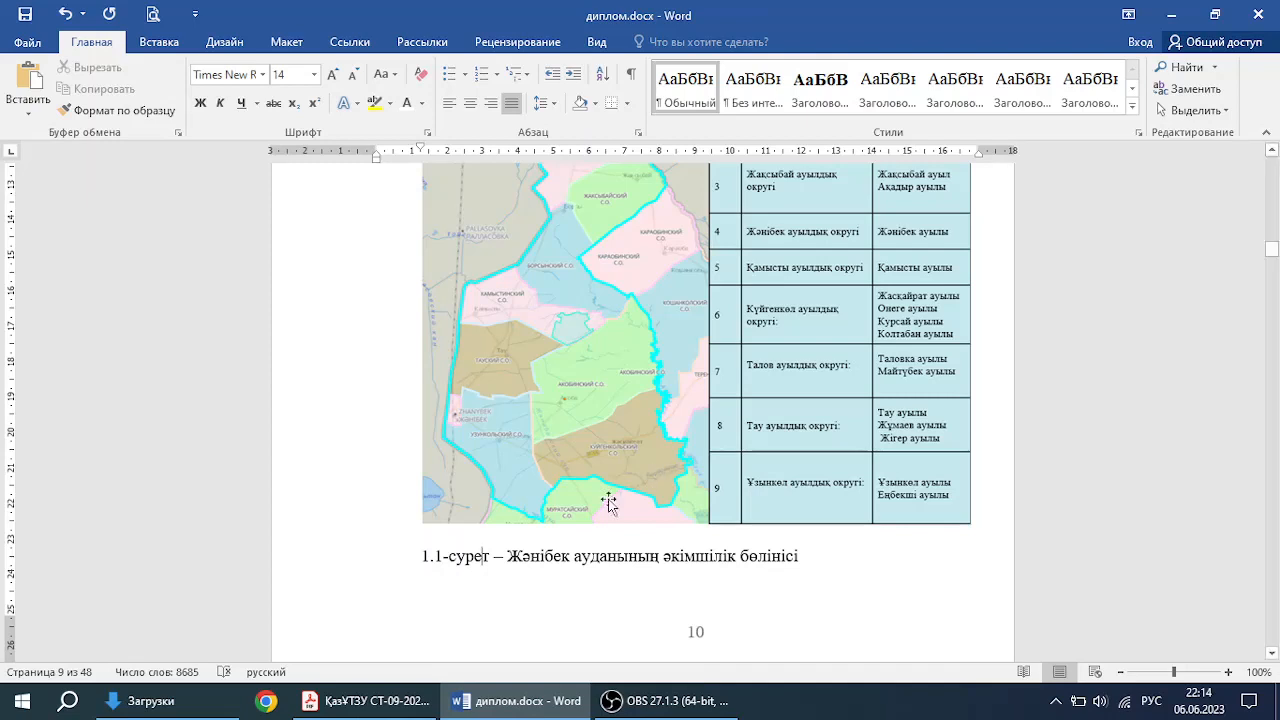
pyautogui.moveTo(421, 556); pyautogui.dragTo(445, 555)
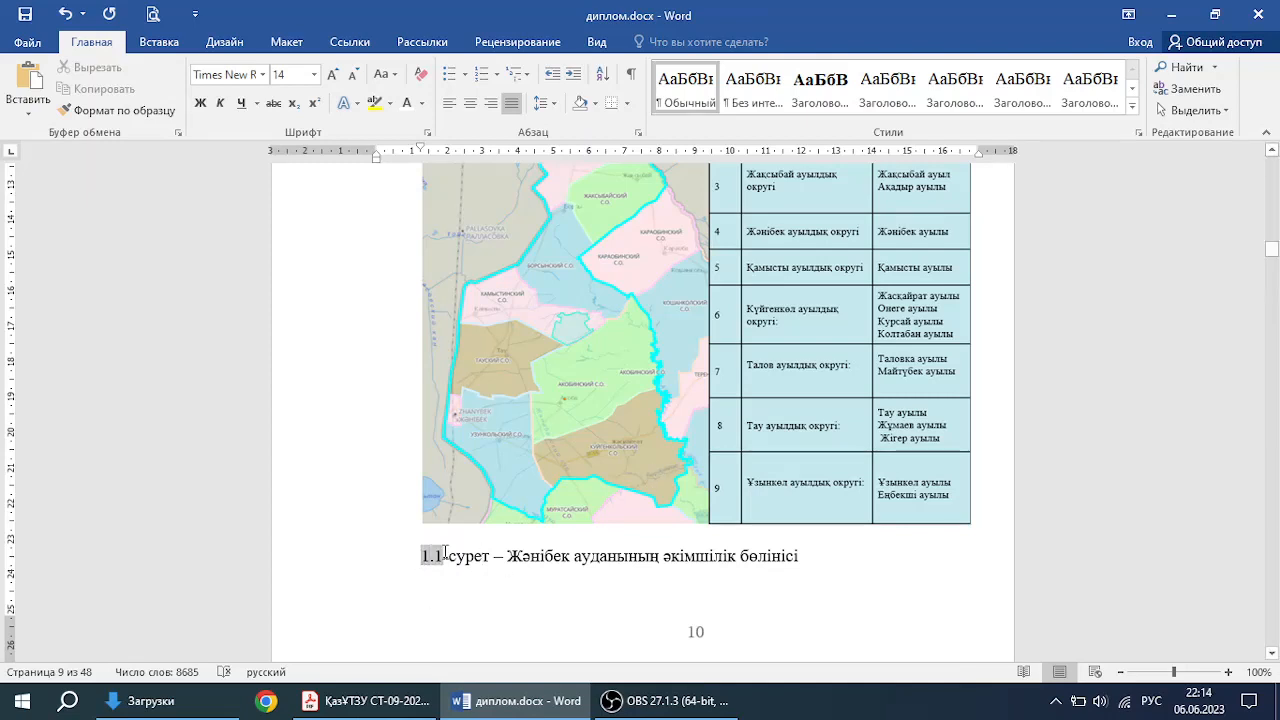
pyautogui.click(446, 554)
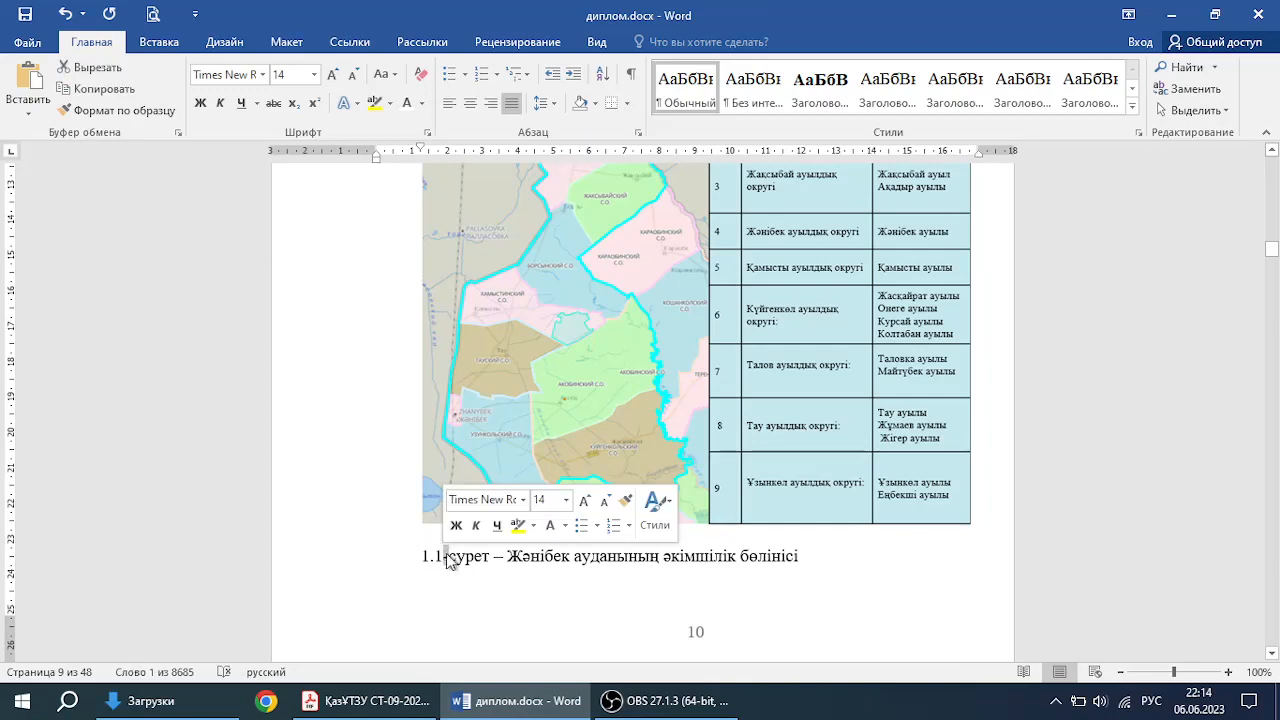
pyautogui.moveTo(489, 556)
pyautogui.mouseDown()
pyautogui.moveTo(448, 558)
pyautogui.moveTo(496, 556)
pyautogui.mouseUp()
pyautogui.press('Down')
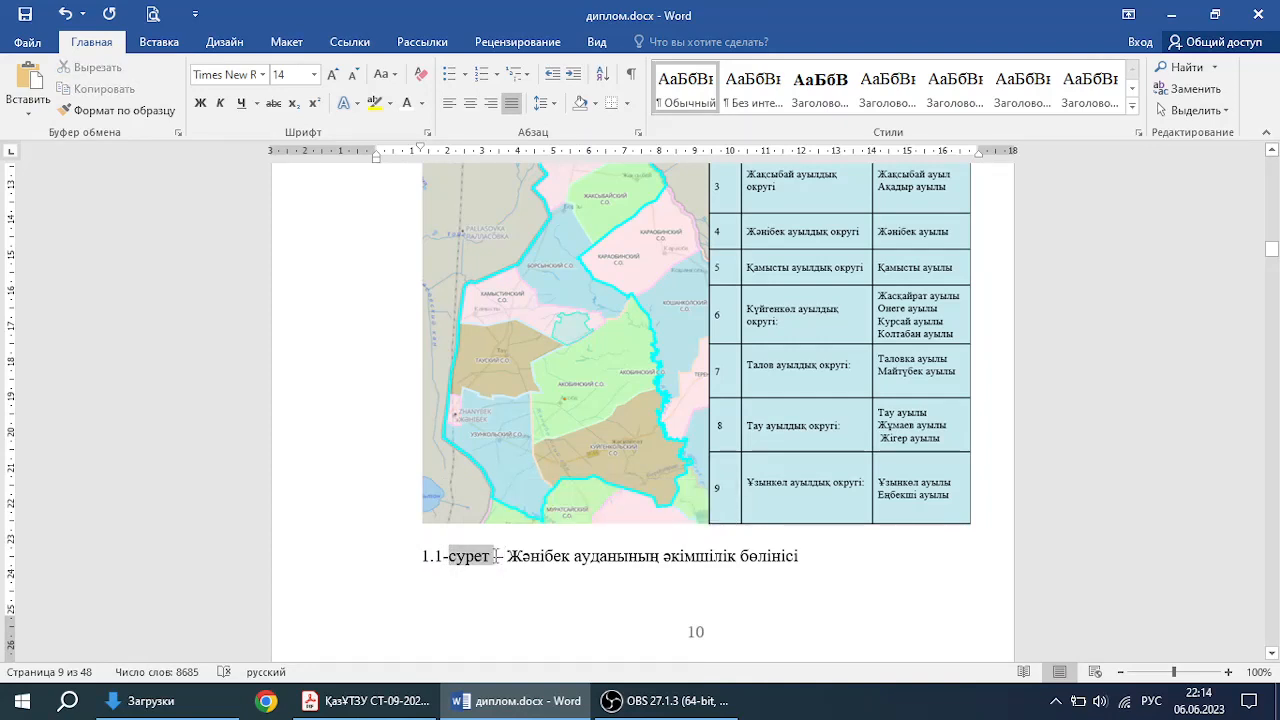
pyautogui.click(494, 556)
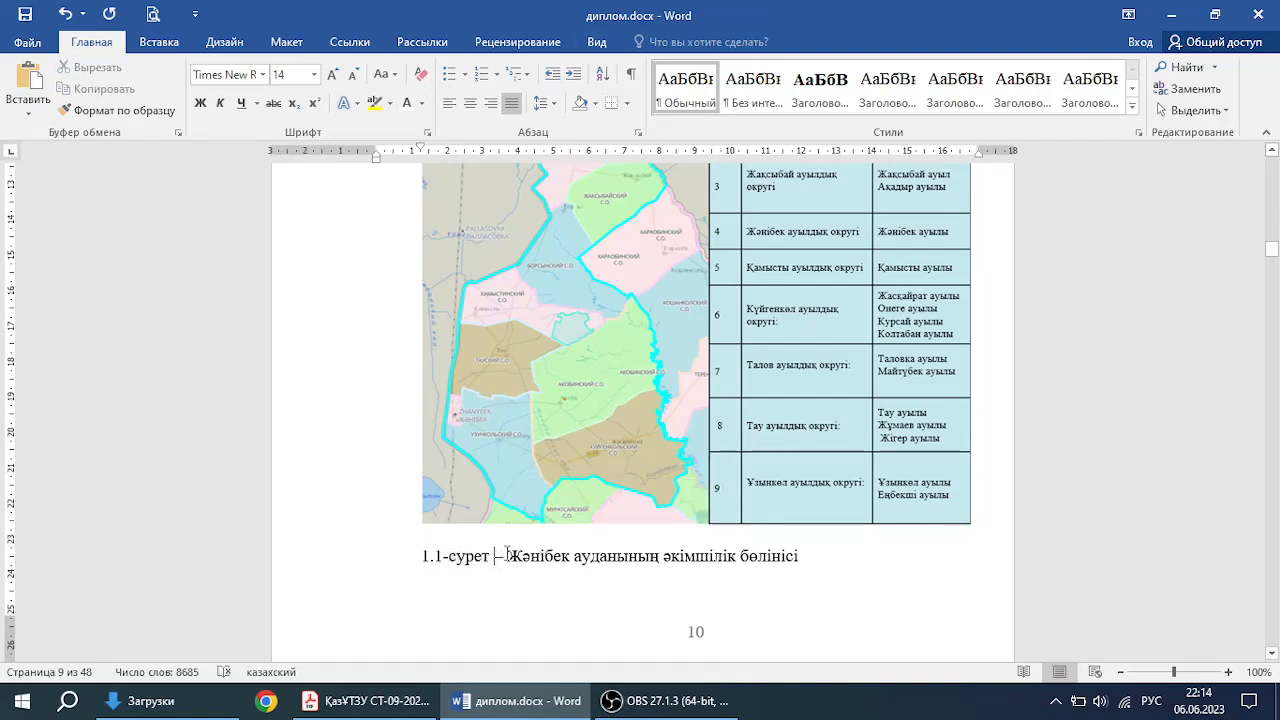
pyautogui.moveTo(510, 552); pyautogui.dragTo(800, 556)
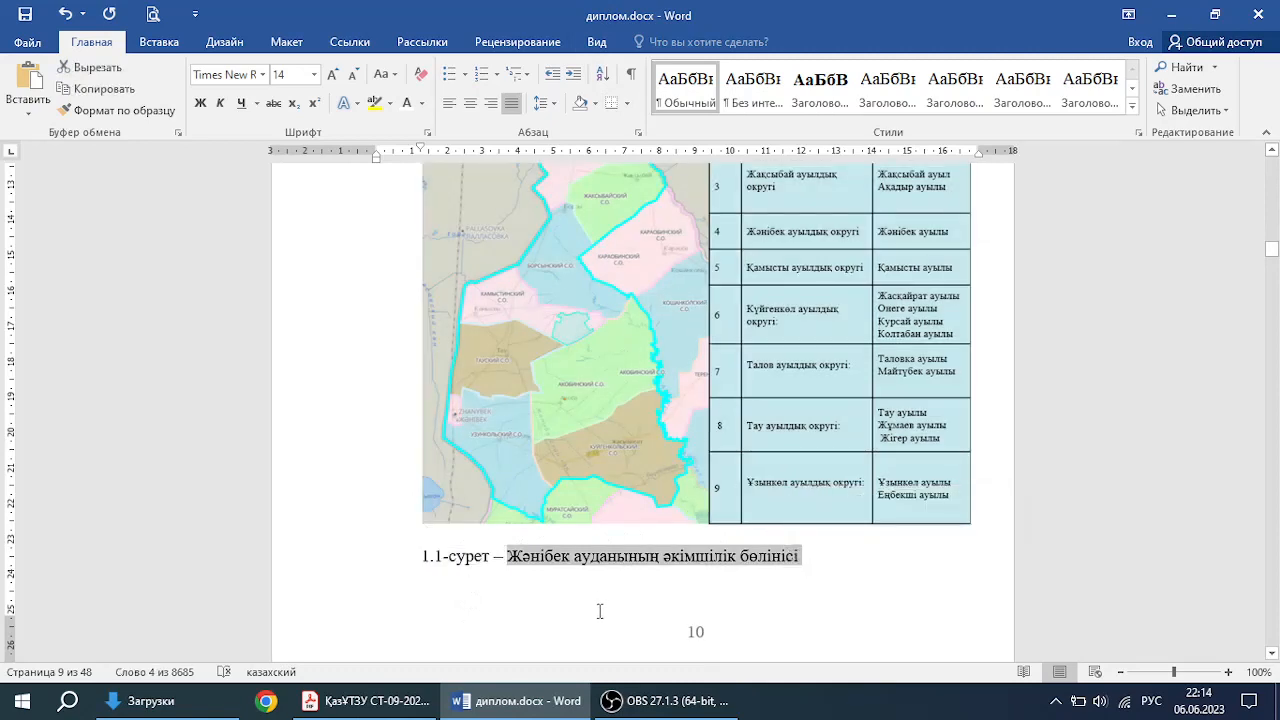
# Step: Apply center alignment at the 1.1-сурет caption beneath the map
pyautogui.click(600, 568)
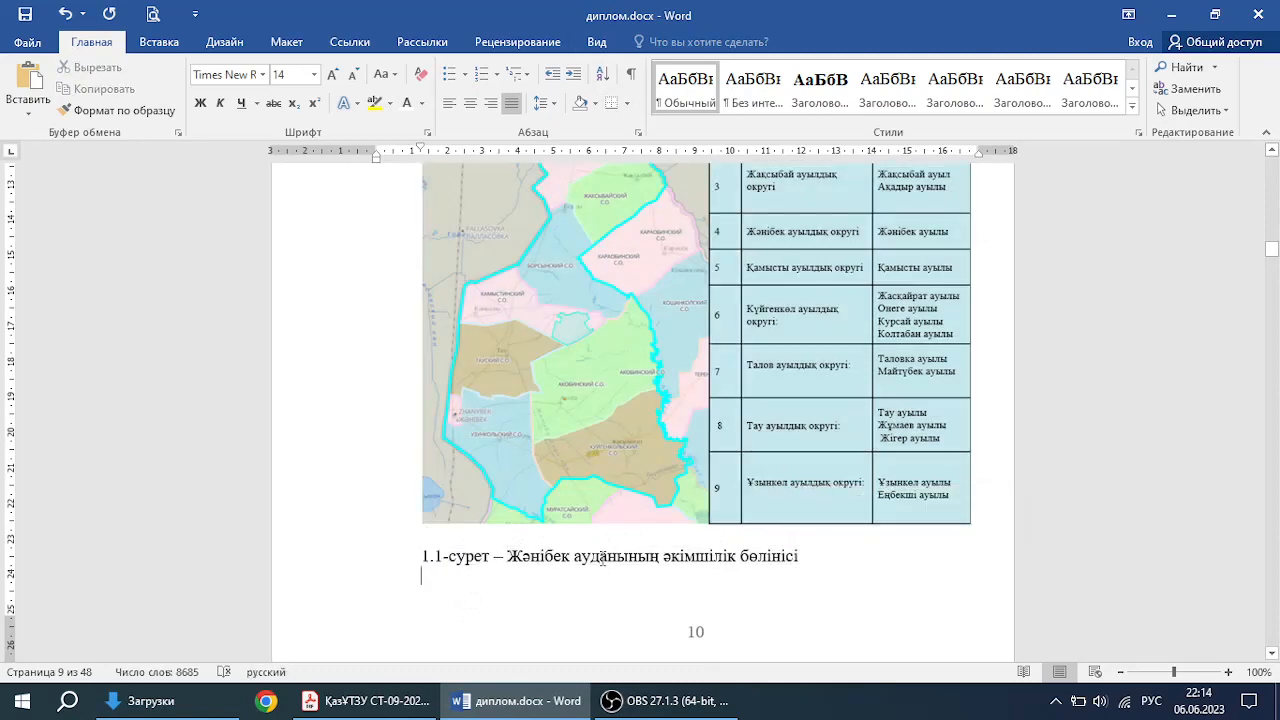
pyautogui.click(469, 103)
pyautogui.scroll(2, 677, 538)
pyautogui.scroll(2, 677, 538)
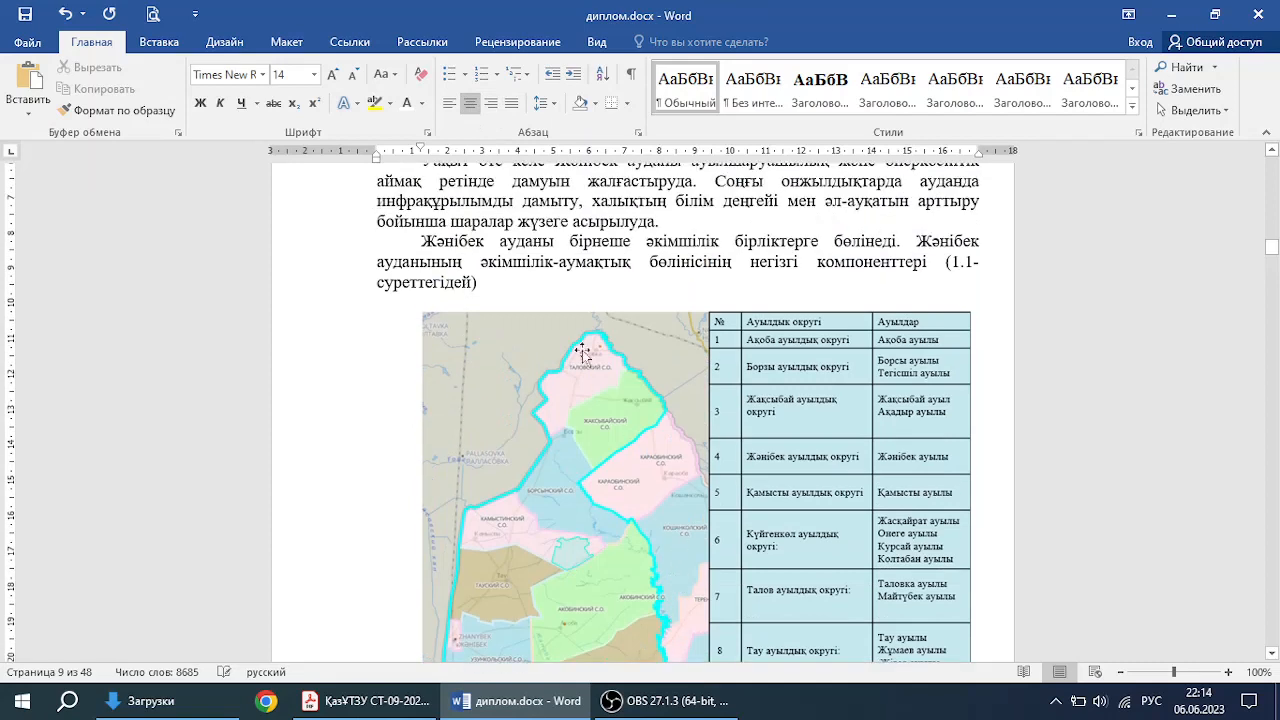
# Step: Show the formatting marks and examine the blank lines around the map and its 1.1-сурет caption, then hide the marks
pyautogui.click(499, 279)
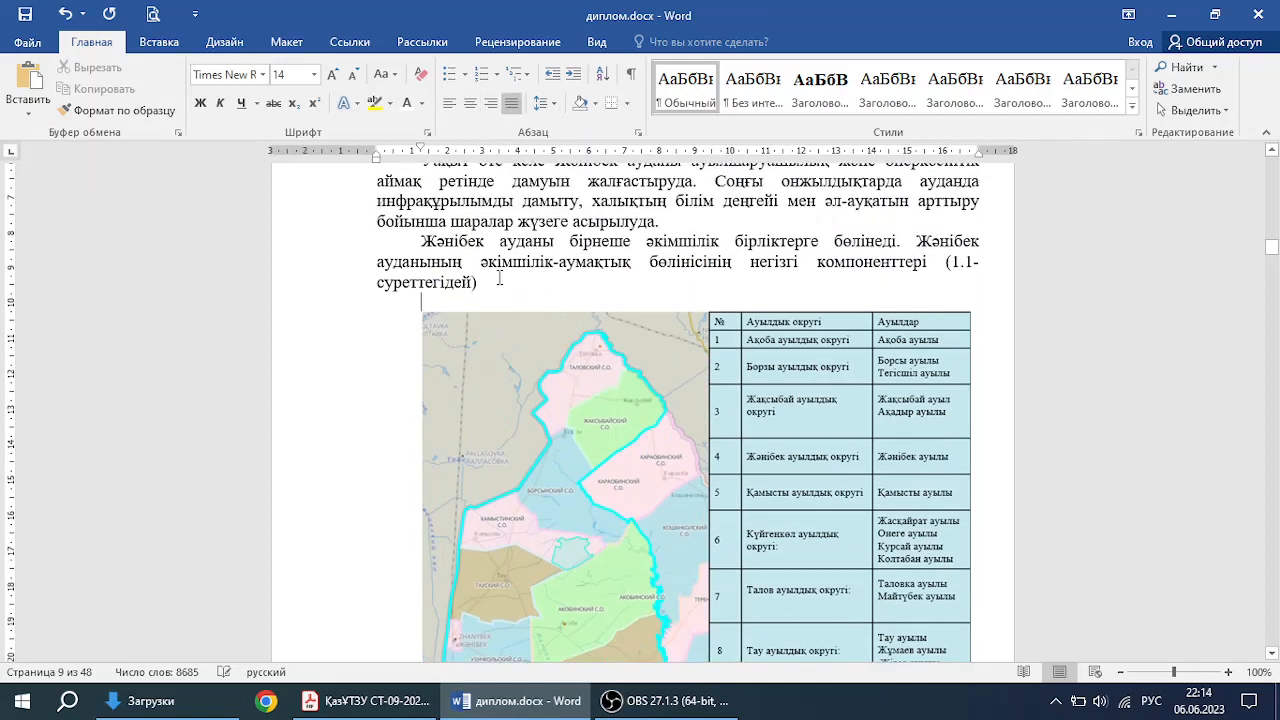
pyautogui.click(519, 347)
pyautogui.click(632, 76)
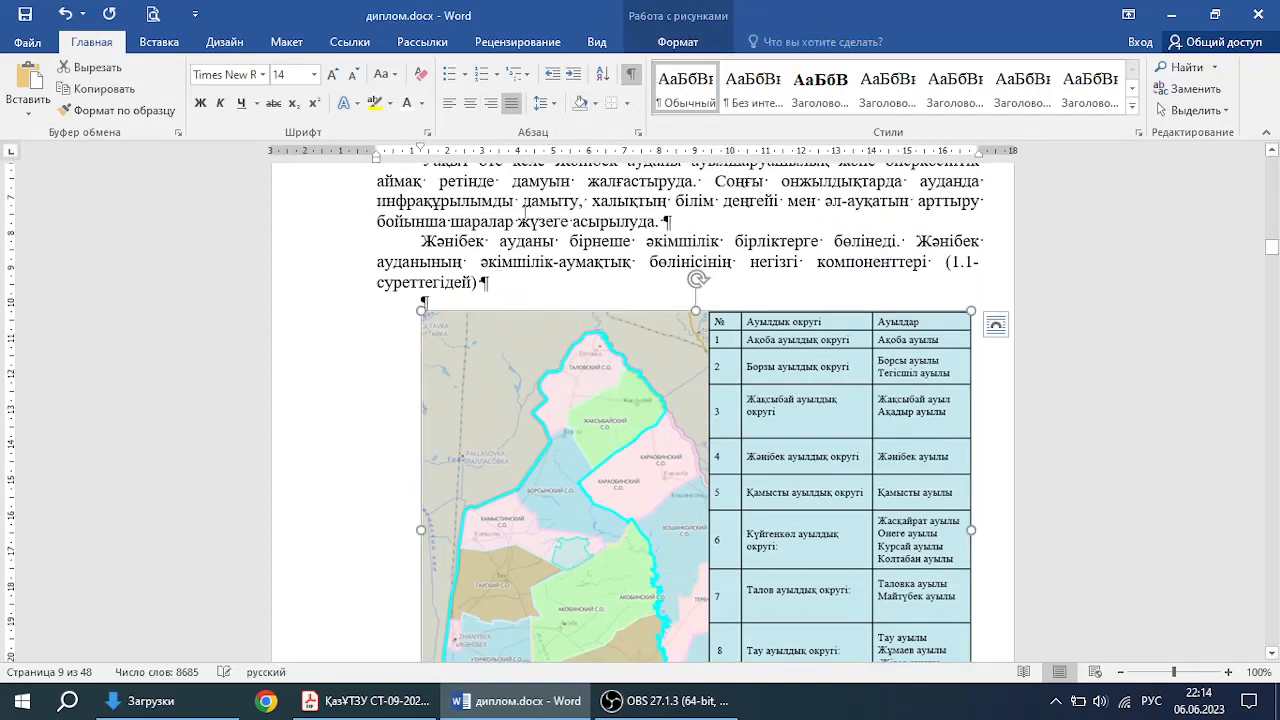
pyautogui.click(477, 296)
pyautogui.scroll(-5, 480, 300)
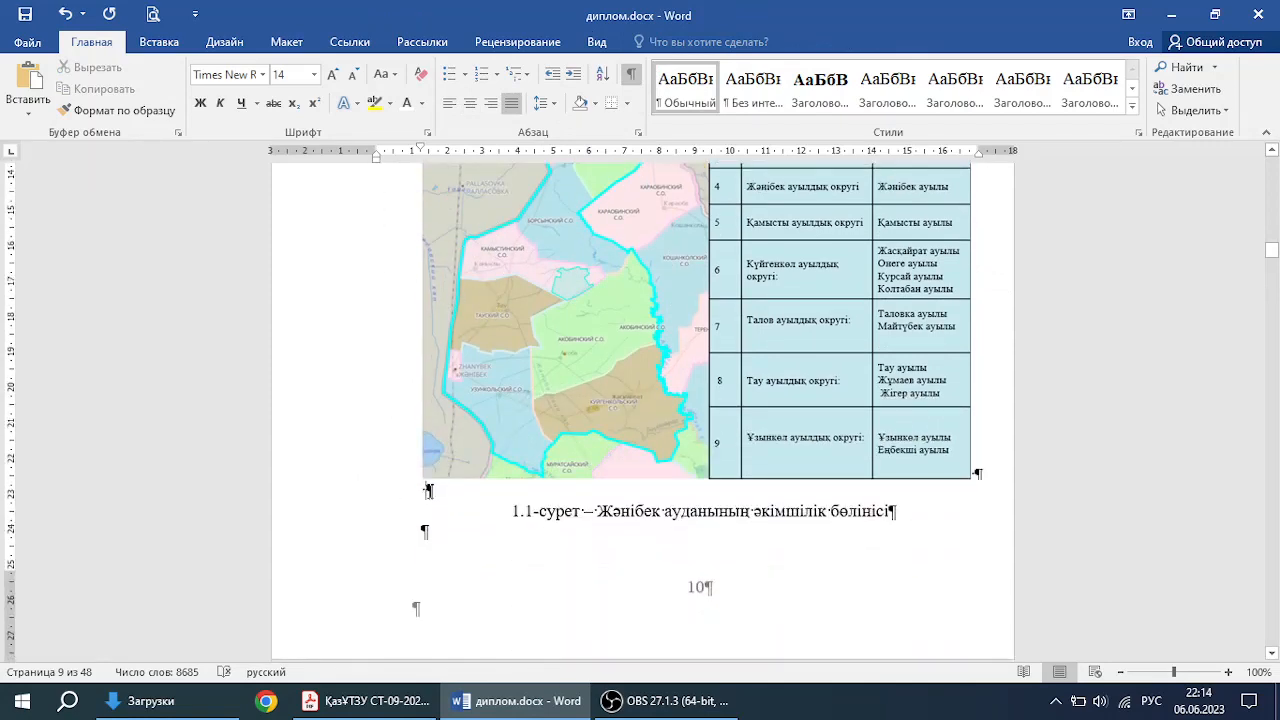
pyautogui.moveTo(512, 511); pyautogui.dragTo(896, 511)
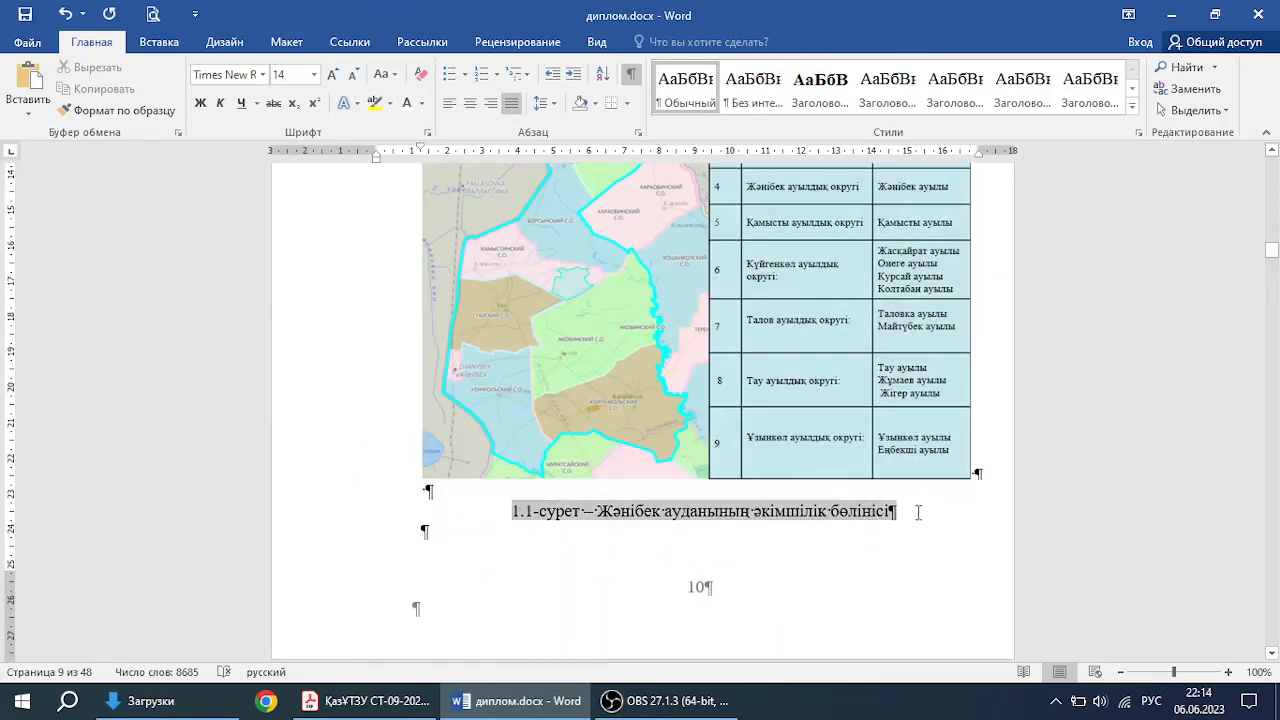
pyautogui.click(433, 538)
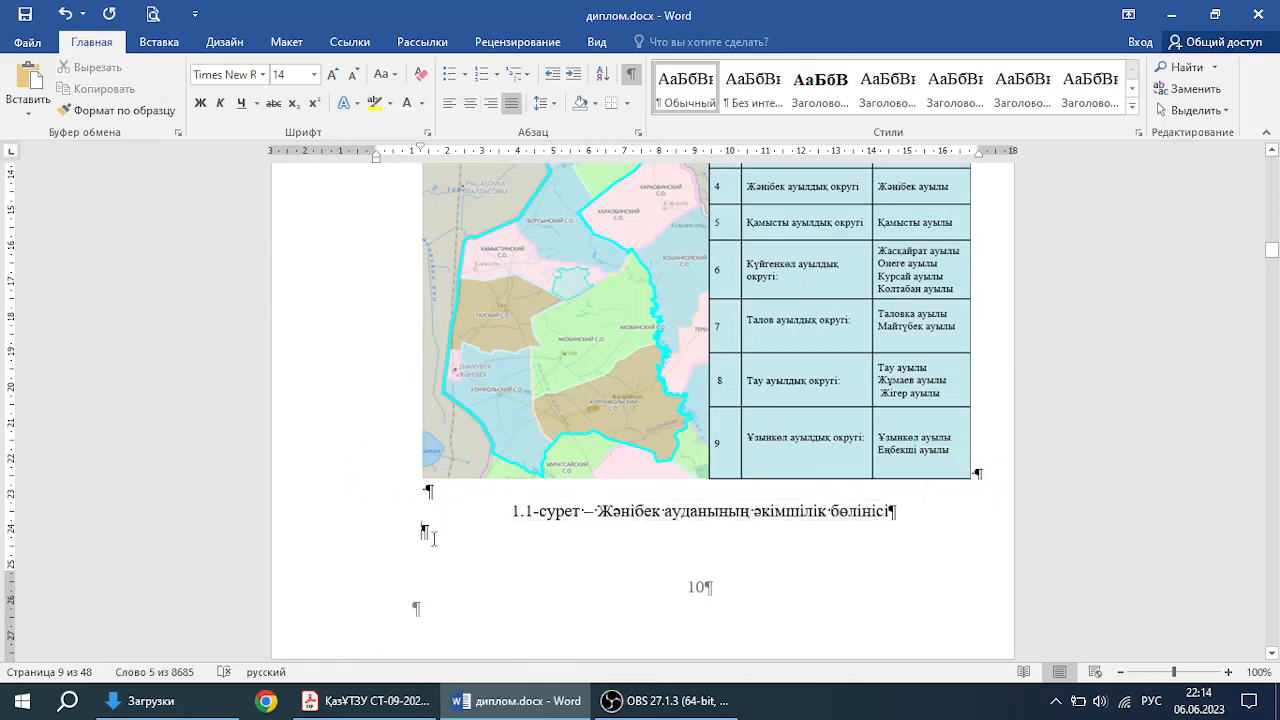
pyautogui.scroll(6, 573, 527)
pyautogui.scroll(-1, 573, 527)
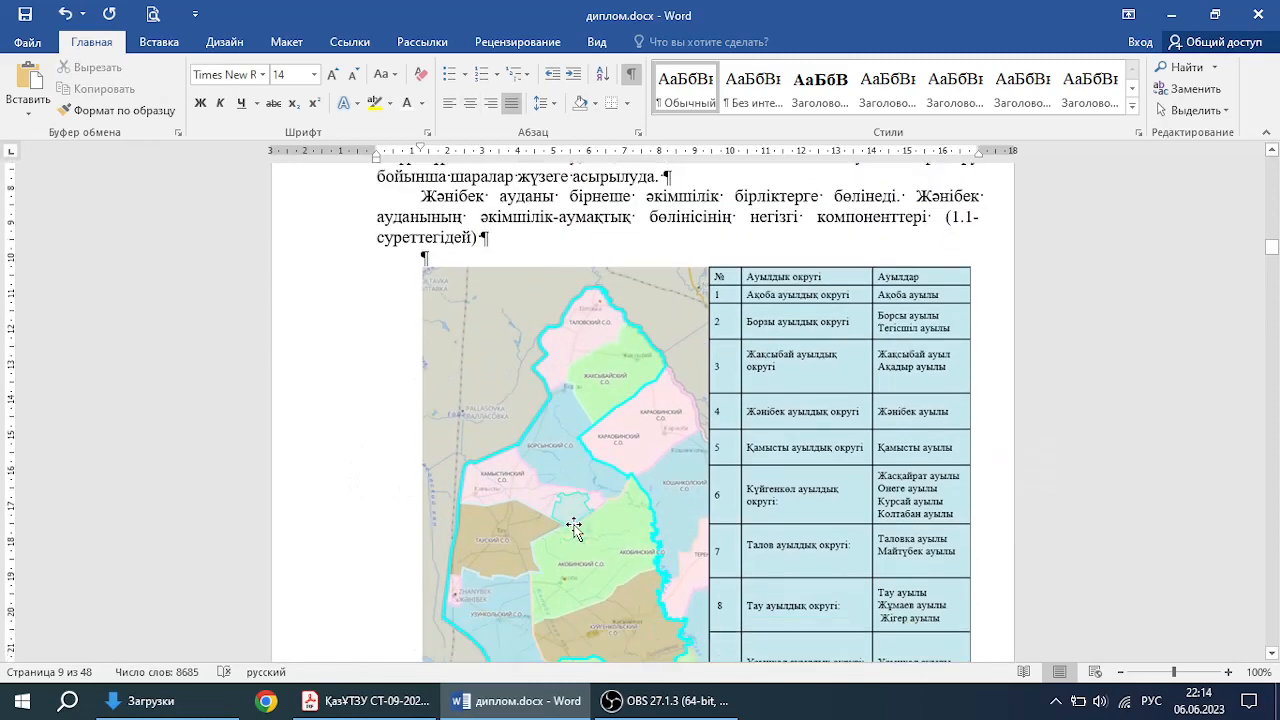
pyautogui.scroll(2, 514, 270)
pyautogui.scroll(1, 514, 272)
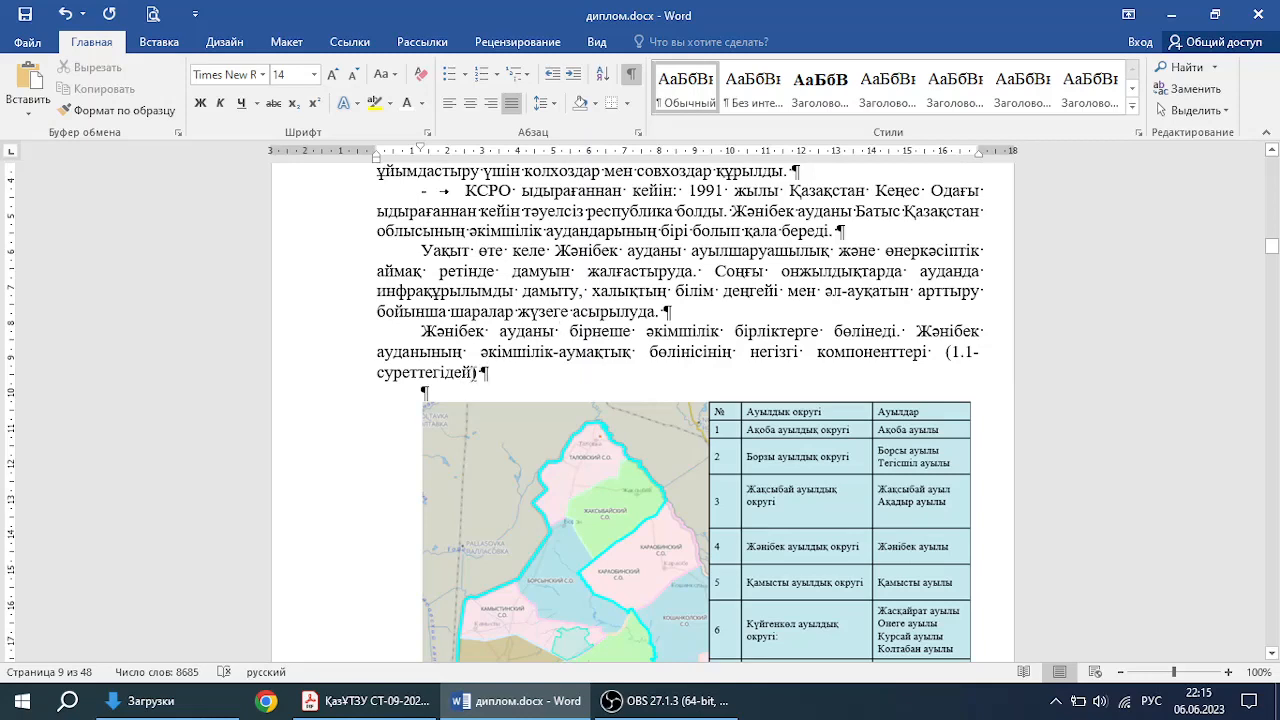
pyautogui.click(631, 74)
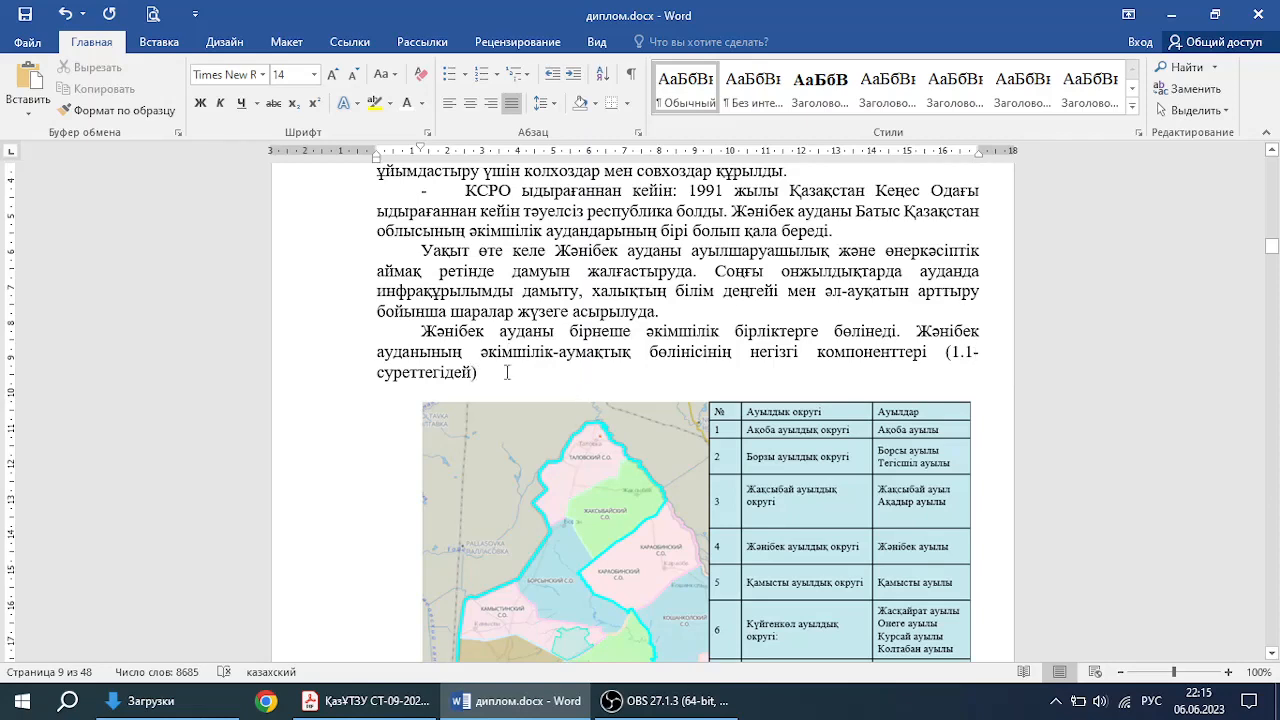
# Step: Add a period after (1.1-суреттегідей) and insert 1.1-суретке сәйкес at the beginning of that paragraph above the map
pyautogui.write('.')
pyautogui.write('1.1')
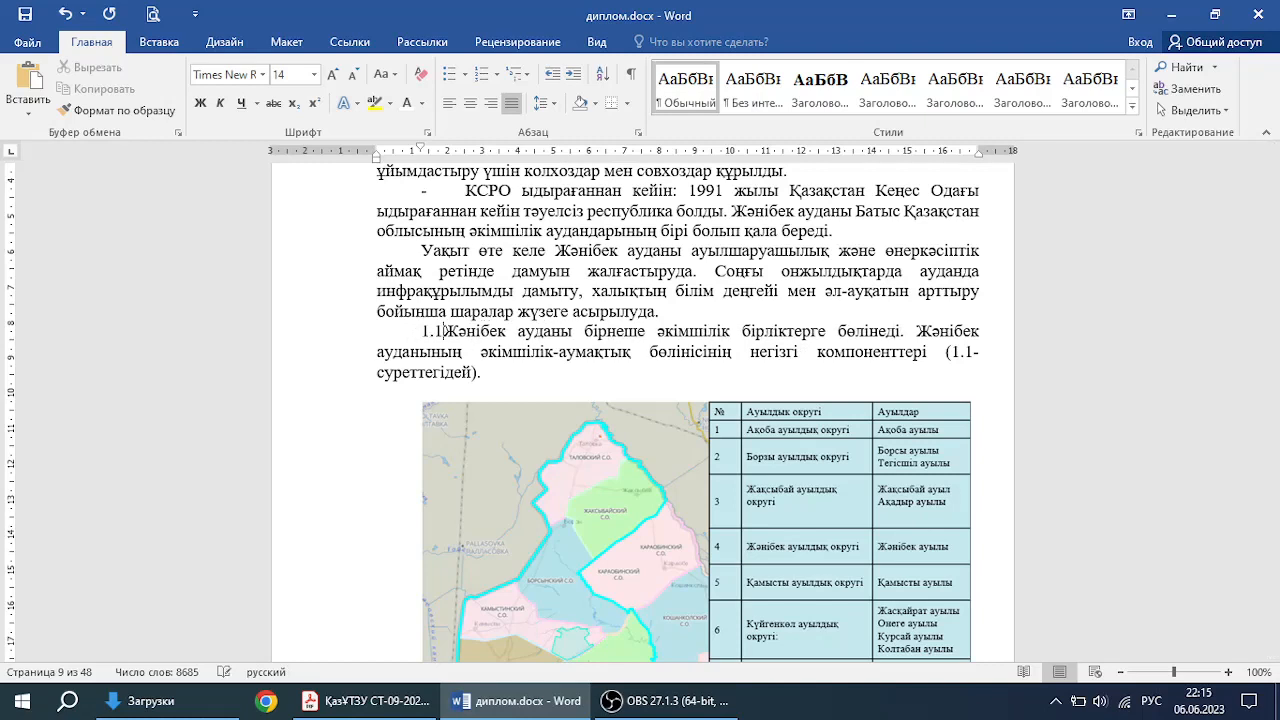
pyautogui.write('-с')
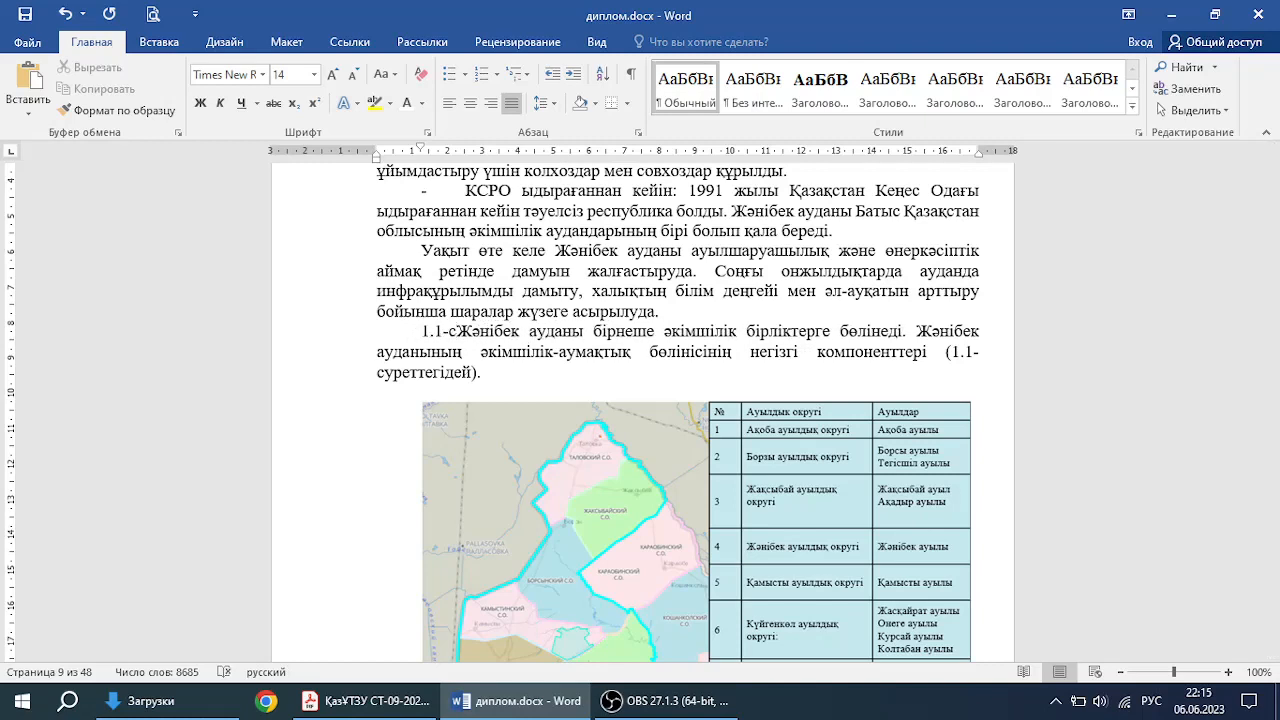
pyautogui.write('уретке')
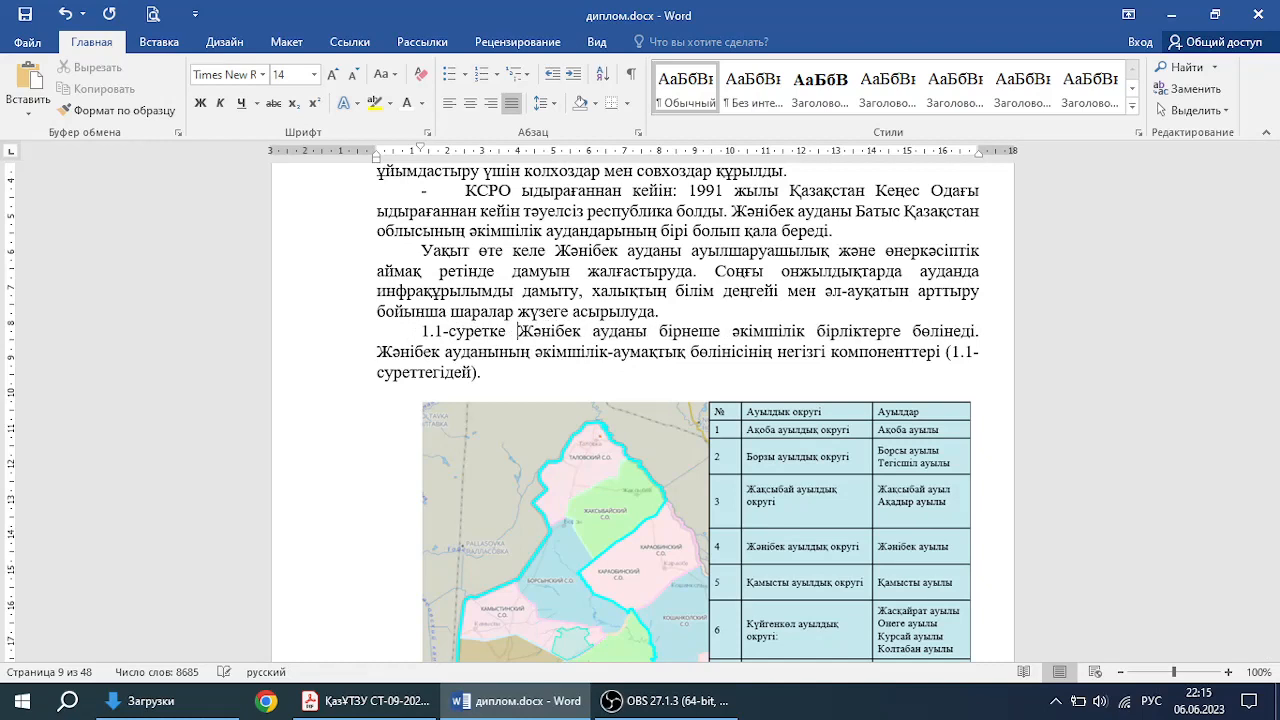
pyautogui.hotkey('alt', 'shift')
pyautogui.write('сі')
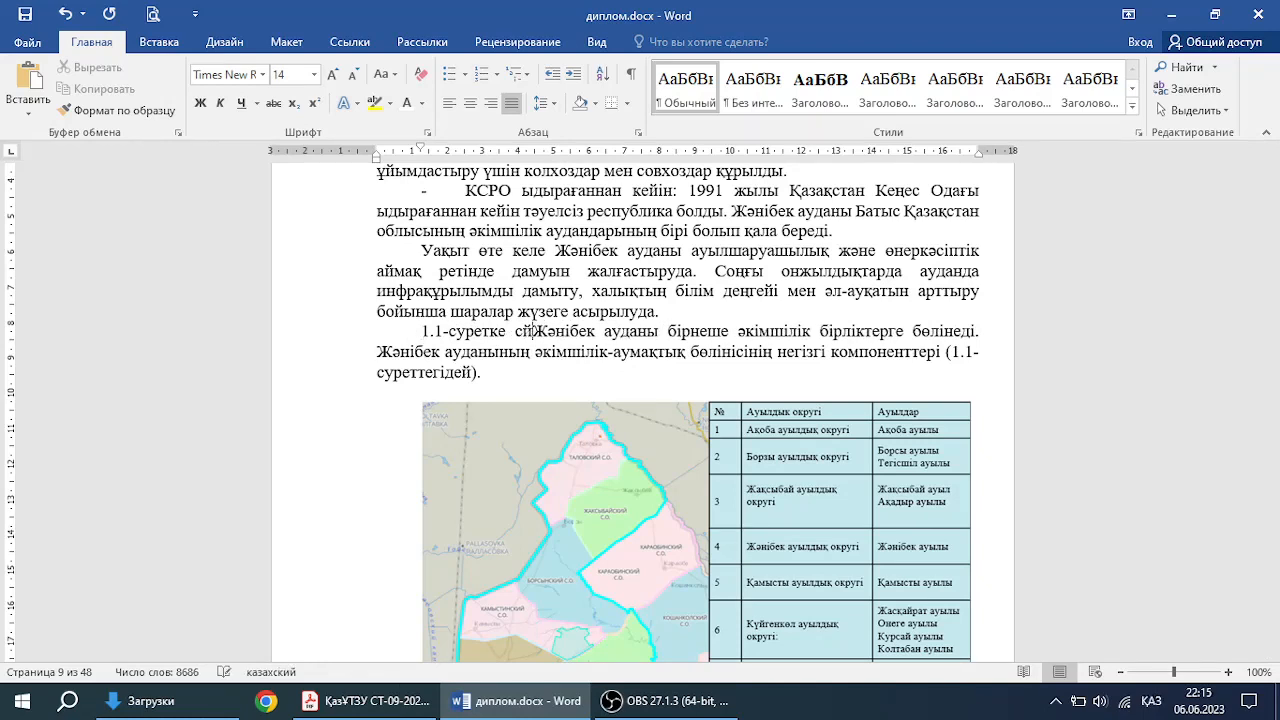
pyautogui.press('BackSpace')
pyautogui.write('ә')
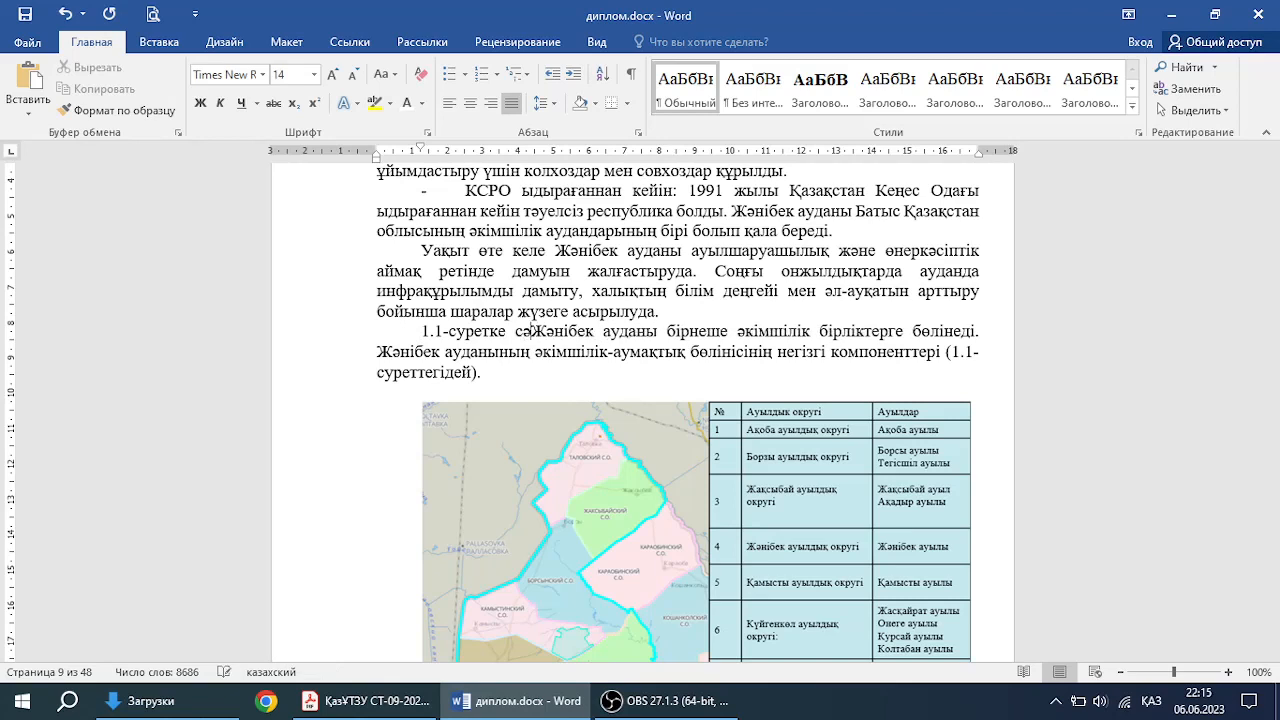
pyautogui.write('йу')
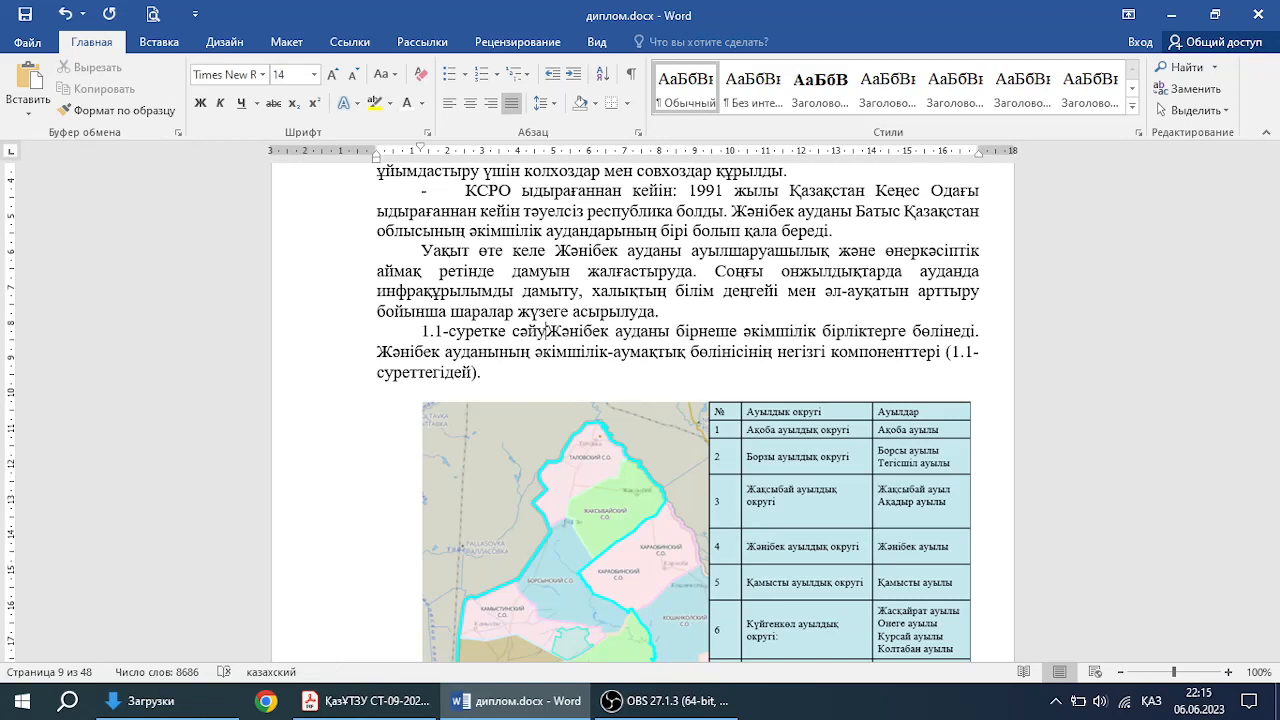
pyautogui.press('BackSpace')
pyautogui.write('кес')
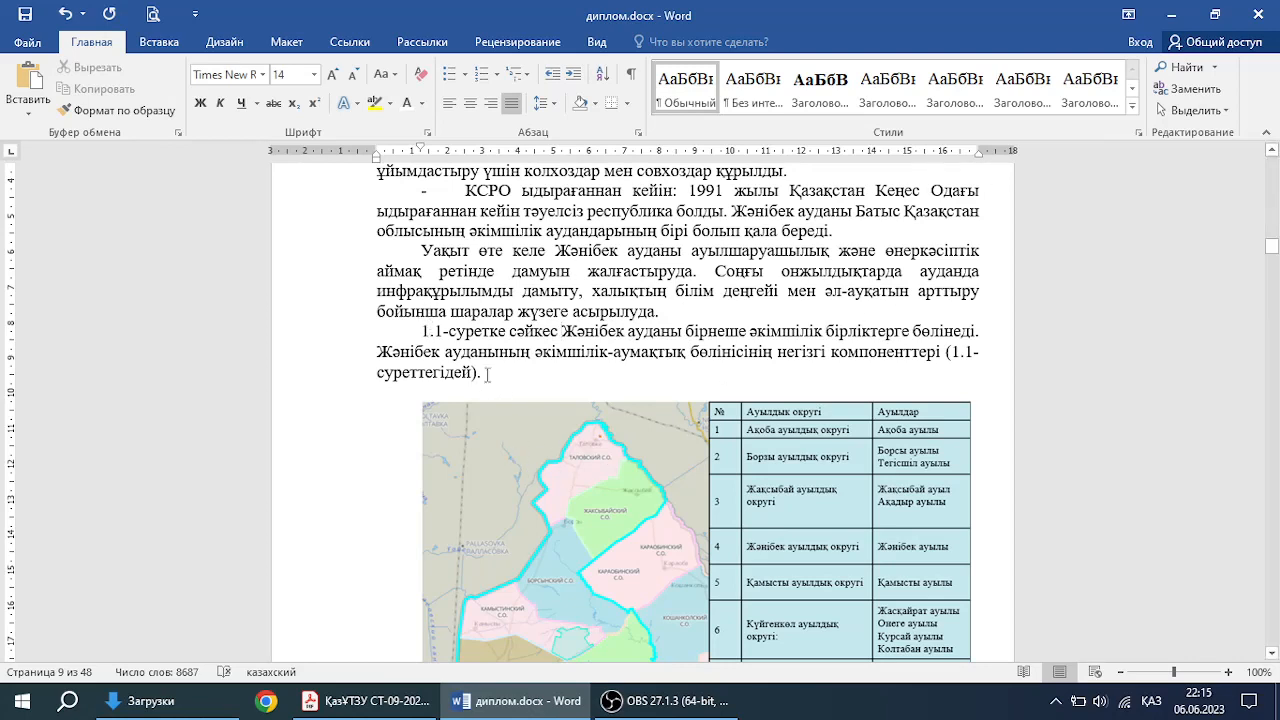
# Step: Delete the parenthesised reference (1.1-суреттегідей) and end the sentence with a period directly after компоненттері
pyautogui.moveTo(945, 351); pyautogui.dragTo(478, 371)
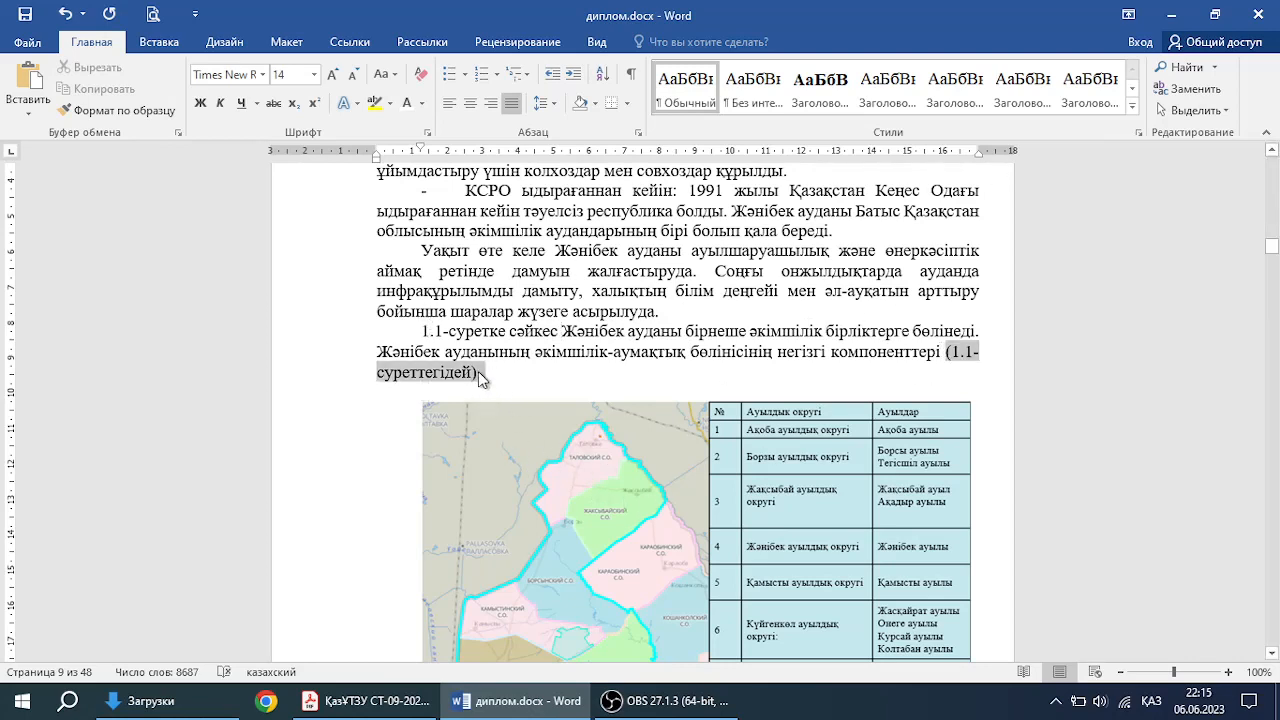
pyautogui.press('BackSpace')
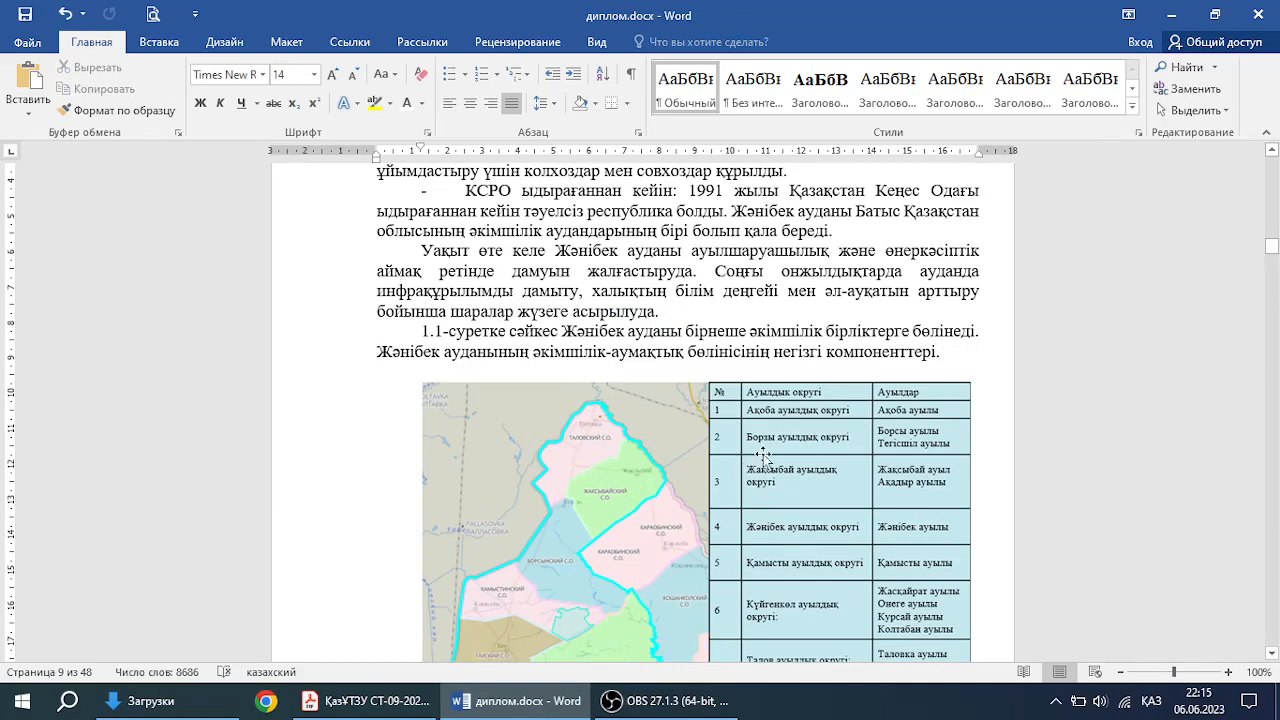
pyautogui.scroll(3, 796, 369)
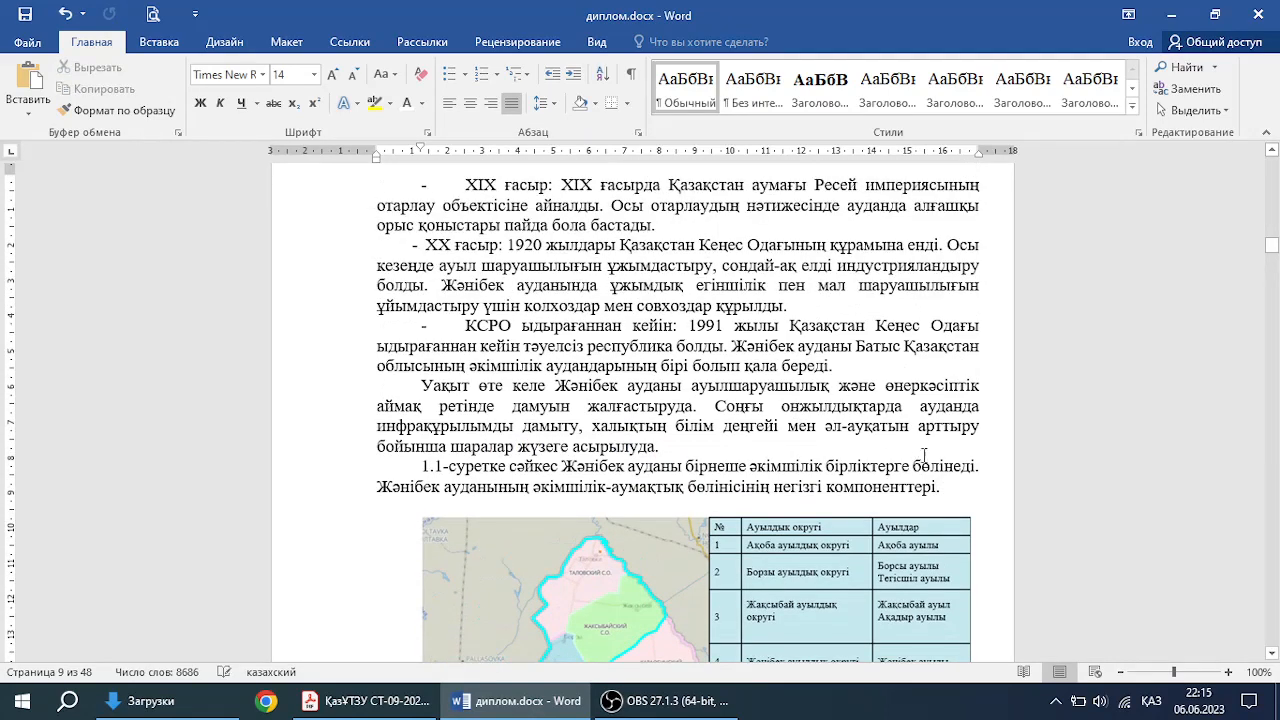
pyautogui.scroll(-3, 596, 428)
pyautogui.scroll(3, 596, 428)
# Step: Make the heading 1.2. Жәнібек ауданының кадастрлық картасы bold
pyautogui.scroll(-10, 700, 470)
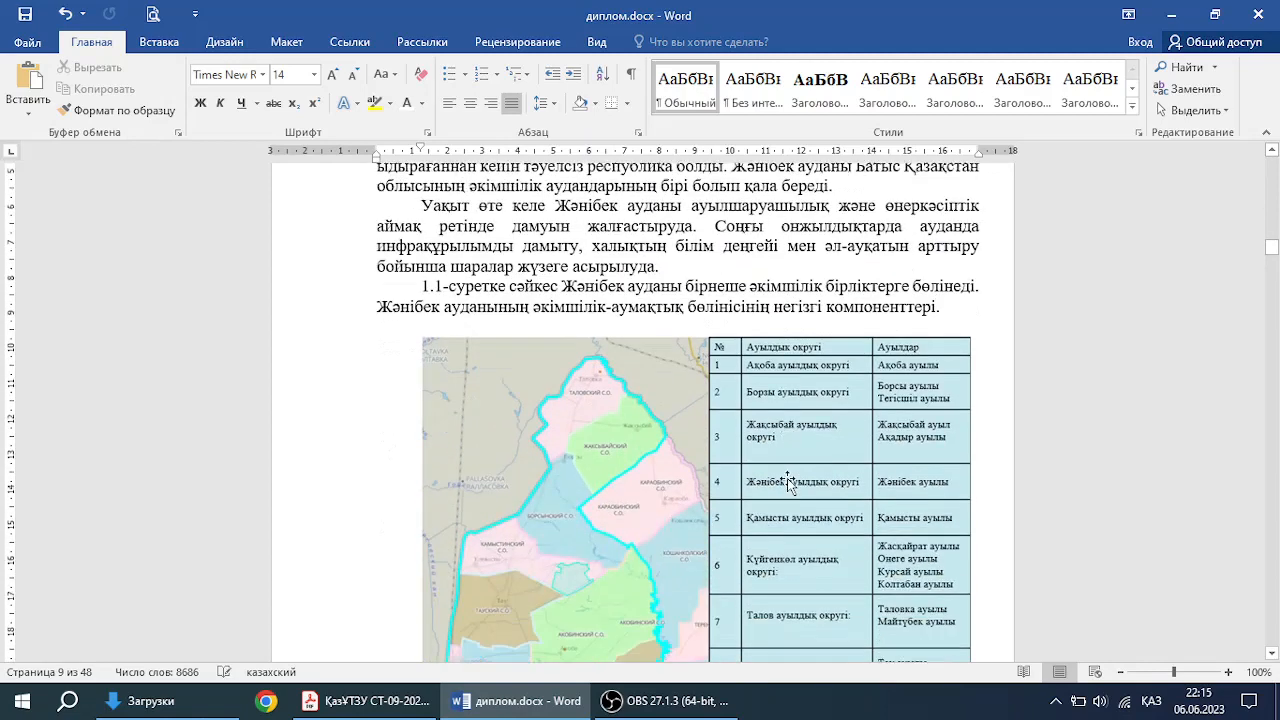
pyautogui.scroll(-18, 674, 483)
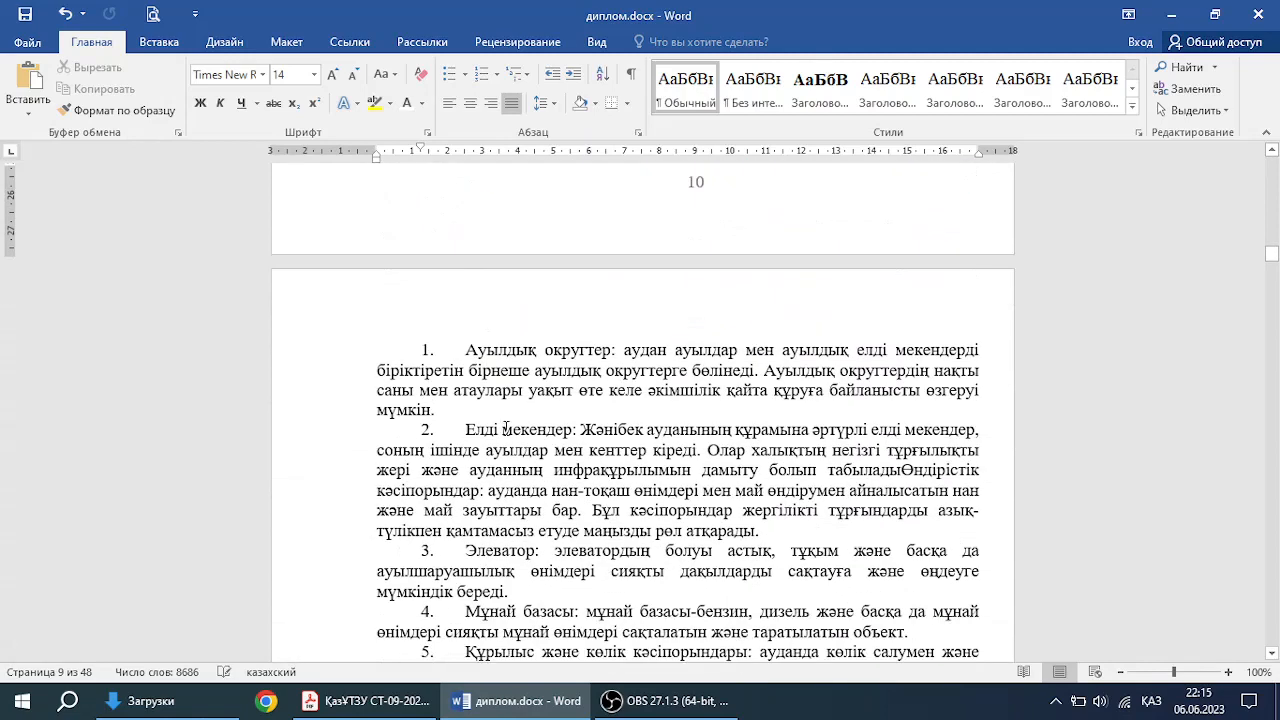
pyautogui.scroll(-3, 507, 427)
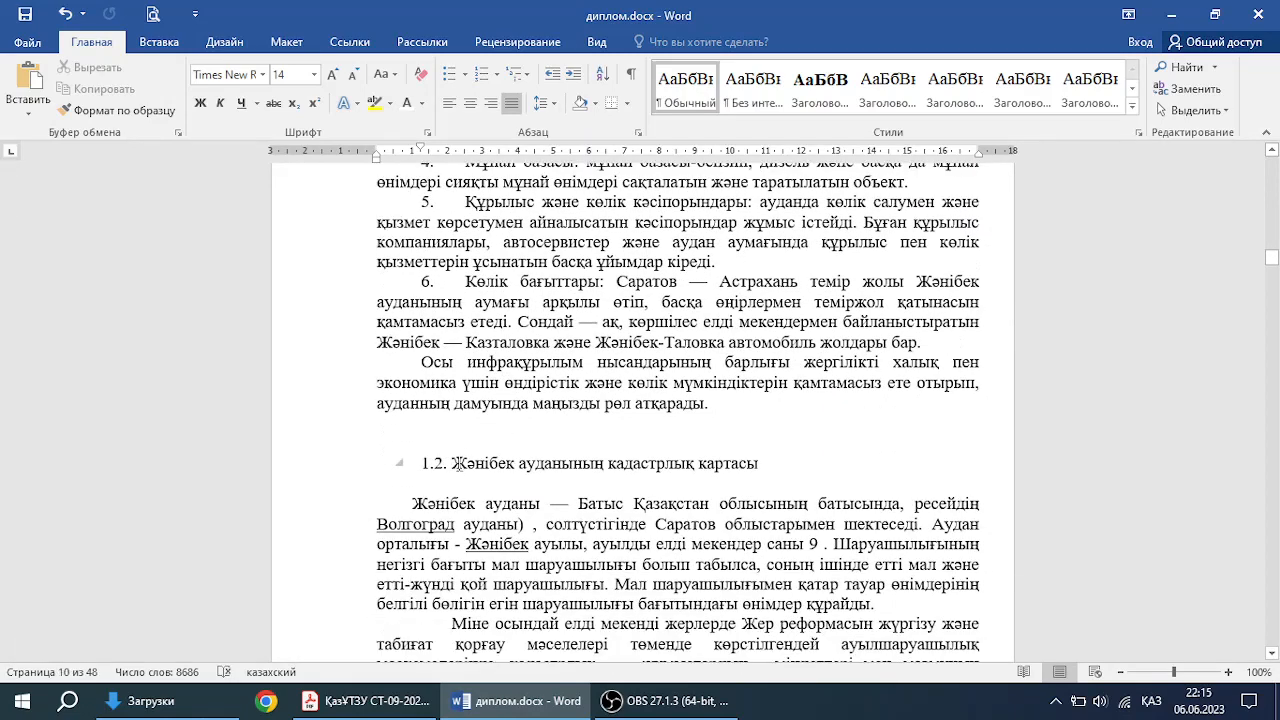
pyautogui.click(452, 463)
pyautogui.tripleClick(452, 463)
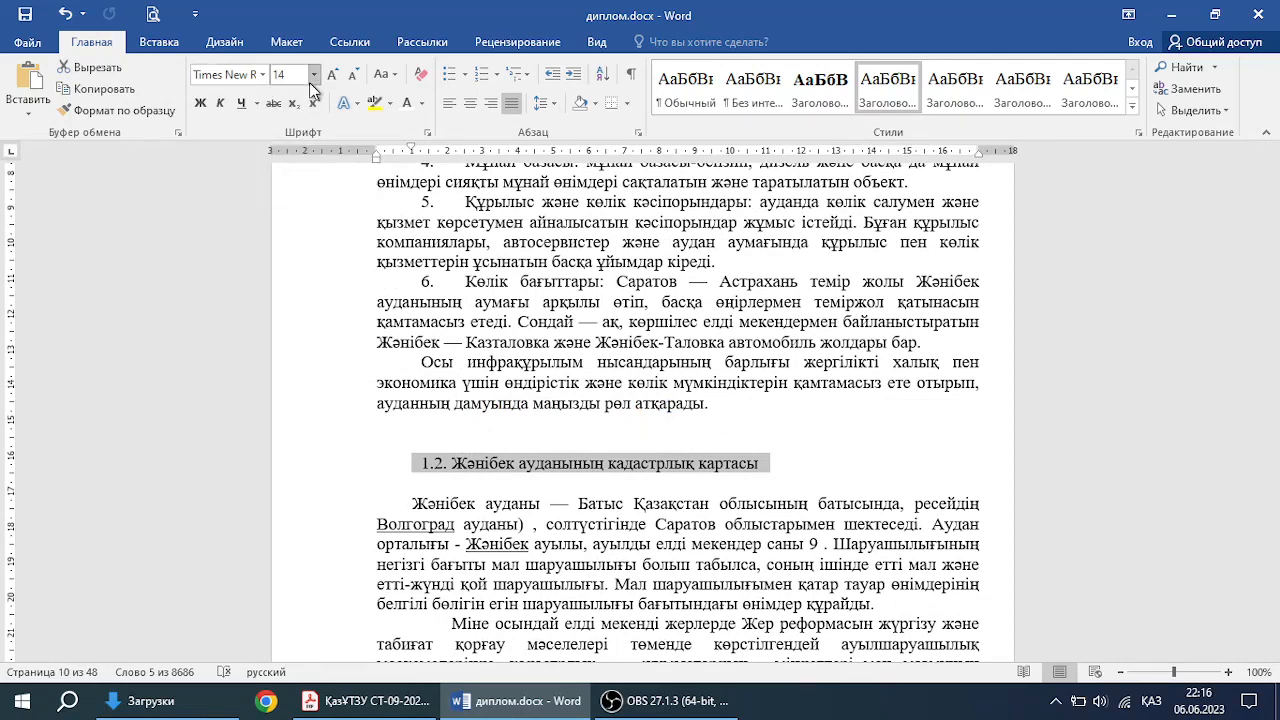
pyautogui.click(200, 102)
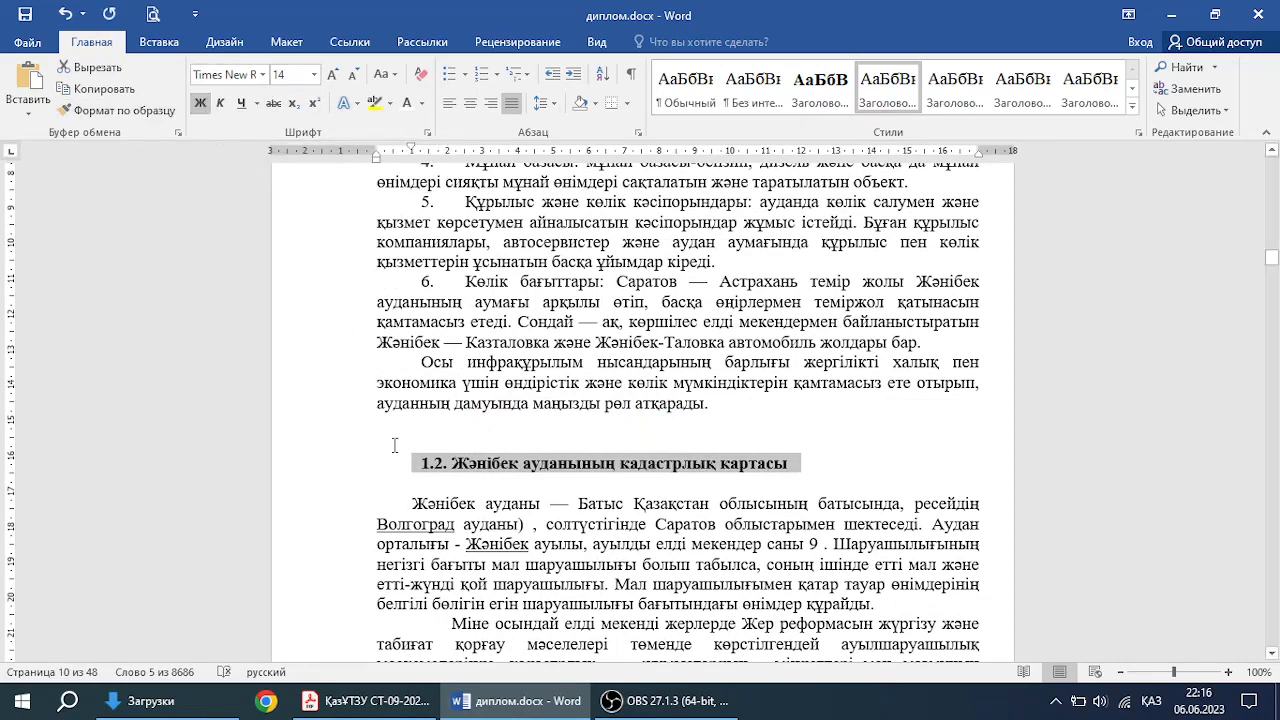
# Step: Show the formatting marks and try to set the first-line indent of heading 1.2 to 1,25 cm
pyautogui.click(414, 484)
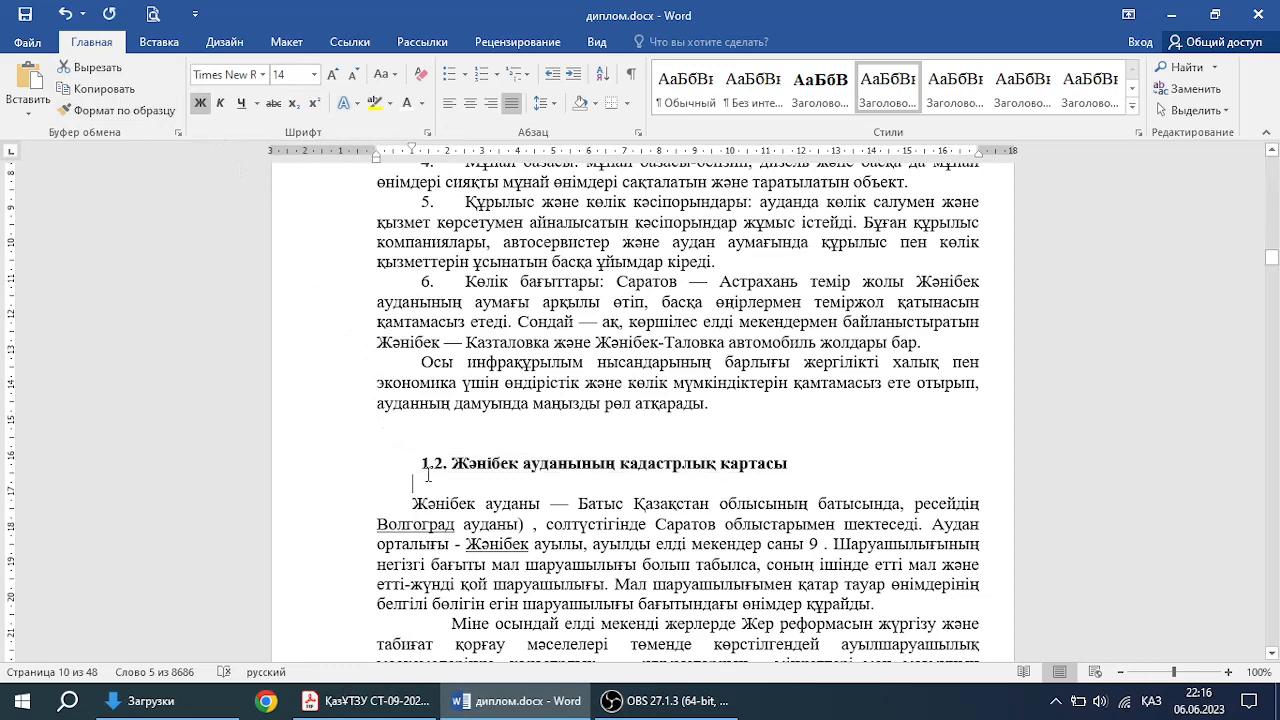
pyautogui.click(631, 74)
pyautogui.click(422, 465)
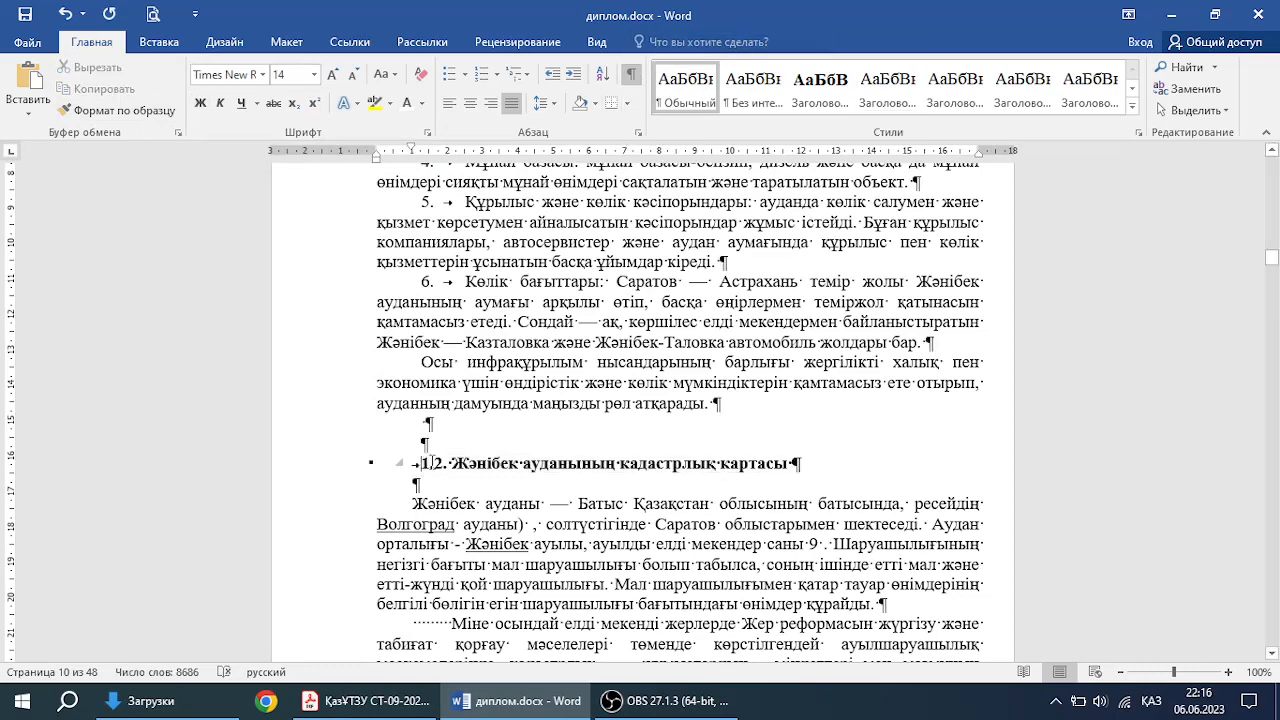
pyautogui.click(638, 132)
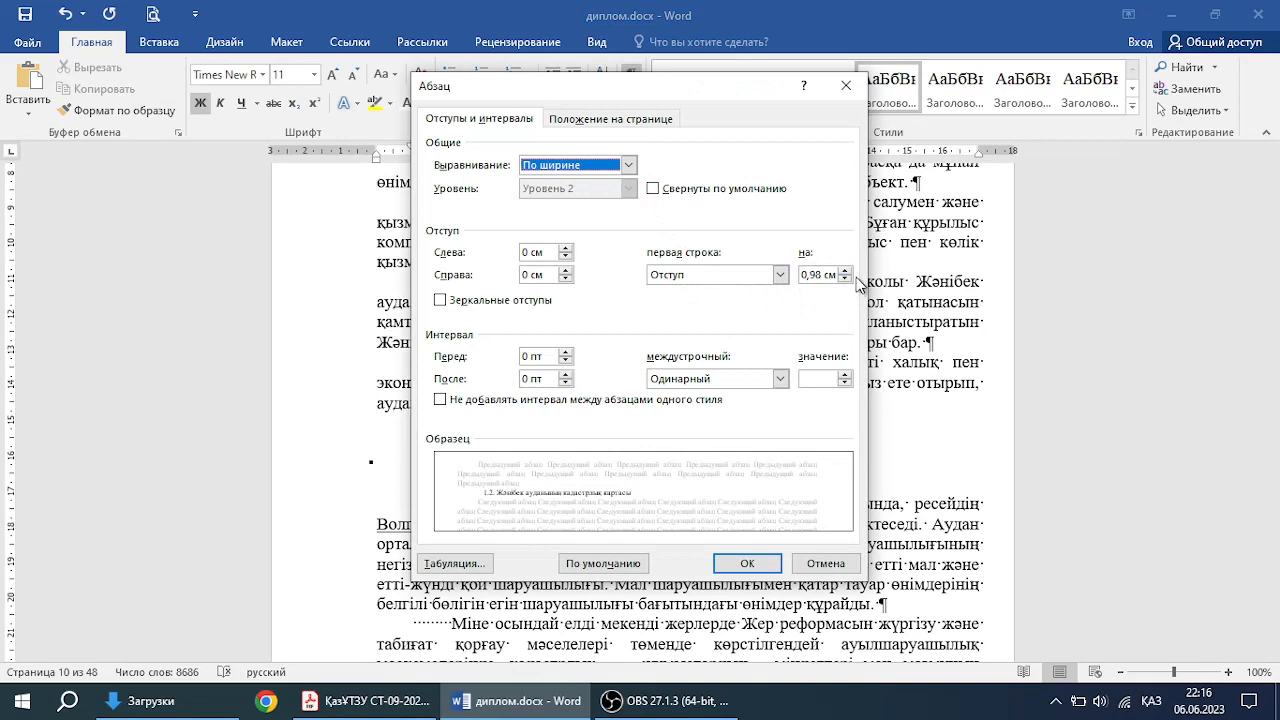
pyautogui.moveTo(830, 275); pyautogui.dragTo(800, 285)
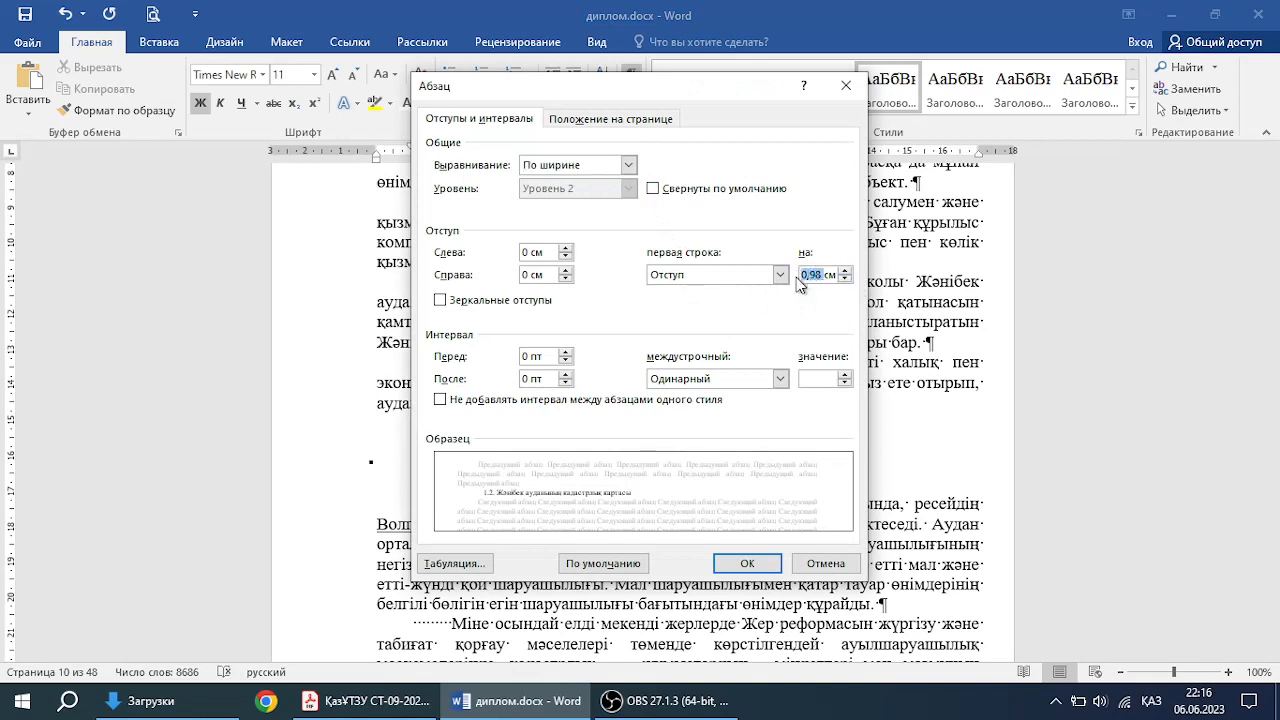
pyautogui.write('1,')
pyautogui.click(747, 563)
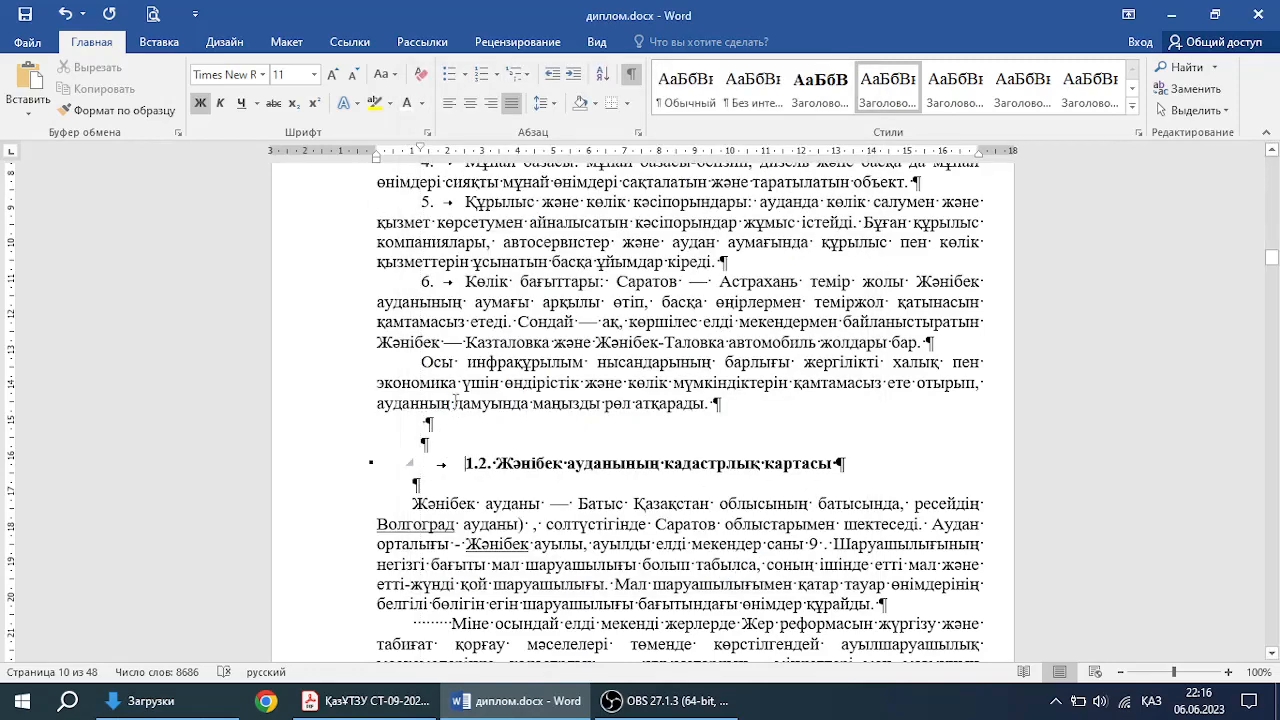
# Step: Delete the tab character in front of heading 1.2 and check its first-line indent in the paragraph settings
pyautogui.press('BackSpace')
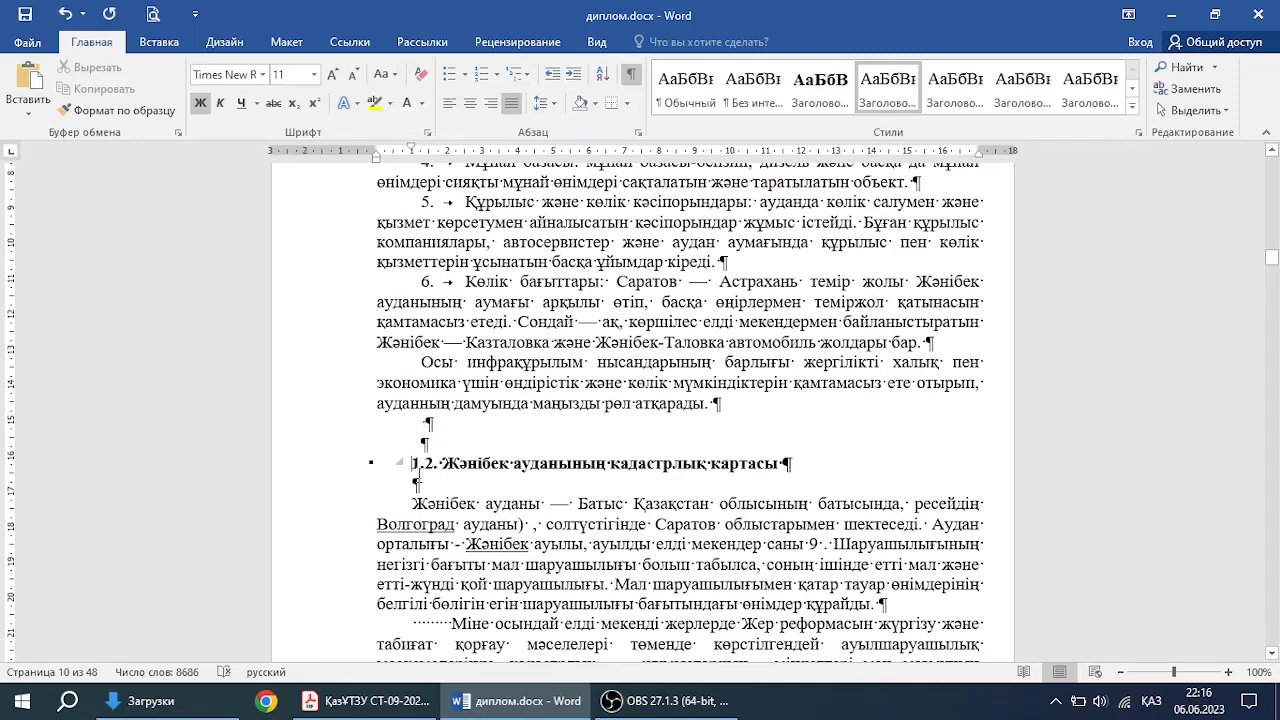
pyautogui.click(638, 132)
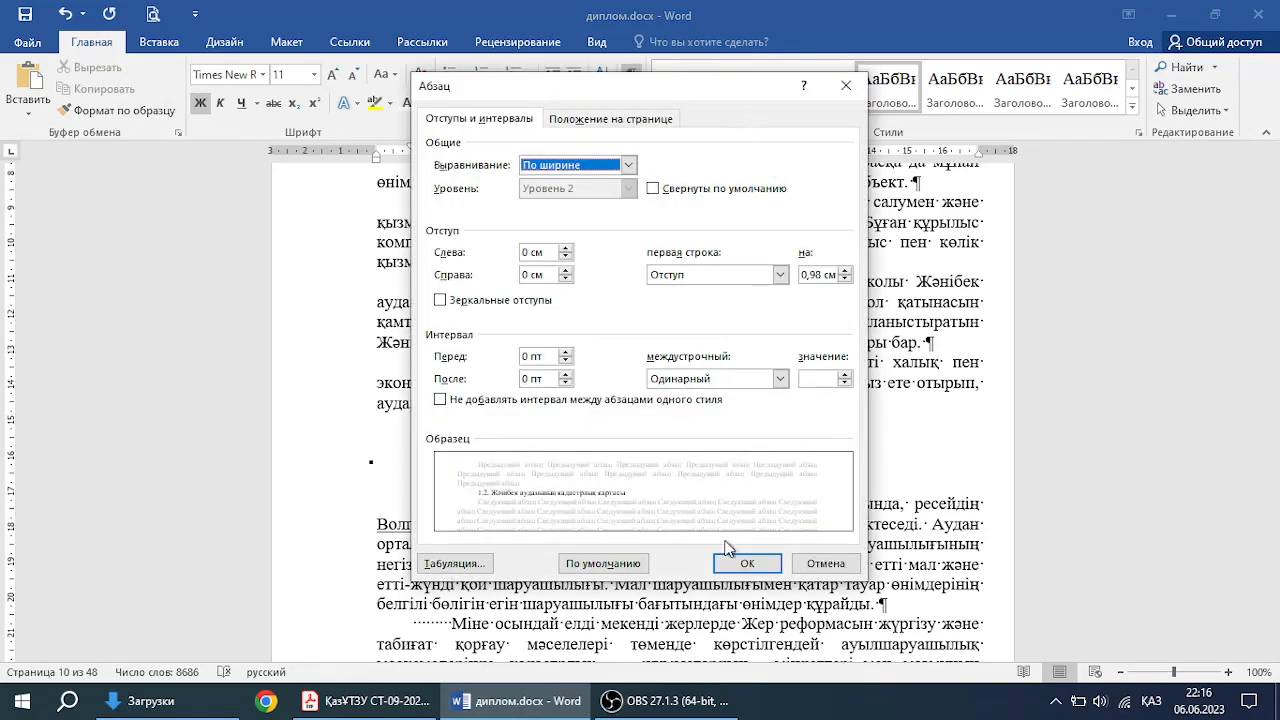
pyautogui.click(766, 574)
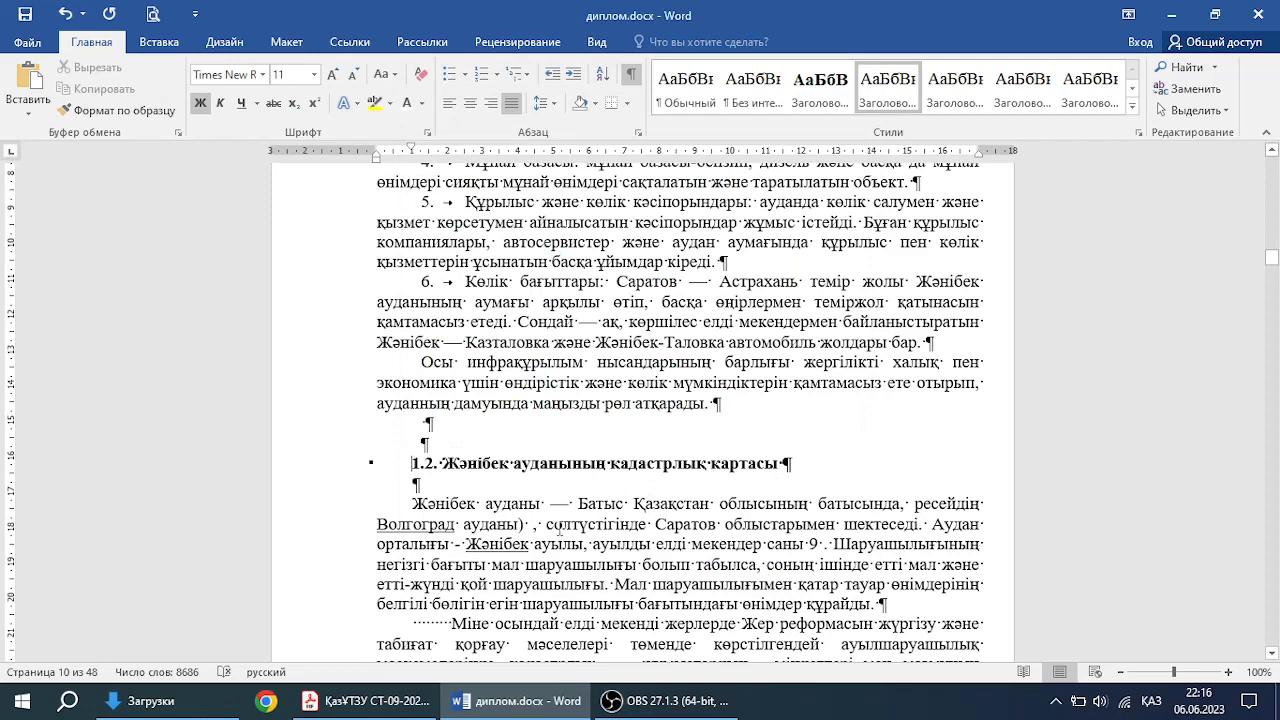
# Step: Hide the formatting marks and check the paragraph settings of the body paragraph beneath heading 1.2
pyautogui.click(631, 74)
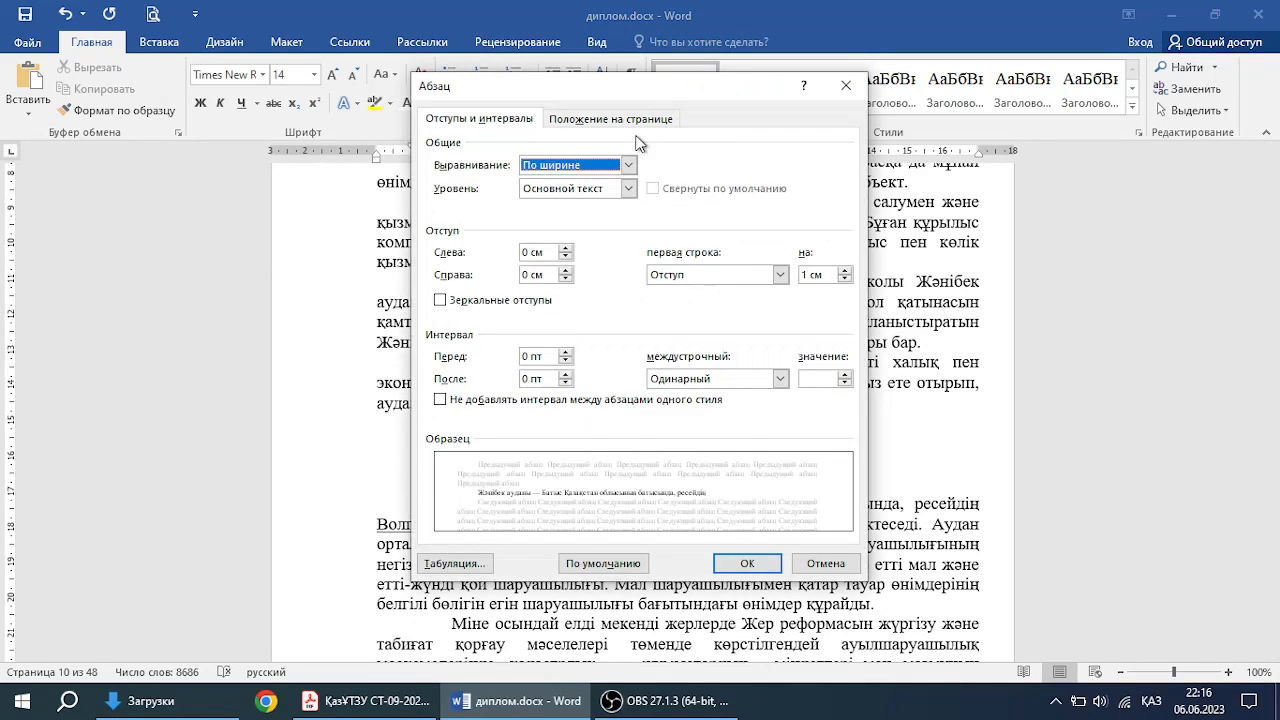
pyautogui.click(639, 133)
pyautogui.click(825, 563)
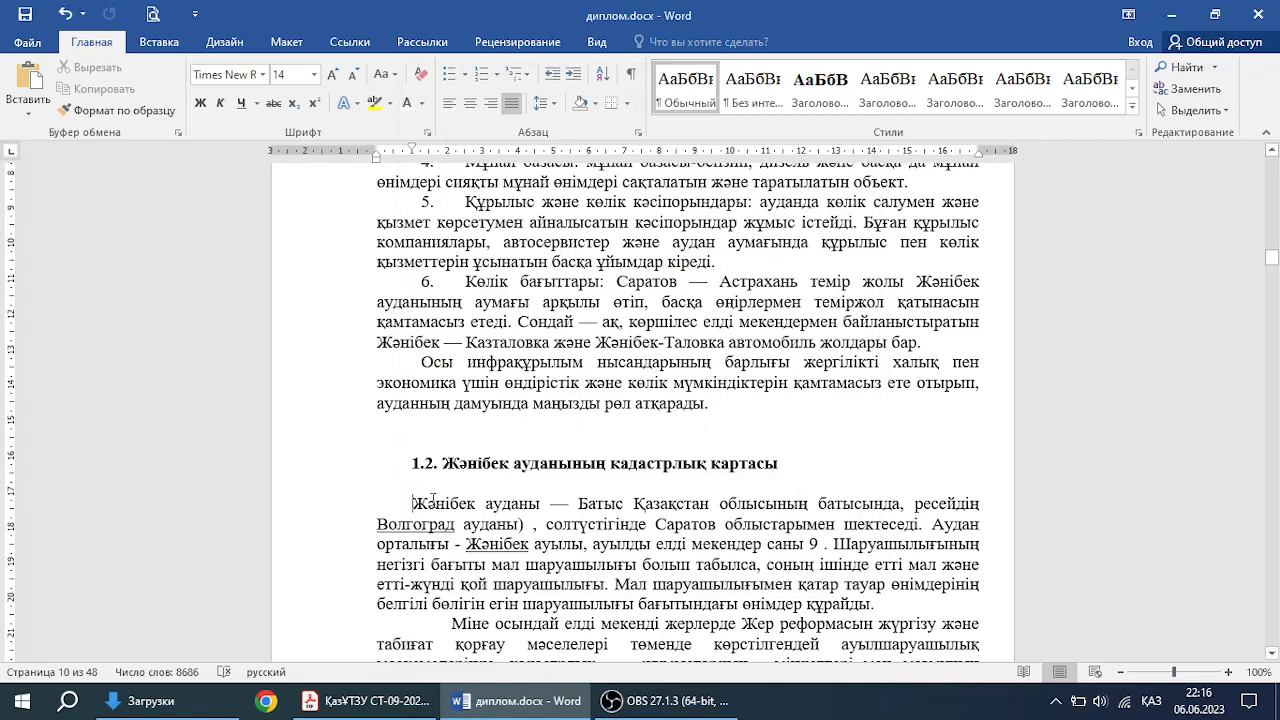
# Step: Set the first-line indent of heading 1.2. Жәнібек ауданының кадастрлық картасы to 1,25 cm
pyautogui.click(418, 466)
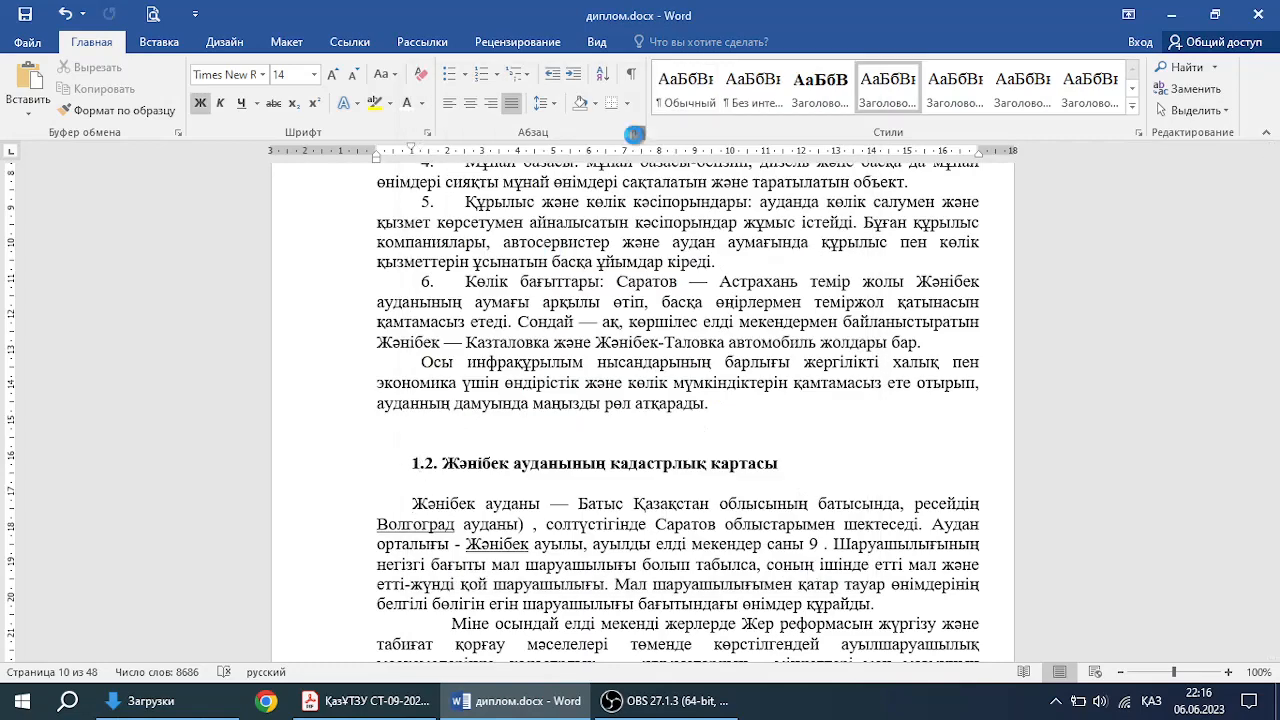
pyautogui.click(639, 133)
pyautogui.doubleClick(812, 274)
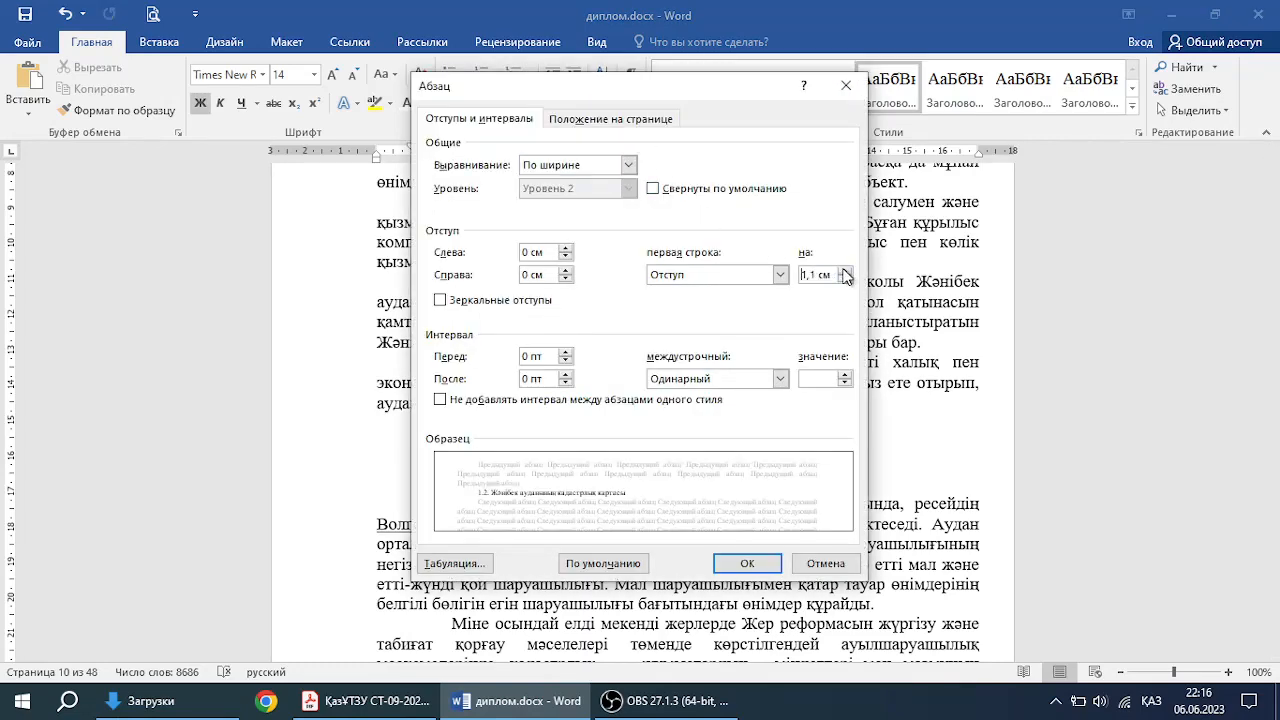
pyautogui.write('1,25')
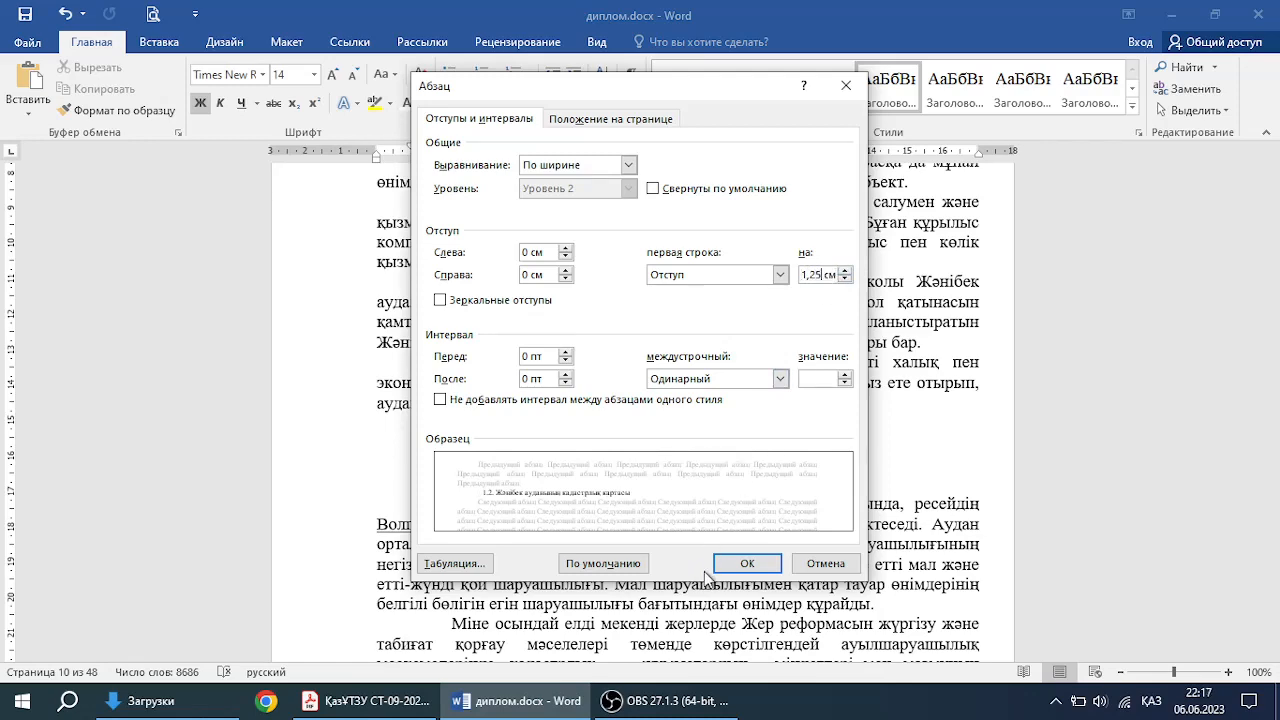
pyautogui.click(735, 562)
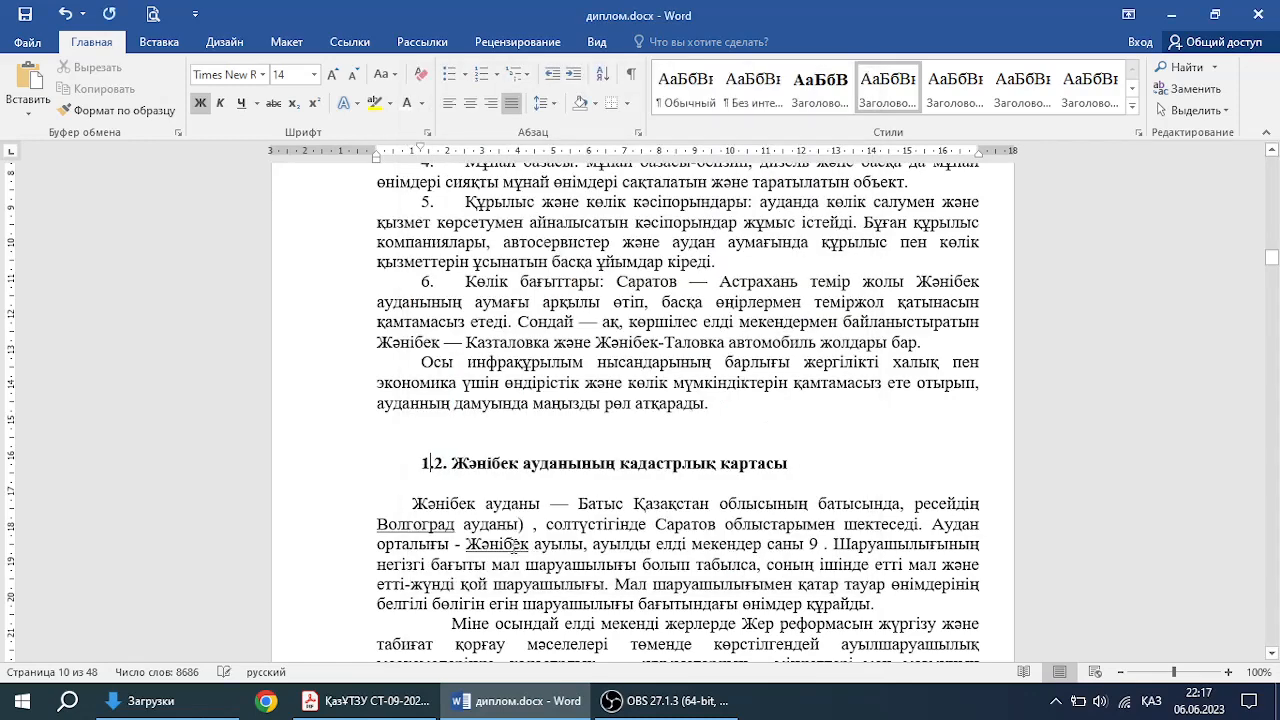
# Step: Apply the default first-line indent (Отступ) to all text of section 1.2, from beneath its heading down to heading 1.3
pyautogui.click(418, 501)
pyautogui.moveTo(415, 497); pyautogui.dragTo(494, 530)
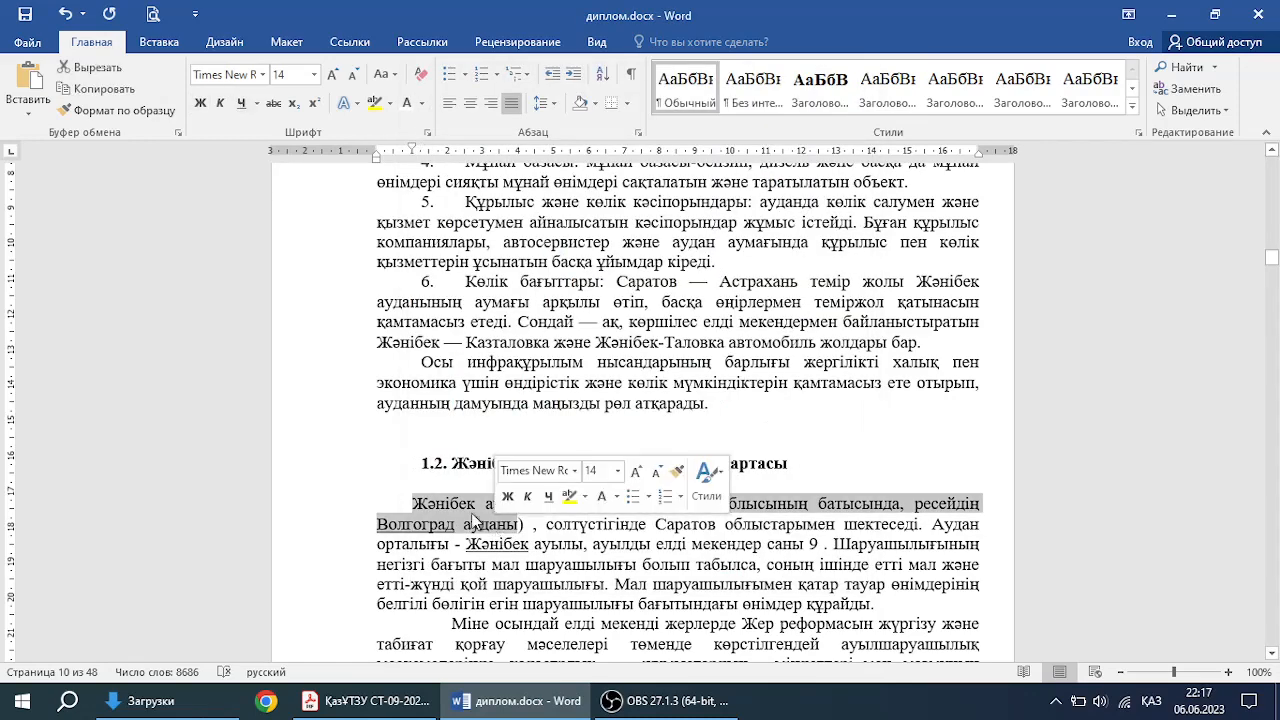
pyautogui.moveTo(436, 485); pyautogui.dragTo(513, 413)
pyautogui.scroll(-20, 505, 565)
pyautogui.scroll(-18, 500, 571)
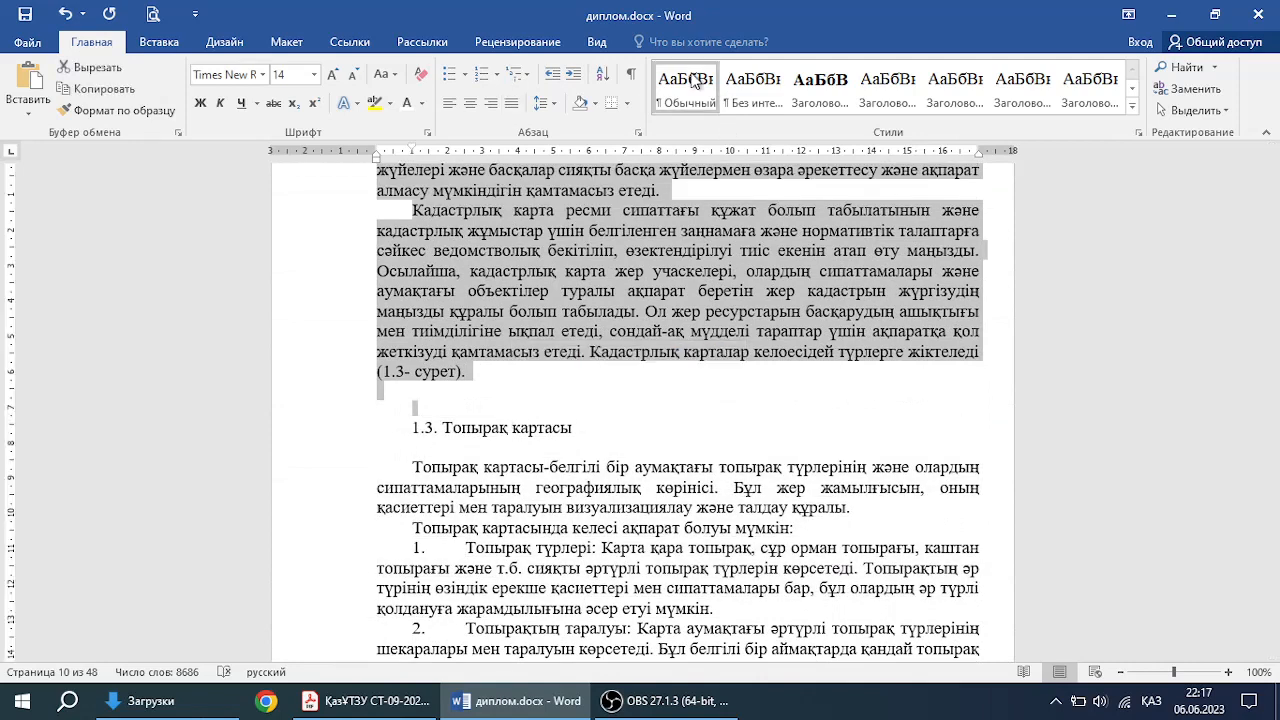
pyautogui.click(640, 136)
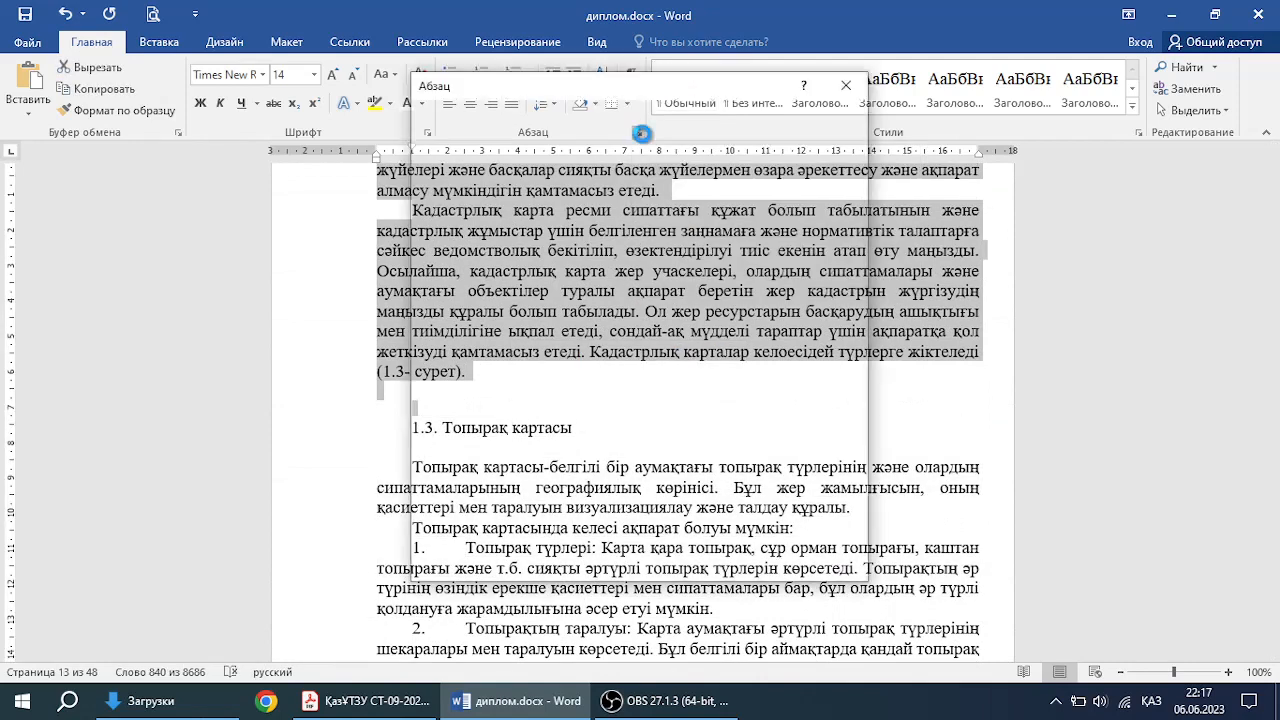
pyautogui.click(662, 274)
pyautogui.click(675, 302)
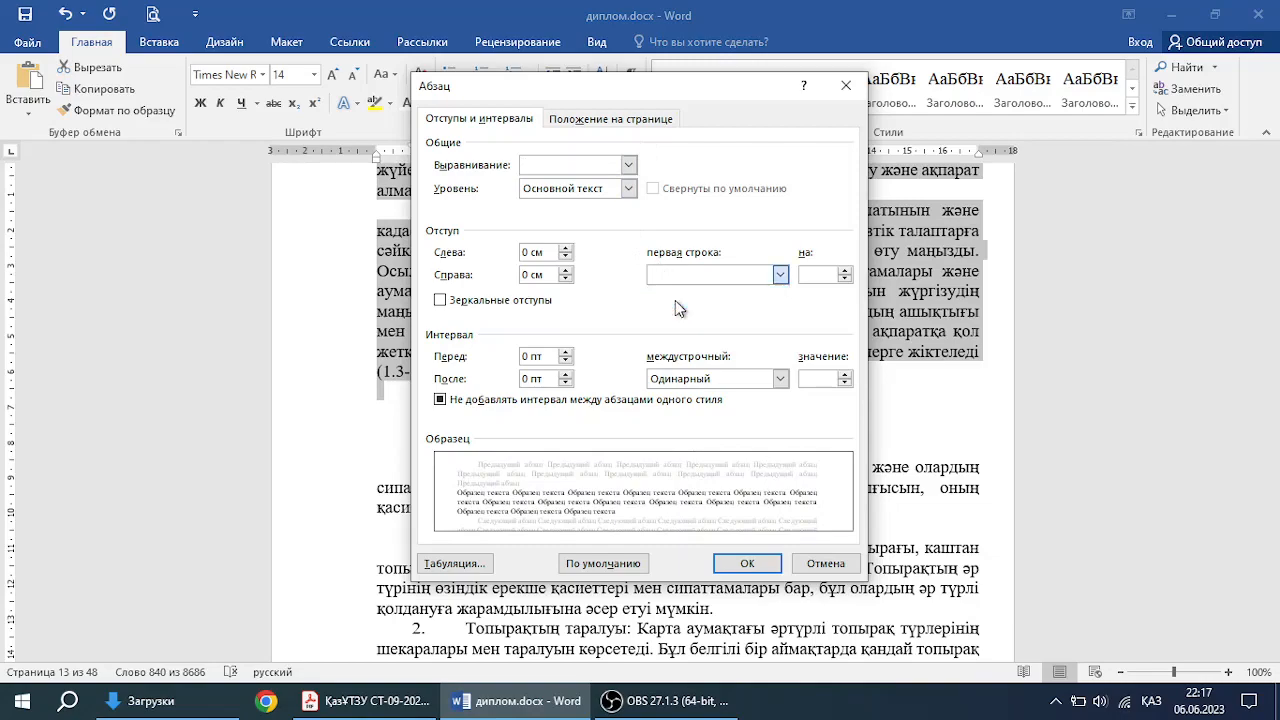
pyautogui.click(745, 562)
pyautogui.scroll(15, 510, 385)
pyautogui.scroll(20, 510, 390)
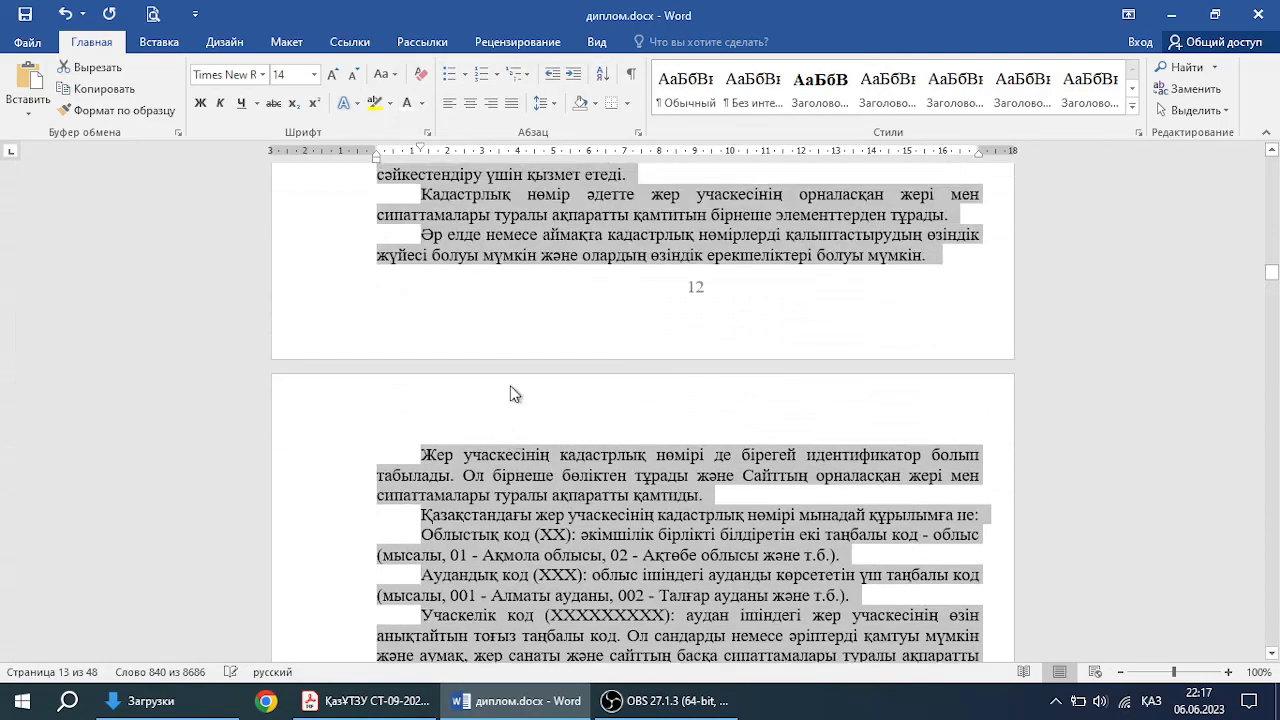
pyautogui.scroll(10, 510, 385)
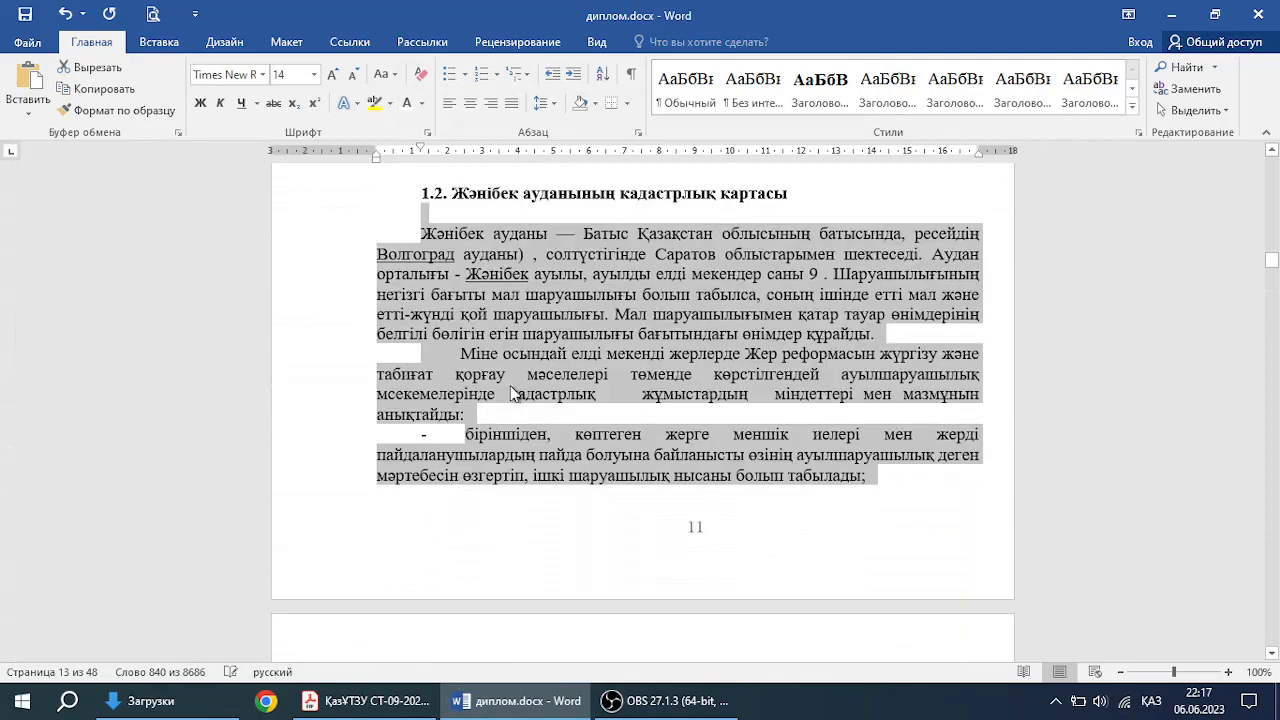
# Step: Show the formatting marks and delete the leading spaces of the section 1.2 paragraphs starting Міне осындай and Жоғарыда айтылғандарды
pyautogui.click(487, 430)
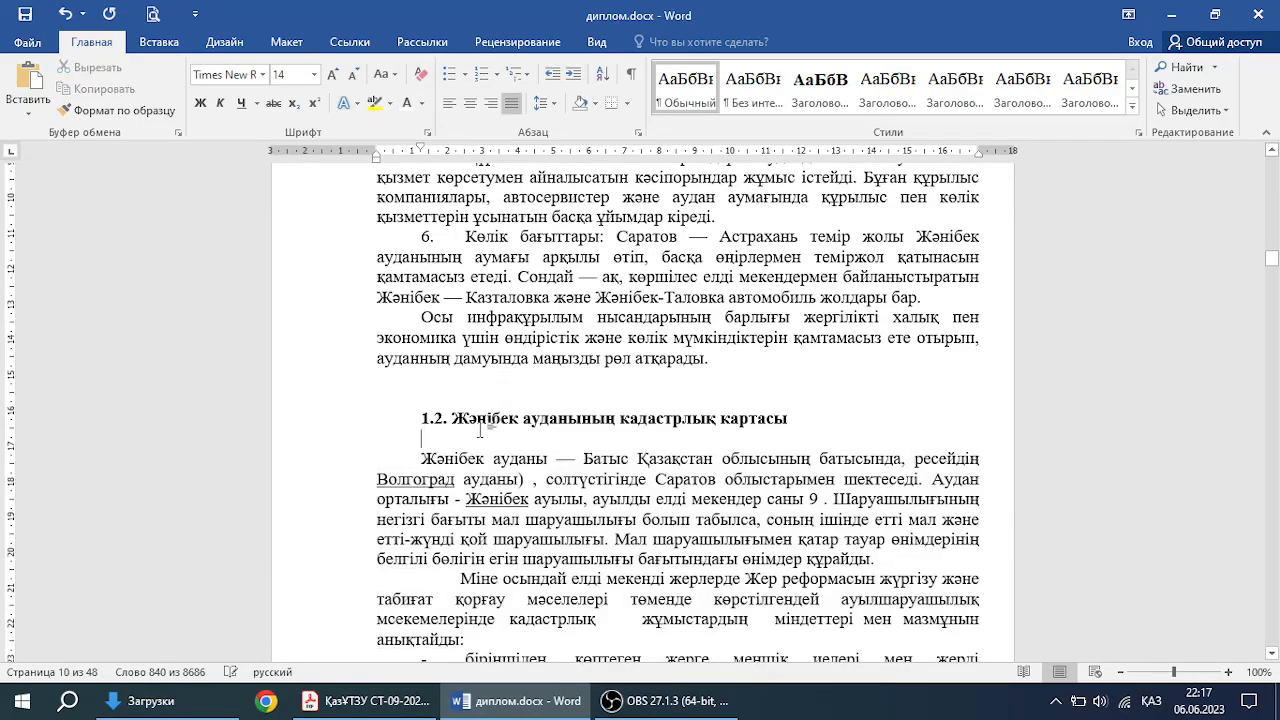
pyautogui.click(631, 74)
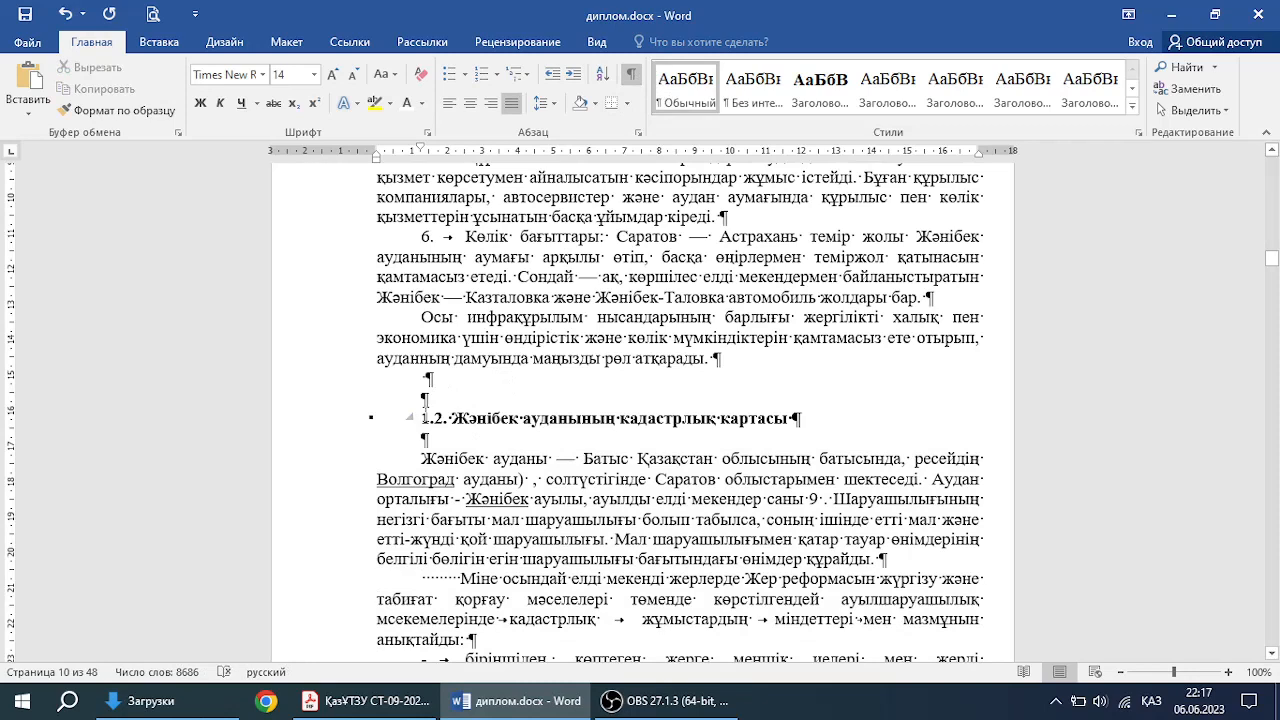
pyautogui.click(446, 378)
pyautogui.click(441, 437)
pyautogui.scroll(-3, 416, 513)
pyautogui.moveTo(421, 397); pyautogui.dragTo(463, 400)
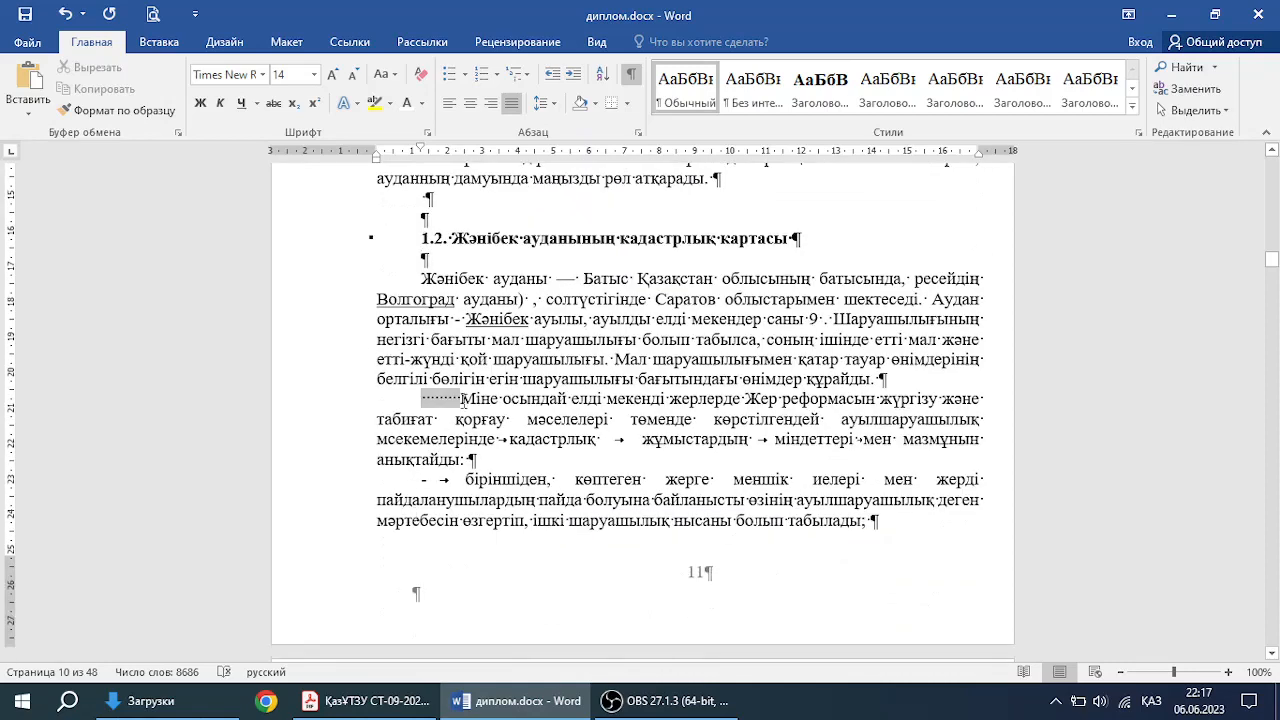
pyautogui.press('BackSpace')
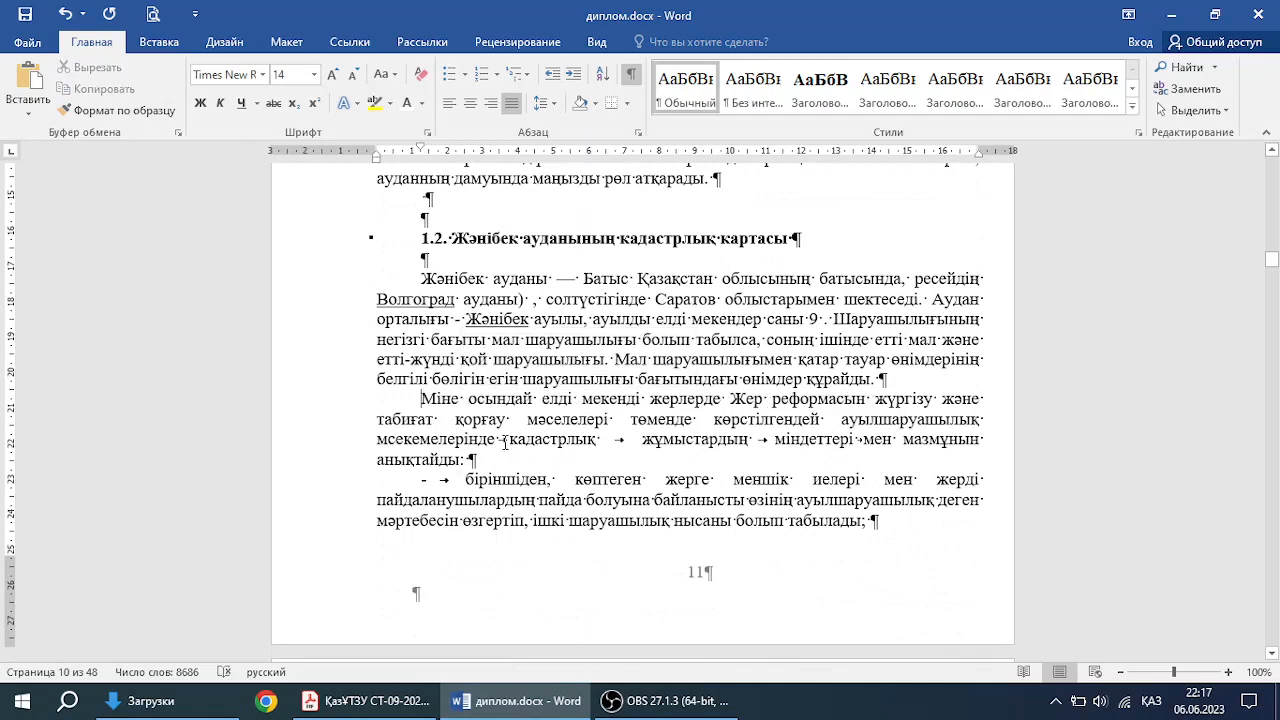
pyautogui.scroll(-8, 505, 442)
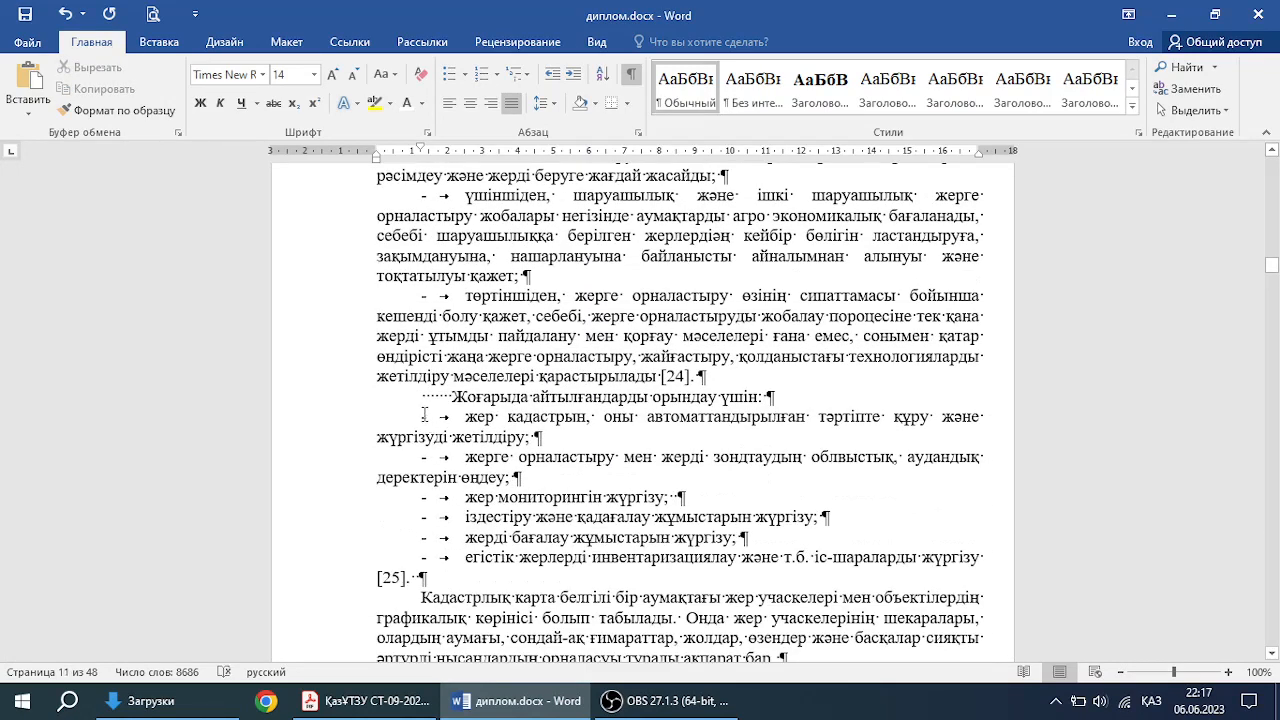
pyautogui.moveTo(419, 400); pyautogui.dragTo(458, 405)
# Step: Examine the rest of section 1.2 and the text through heading 1.4 for stray spaces and tabs at paragraph starts
pyautogui.scroll(-15, 476, 440)
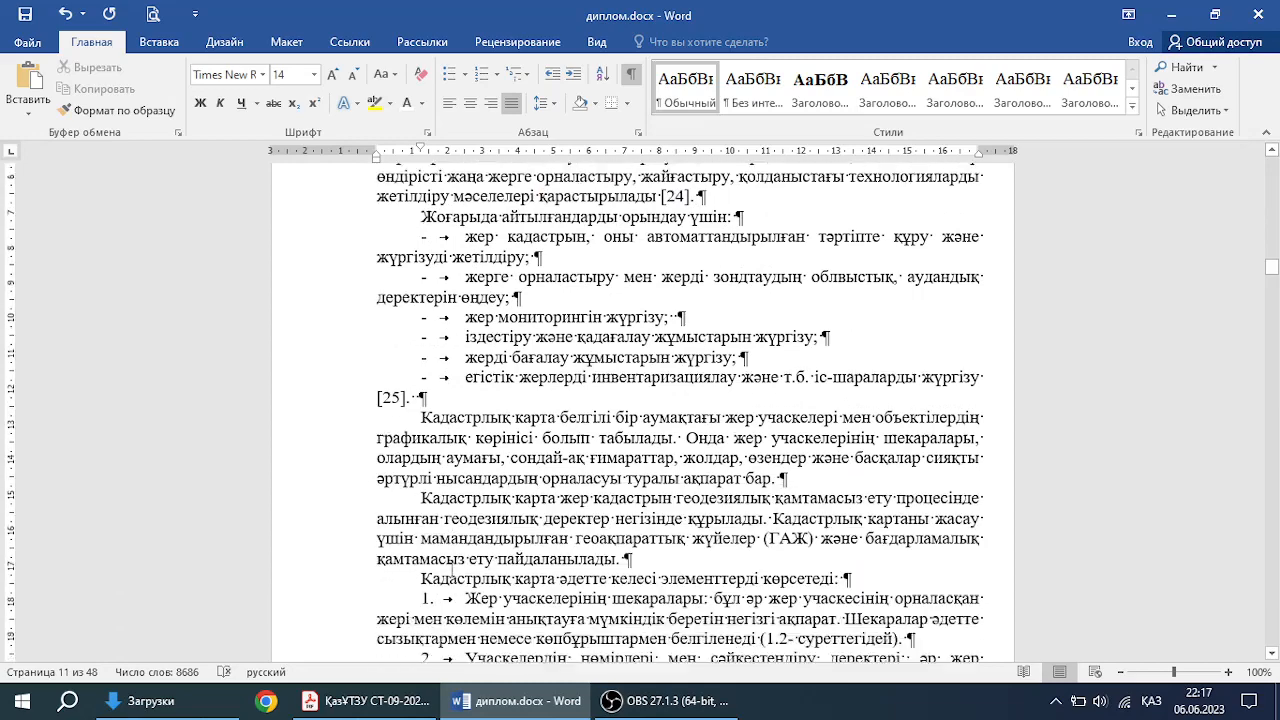
pyautogui.scroll(-12, 464, 553)
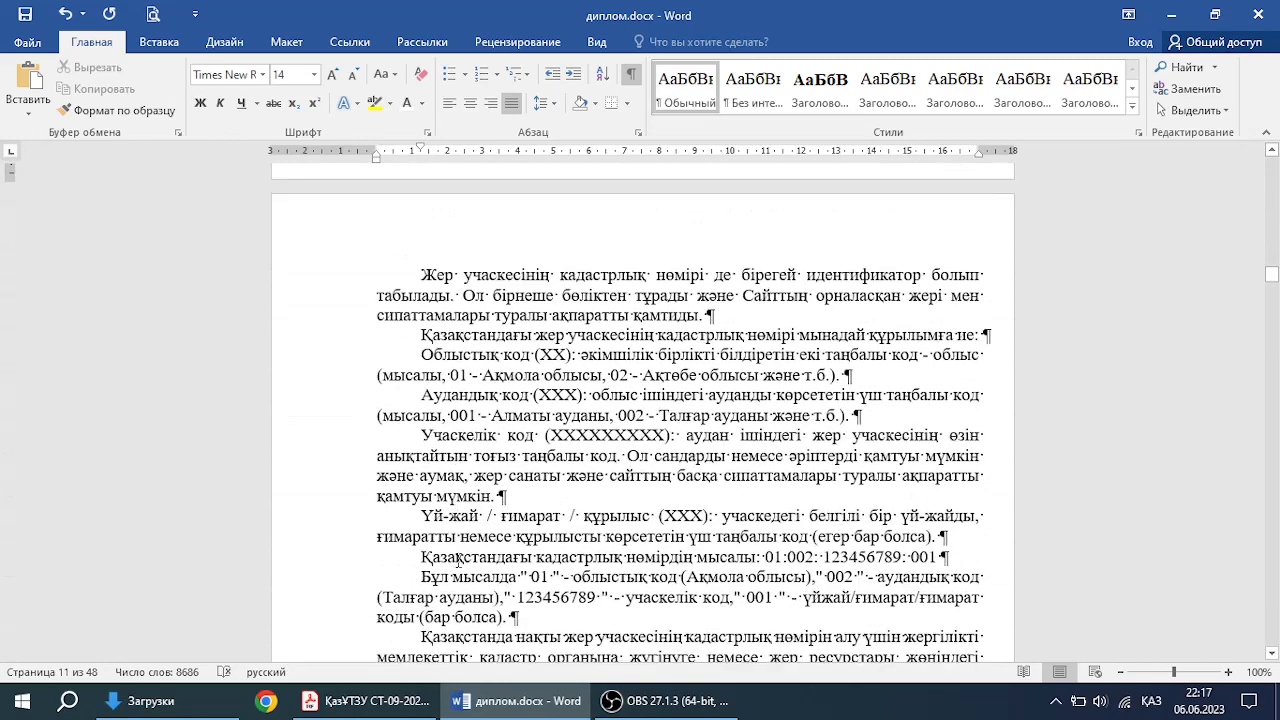
pyautogui.scroll(-6, 464, 552)
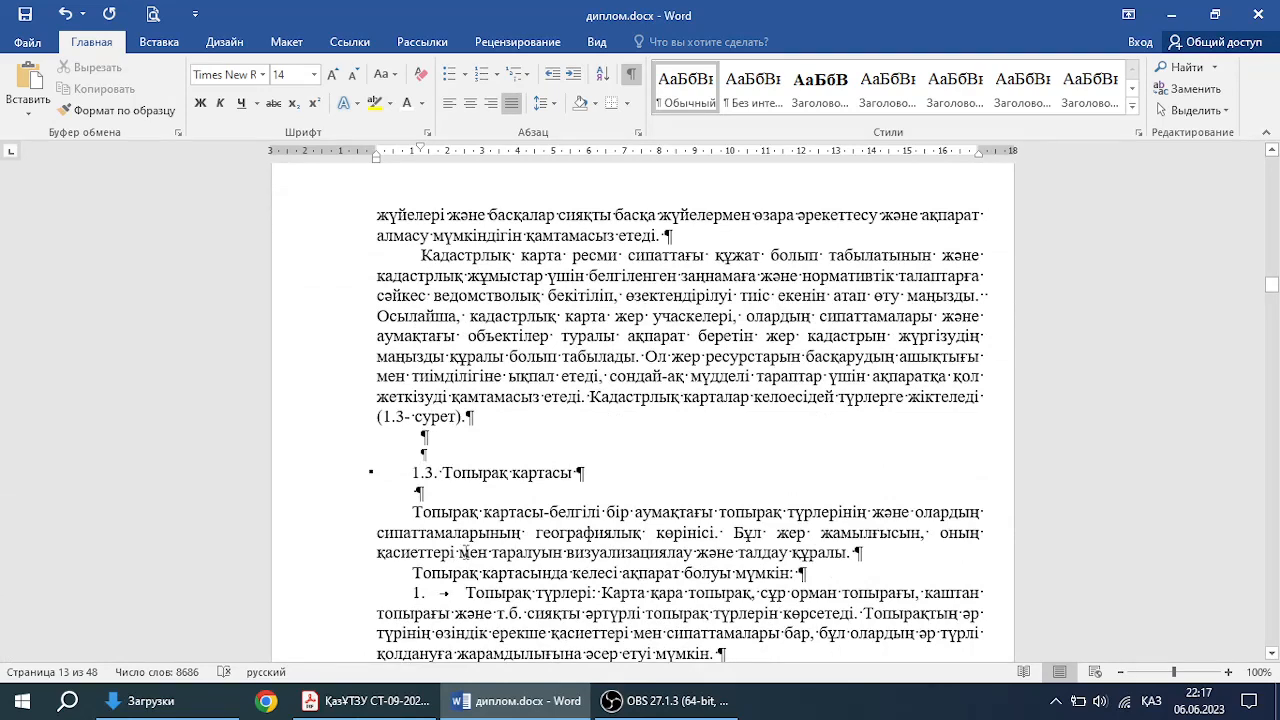
pyautogui.scroll(-10, 400, 420)
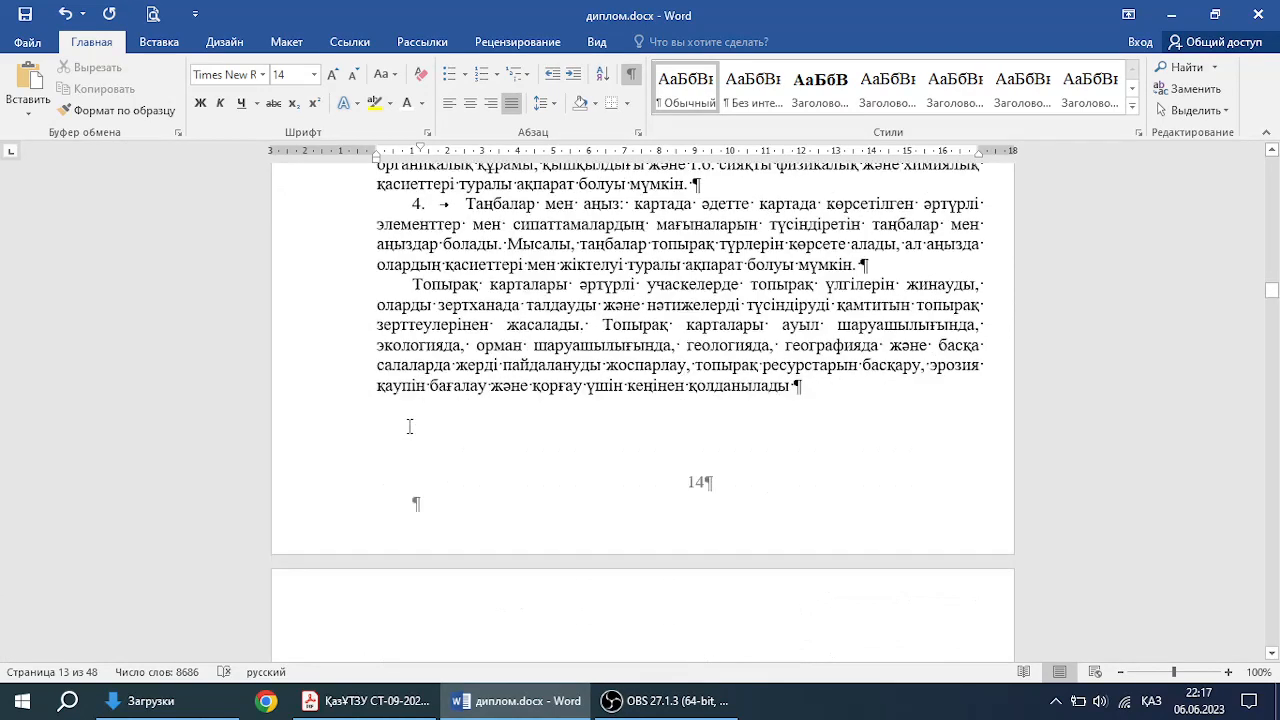
pyautogui.scroll(-8, 409, 426)
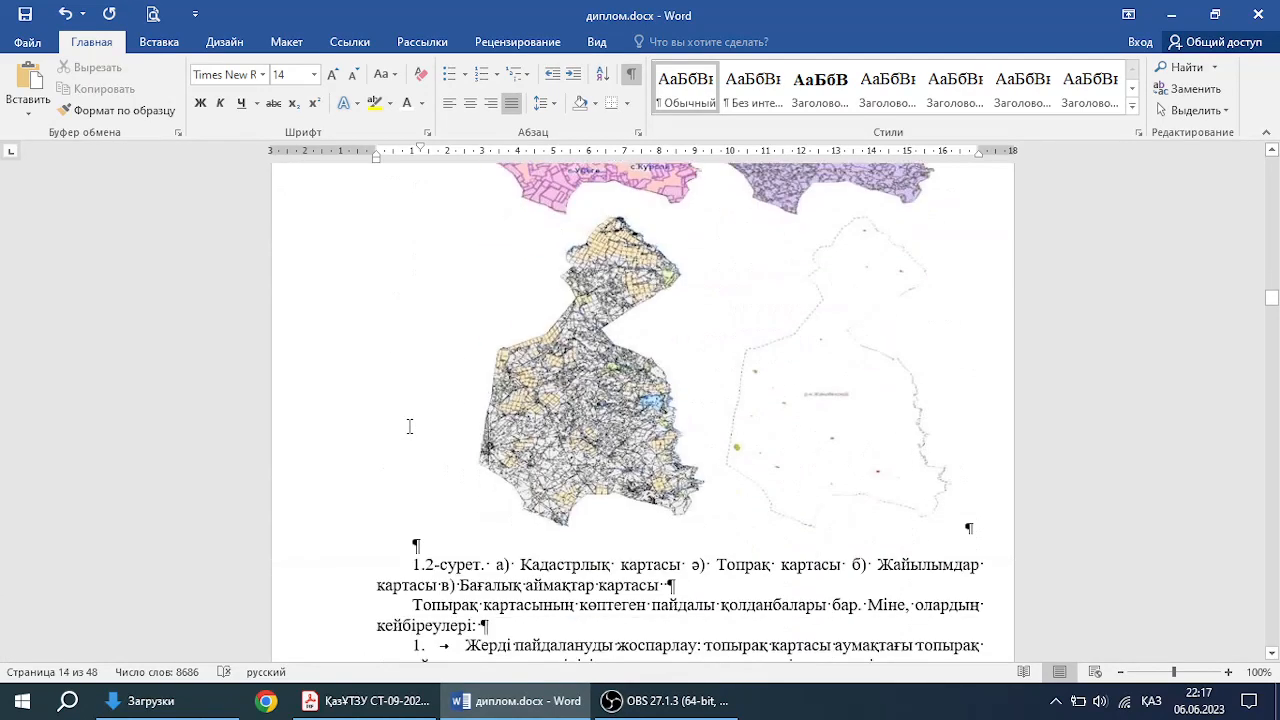
pyautogui.scroll(-3, 409, 426)
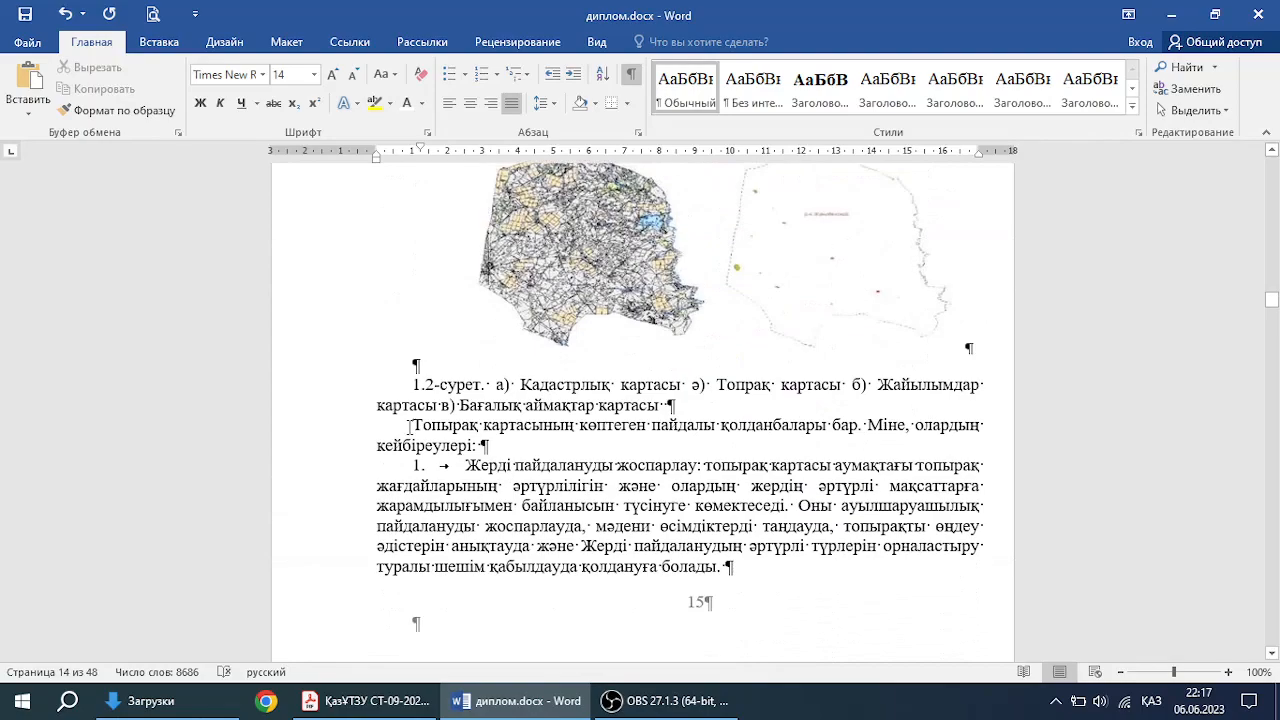
pyautogui.scroll(-15, 409, 427)
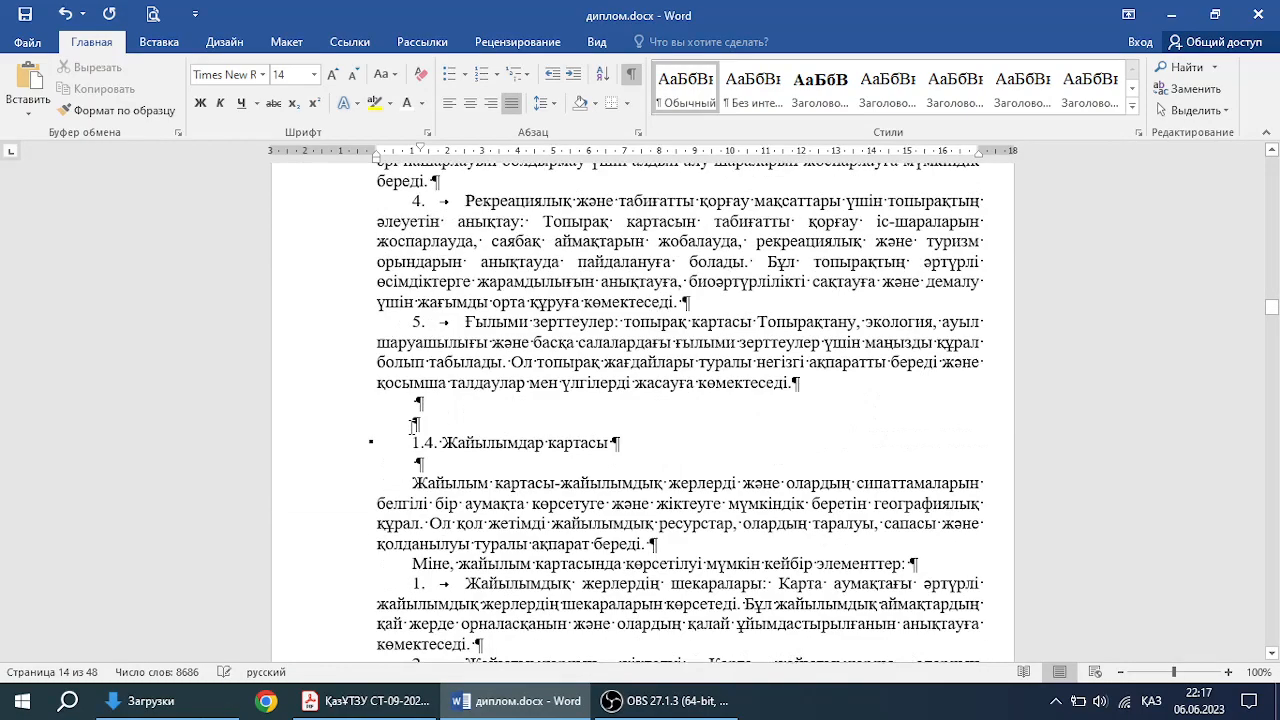
pyautogui.scroll(20, 543, 394)
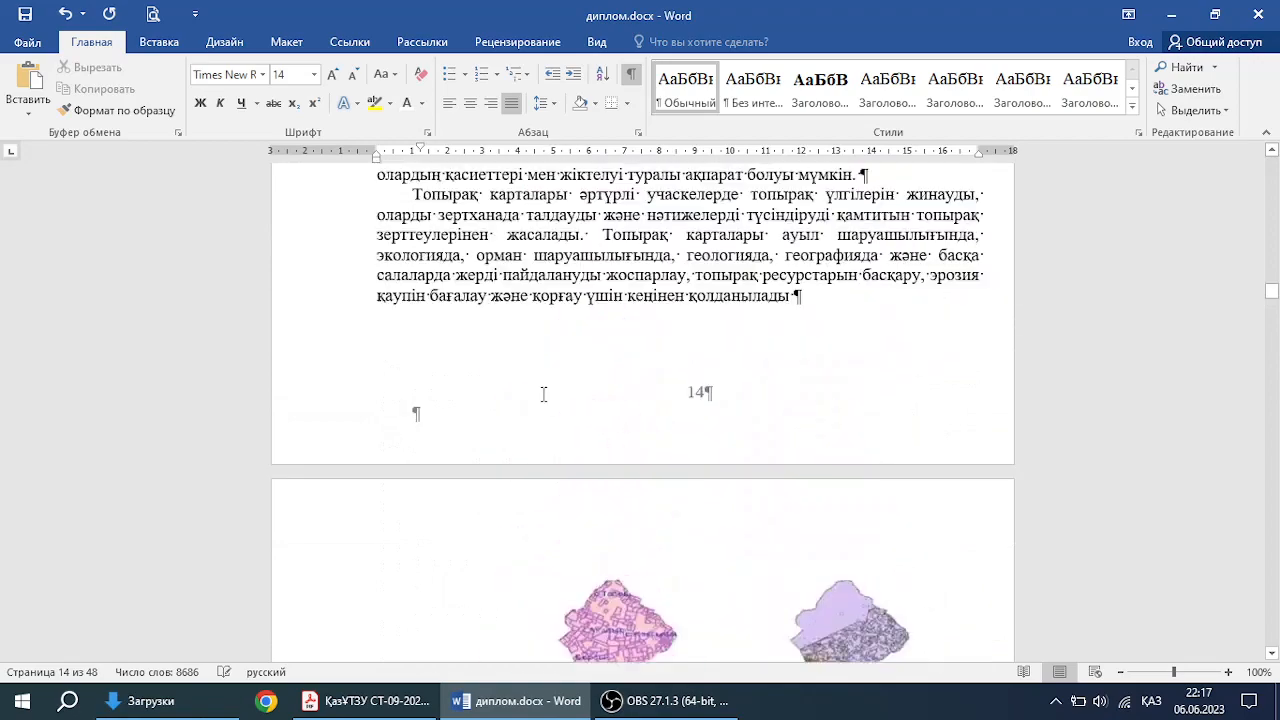
pyautogui.scroll(15, 543, 394)
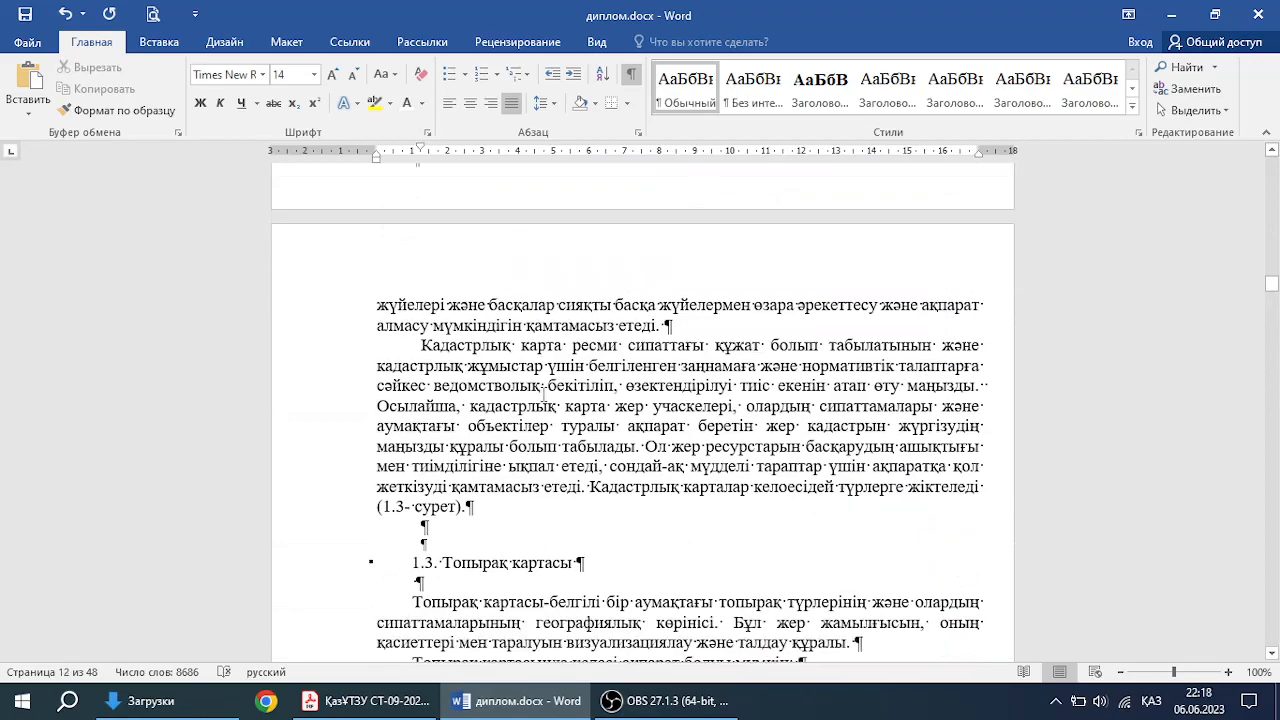
# Step: Hide the formatting marks and correct the misspelled word before the 1.3- сурет reference to келесідей
pyautogui.click(631, 75)
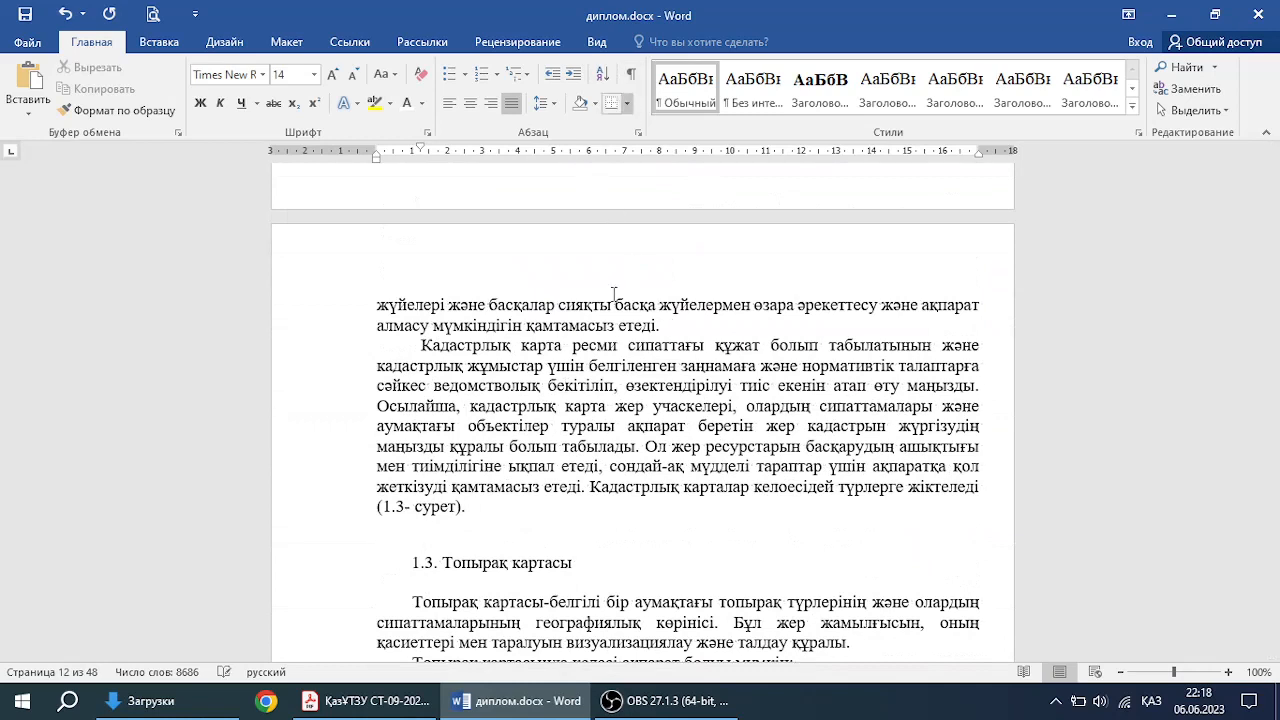
pyautogui.click(785, 495)
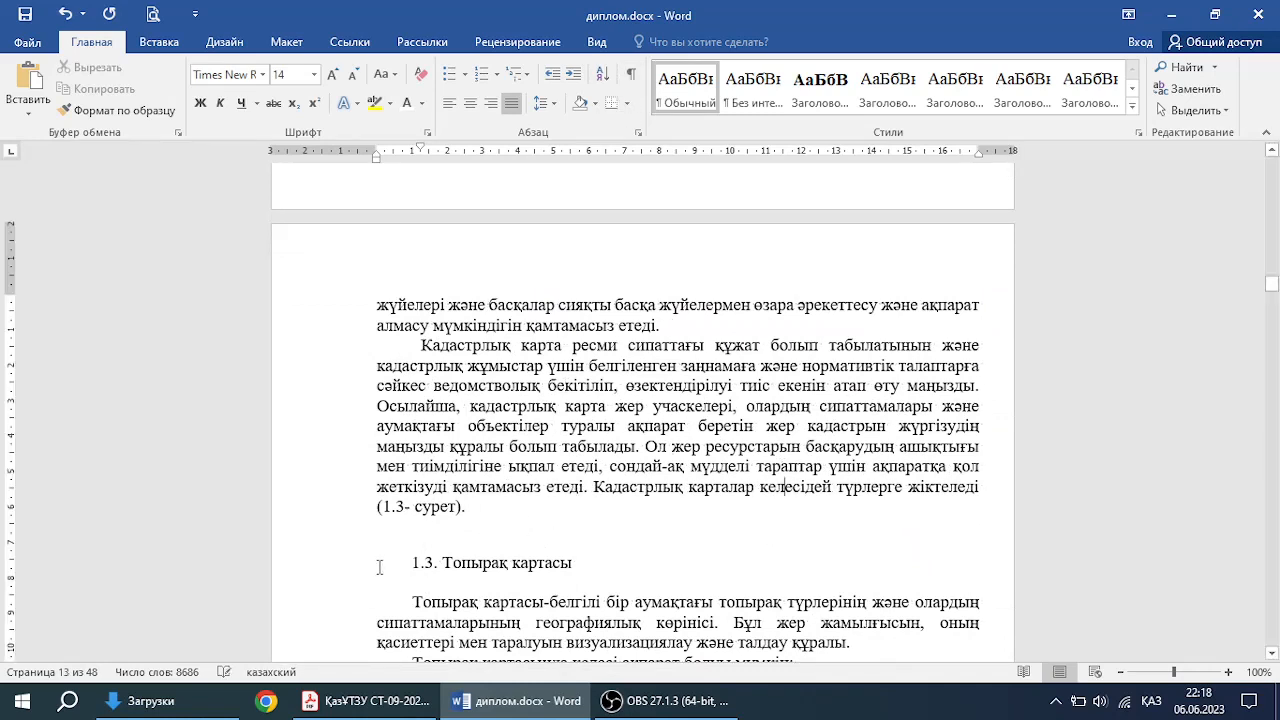
pyautogui.moveTo(380, 507); pyautogui.dragTo(459, 507)
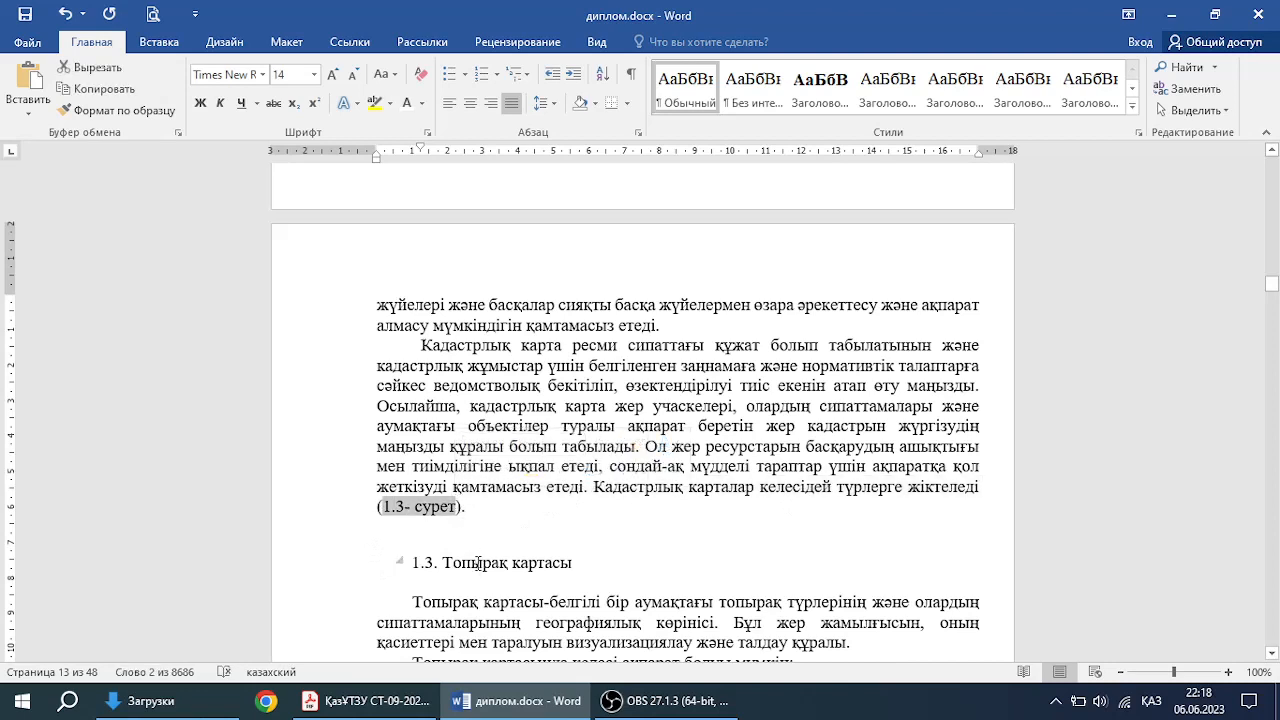
# Step: Examine heading 1.3. Топырақ картасы and the chapter 2 heading with its subheading 2.1 for style and spacing
pyautogui.tripleClick(477, 563)
pyautogui.click(472, 563)
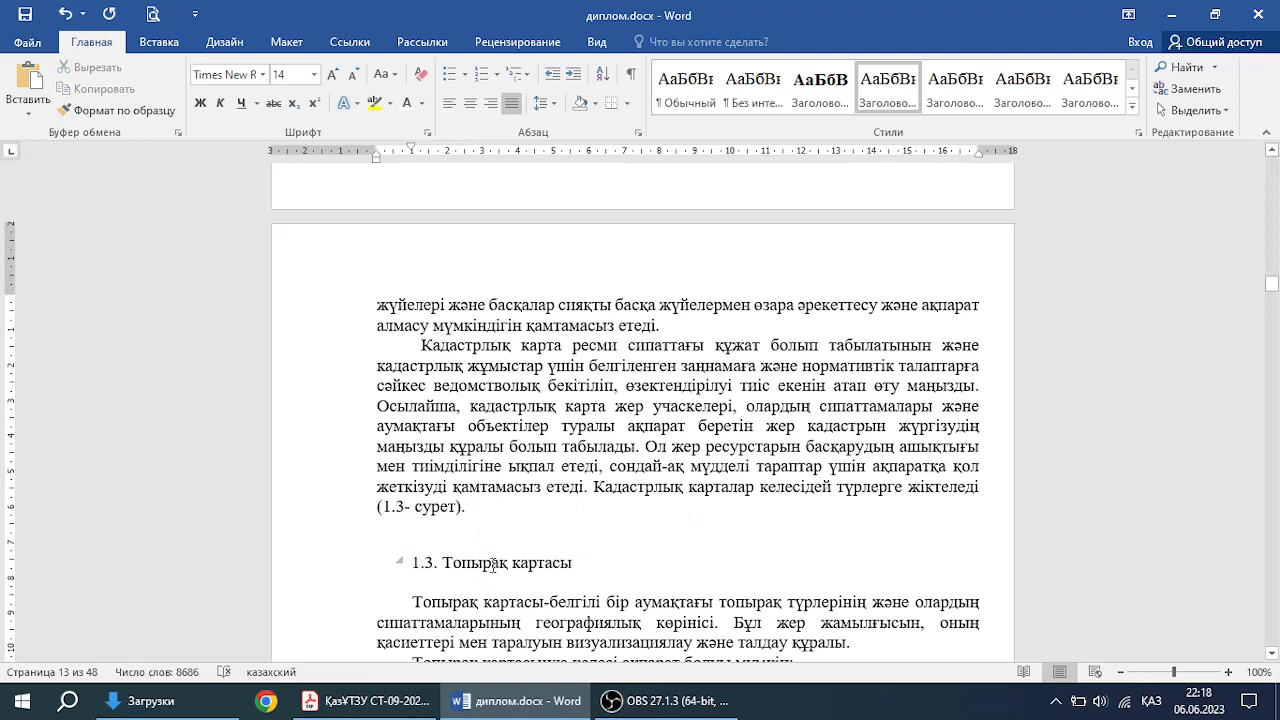
pyautogui.scroll(-4, 543, 506)
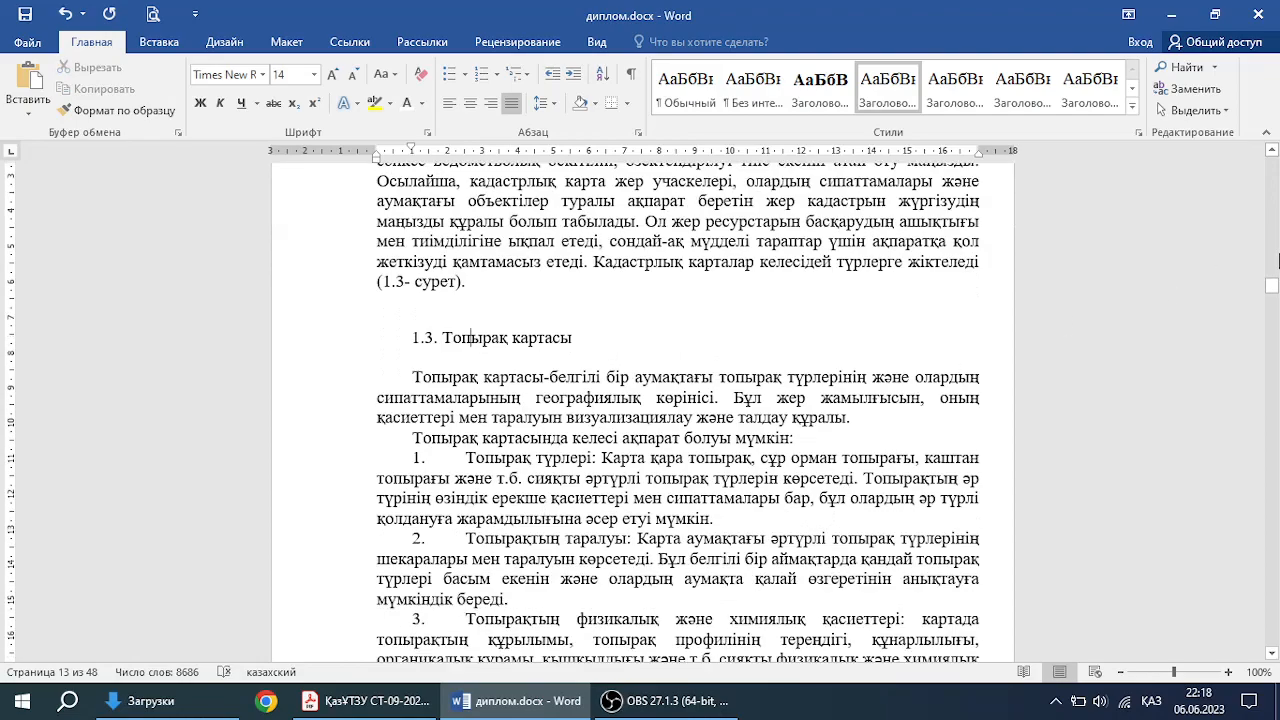
pyautogui.moveTo(1270, 300); pyautogui.dragTo(1274, 352)
pyautogui.scroll(4, 462, 484)
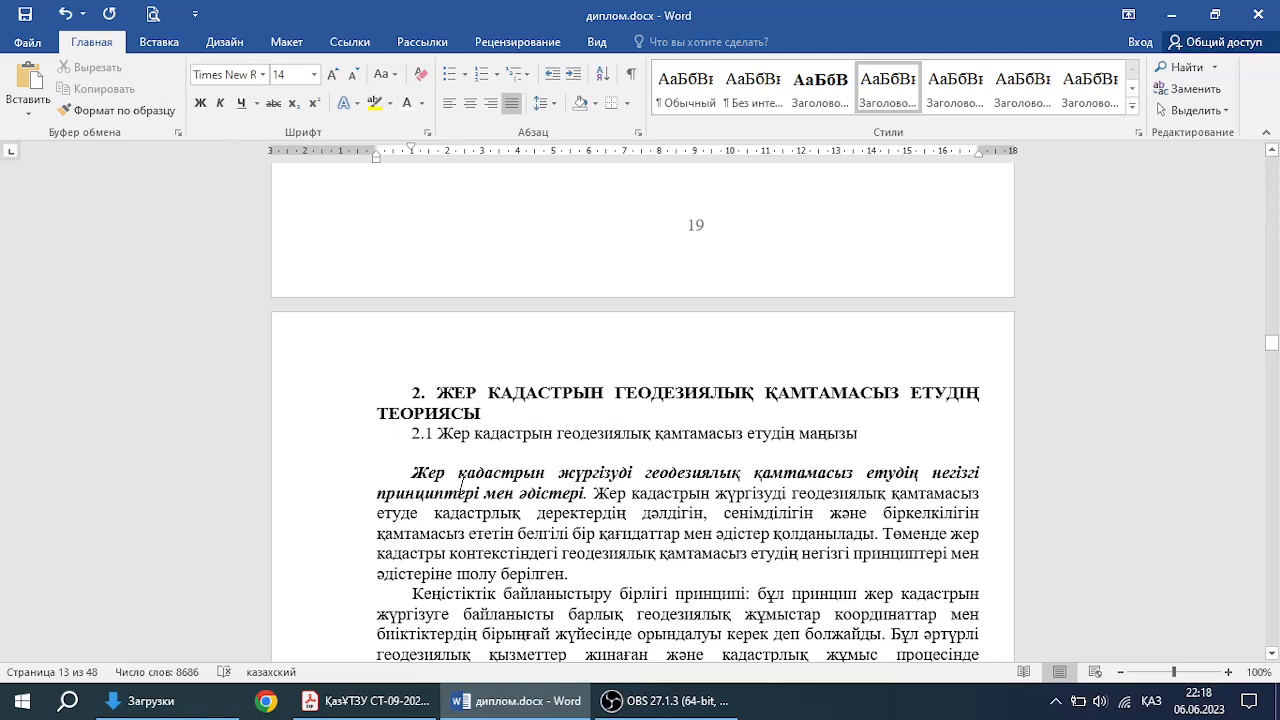
pyautogui.click(405, 392)
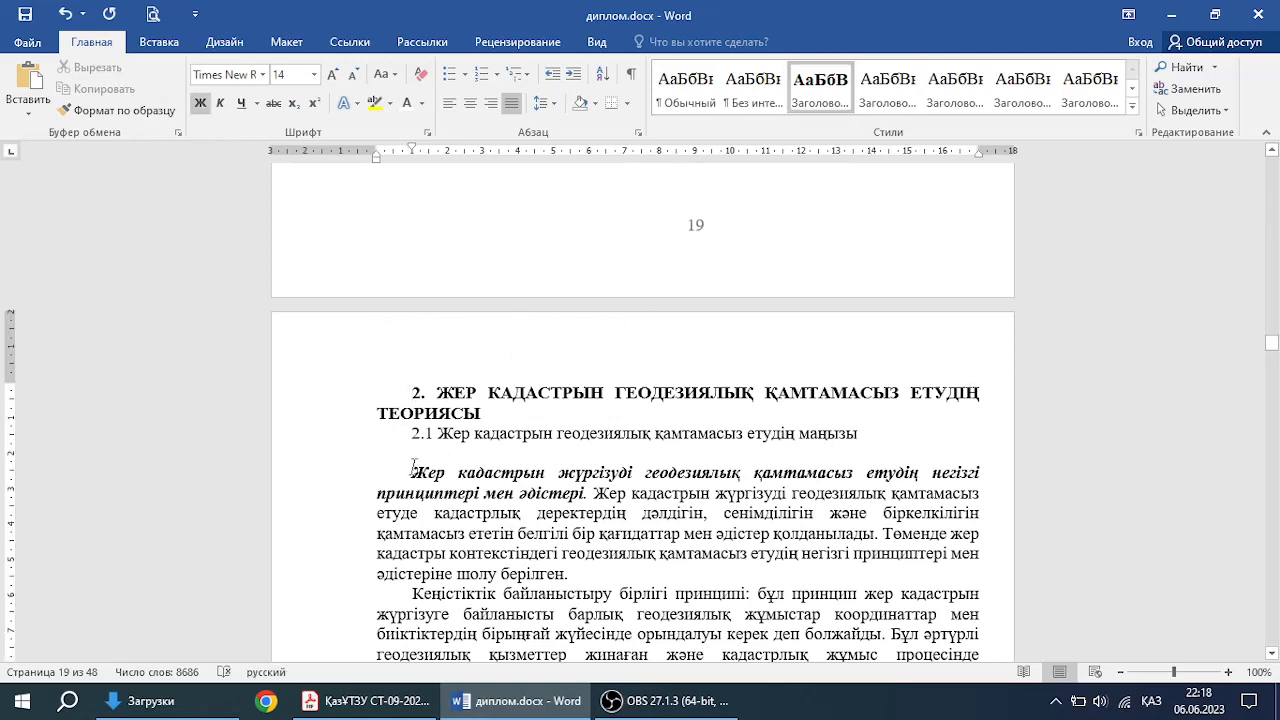
pyautogui.scroll(1, 569, 433)
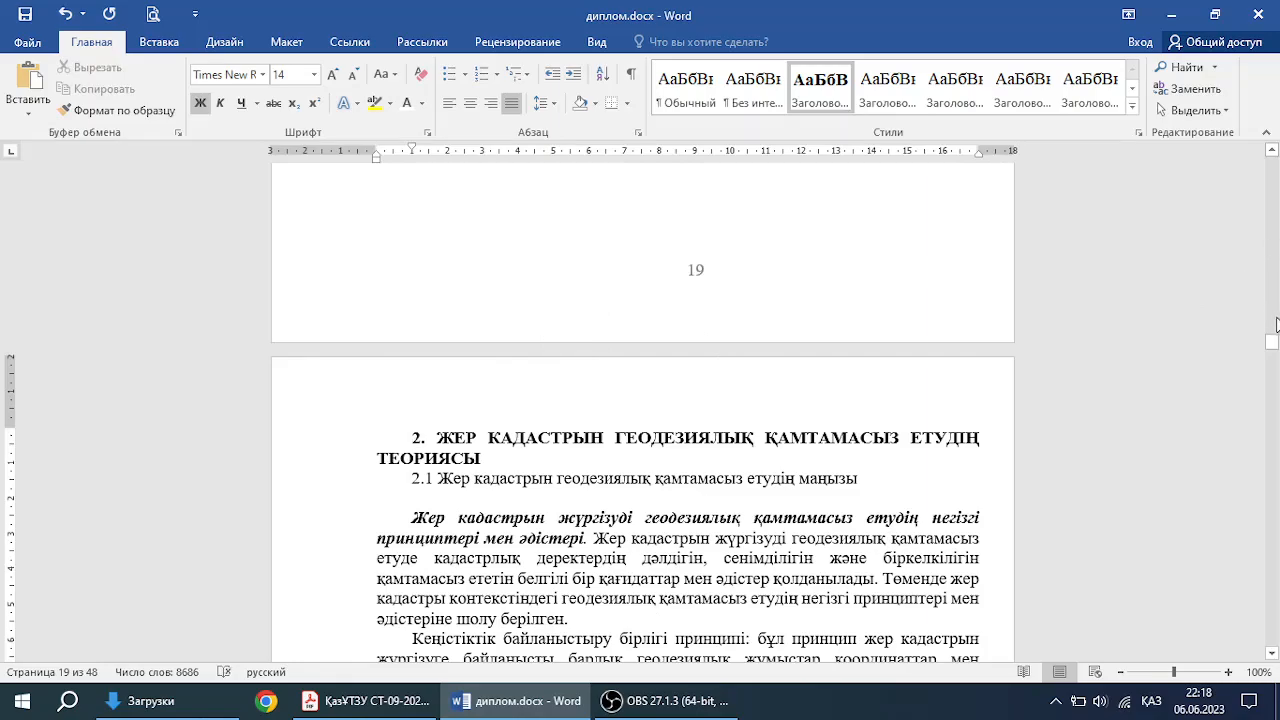
# Step: Go to formula (2.1) and check how its picture and number are placed on the line
pyautogui.moveTo(1272, 342); pyautogui.dragTo(1272, 368)
pyautogui.scroll(2, 715, 322)
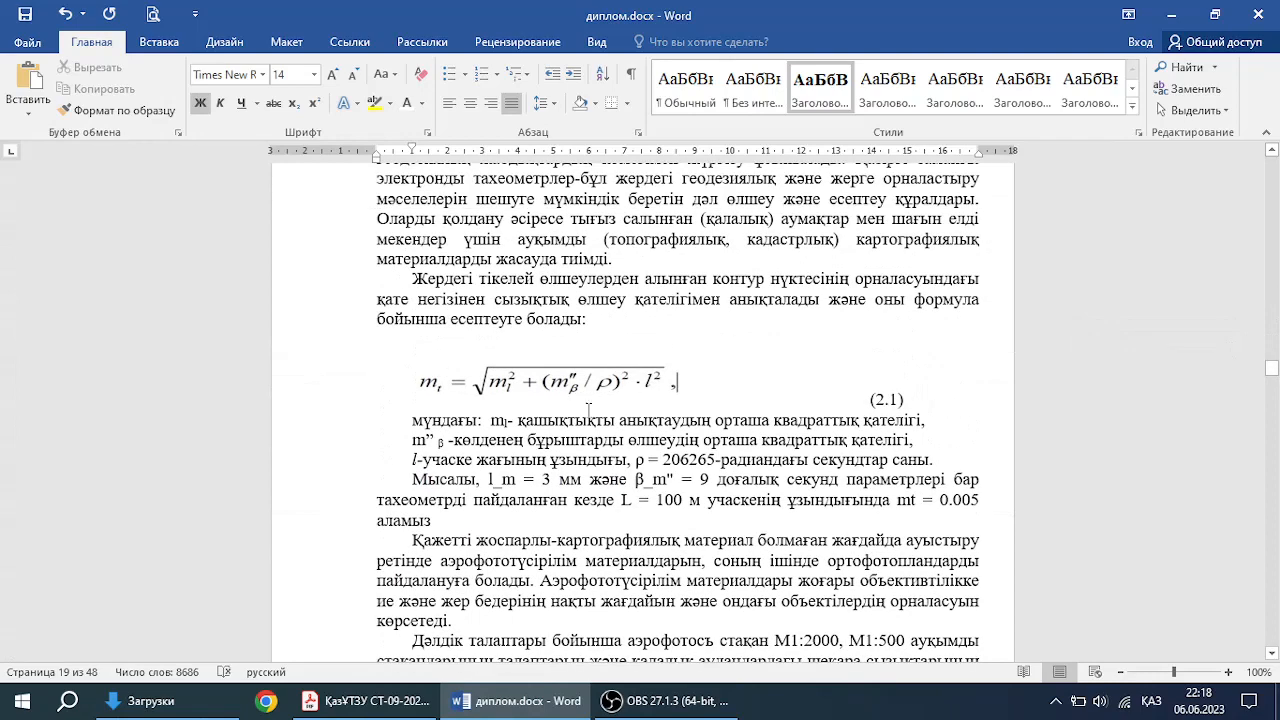
pyautogui.click(580, 398)
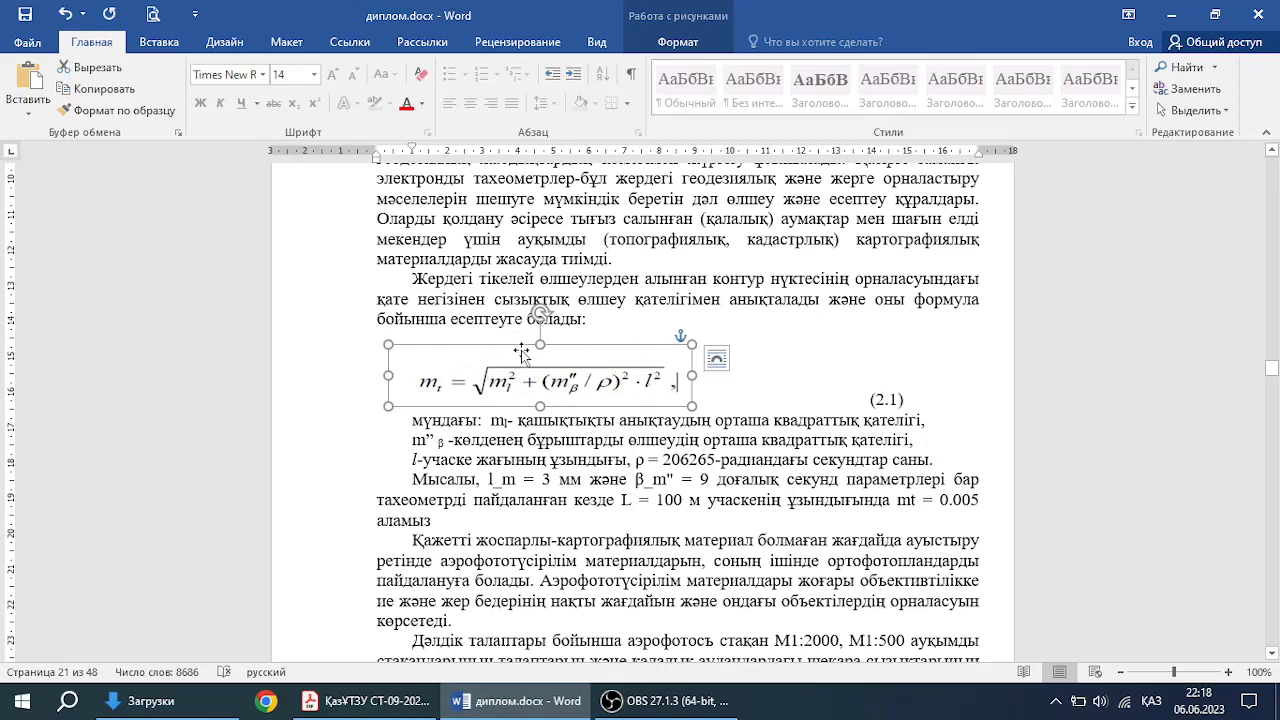
pyautogui.click(740, 401)
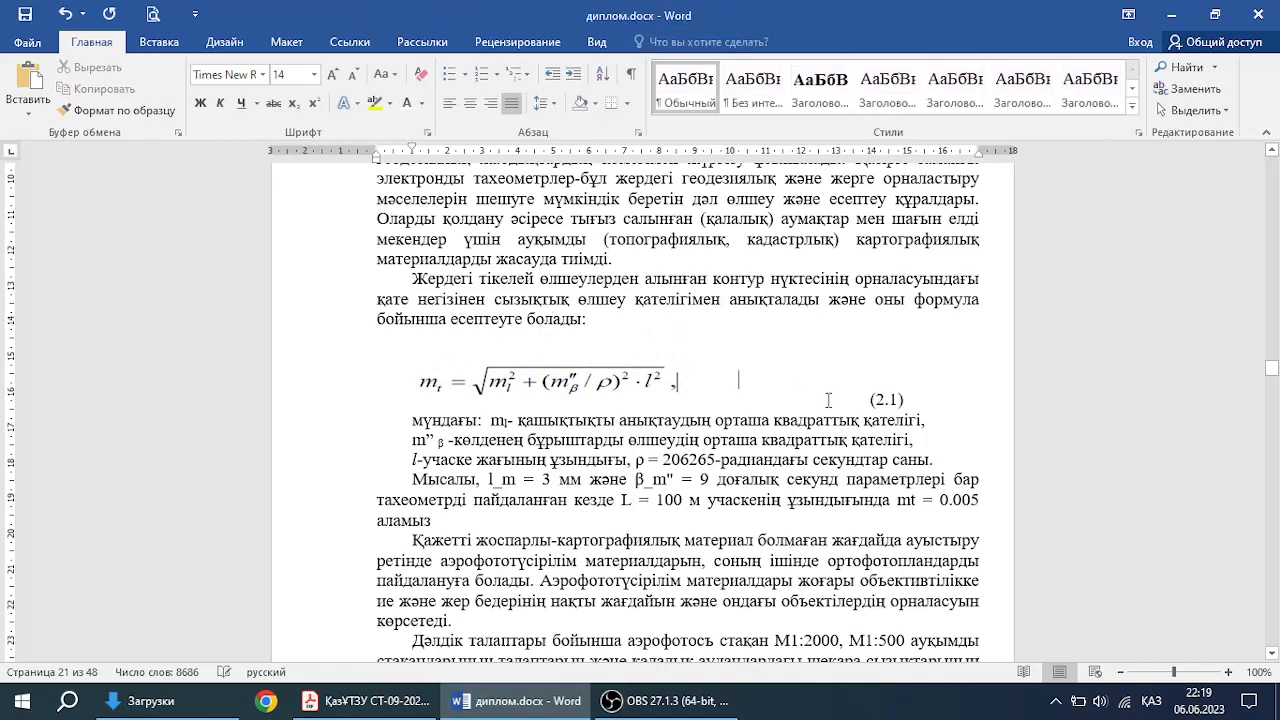
# Step: Move the formula number (2.1) two lines down to make room under the formula picture
pyautogui.click(869, 398)
pyautogui.press('Return')
pyautogui.press('Return')
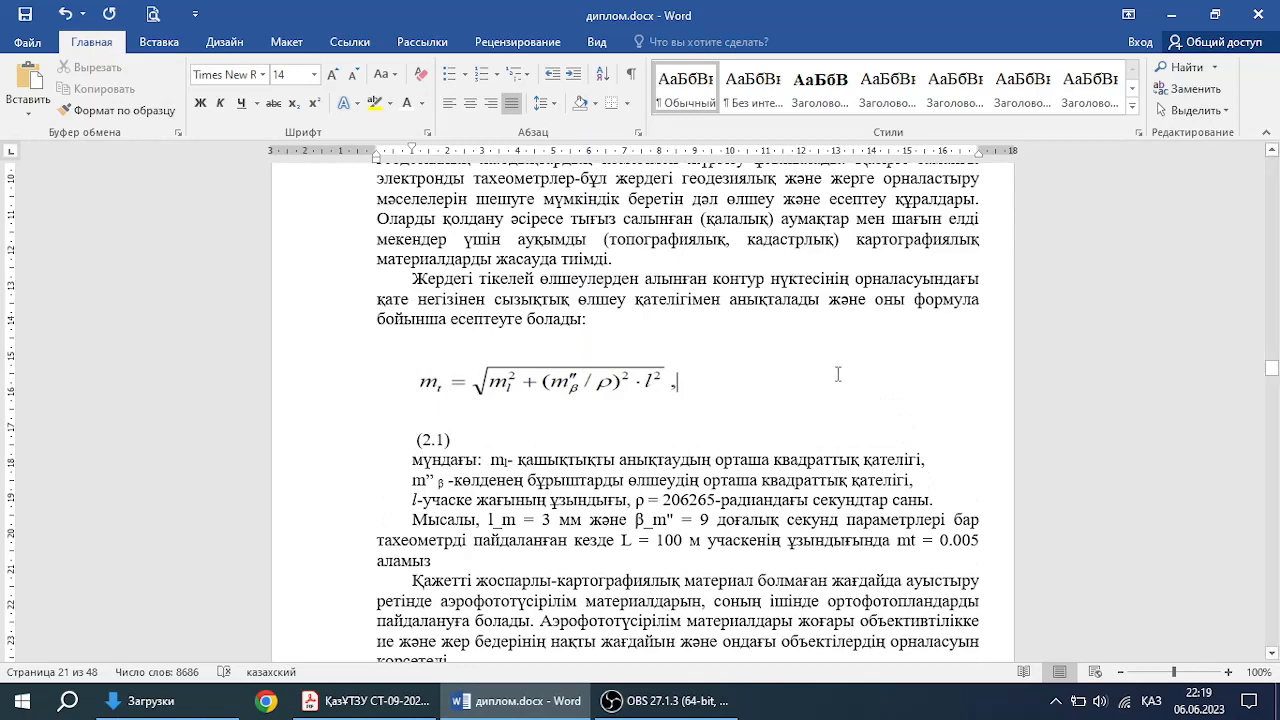
# Step: Insert a Microsoft Equation 3.0 object in front of the number (2.1)
pyautogui.click(146, 50)
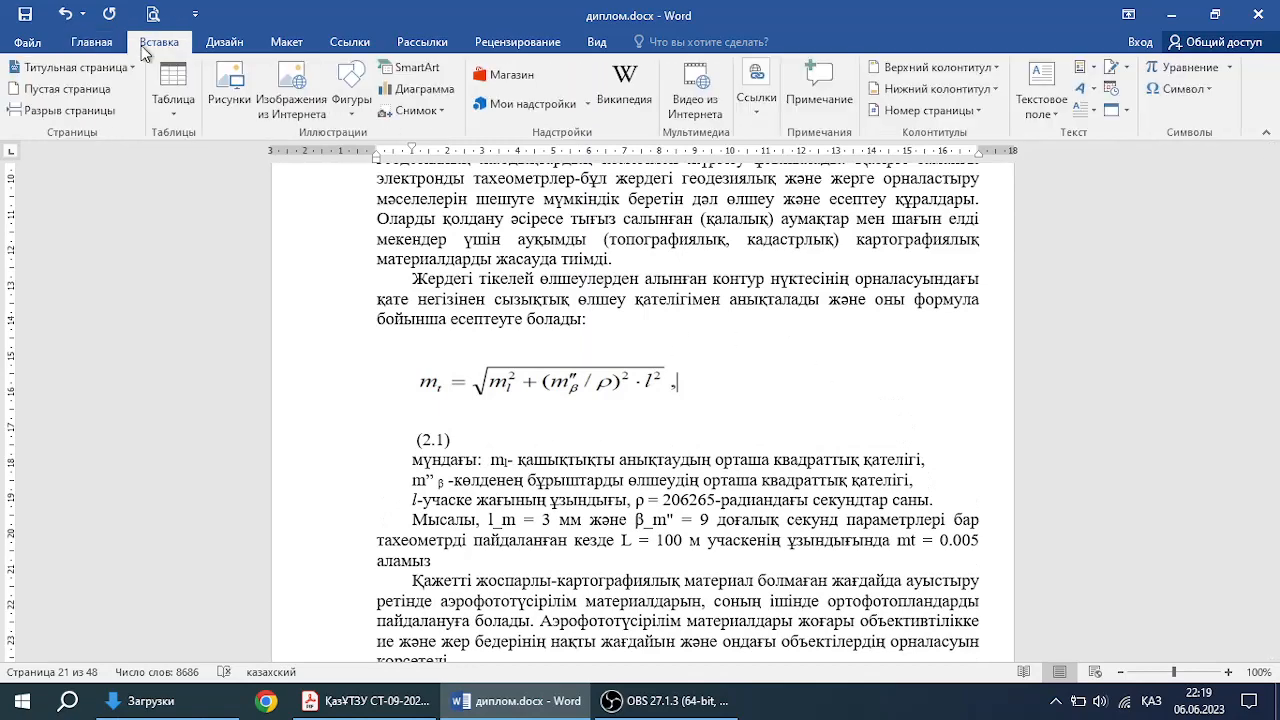
pyautogui.click(1125, 110)
pyautogui.click(1135, 134)
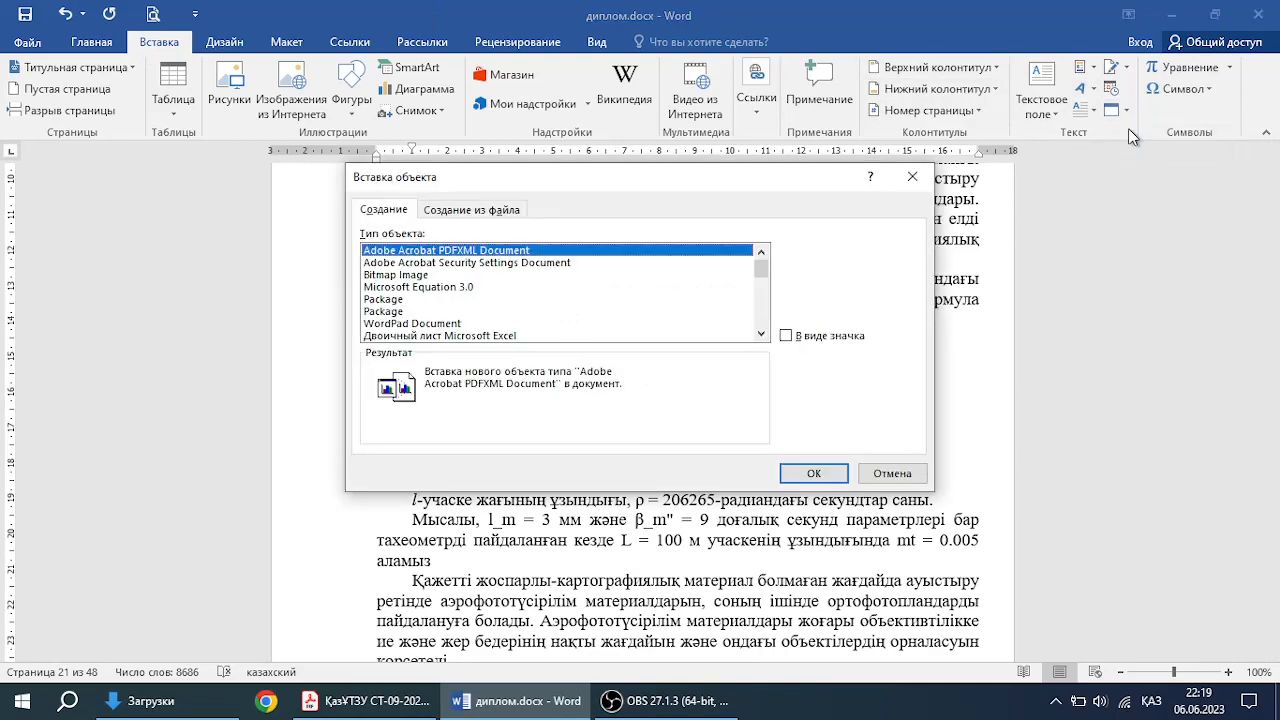
pyautogui.click(432, 287)
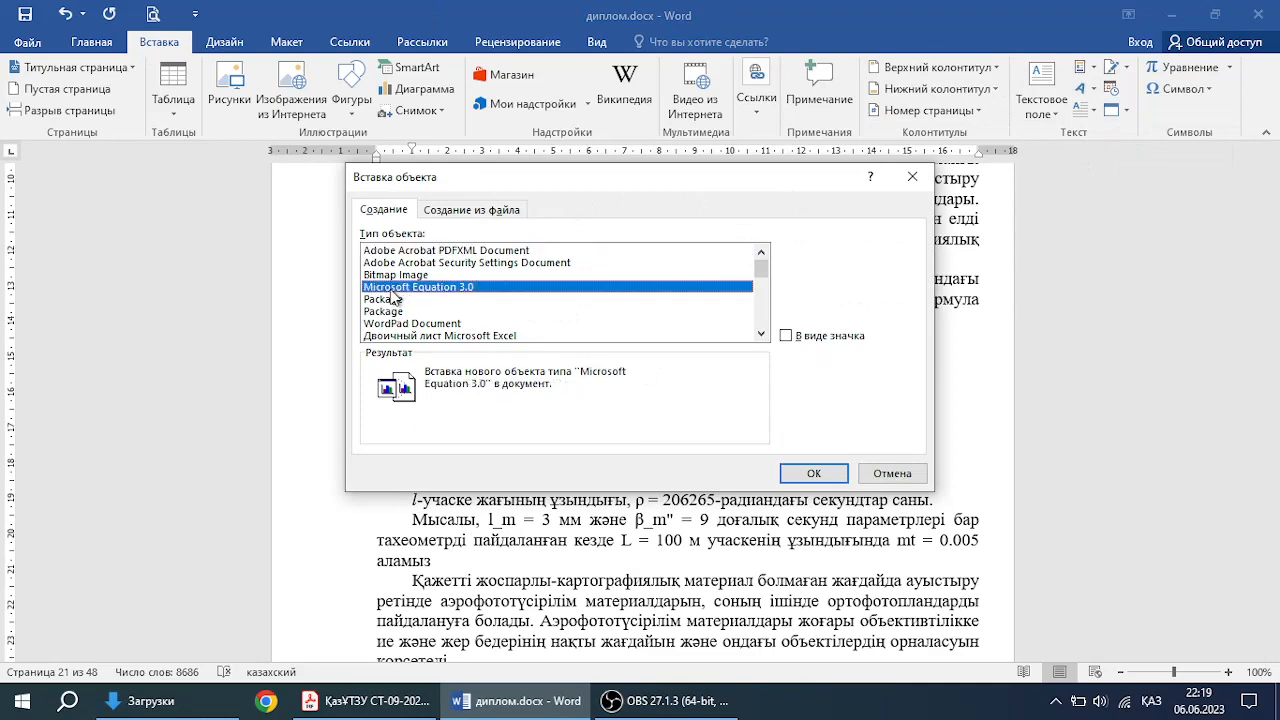
pyautogui.click(813, 476)
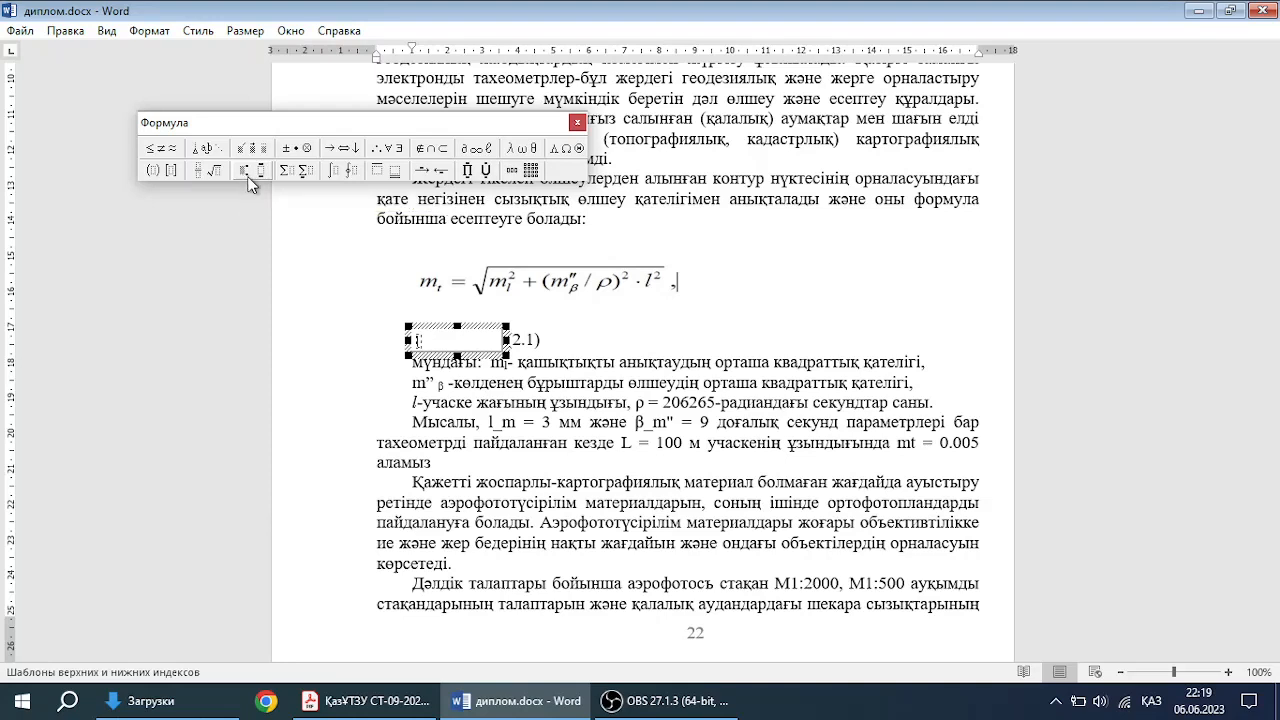
# Step: Try to enter m with subscript t using the small subscript template, and clear the typed letters
pyautogui.click(249, 181)
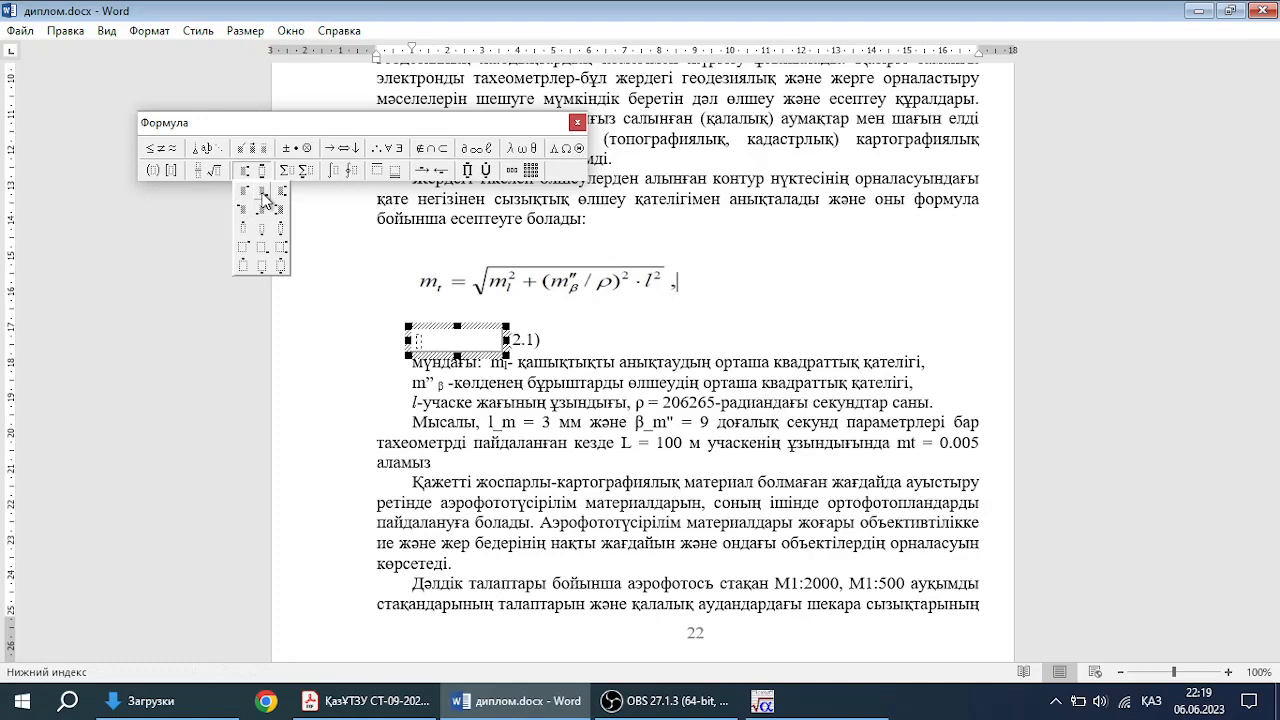
pyautogui.click(265, 200)
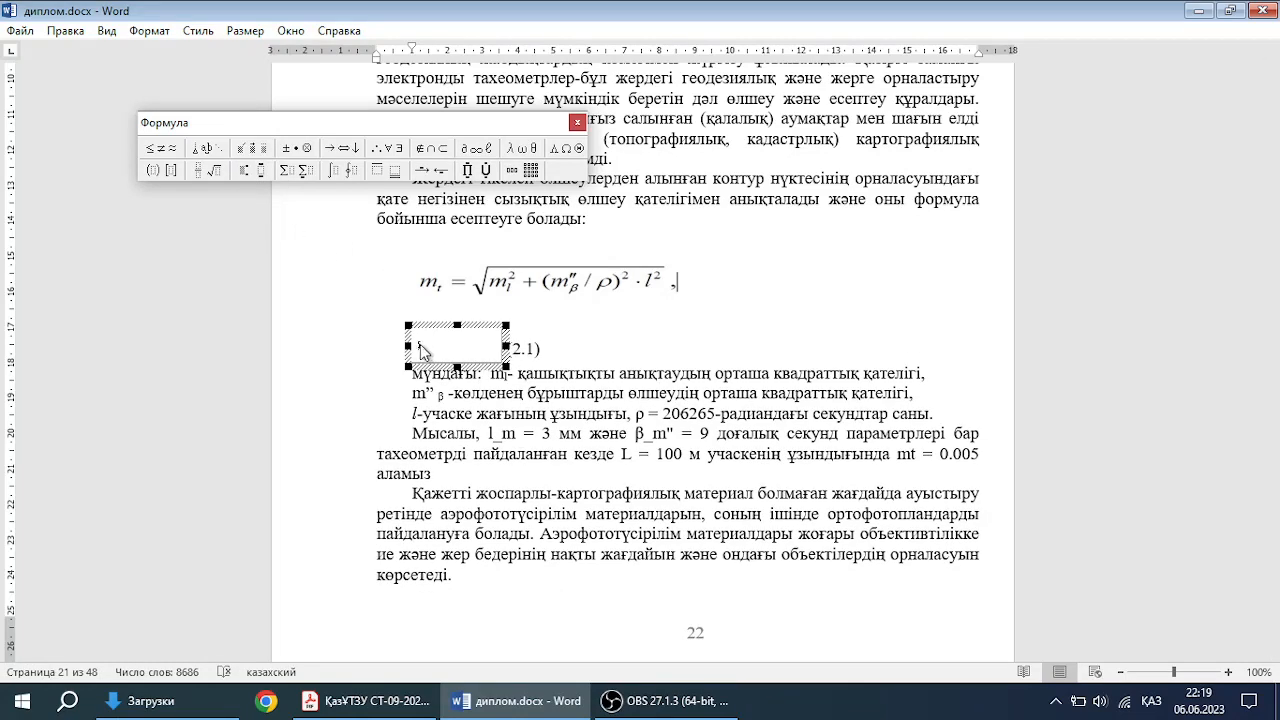
pyautogui.hotkey('alt', 'shift')
pyautogui.hotkey('alt', 'shift')
pyautogui.write('mt')
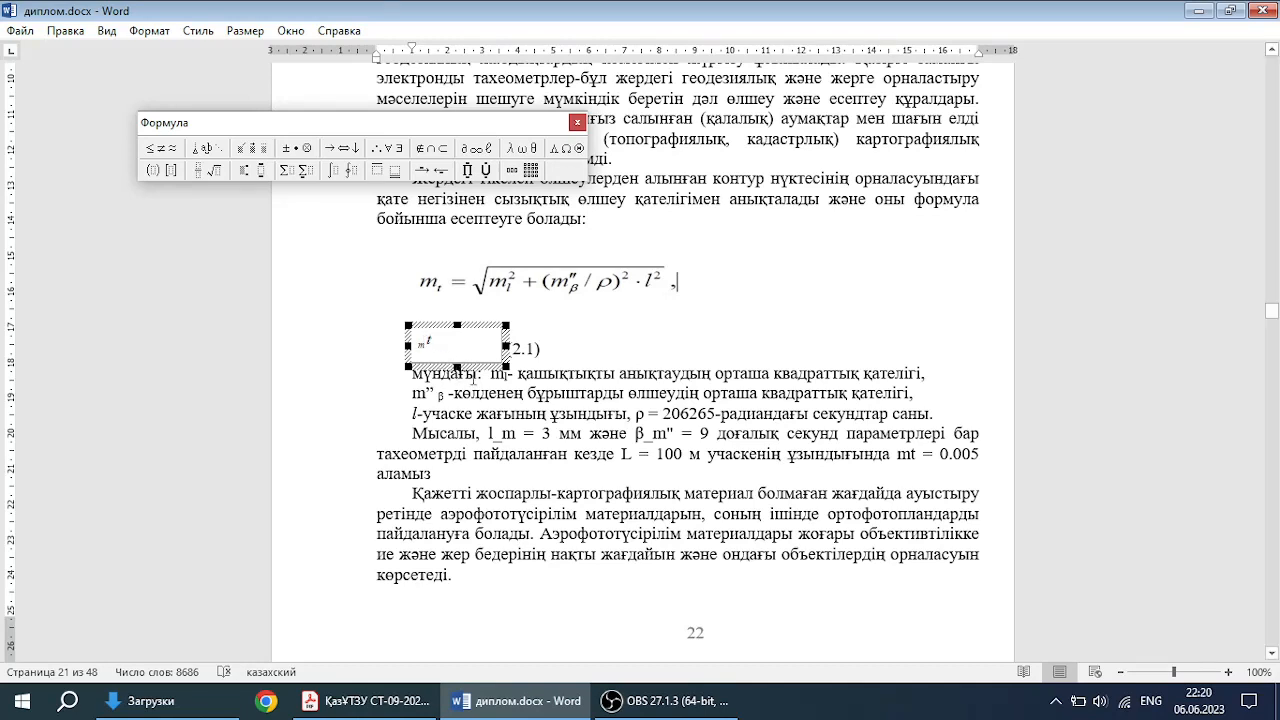
pyautogui.hotkey('shift', 'Left')
pyautogui.press('BackSpace')
pyautogui.scroll(1, 483, 377)
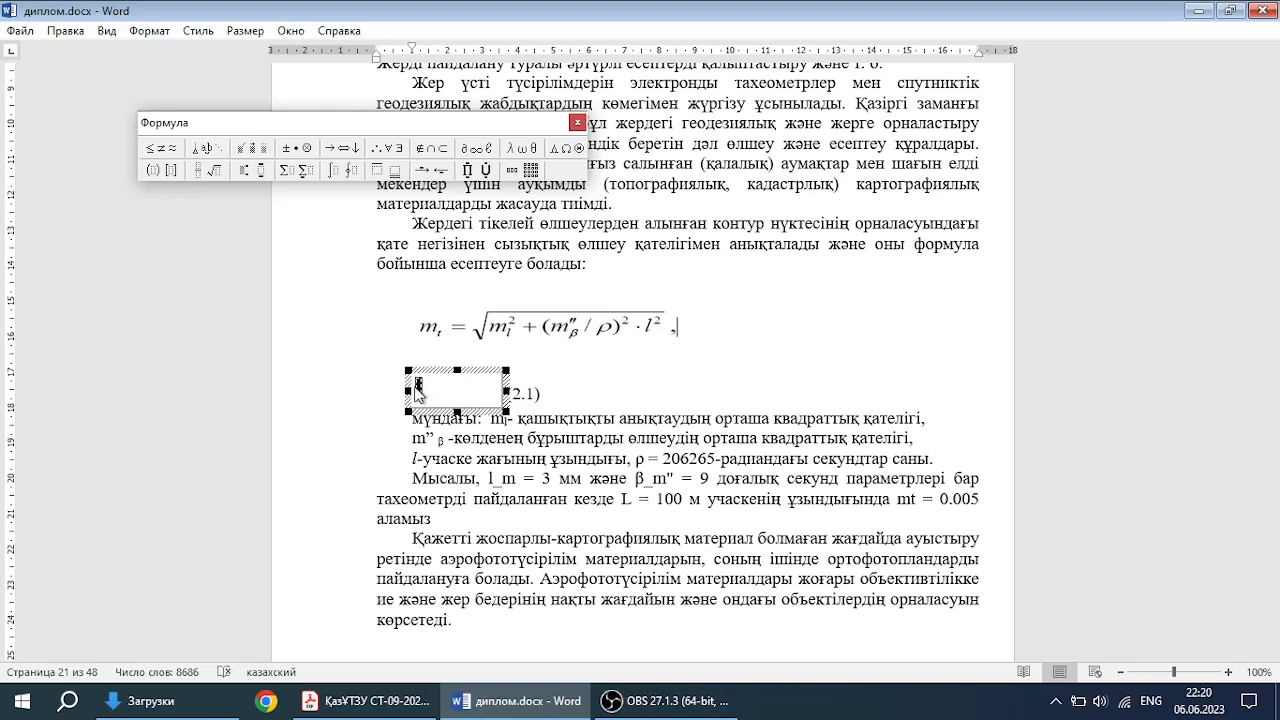
# Step: Try to enter m with subscript t using the base-and-subscript template, and remove the equation object
pyautogui.click(246, 171)
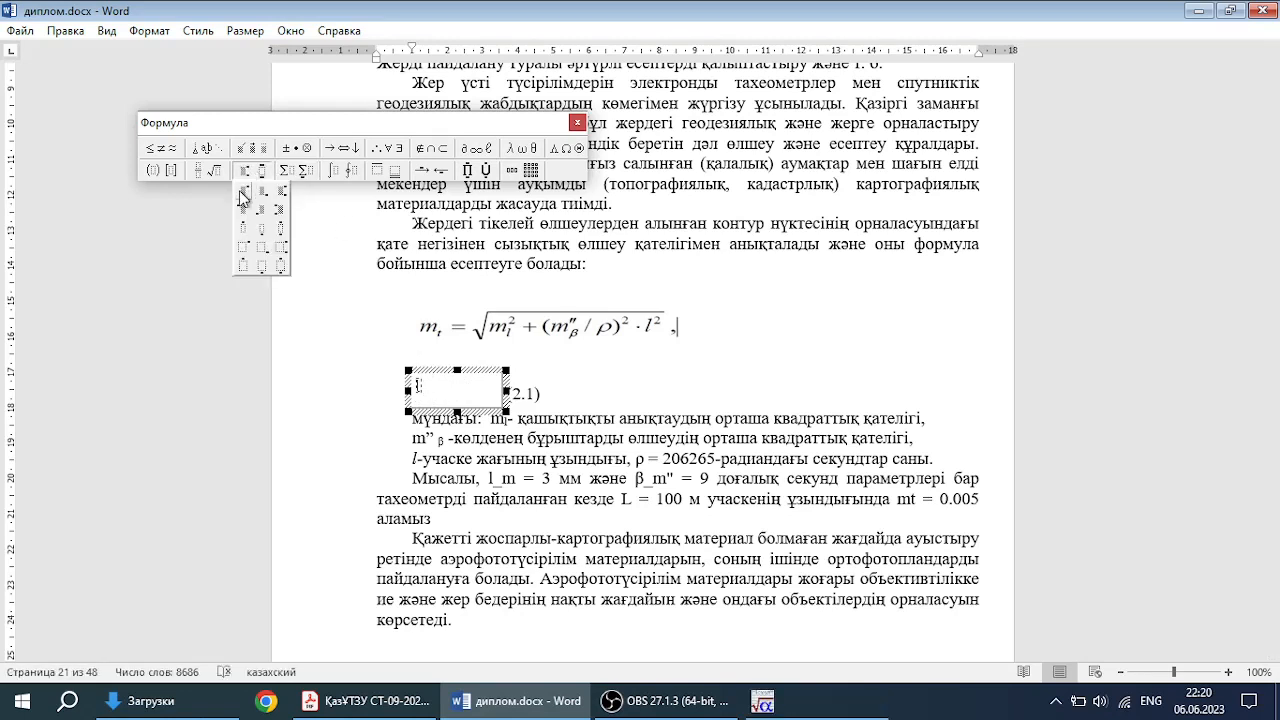
pyautogui.click(267, 260)
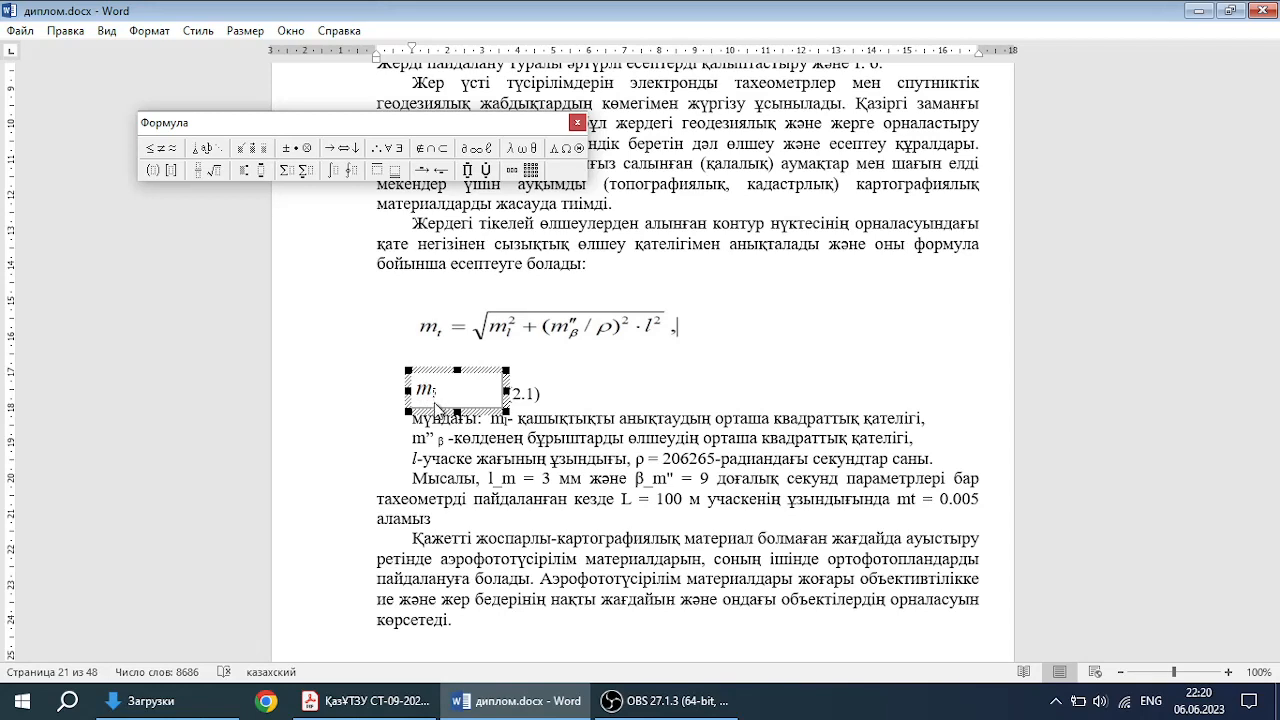
pyautogui.write('t')
pyautogui.doubleClick(456, 399)
pyautogui.press('BackSpace')
pyautogui.click(516, 371)
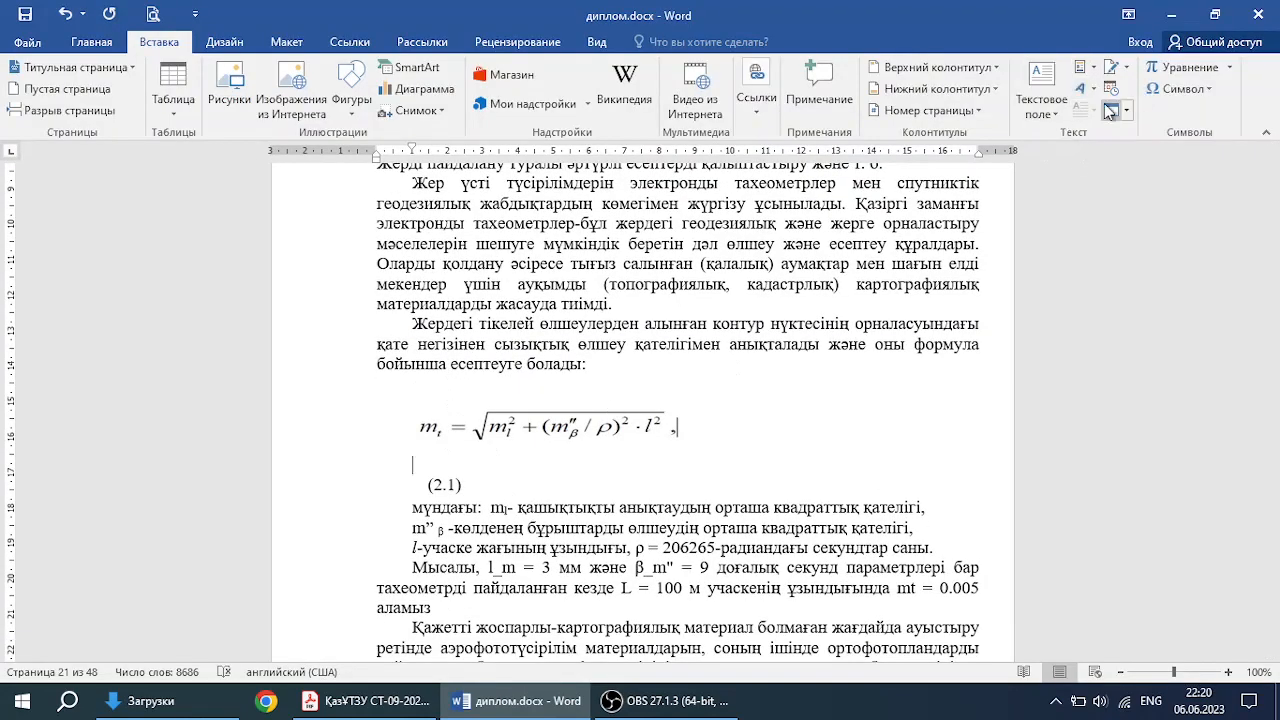
# Step: Insert a new Microsoft Equation 3.0 object above the number (2.1) and enter m with subscript t, followed by =
pyautogui.click(1114, 109)
pyautogui.click(685, 287)
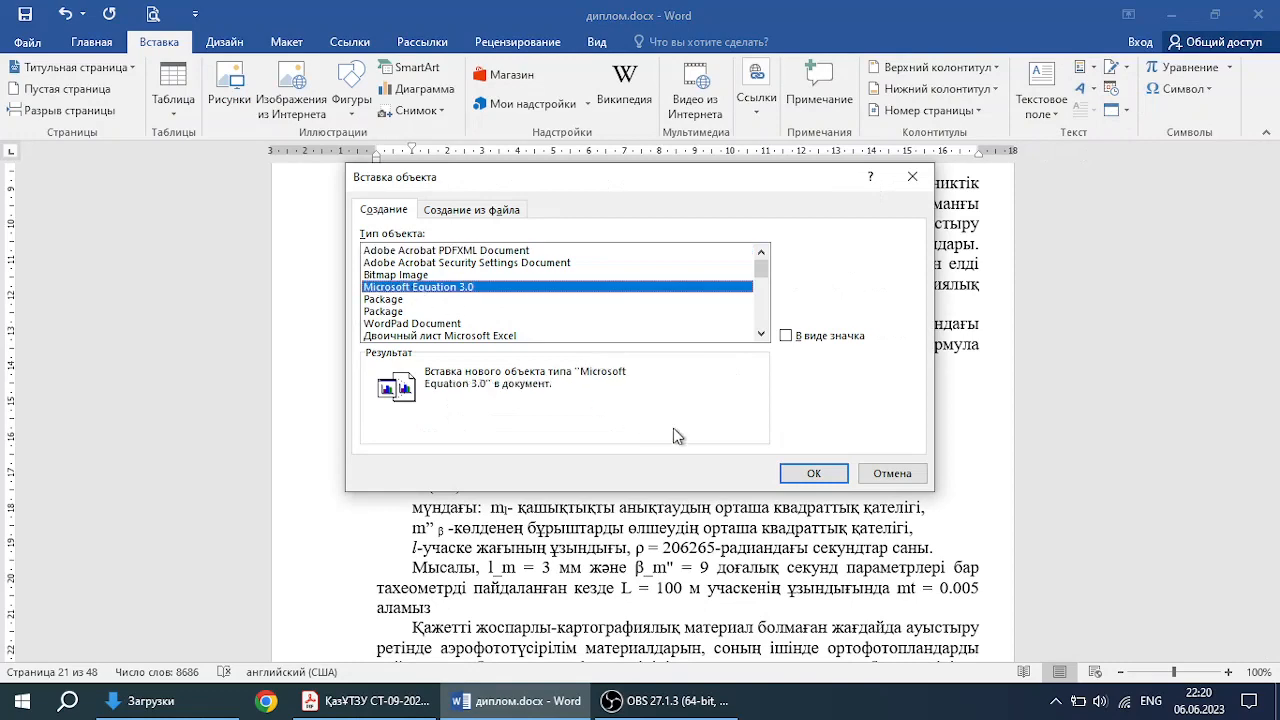
pyautogui.click(818, 481)
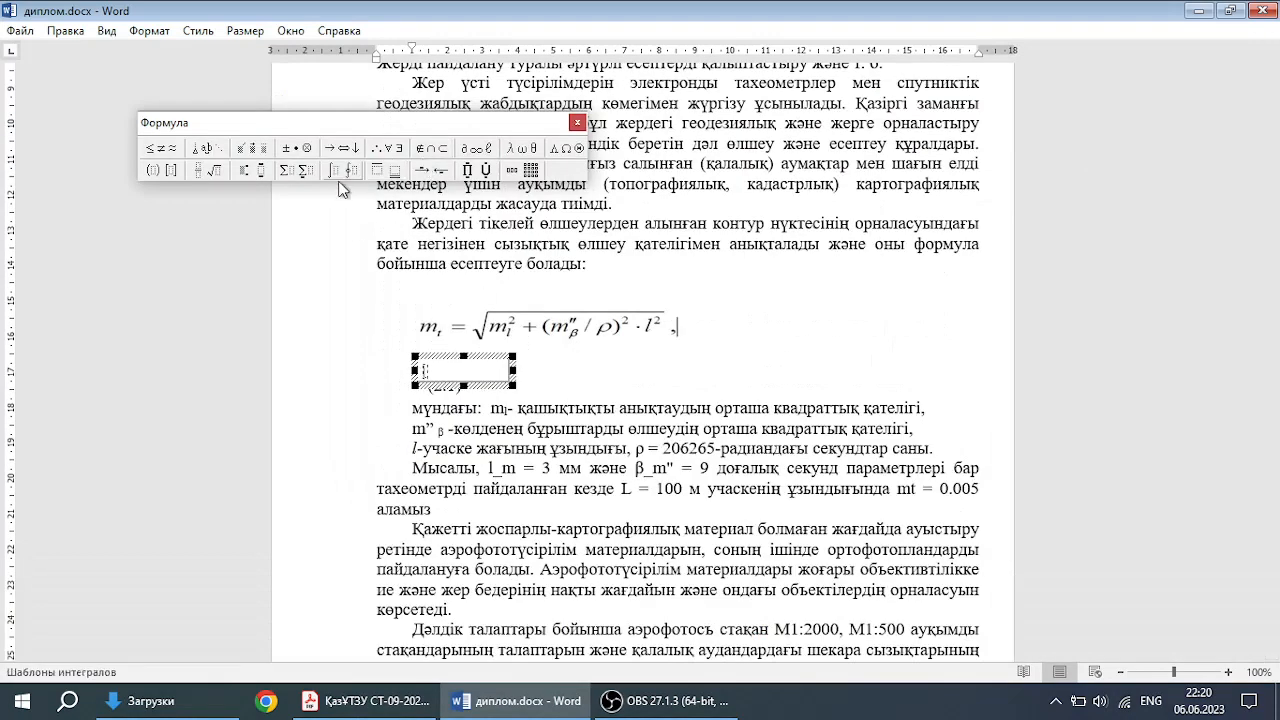
pyautogui.click(249, 169)
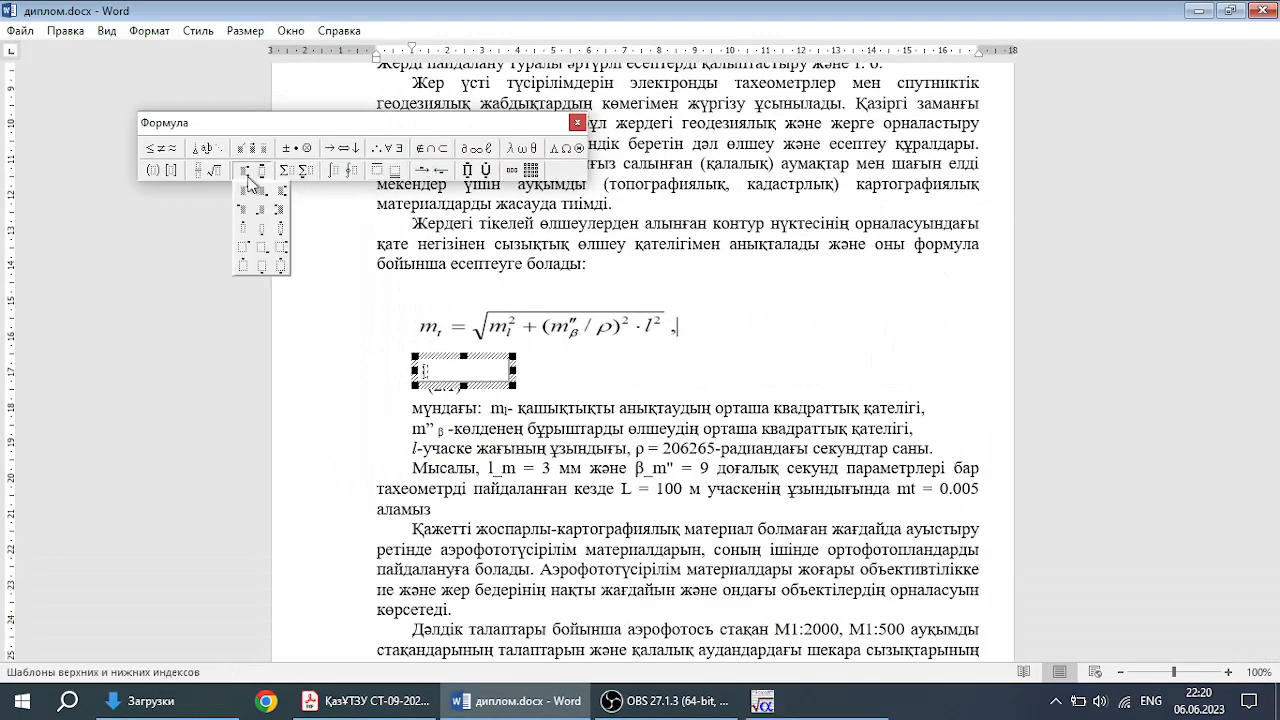
pyautogui.click(258, 258)
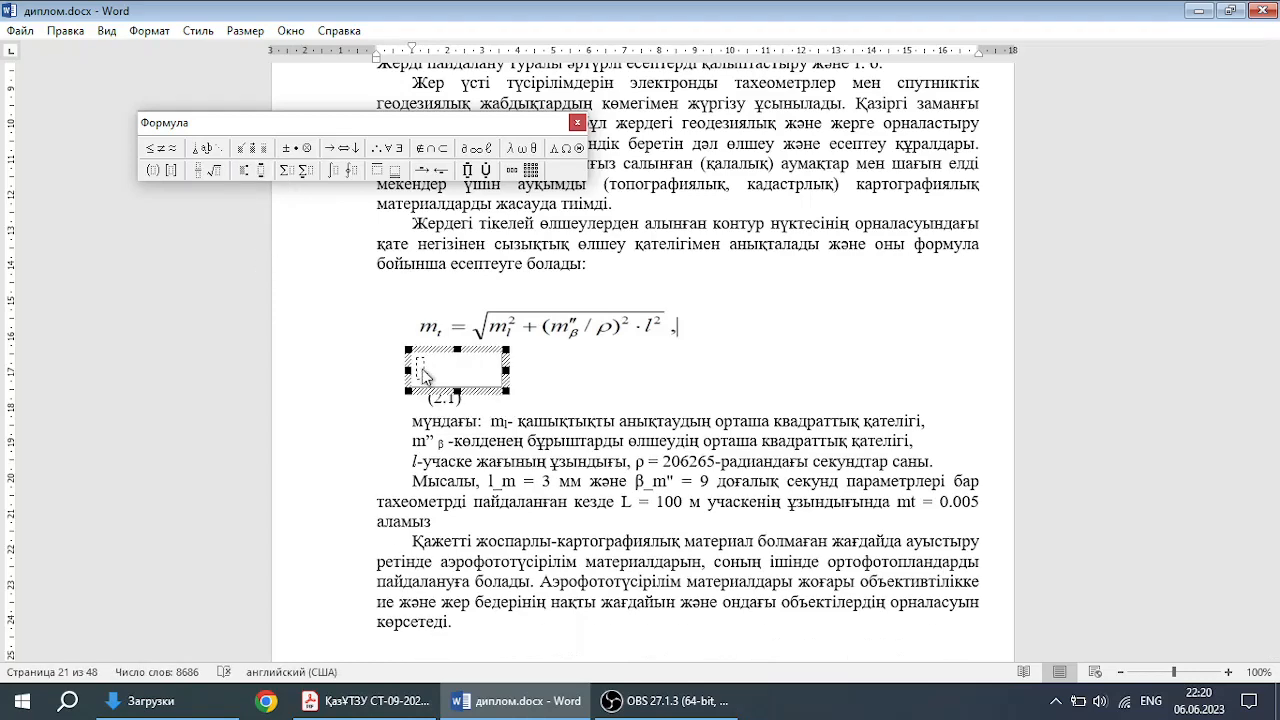
pyautogui.write('mt =')
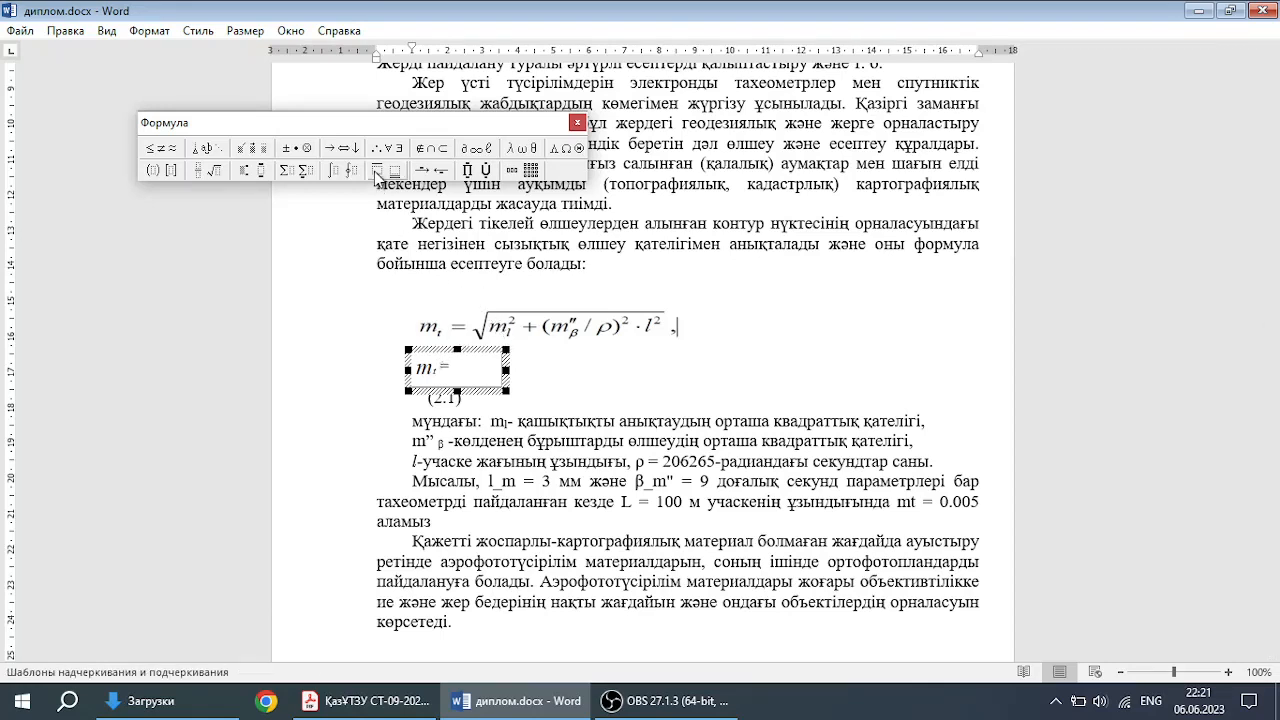
# Step: Add a square root after the equals sign and place a base template with superscript and subscript under it
pyautogui.click(206, 170)
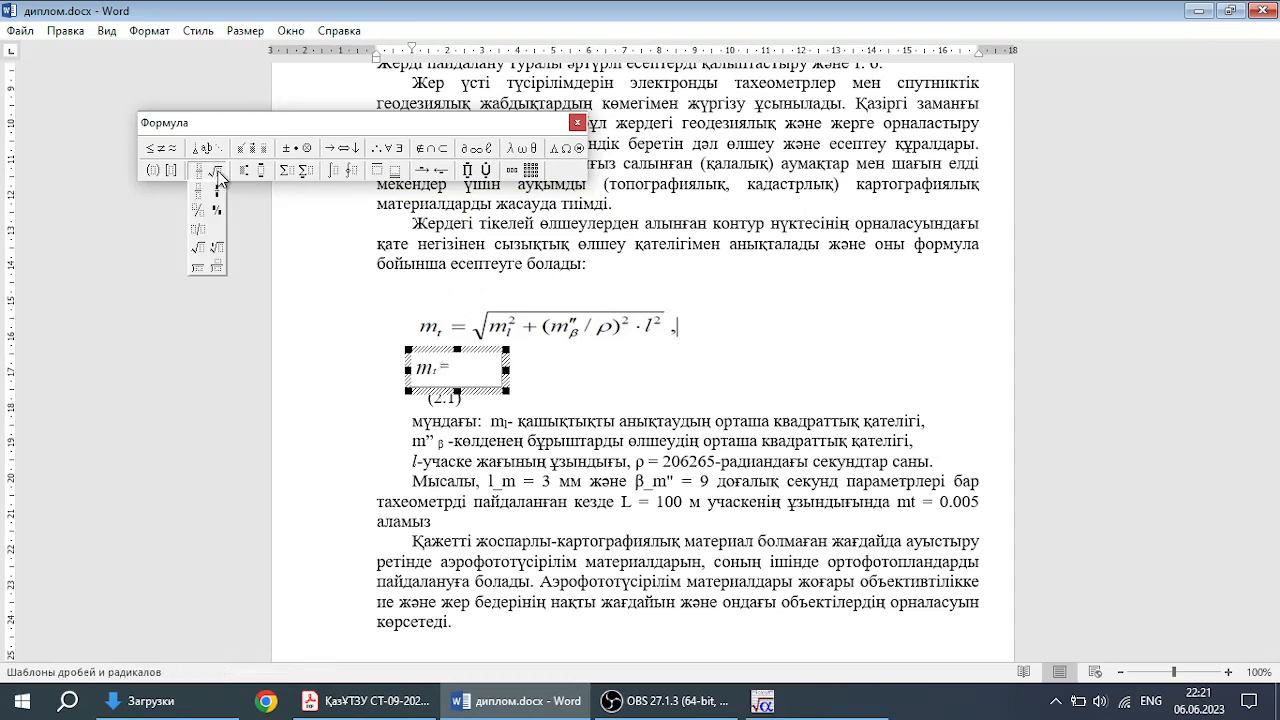
pyautogui.click(202, 256)
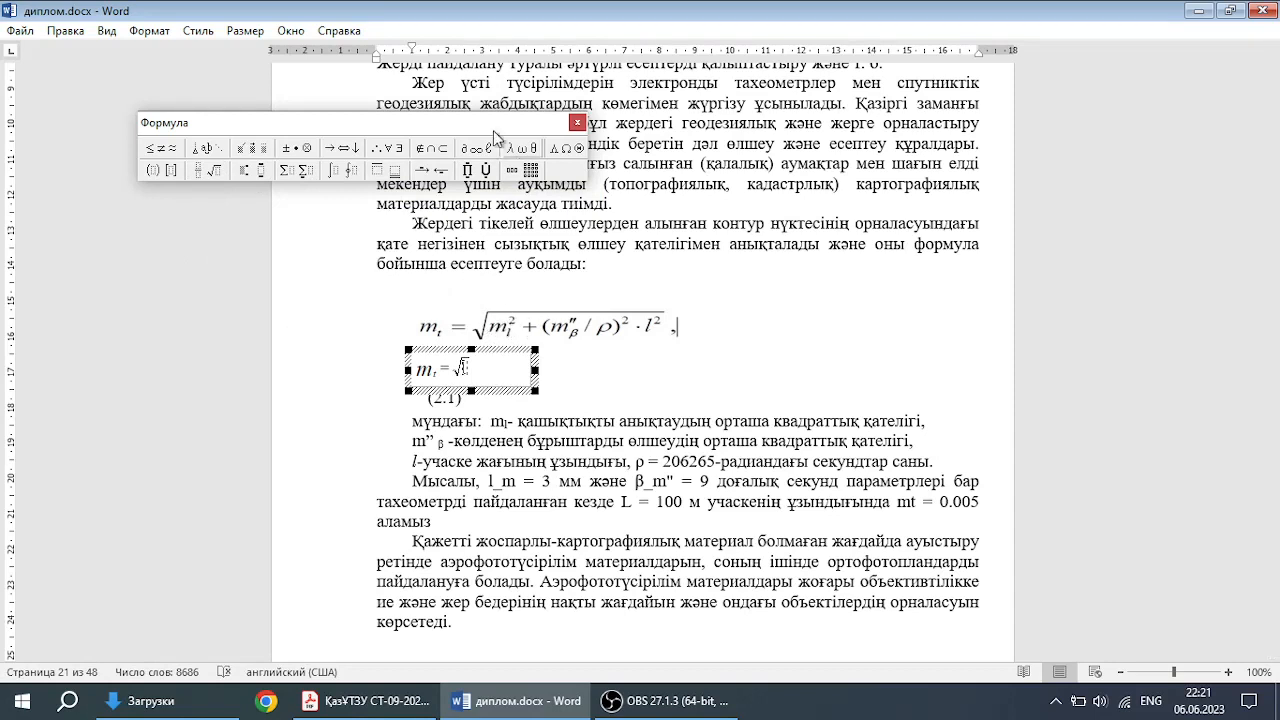
pyautogui.click(250, 172)
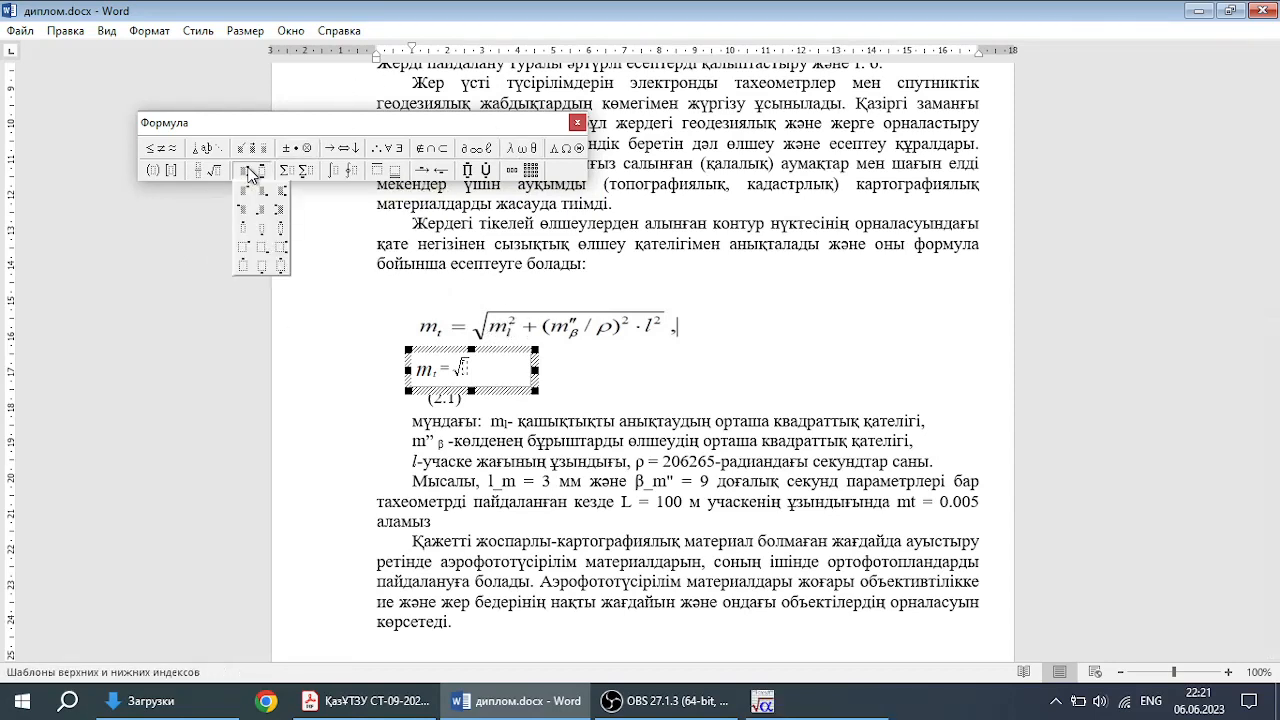
pyautogui.click(282, 247)
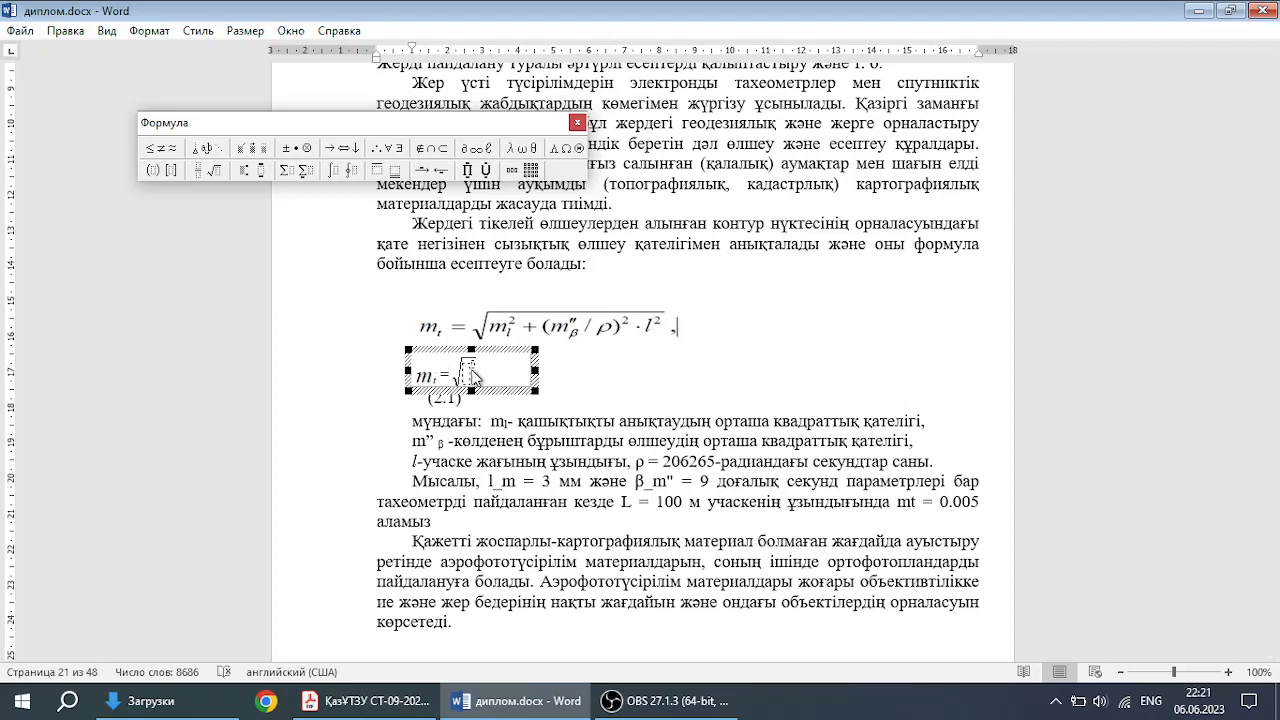
# Step: Enter m with subscript t and superscript 2, followed by a plus sign, under the radical of the new formula
pyautogui.write('mt²+')
# Step: Add parentheses after the plus sign and enter m inside them with a double-prime superscript and a β subscript
pyautogui.click(155, 171)
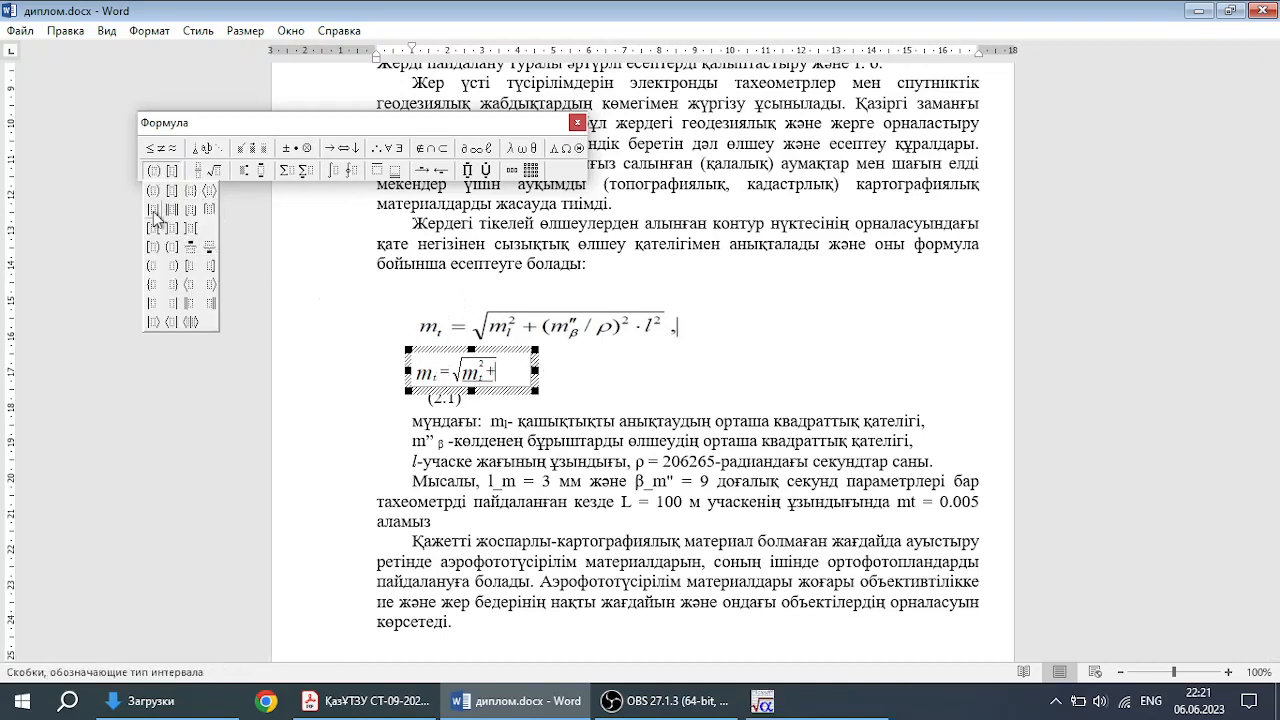
pyautogui.click(154, 192)
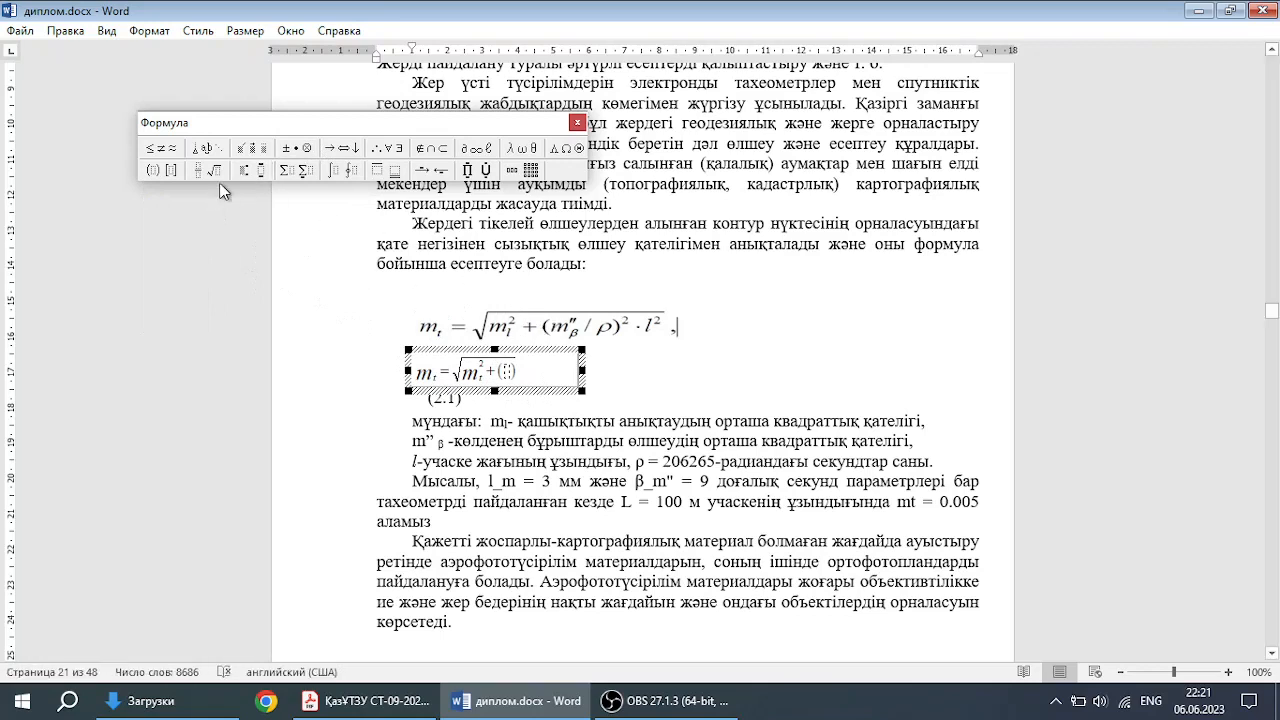
pyautogui.click(252, 174)
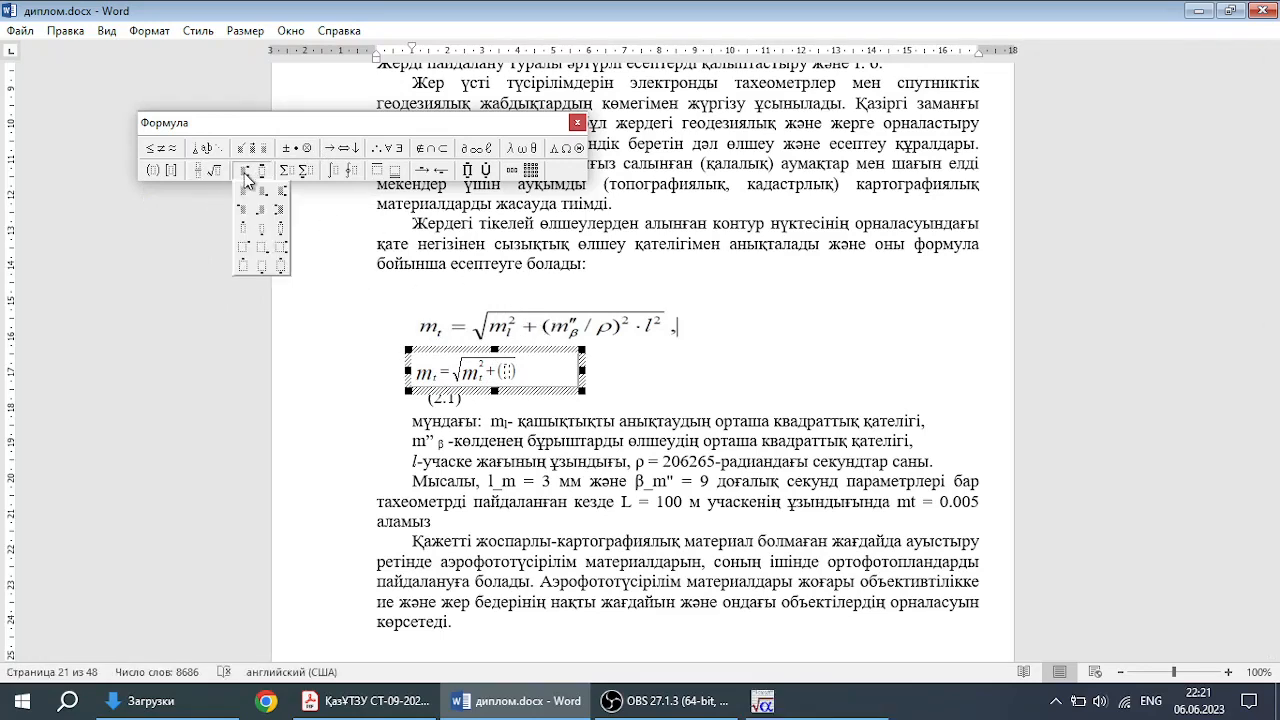
pyautogui.click(284, 252)
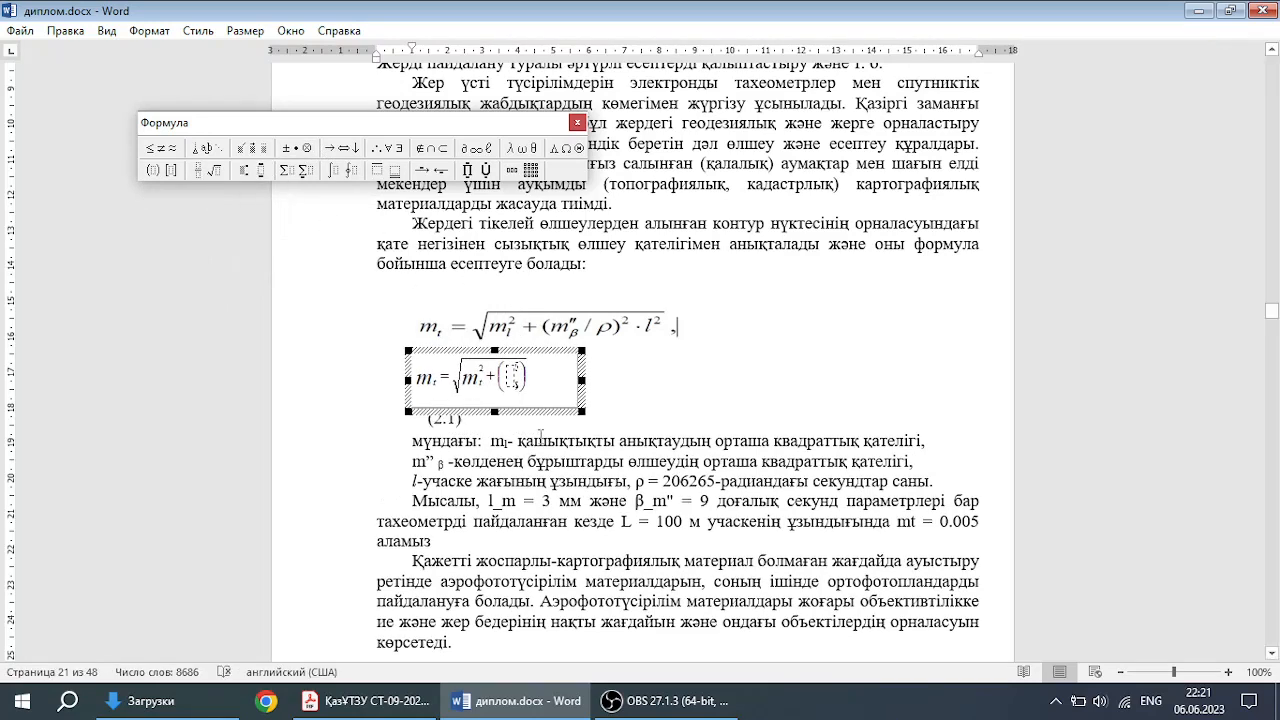
pyautogui.write('m')
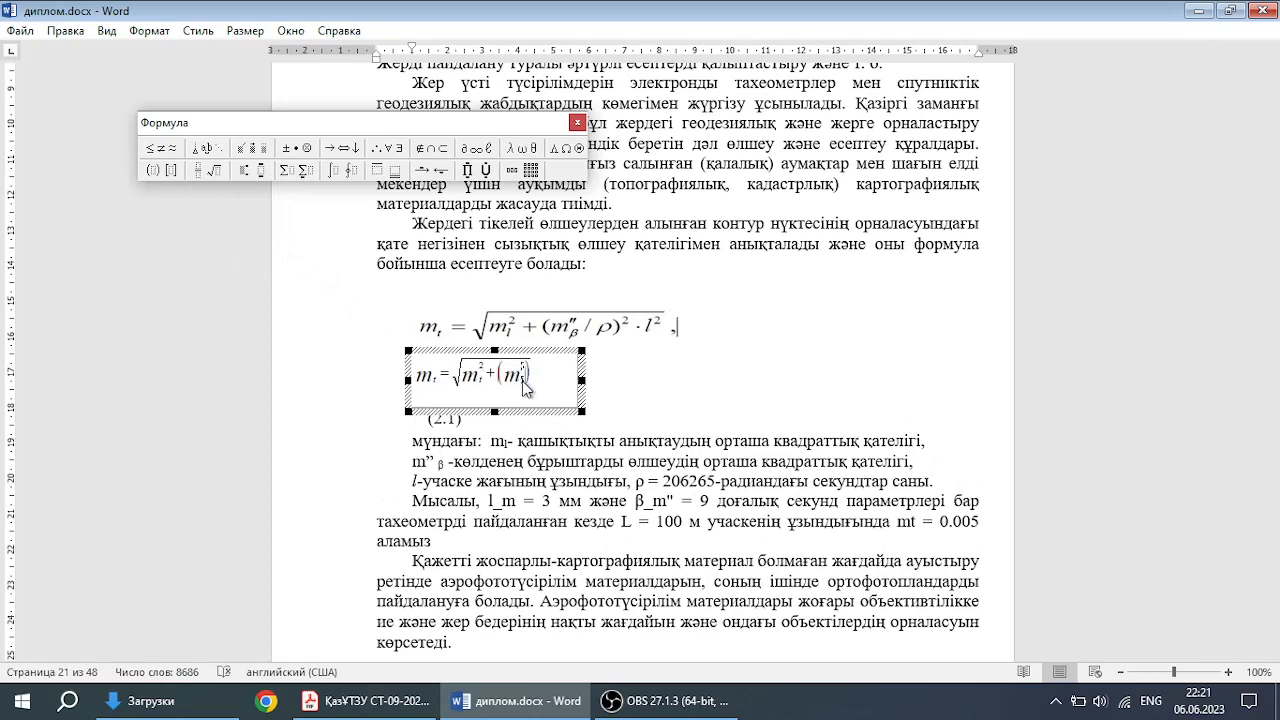
pyautogui.click(535, 158)
pyautogui.click(534, 178)
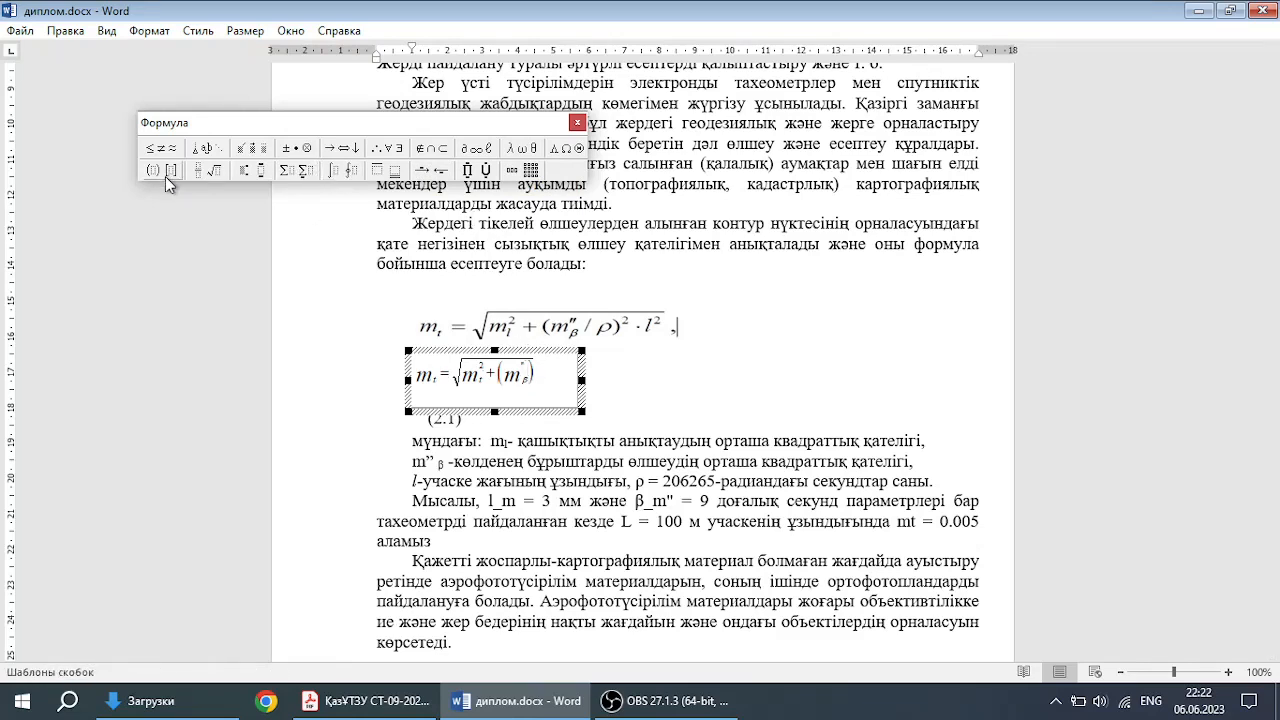
pyautogui.click(157, 150)
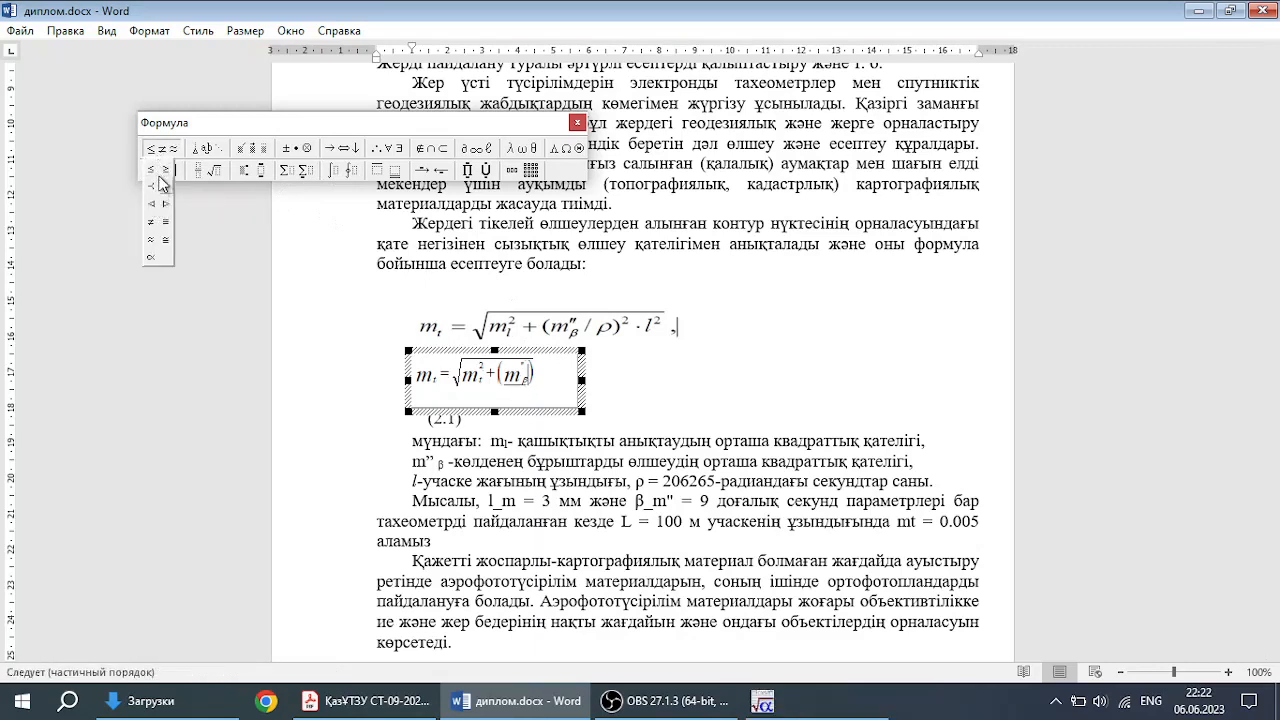
pyautogui.moveTo(196, 151)
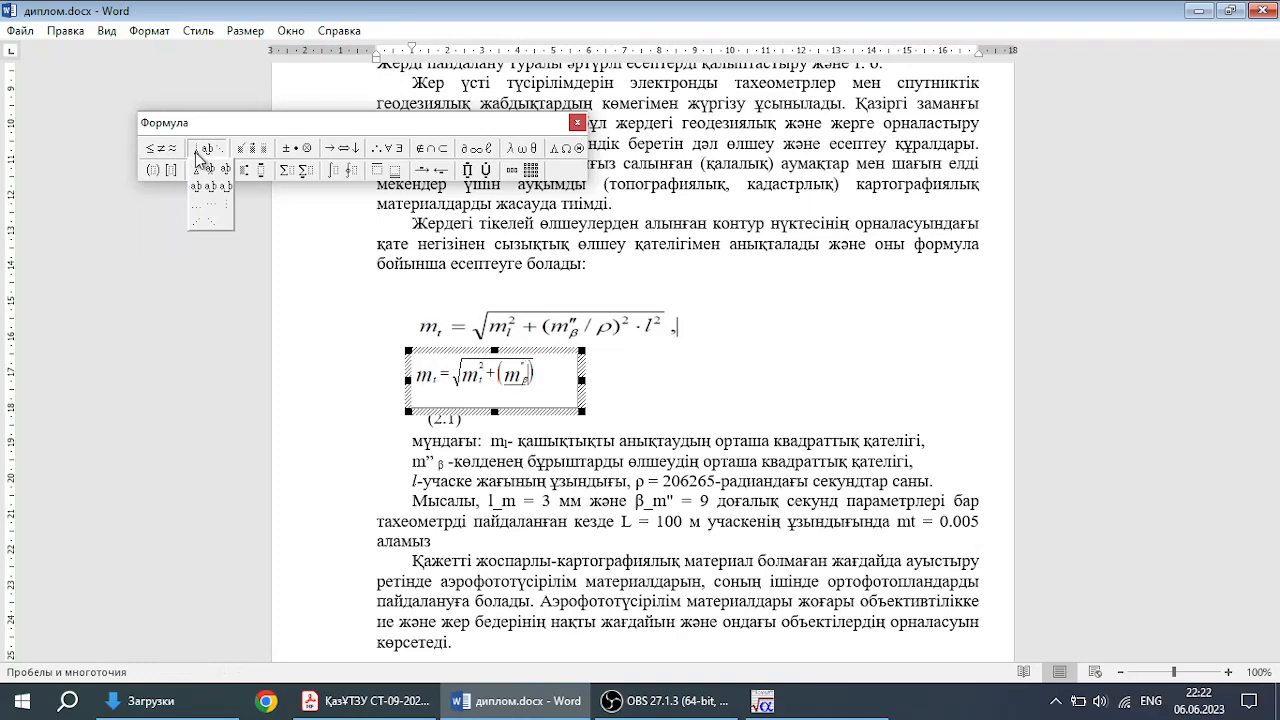
pyautogui.moveTo(292, 158)
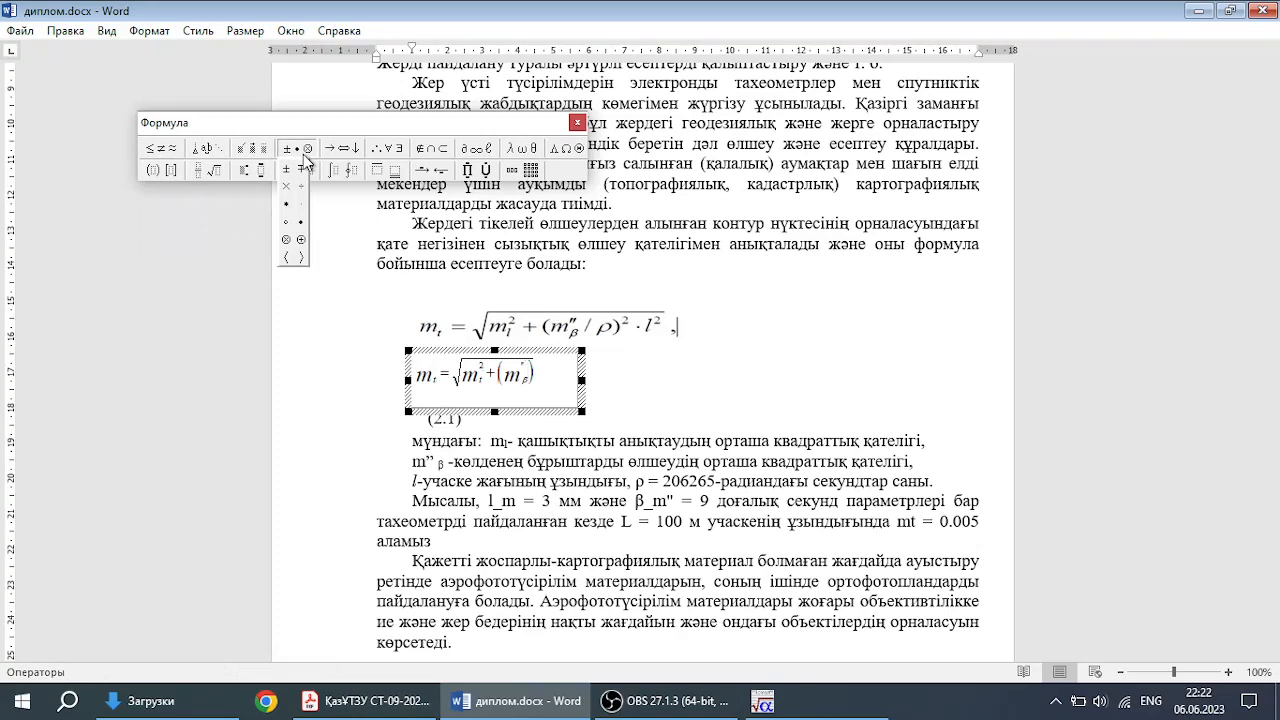
pyautogui.click(294, 191)
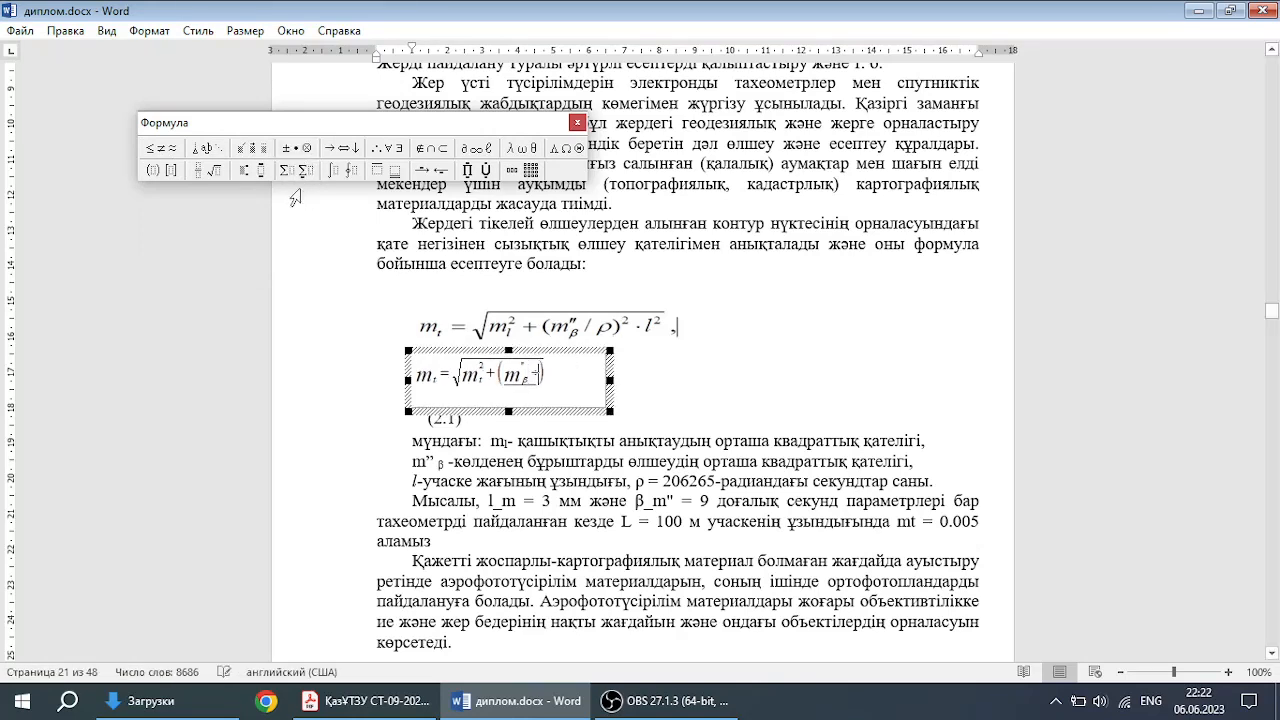
pyautogui.press('BackSpace')
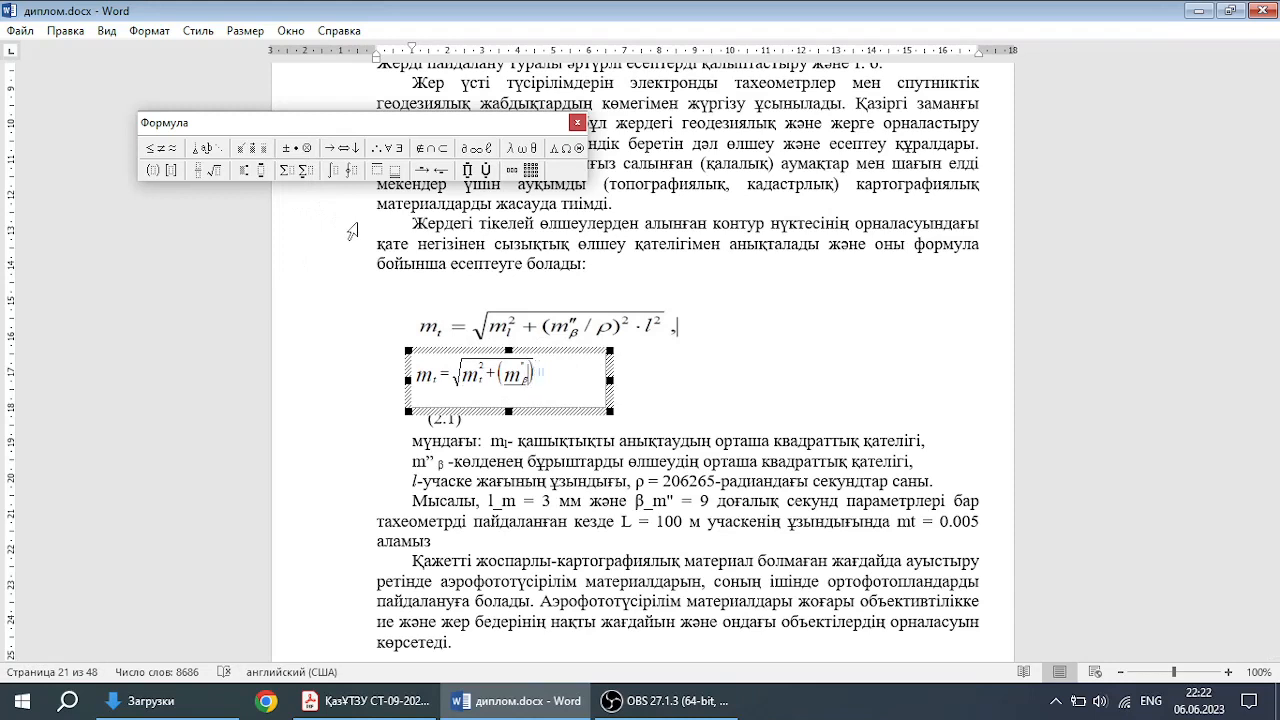
# Step: Enter a slash and the Greek letter ρ after the m″β term inside the parentheses
pyautogui.write('/')
pyautogui.click(521, 148)
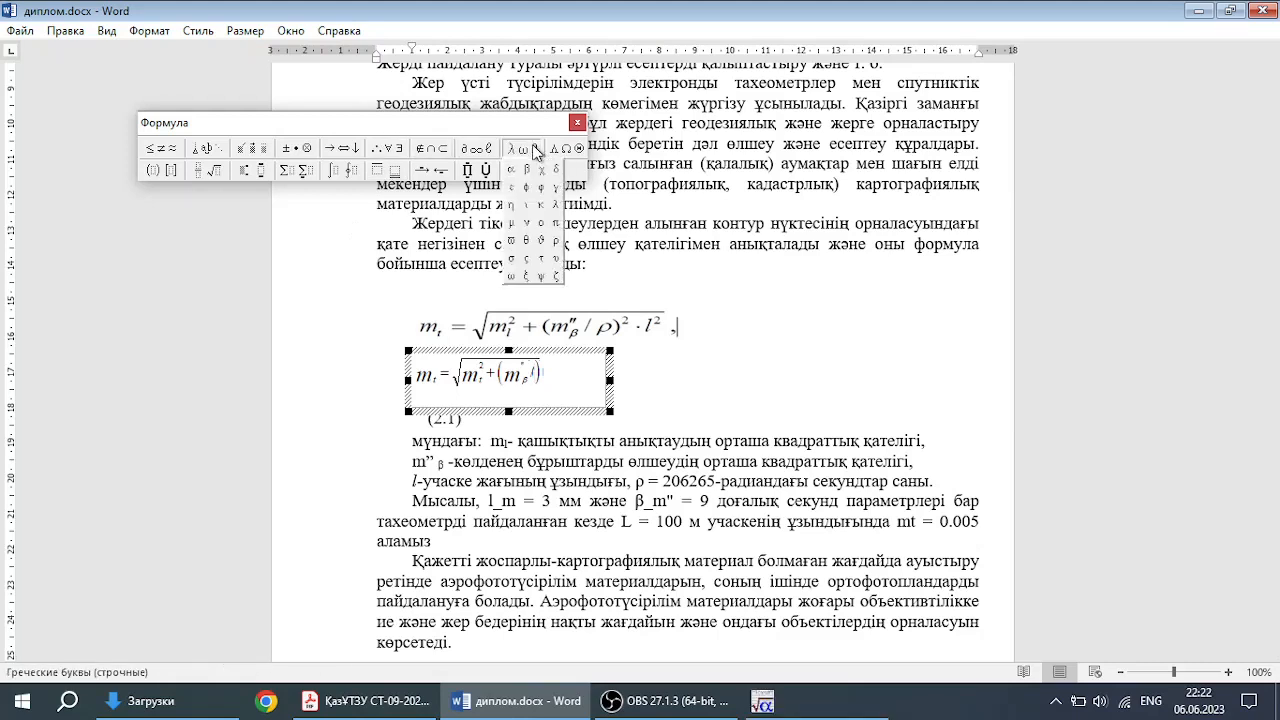
pyautogui.click(556, 241)
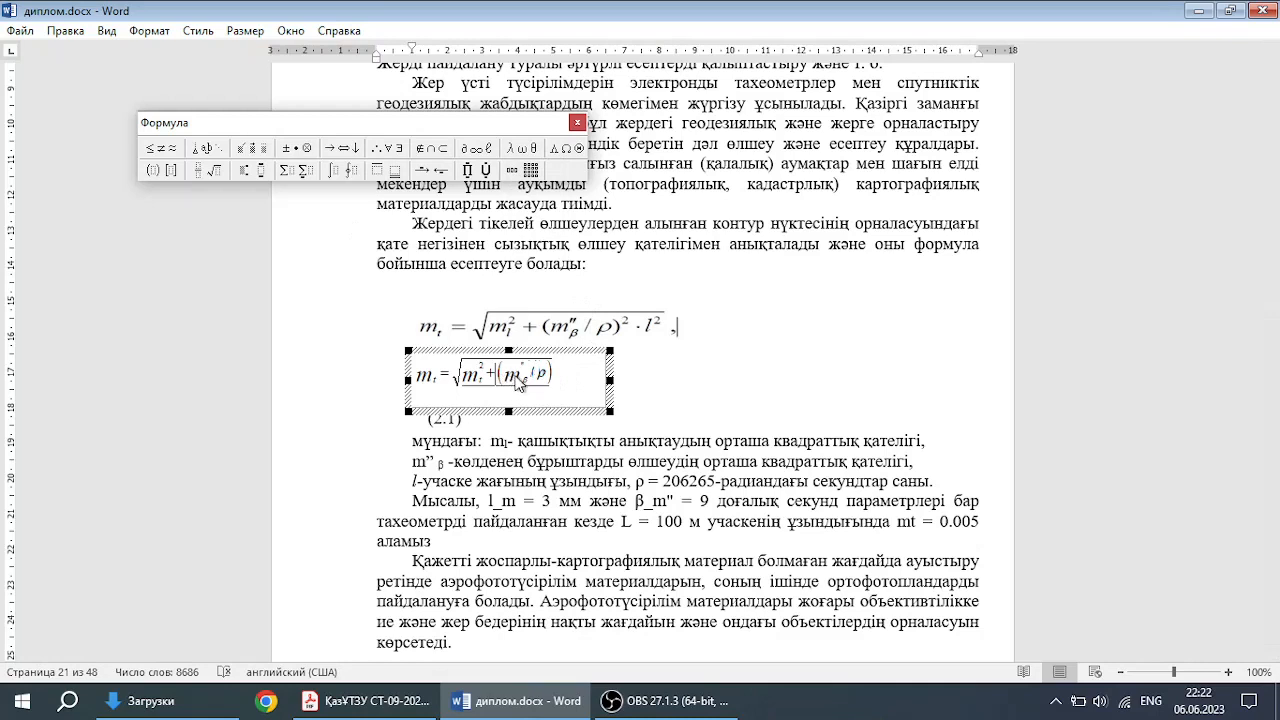
pyautogui.moveTo(517, 383); pyautogui.dragTo(541, 382)
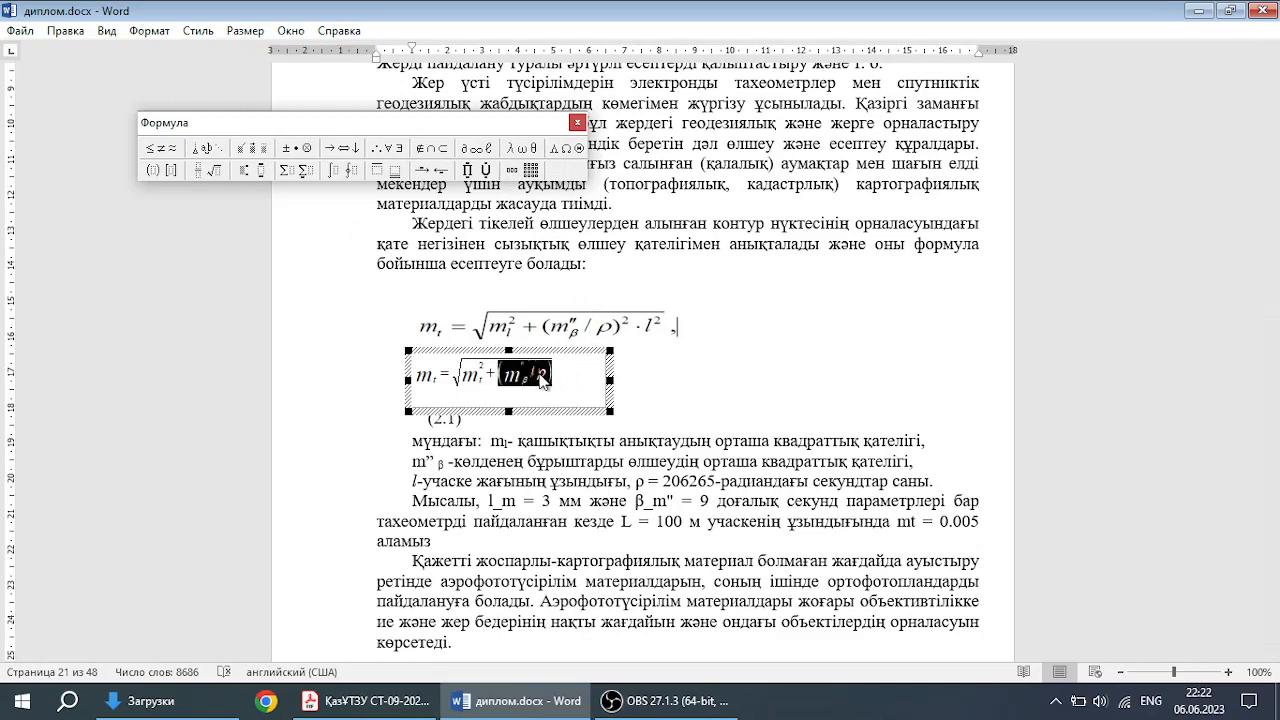
pyautogui.click(252, 170)
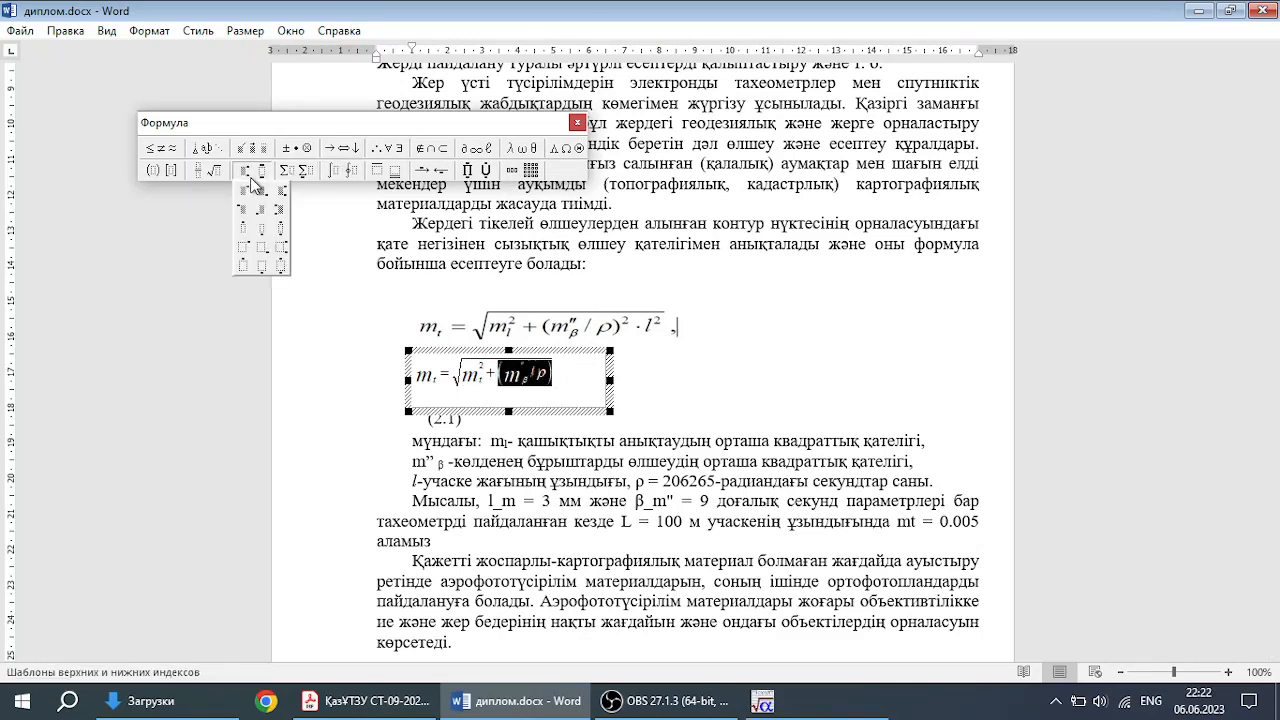
pyautogui.click(261, 246)
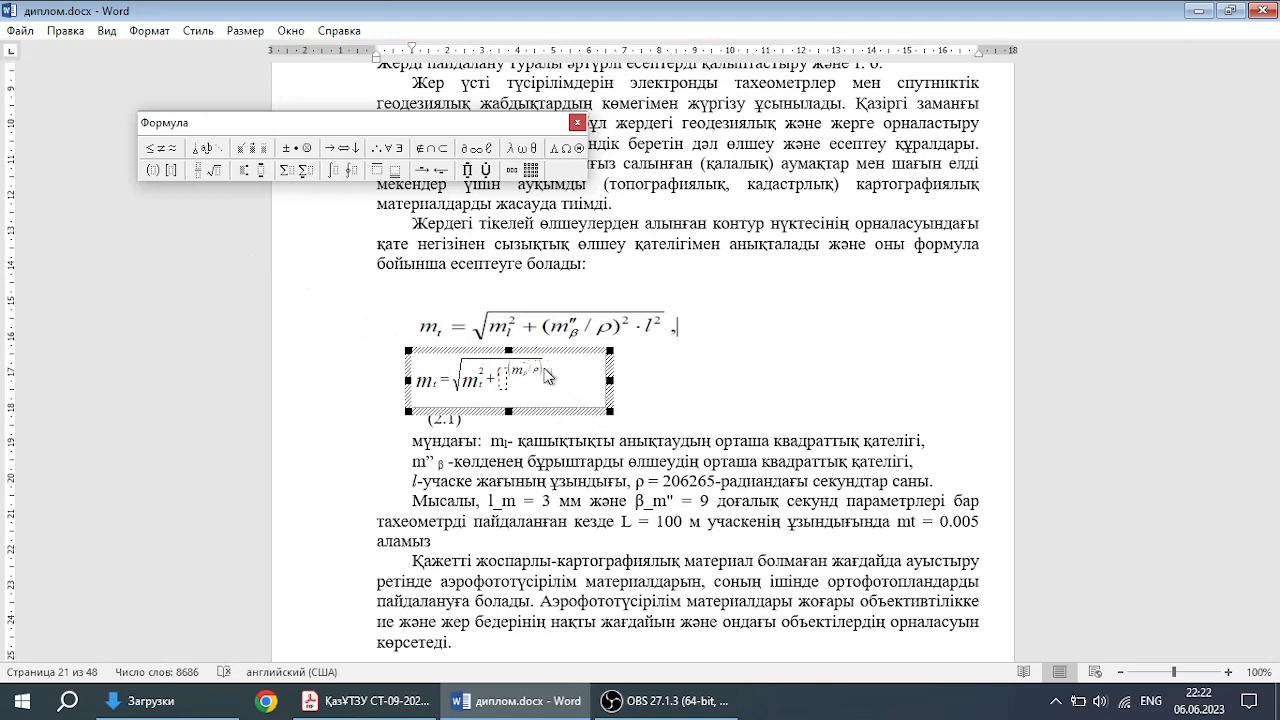
pyautogui.doubleClick(519, 369)
pyautogui.click(516, 371)
pyautogui.click(548, 371)
pyautogui.moveTo(548, 371)
pyautogui.mouseDown()
pyautogui.moveTo(508, 370)
pyautogui.moveTo(540, 371)
pyautogui.mouseUp()
pyautogui.click(542, 375)
pyautogui.click(512, 374)
pyautogui.click(508, 376)
pyautogui.click(515, 367)
pyautogui.doubleClick(527, 366)
pyautogui.click(528, 365)
pyautogui.moveTo(528, 365); pyautogui.dragTo(513, 375)
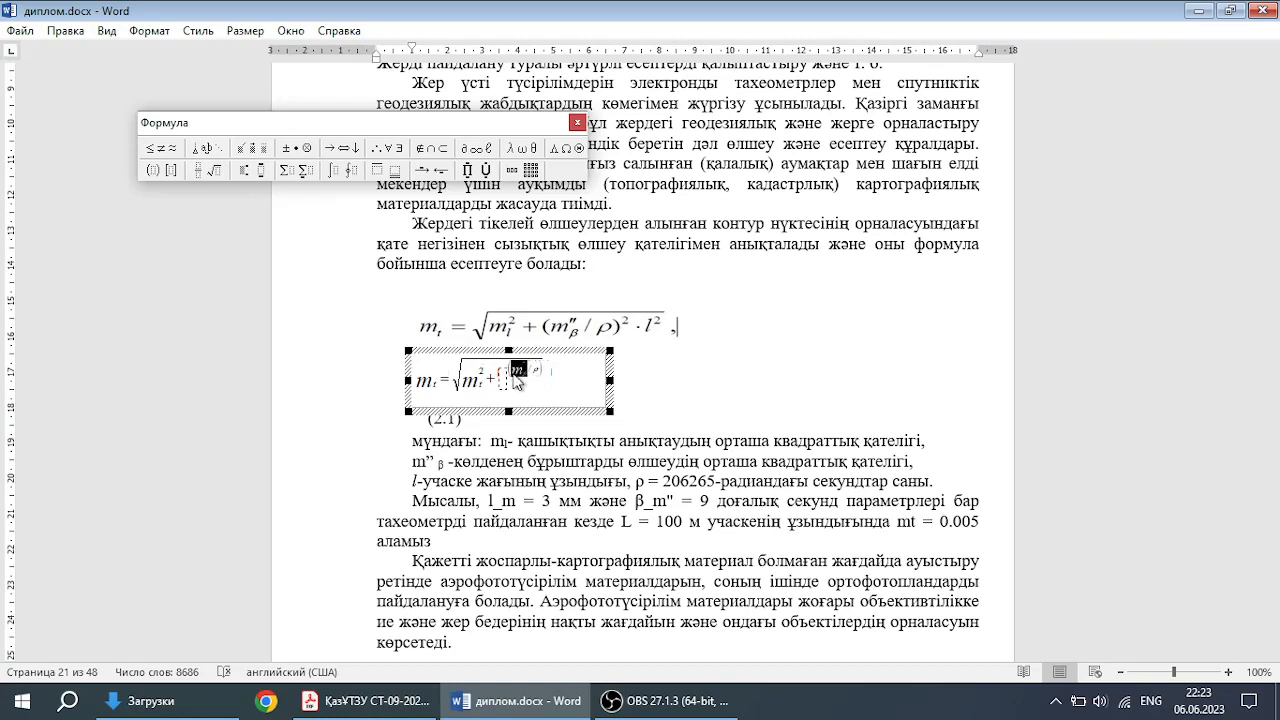
pyautogui.click(544, 375)
pyautogui.moveTo(541, 374); pyautogui.dragTo(522, 374)
pyautogui.click(514, 375)
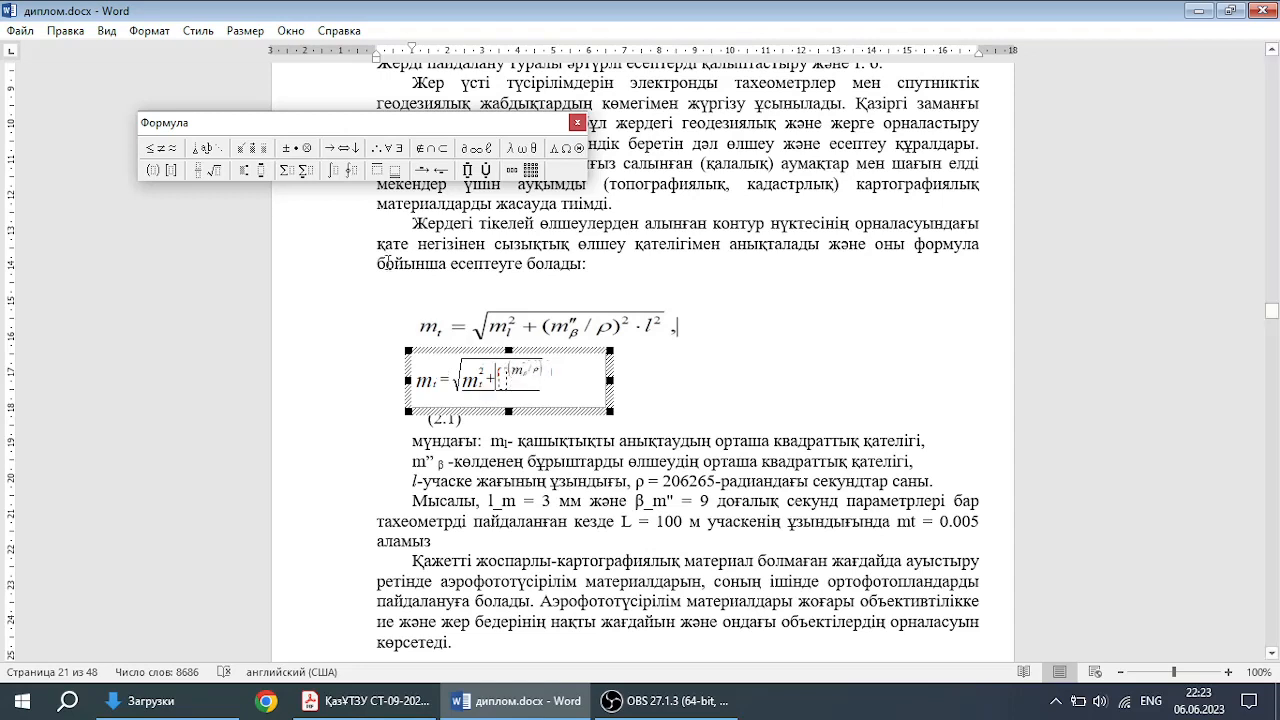
pyautogui.click(70, 33)
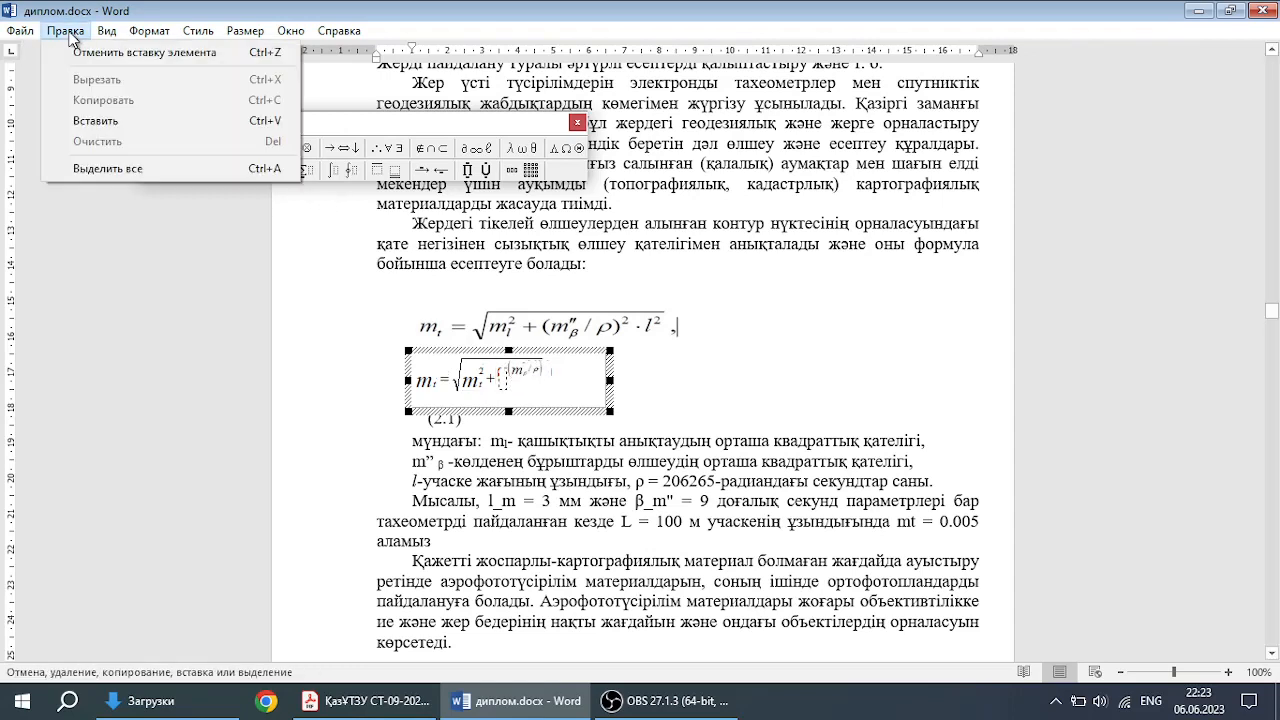
pyautogui.click(80, 47)
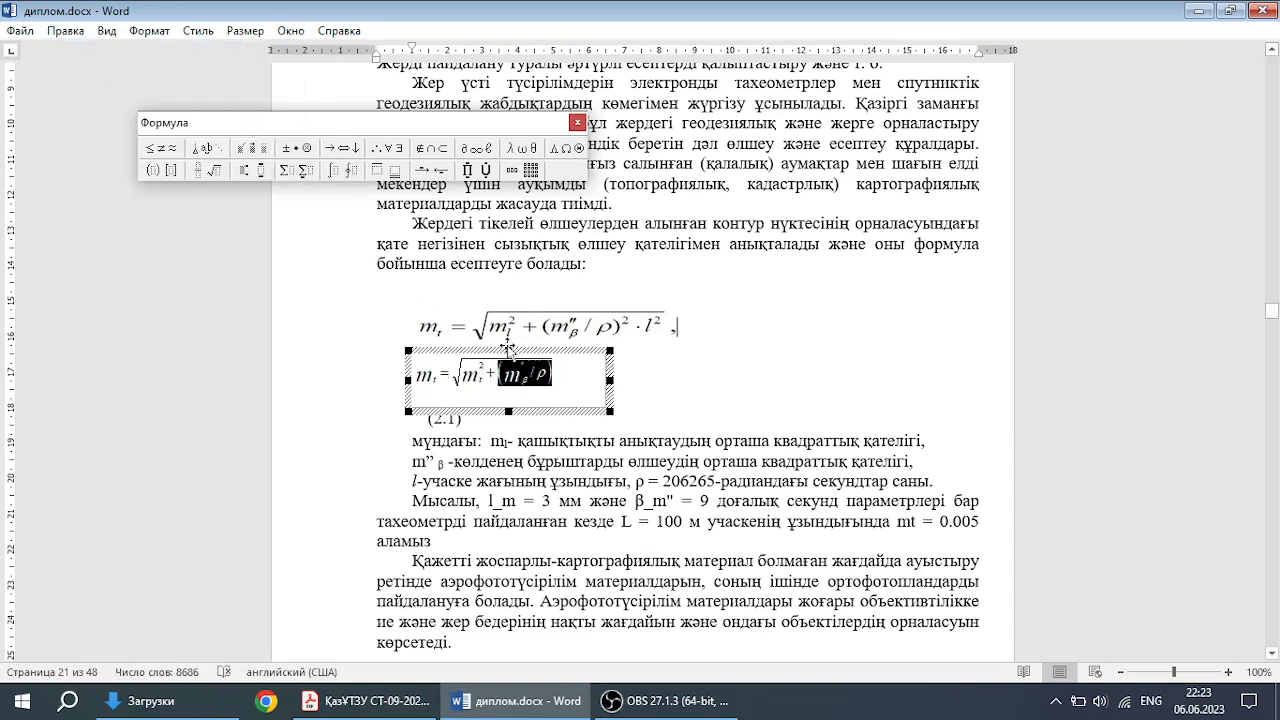
# Step: Insert an empty base-with-superscript template at the end of the expression under the radical
pyautogui.click(531, 380)
pyautogui.click(552, 375)
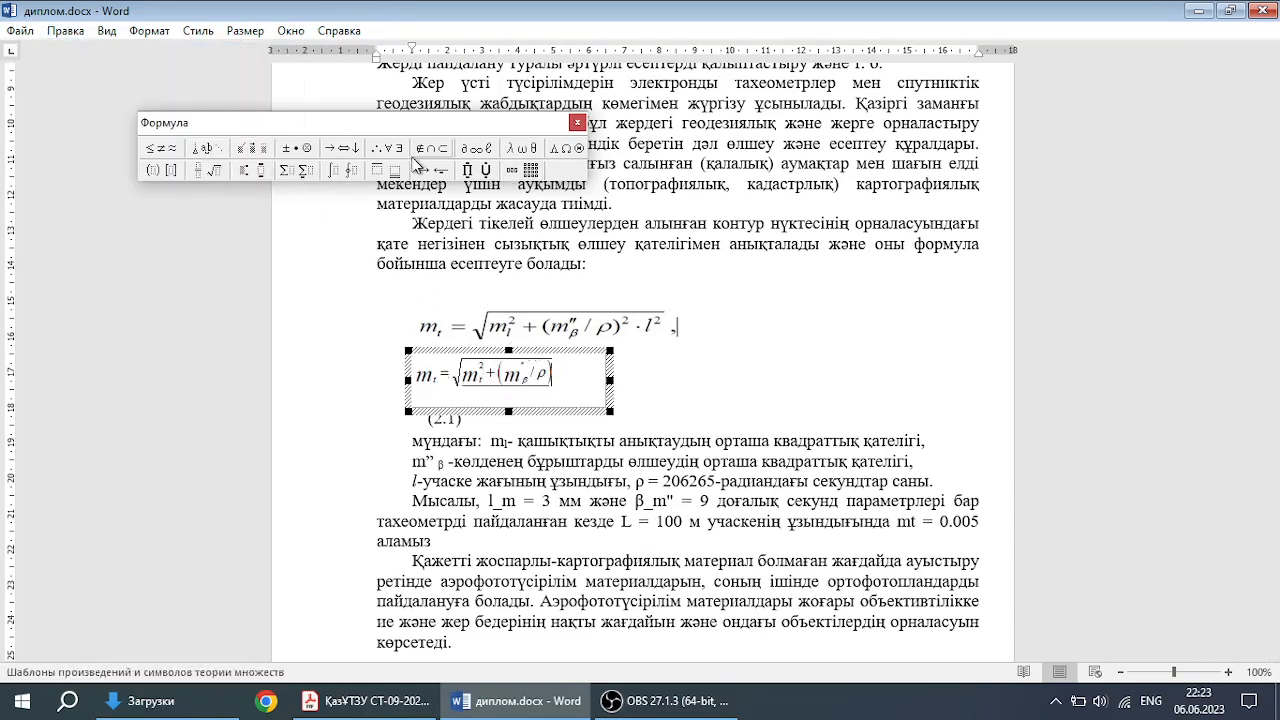
pyautogui.click(253, 169)
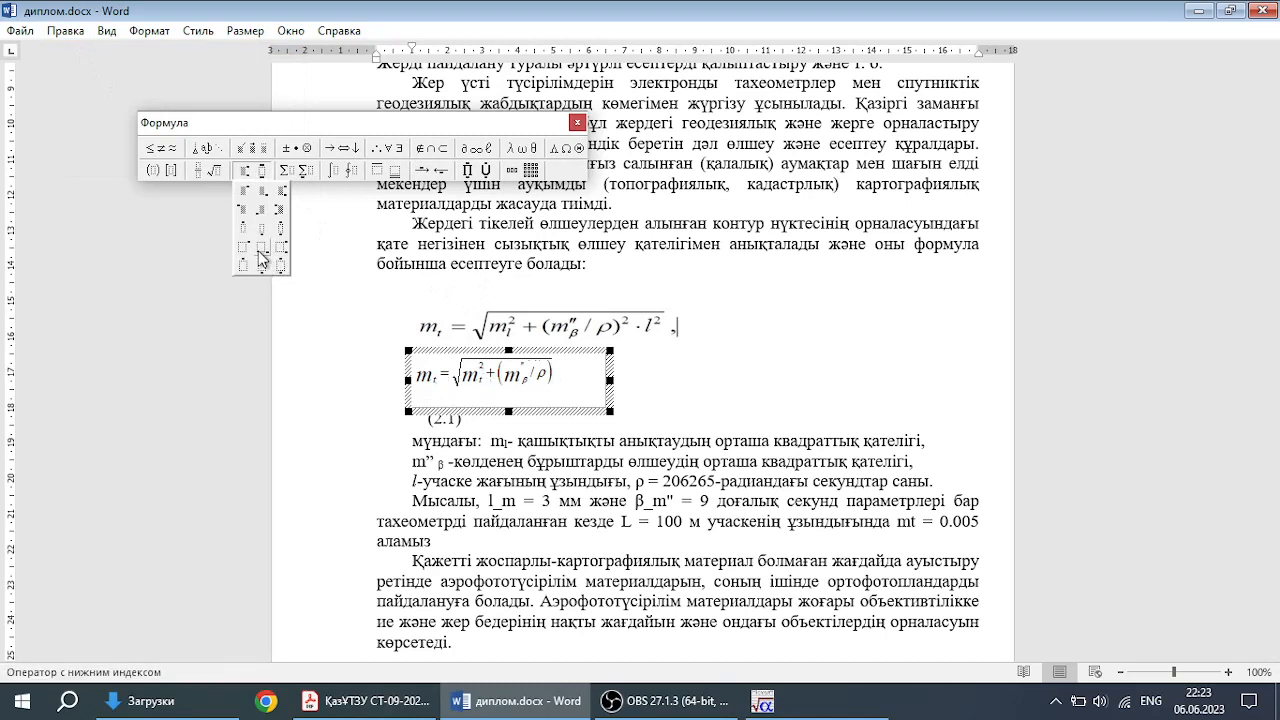
pyautogui.click(247, 256)
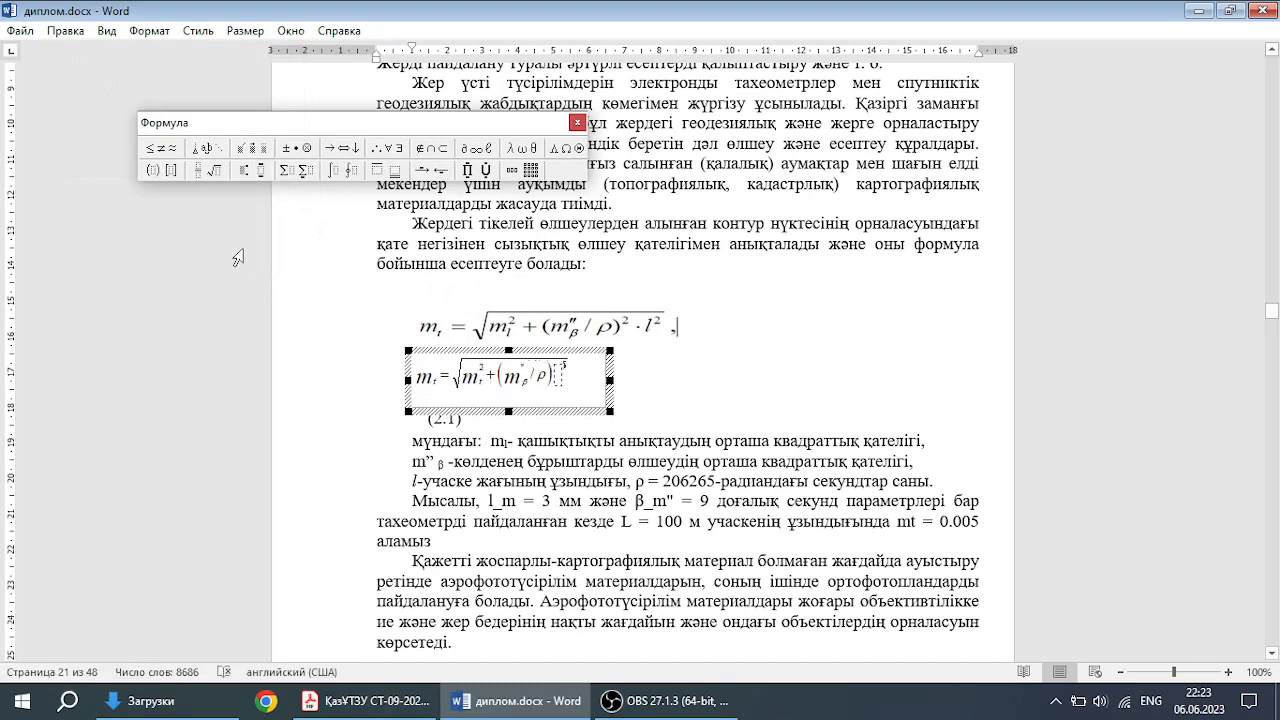
# Step: Delete the m″β/ρ expression and its parentheses in front of the empty superscript template
pyautogui.moveTo(501, 373)
pyautogui.mouseDown()
pyautogui.moveTo(545, 378)
pyautogui.moveTo(520, 373)
pyautogui.mouseUp()
pyautogui.click(543, 376)
pyautogui.click(551, 376)
pyautogui.click(557, 377)
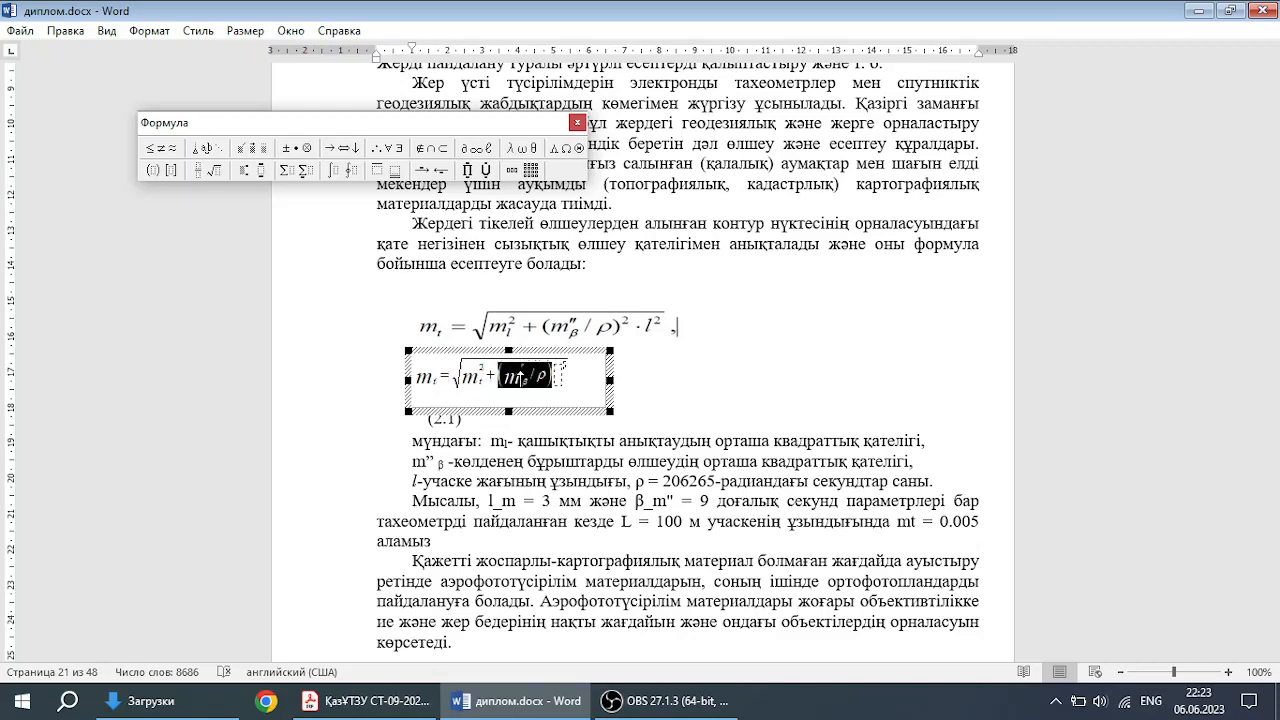
pyautogui.click(513, 375)
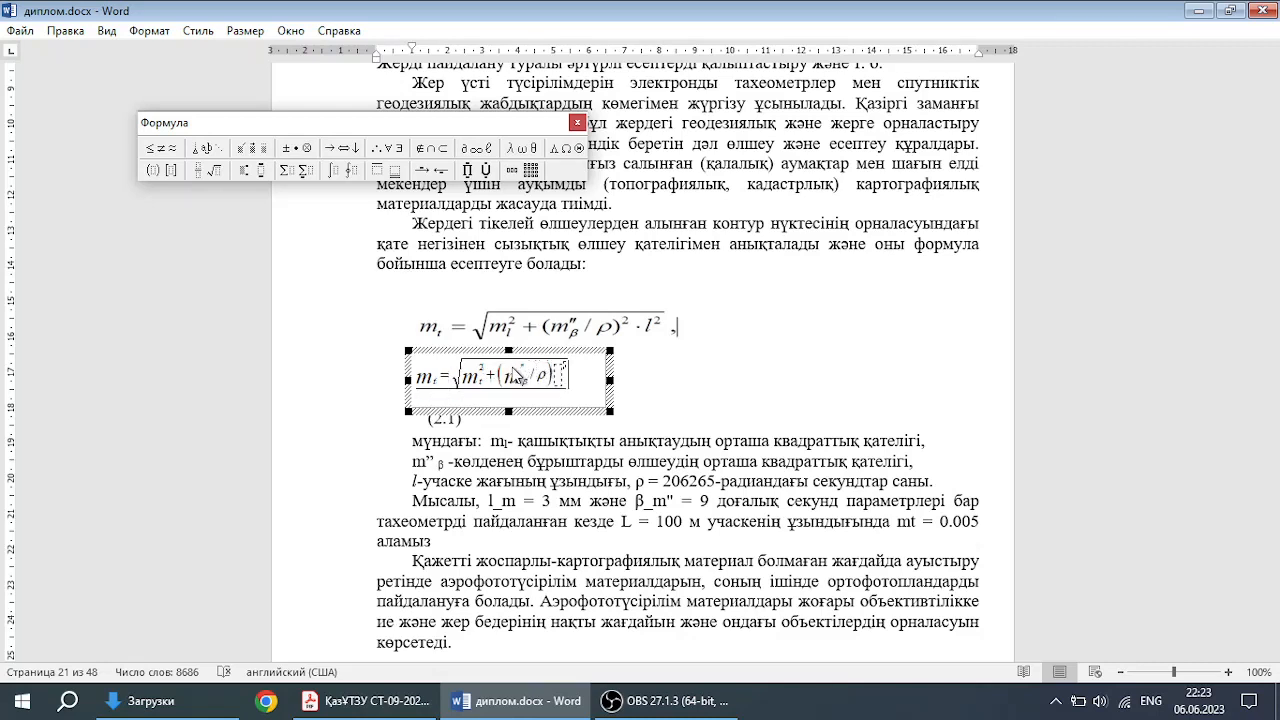
pyautogui.moveTo(513, 375)
pyautogui.mouseDown()
pyautogui.moveTo(558, 386)
pyautogui.moveTo(507, 373)
pyautogui.mouseUp()
pyautogui.click(557, 379)
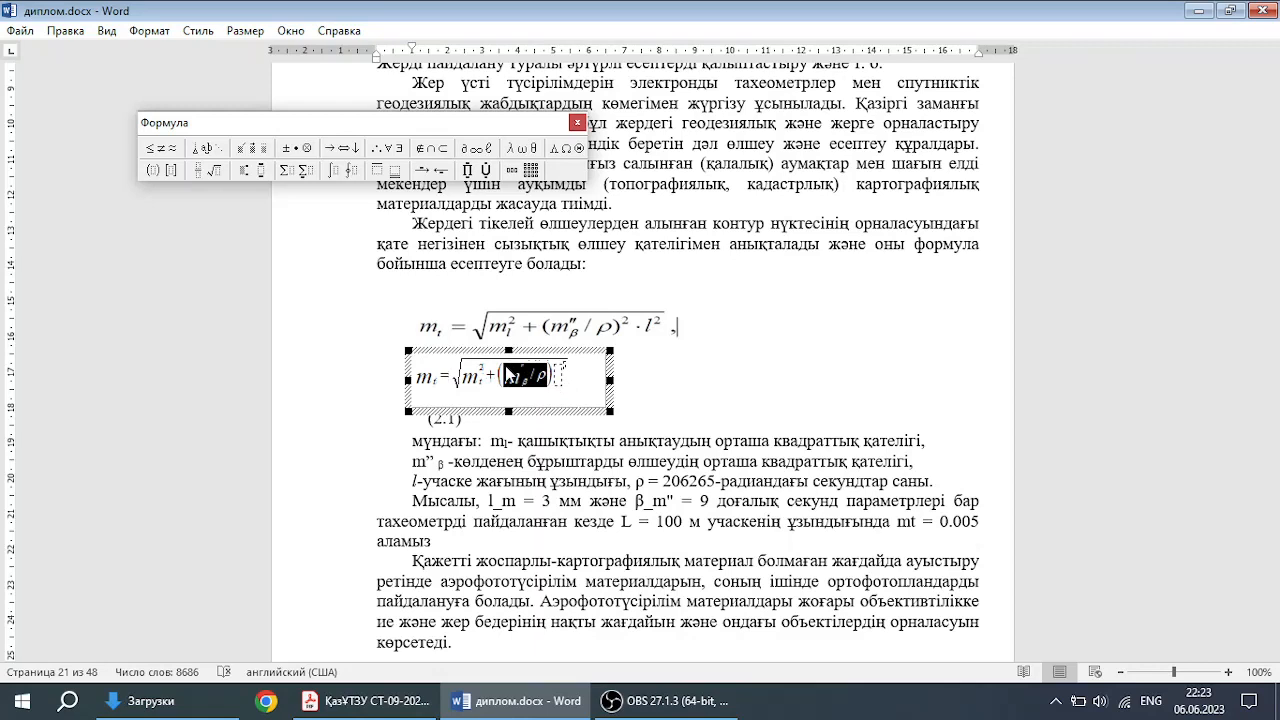
pyautogui.press('Delete')
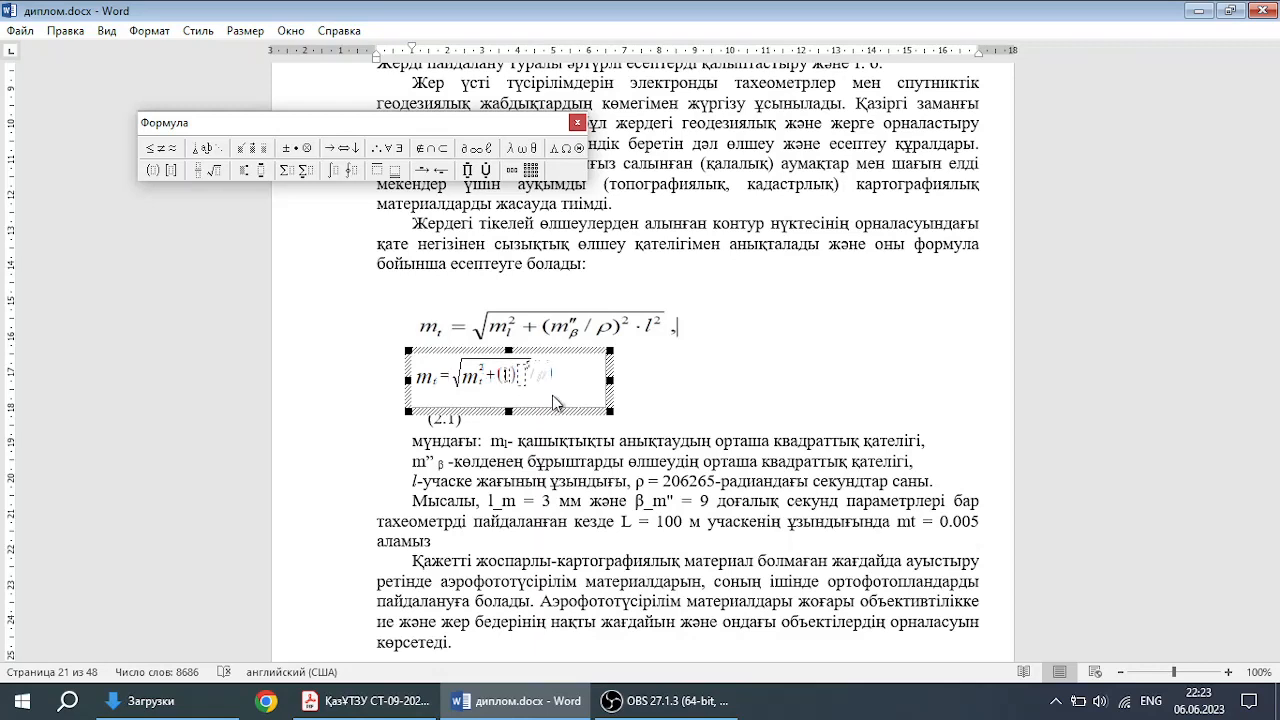
pyautogui.click(507, 375)
pyautogui.press('Delete')
# Step: Place a pair of parentheses in the base of the superscript template and set its exponent to 2
pyautogui.click(152, 170)
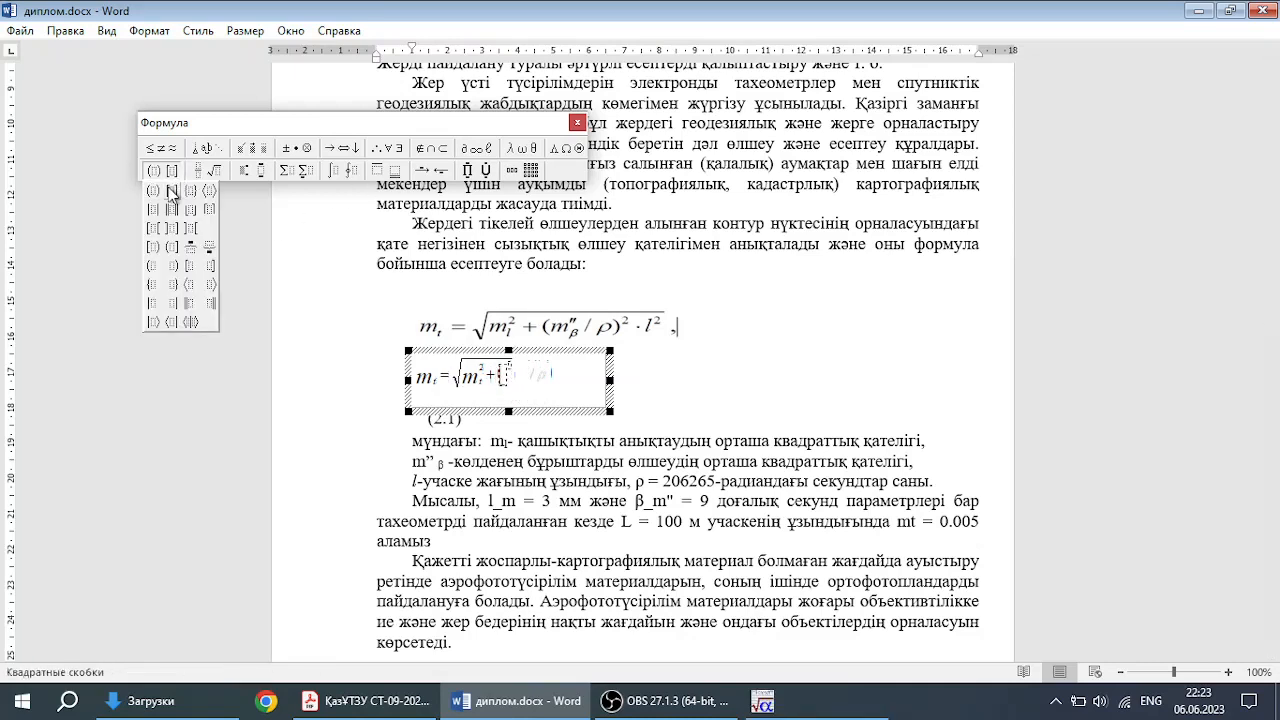
pyautogui.click(148, 196)
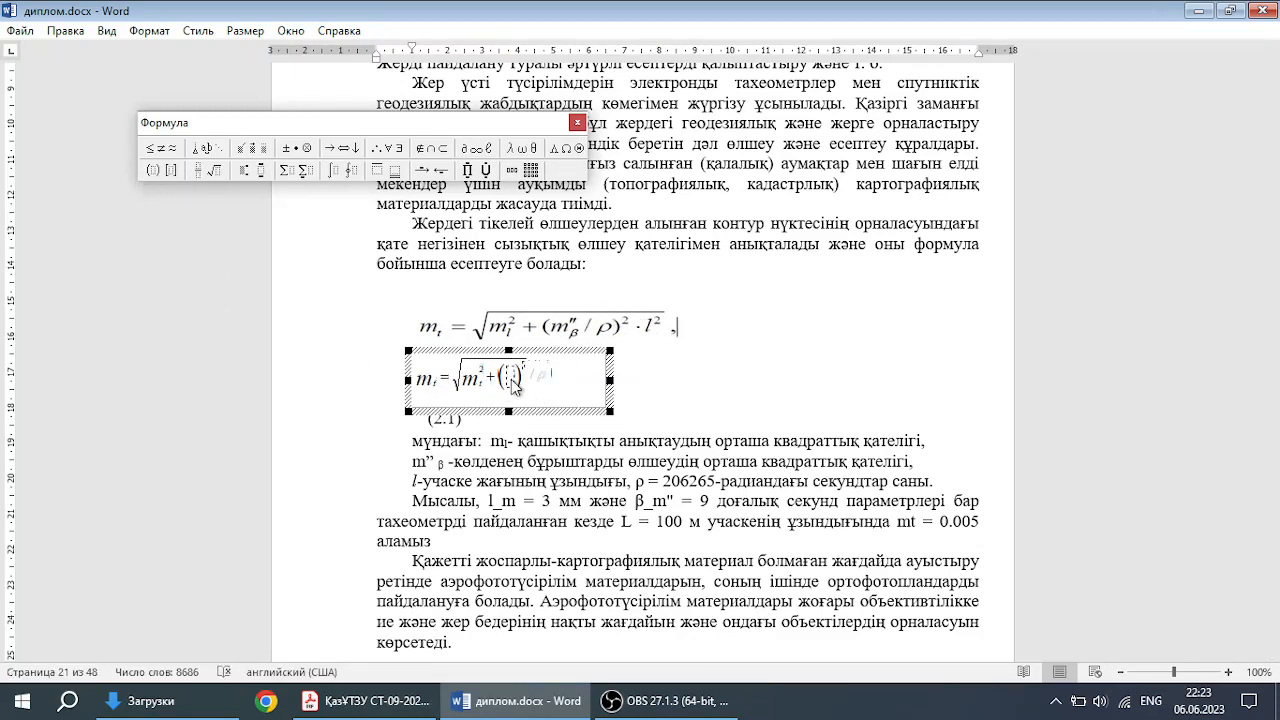
pyautogui.write('2')
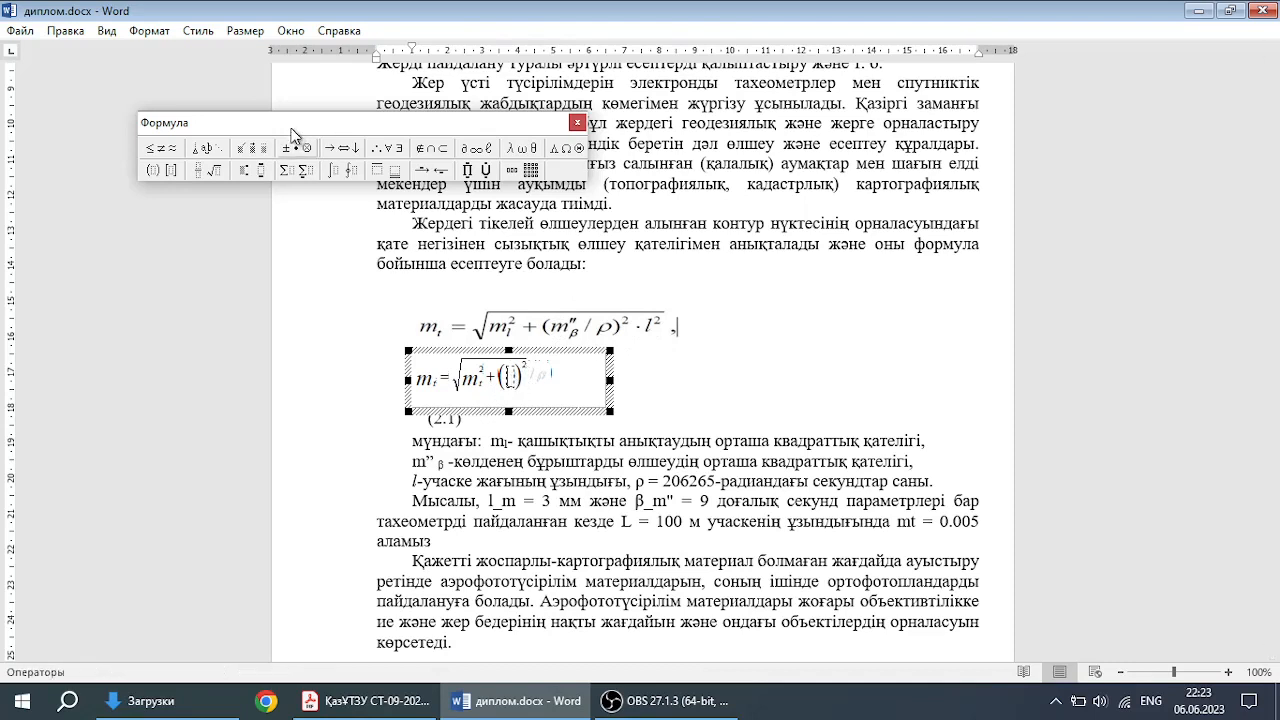
# Step: Insert an empty superscript-and-subscript template inside the squared parentheses, followed by a slash and the Greek letter ρ
pyautogui.click(254, 170)
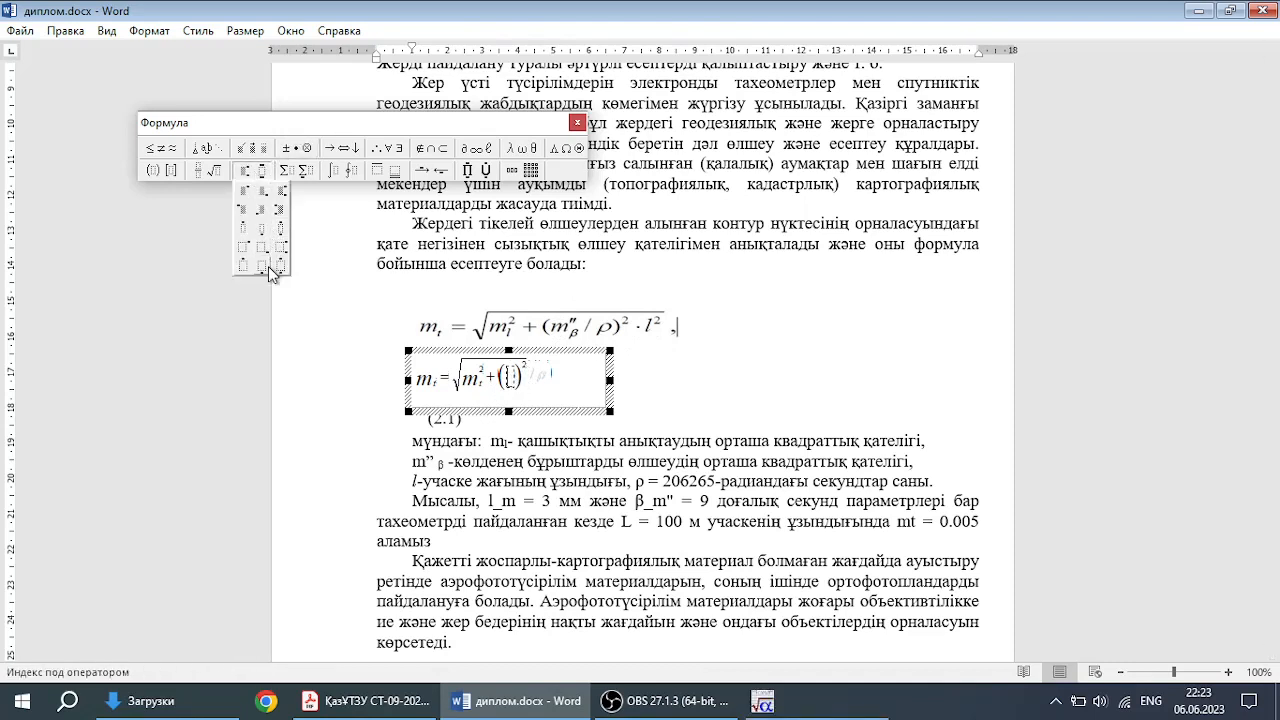
pyautogui.click(279, 265)
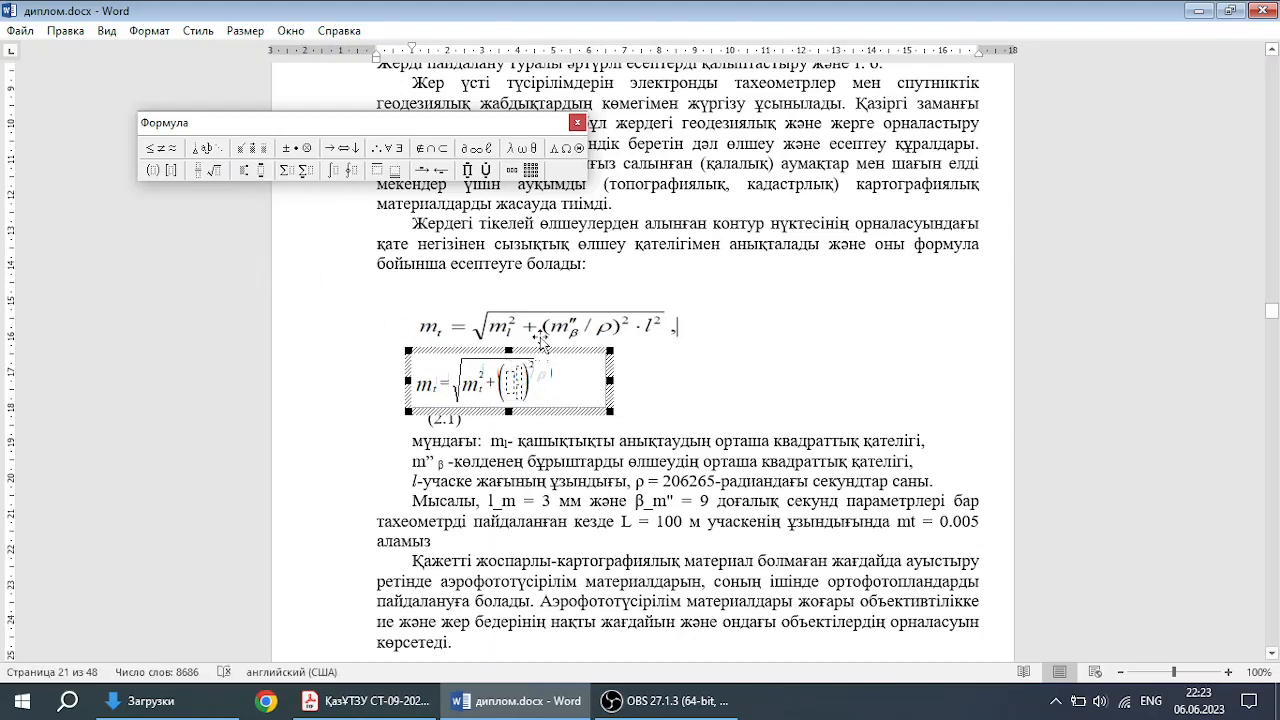
pyautogui.write('/')
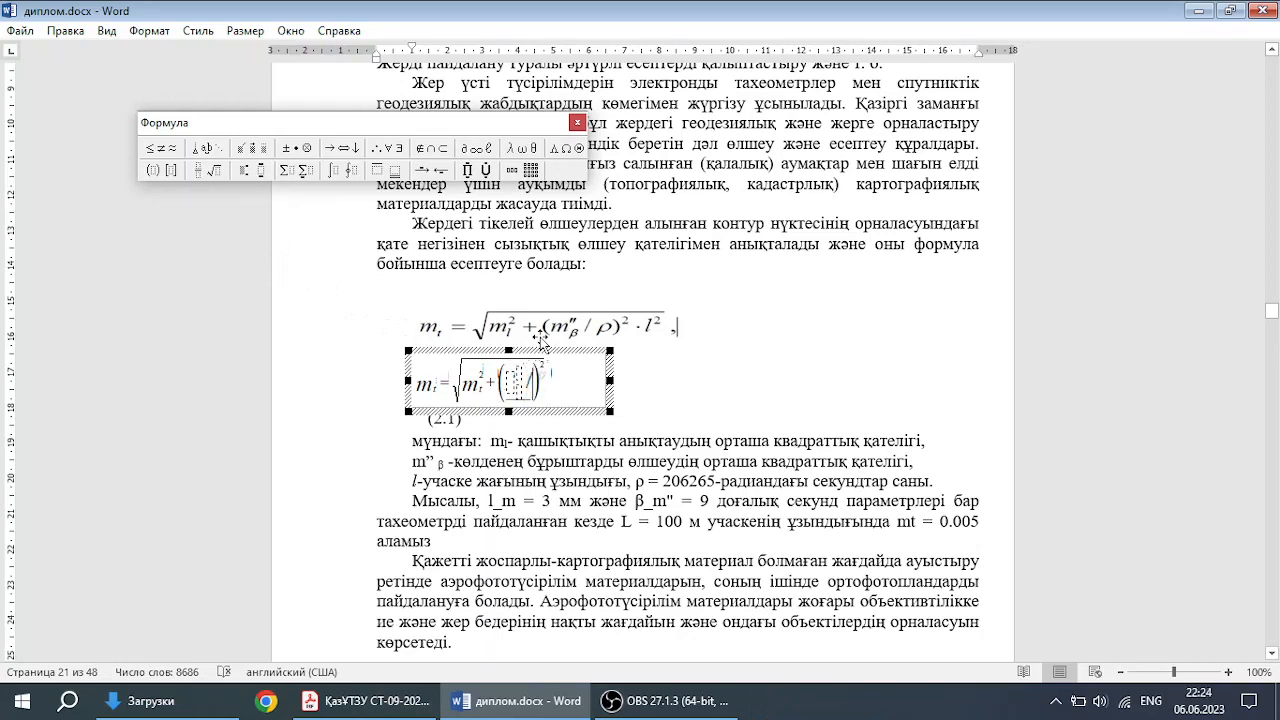
pyautogui.click(521, 148)
pyautogui.click(556, 241)
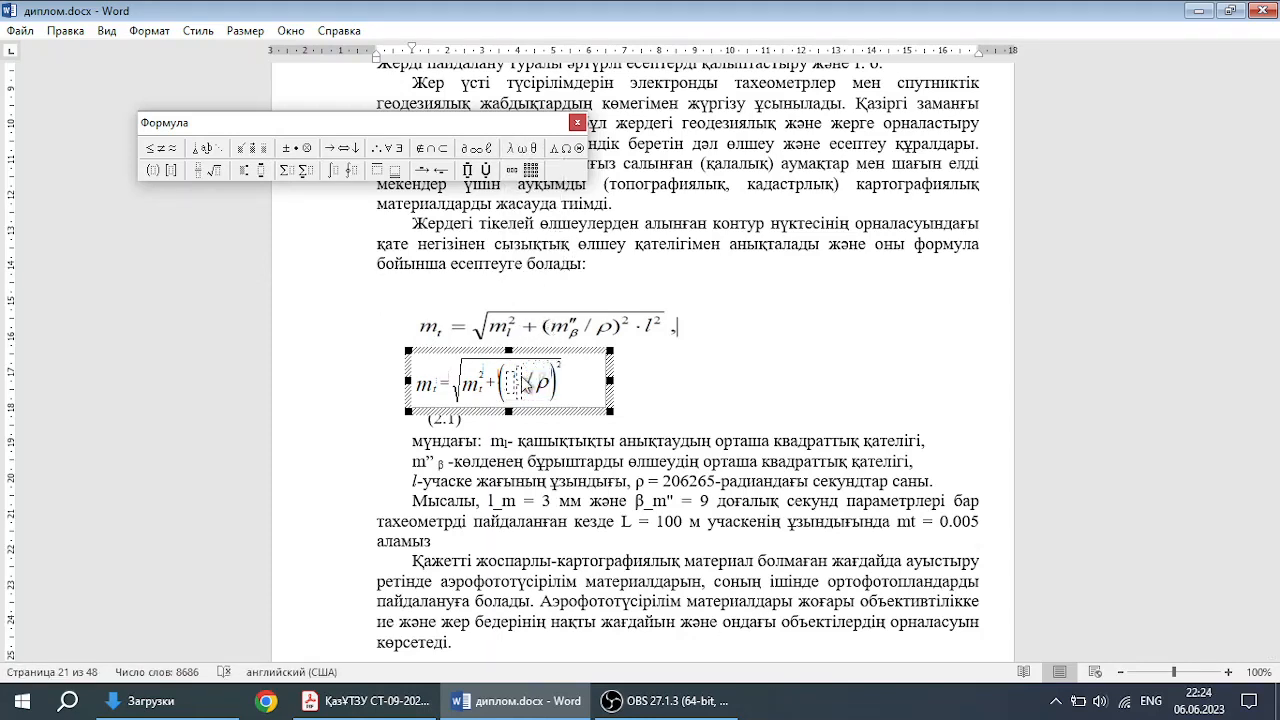
# Step: Enter m as the base and the Greek letter β as its subscript in the template inside the parentheses
pyautogui.write('m')
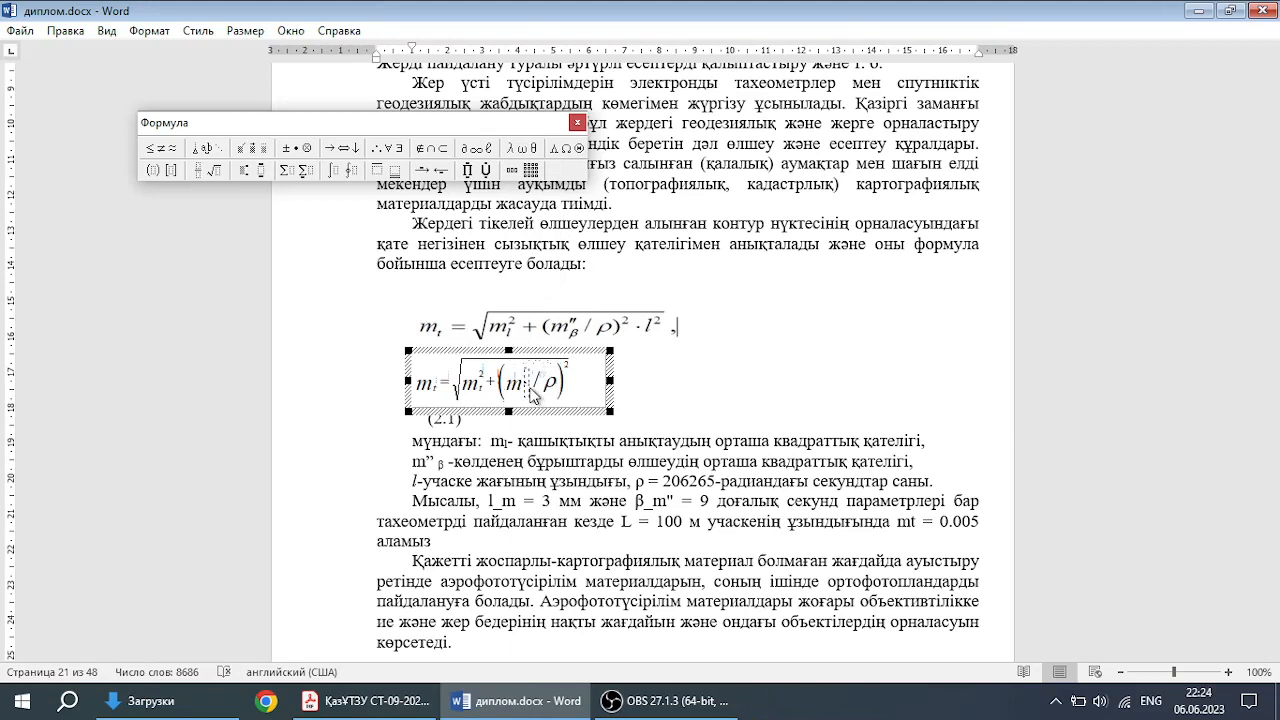
pyautogui.click(521, 149)
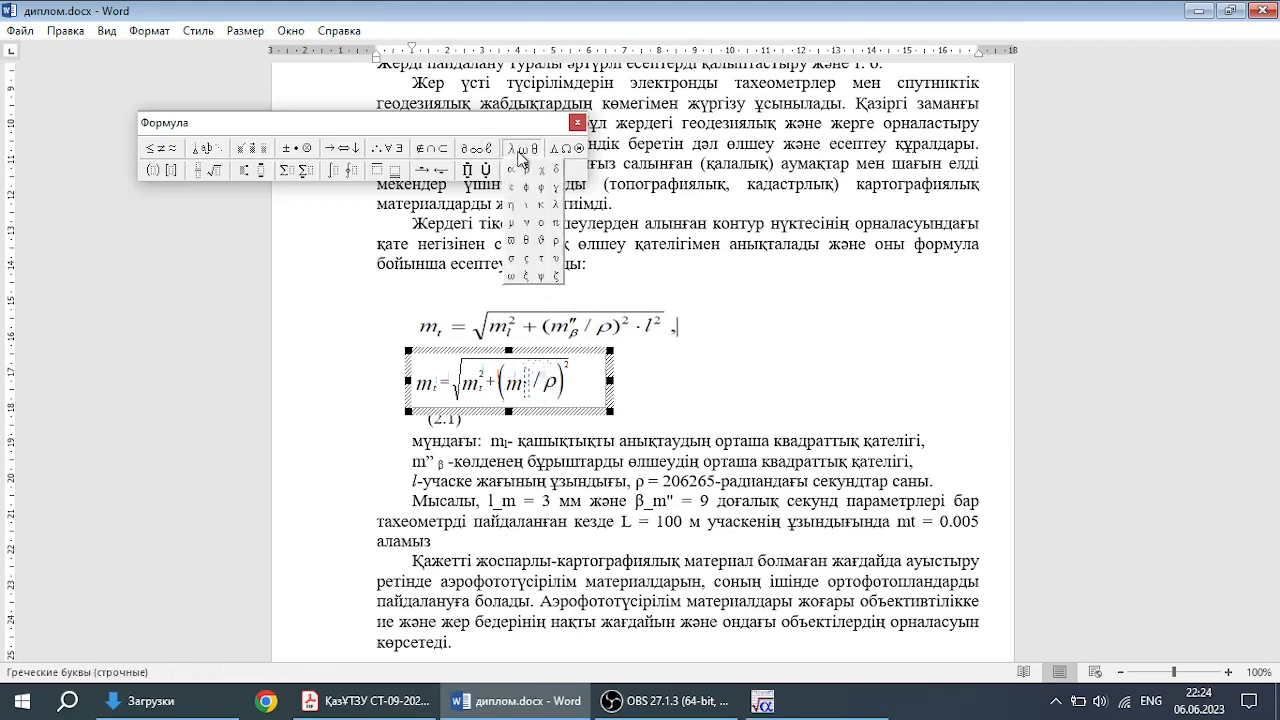
pyautogui.click(526, 166)
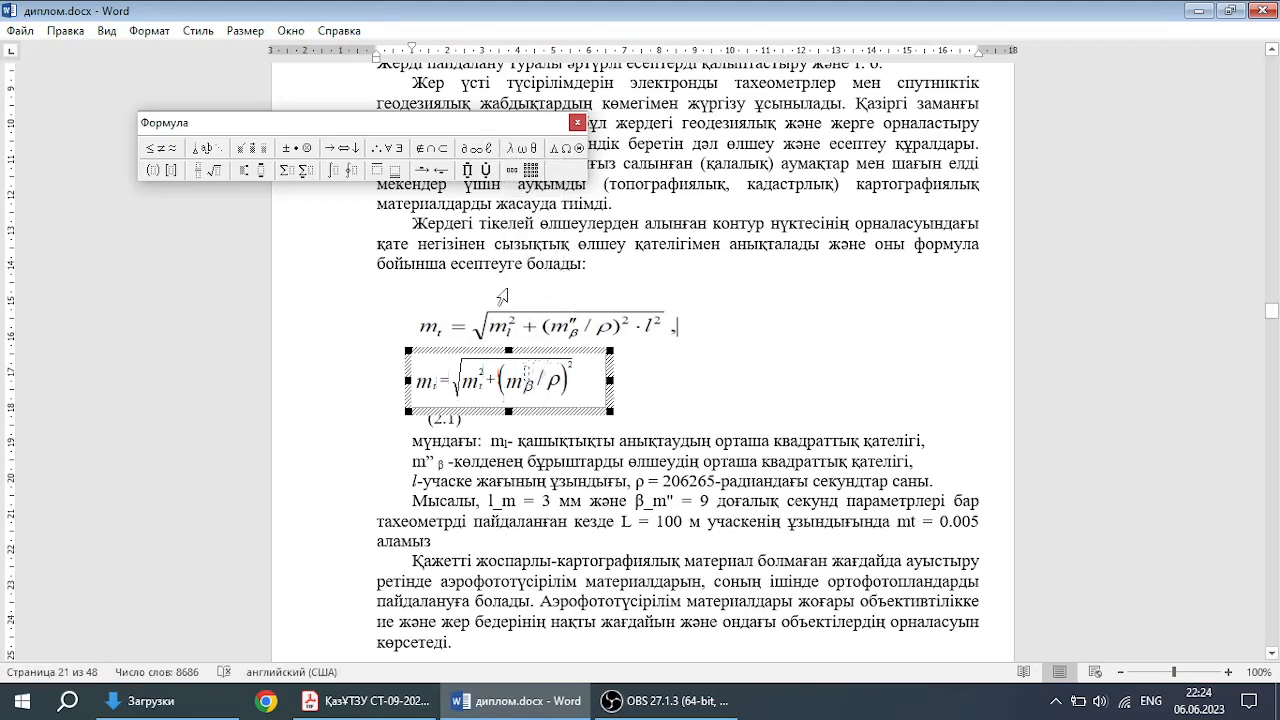
# Step: Look through the equation editor's symbol palettes for a double-prime mark
pyautogui.click(398, 151)
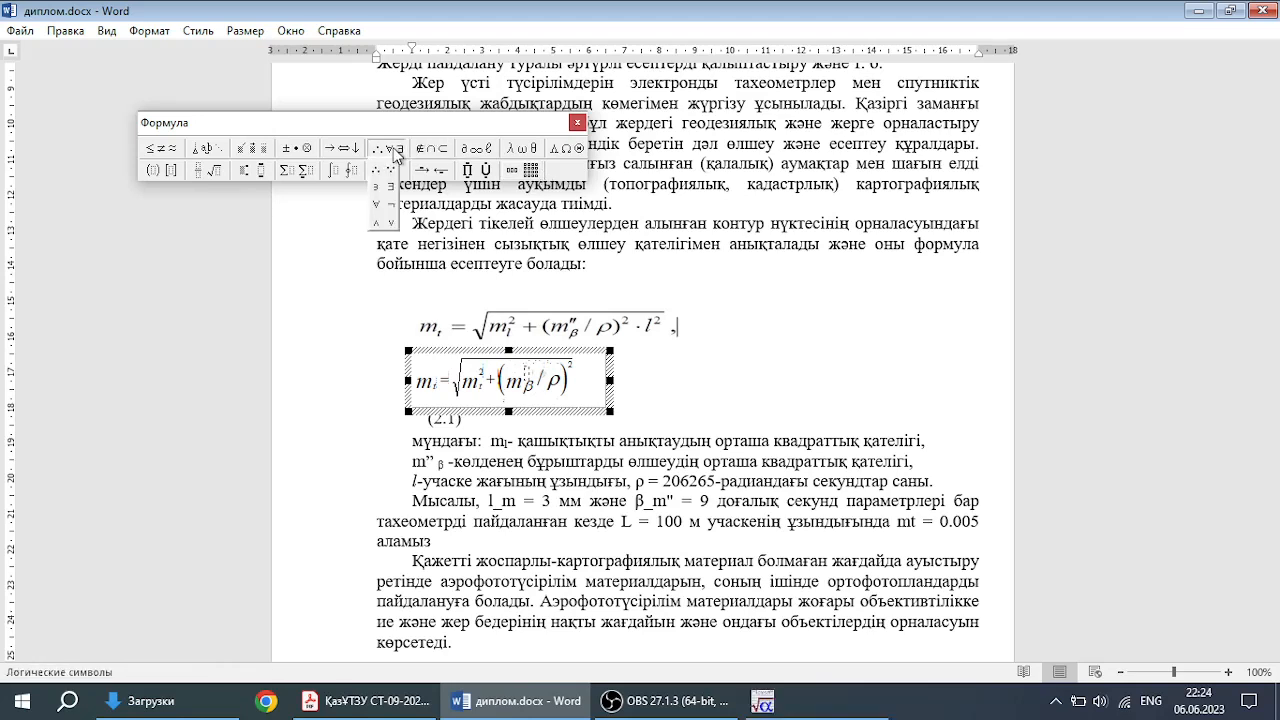
pyautogui.click(433, 154)
pyautogui.click(475, 155)
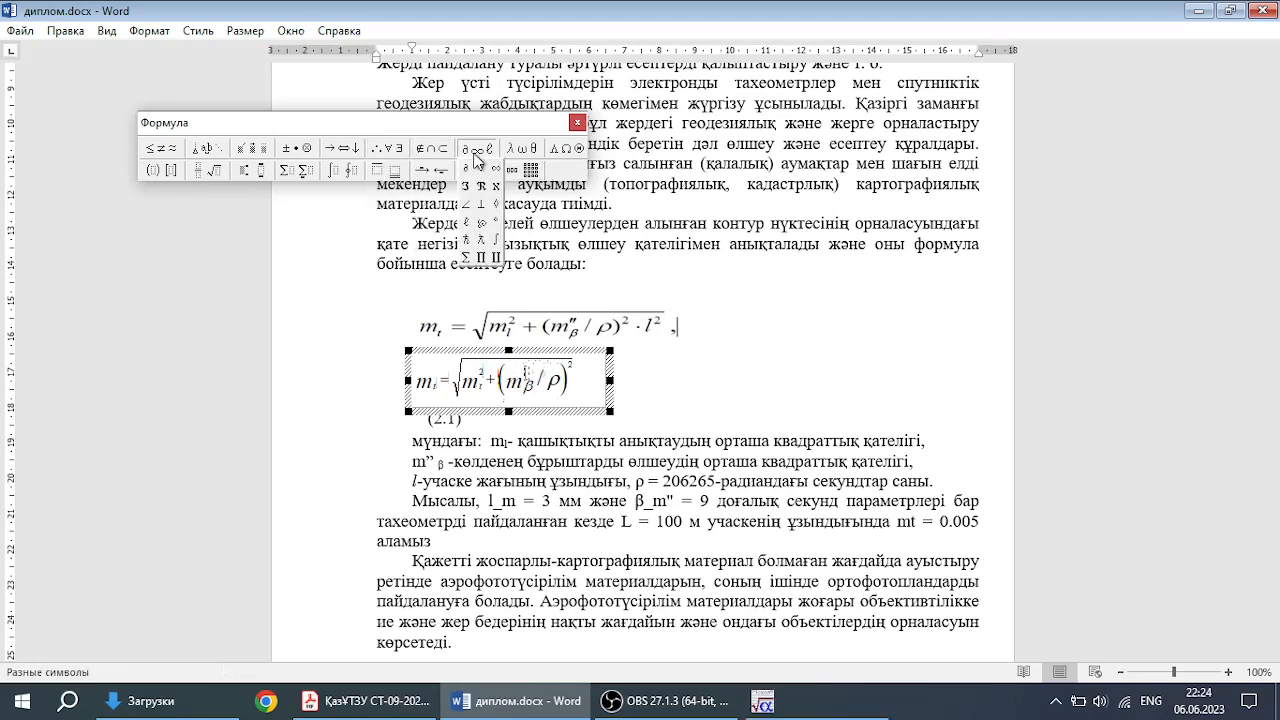
pyautogui.click(520, 152)
pyautogui.click(557, 150)
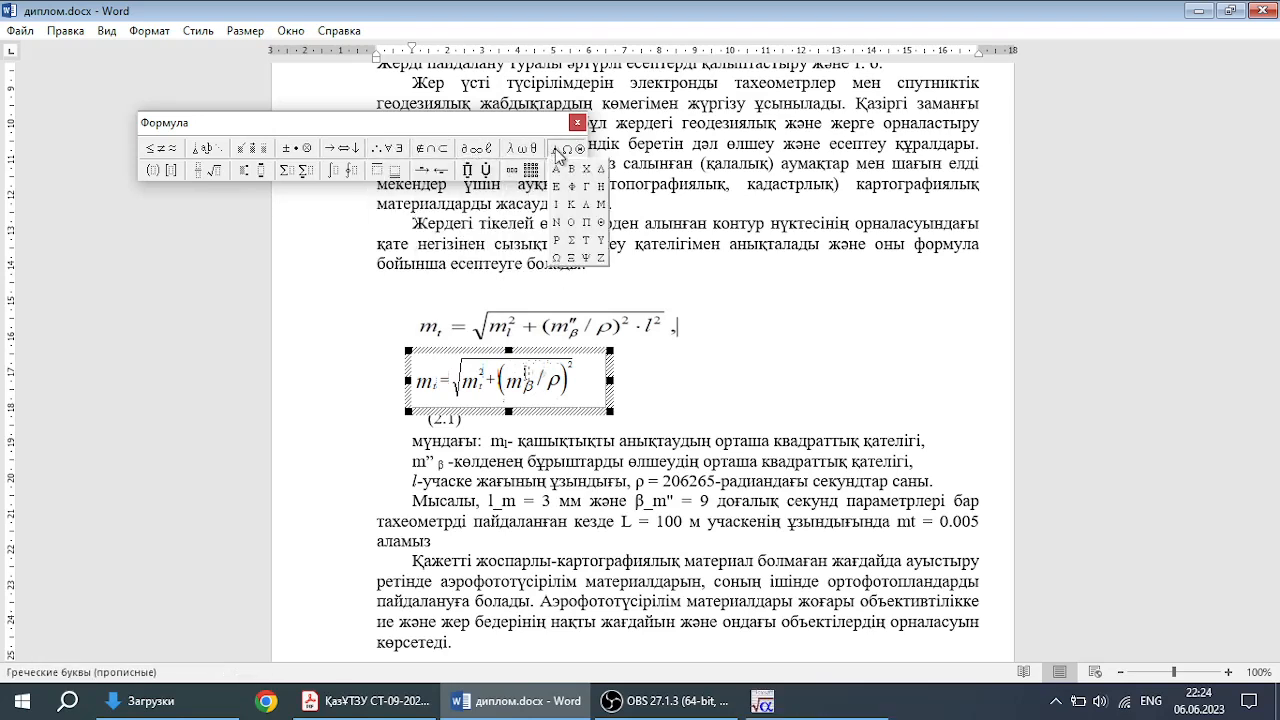
pyautogui.click(527, 149)
pyautogui.click(345, 150)
pyautogui.click(312, 150)
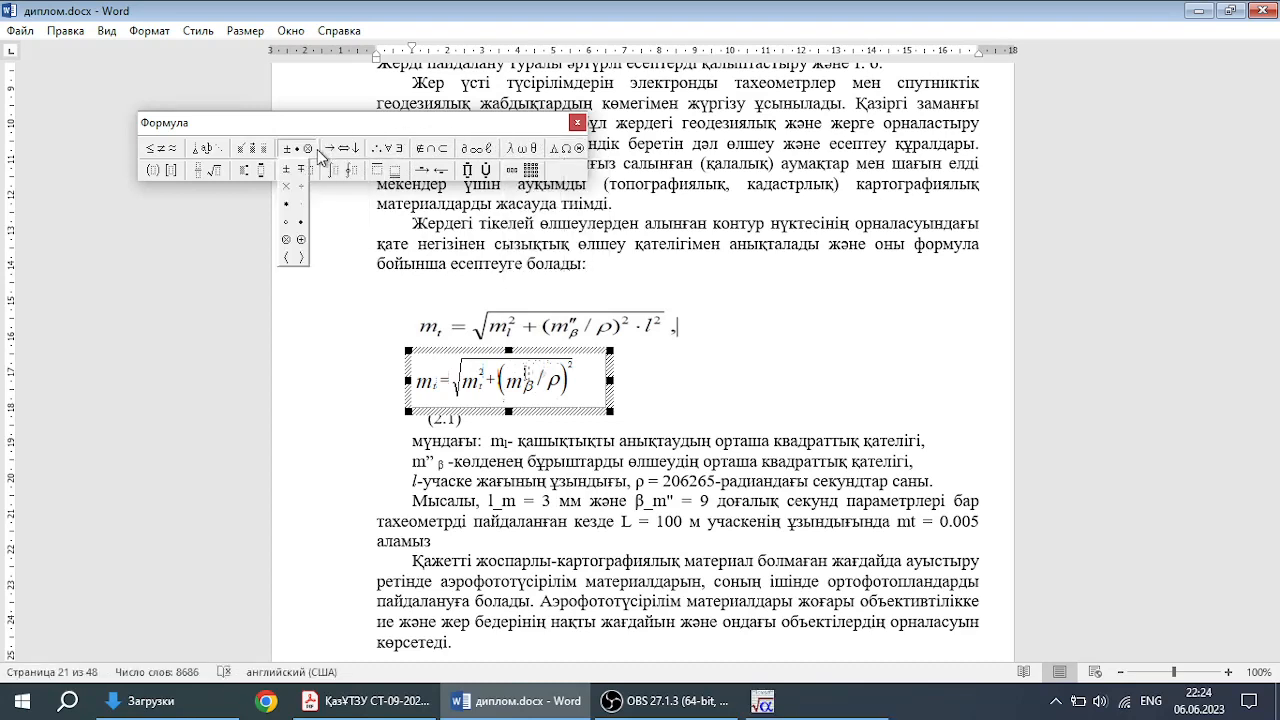
pyautogui.click(268, 154)
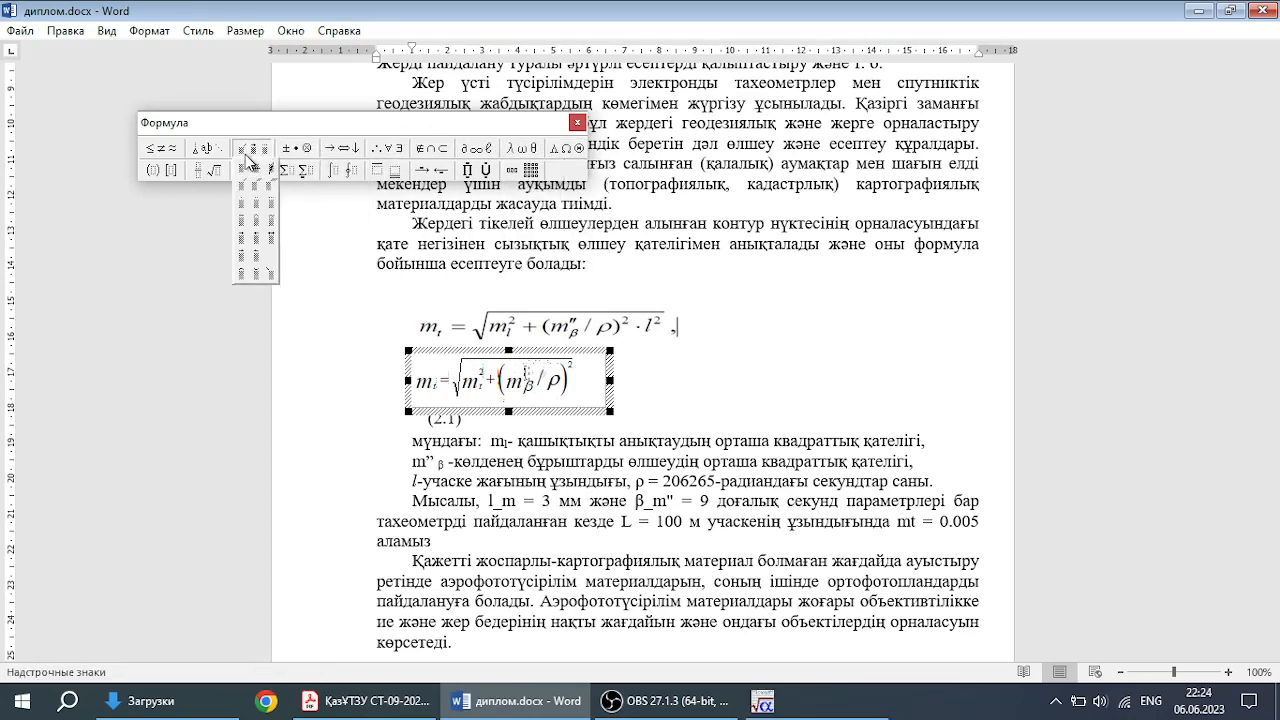
pyautogui.click(199, 156)
pyautogui.click(169, 154)
pyautogui.click(326, 206)
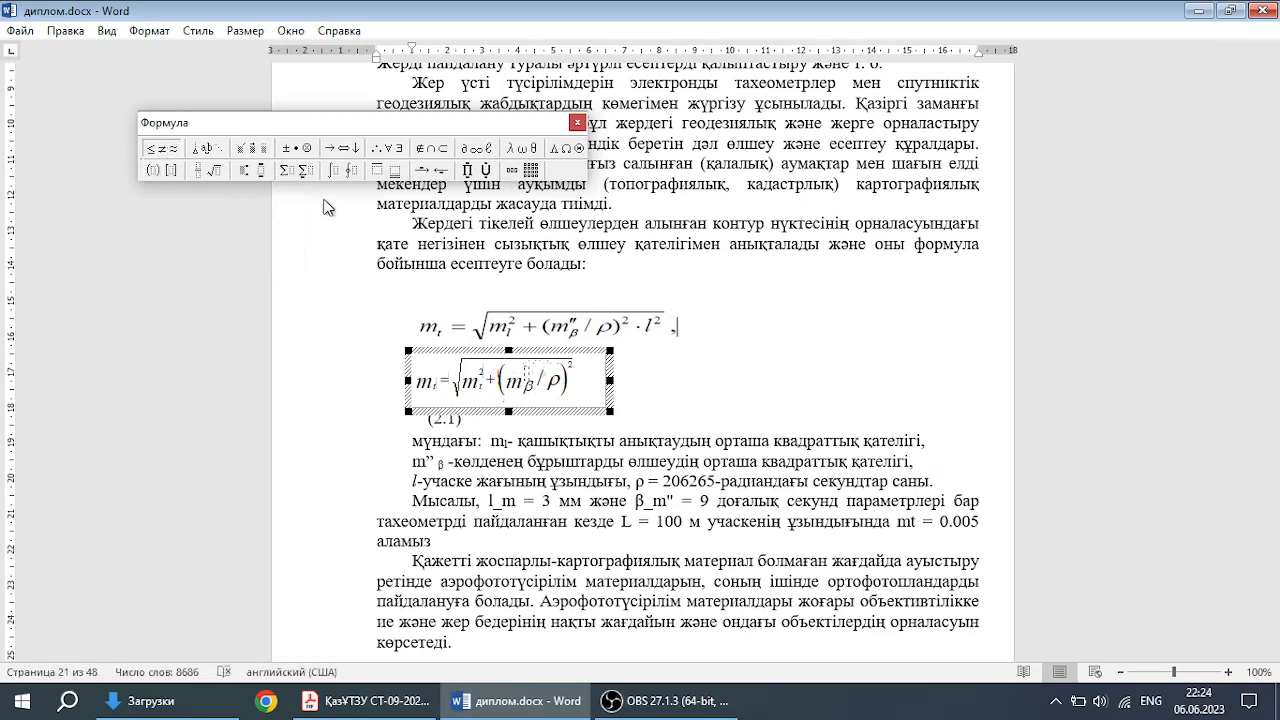
# Step: Enter a double-prime mark in m's superscript and append a multiplication dot and l² after the parentheses under the radical
pyautogui.click(208, 171)
pyautogui.click(526, 370)
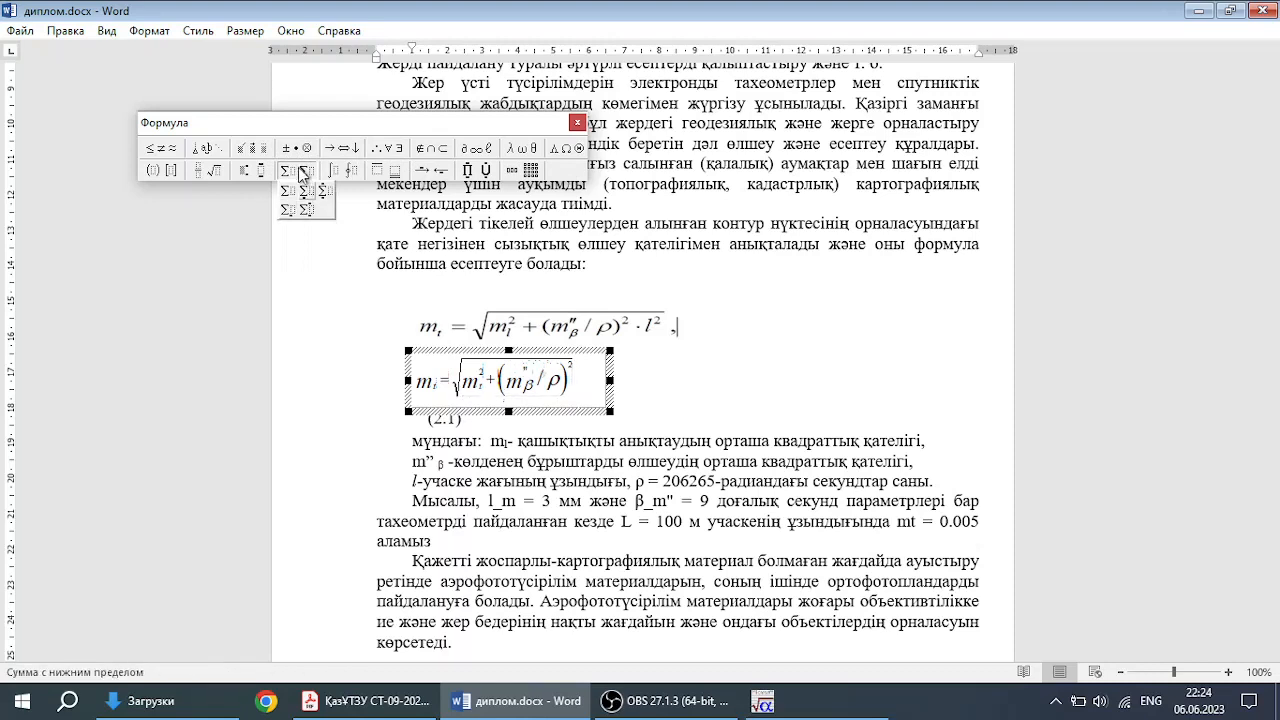
pyautogui.moveTo(297, 152)
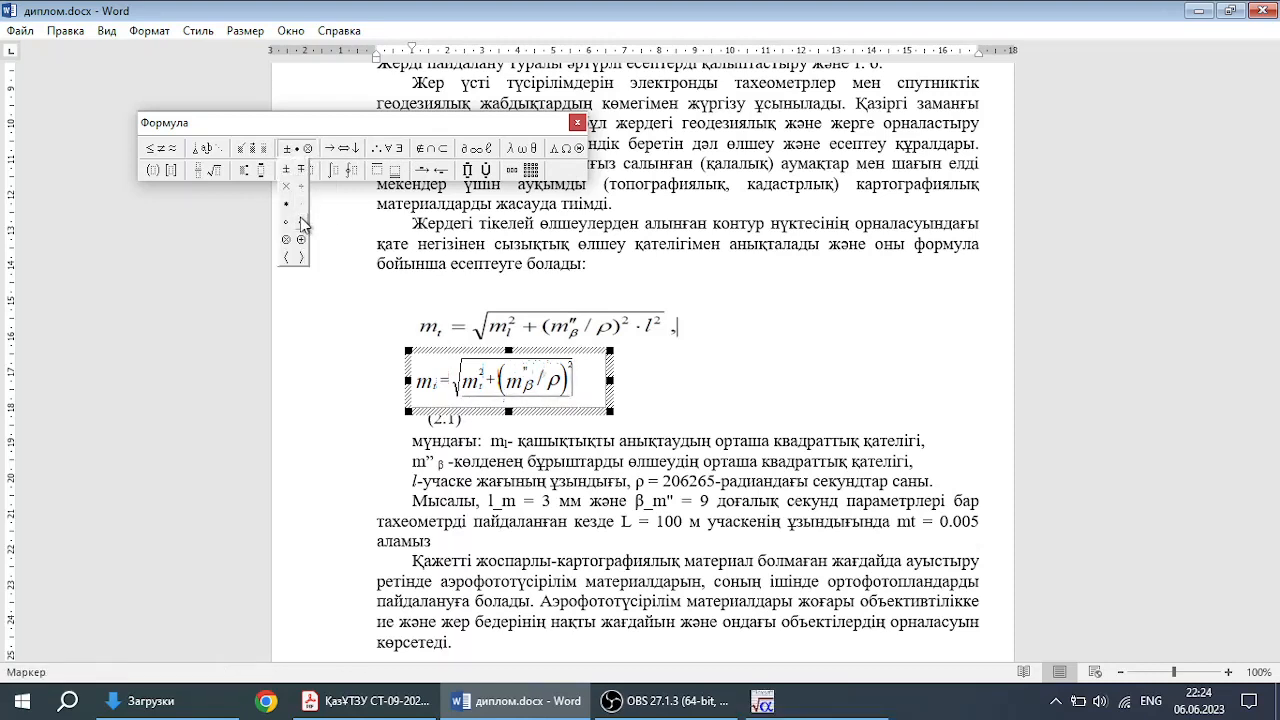
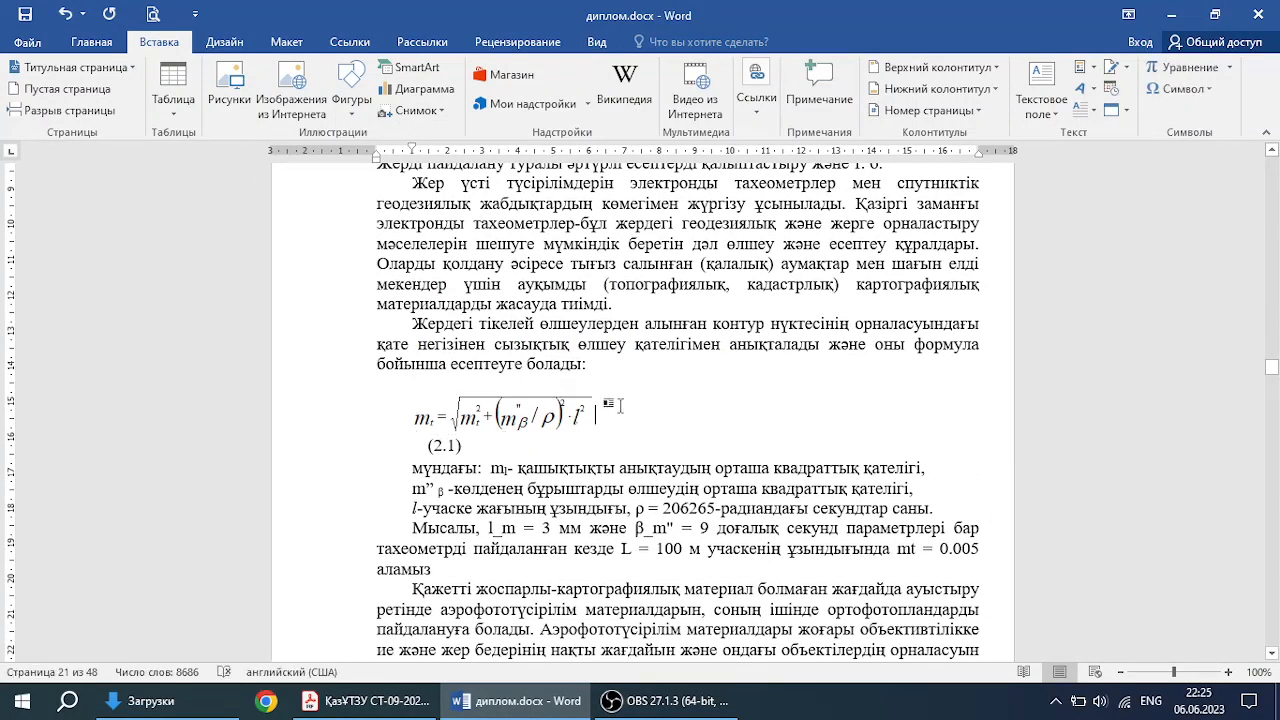
# Step: Add a comma after the finished formula object in the document
pyautogui.moveTo(413, 468); pyautogui.dragTo(489, 464)
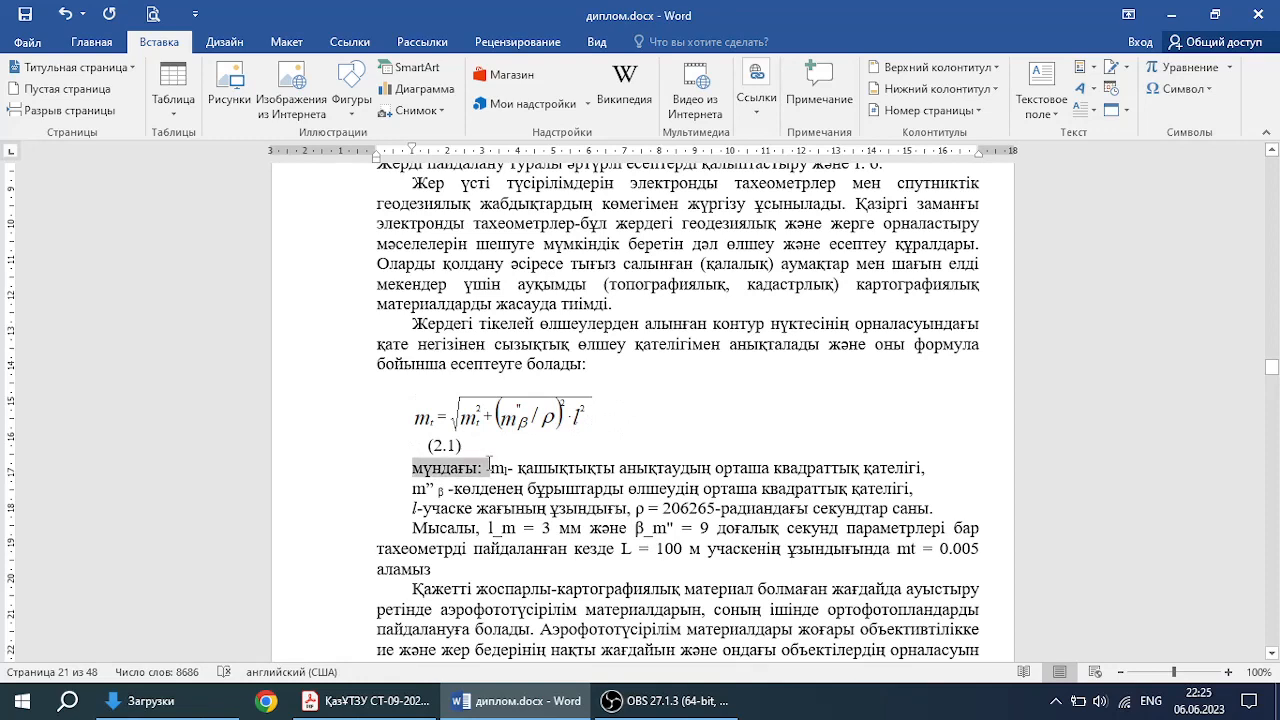
pyautogui.click(565, 489)
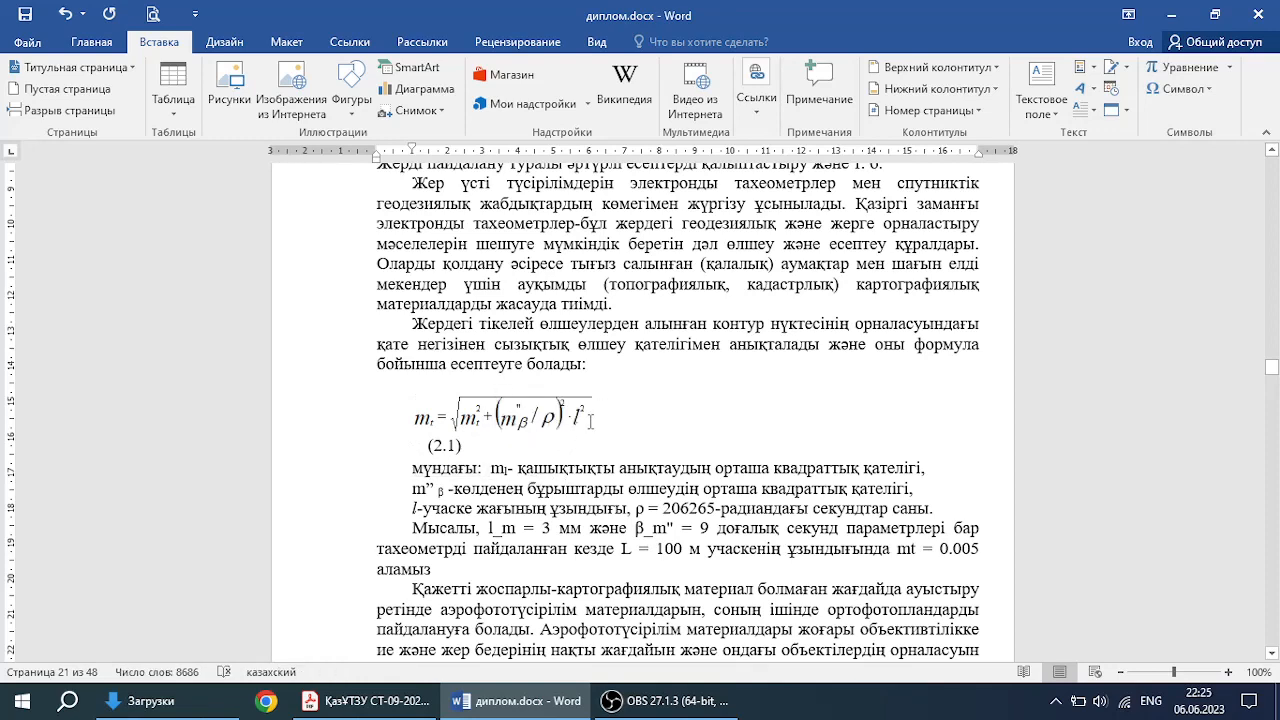
pyautogui.click(598, 424)
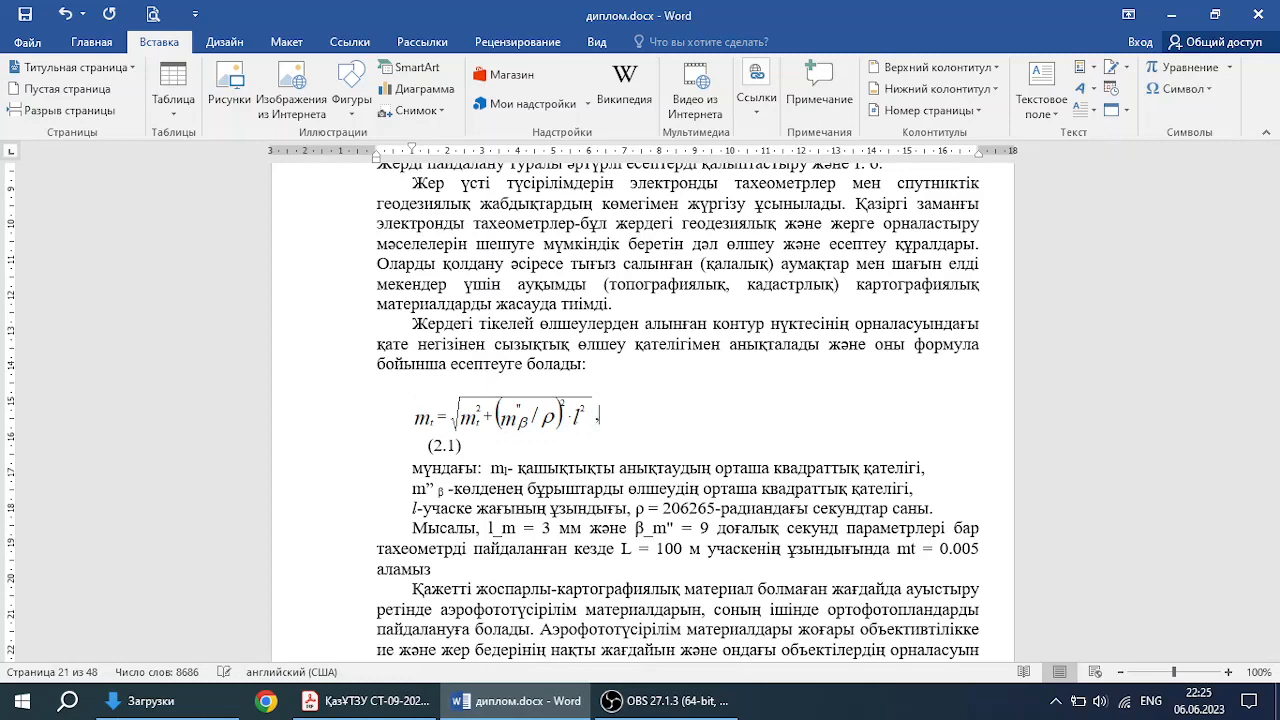
# Step: Bring the equation number (2.1) up onto the formula's line, after the comma
pyautogui.click(112, 44)
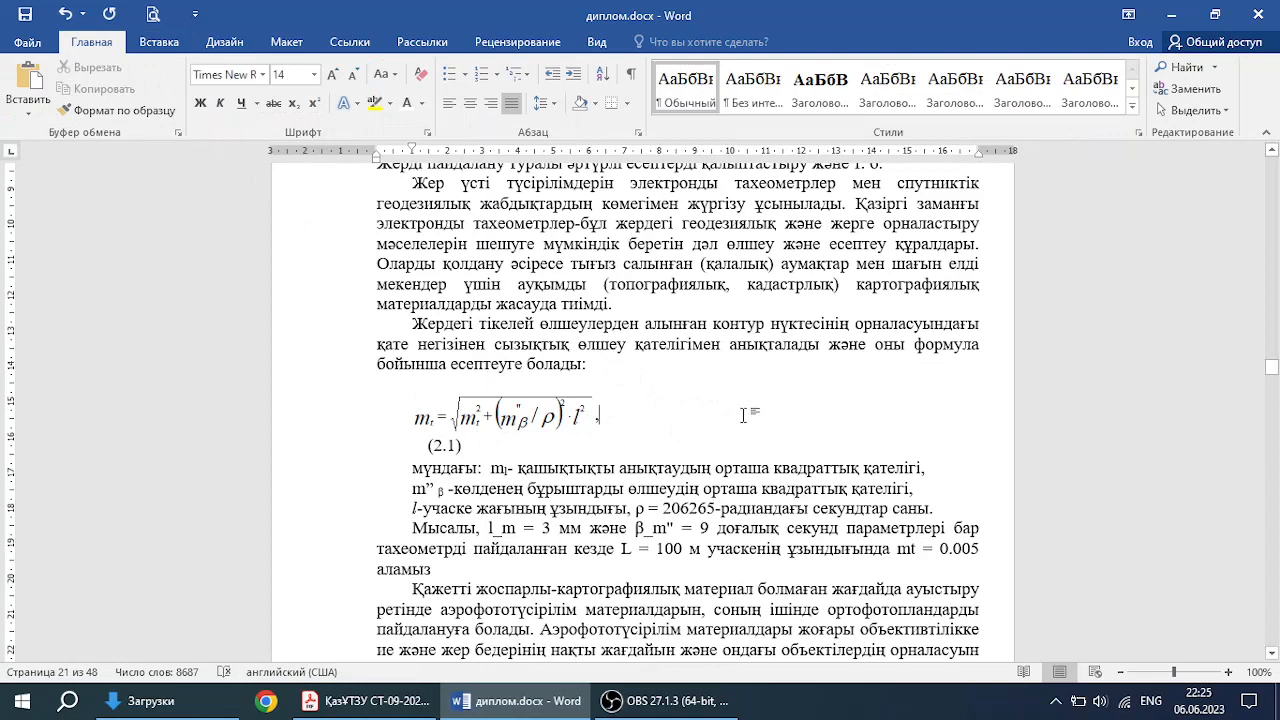
pyautogui.press('Delete')
pyautogui.moveTo(650, 414); pyautogui.dragTo(616, 415)
pyautogui.click(618, 415)
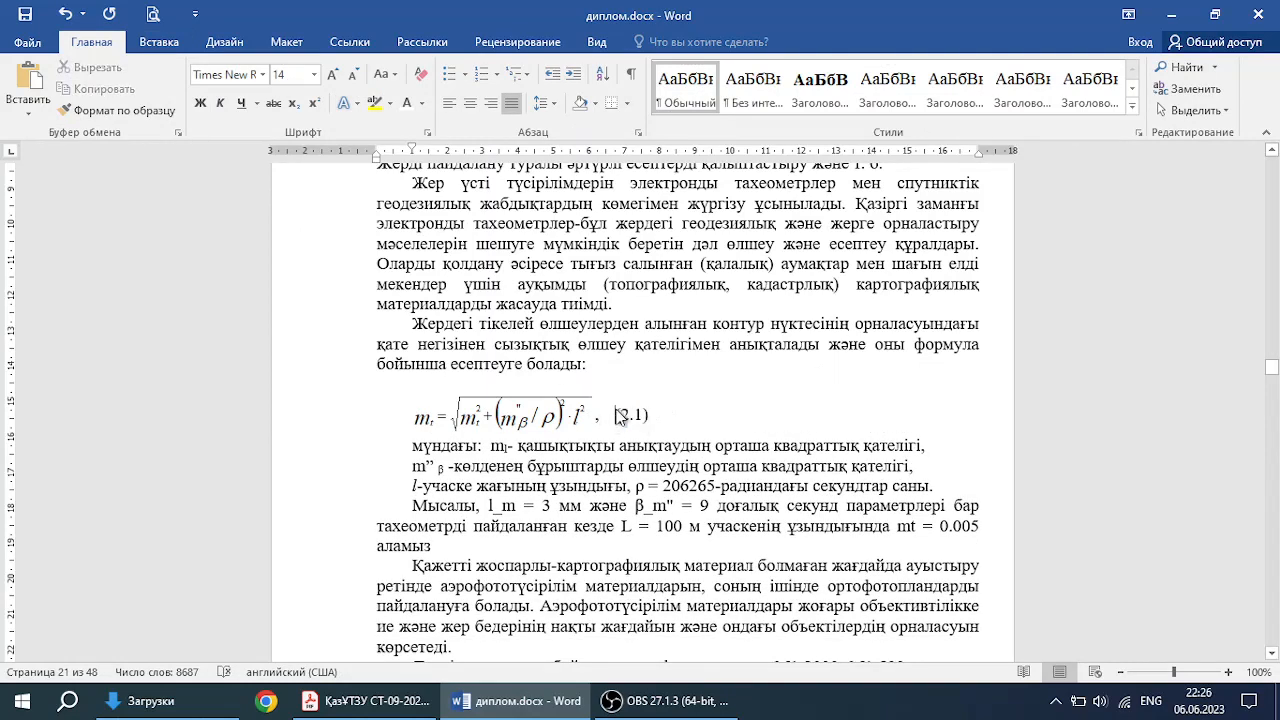
# Step: Right-align the formula line and space the formula away from (2.1) so that it sits near the middle of the page
pyautogui.click(491, 103)
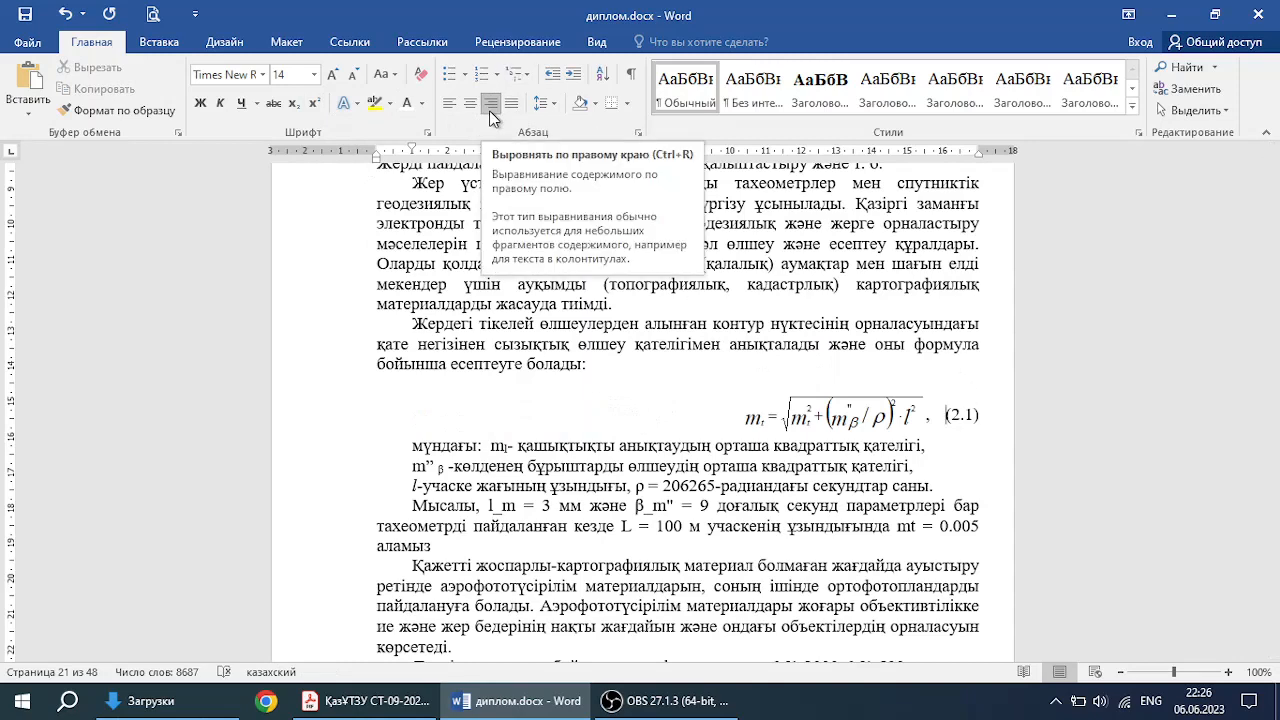
pyautogui.click(945, 418)
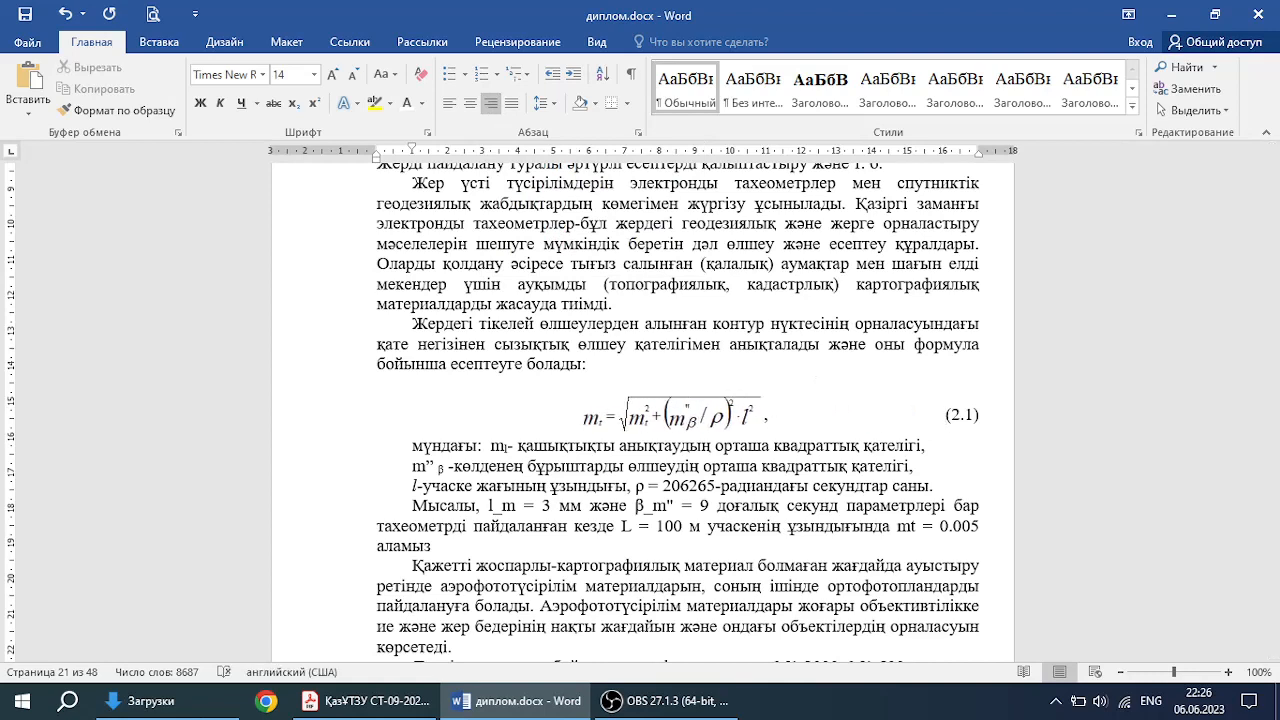
pyautogui.press('BackSpace')
pyautogui.press('BackSpace')
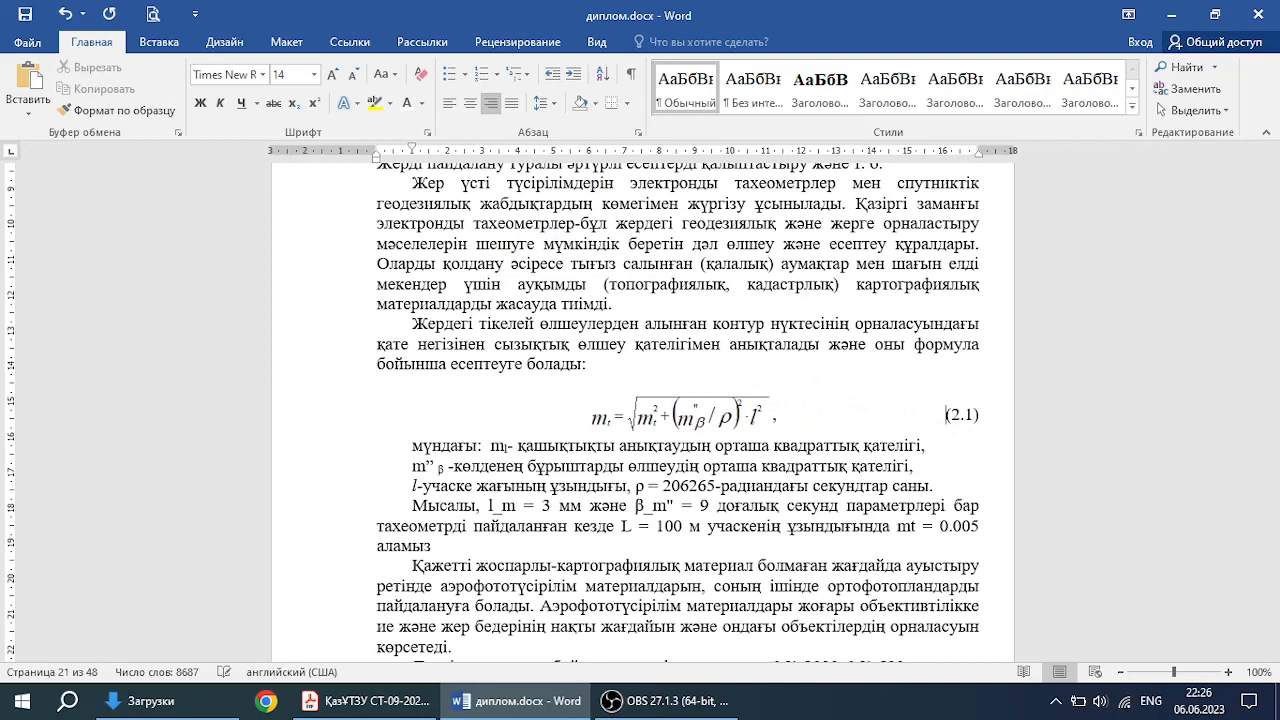
# Step: Show the formatting marks and add an empty paragraph between the formula line and the symbol explanations
pyautogui.click(631, 74)
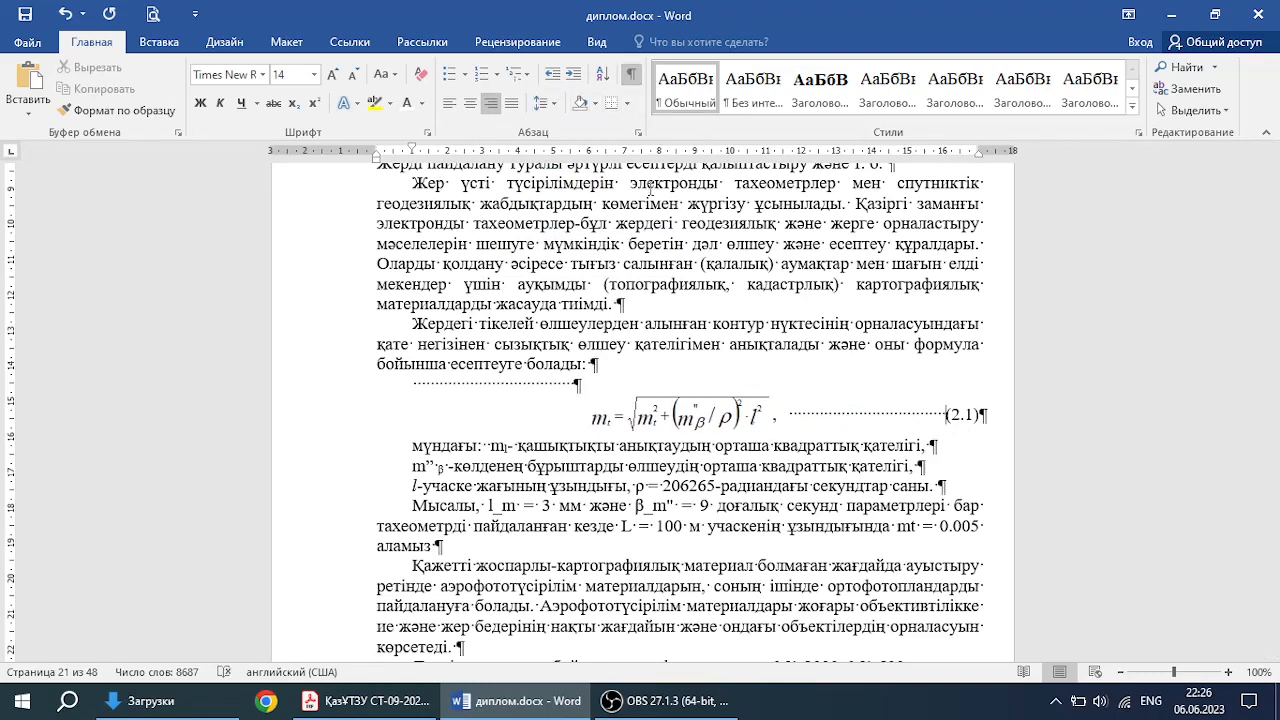
pyautogui.click(752, 432)
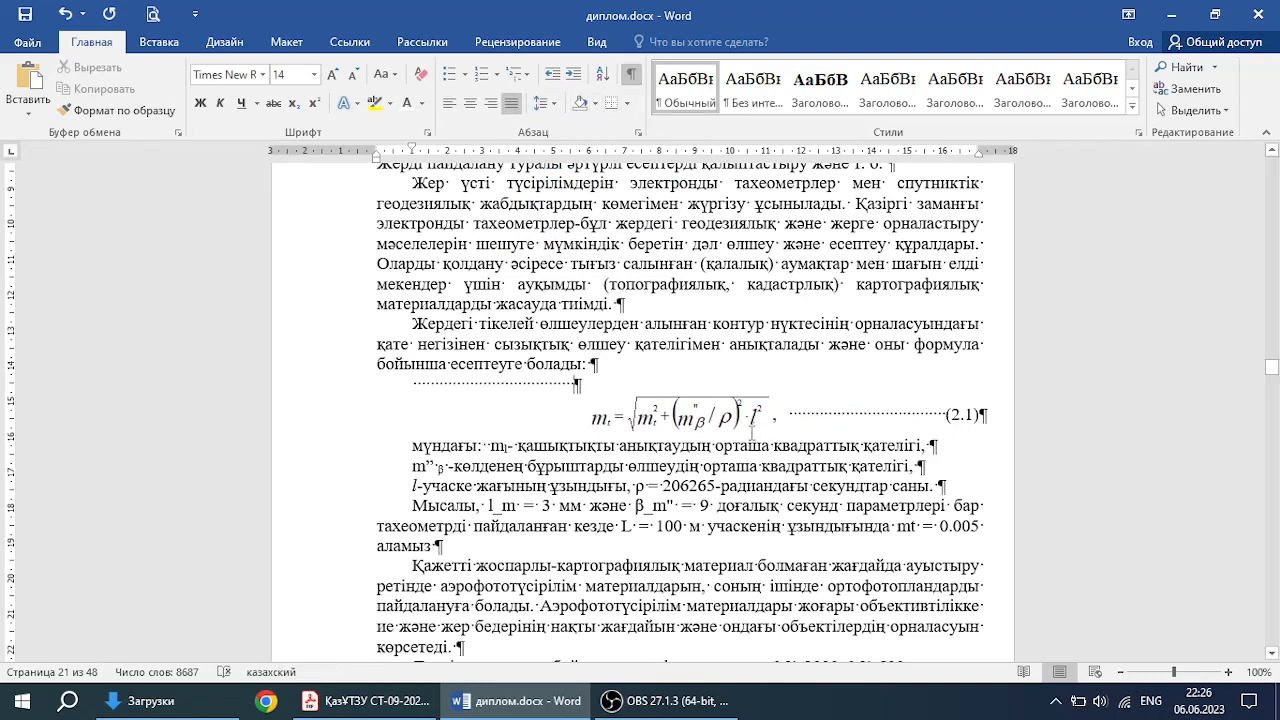
pyautogui.click(987, 416)
pyautogui.press('Return')
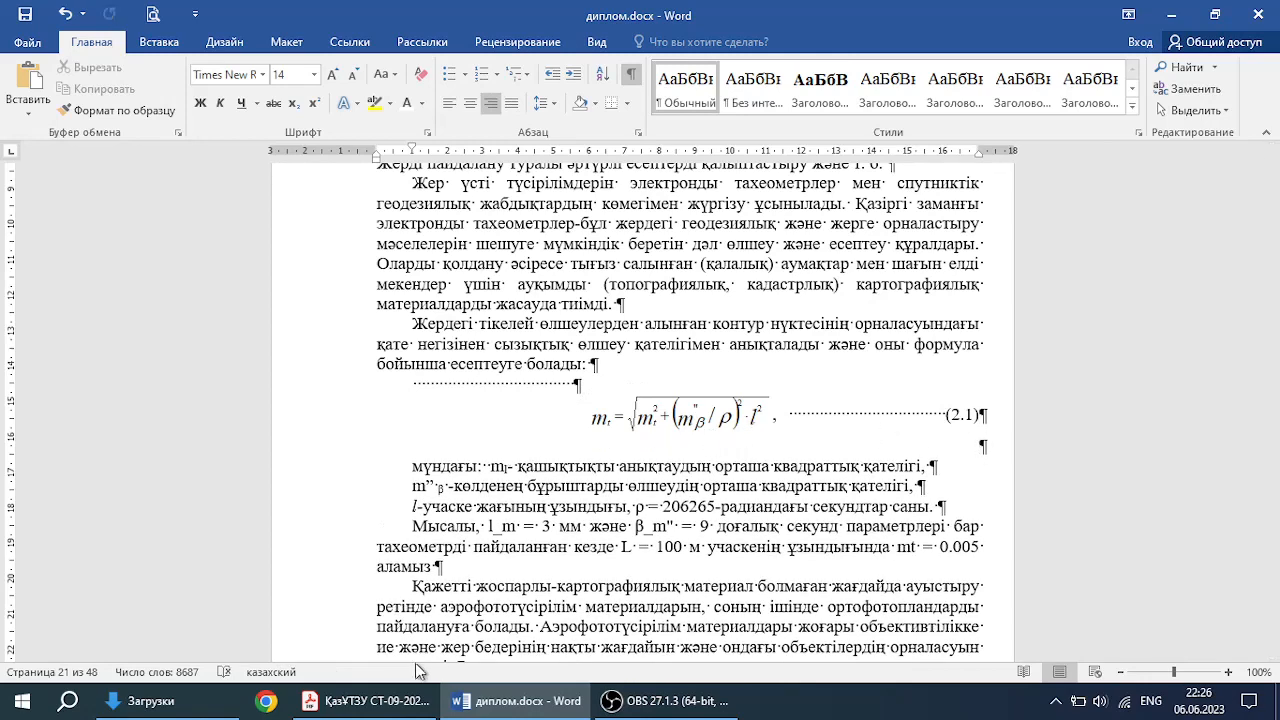
# Step: Switch to the requirements PDF in Adobe Acrobat Reader and examine how the symbol explanations under the sample density formula are laid out
pyautogui.click(412, 700)
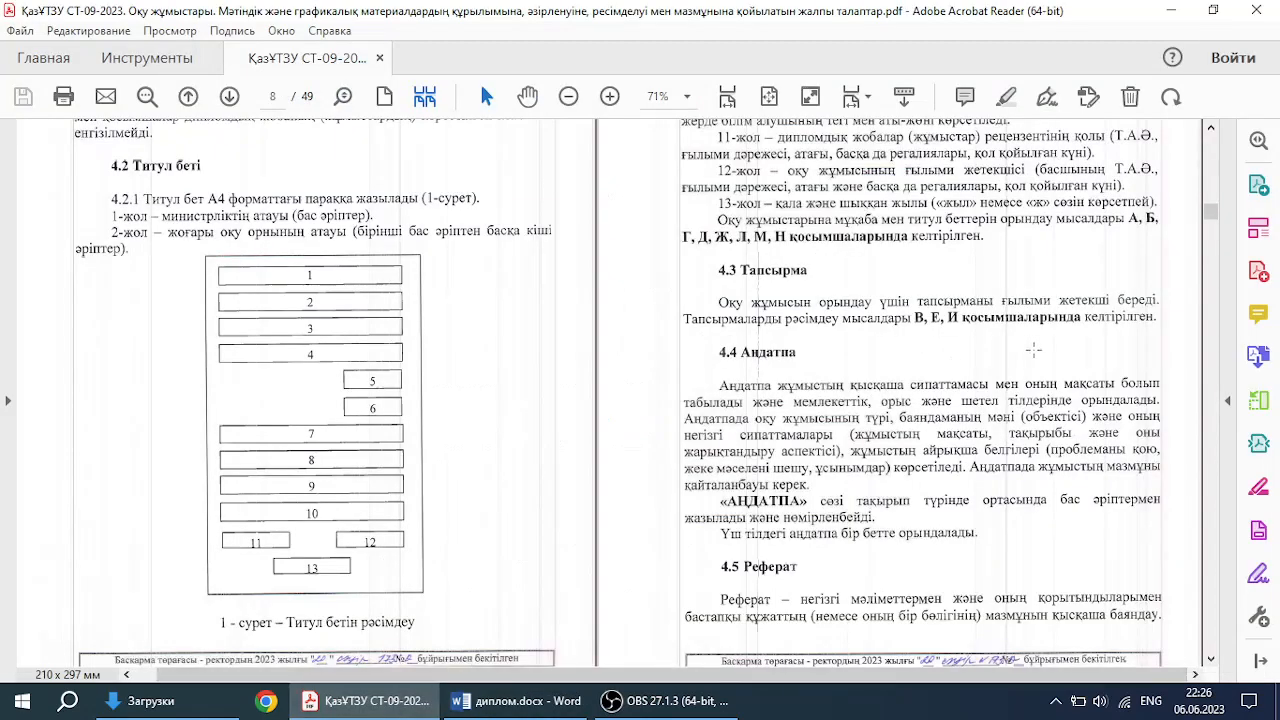
pyautogui.moveTo(1211, 213); pyautogui.dragTo(1208, 295)
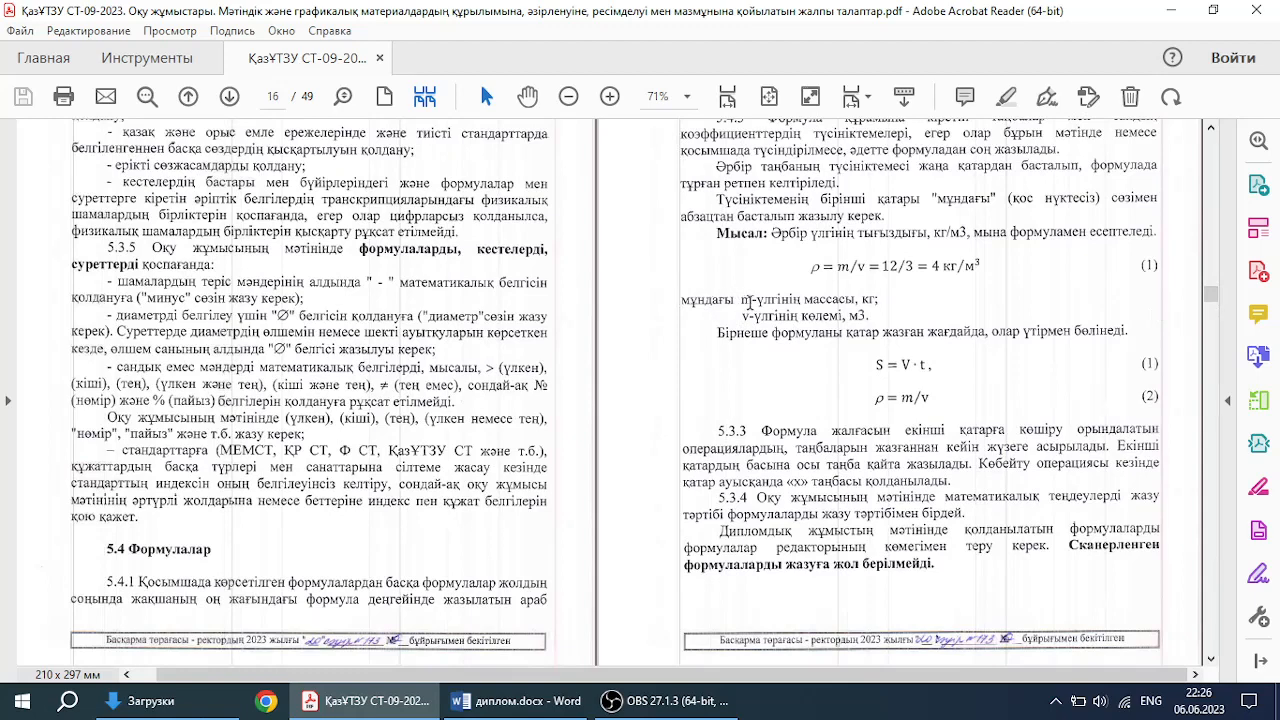
pyautogui.moveTo(683, 298); pyautogui.dragTo(851, 303)
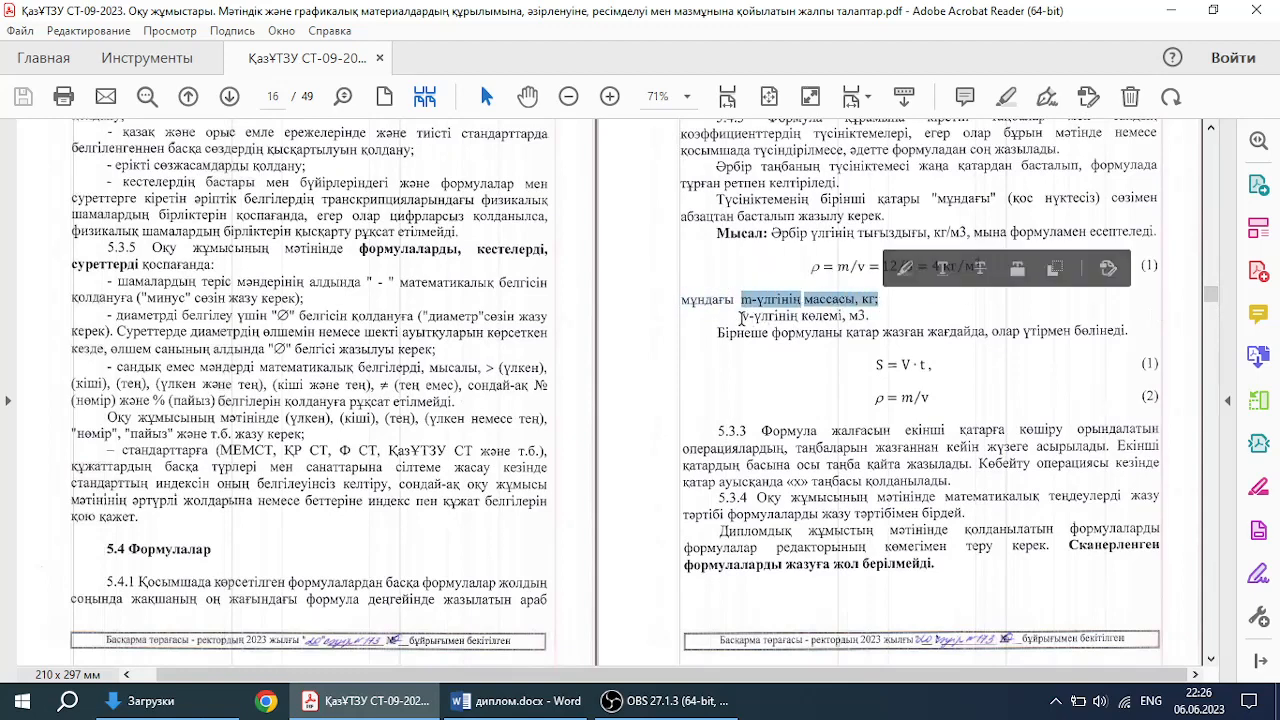
pyautogui.moveTo(742, 316); pyautogui.dragTo(872, 317)
# Step: Return to Word and indent the m″β and l explanation lines with spaces so that they start beneath the mₗ explanation
pyautogui.hotkey('alt', 'Tab')
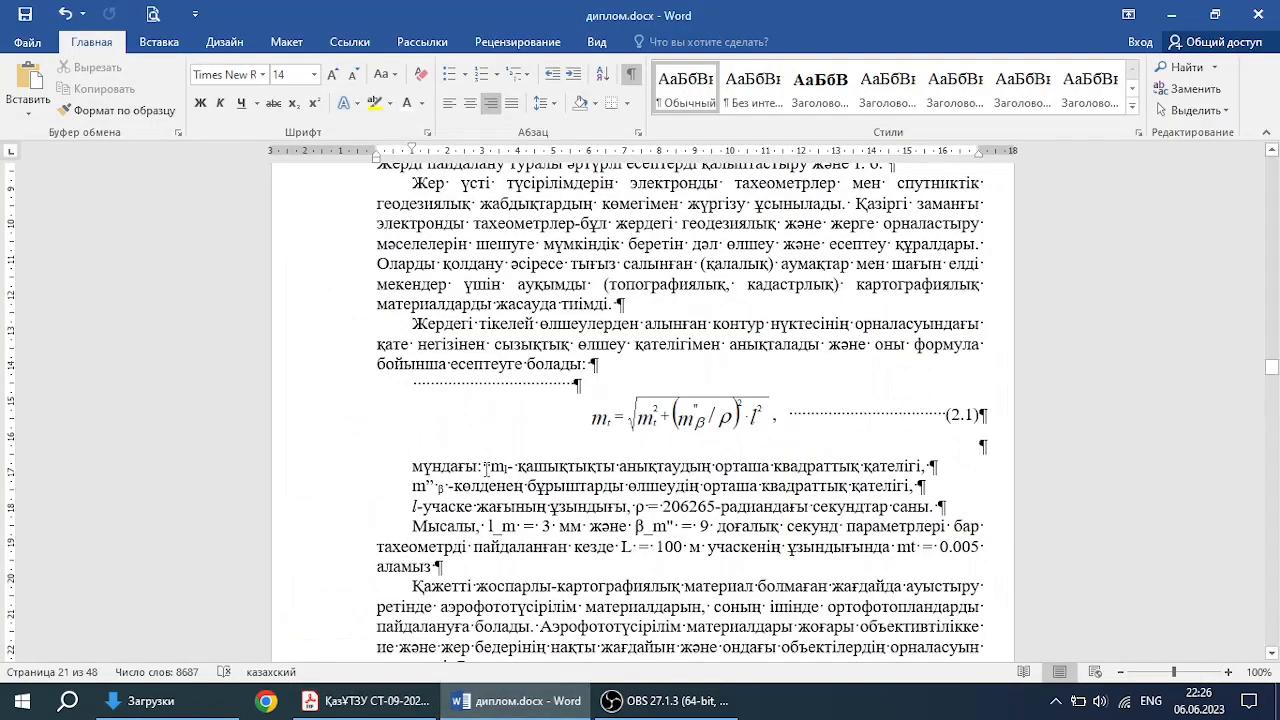
pyautogui.click(412, 486)
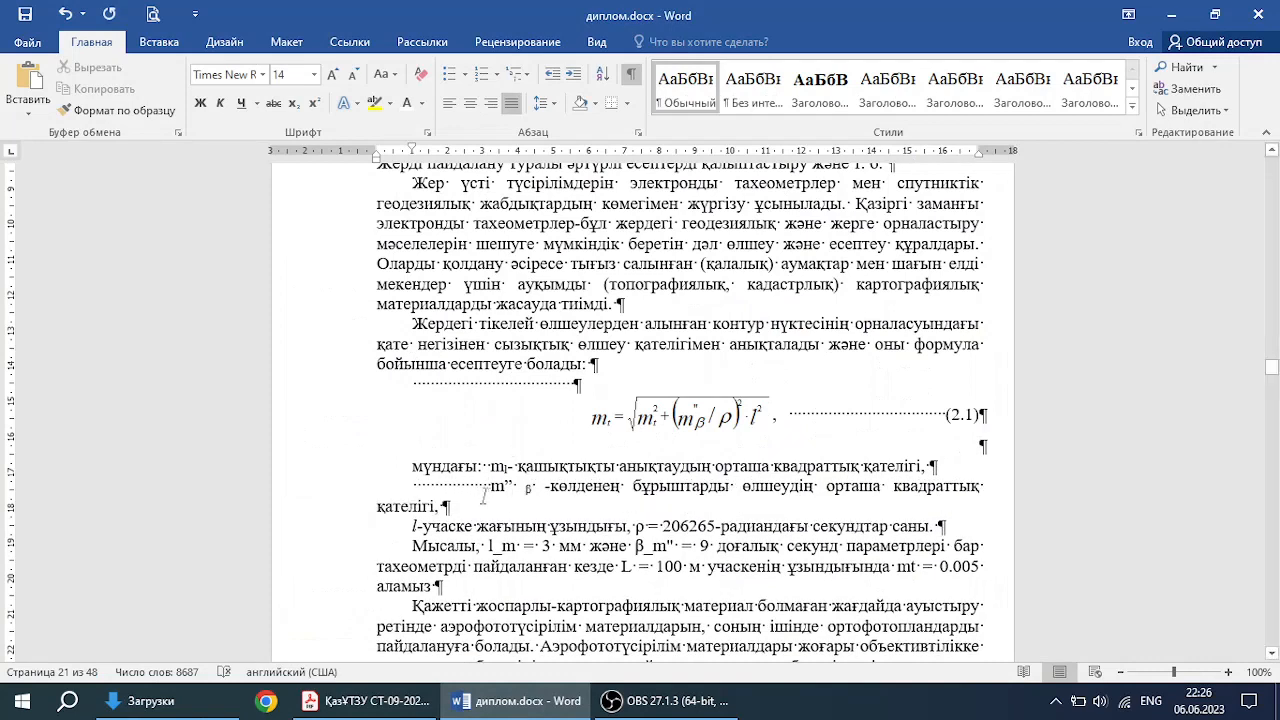
pyautogui.click(445, 507)
pyautogui.click(415, 526)
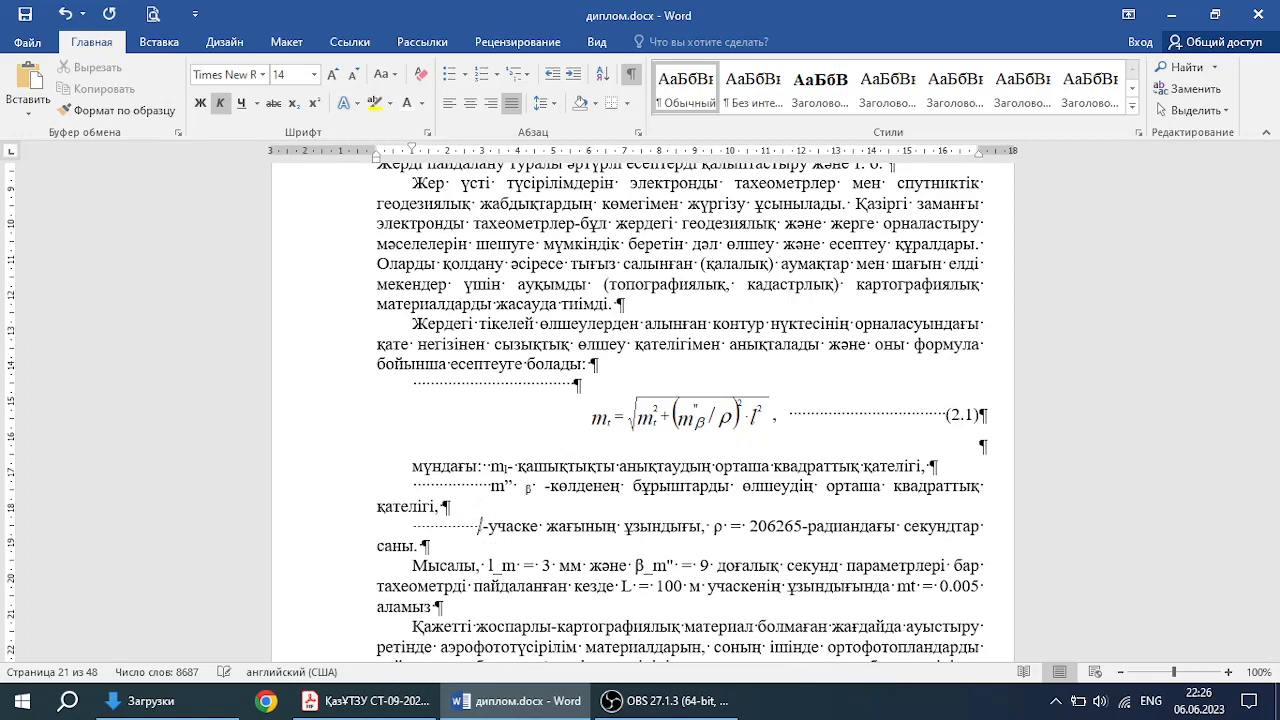
pyautogui.click(629, 76)
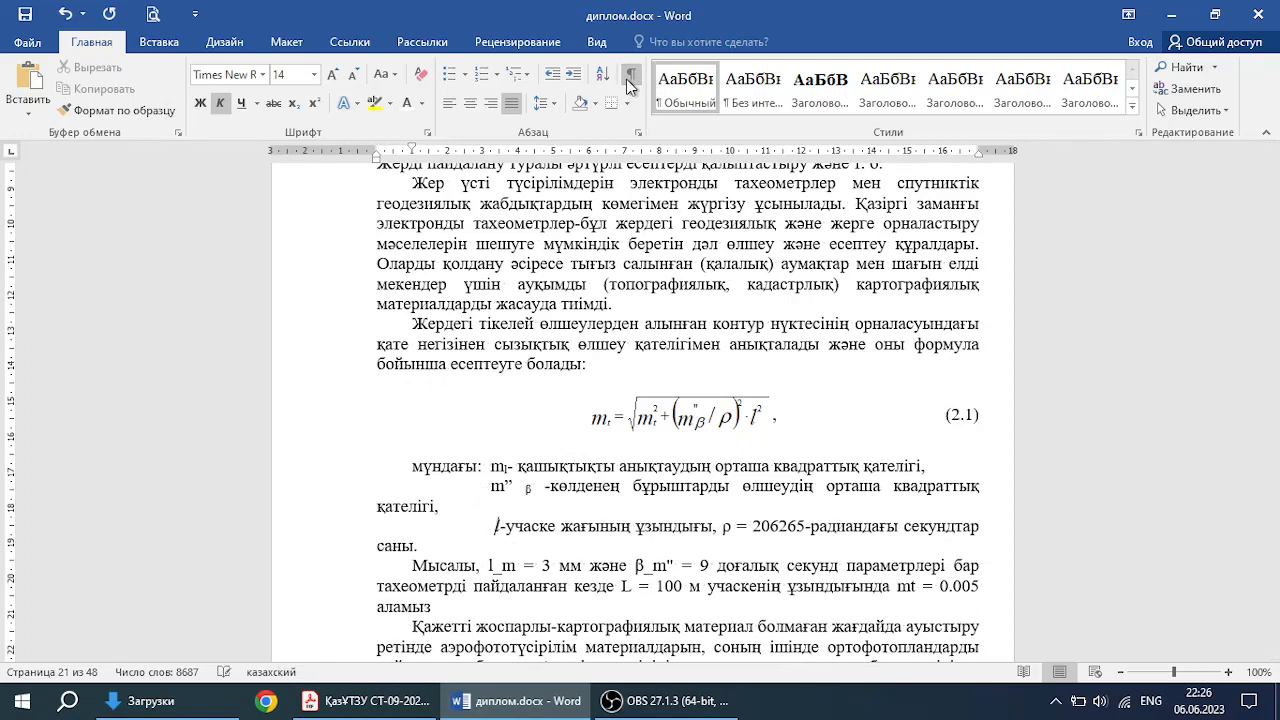
pyautogui.click(629, 78)
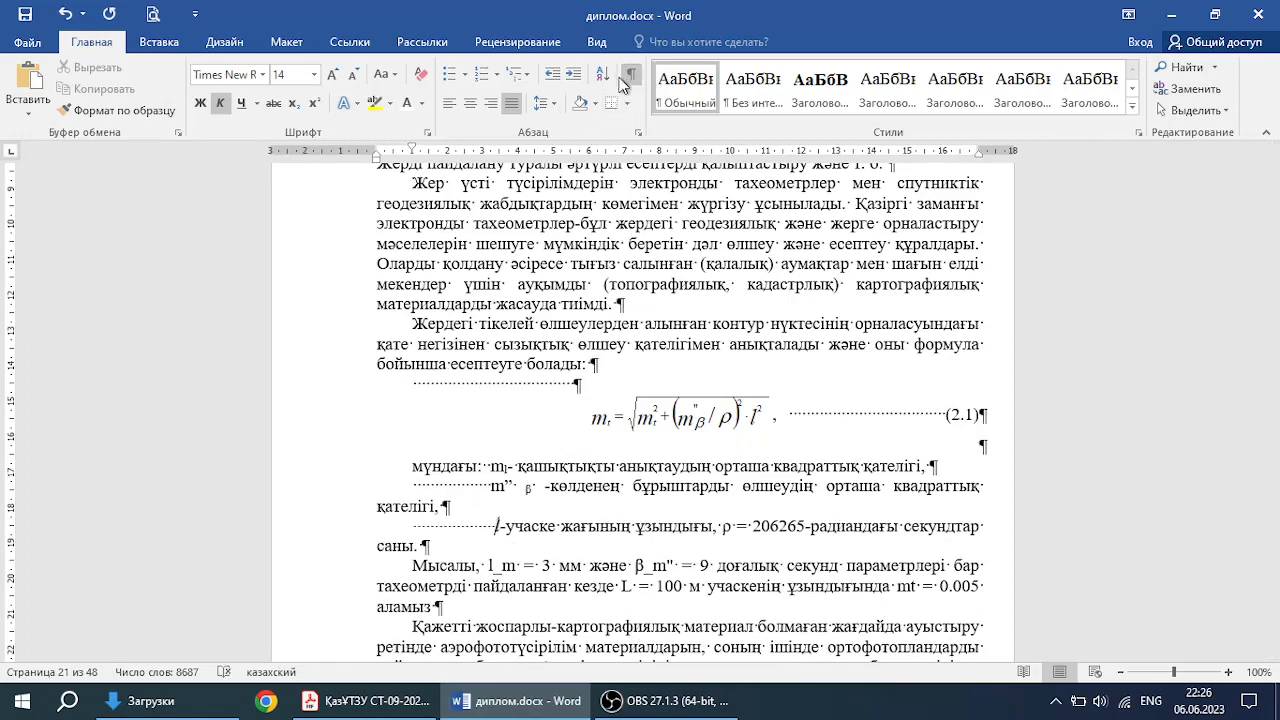
# Step: Hide the formatting marks and check the punctuation at the ends of the symbol explanations under formula (2.1)
pyautogui.click(455, 551)
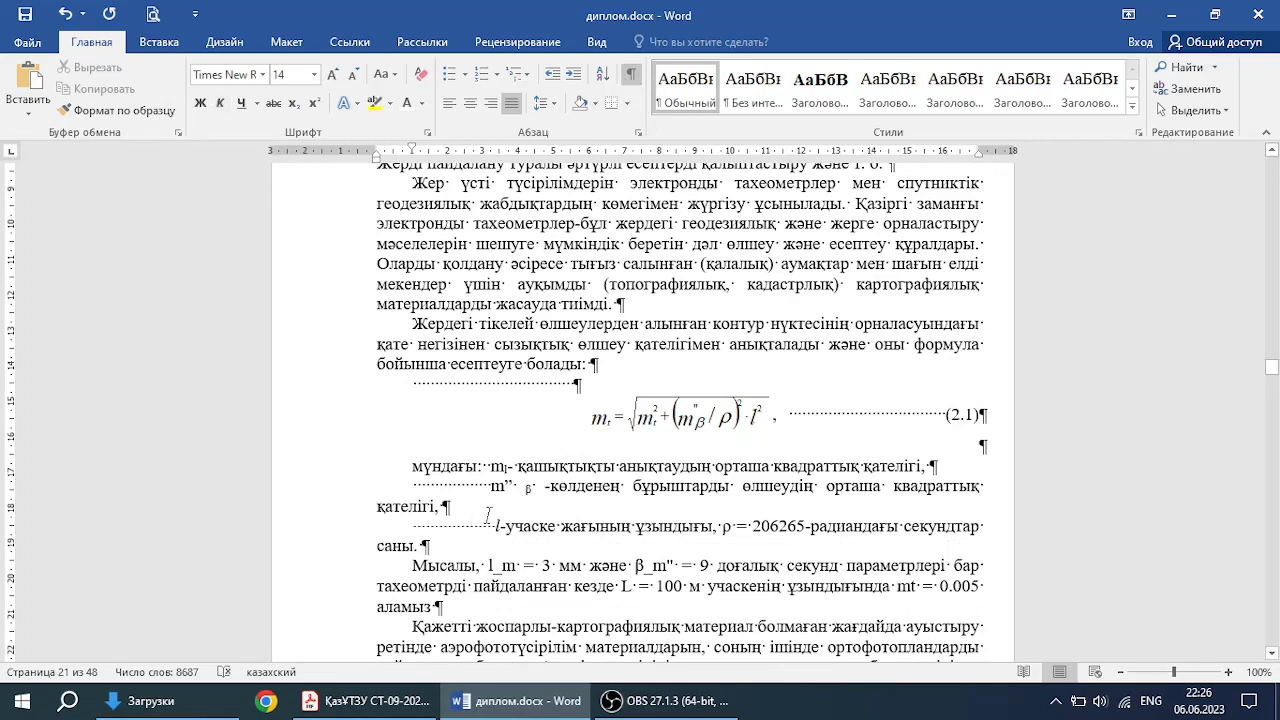
pyautogui.click(630, 76)
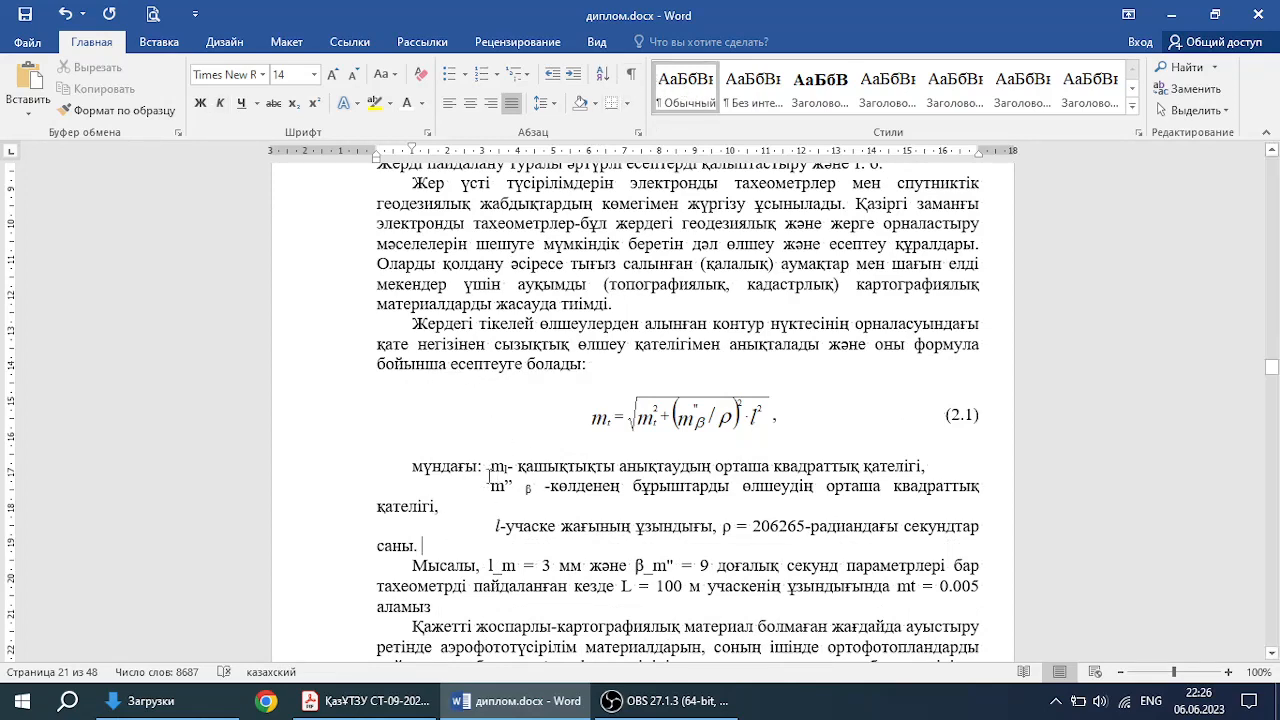
pyautogui.doubleClick(926, 466)
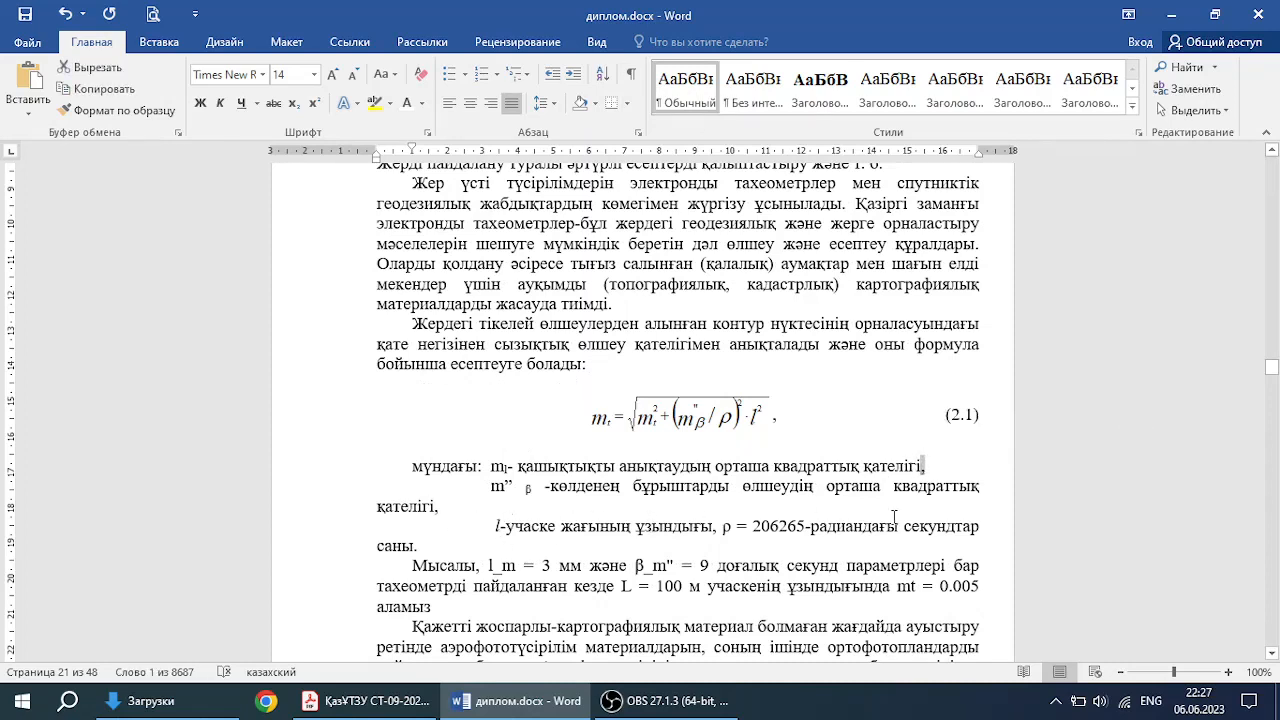
pyautogui.click(427, 544)
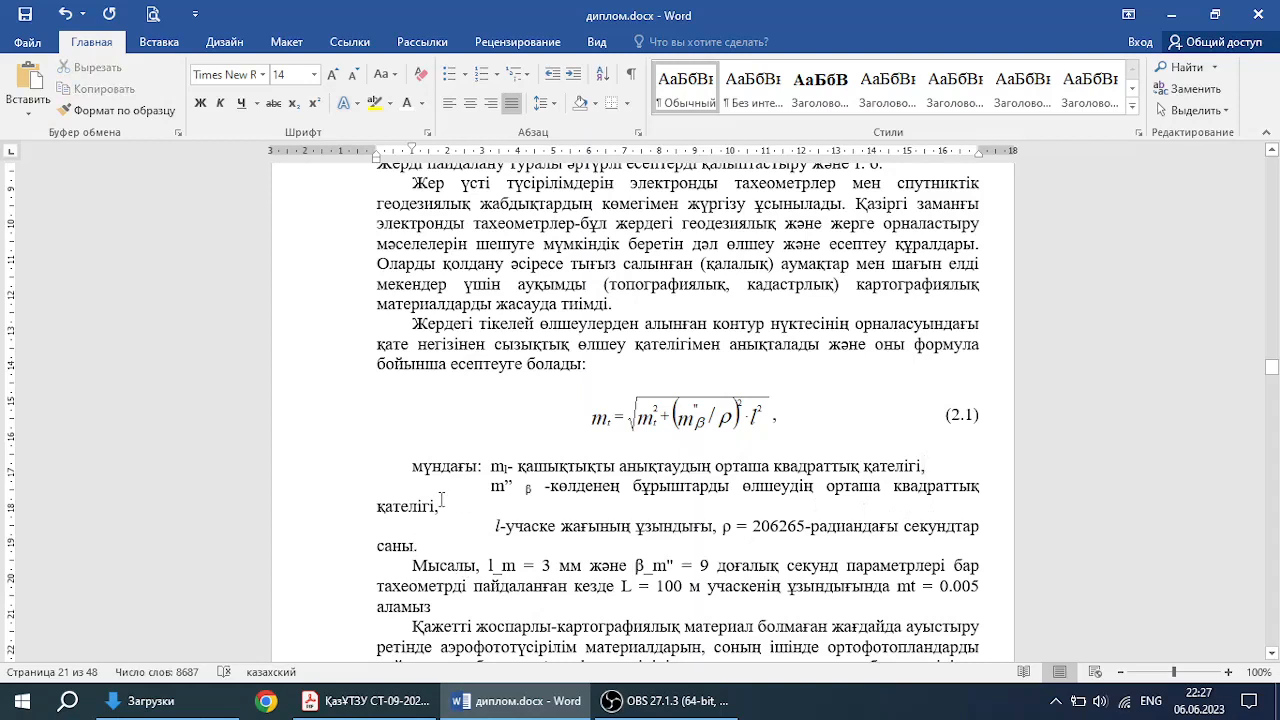
pyautogui.write('.')
# Step: Switch to the requirements PDF in Adobe Acrobat Reader and examine the sample table caption and its numbering in section 5.5 Кестелер
pyautogui.scroll(-10, 673, 462)
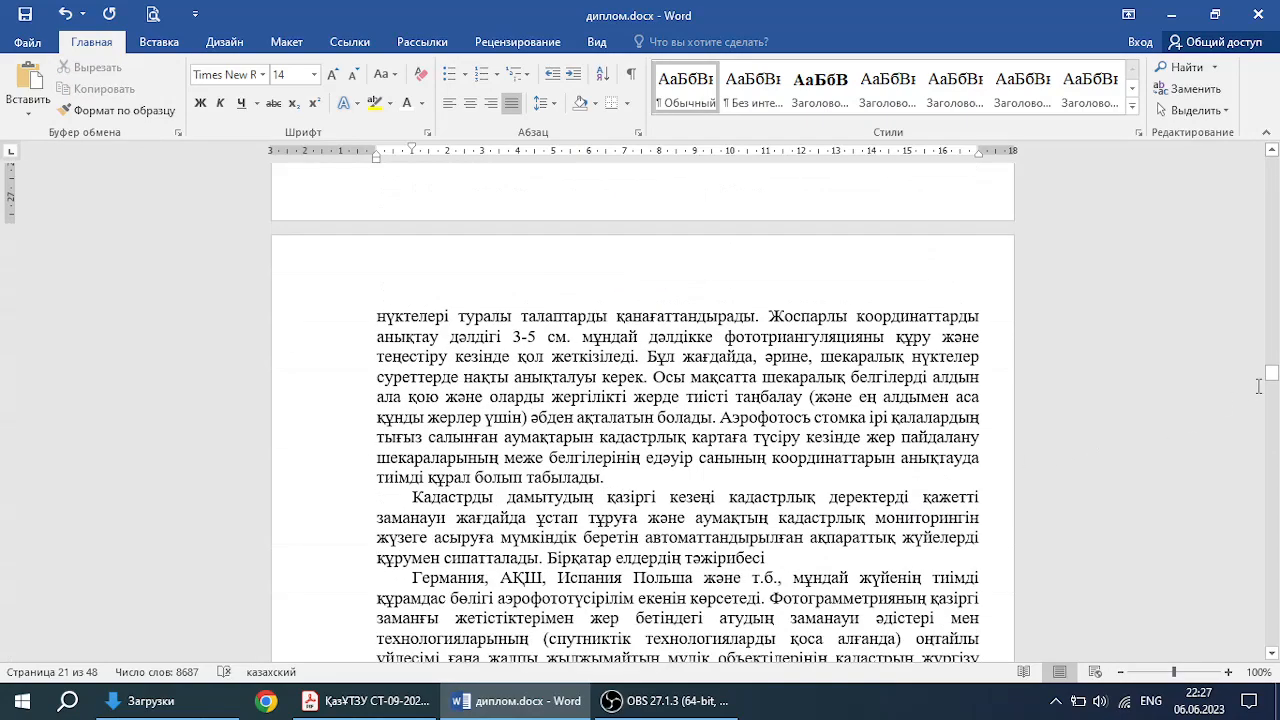
pyautogui.moveTo(1272, 377); pyautogui.dragTo(1261, 592)
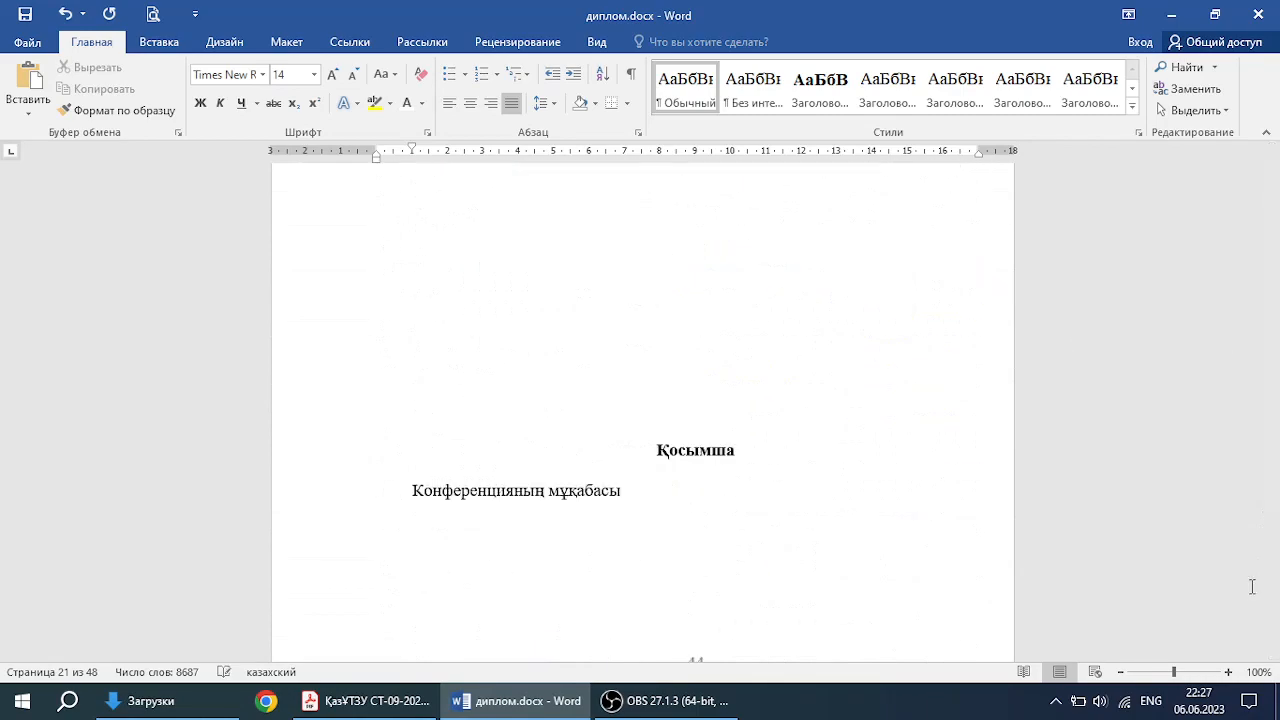
pyautogui.click(370, 701)
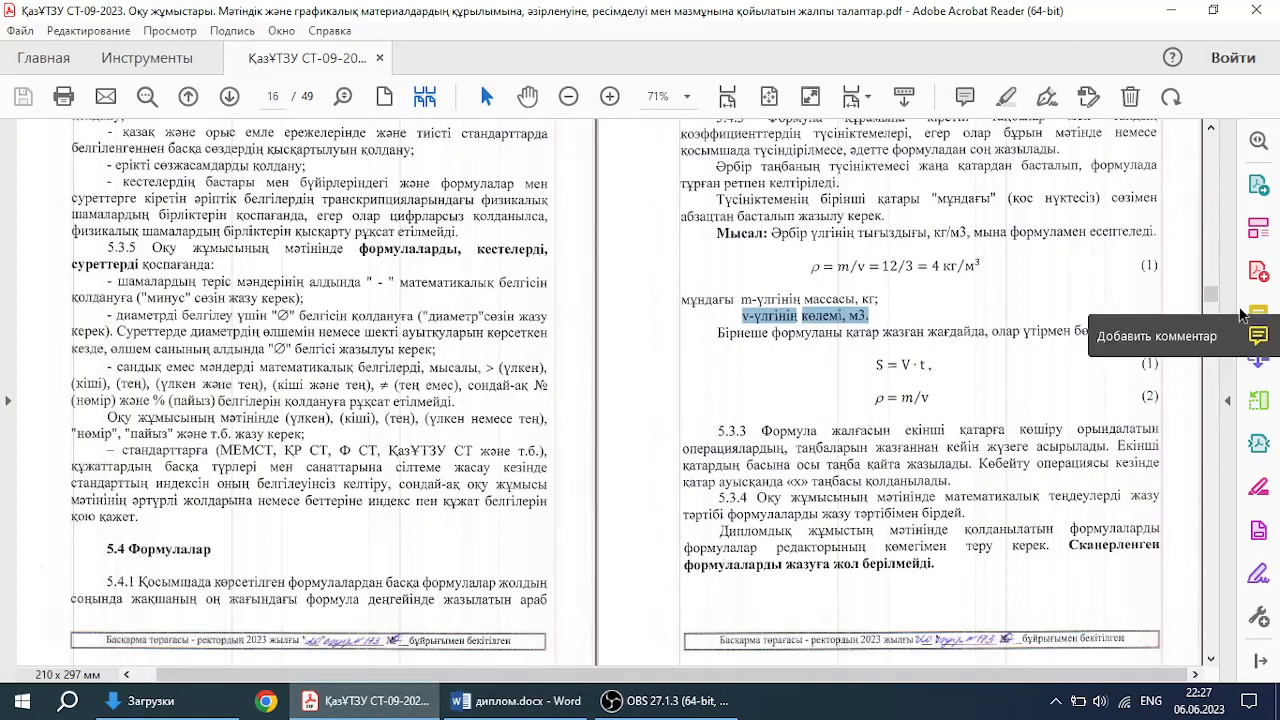
pyautogui.moveTo(1217, 297); pyautogui.dragTo(1075, 333)
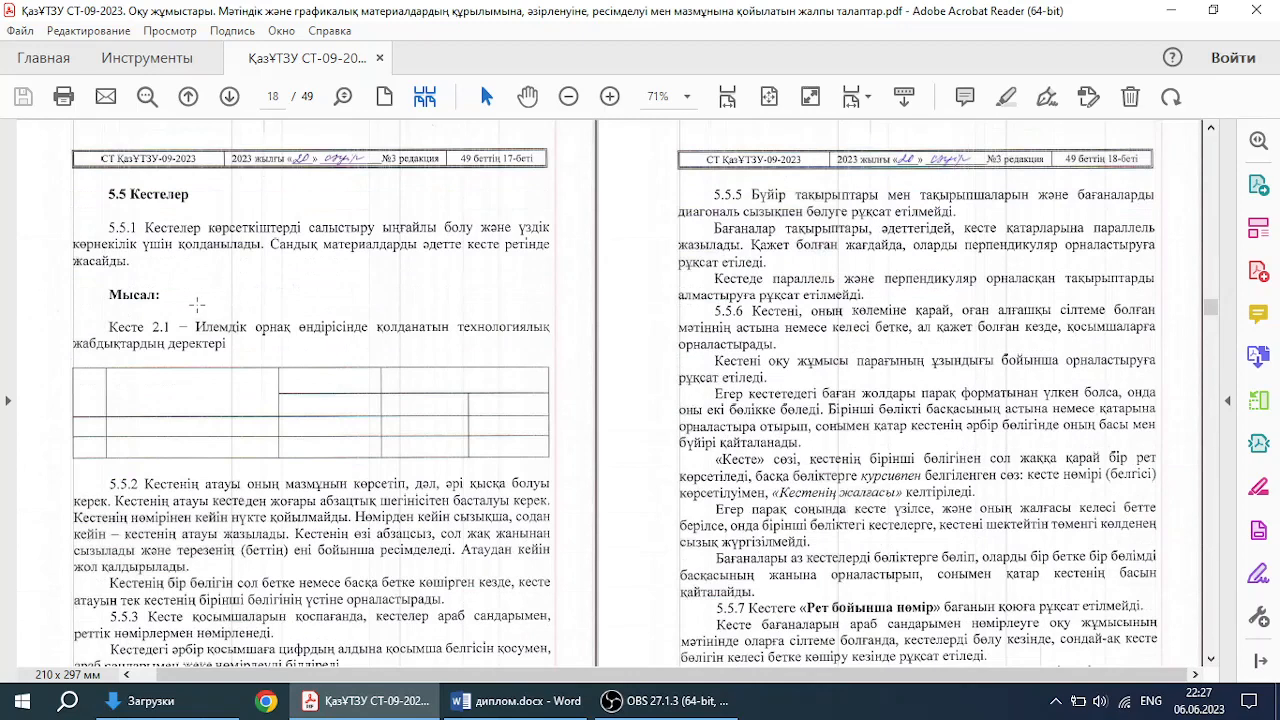
pyautogui.scroll(1, 200, 304)
pyautogui.moveTo(100, 340); pyautogui.dragTo(148, 372)
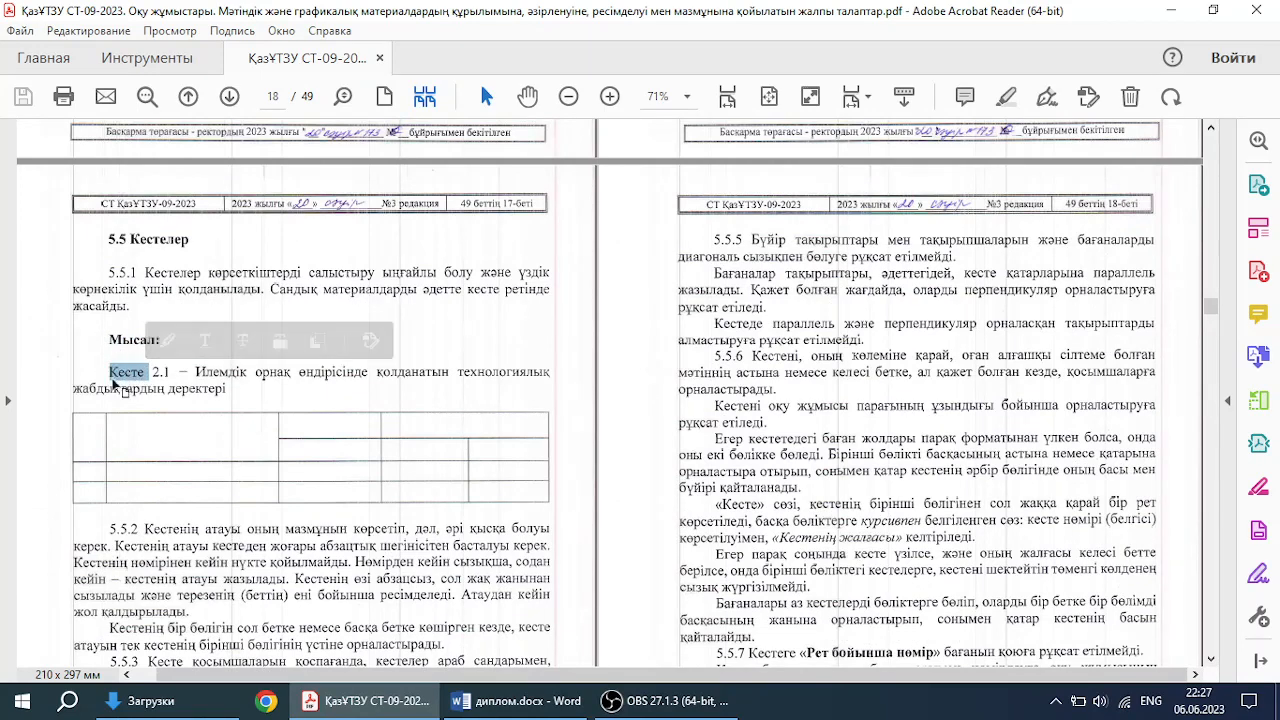
pyautogui.click(115, 379)
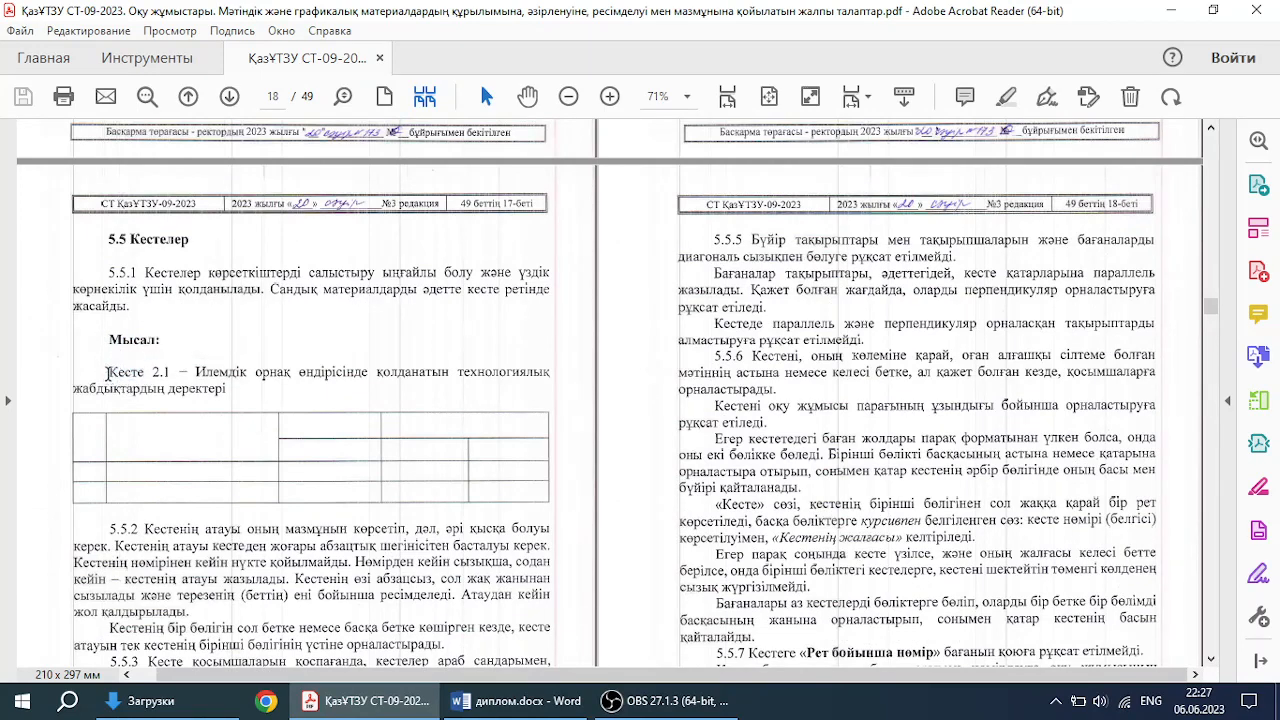
pyautogui.moveTo(110, 376); pyautogui.dragTo(148, 379)
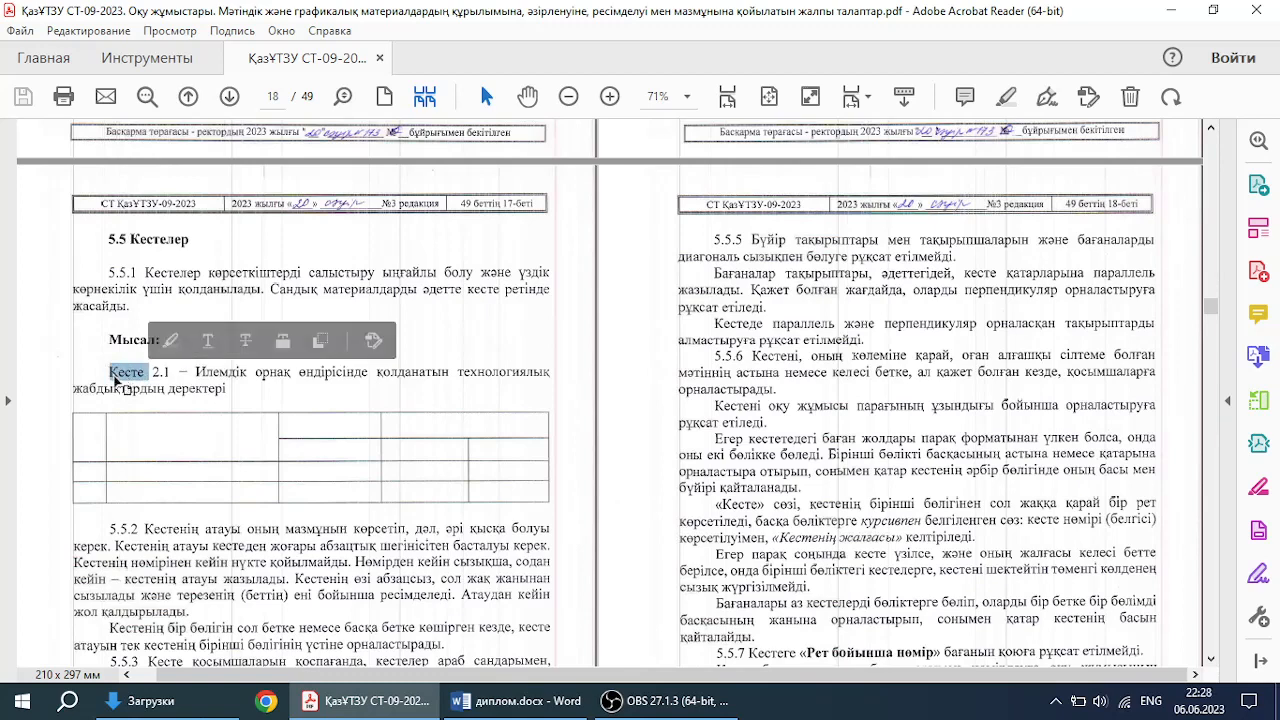
pyautogui.click(143, 380)
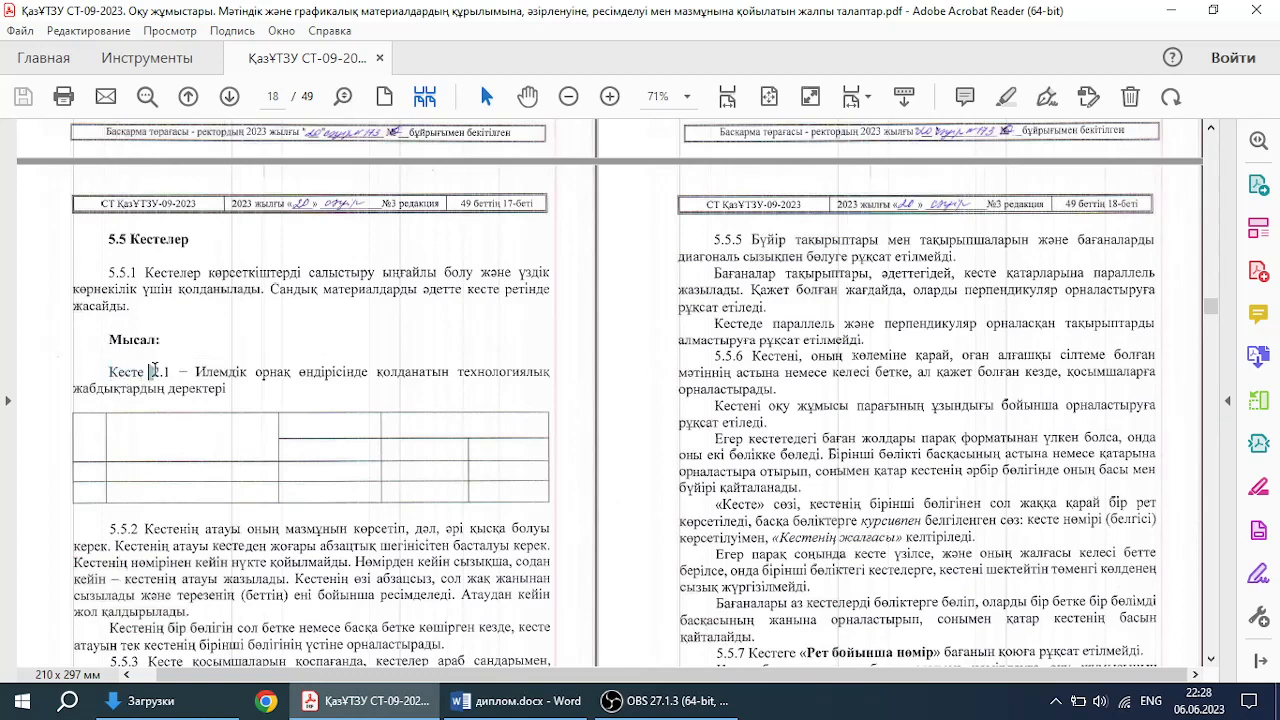
pyautogui.moveTo(152, 372); pyautogui.dragTo(226, 389)
pyautogui.click(175, 375)
pyautogui.click(216, 378)
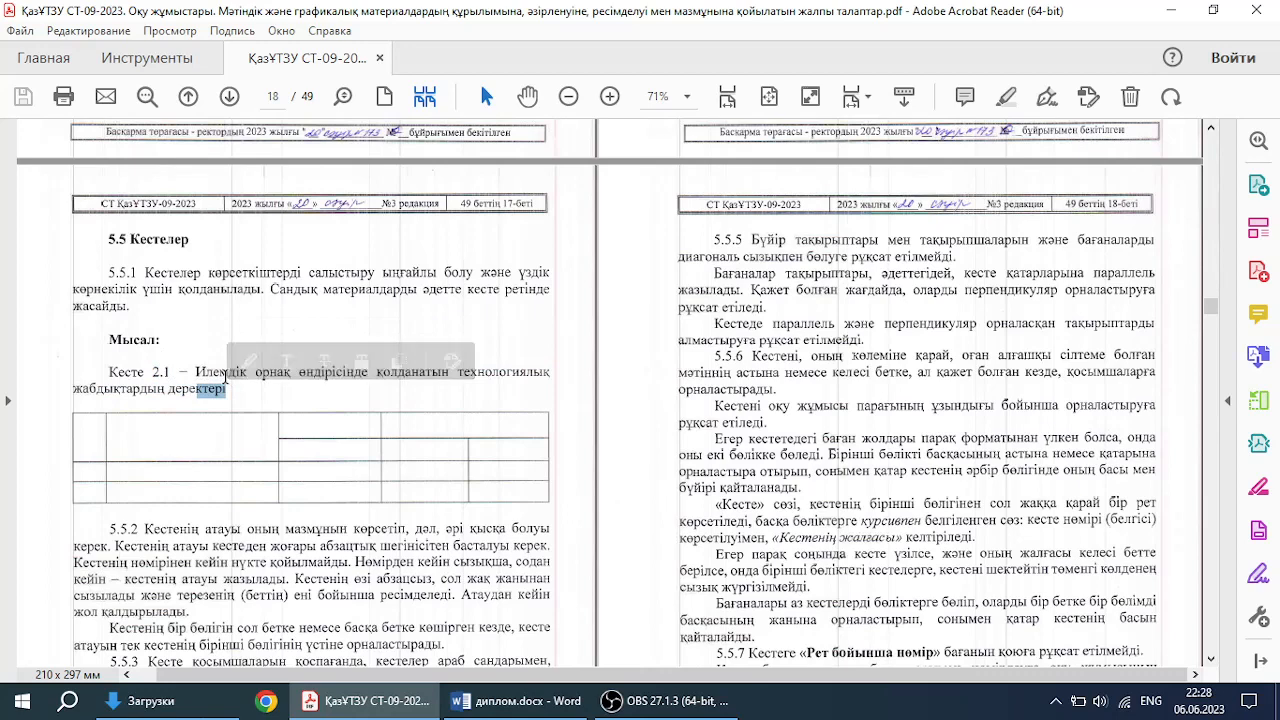
pyautogui.click(226, 378)
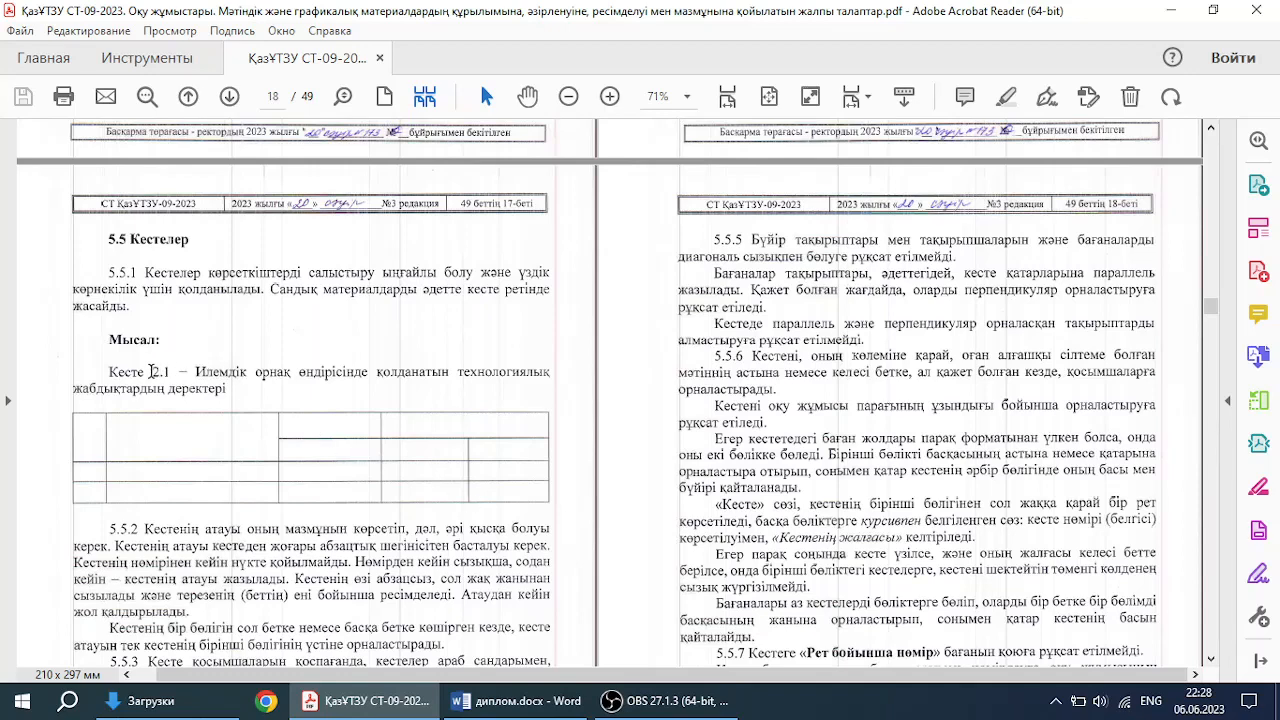
pyautogui.moveTo(153, 372); pyautogui.dragTo(169, 372)
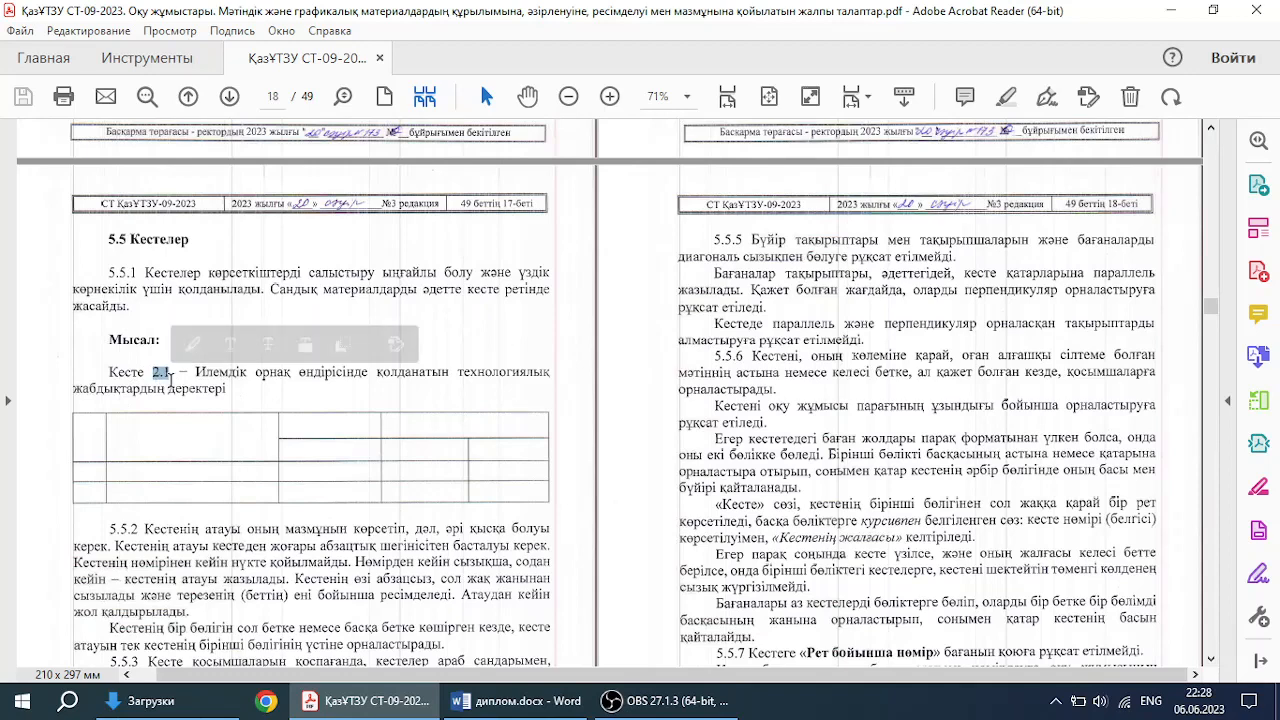
# Step: Examine the «Кестенің жалғасы» continuation rule, then read through the remaining table rules and the illustration and reference sections
pyautogui.moveTo(775, 538); pyautogui.dragTo(935, 517)
pyautogui.click(934, 518)
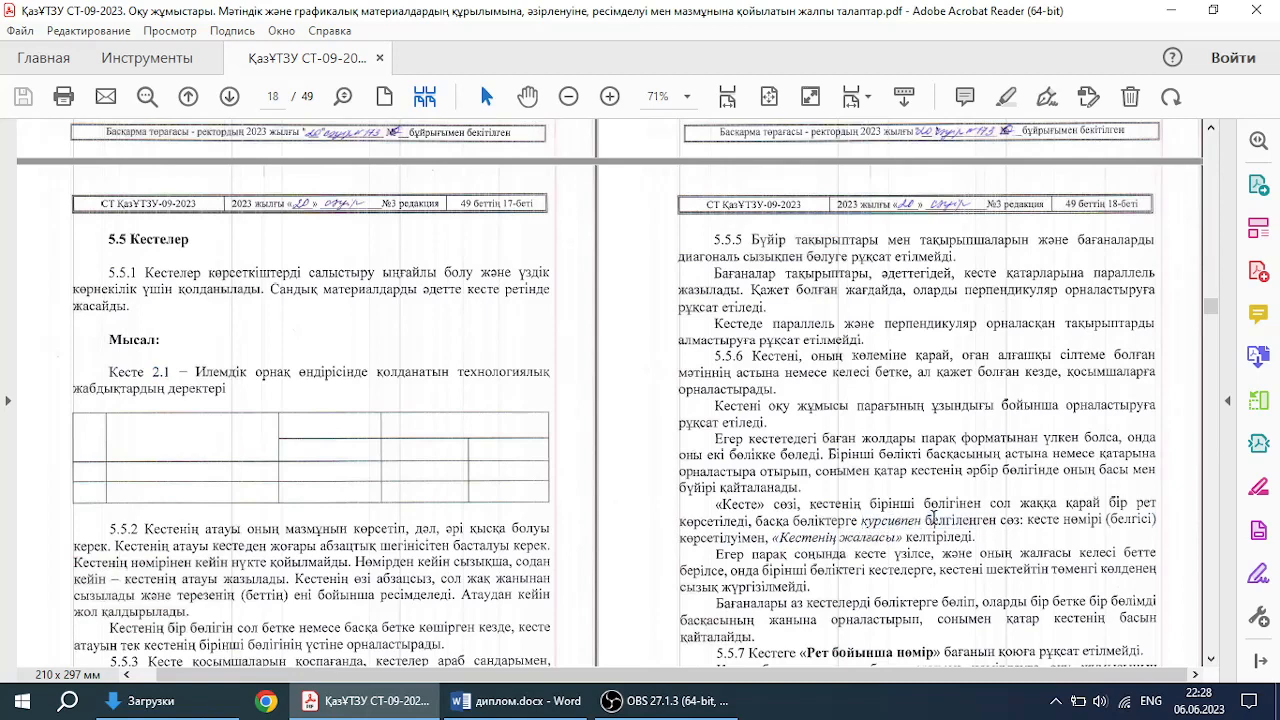
pyautogui.scroll(-2, 706, 518)
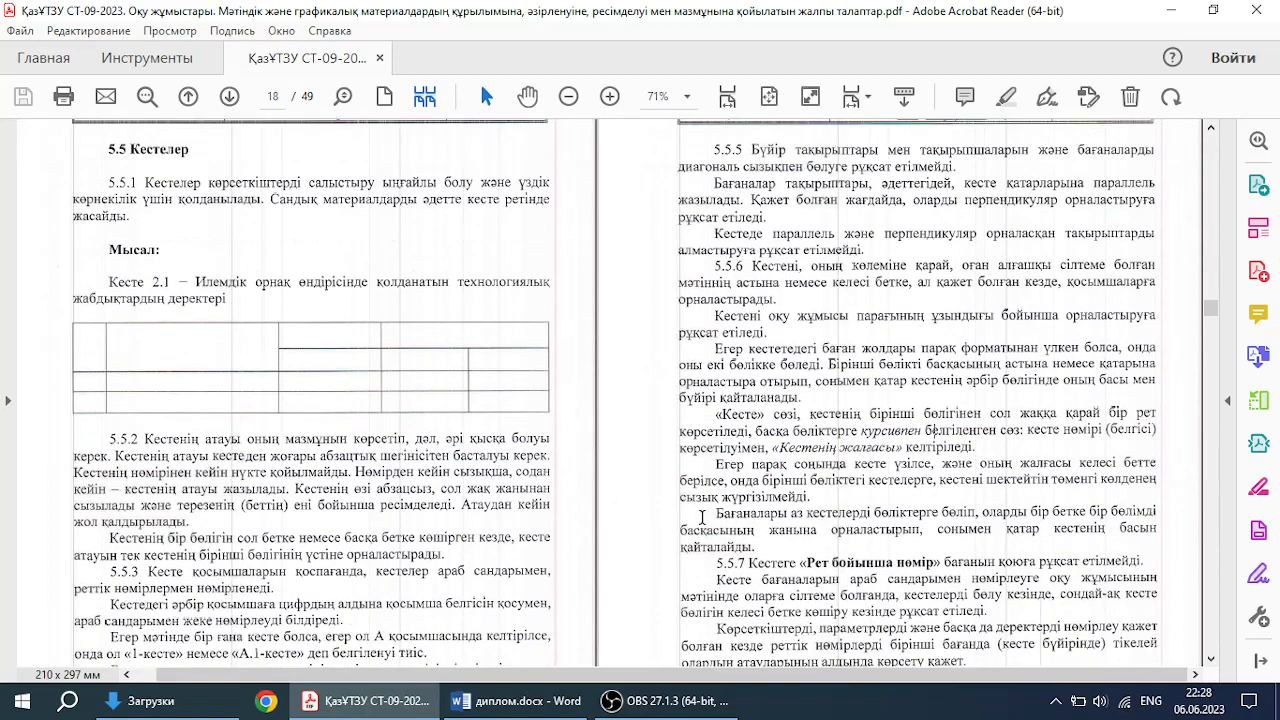
pyautogui.scroll(-3, 285, 519)
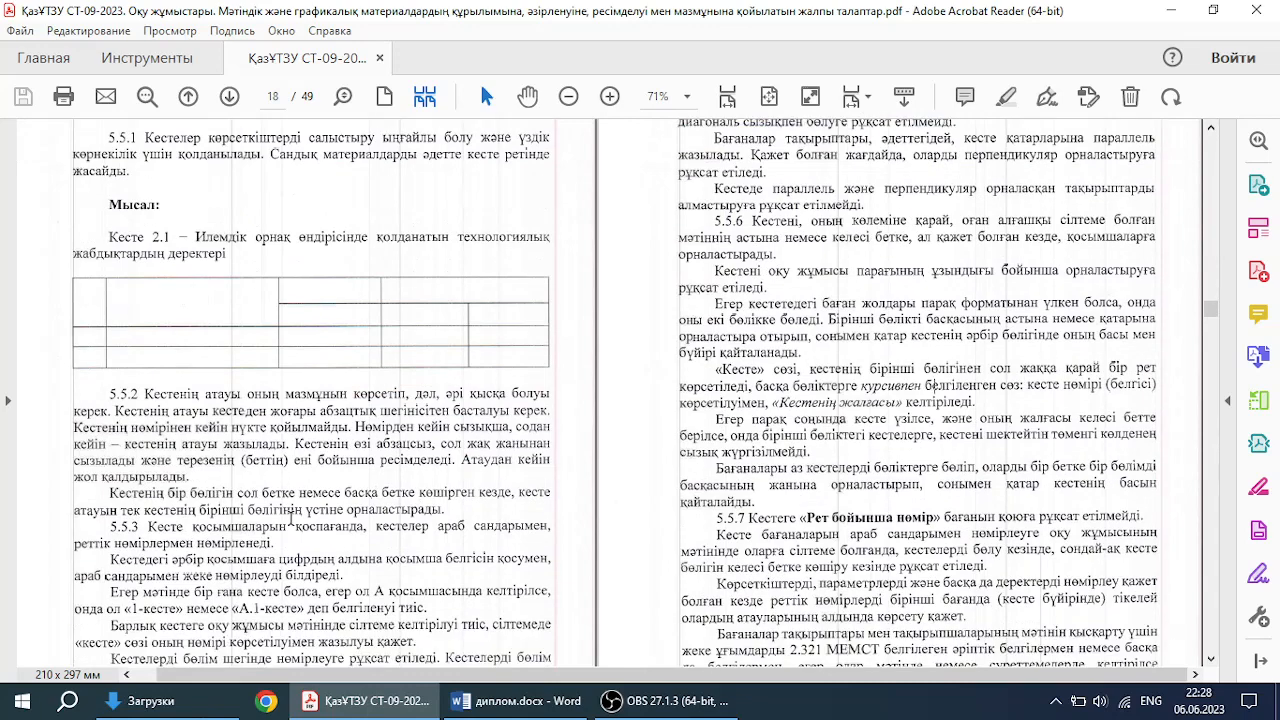
pyautogui.scroll(-1, 291, 518)
pyautogui.scroll(-12, 291, 519)
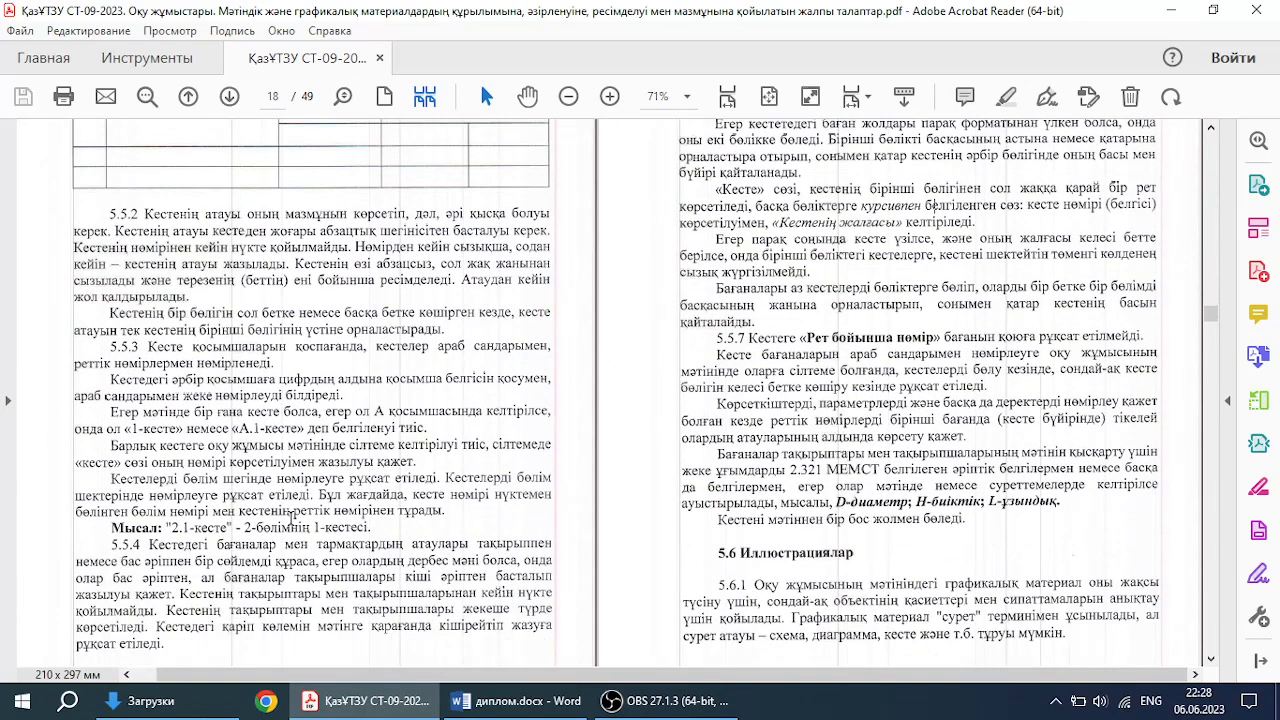
pyautogui.scroll(-6, 291, 519)
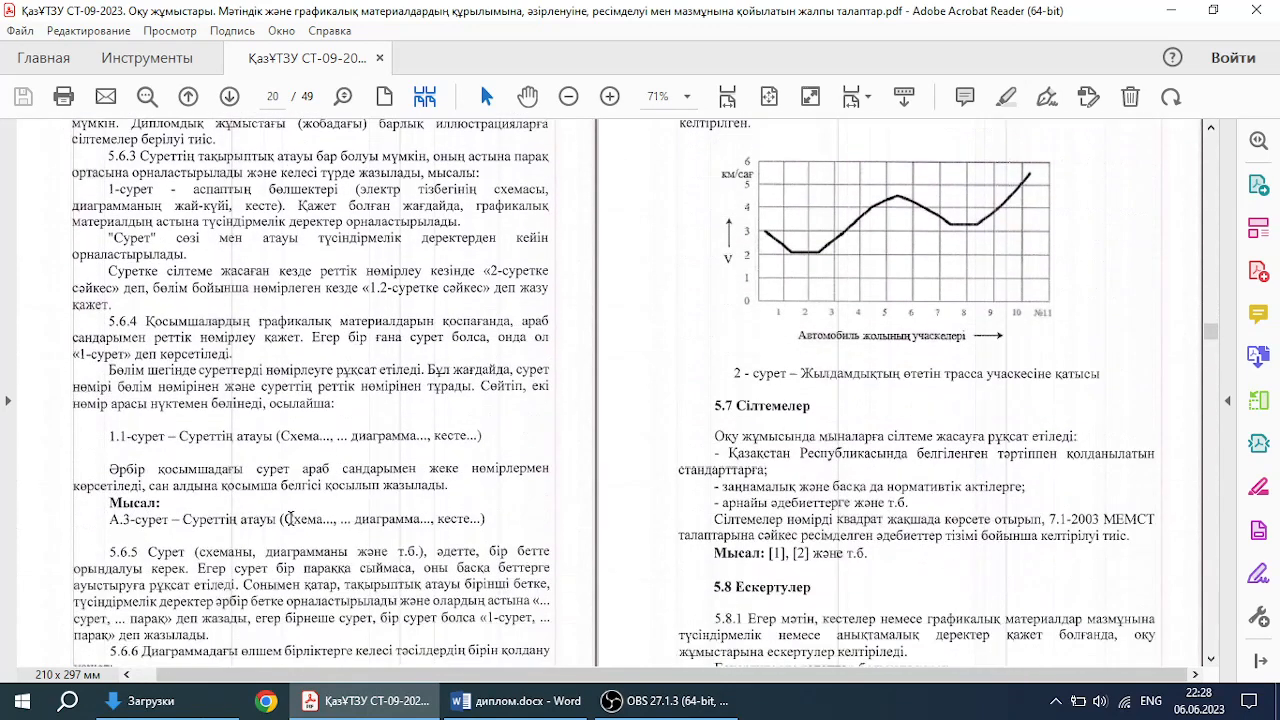
pyautogui.scroll(-1, 291, 518)
# Step: Return to Word and move the ҚОРЫТЫНДЫ heading to the start of a new page by inserting empty paragraphs above it
pyautogui.click(515, 701)
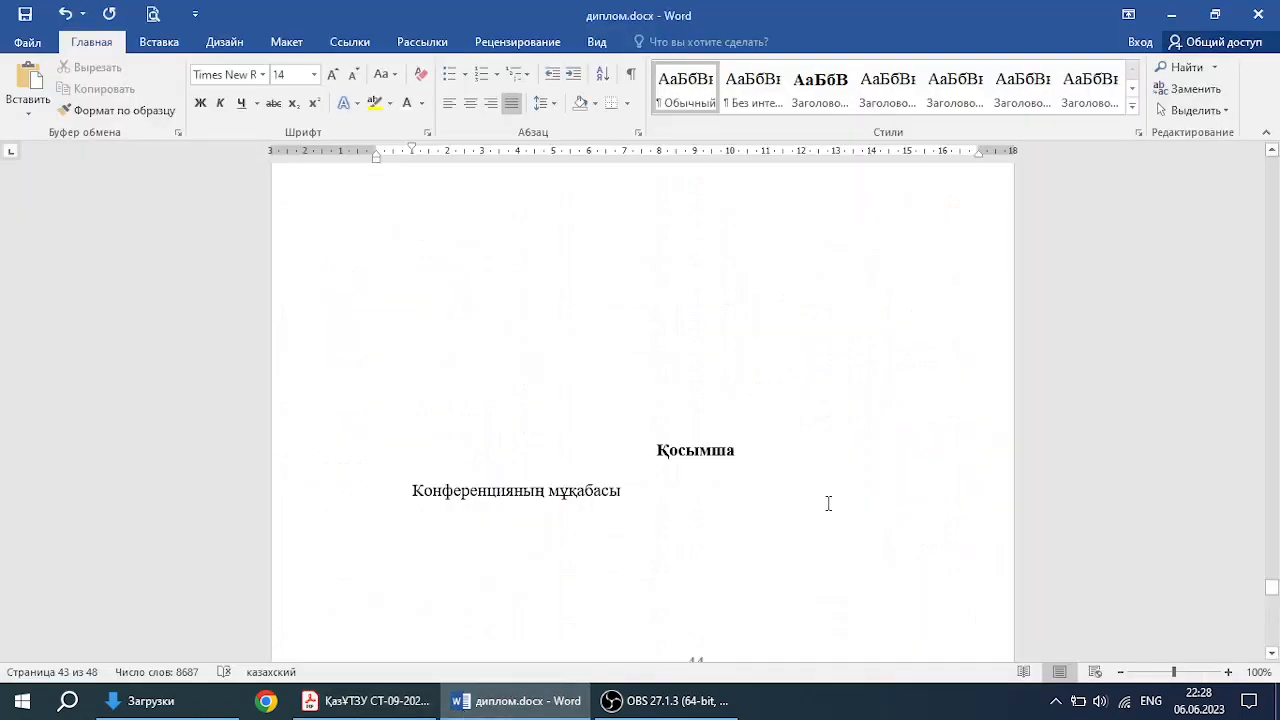
pyautogui.scroll(8, 1181, 497)
pyautogui.scroll(6, 730, 466)
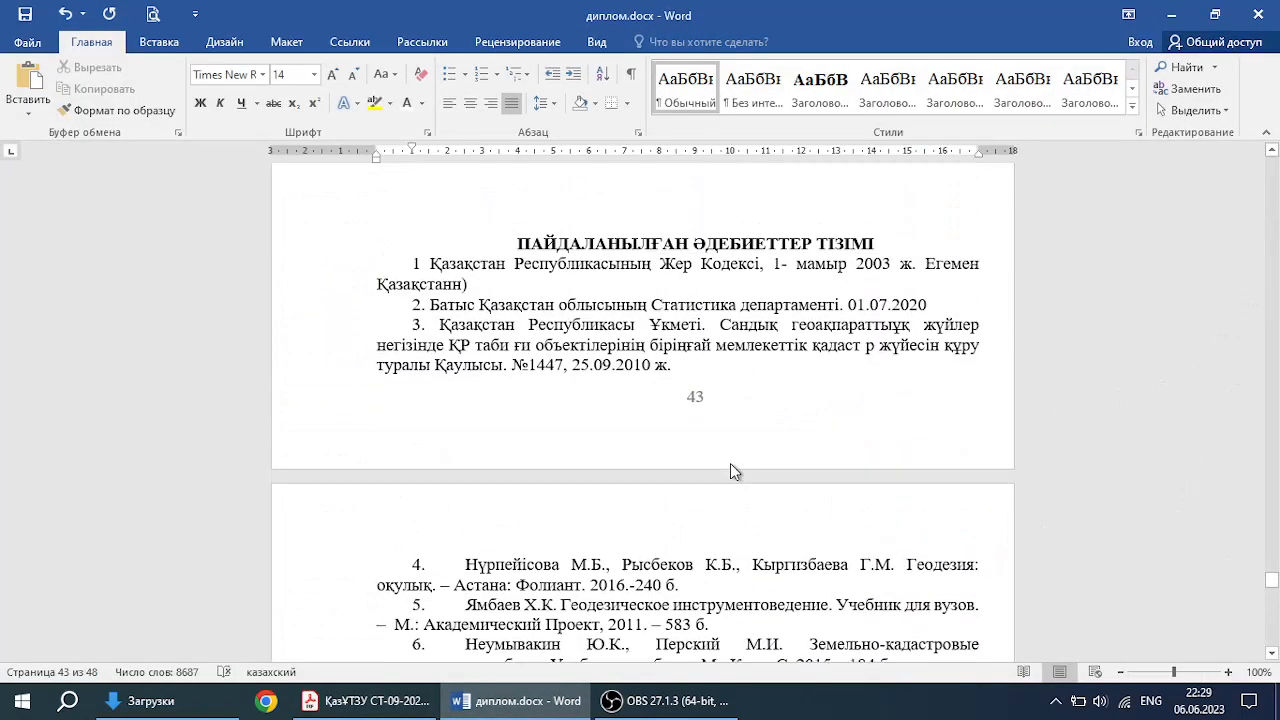
pyautogui.moveTo(1272, 583)
pyautogui.mouseDown()
pyautogui.moveTo(1268, 540)
pyautogui.moveTo(1210, 454)
pyautogui.moveTo(1246, 534)
pyautogui.moveTo(1248, 576)
pyautogui.mouseUp()
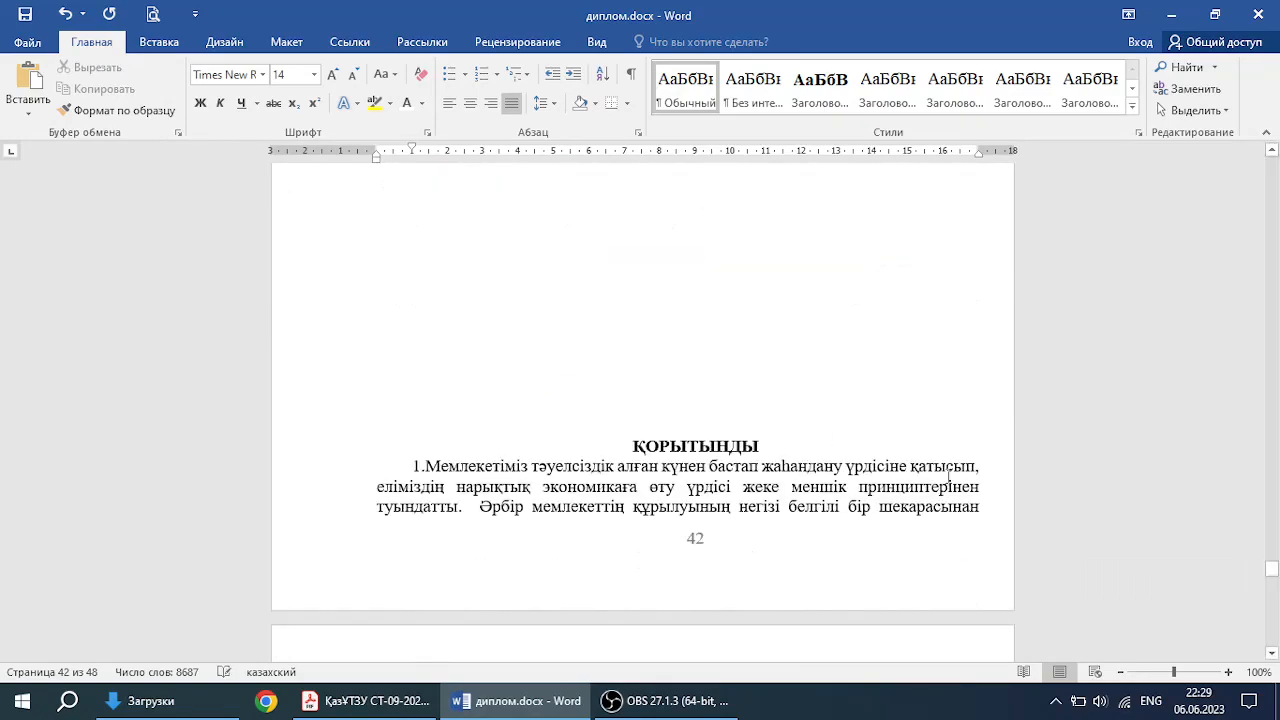
pyautogui.click(762, 413)
pyautogui.press('Return')
pyautogui.press('Return')
pyautogui.press('Return')
pyautogui.press('Return')
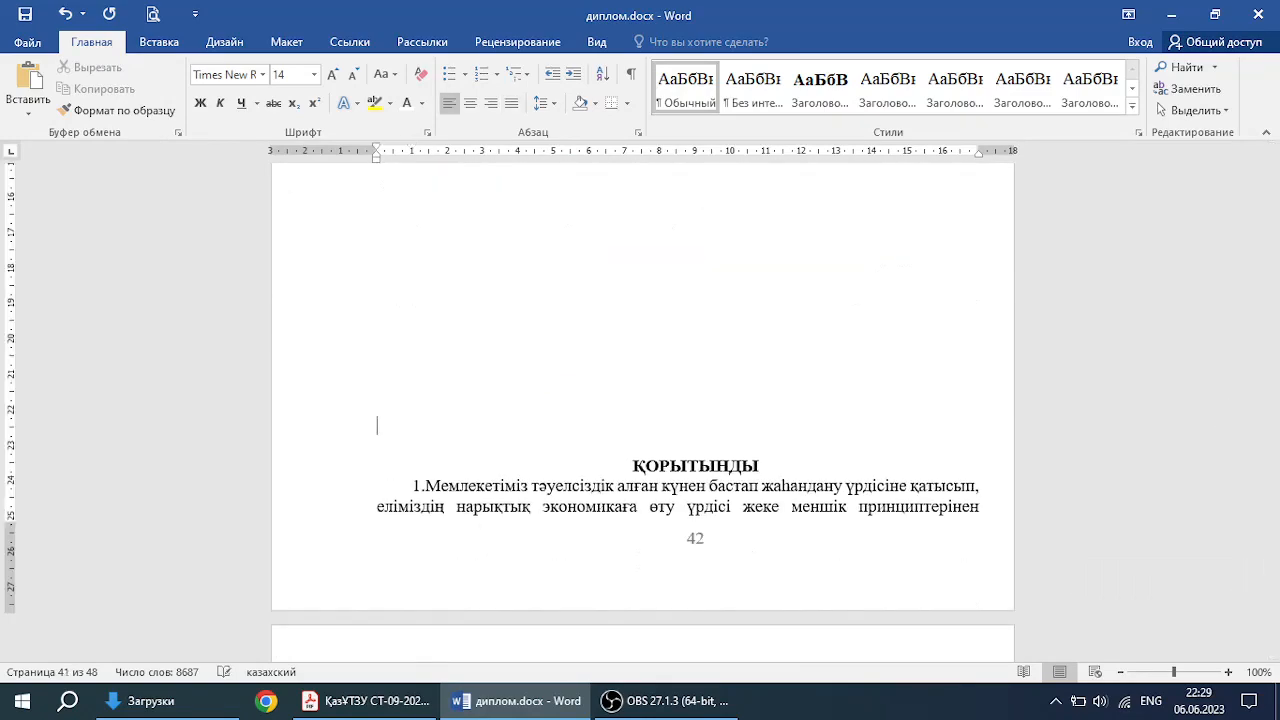
pyautogui.scroll(-5, 686, 365)
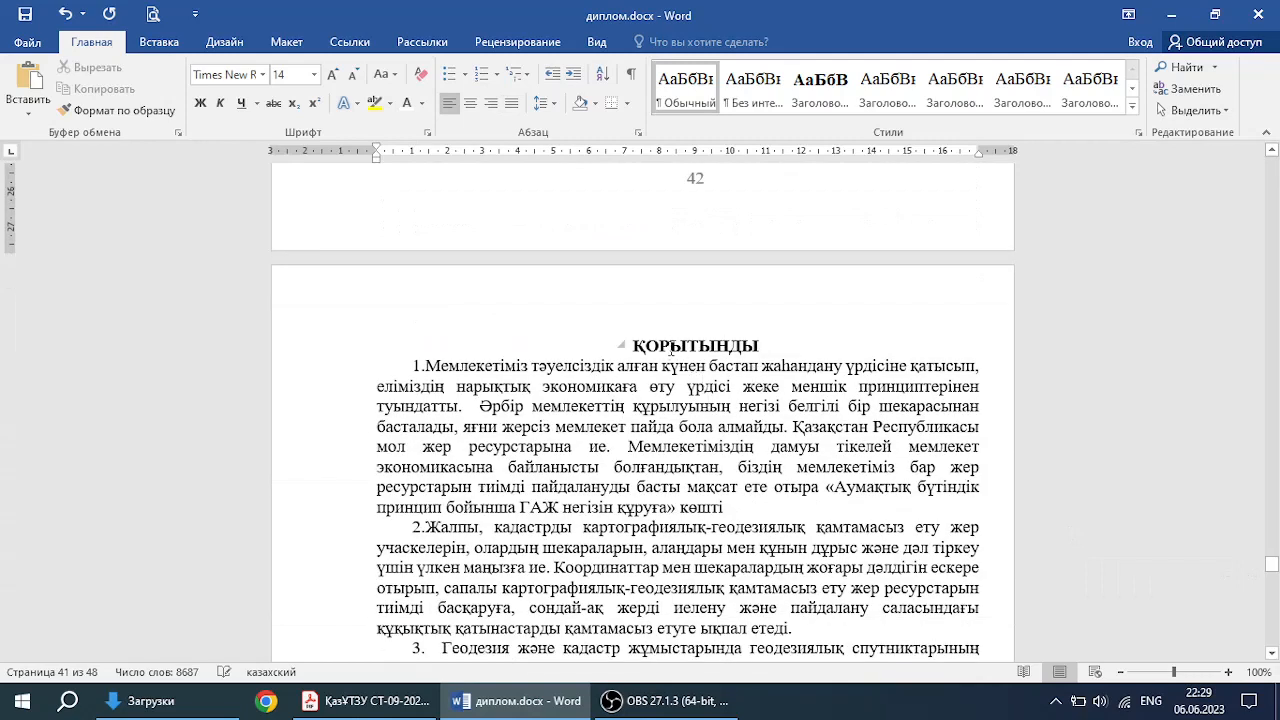
# Step: Apply the bold heading style to ҚОРЫТЫНДЫ and add an empty paragraph between the heading and the first conclusion
pyautogui.doubleClick(670, 348)
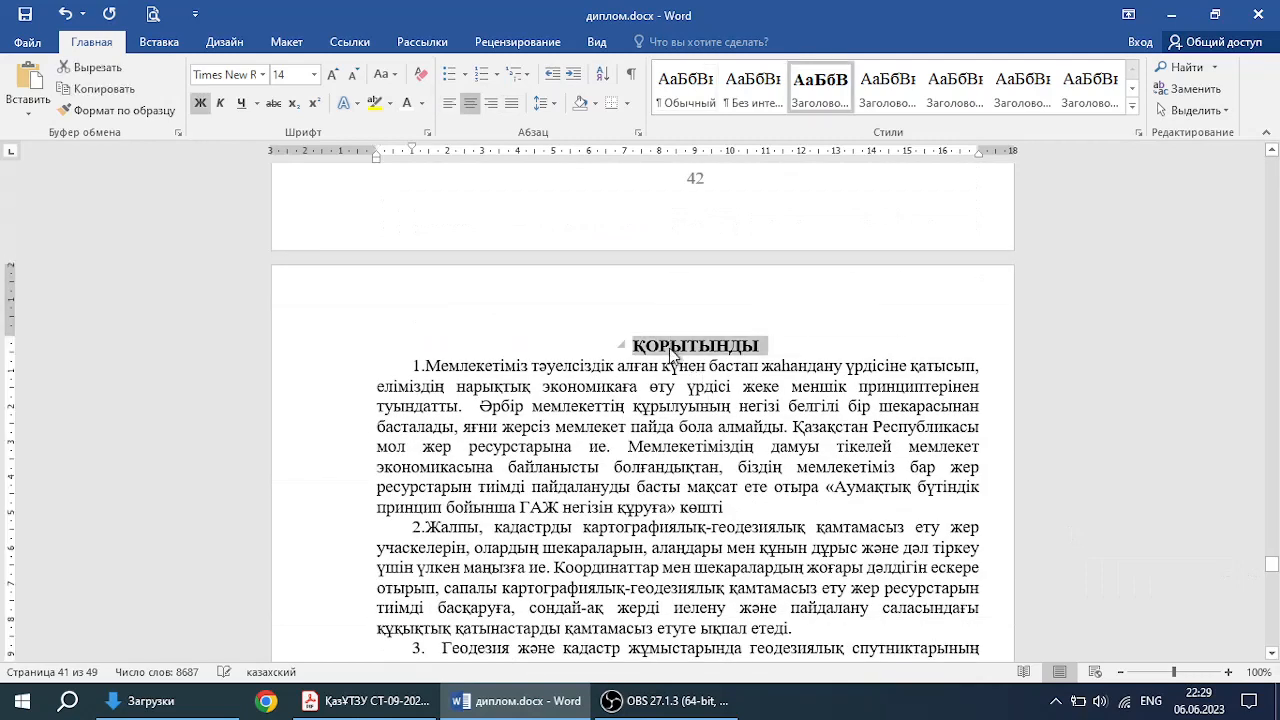
pyautogui.click(845, 99)
pyautogui.click(780, 343)
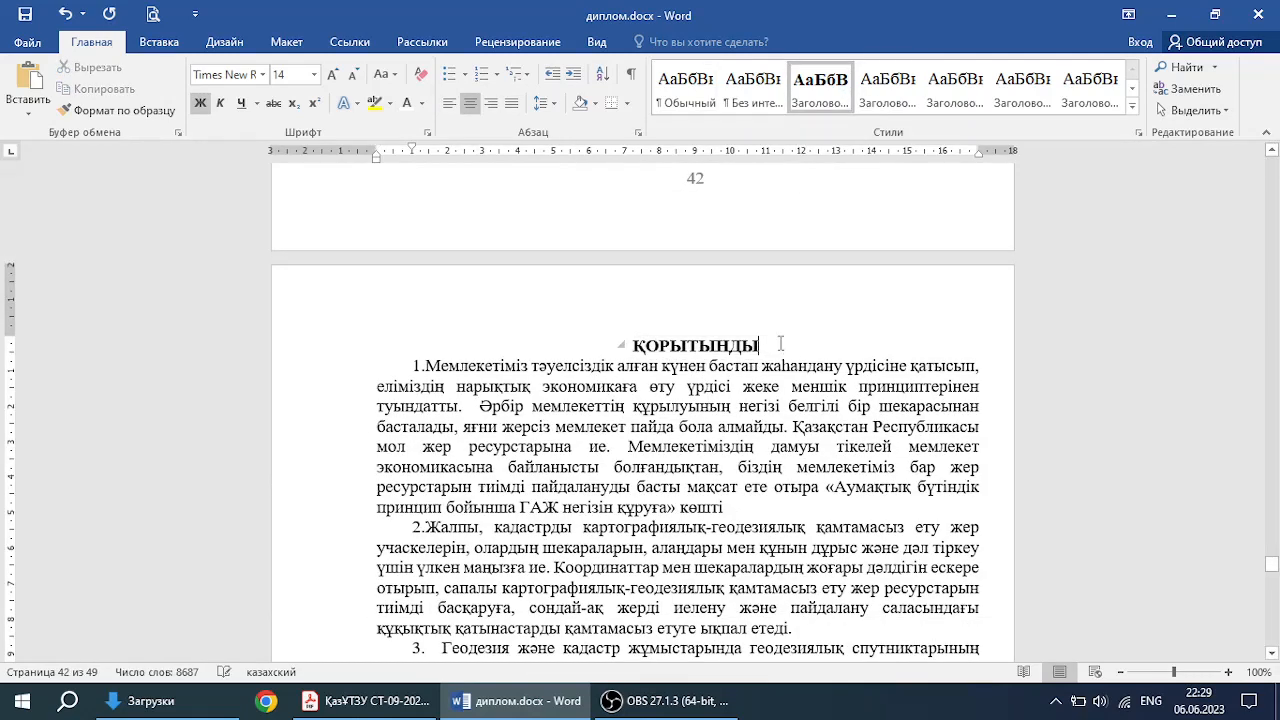
pyautogui.press('Return')
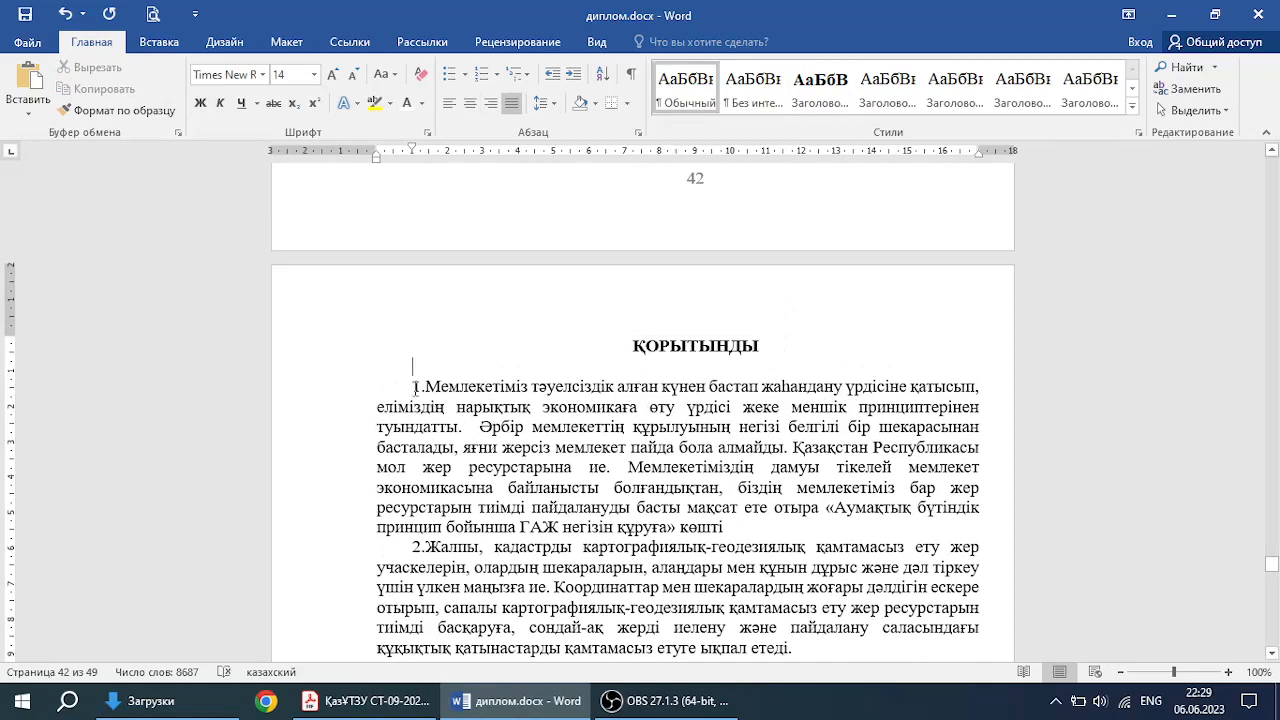
# Step: Set the first-line indent of all five numbered conclusion paragraphs to 1,25 cm
pyautogui.moveTo(415, 388); pyautogui.dragTo(930, 552)
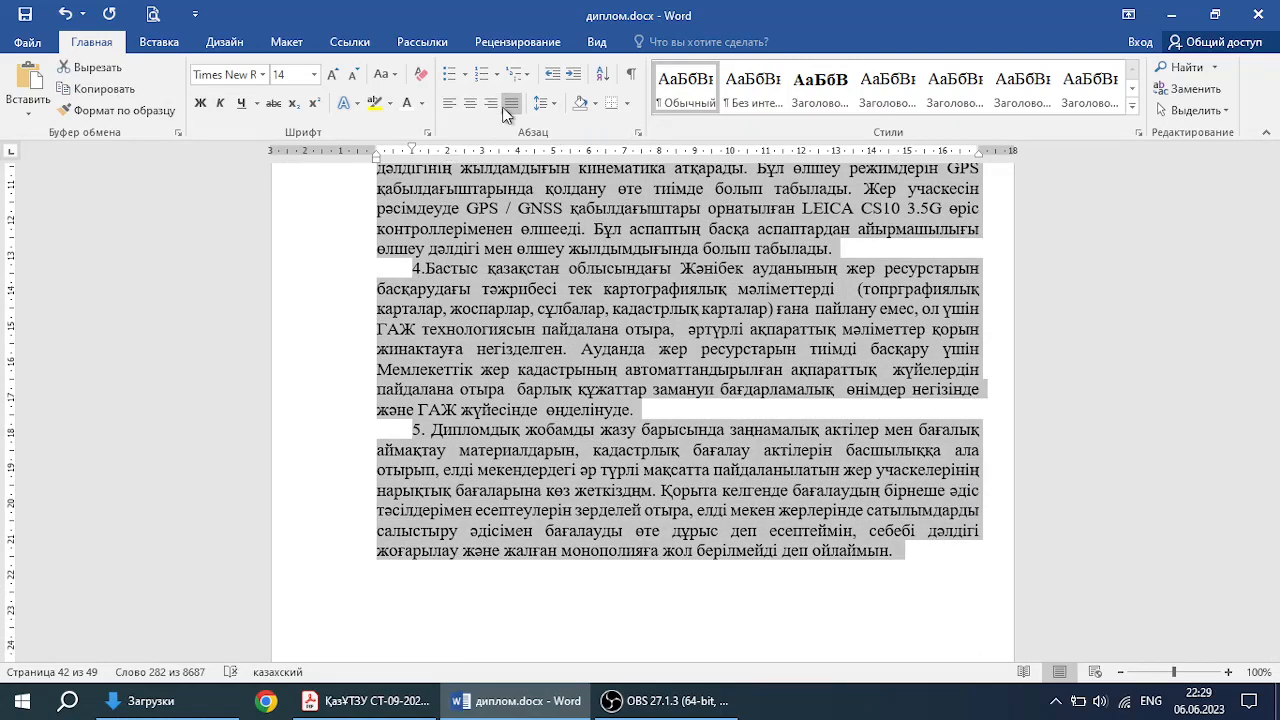
pyautogui.click(633, 134)
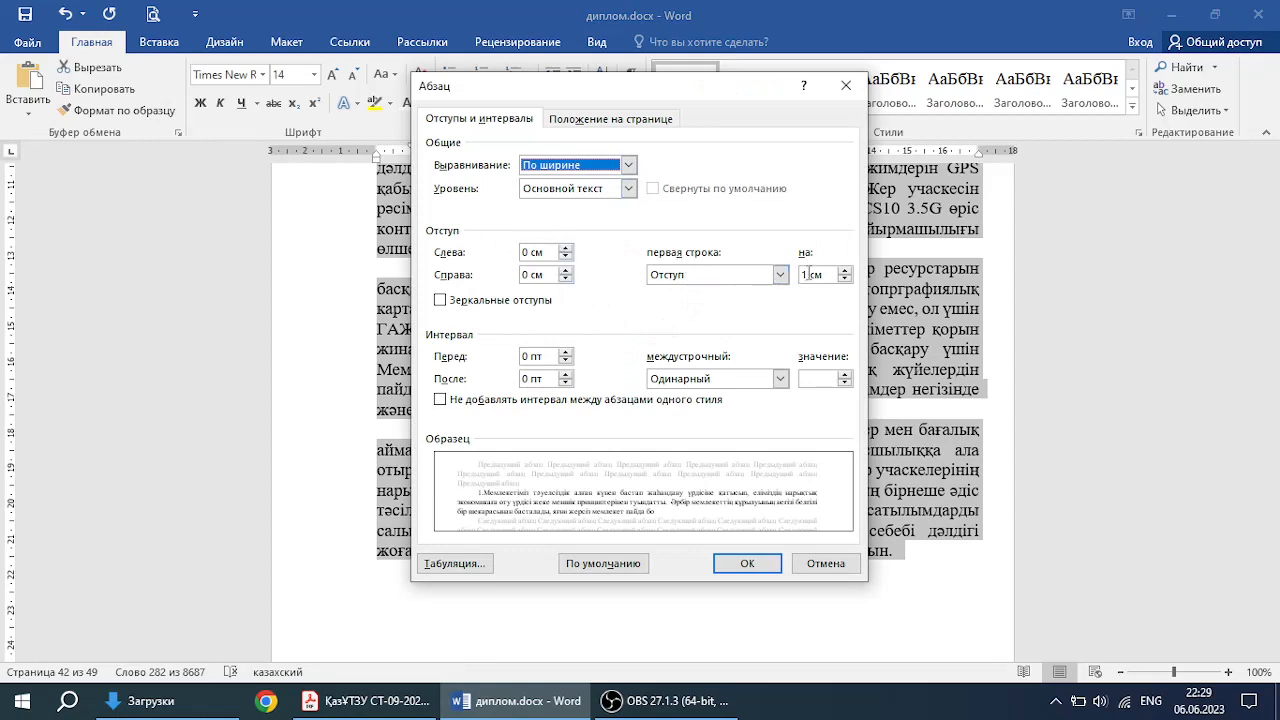
pyautogui.click(806, 276)
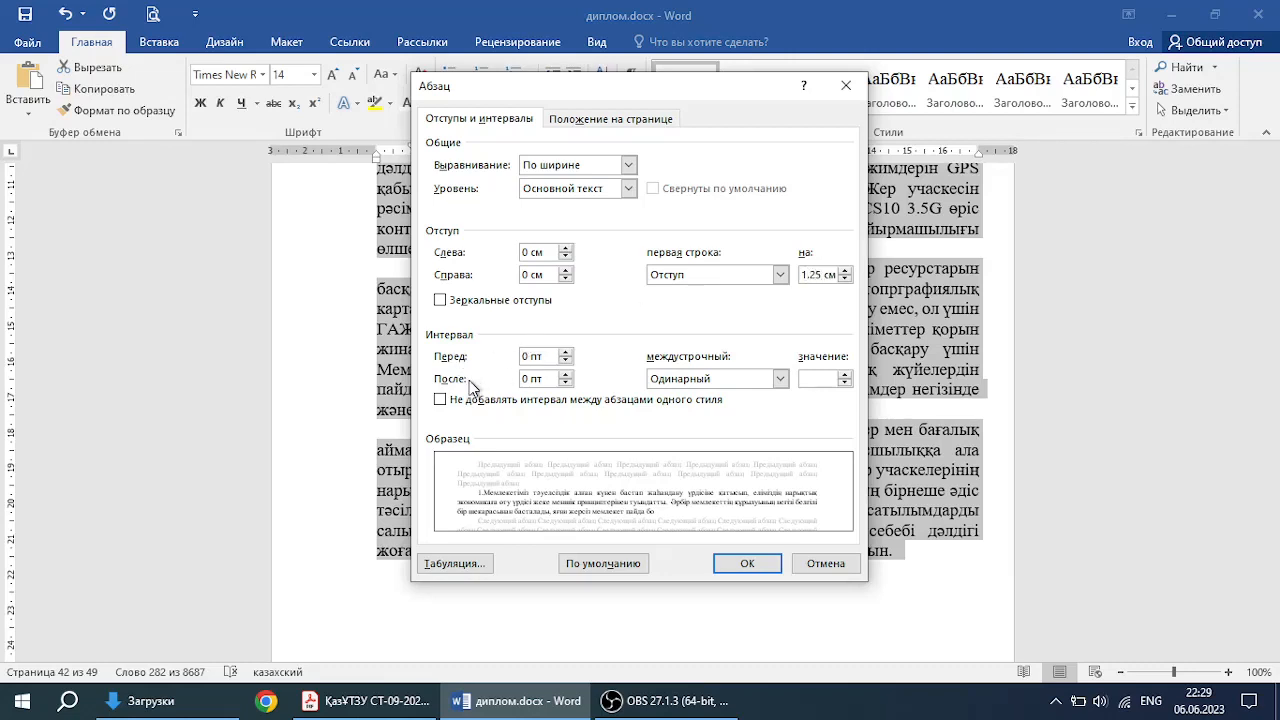
pyautogui.click(757, 564)
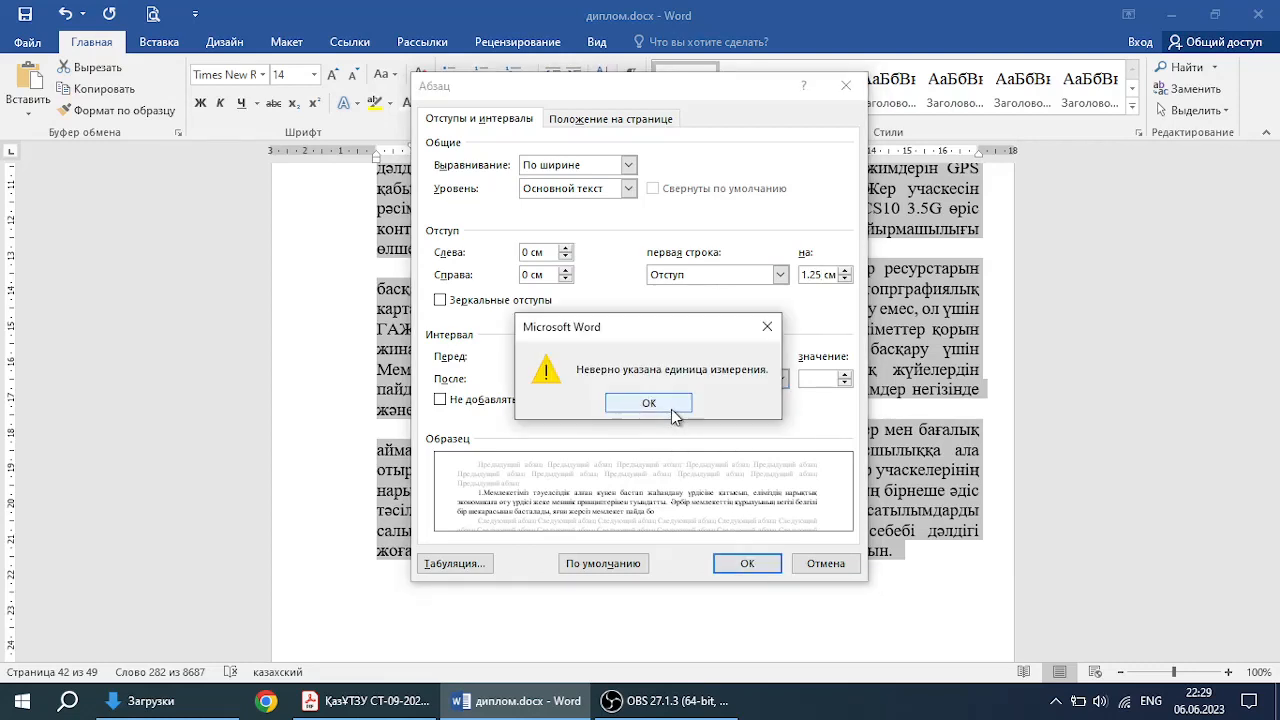
pyautogui.click(672, 410)
pyautogui.click(814, 277)
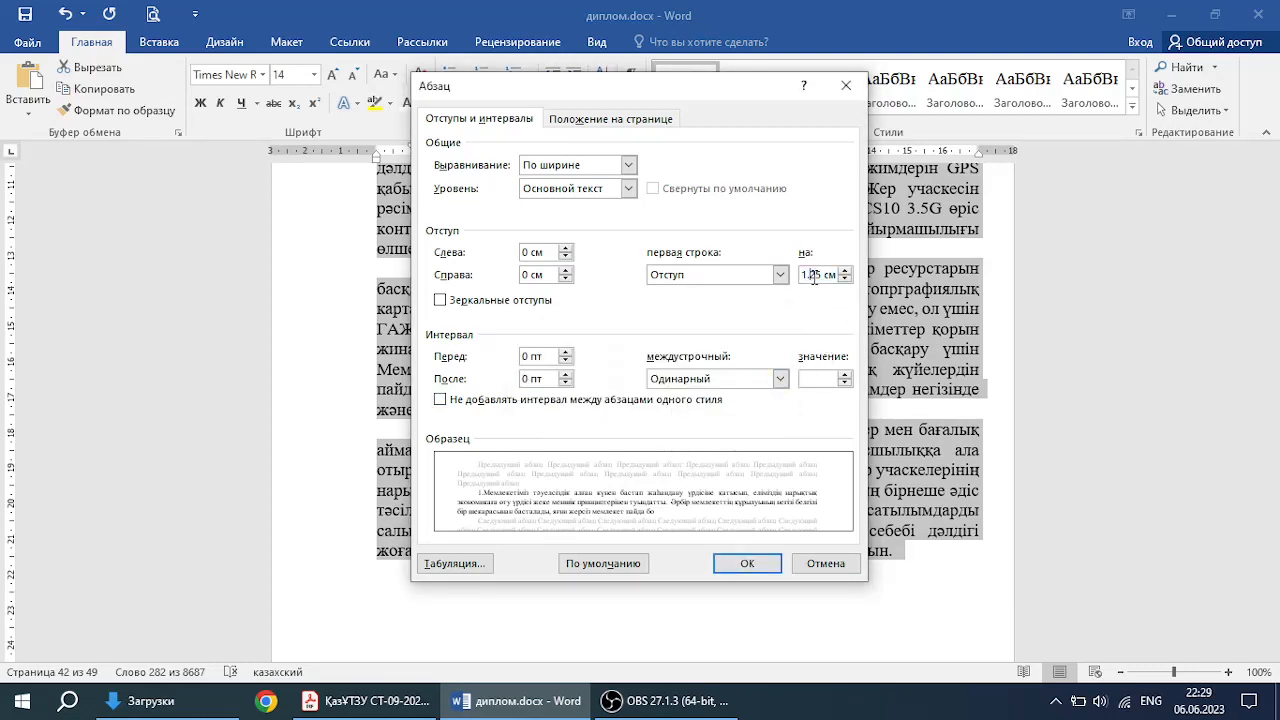
pyautogui.press('BackSpace')
pyautogui.hotkey('alt', 'shift')
pyautogui.write(',')
pyautogui.click(736, 561)
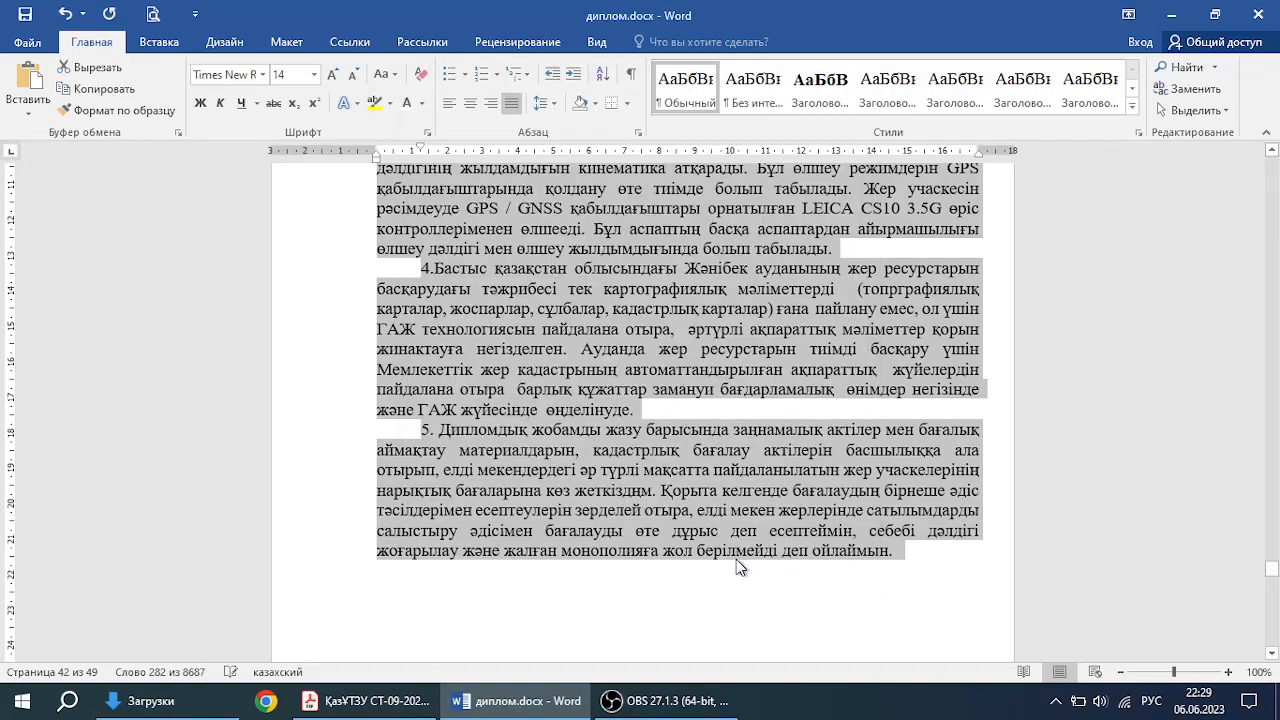
pyautogui.click(585, 467)
pyautogui.scroll(8, 585, 467)
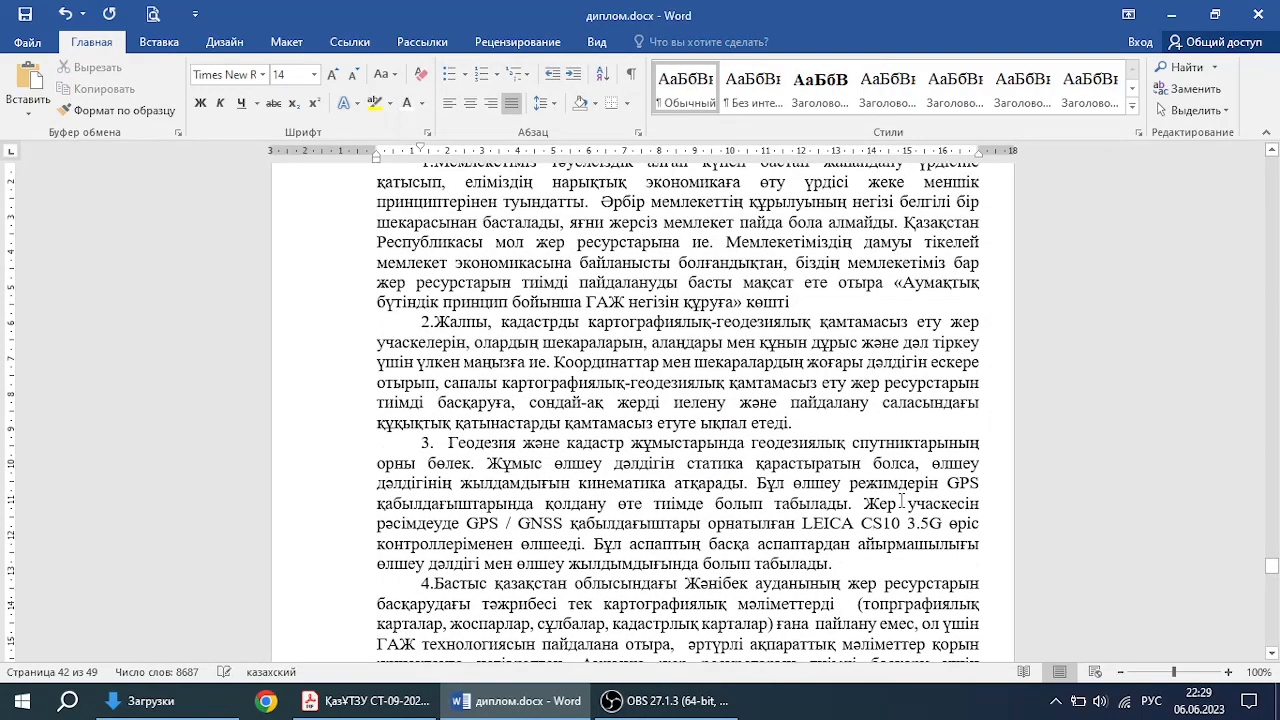
# Step: Insert an empty paragraph between the ПАЙДАЛАНЫЛҒАН ӘДЕБИЕТТЕР ТІЗІМІ heading and the first reference
pyautogui.scroll(-15, 900, 497)
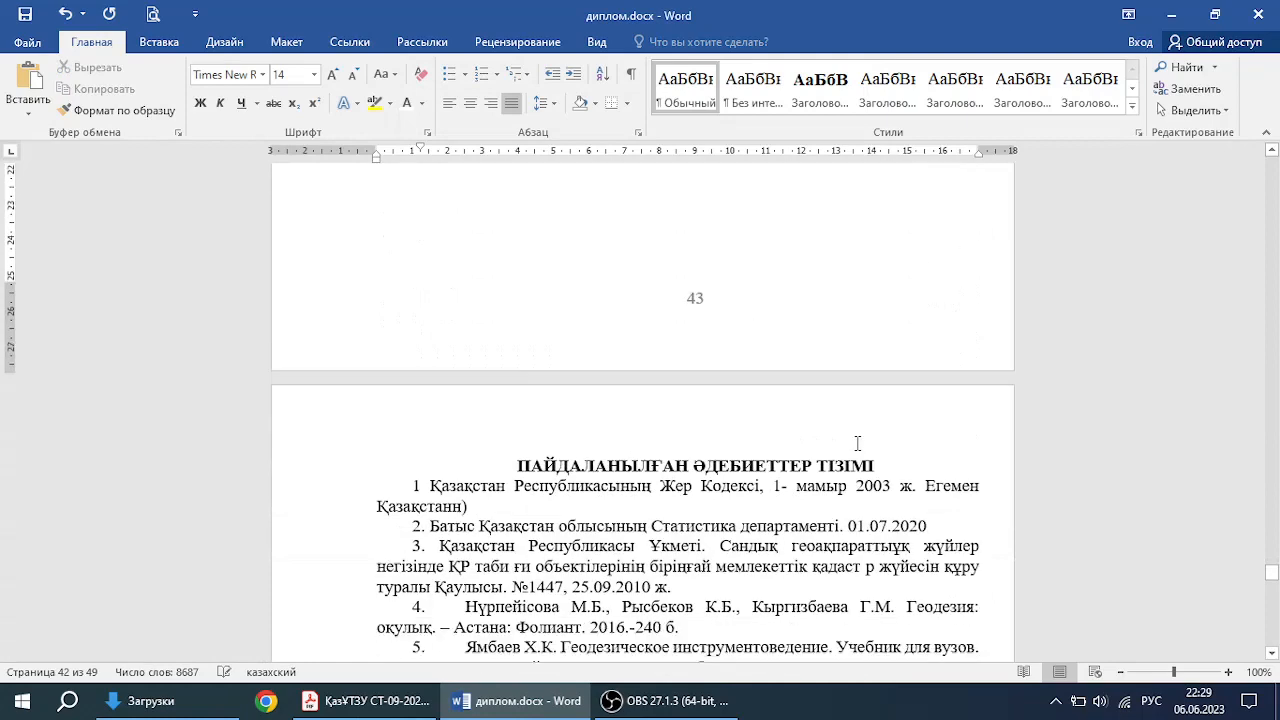
pyautogui.click(882, 466)
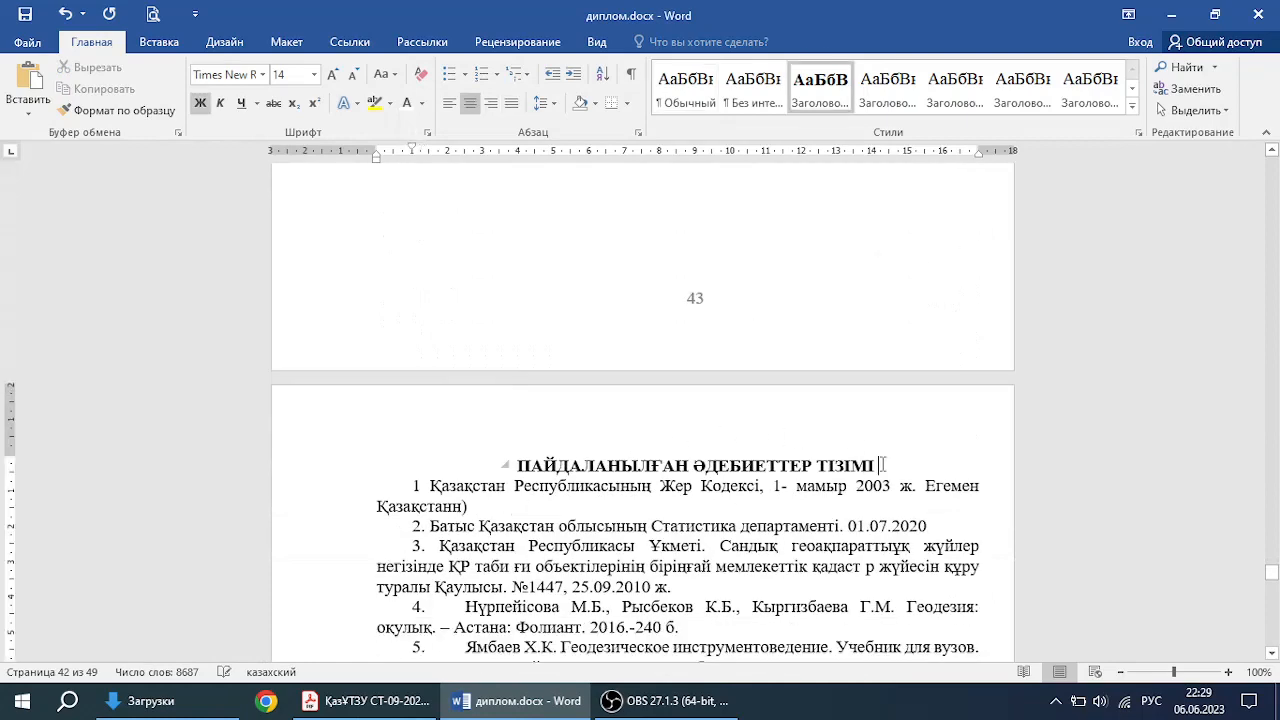
pyautogui.press('Return')
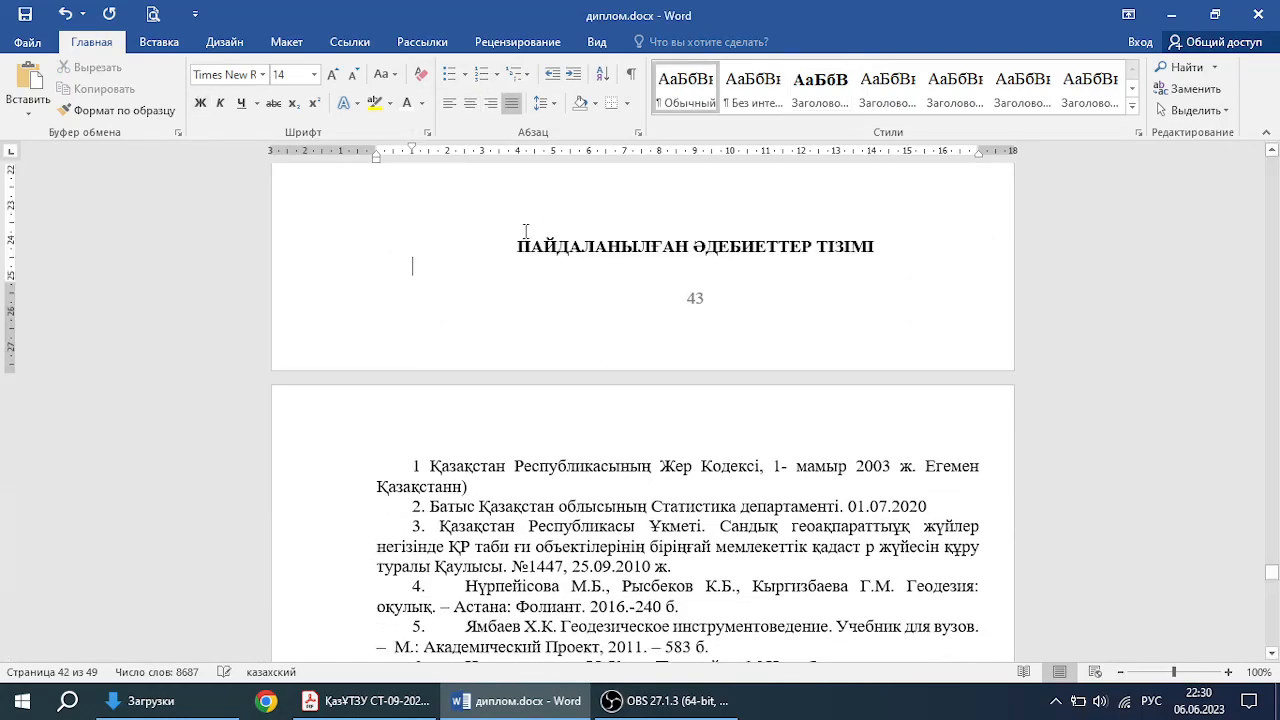
# Step: Insert a page break directly before the ПАЙДАЛАНЫЛҒАН ӘДЕБИЕТТЕР ТІЗІМІ heading so the reference list starts on a new page
pyautogui.click(511, 240)
pyautogui.click(226, 44)
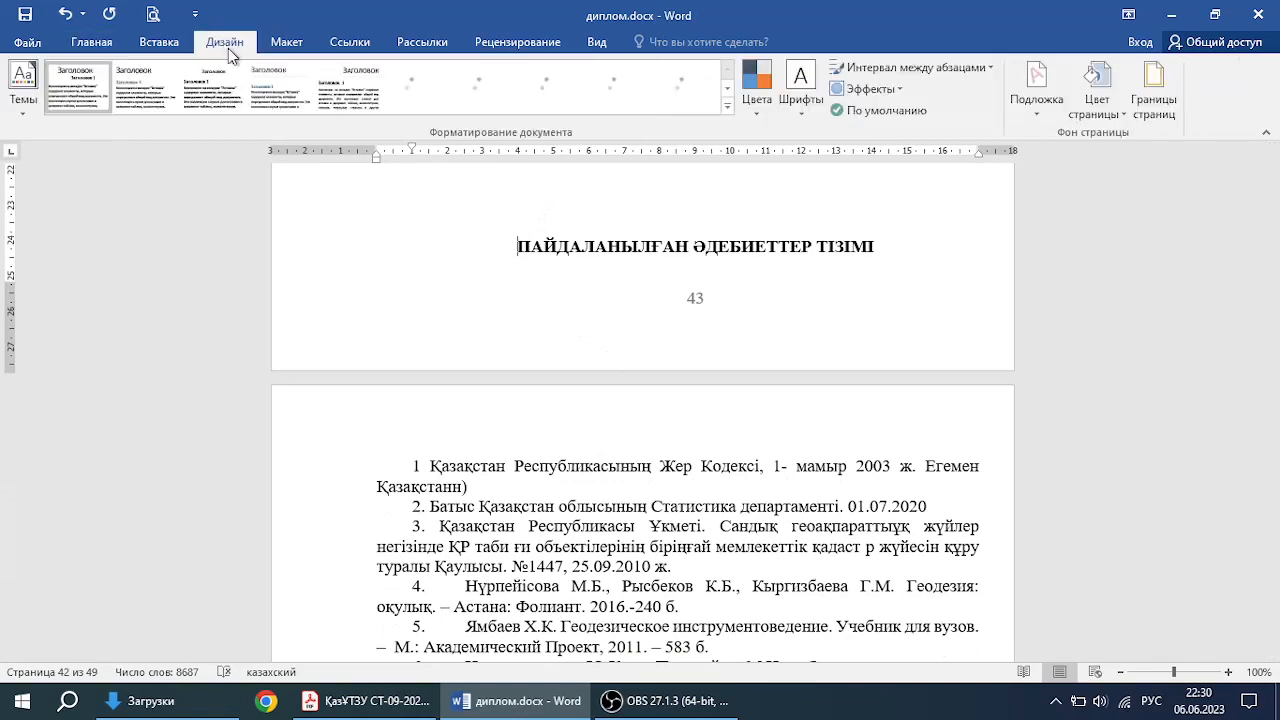
pyautogui.click(289, 42)
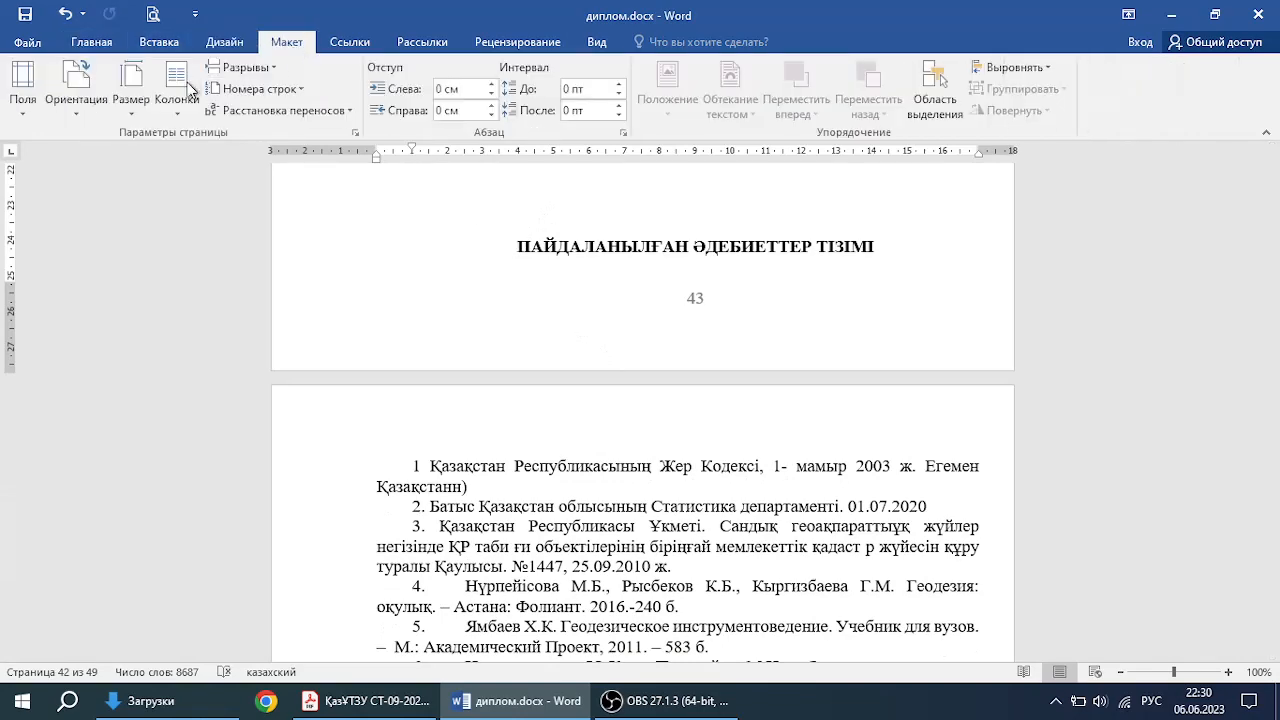
pyautogui.click(240, 70)
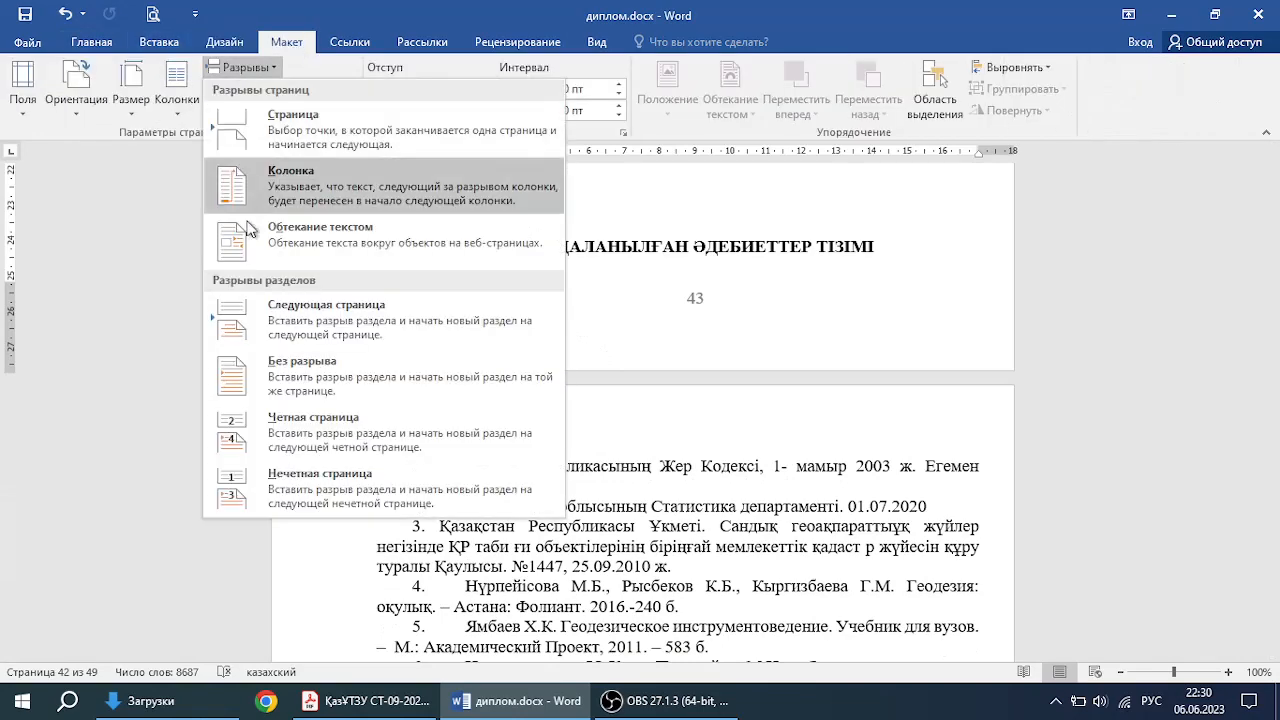
pyautogui.click(318, 155)
pyautogui.scroll(-5, 552, 400)
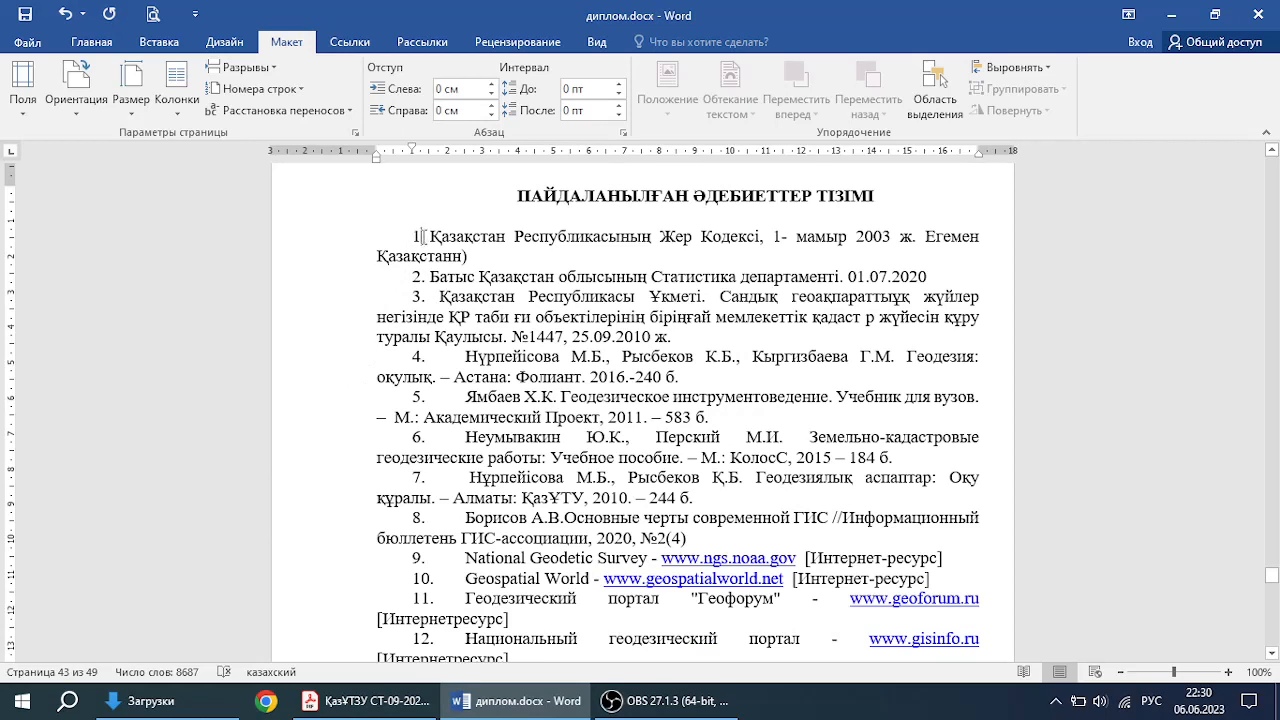
# Step: Delete the full stop after the number of the second reference, matching the numbering style of the first one
pyautogui.click(416, 238)
pyautogui.click(424, 237)
pyautogui.moveTo(431, 237); pyautogui.dragTo(466, 257)
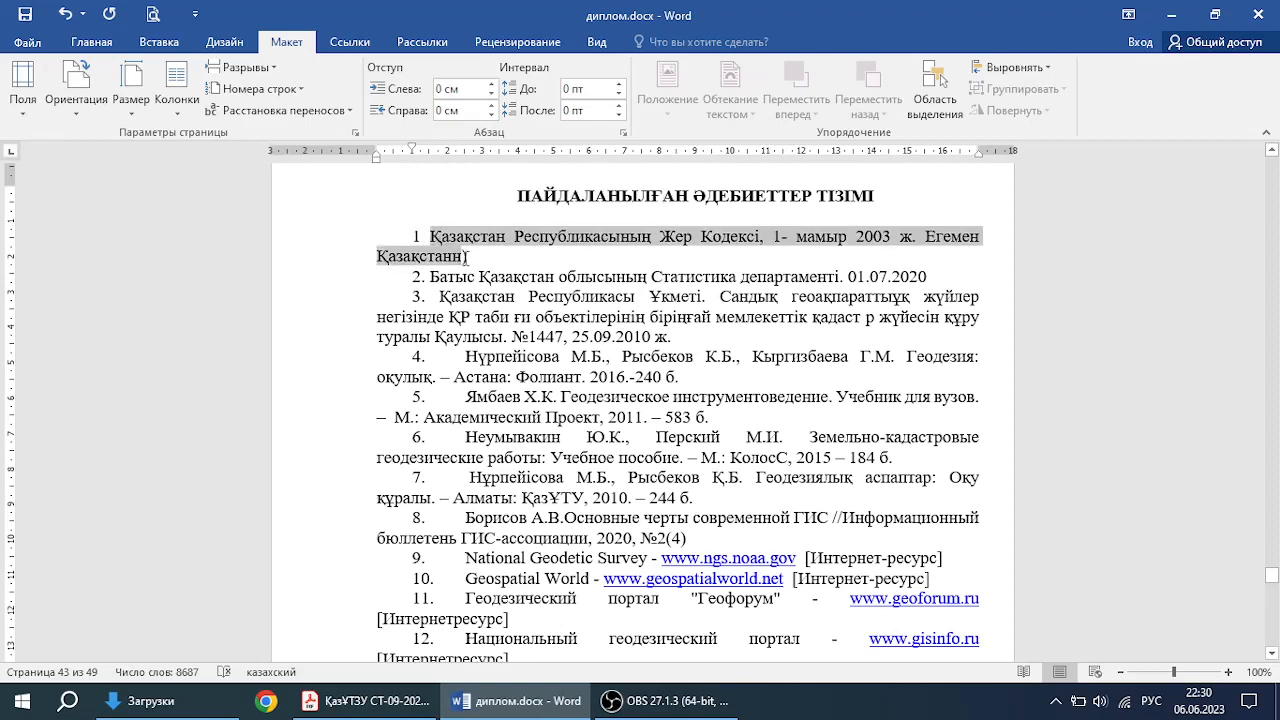
pyautogui.click(466, 257)
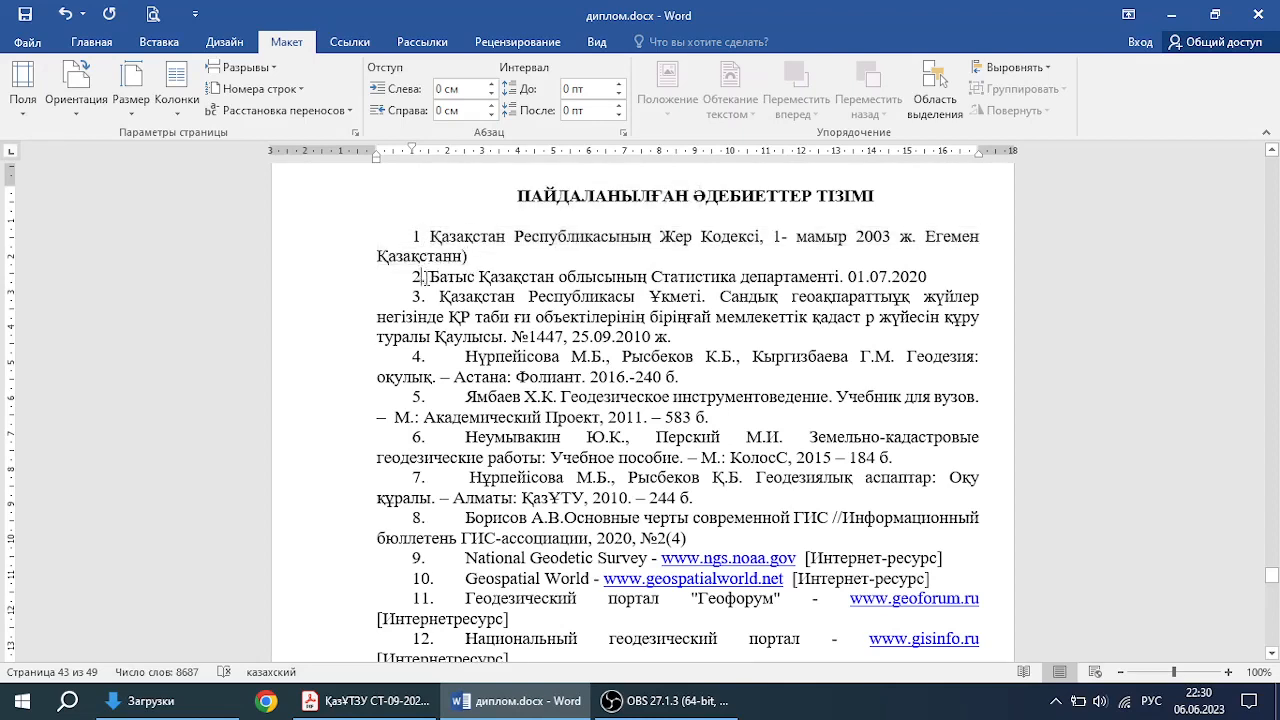
pyautogui.click(431, 286)
pyautogui.press('BackSpace')
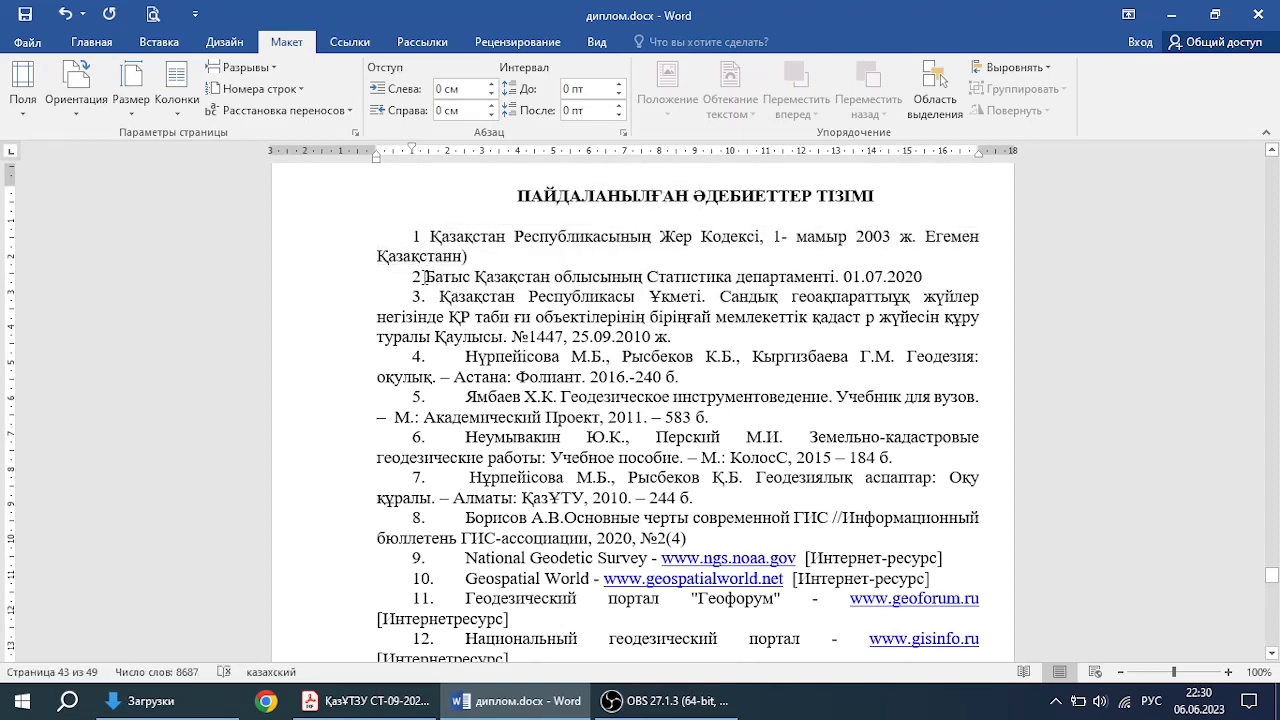
pyautogui.scroll(-5, 421, 383)
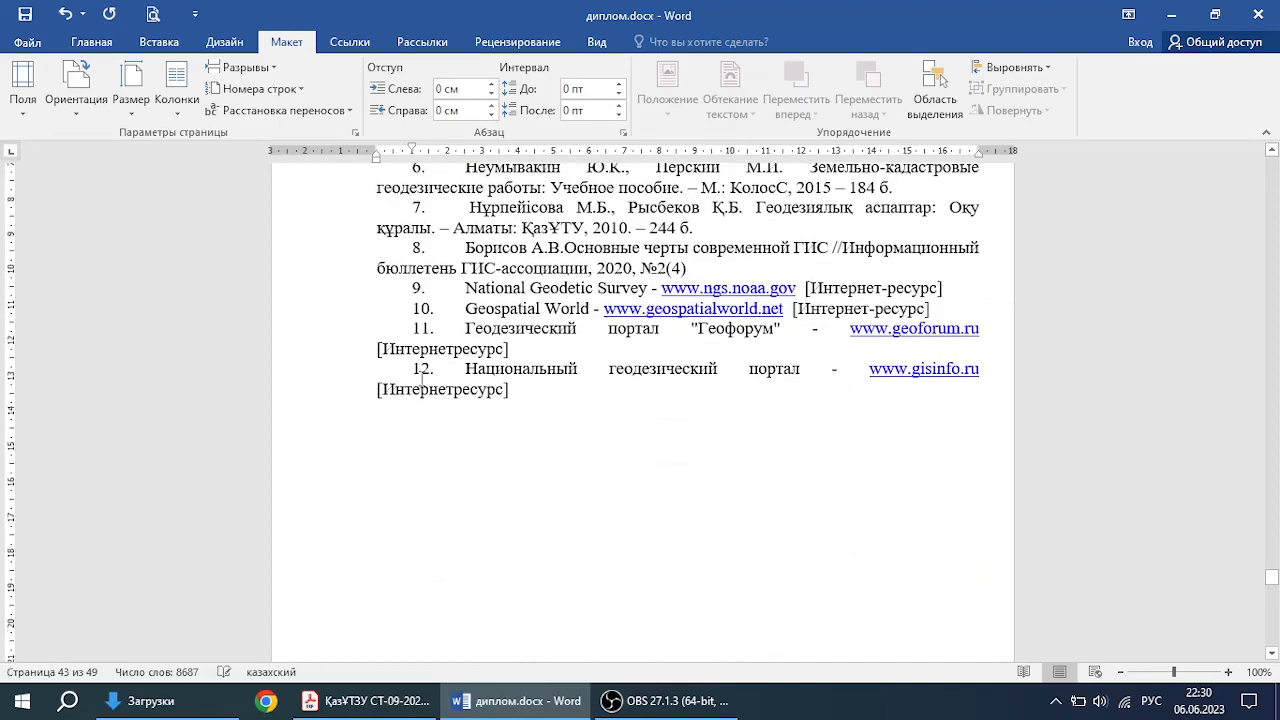
pyautogui.scroll(5, 433, 518)
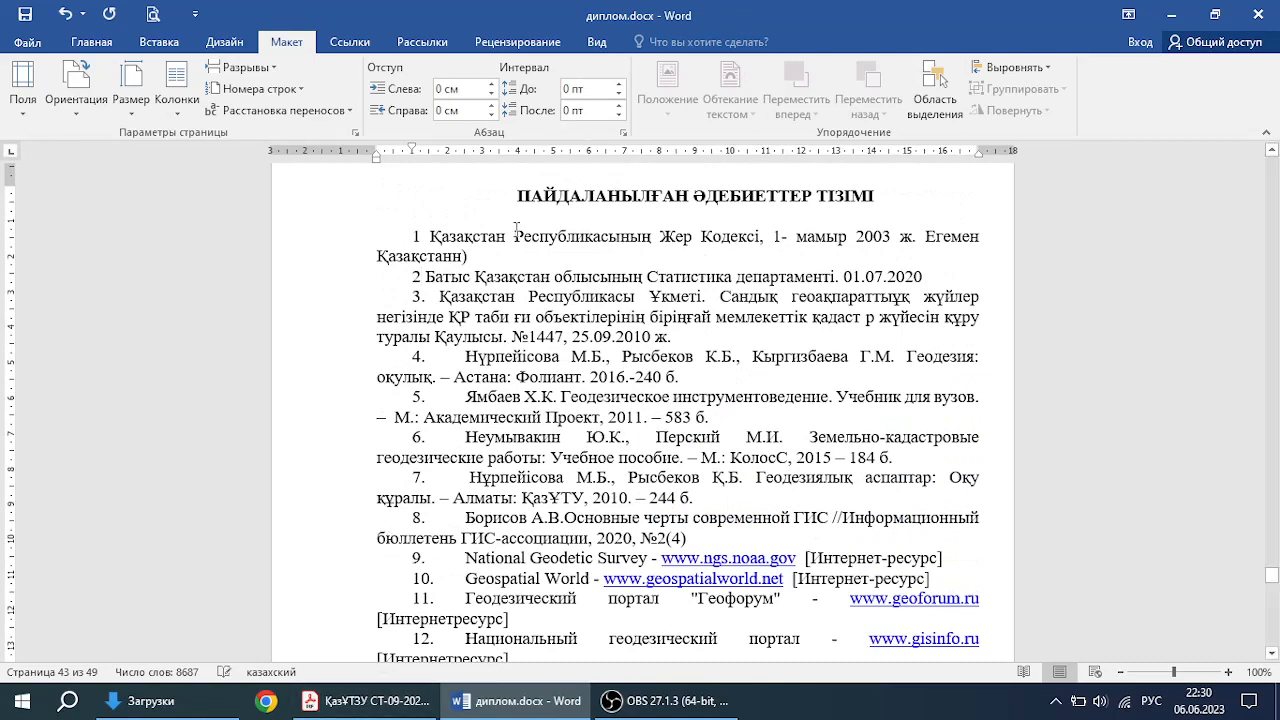
# Step: Switch to the requirements PDF in Acrobat Reader and find the sample reference list in its appendix, enlarged to page width
pyautogui.click(365, 701)
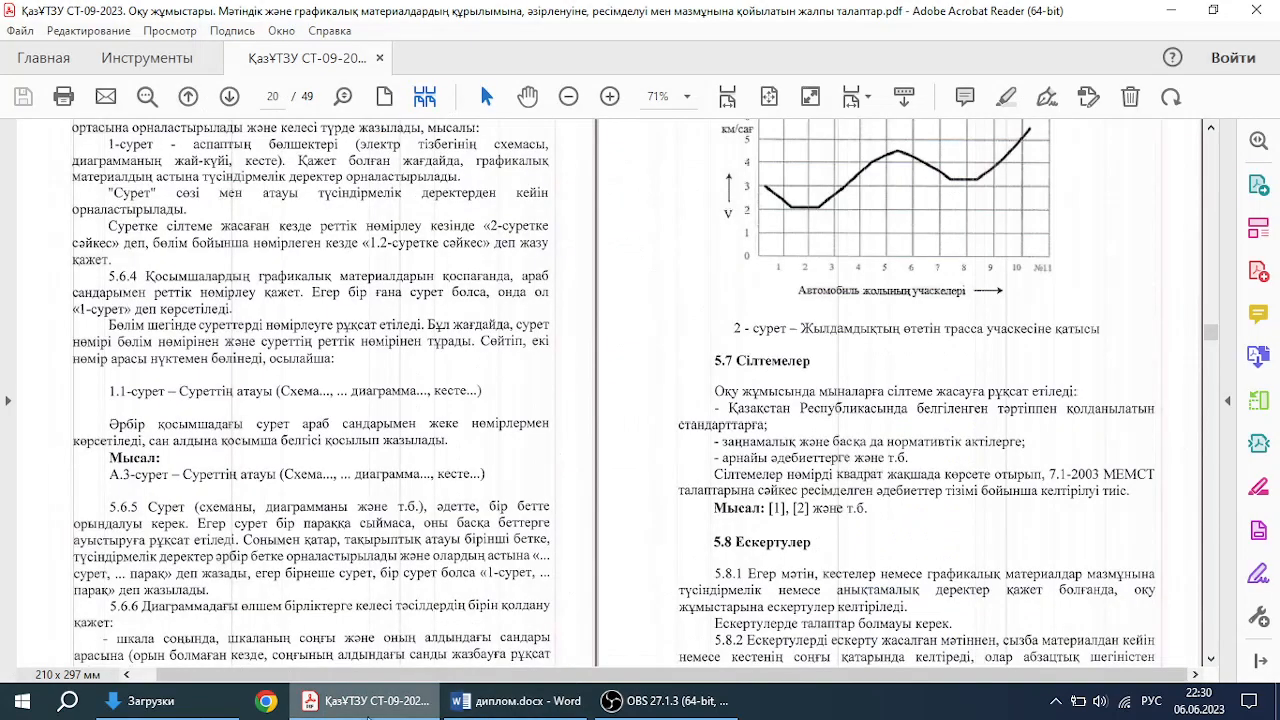
pyautogui.moveTo(1210, 332); pyautogui.dragTo(1192, 608)
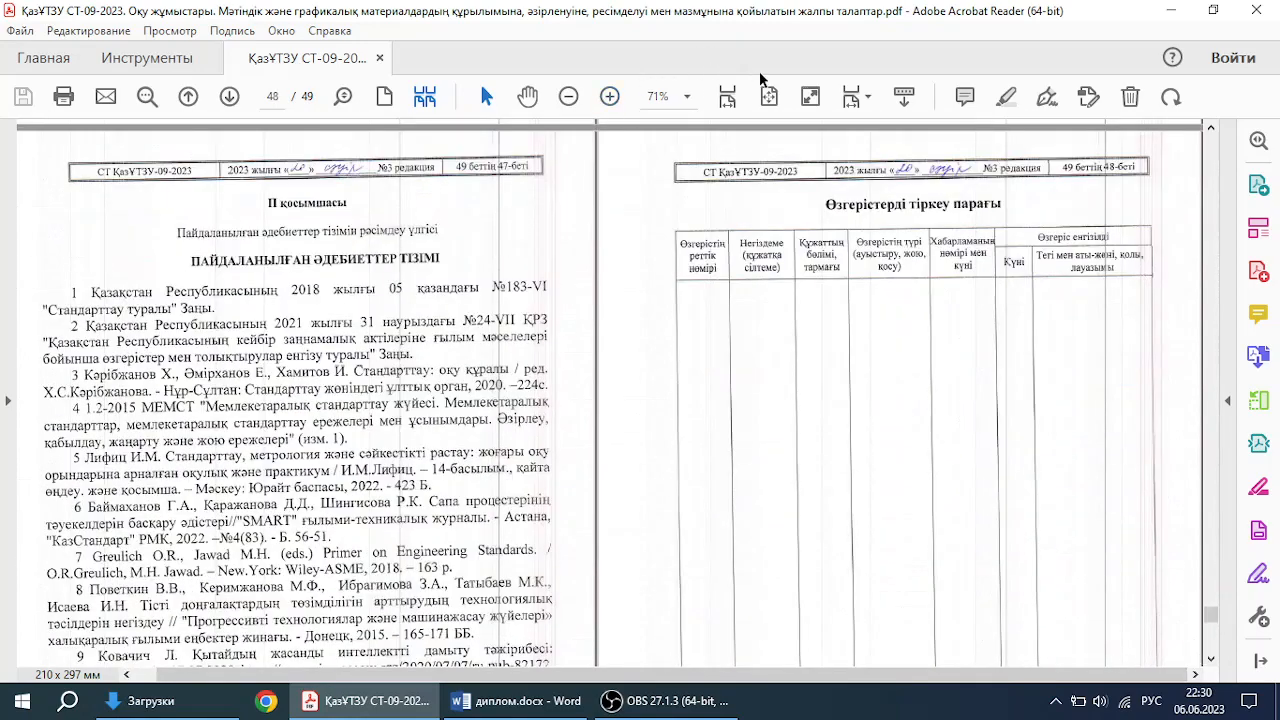
pyautogui.click(769, 96)
pyautogui.scroll(3, 679, 293)
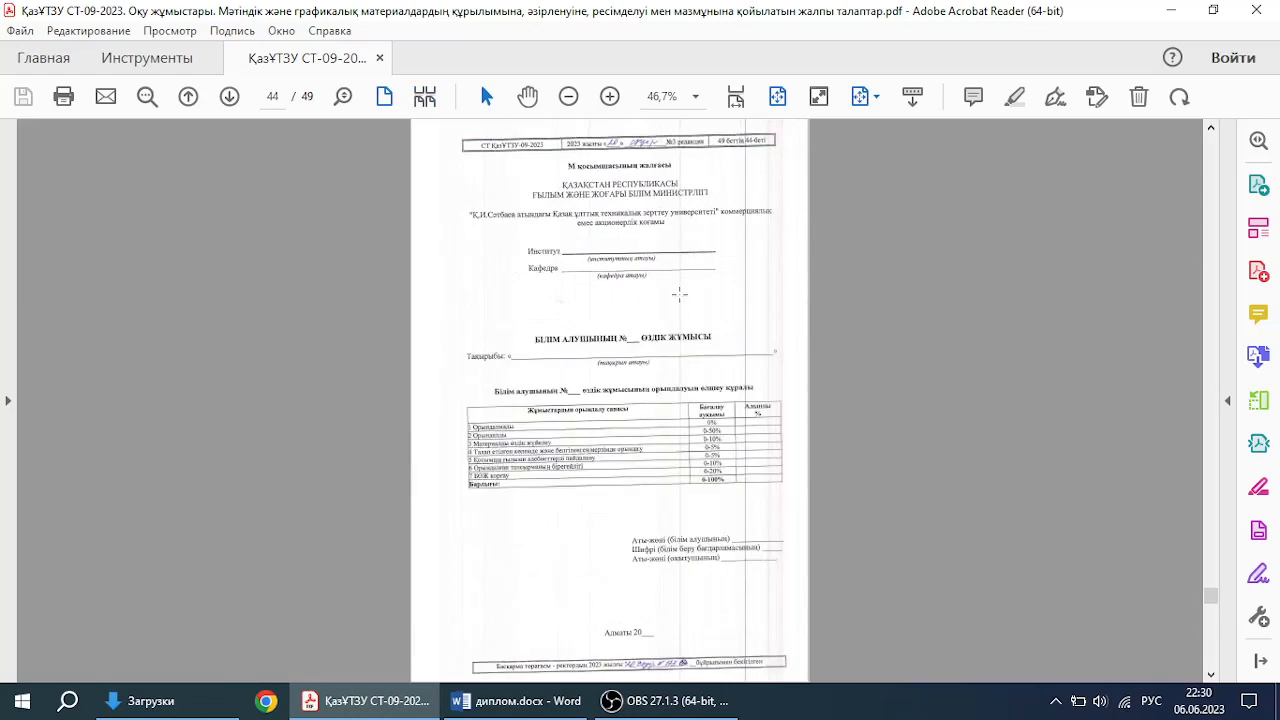
pyautogui.scroll(-1, 700, 250)
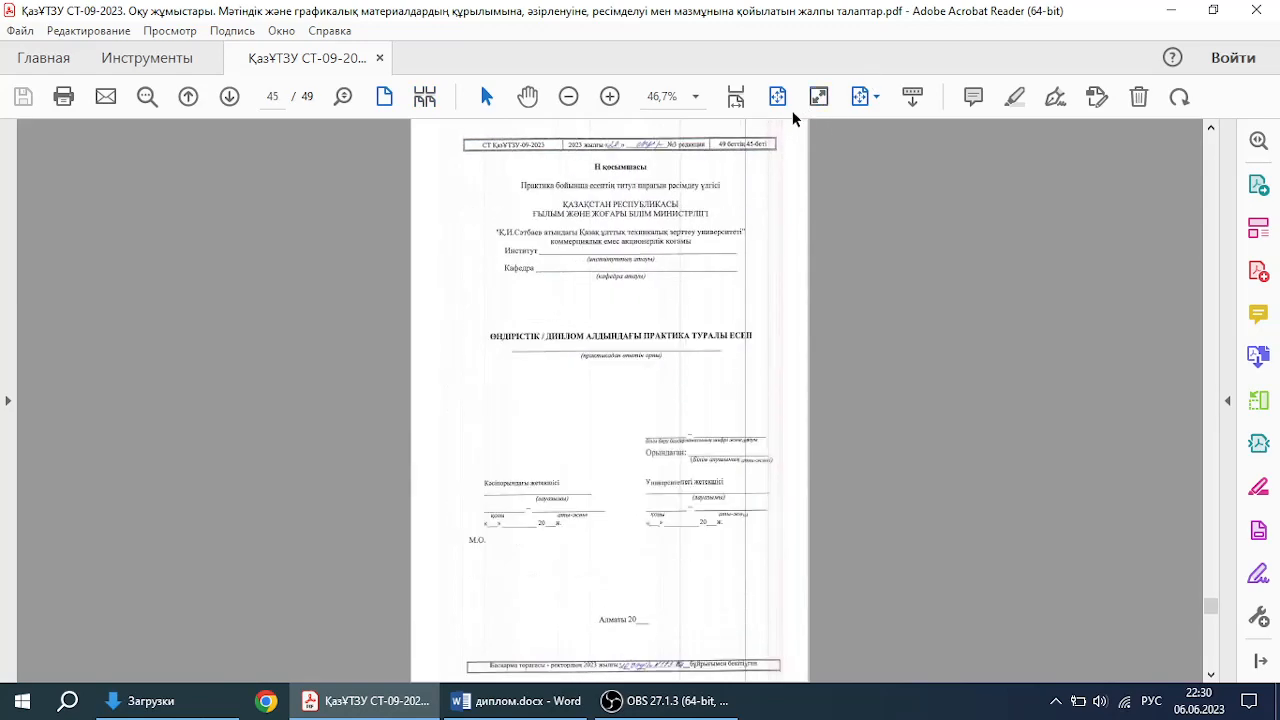
pyautogui.click(743, 94)
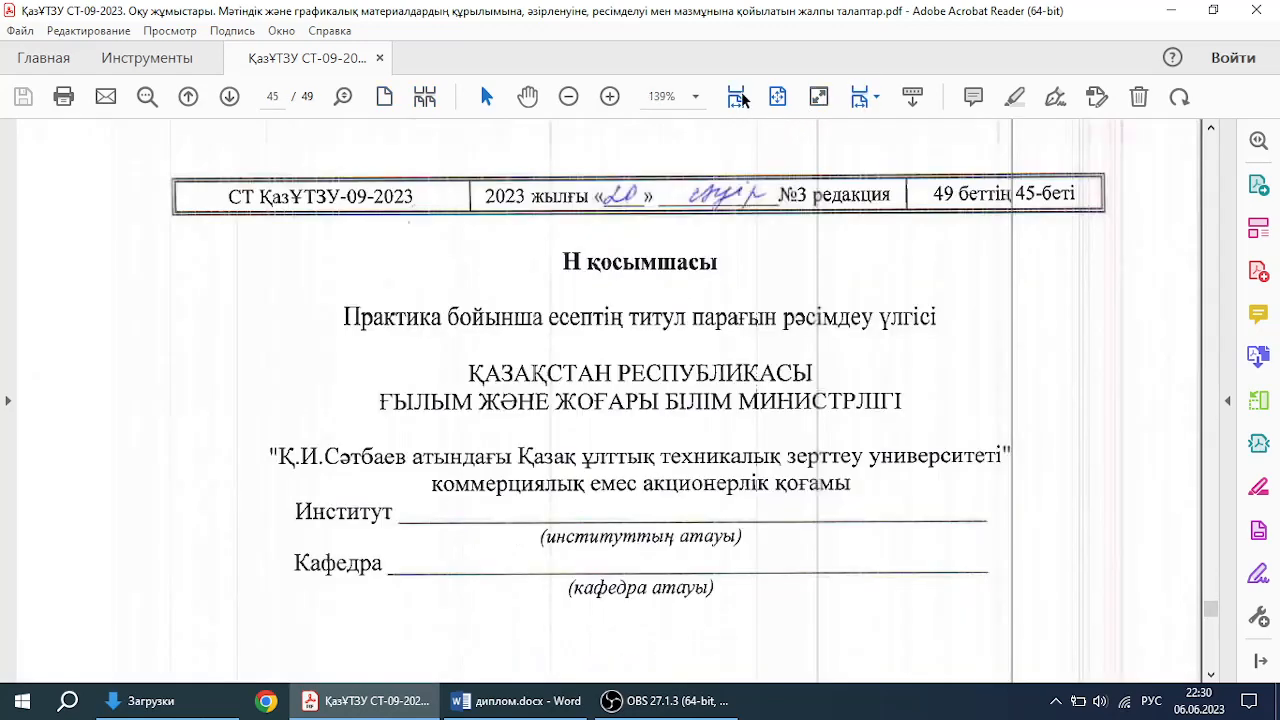
pyautogui.scroll(-3, 727, 217)
pyautogui.scroll(-5, 727, 217)
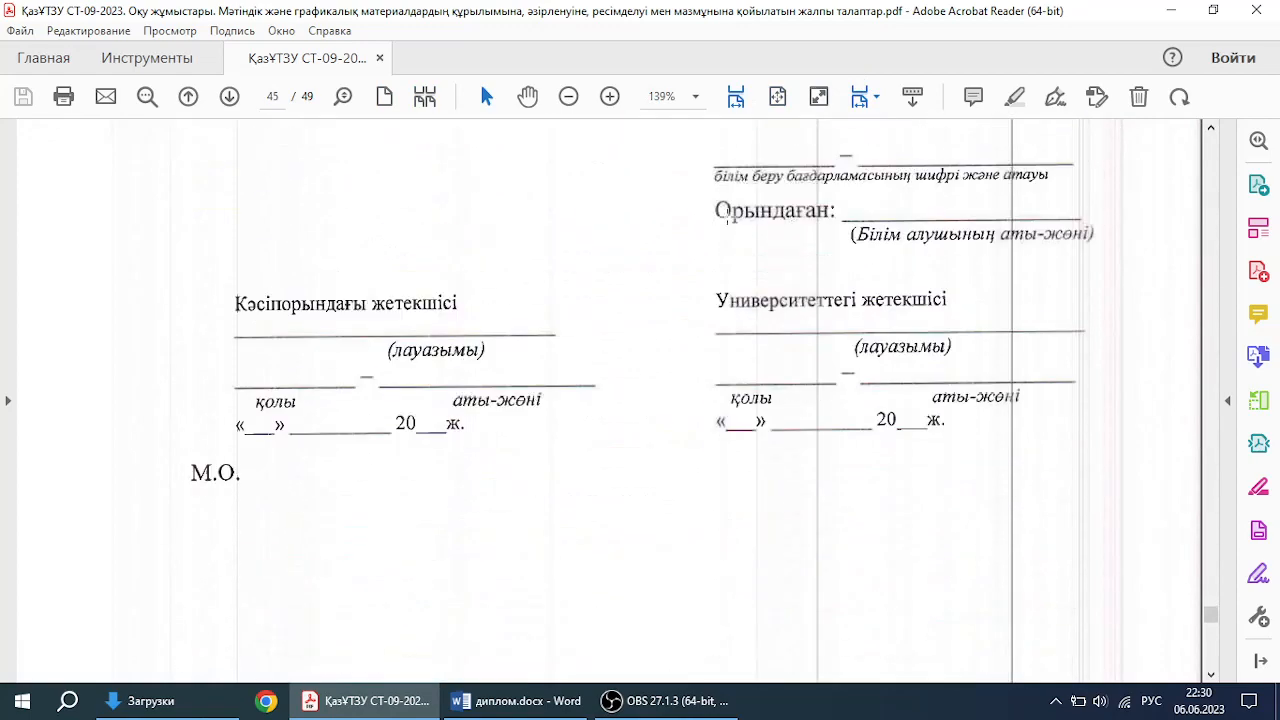
pyautogui.scroll(-10, 727, 216)
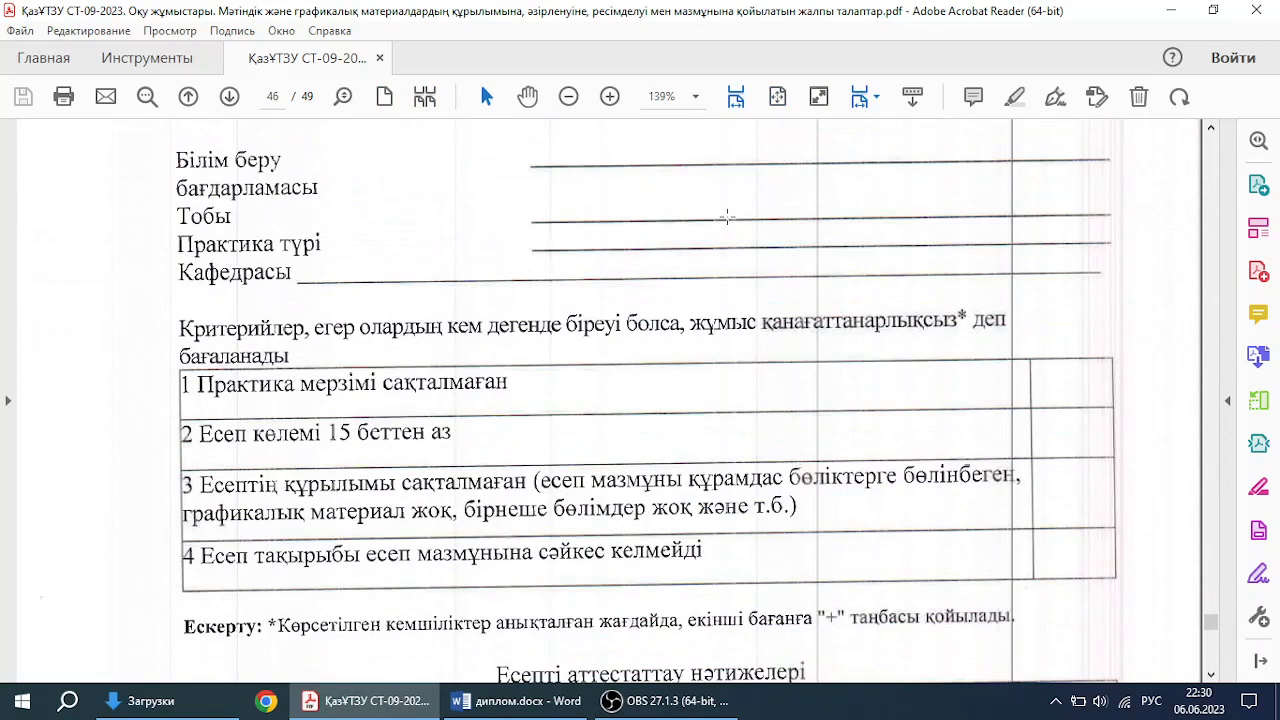
pyautogui.scroll(-3, 727, 217)
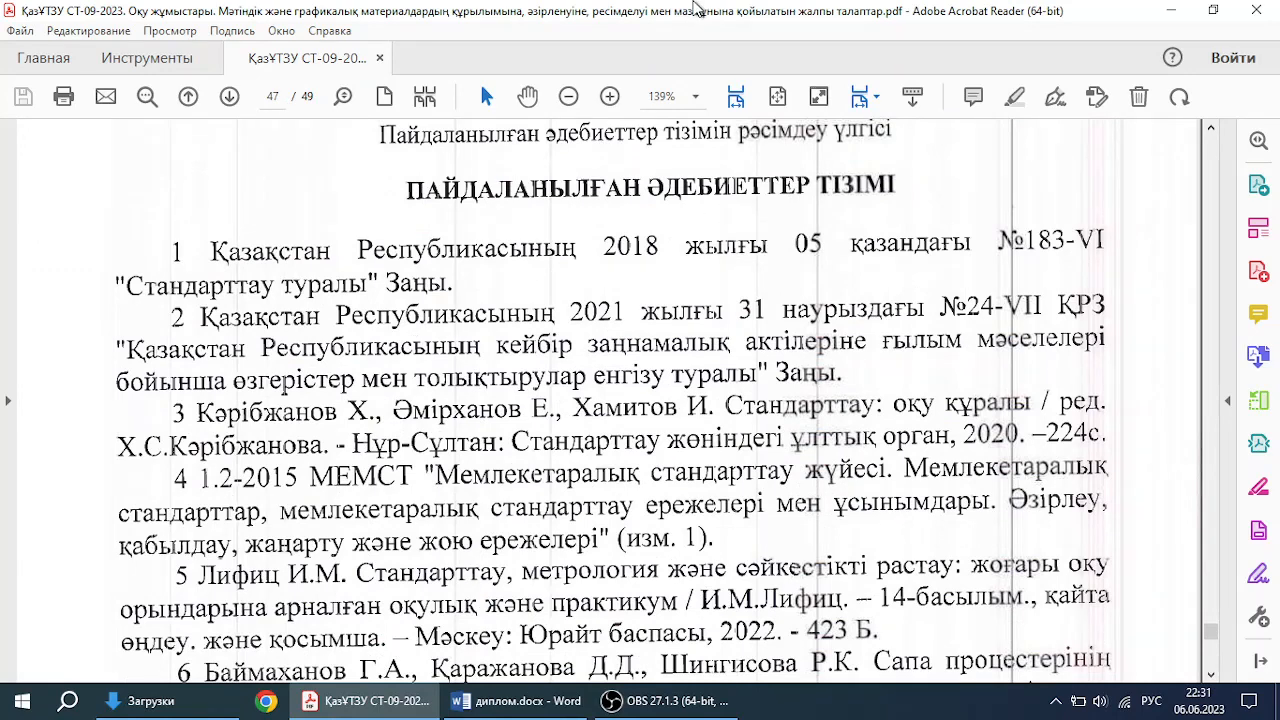
# Step: Examine how the first sample reference, a law, is written, including its number, date and title
pyautogui.moveTo(205, 253); pyautogui.dragTo(428, 283)
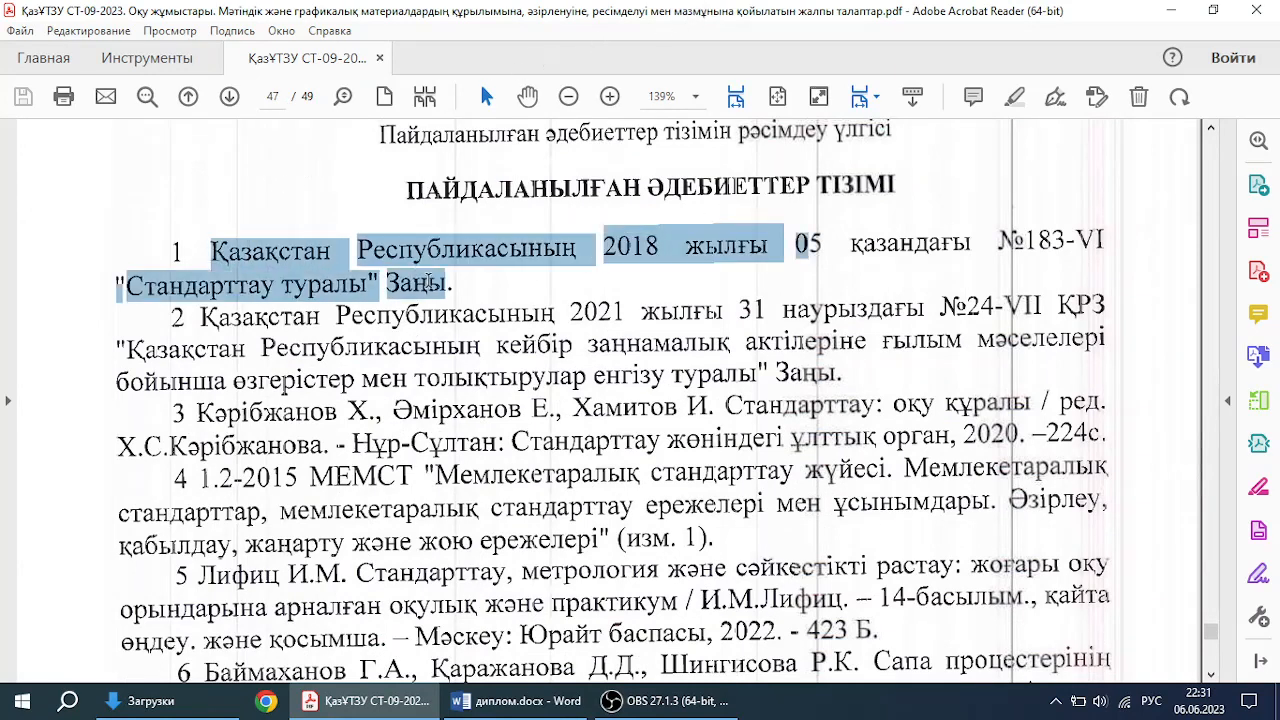
pyautogui.click(428, 283)
pyautogui.moveTo(189, 258); pyautogui.dragTo(464, 275)
pyautogui.click(464, 275)
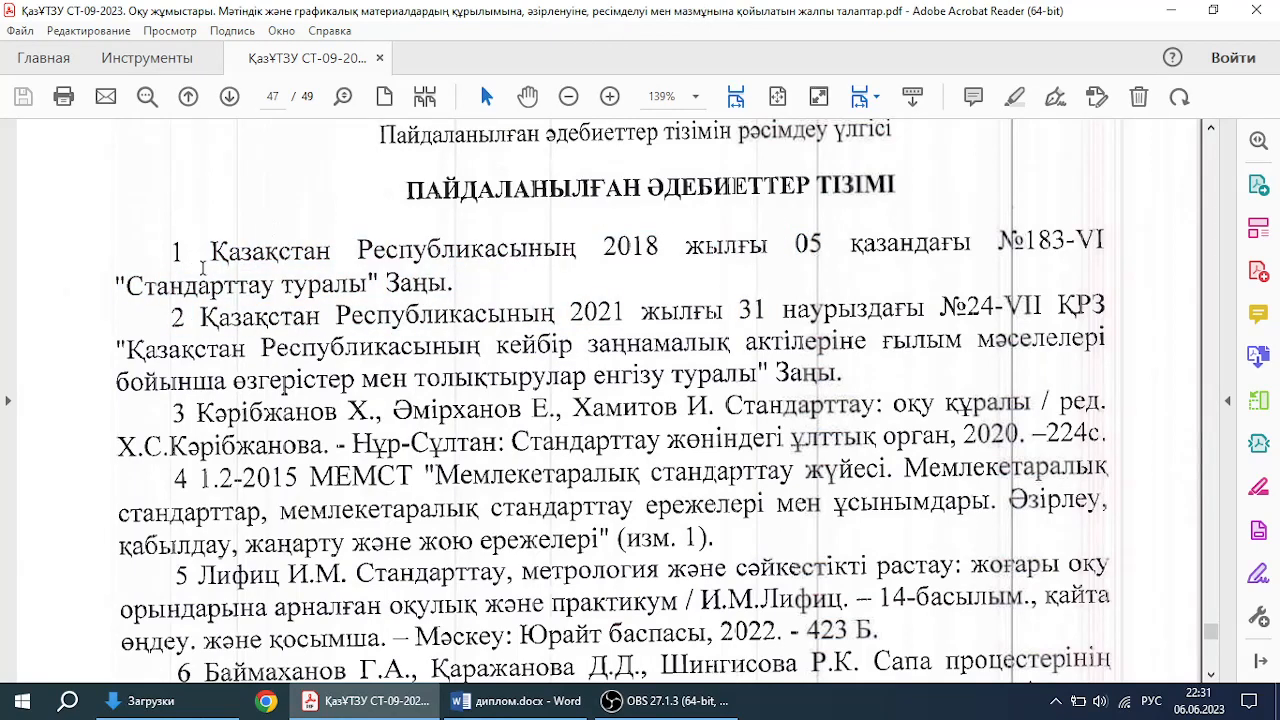
pyautogui.moveTo(603, 245)
pyautogui.mouseDown()
pyautogui.moveTo(765, 312)
pyautogui.moveTo(772, 248)
pyautogui.moveTo(916, 228)
pyautogui.moveTo(969, 239)
pyautogui.moveTo(962, 249)
pyautogui.mouseUp()
pyautogui.click(750, 287)
# Step: Examine the layout of the second sample reference to a law and the third one to a textbook with several authors
pyautogui.moveTo(200, 317); pyautogui.dragTo(830, 375)
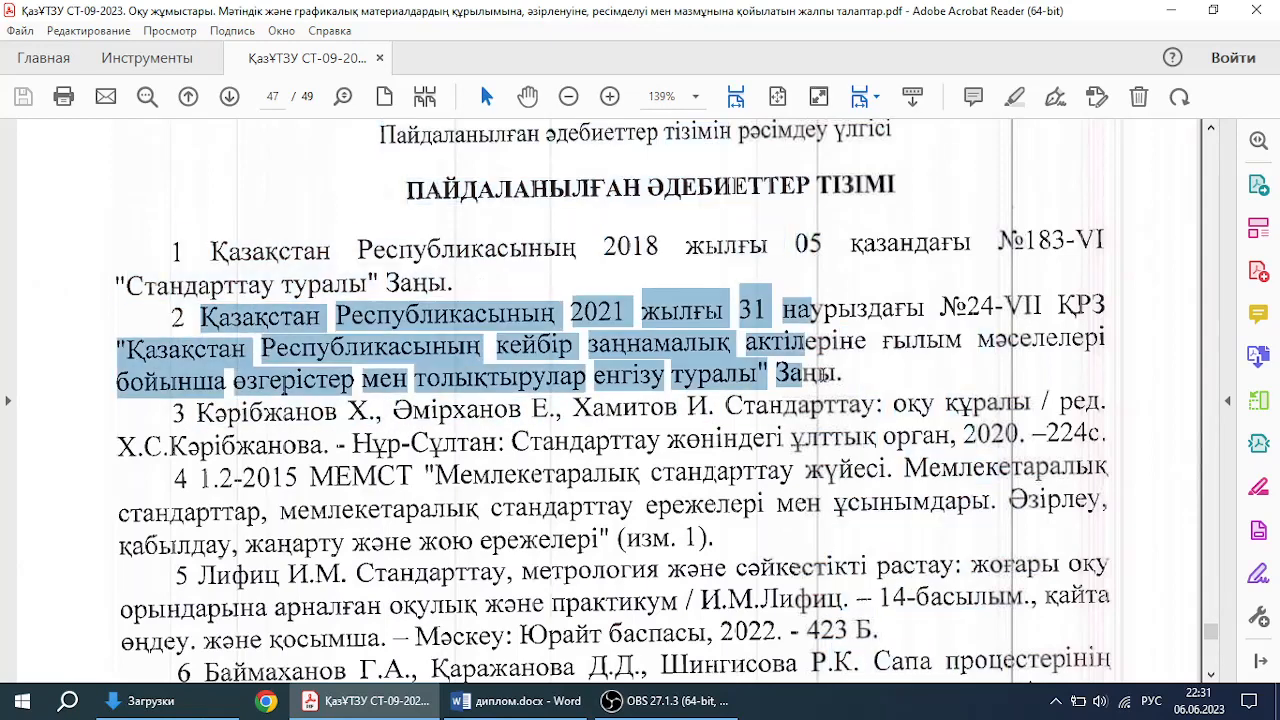
pyautogui.click(682, 324)
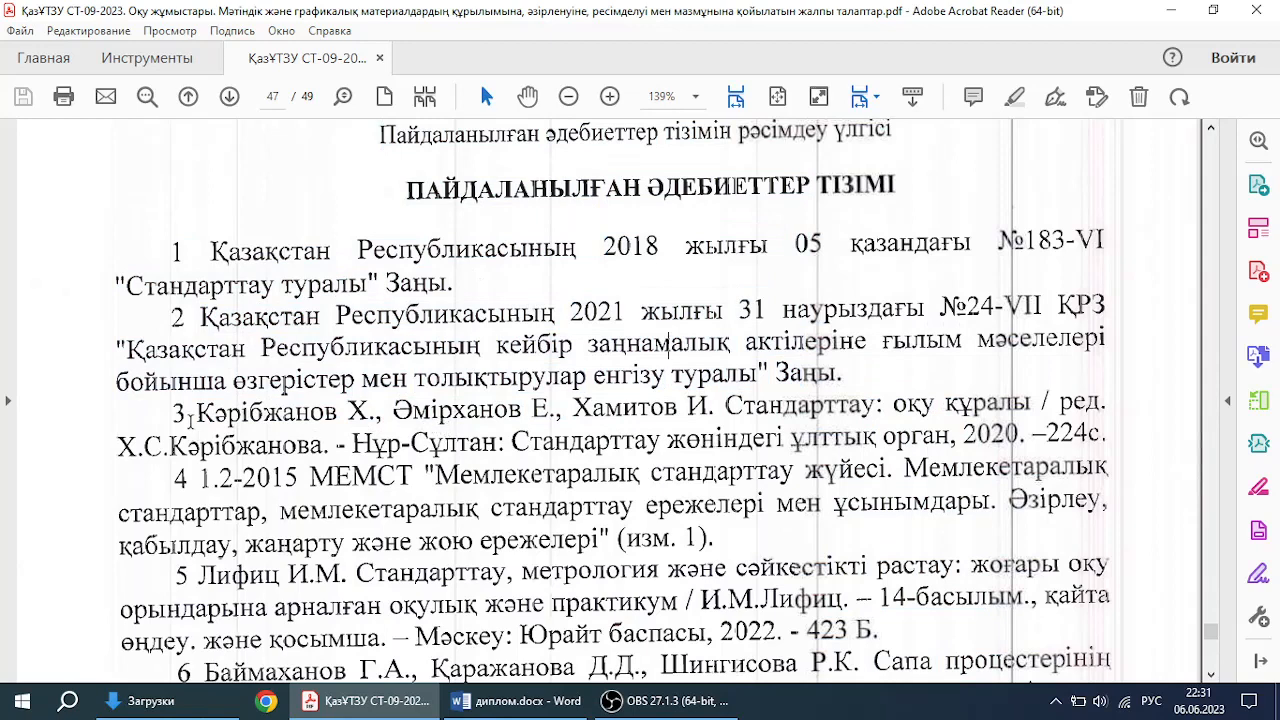
pyautogui.moveTo(190, 421); pyautogui.dragTo(367, 440)
pyautogui.click(367, 441)
pyautogui.moveTo(198, 413); pyautogui.dragTo(863, 390)
pyautogui.click(704, 424)
pyautogui.click(865, 408)
# Step: Return to Word and check the thesis's reference list against the sample, looking closely at the second and third entries
pyautogui.click(515, 701)
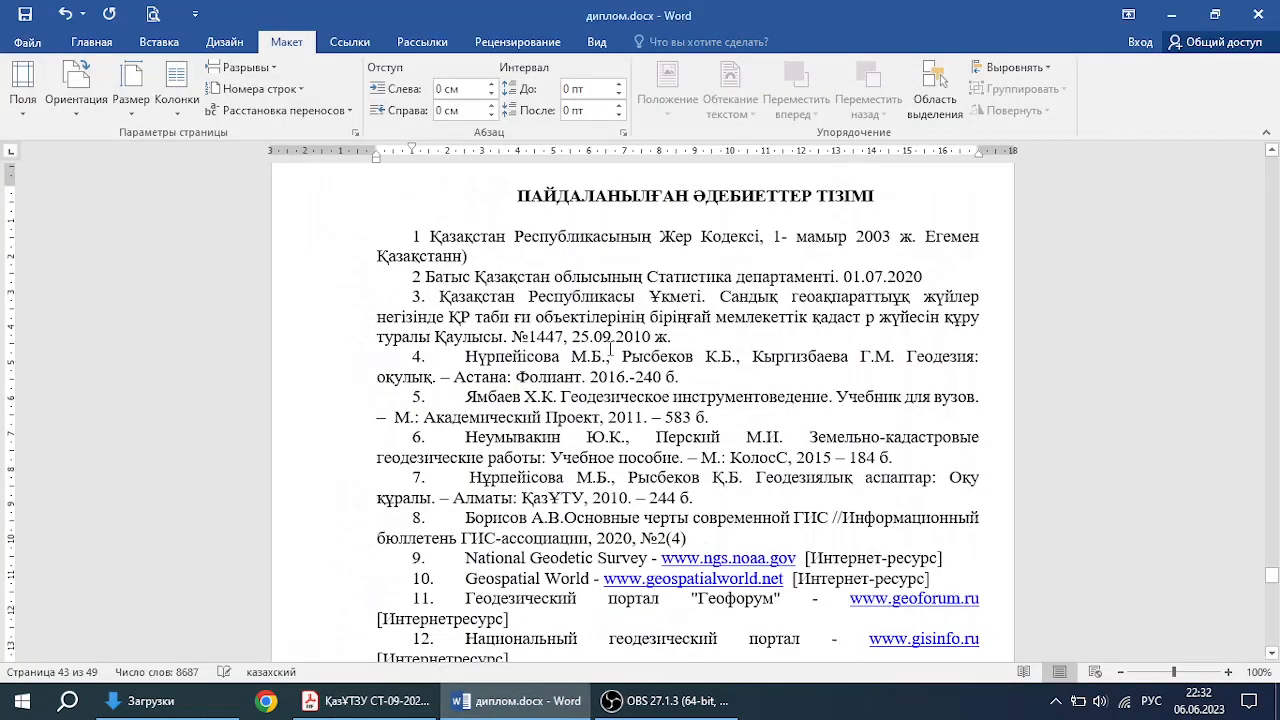
pyautogui.scroll(-3, 509, 540)
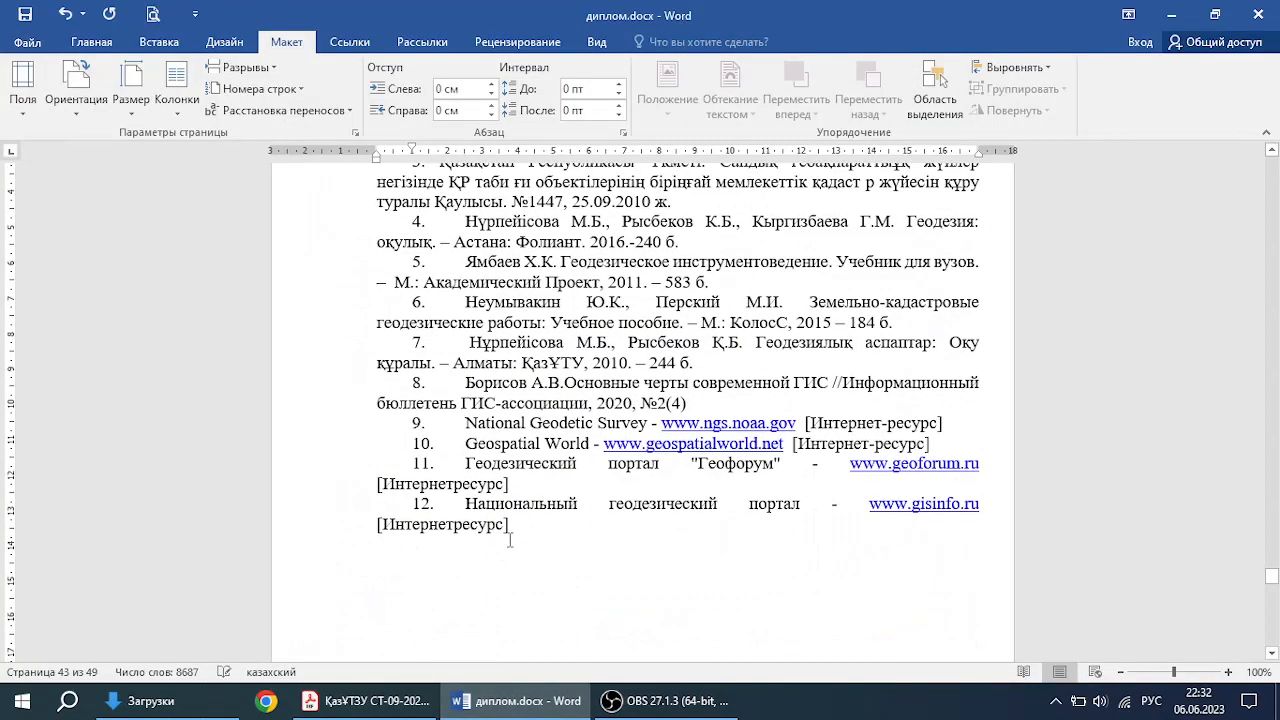
pyautogui.scroll(1, 520, 530)
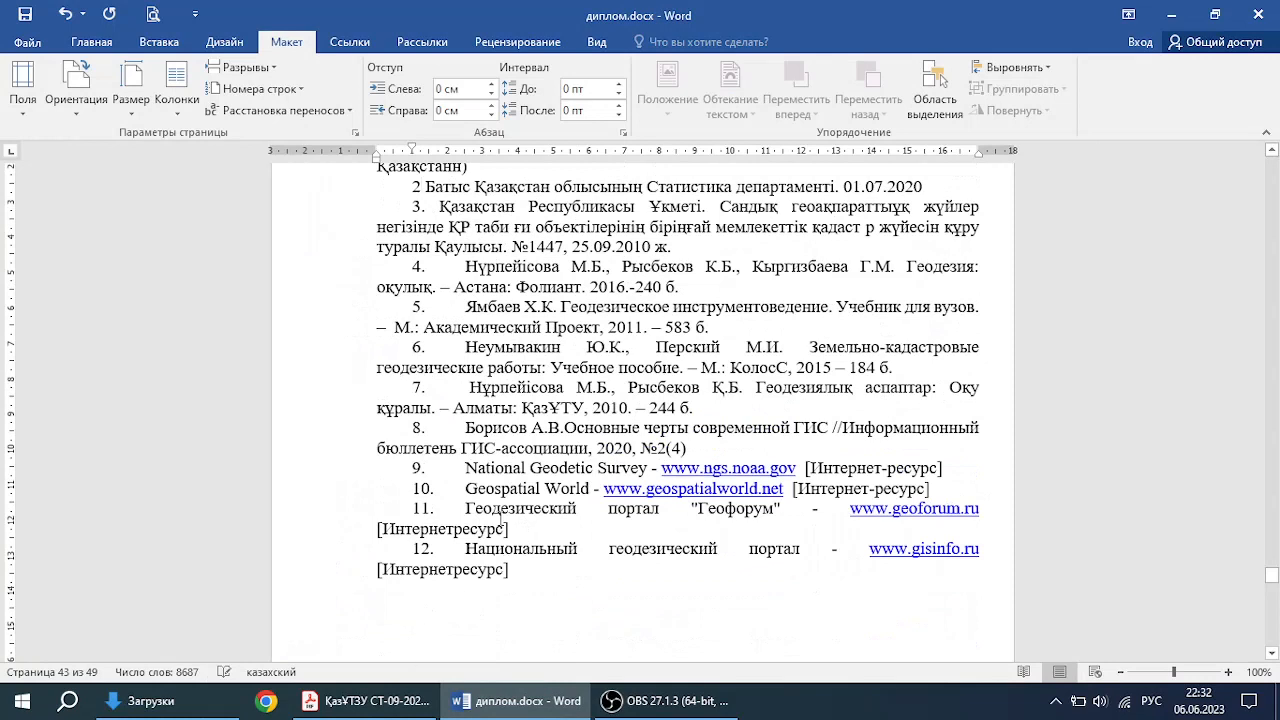
pyautogui.scroll(1, 626, 500)
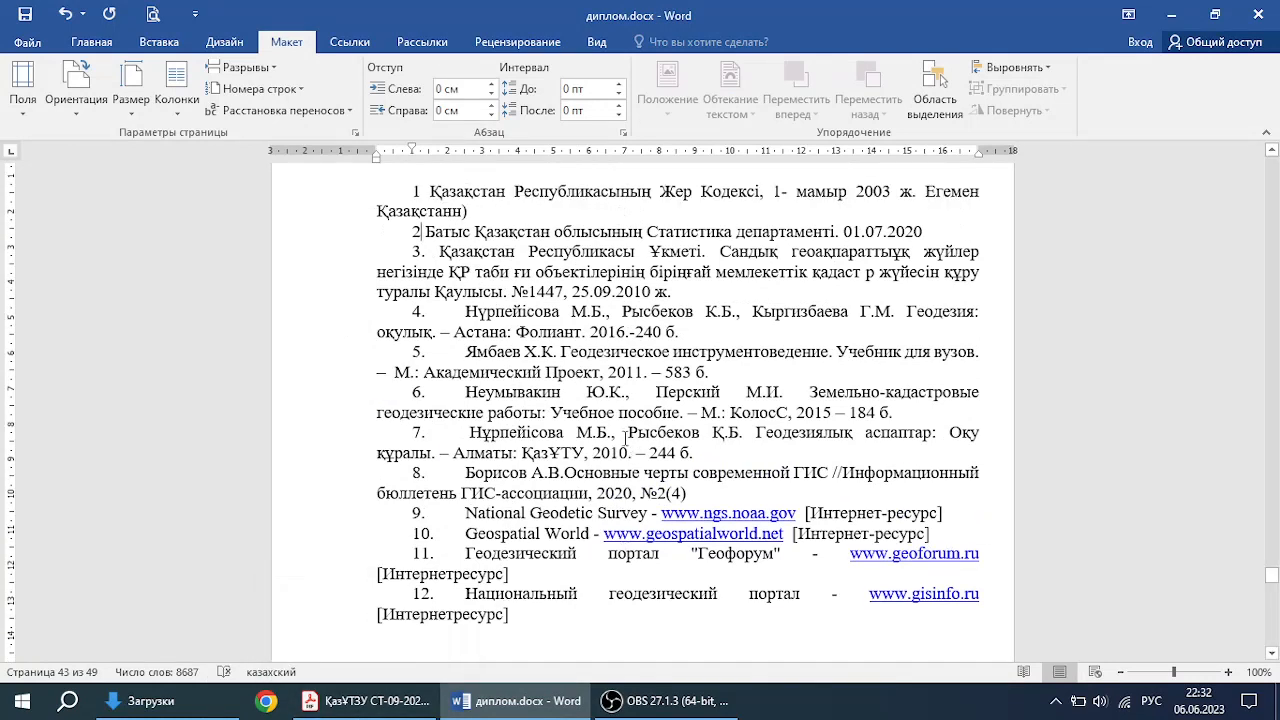
pyautogui.scroll(1, 540, 368)
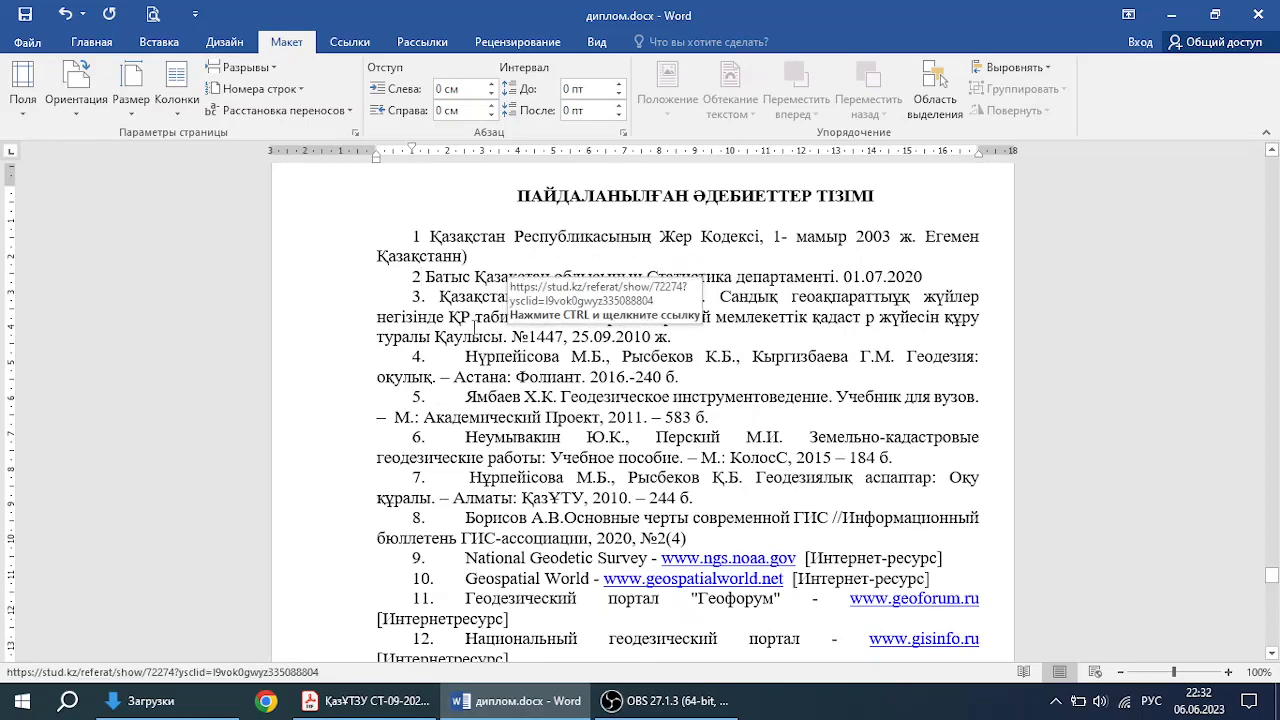
pyautogui.moveTo(690, 338); pyautogui.dragTo(441, 299)
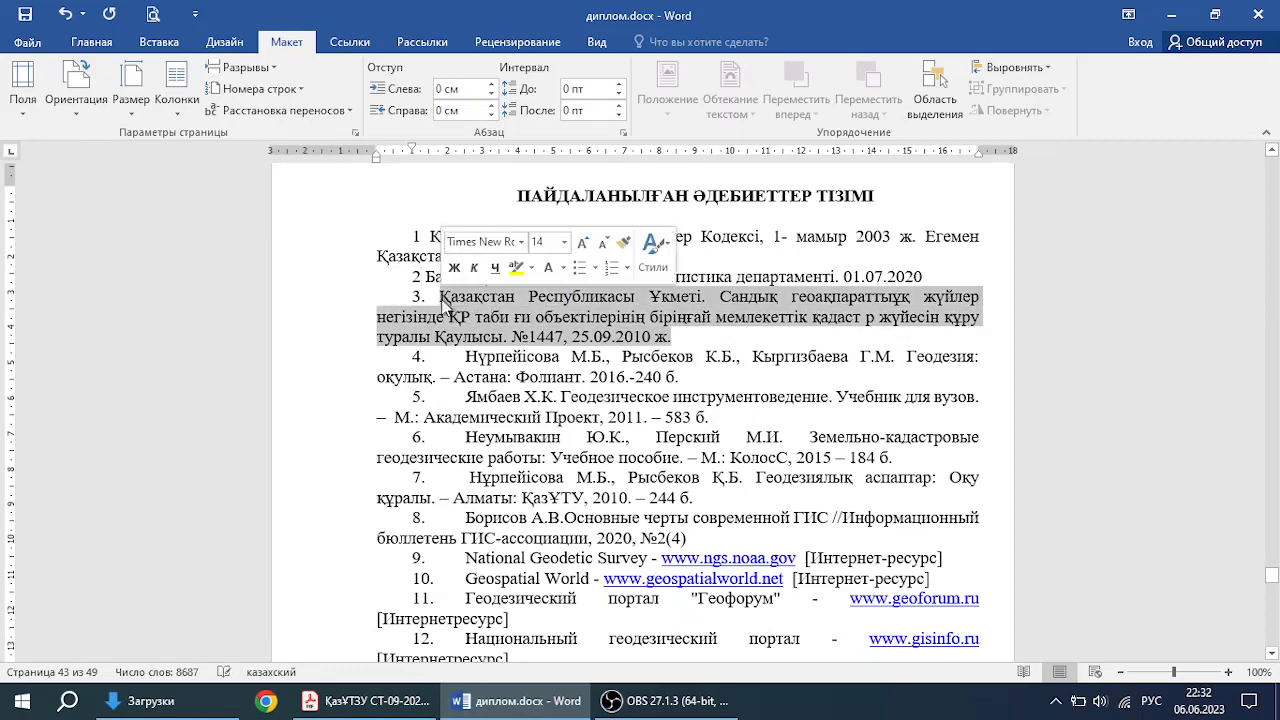
pyautogui.click(773, 281)
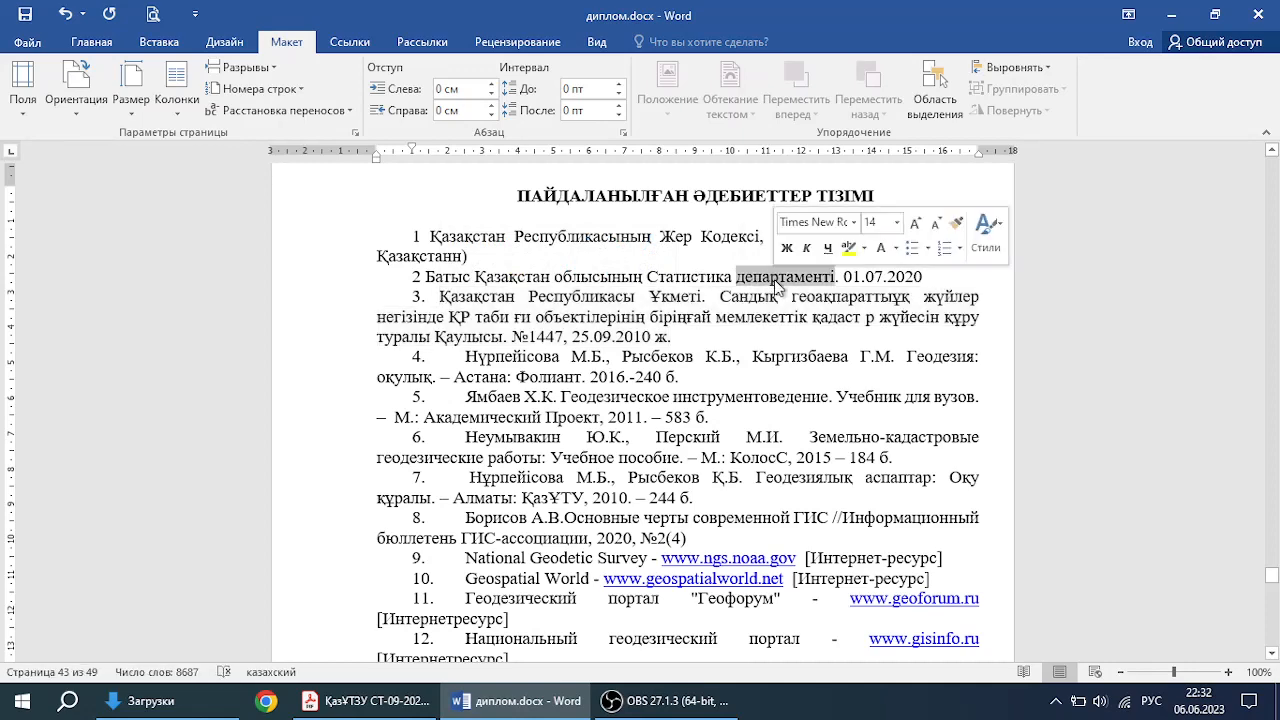
pyautogui.tripleClick(773, 281)
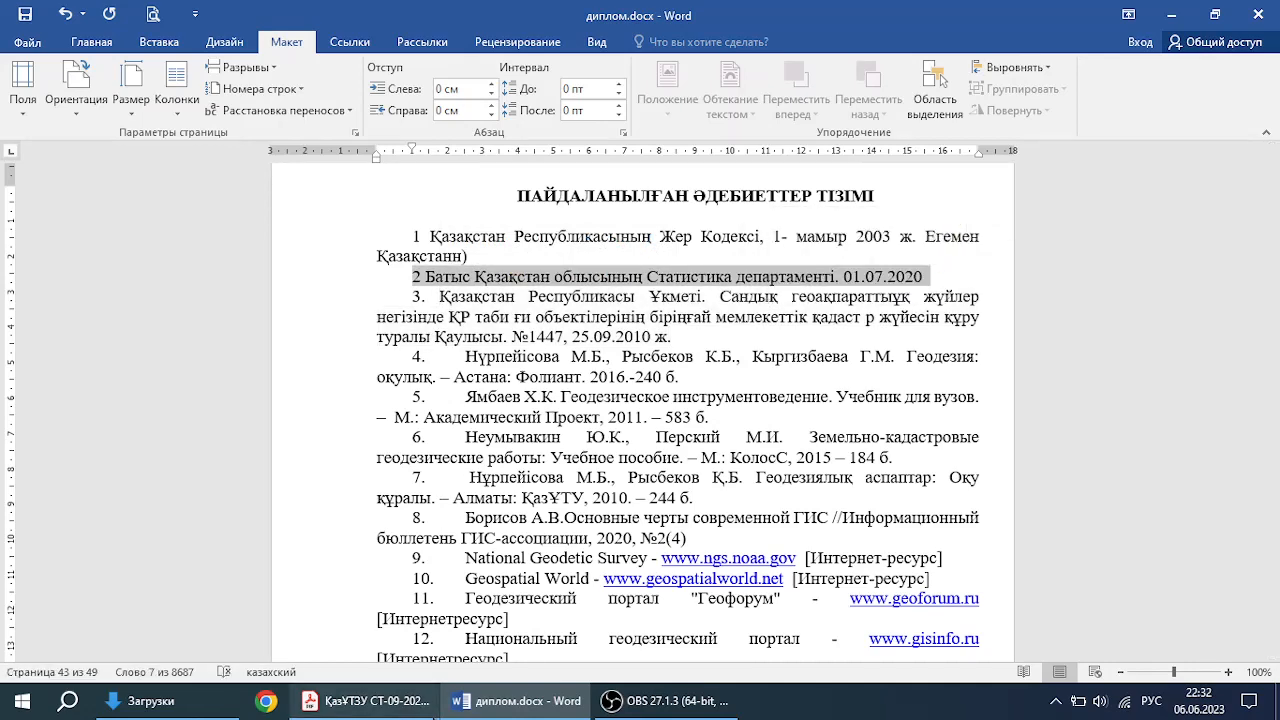
# Step: Switch to the requirements PDF and examine how sample references 4 to 8 are laid out
pyautogui.click(365, 701)
pyautogui.scroll(-1, 343, 470)
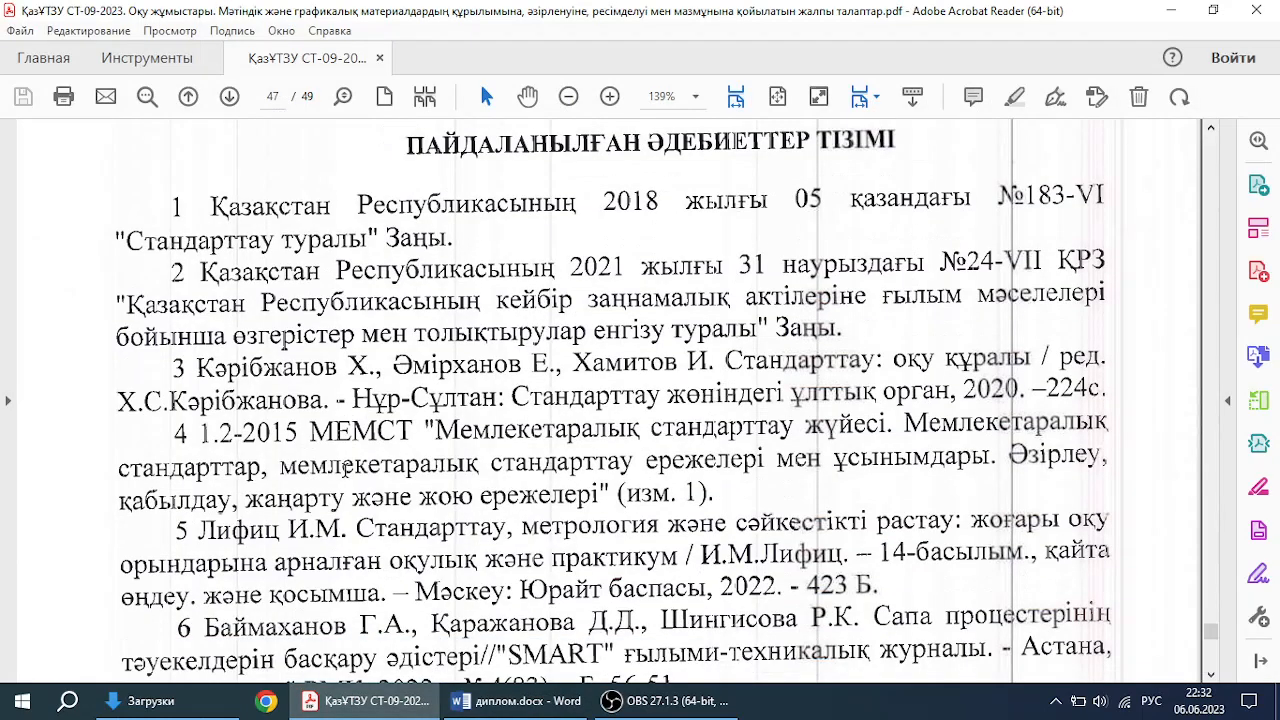
pyautogui.scroll(-1, 343, 468)
pyautogui.scroll(-1, 345, 470)
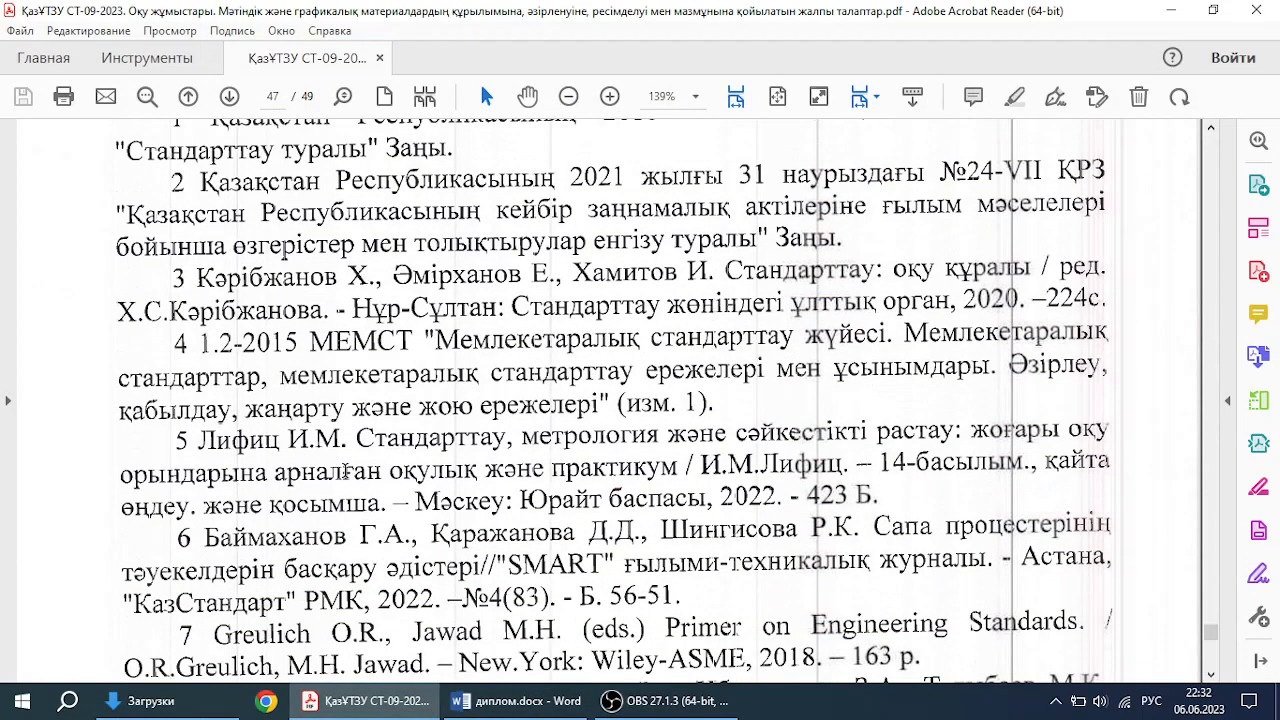
pyautogui.scroll(-3, 343, 470)
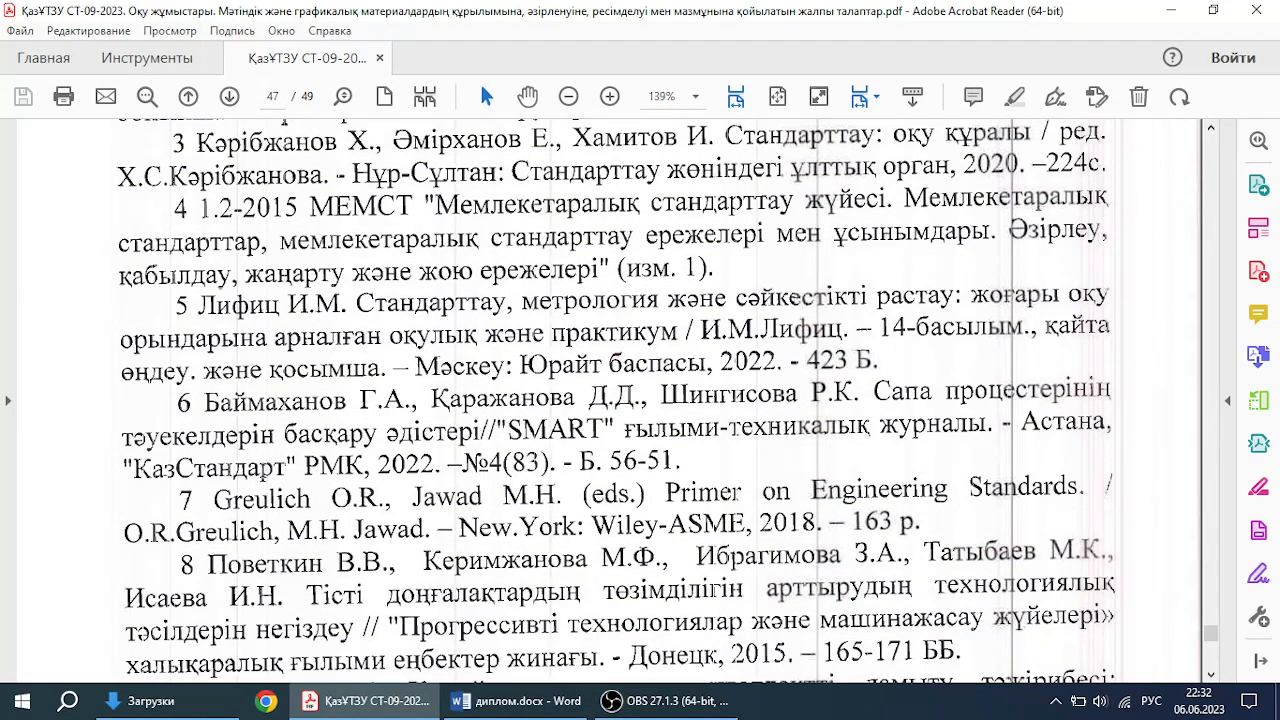
pyautogui.scroll(-2, 353, 469)
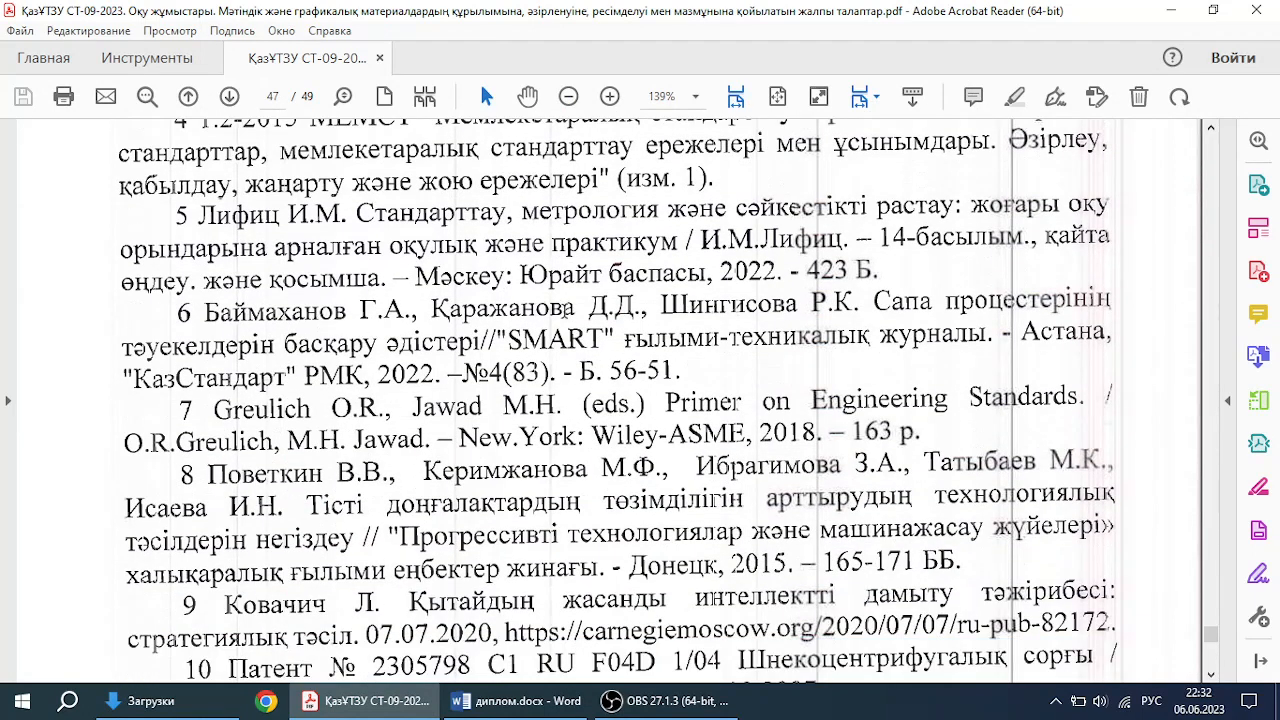
pyautogui.scroll(-1, 415, 450)
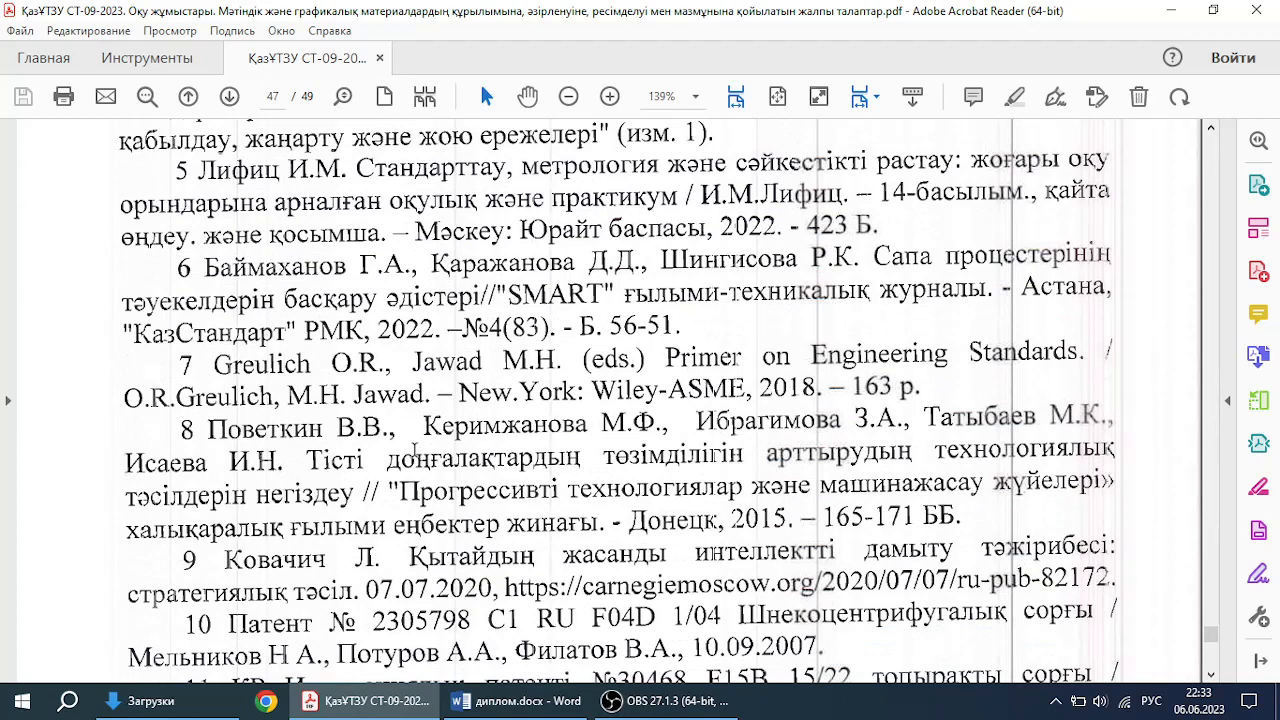
# Step: Examine how the ninth sample reference, an online source, and the patent references 10 and 11 are written
pyautogui.scroll(-1, 414, 450)
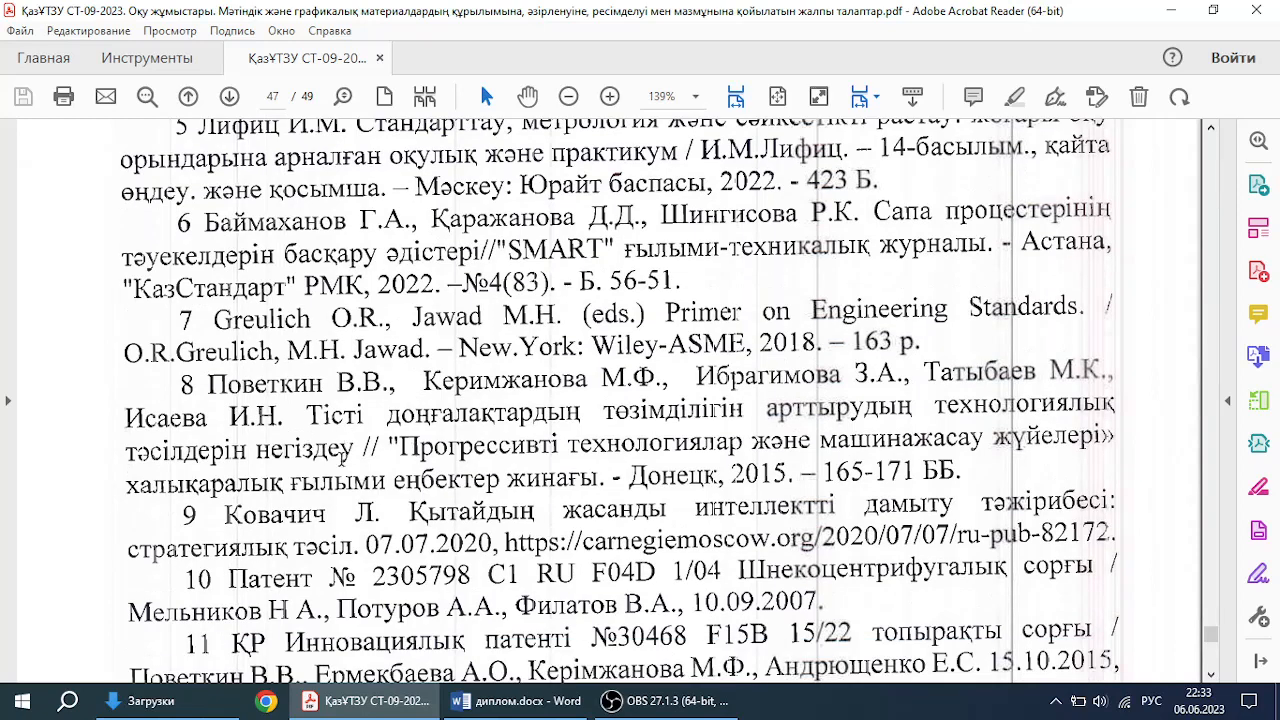
pyautogui.scroll(-1, 506, 467)
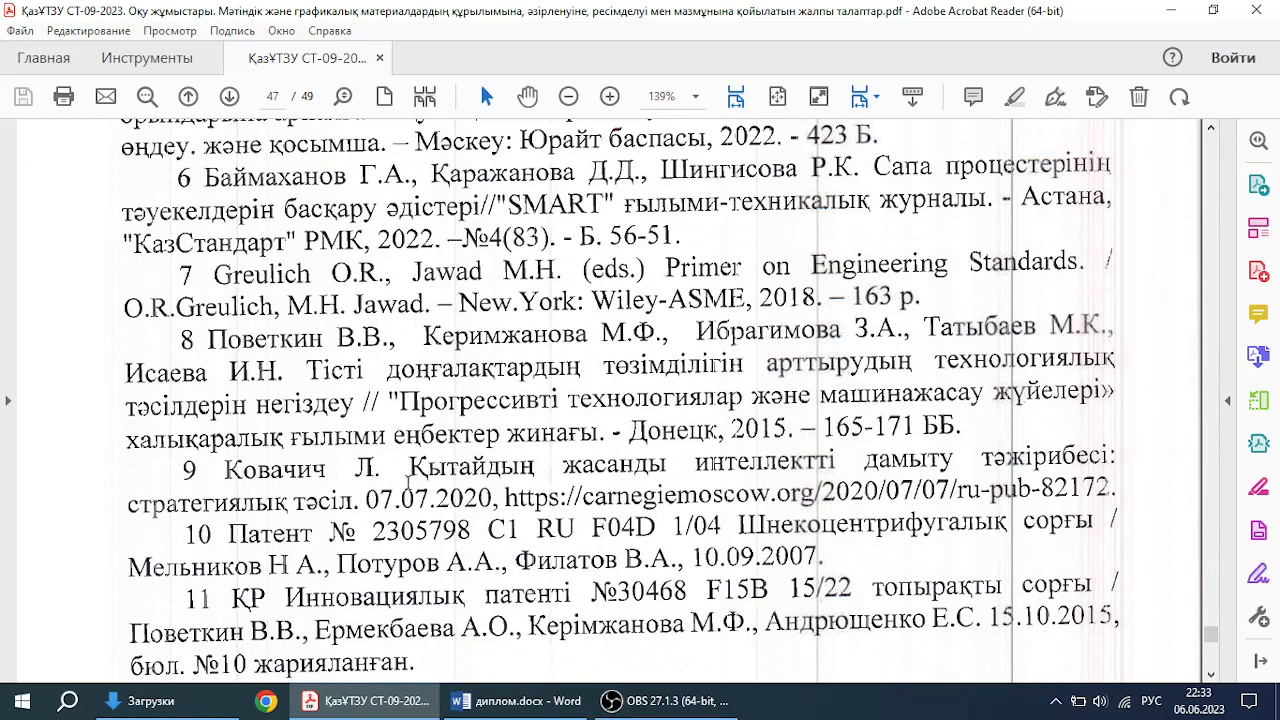
pyautogui.scroll(-1, 407, 484)
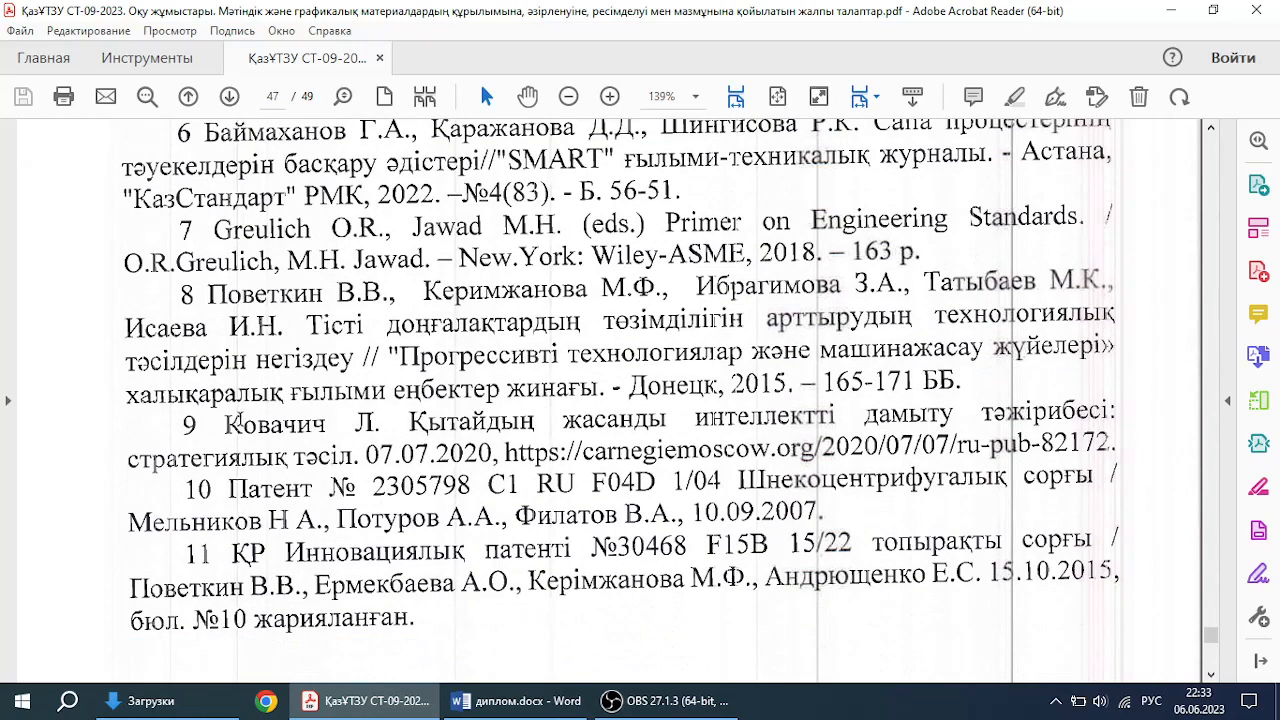
pyautogui.moveTo(228, 422); pyautogui.dragTo(1067, 458)
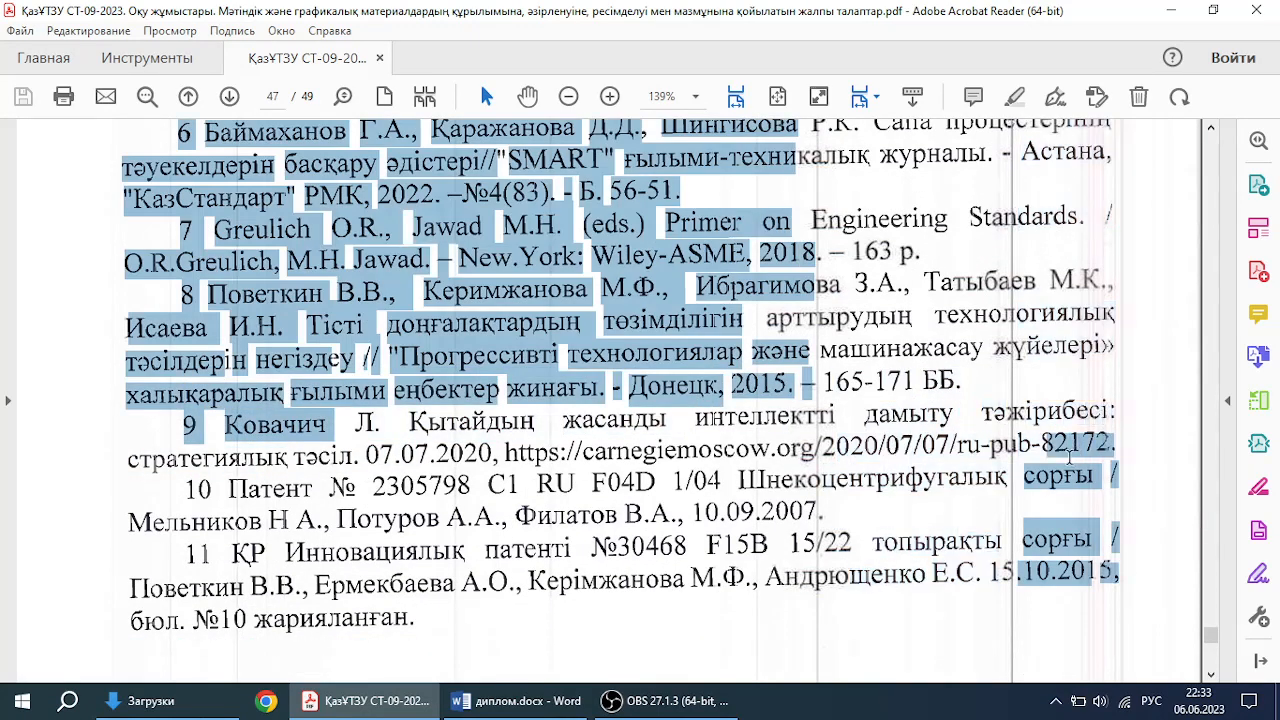
pyautogui.click(458, 470)
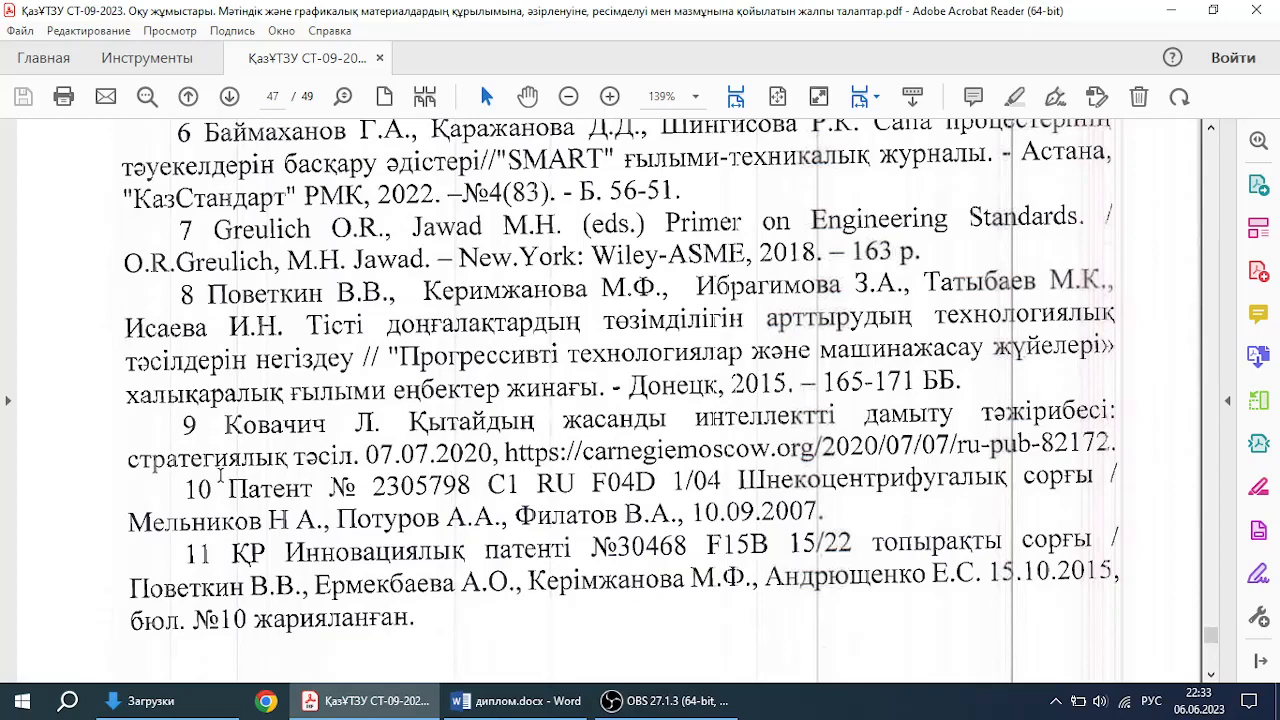
pyautogui.scroll(-1, 215, 570)
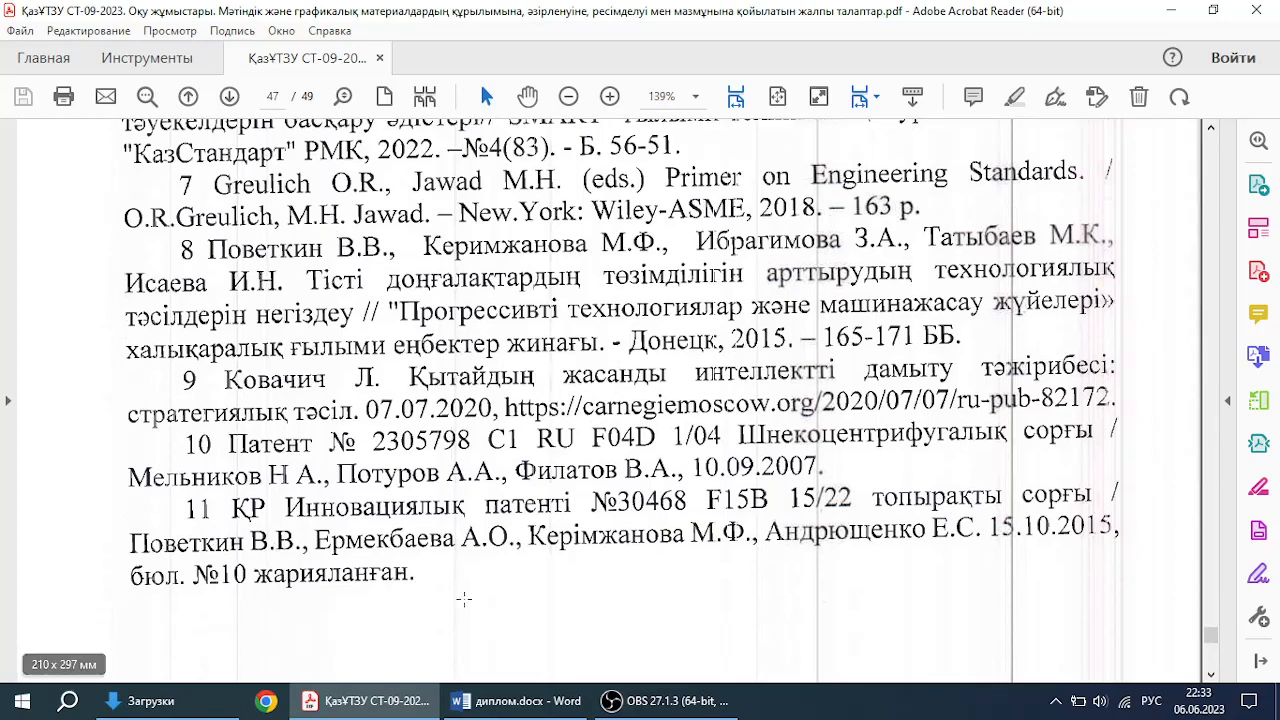
# Step: Return to the thesis in Word and compare the first two reference entries with the sample
pyautogui.click(503, 699)
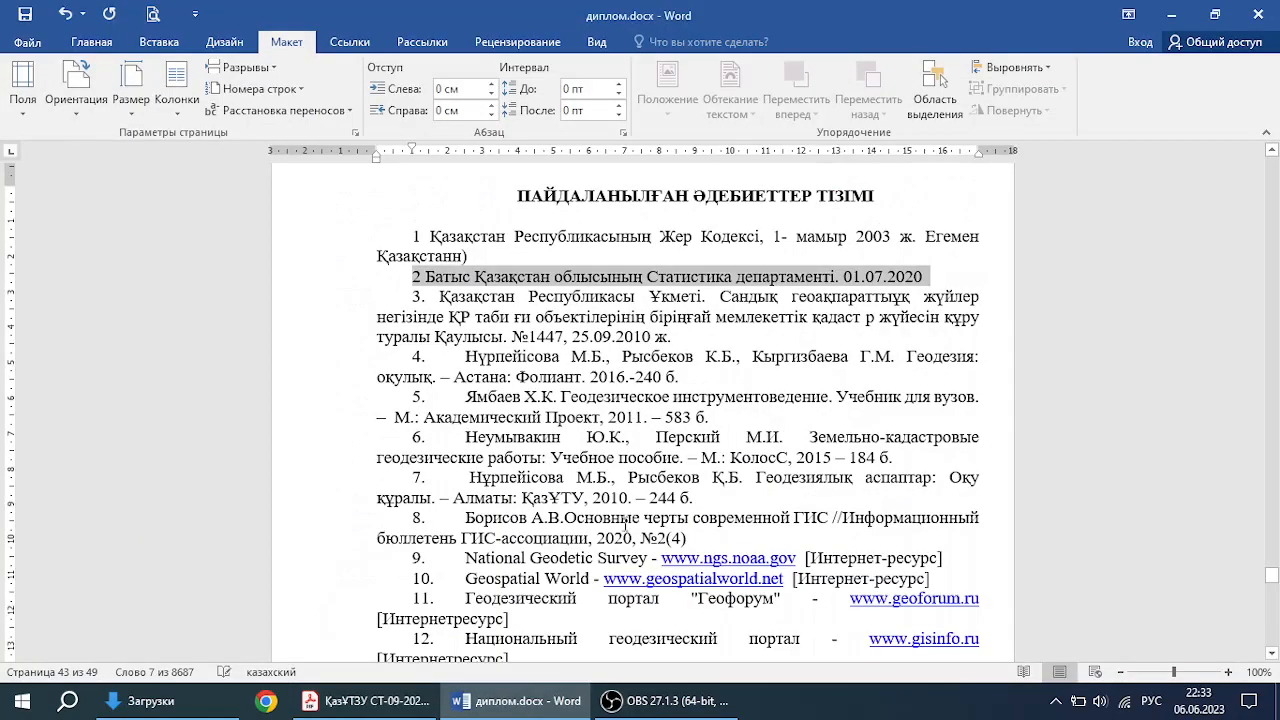
pyautogui.doubleClick(697, 280)
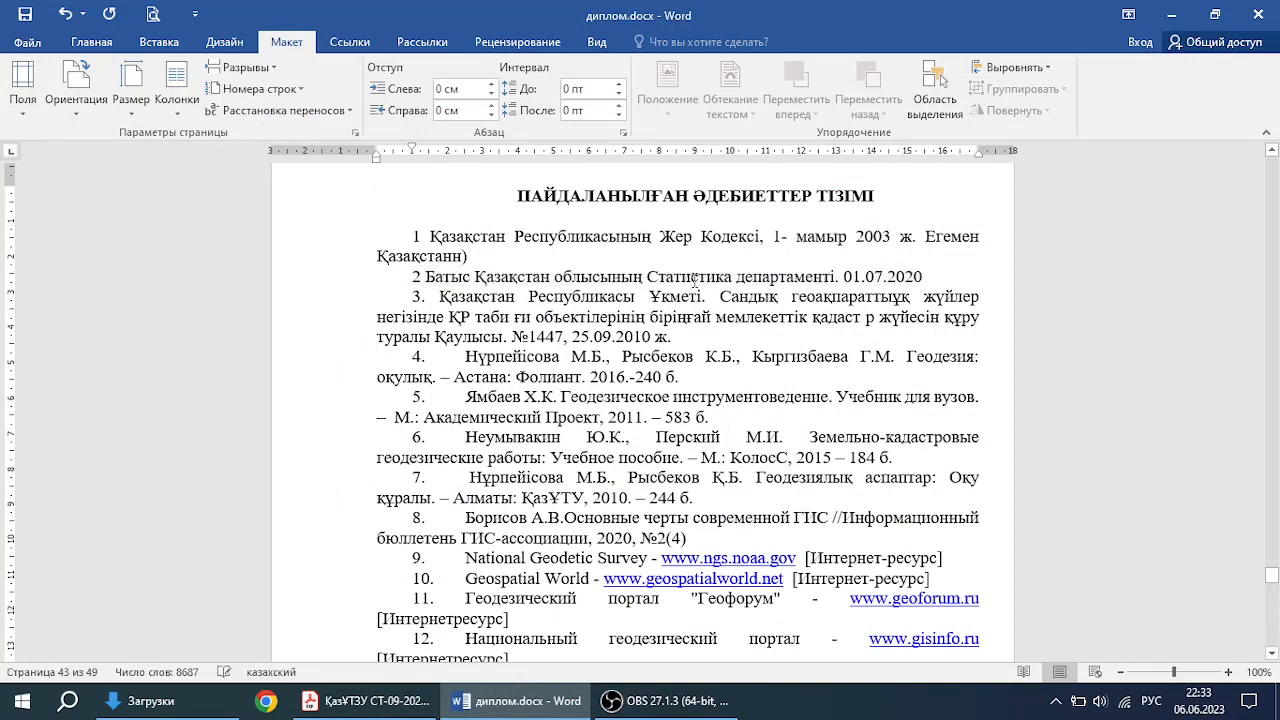
pyautogui.tripleClick(697, 283)
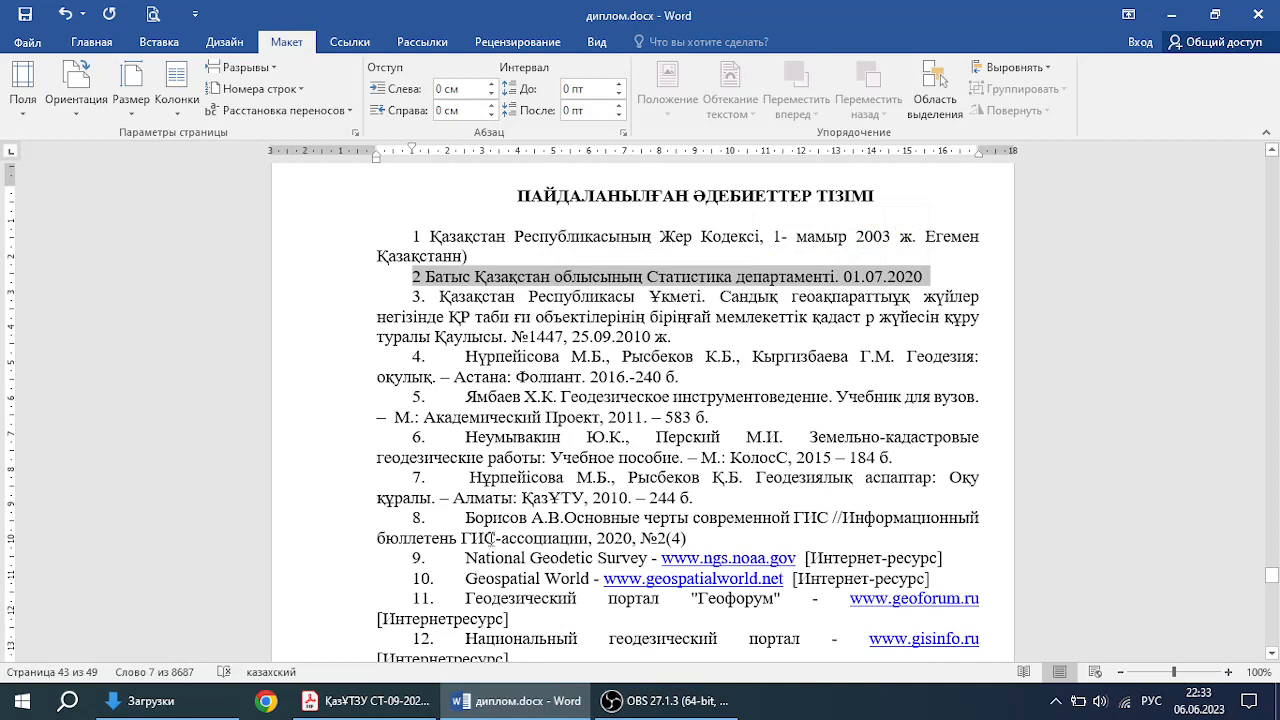
pyautogui.scroll(-1, 468, 583)
pyautogui.scroll(1, 512, 246)
pyautogui.moveTo(414, 240); pyautogui.dragTo(470, 256)
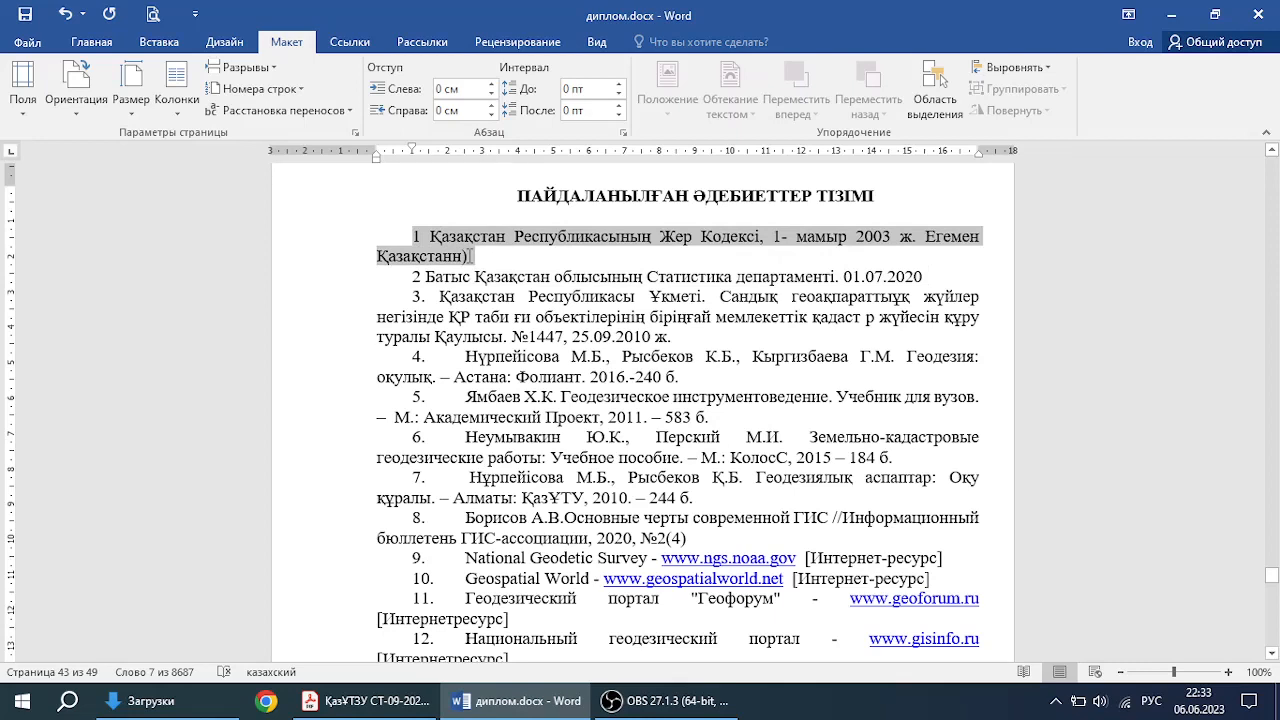
pyautogui.click(465, 284)
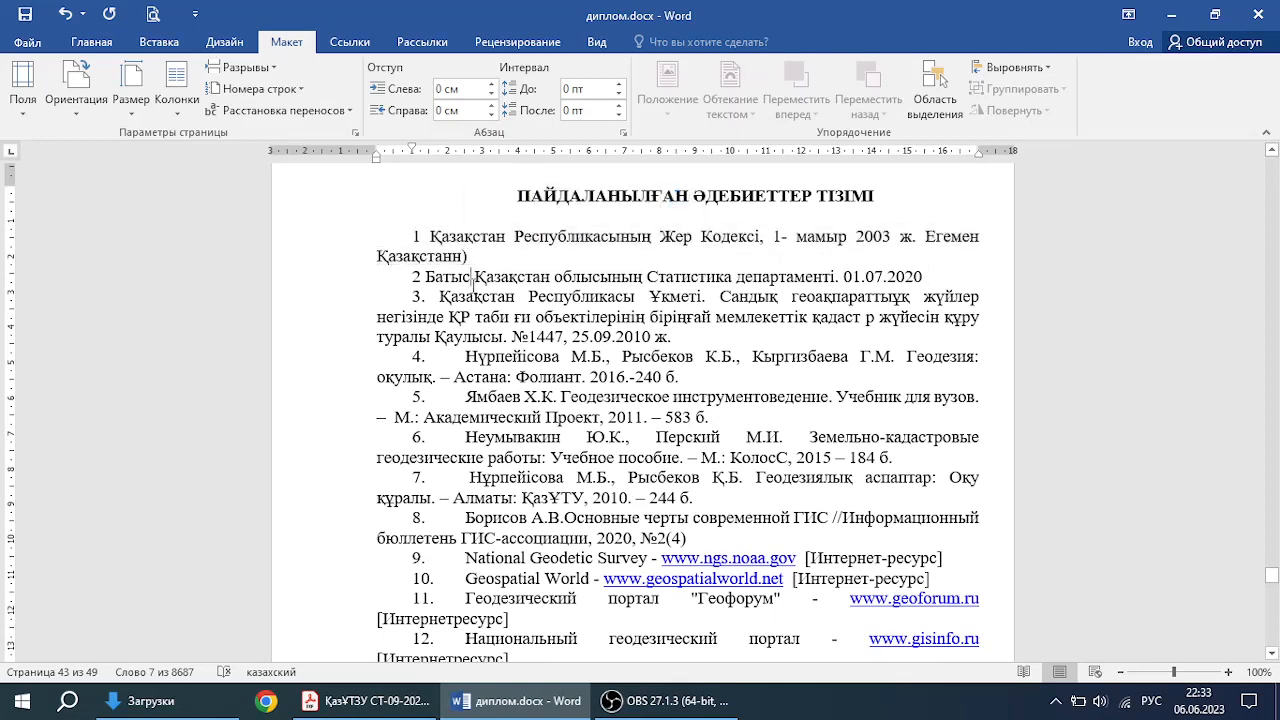
pyautogui.tripleClick(465, 284)
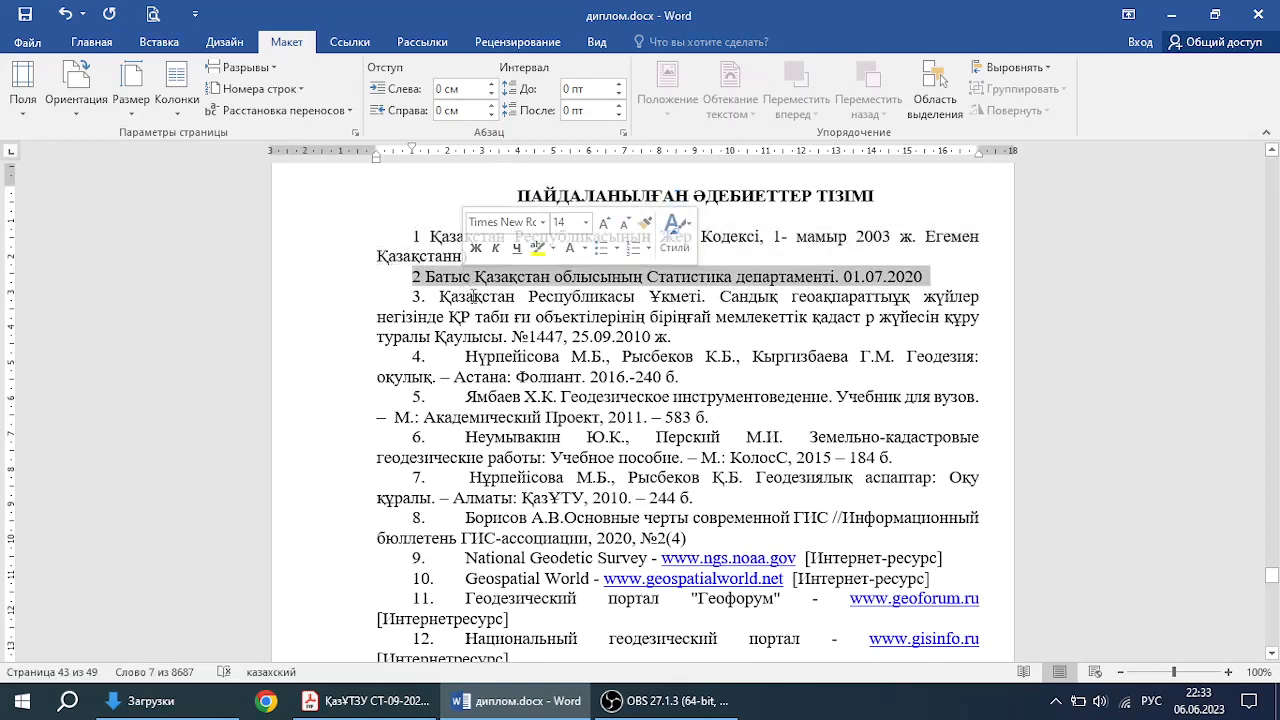
# Step: Review entries 3 to 12 of the thesis's reference list down to the internet resources
pyautogui.moveTo(444, 292); pyautogui.dragTo(600, 600)
pyautogui.scroll(-2, 592, 476)
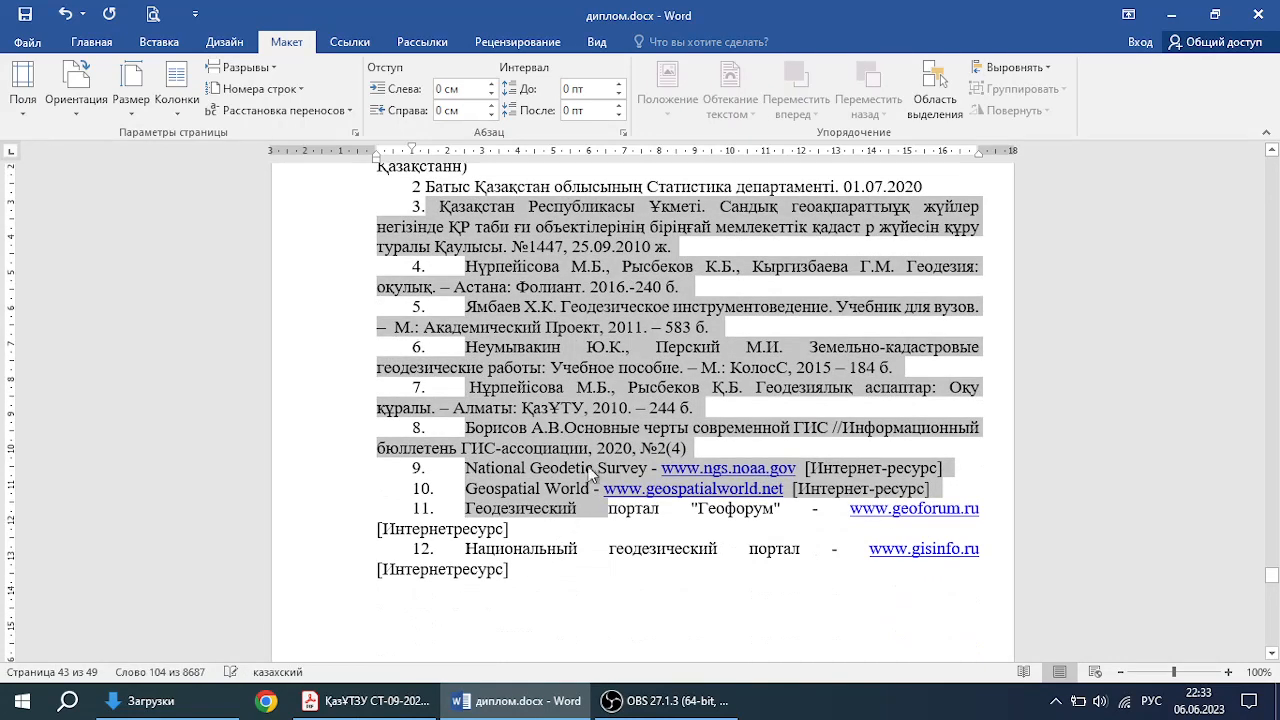
pyautogui.click(508, 569)
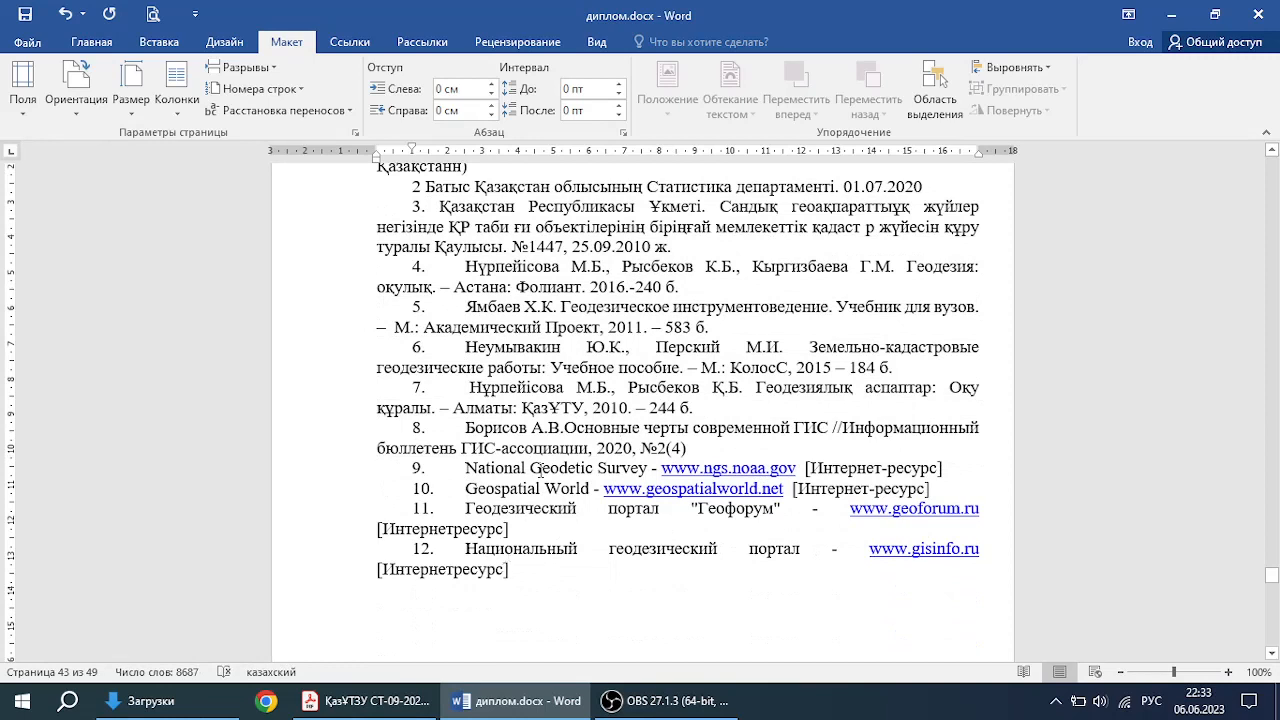
pyautogui.scroll(1, 506, 484)
pyautogui.scroll(2, 474, 305)
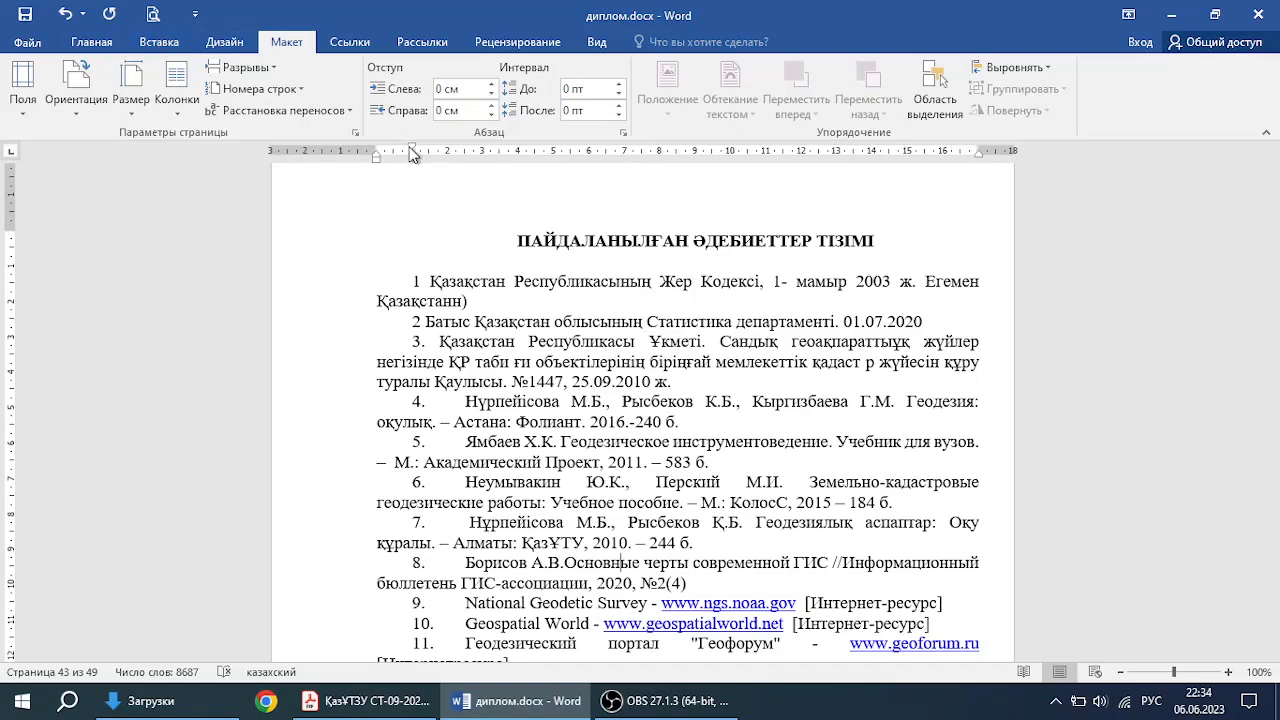
# Step: Show the navigation pane and search the thesis for the opening square bracket "[" to find in-text citations
pyautogui.click(597, 42)
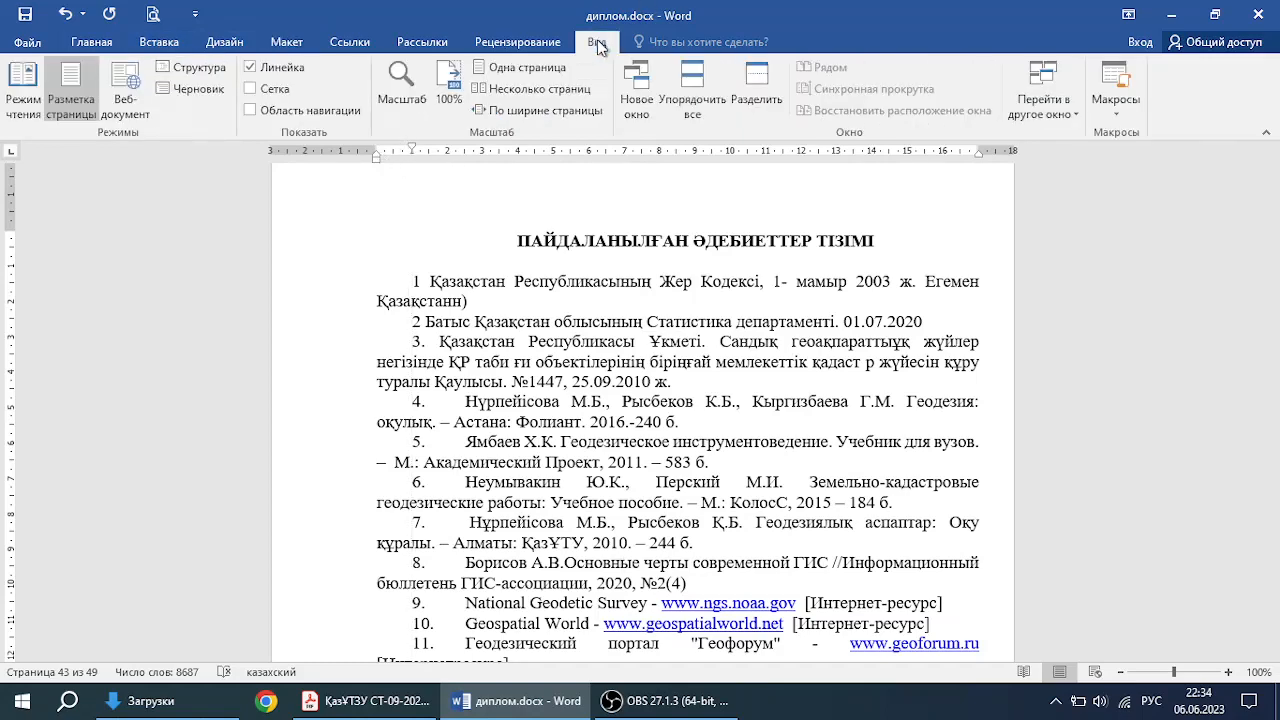
pyautogui.click(251, 110)
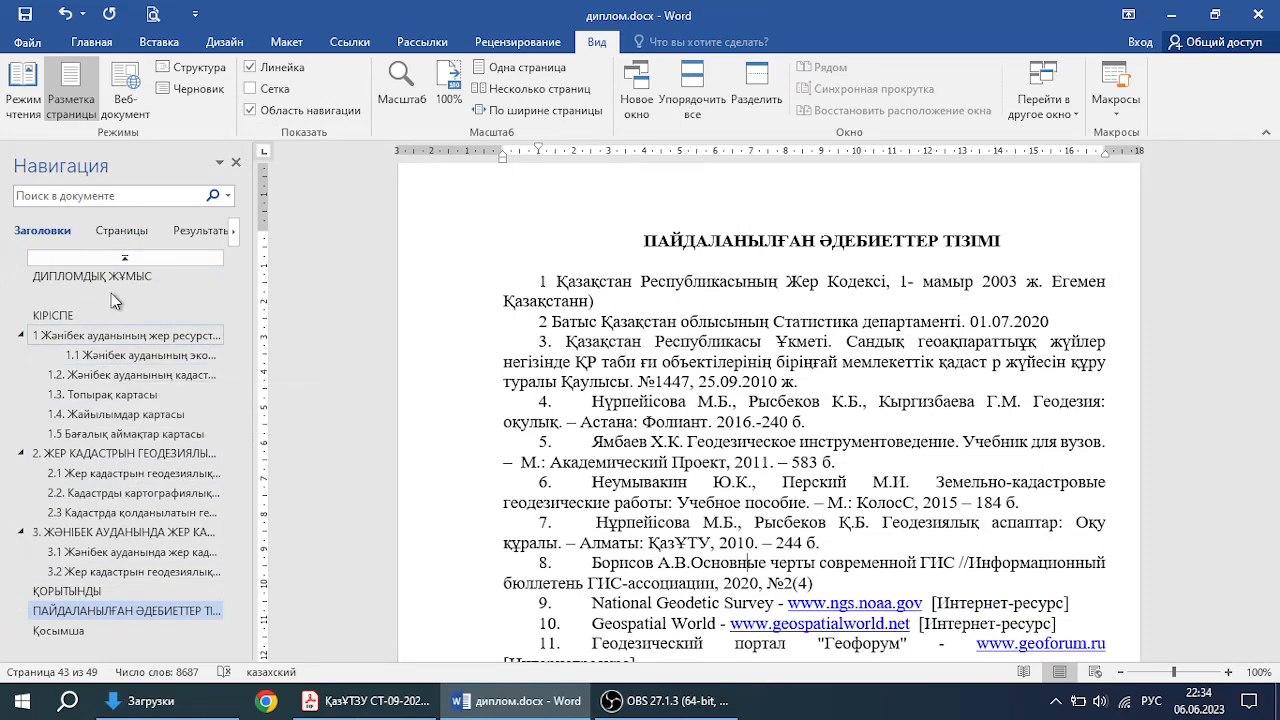
pyautogui.click(73, 196)
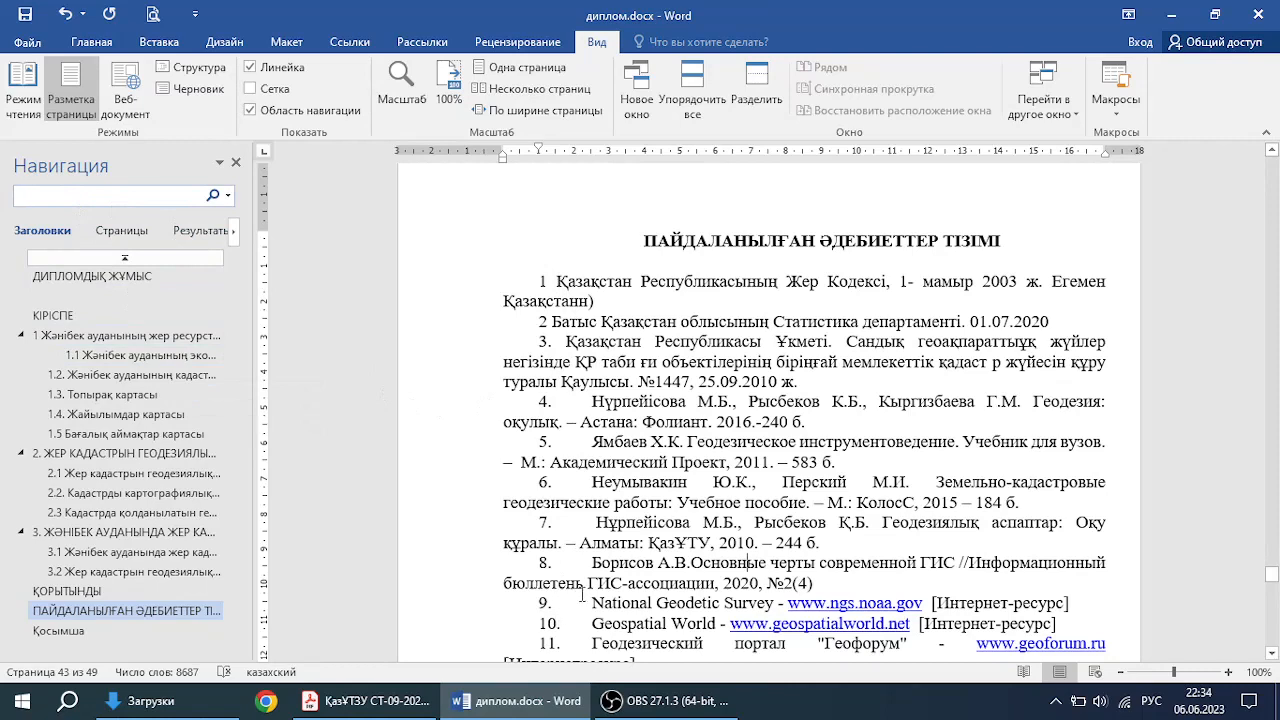
pyautogui.click(590, 320)
pyautogui.moveTo(1271, 573); pyautogui.dragTo(1272, 260)
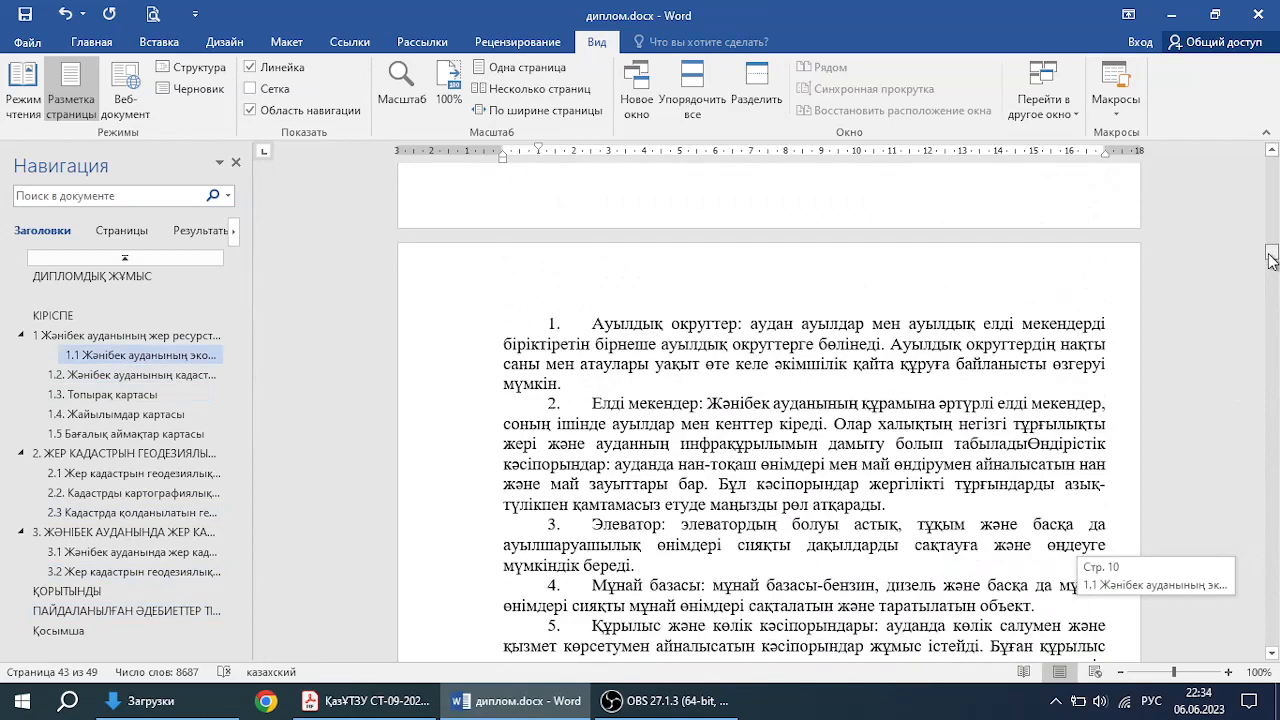
pyautogui.click(97, 200)
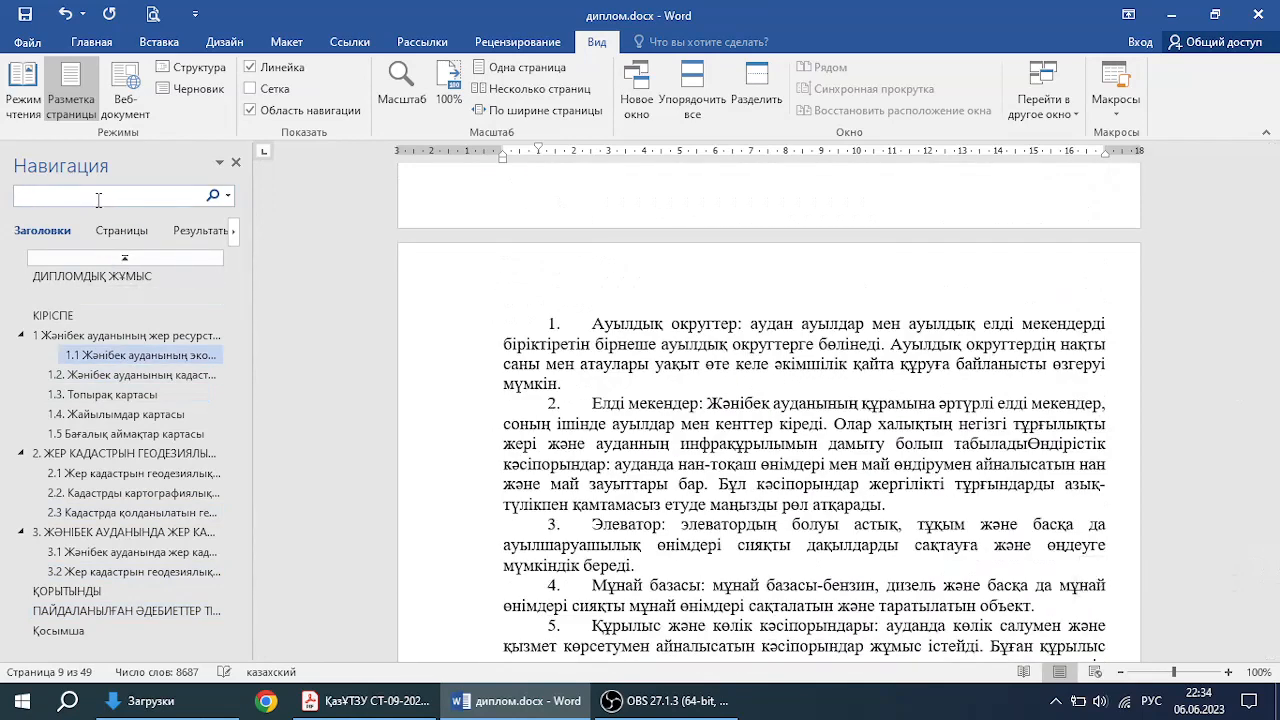
pyautogui.hotkey('alt', 'shift')
pyautogui.write('[')
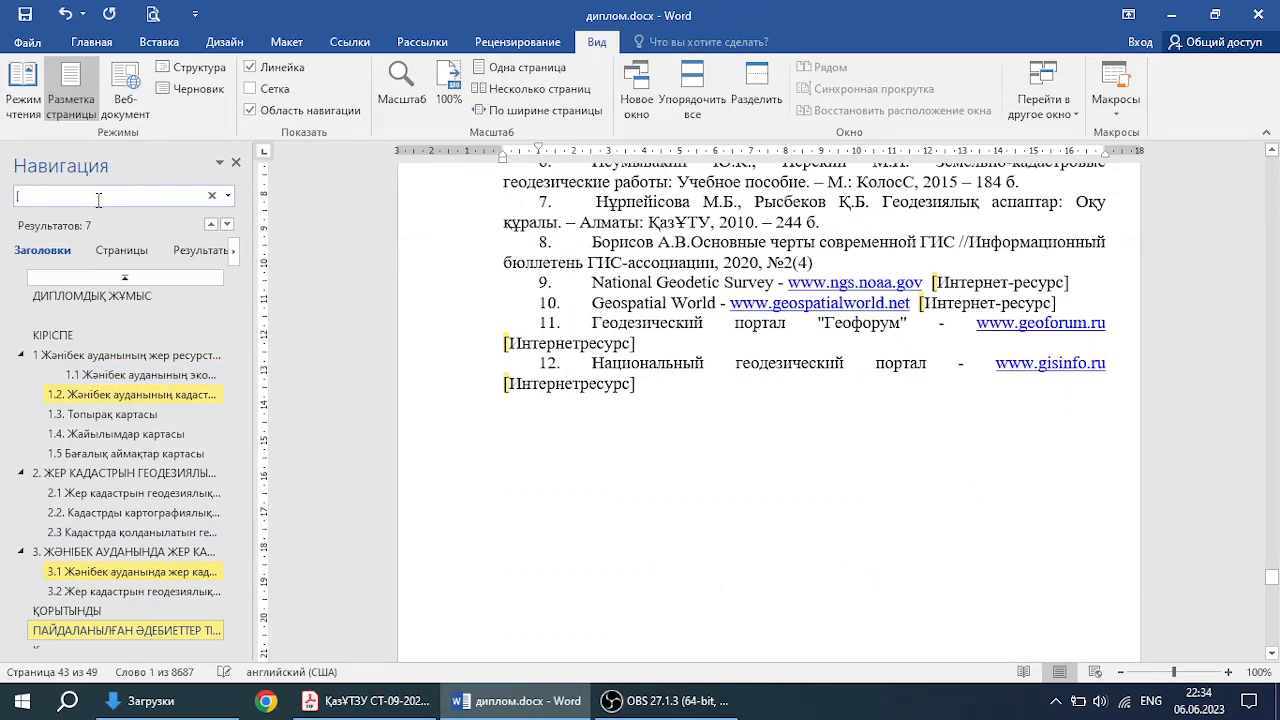
# Step: List the search results, go to the [24] citation in section 1.2 and delete it, keeping the sentence's full stop
pyautogui.click(185, 252)
pyautogui.scroll(-1, 46, 428)
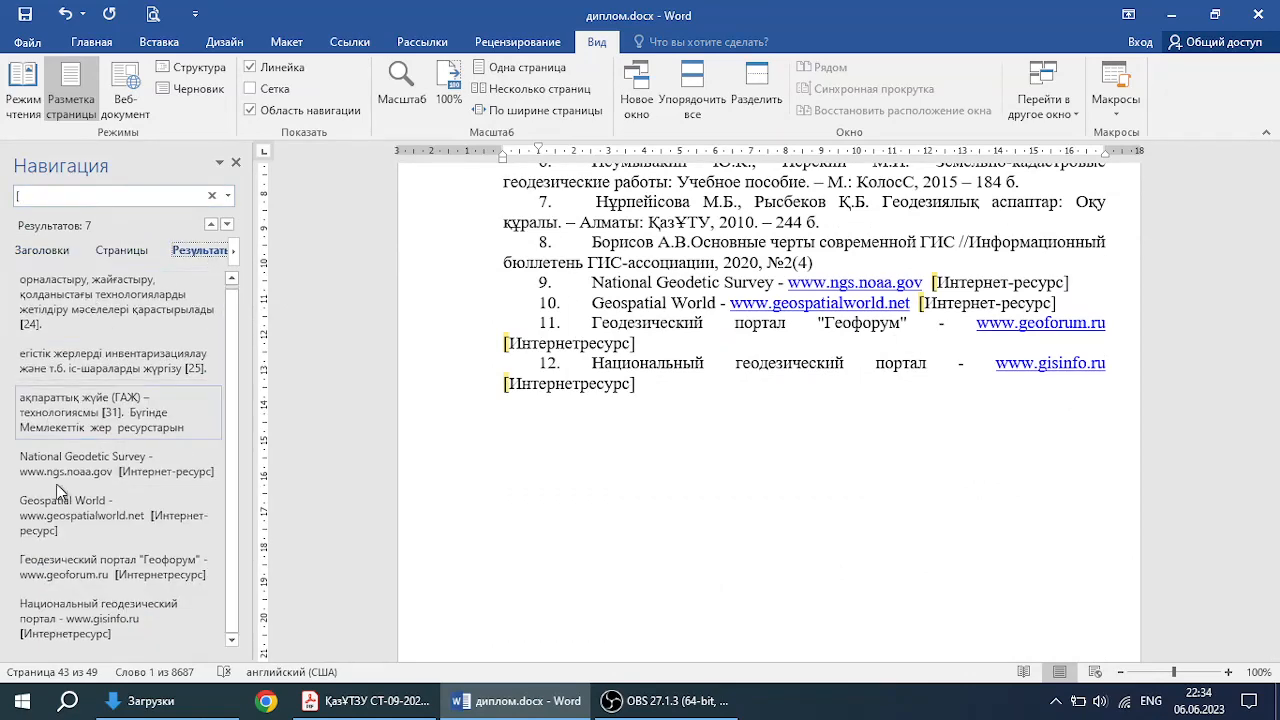
pyautogui.scroll(1, 100, 560)
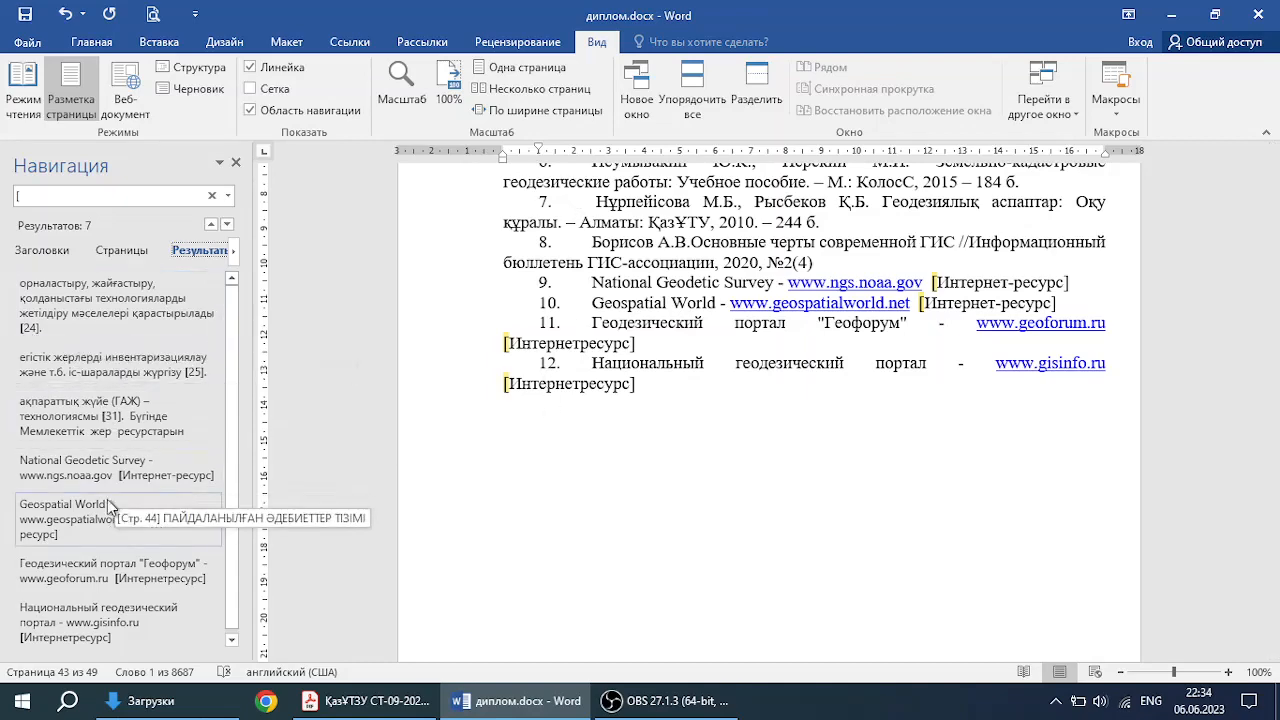
pyautogui.click(74, 327)
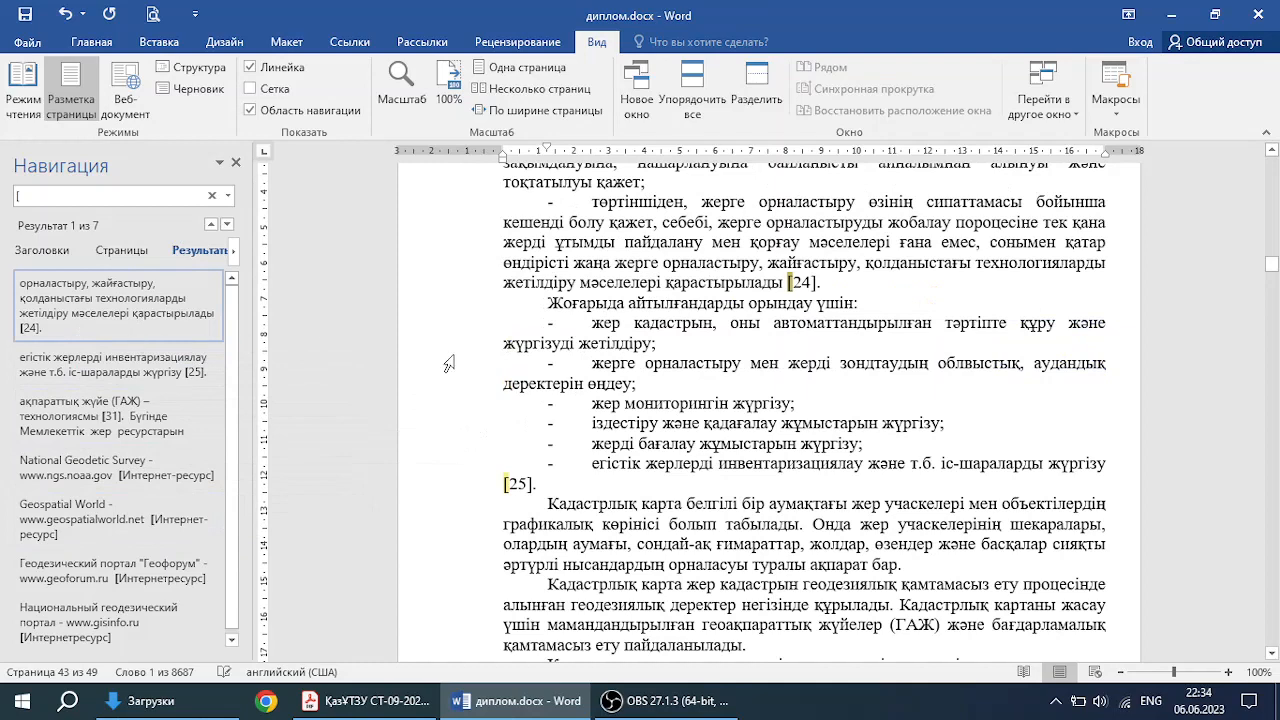
pyautogui.click(785, 284)
pyautogui.moveTo(784, 284)
pyautogui.mouseDown()
pyautogui.moveTo(807, 285)
pyautogui.moveTo(786, 284)
pyautogui.mouseUp()
pyautogui.click(805, 285)
pyautogui.press('BackSpace')
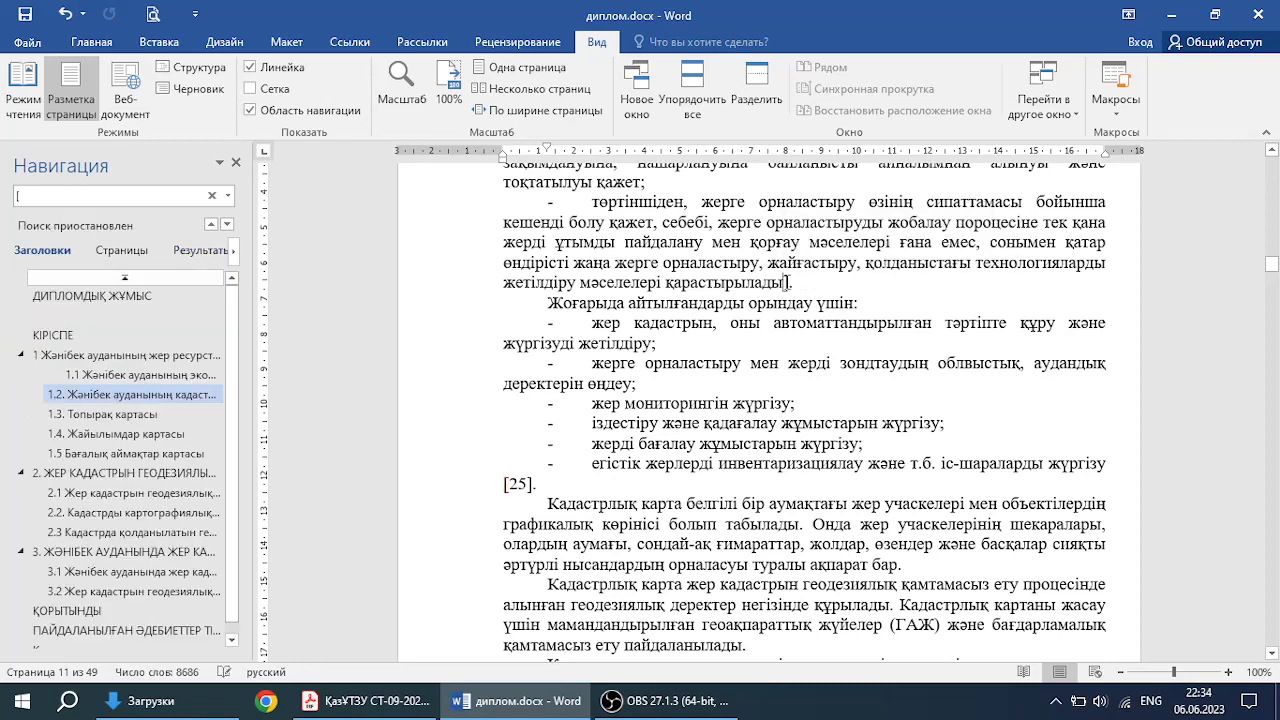
pyautogui.press('Delete')
# Step: Delete the [25] citation at the end of the last bullet in section 1.2, leaving the full stop after "жүргізу"
pyautogui.press('BackSpace')
pyautogui.press('BackSpace')
pyautogui.press('BackSpace')
pyautogui.press('BackSpace')
pyautogui.press('BackSpace')
pyautogui.press('Left')
pyautogui.press('BackSpace')
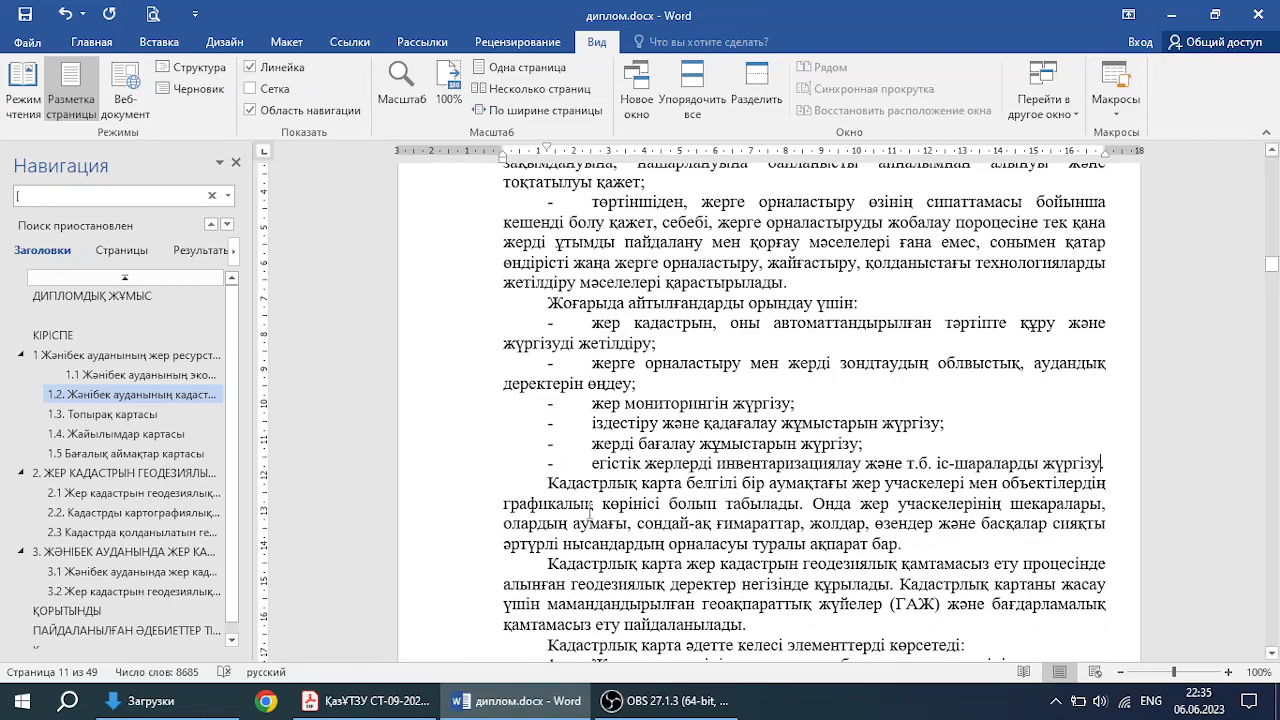
# Step: Insert the citation [1] before the full stop after "негізделген" in the КІРІСПЕ paragraph on the two approaches to boundary-point accuracy
pyautogui.moveTo(1272, 264); pyautogui.dragTo(1272, 222)
pyautogui.scroll(-2, 907, 375)
pyautogui.scroll(-2, 907, 375)
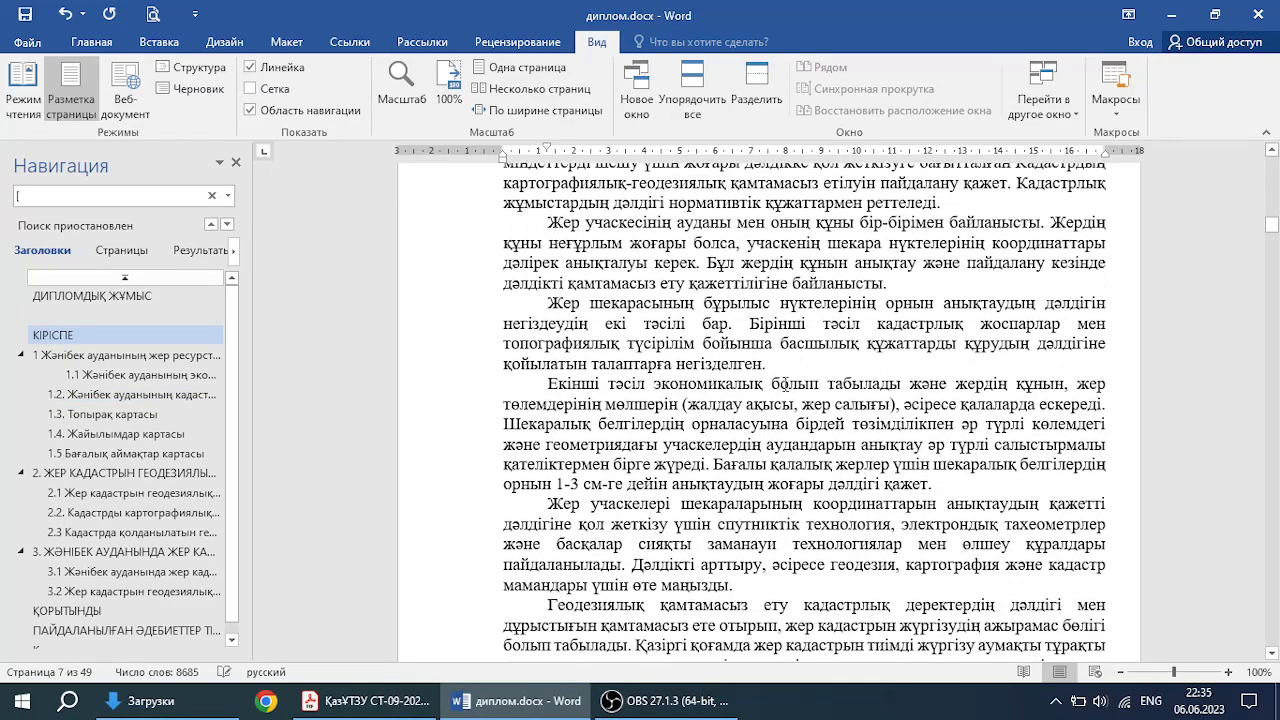
pyautogui.moveTo(548, 310); pyautogui.dragTo(763, 368)
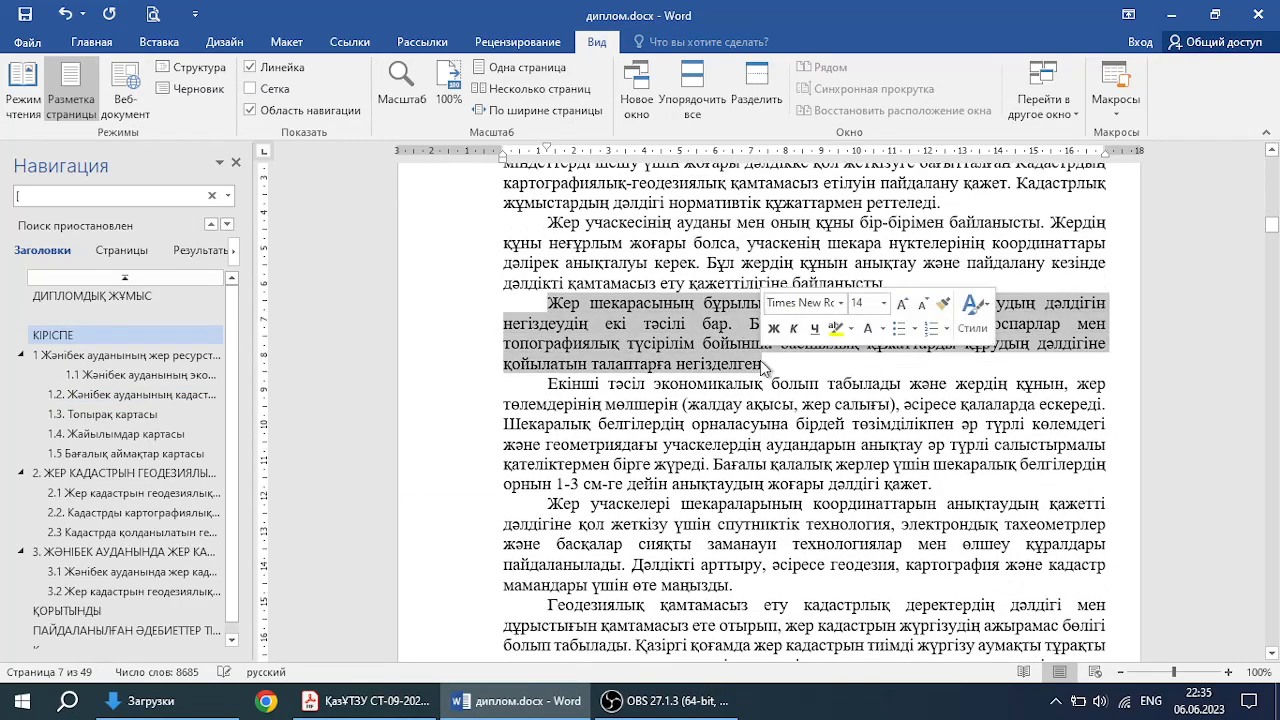
pyautogui.click(764, 366)
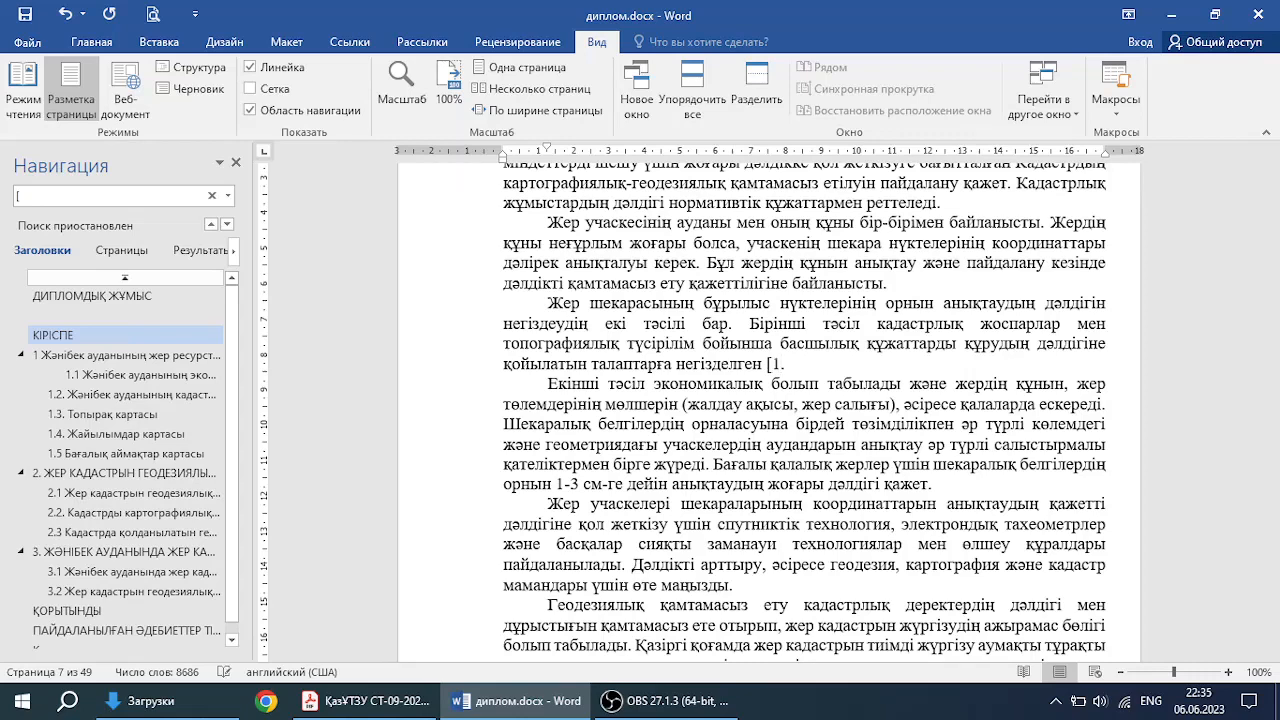
pyautogui.write(']')
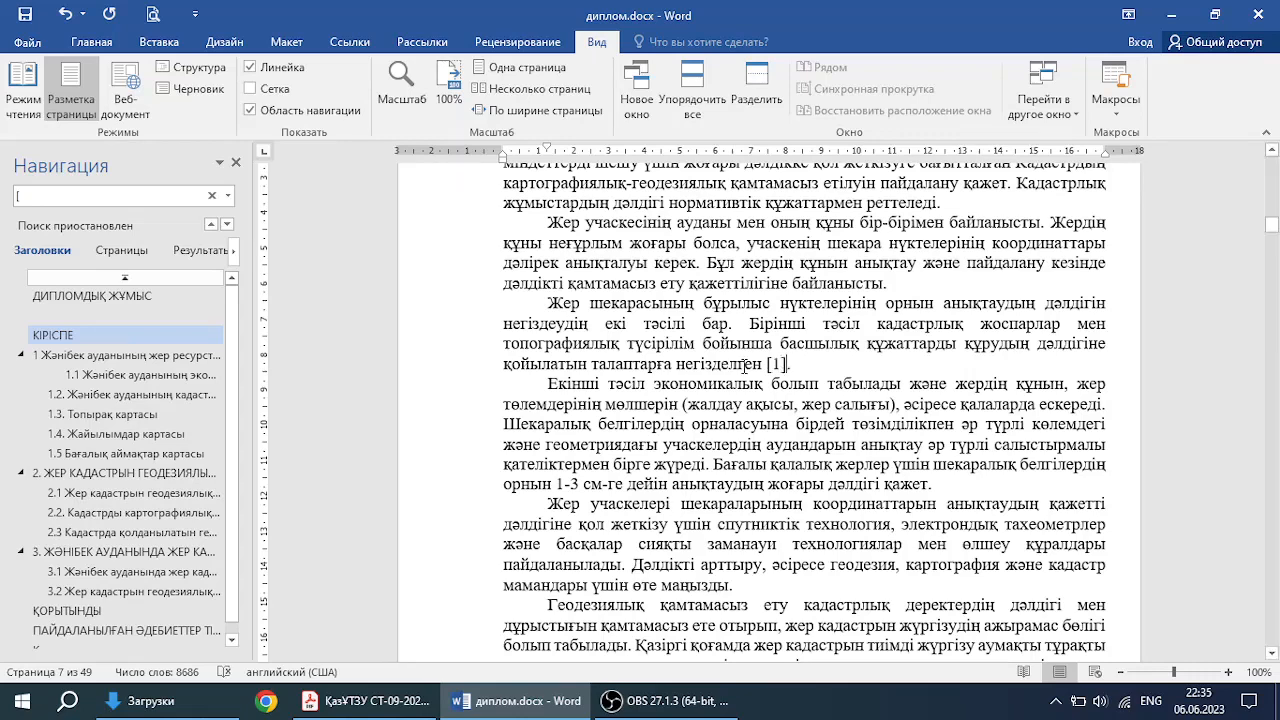
# Step: Enlarge the page to 110% and temporarily show the formatting marks to check the spacing around citation [1] after "негізделген"
pyautogui.click(1228, 672)
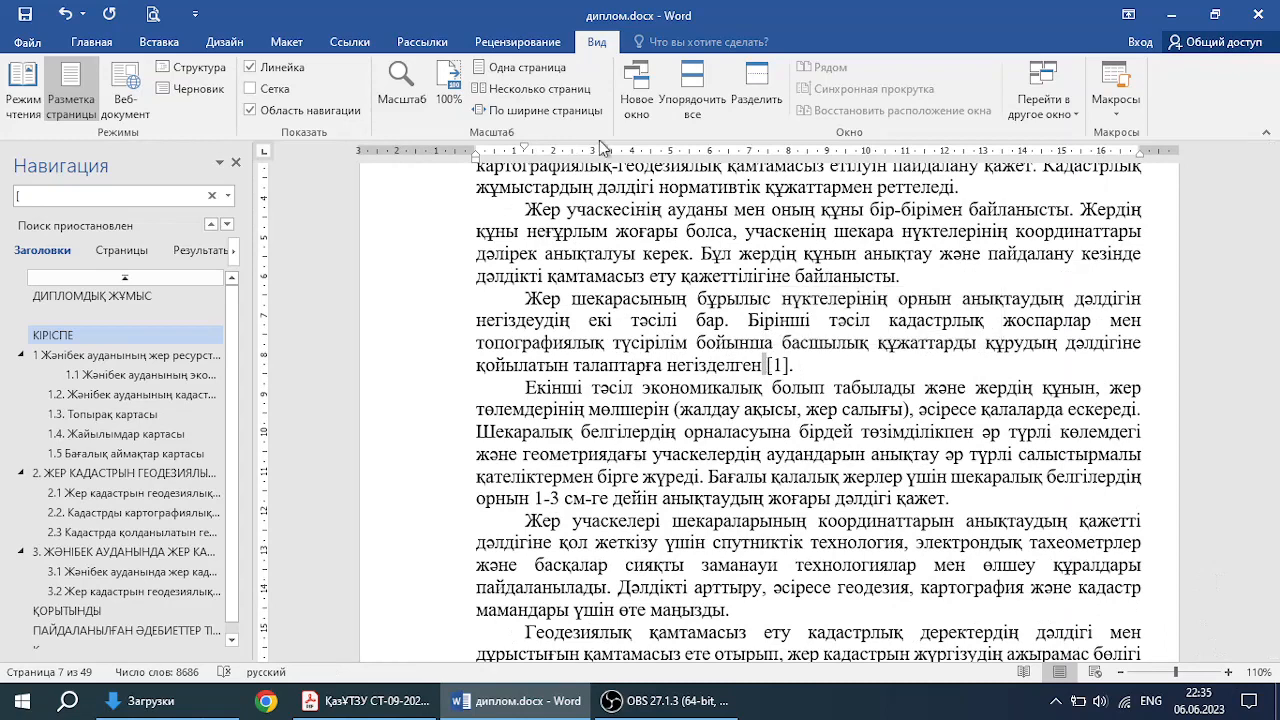
pyautogui.click(91, 42)
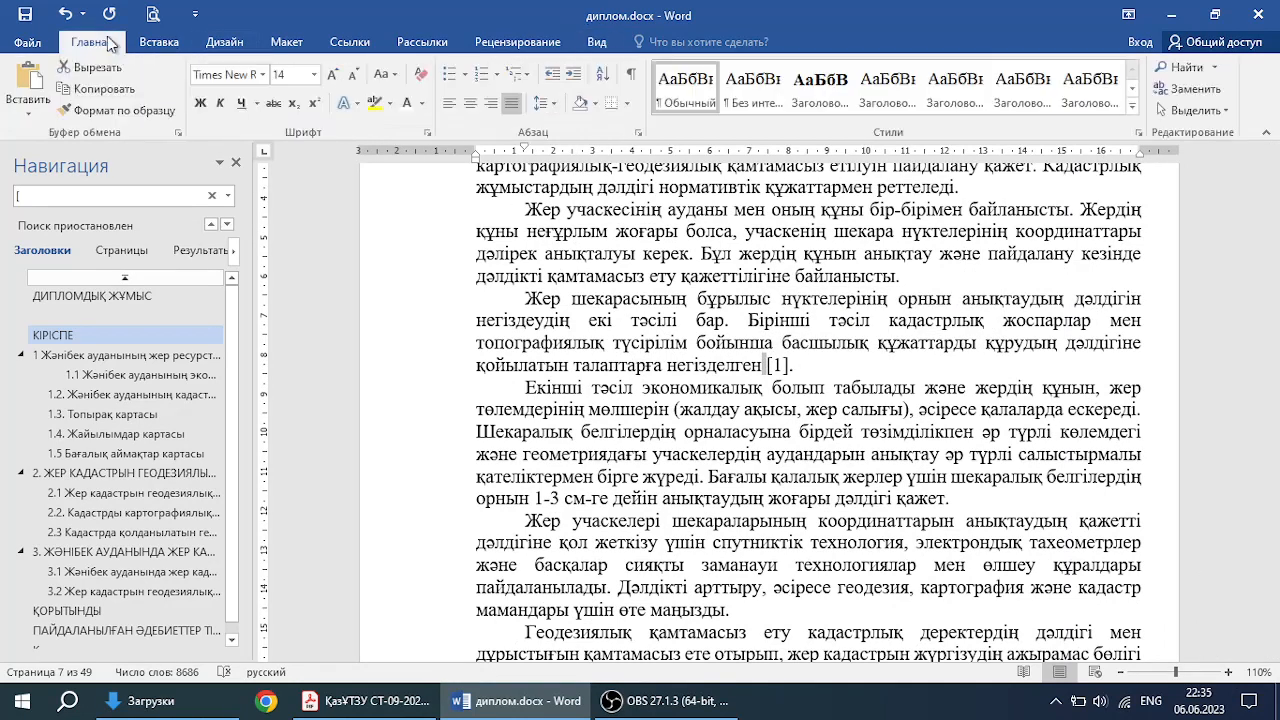
pyautogui.click(631, 74)
pyautogui.click(774, 343)
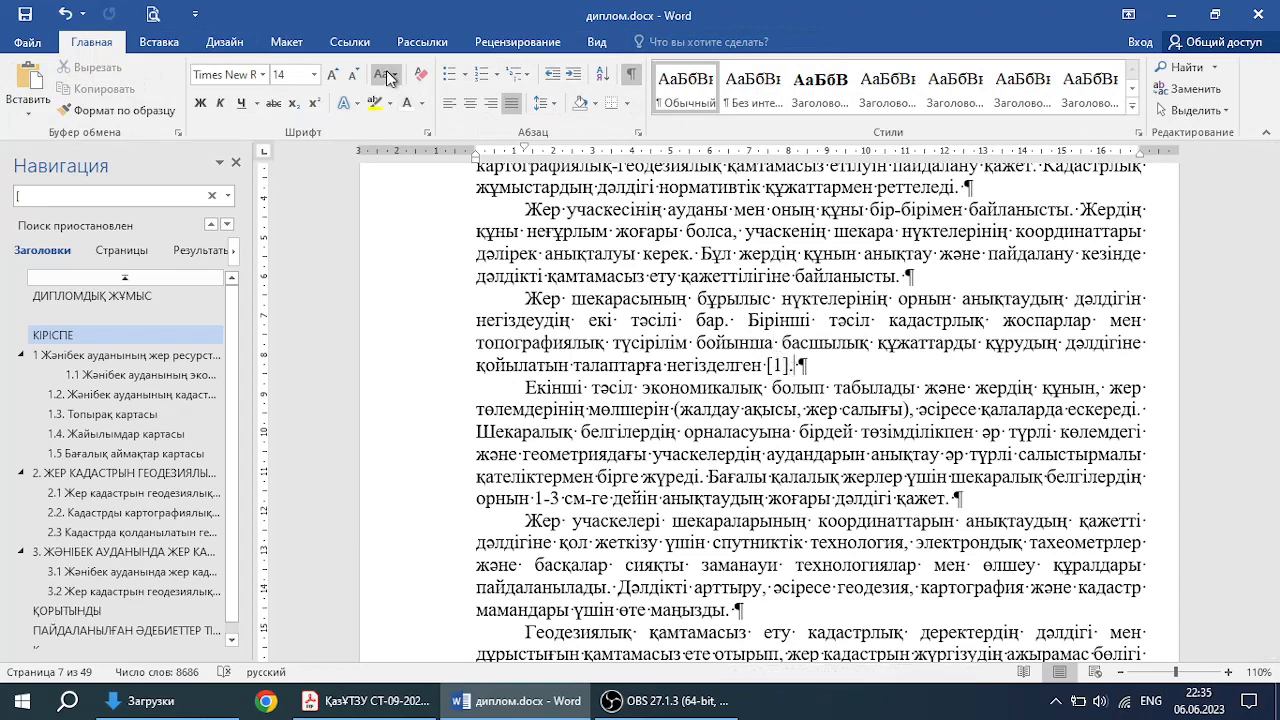
pyautogui.click(631, 74)
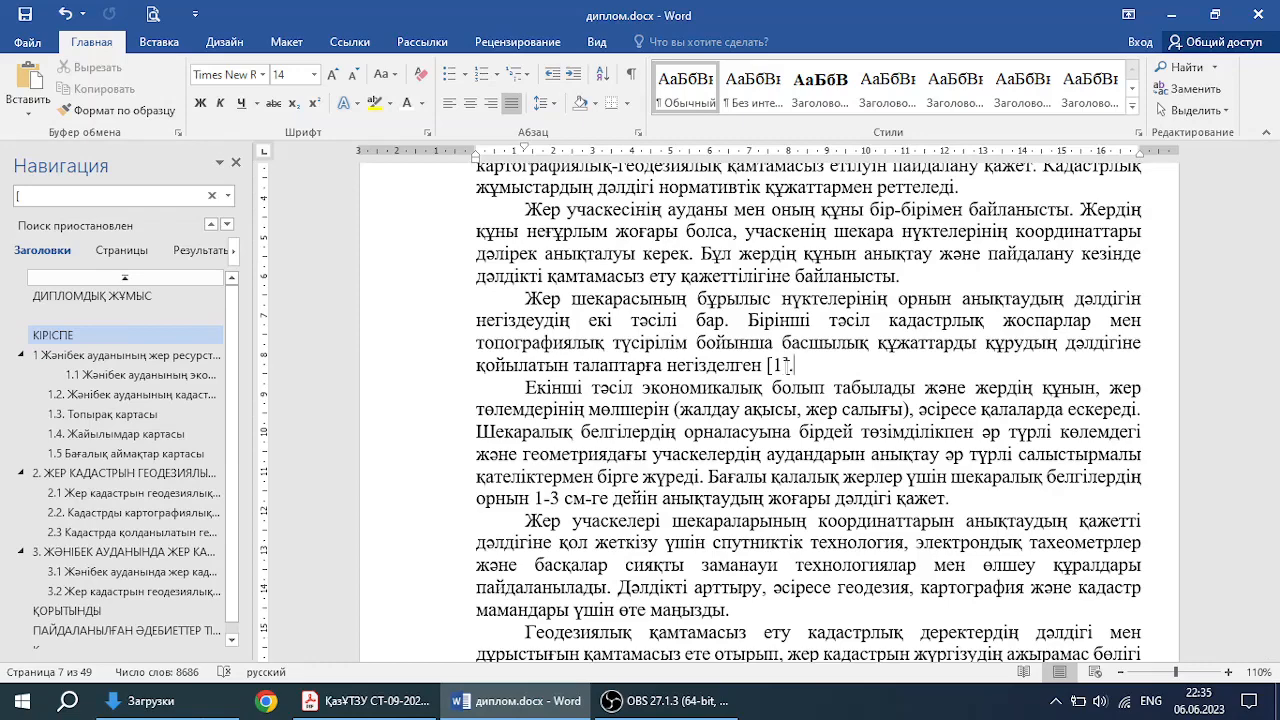
# Step: Insert the citation [2] before the full stop after "болады" in the КІРІСПЕ paragraph beginning "Осы зерттеу шеңберінде"
pyautogui.scroll(3, 787, 366)
pyautogui.scroll(-5, 761, 320)
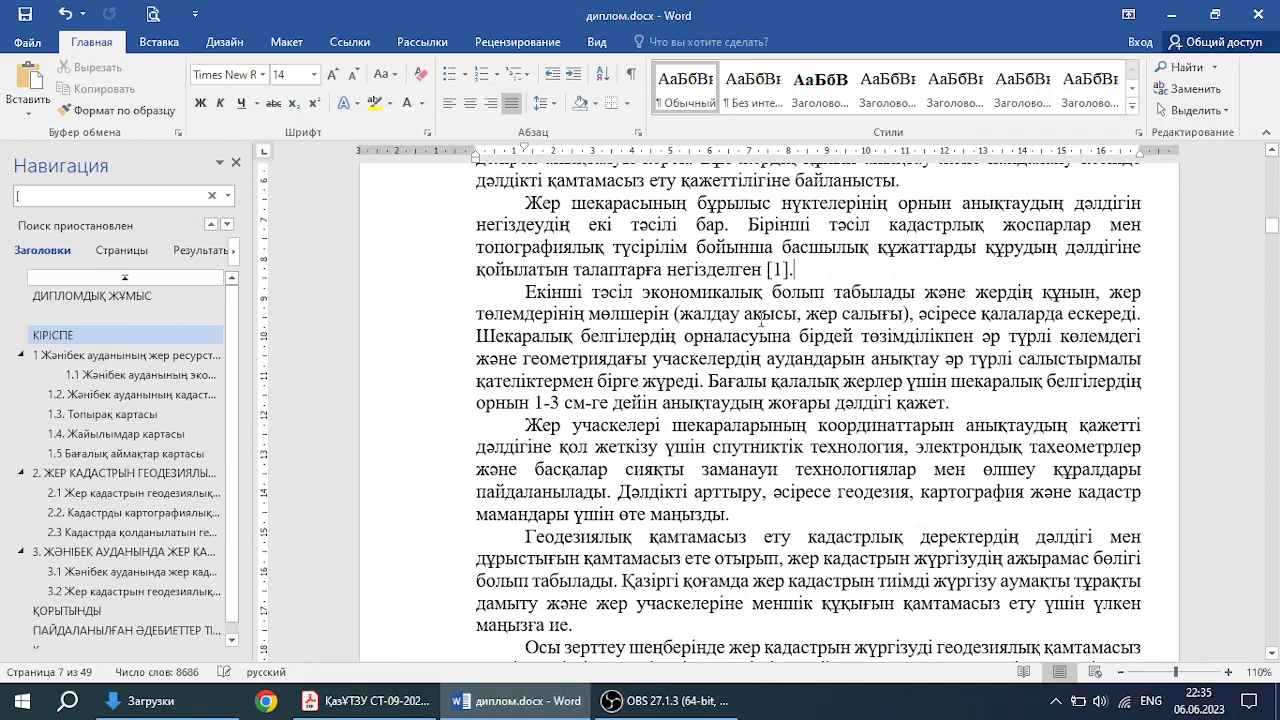
pyautogui.scroll(-4, 761, 320)
pyautogui.click(542, 497)
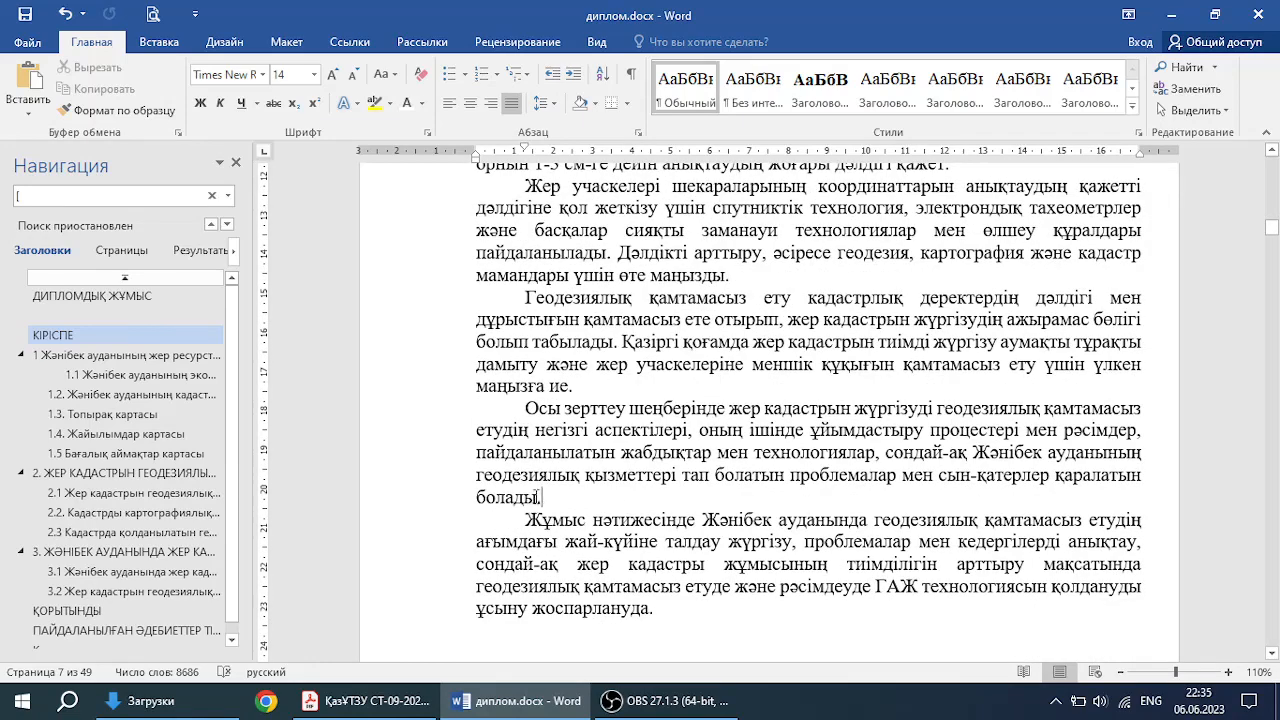
pyautogui.hotkey('alt', 'shift')
pyautogui.write('[]')
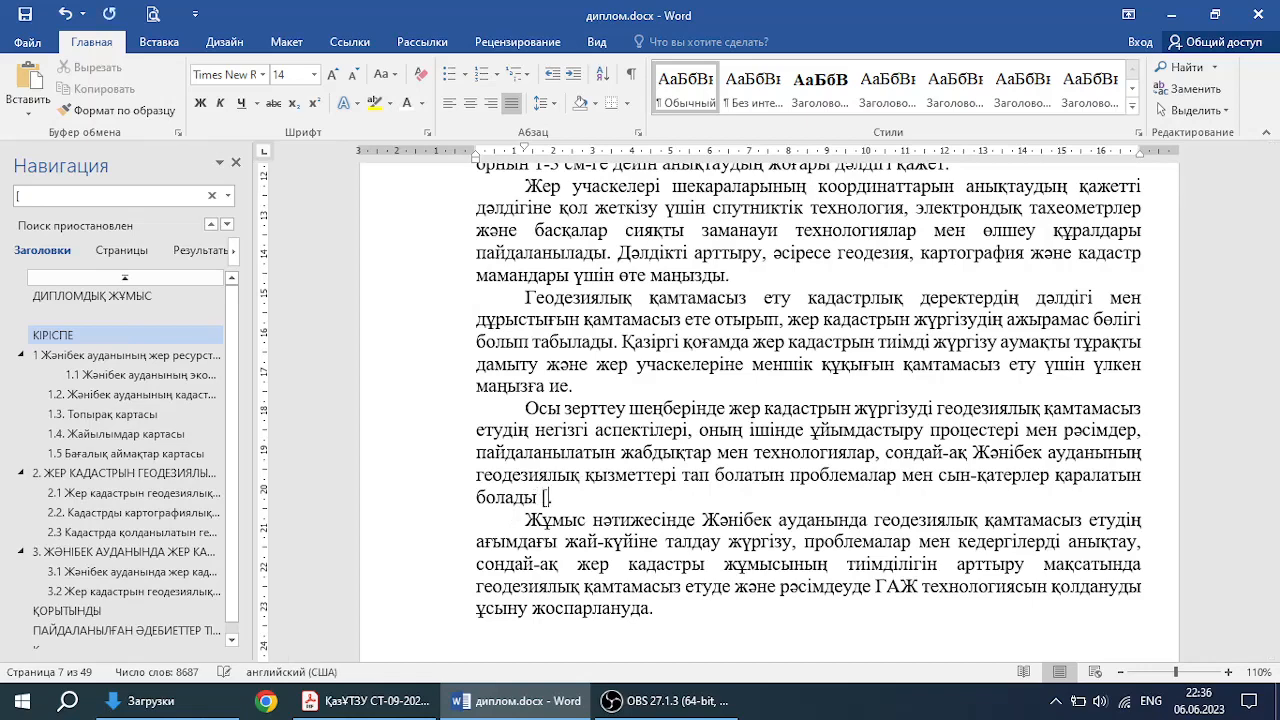
pyautogui.write('2')
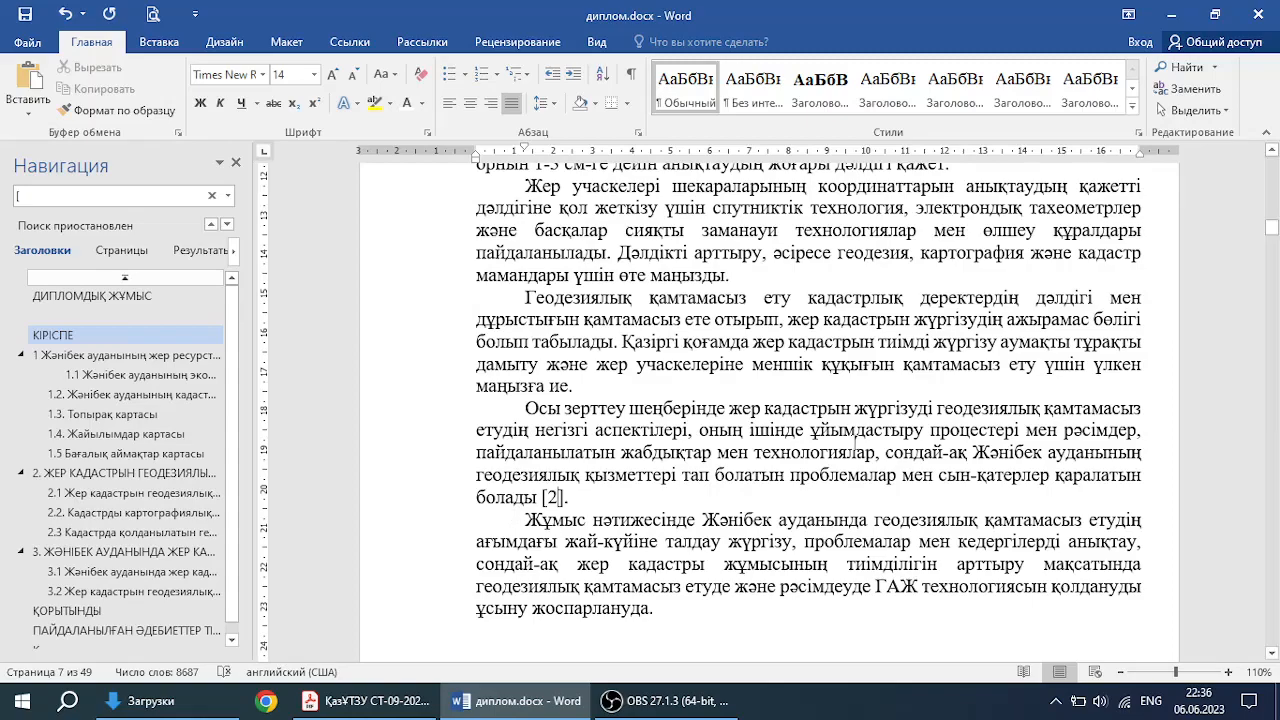
# Step: Move the "Геодезическое инструментоведение" textbook reference from item 5 of the reference list to directly after the number 2
pyautogui.moveTo(1270, 228); pyautogui.dragTo(1272, 578)
pyautogui.scroll(-14, 655, 525)
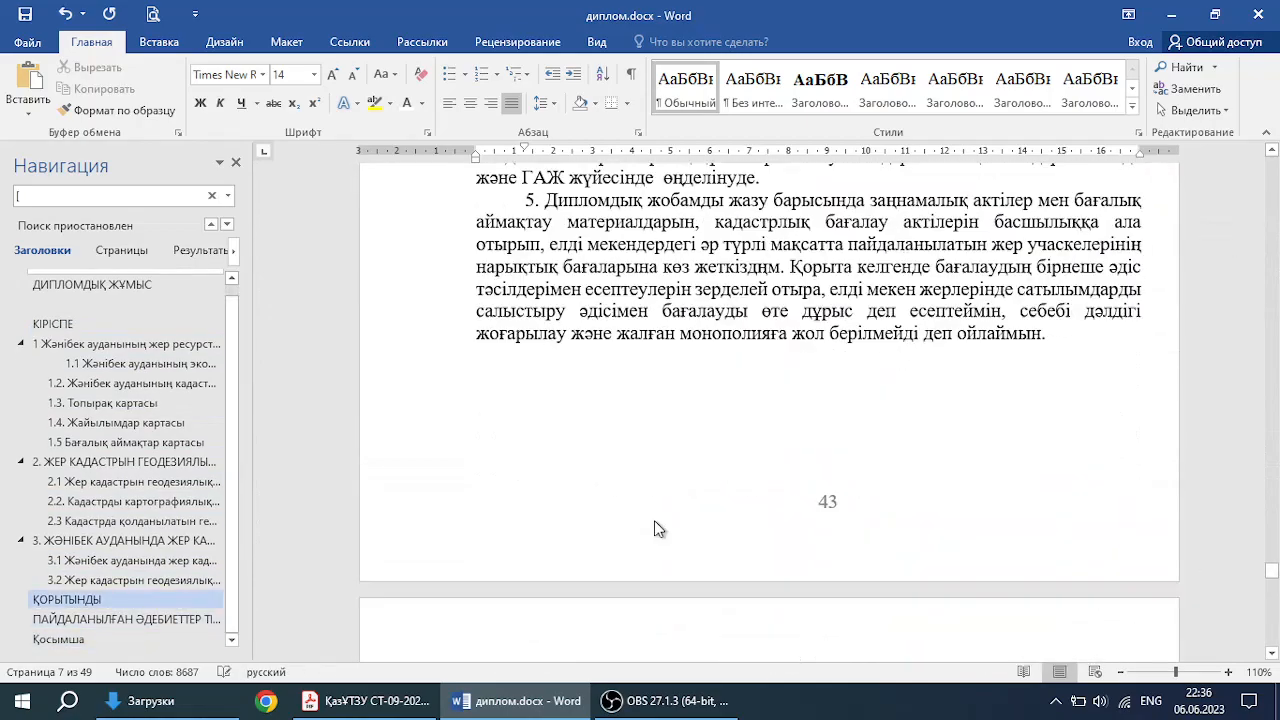
pyautogui.scroll(-3, 658, 520)
pyautogui.scroll(3, 658, 520)
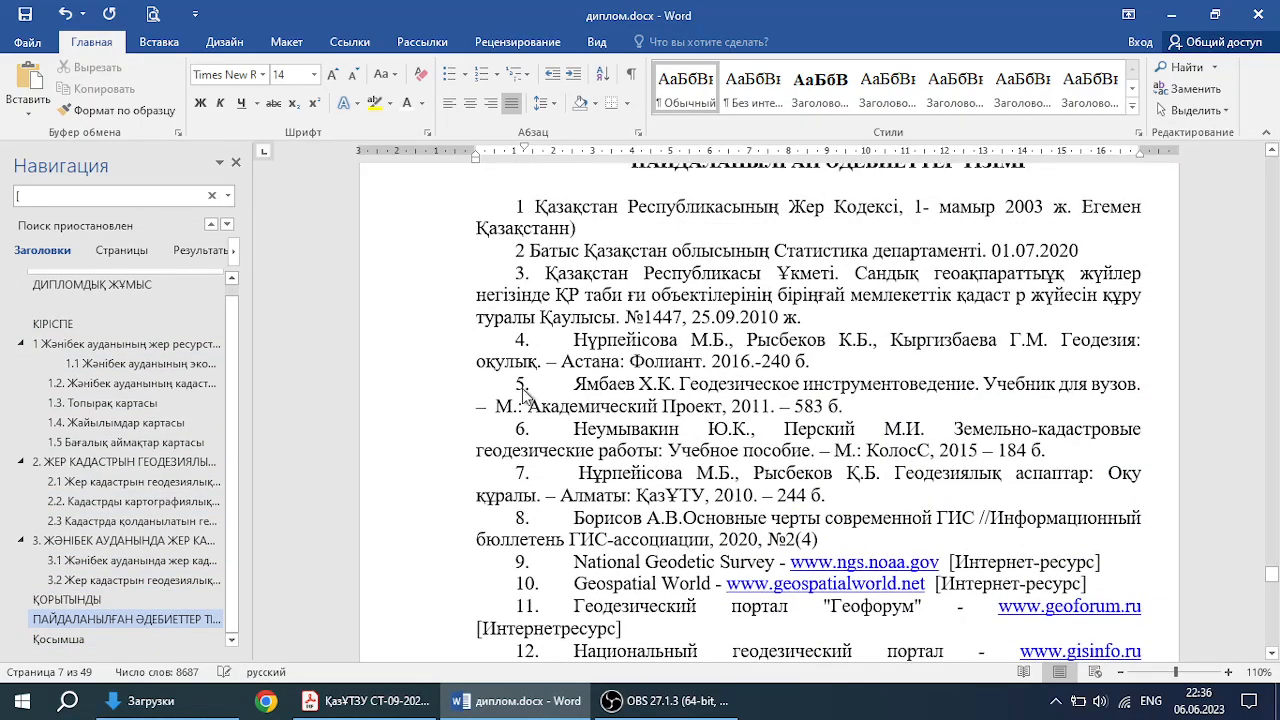
pyautogui.moveTo(574, 384); pyautogui.dragTo(849, 409)
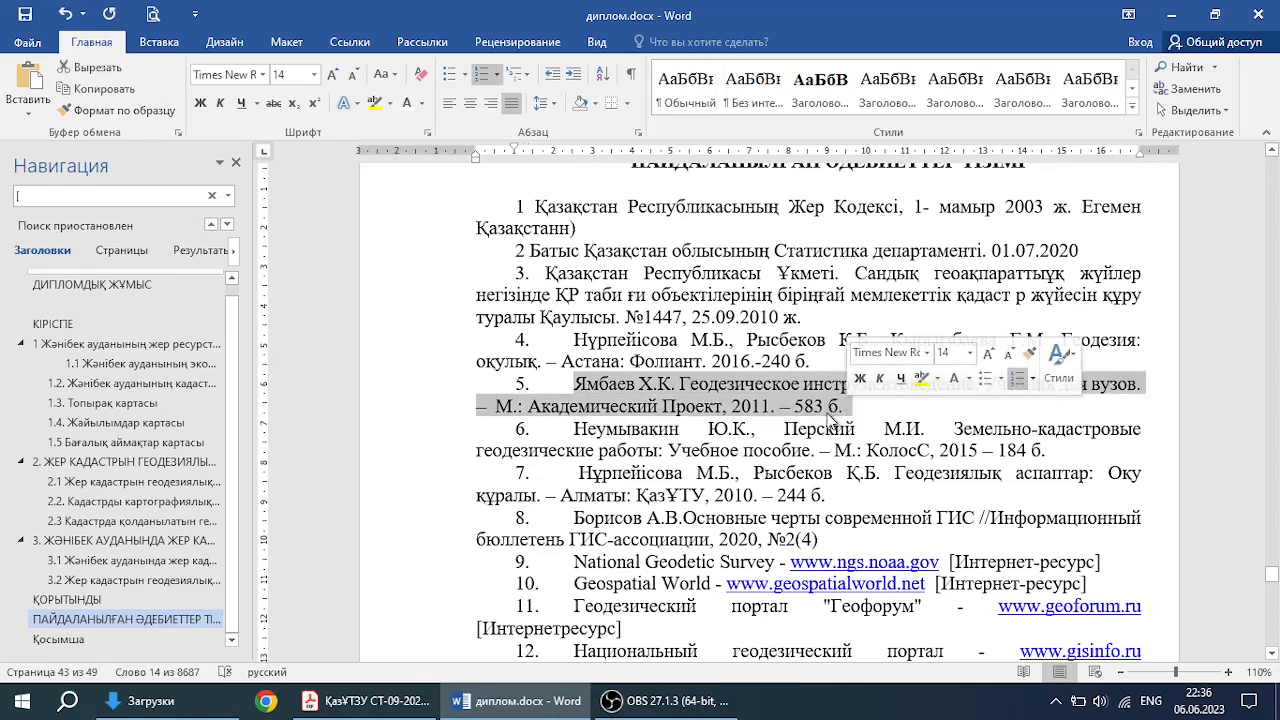
pyautogui.moveTo(606, 402); pyautogui.dragTo(530, 252)
pyautogui.click(600, 244)
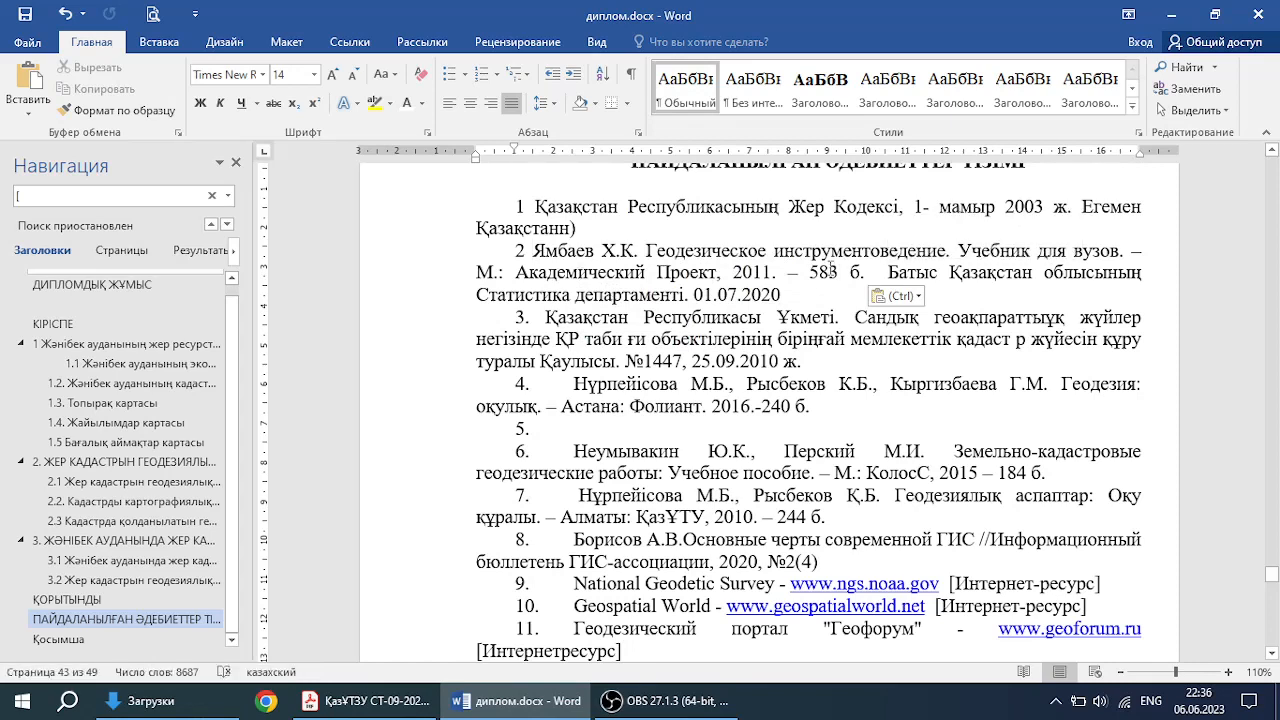
# Step: Put the "Батыс Қазақстан облысының Статистика департаменті" reference in its own paragraph, with an empty line above it
pyautogui.click(886, 272)
pyautogui.press('Return')
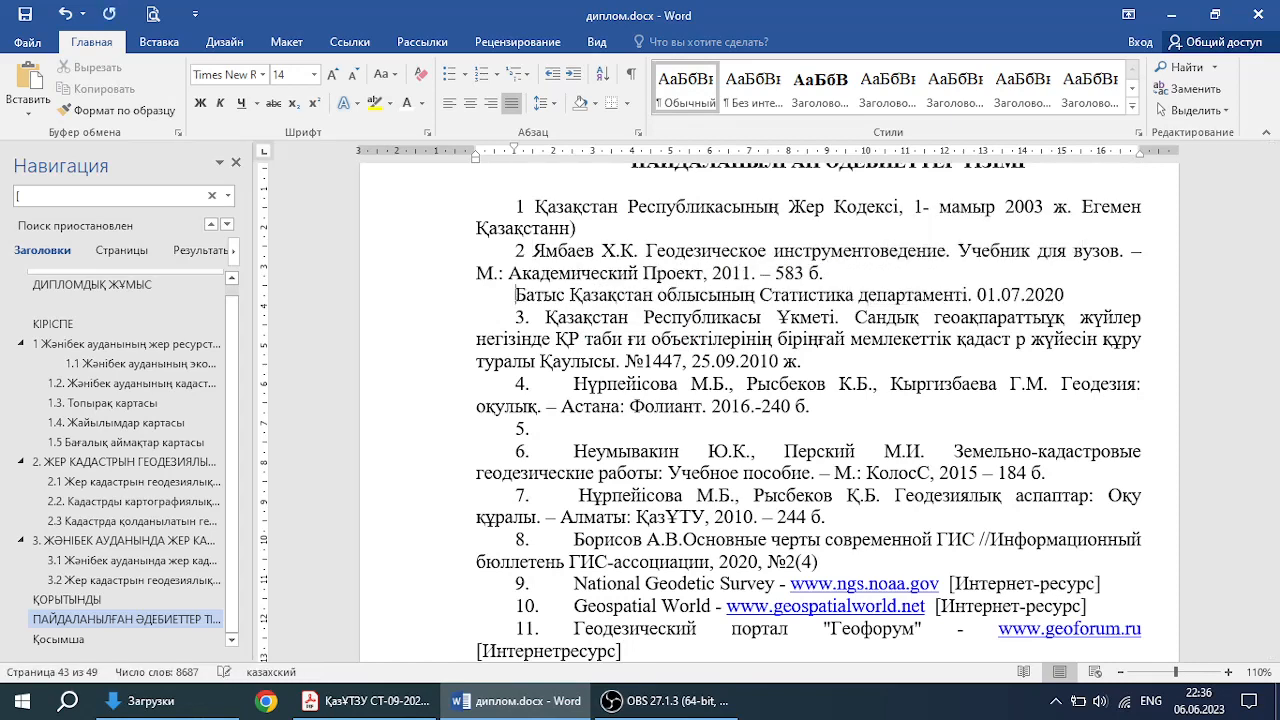
pyautogui.press('Return')
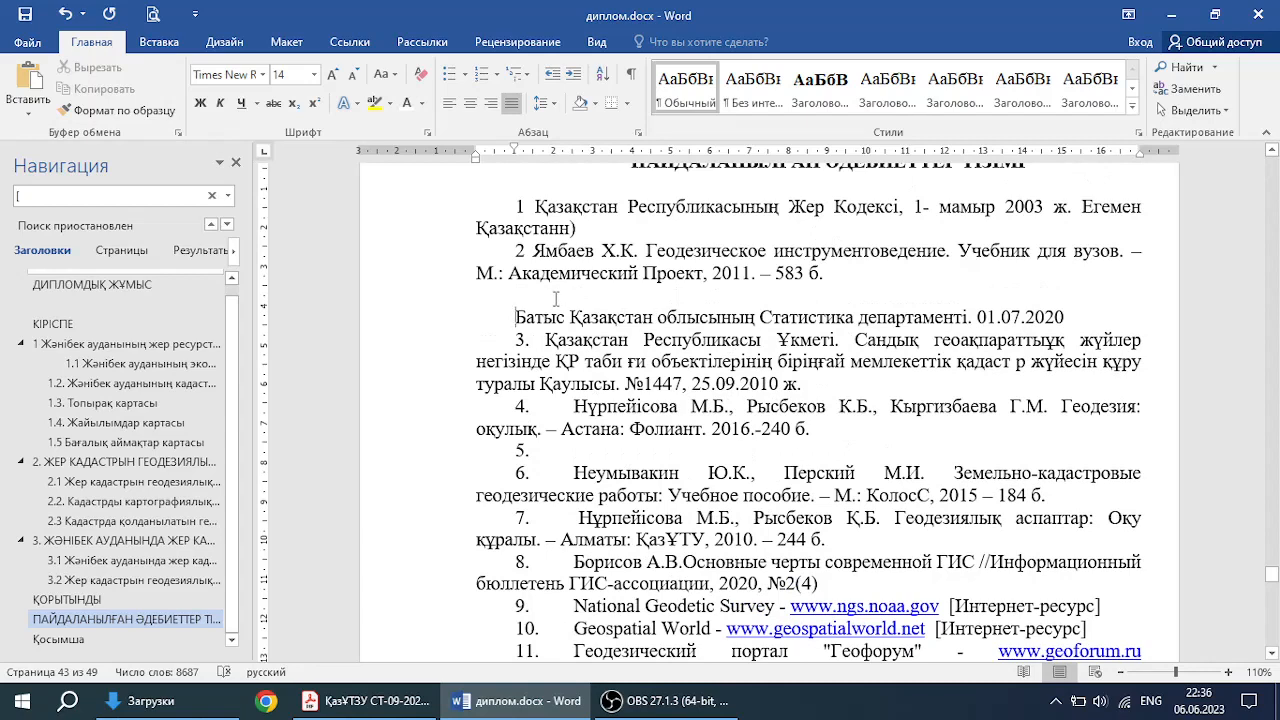
# Step: Add the letter "А" and a space before the appendix heading "Қосымша"
pyautogui.scroll(-4, 504, 349)
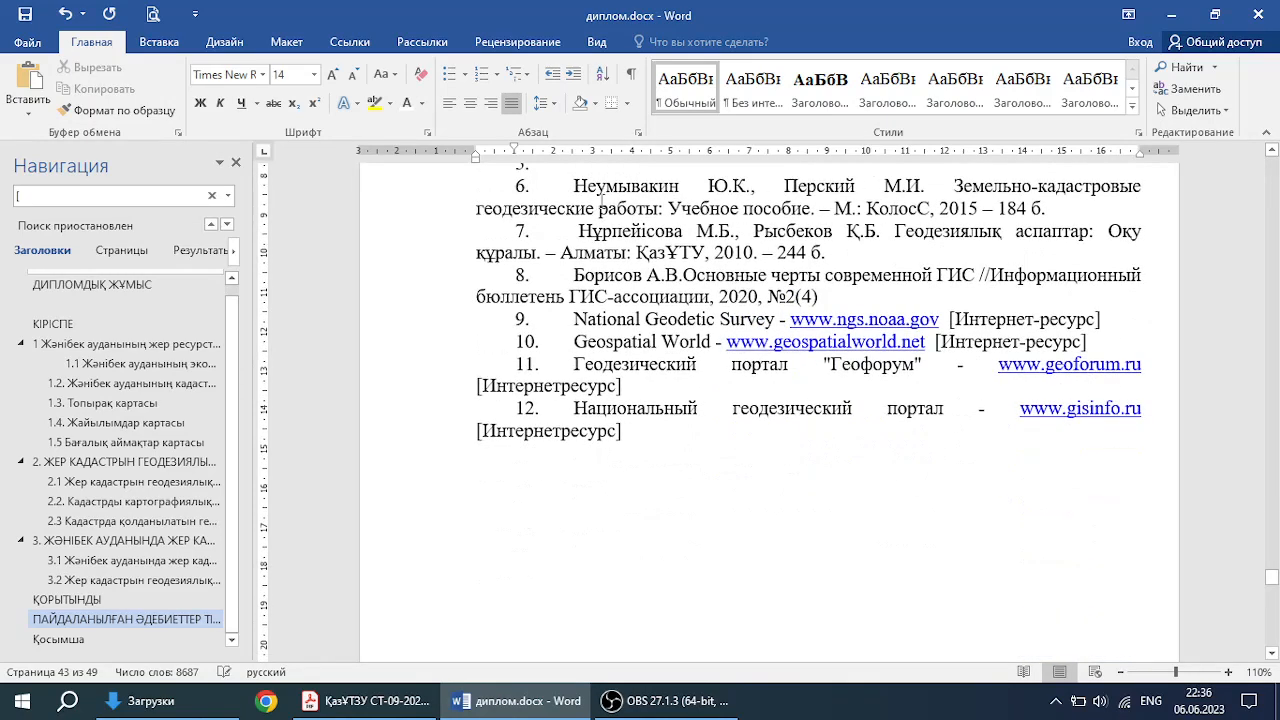
pyautogui.scroll(-10, 571, 371)
pyautogui.scroll(-2, 578, 380)
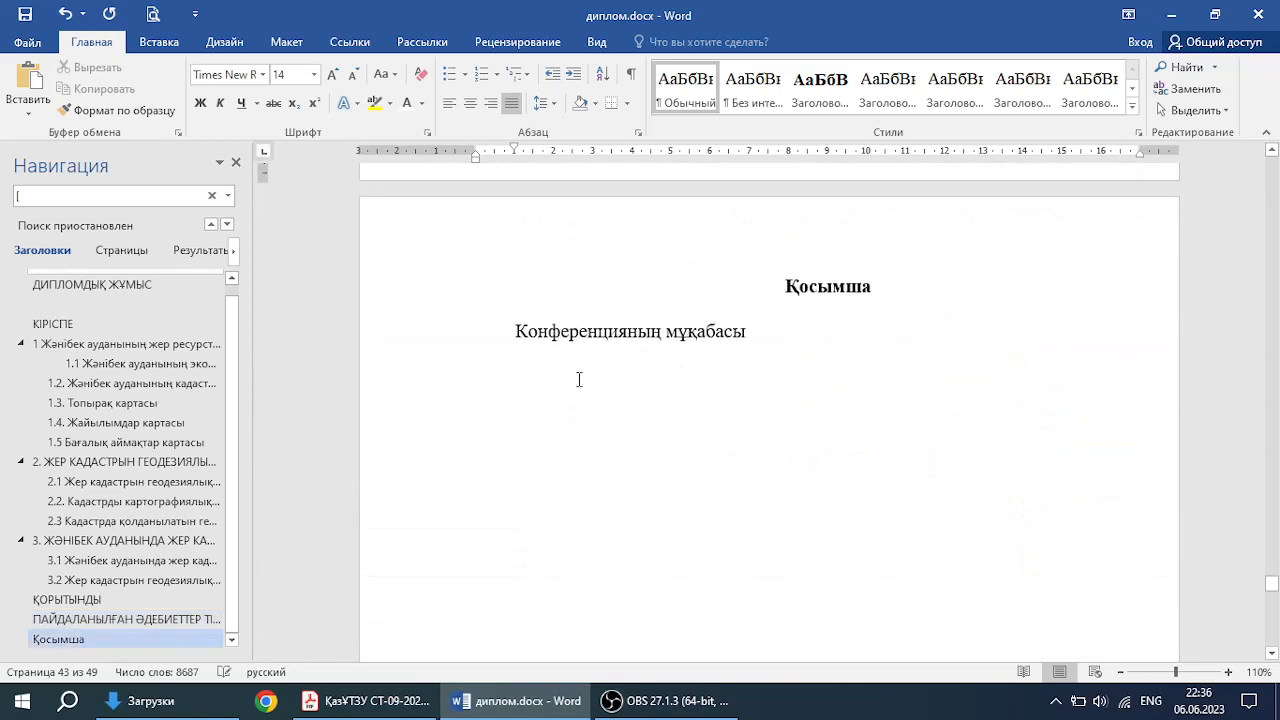
pyautogui.click(786, 287)
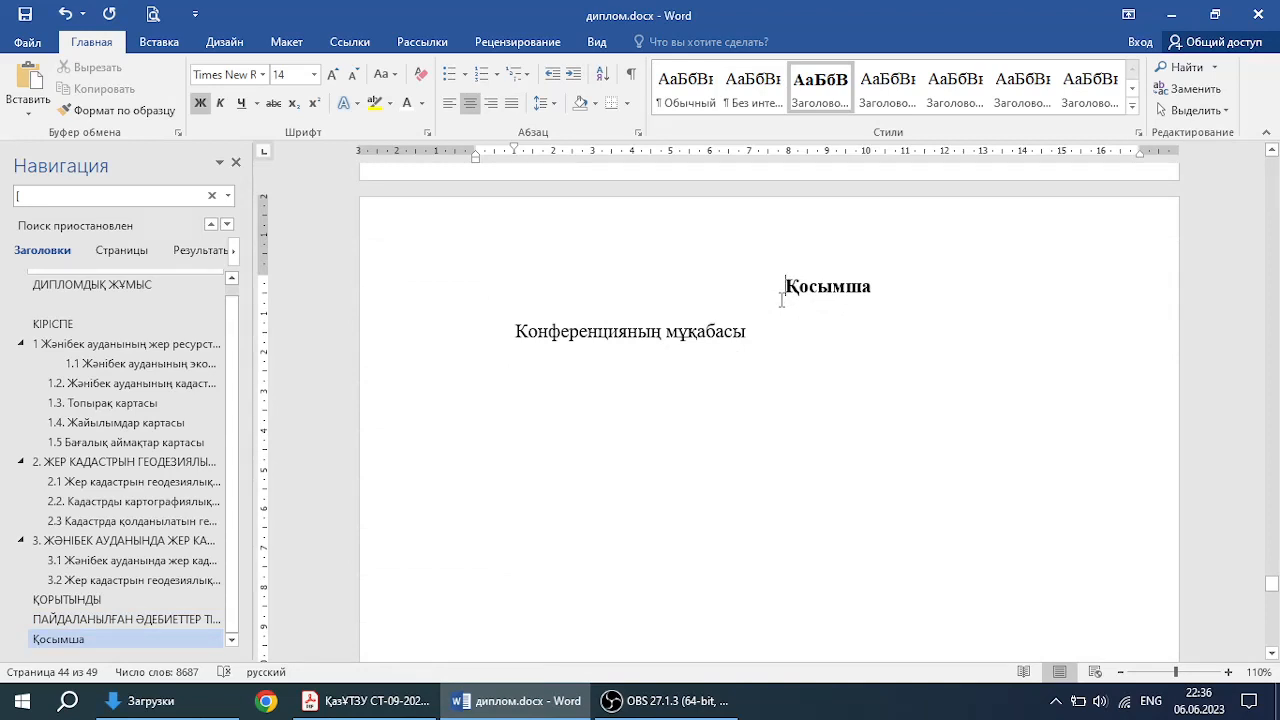
pyautogui.hotkey('alt', 'shift')
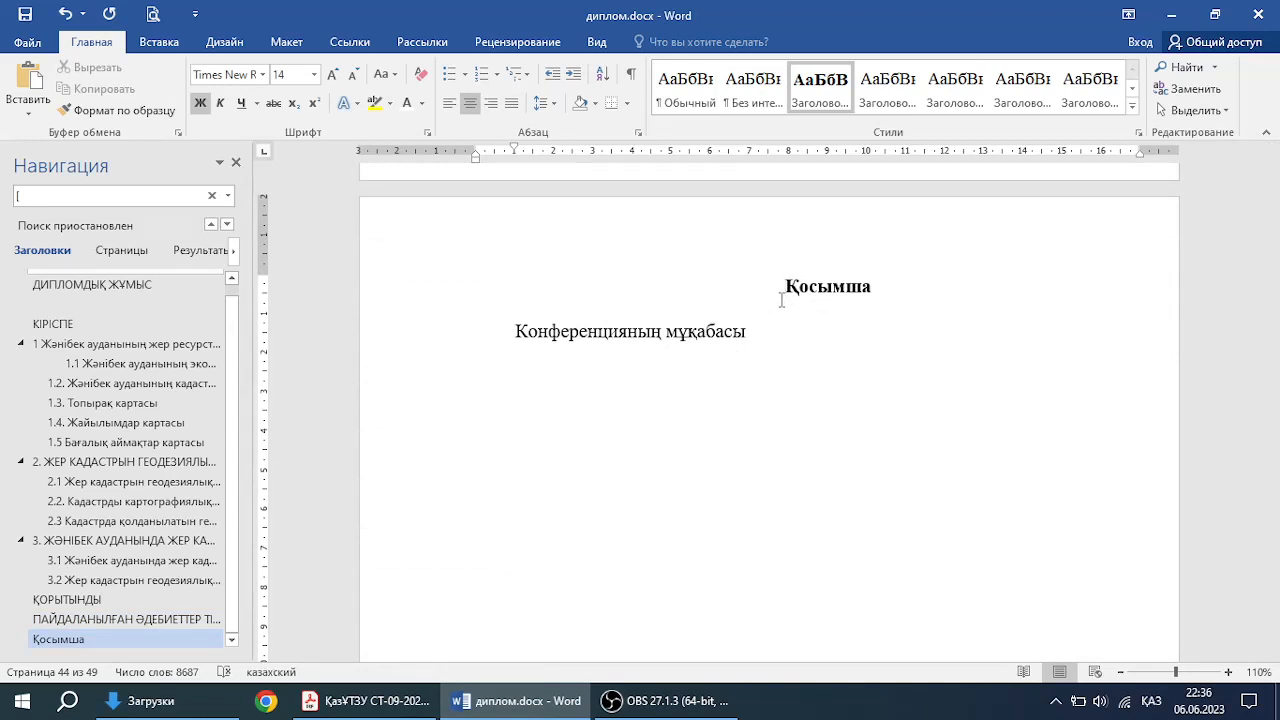
pyautogui.hotkey('alt', 'shift')
pyautogui.write('А')
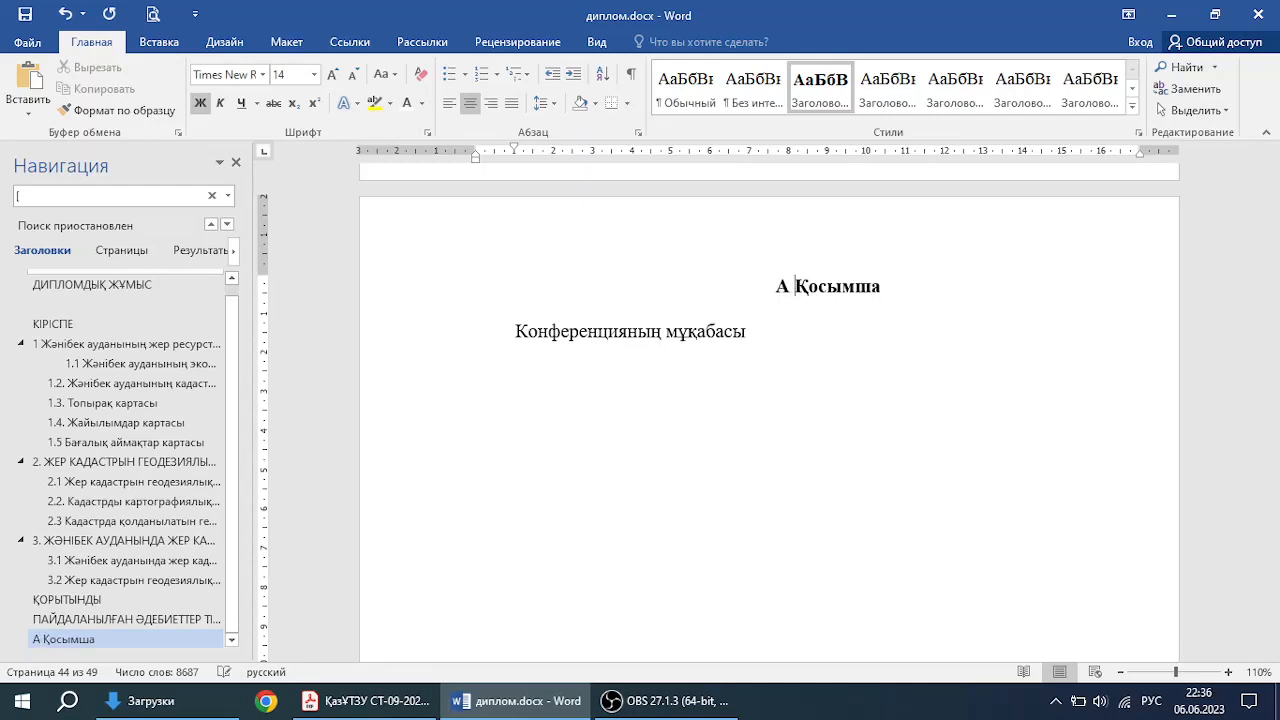
# Step: Change the heading's capital "Қ" to lowercase and add the ending "сы" to make it "А қосымшасы"
pyautogui.press('Delete')
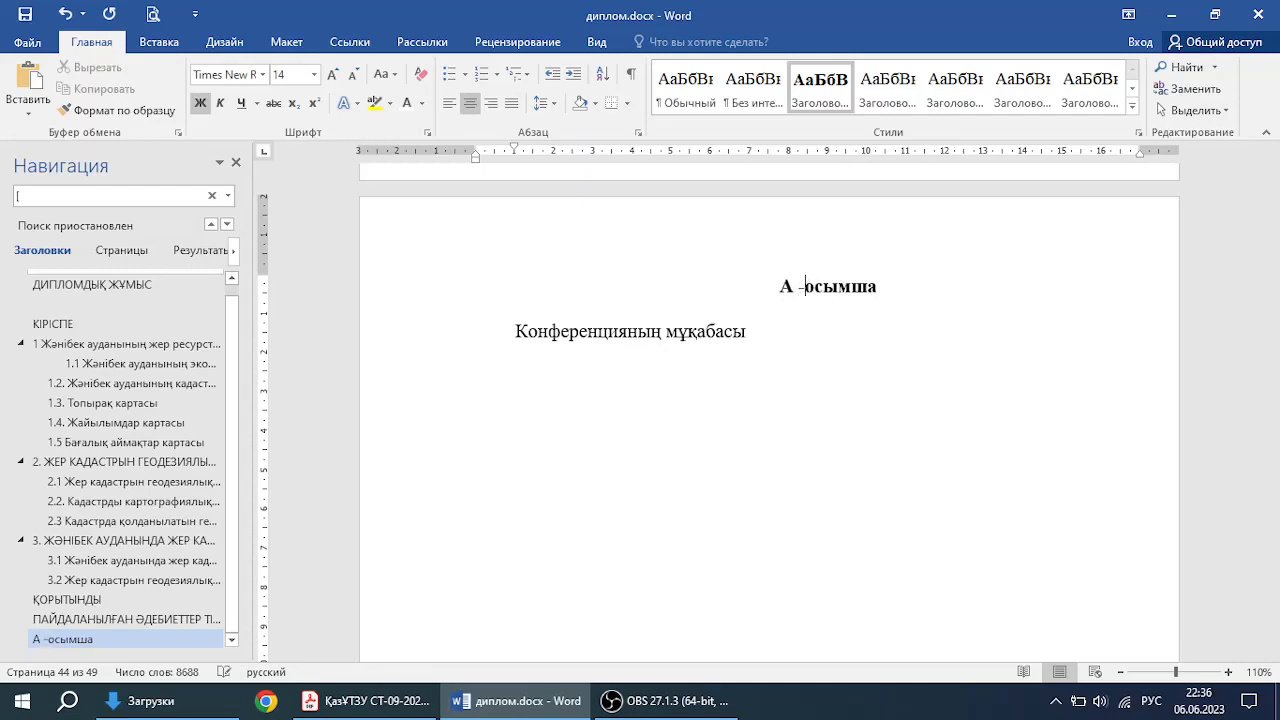
pyautogui.hotkey('alt', 'shift')
pyautogui.hotkey('alt', 'shift')
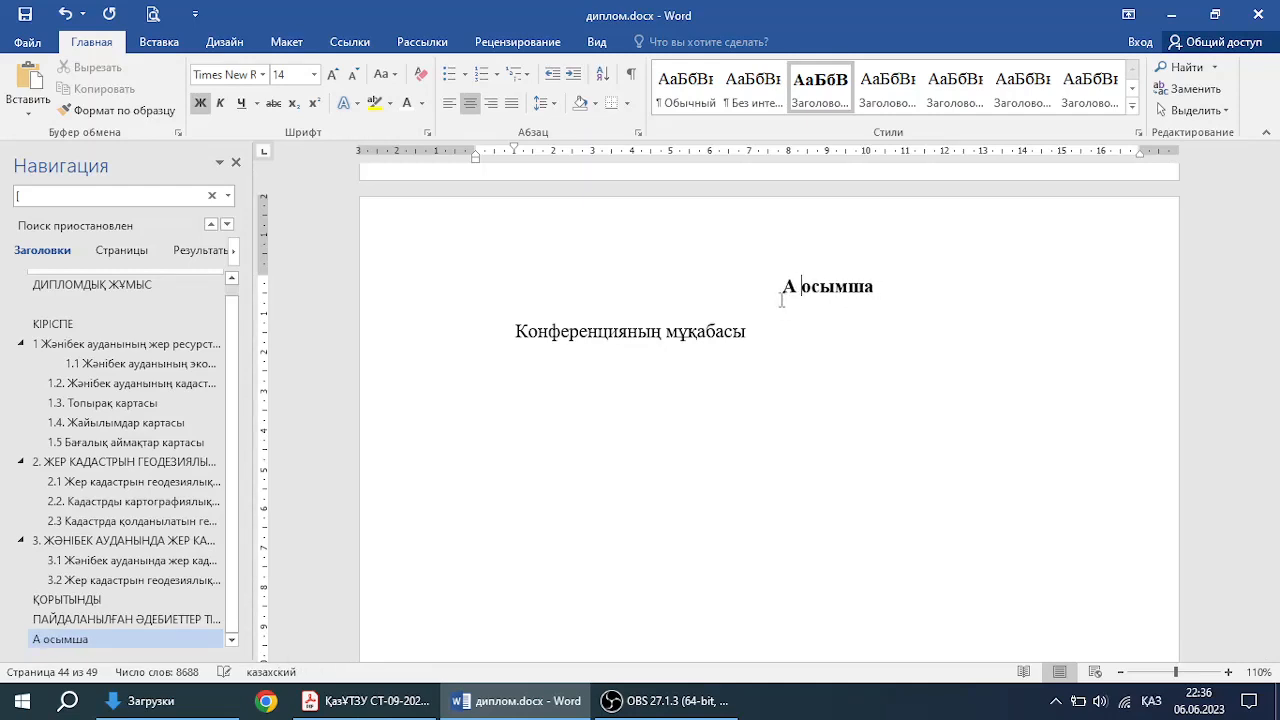
pyautogui.write('ө')
pyautogui.press('BackSpace')
pyautogui.write('ө')
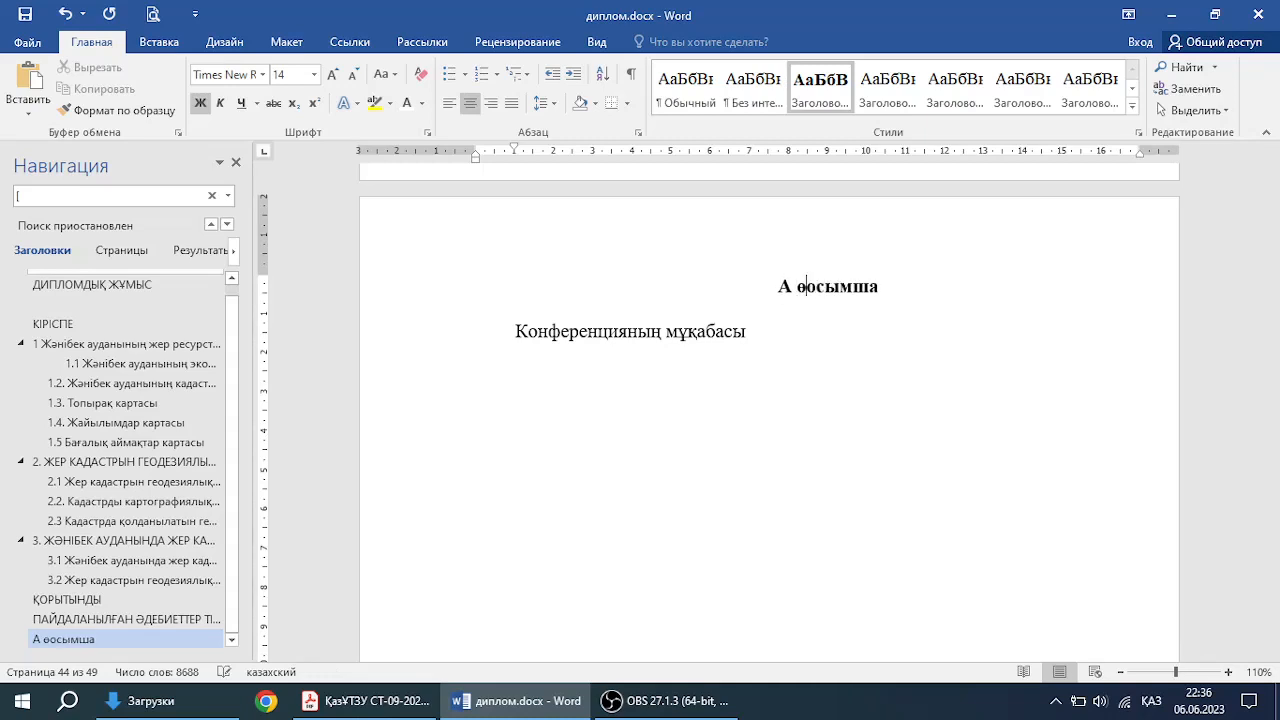
pyautogui.press('BackSpace')
pyautogui.write('һ')
pyautogui.press('BackSpace')
pyautogui.write('қ')
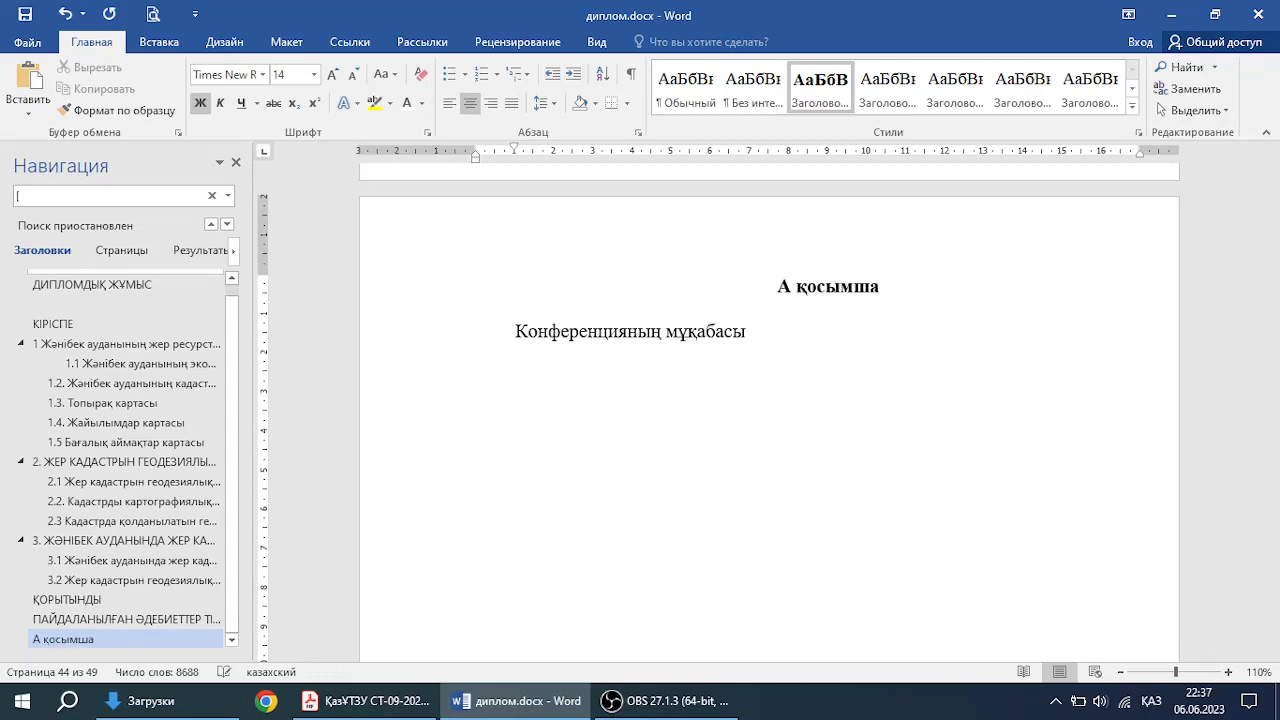
pyautogui.click(885, 292)
pyautogui.write('сы')
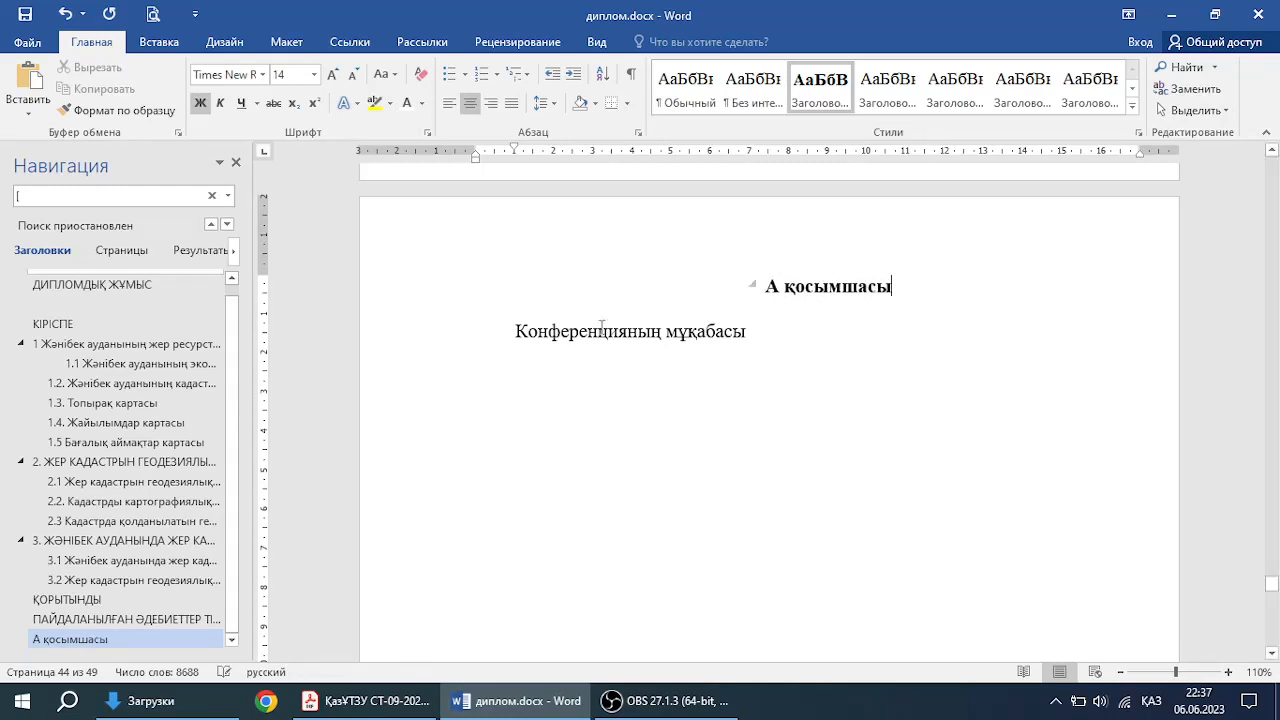
# Step: Remove the empty line below the "А қосымшасы" heading and cut the text "Конференцияның мұқабасы"
pyautogui.moveTo(748, 334); pyautogui.dragTo(571, 333)
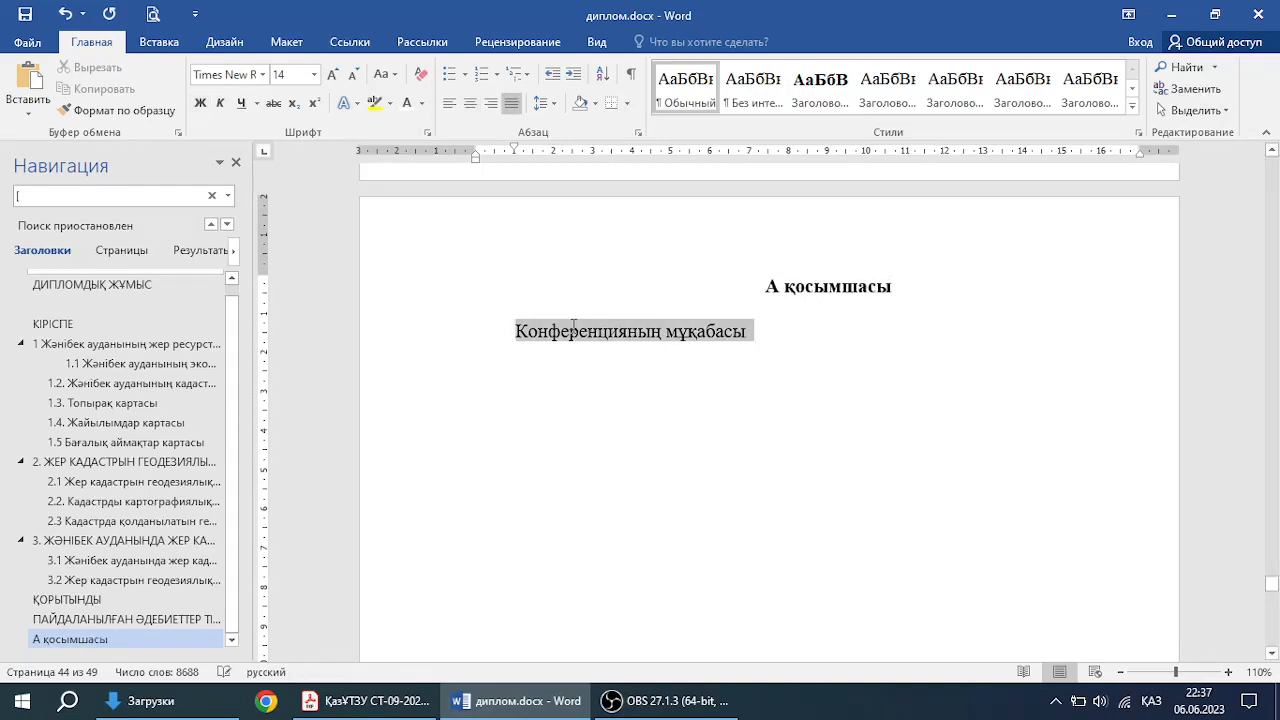
pyautogui.scroll(-2, 775, 265)
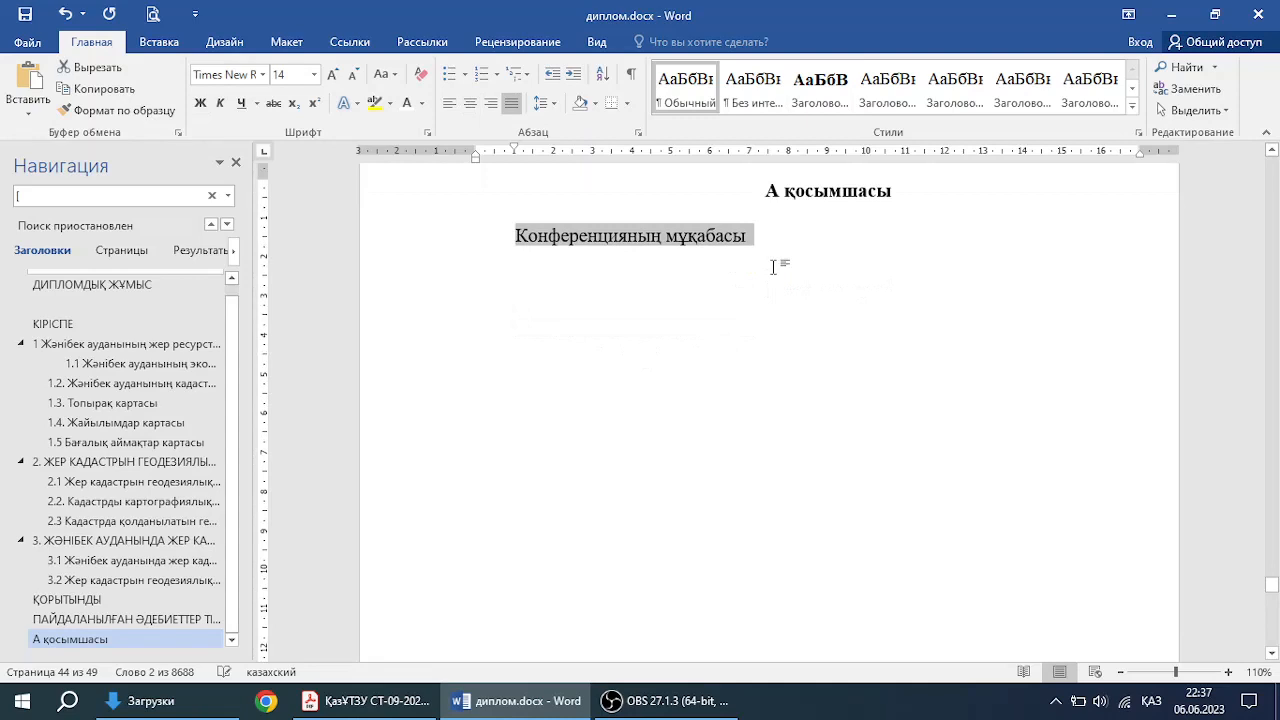
pyautogui.click(786, 214)
pyautogui.press('Delete')
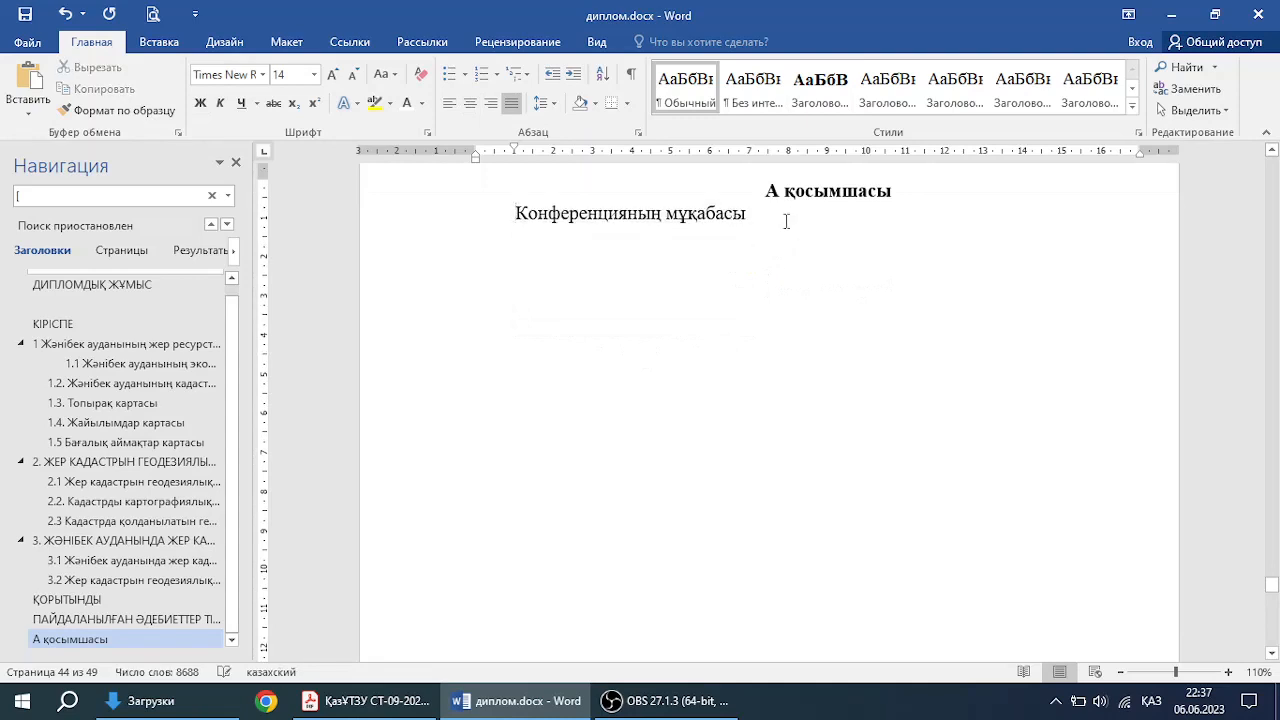
pyautogui.moveTo(786, 221); pyautogui.dragTo(520, 216)
pyautogui.rightClick(531, 219)
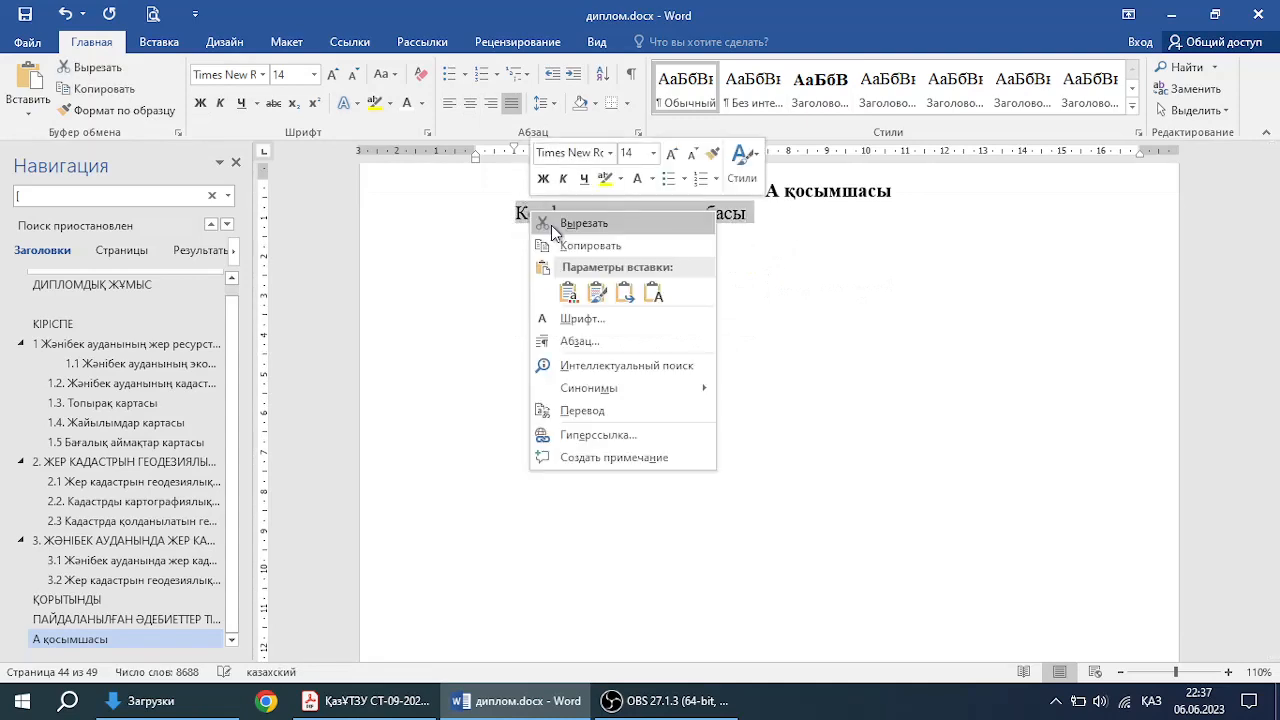
pyautogui.click(560, 222)
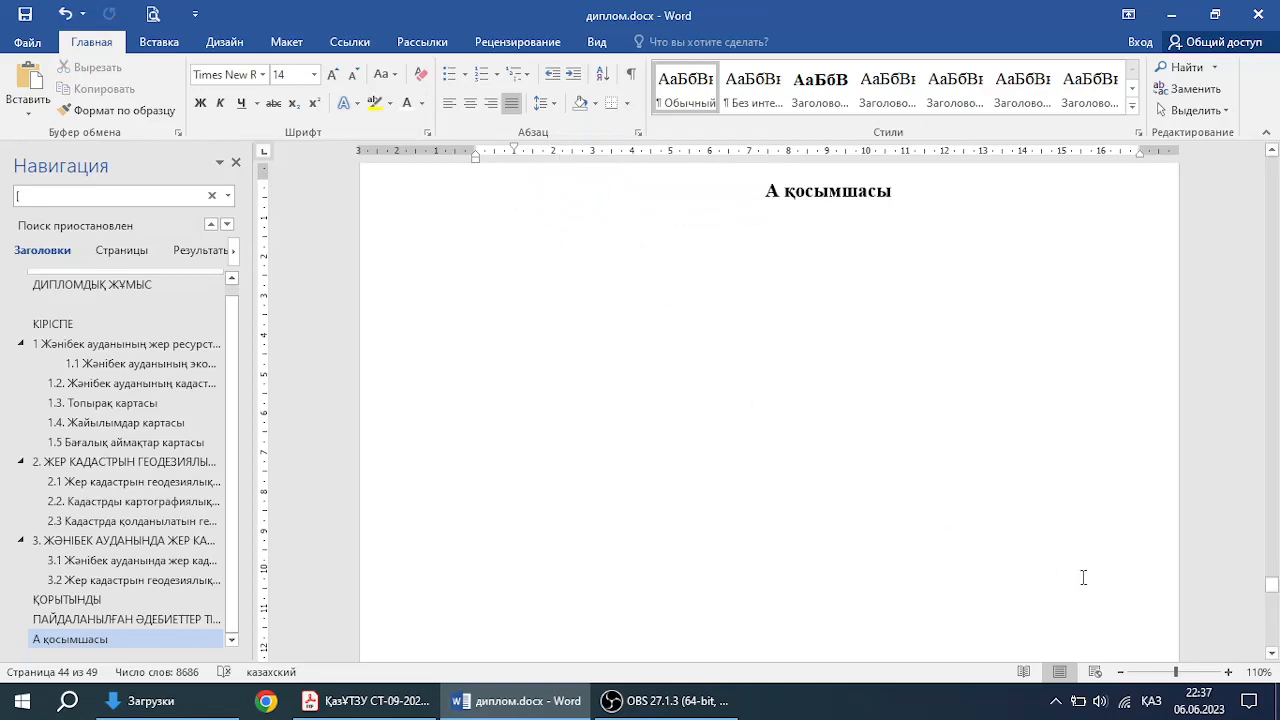
# Step: Delete the blank paragraphs between the "А қосымшасы" heading and the line "Конференция жинағының мазмұны :"
pyautogui.click(1120, 672)
pyautogui.click(1120, 672)
pyautogui.click(1120, 672)
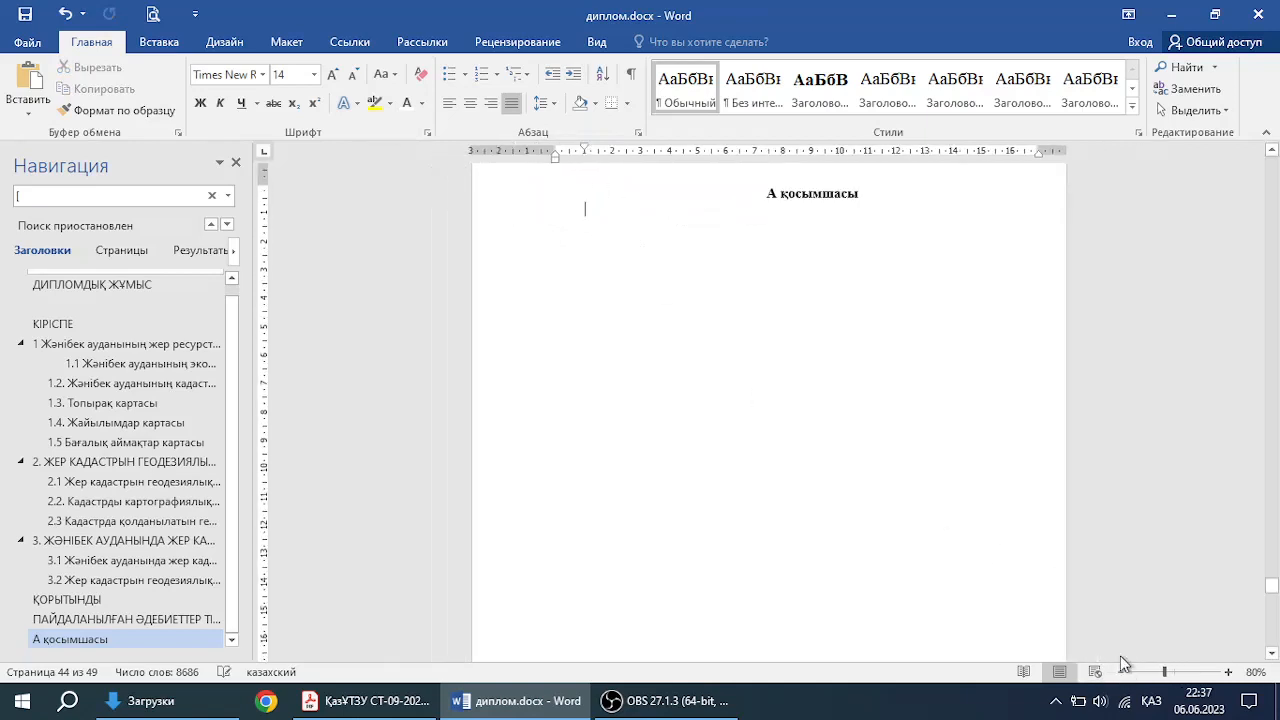
pyautogui.moveTo(607, 276); pyautogui.dragTo(606, 609)
pyautogui.press('Delete')
pyautogui.moveTo(598, 258); pyautogui.dragTo(588, 490)
pyautogui.press('Delete')
# Step: Delete the blank paragraphs below "Конференция жинағының мазмұны :" to bring the conference article up onto the appendix page
pyautogui.scroll(-1, 700, 417)
pyautogui.scroll(10, 700, 417)
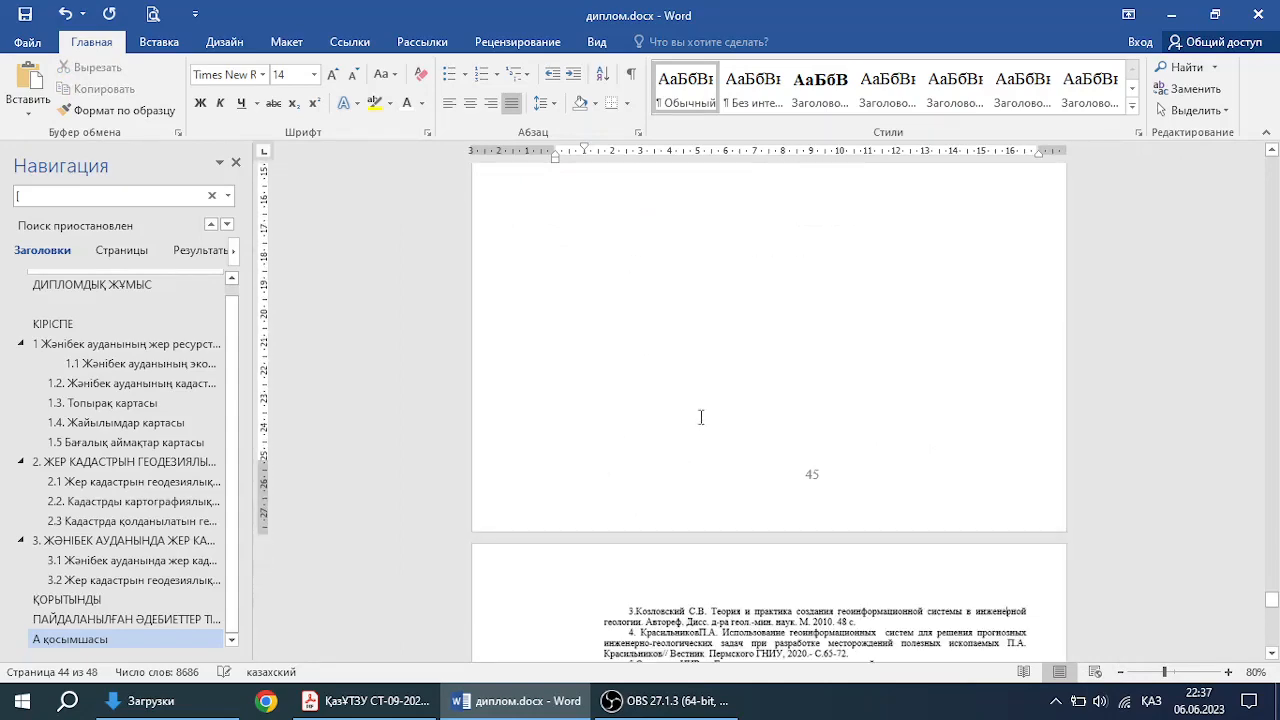
pyautogui.scroll(-8, 700, 417)
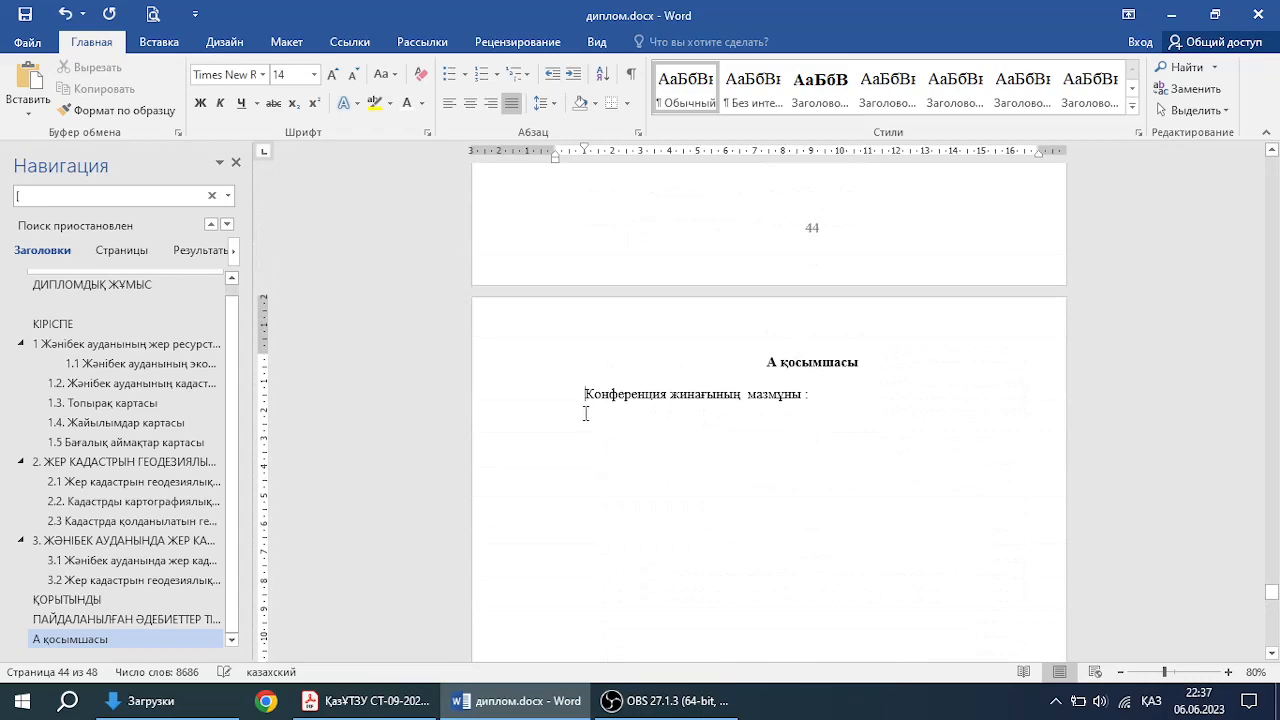
pyautogui.moveTo(586, 412); pyautogui.dragTo(563, 645)
pyautogui.press('Delete')
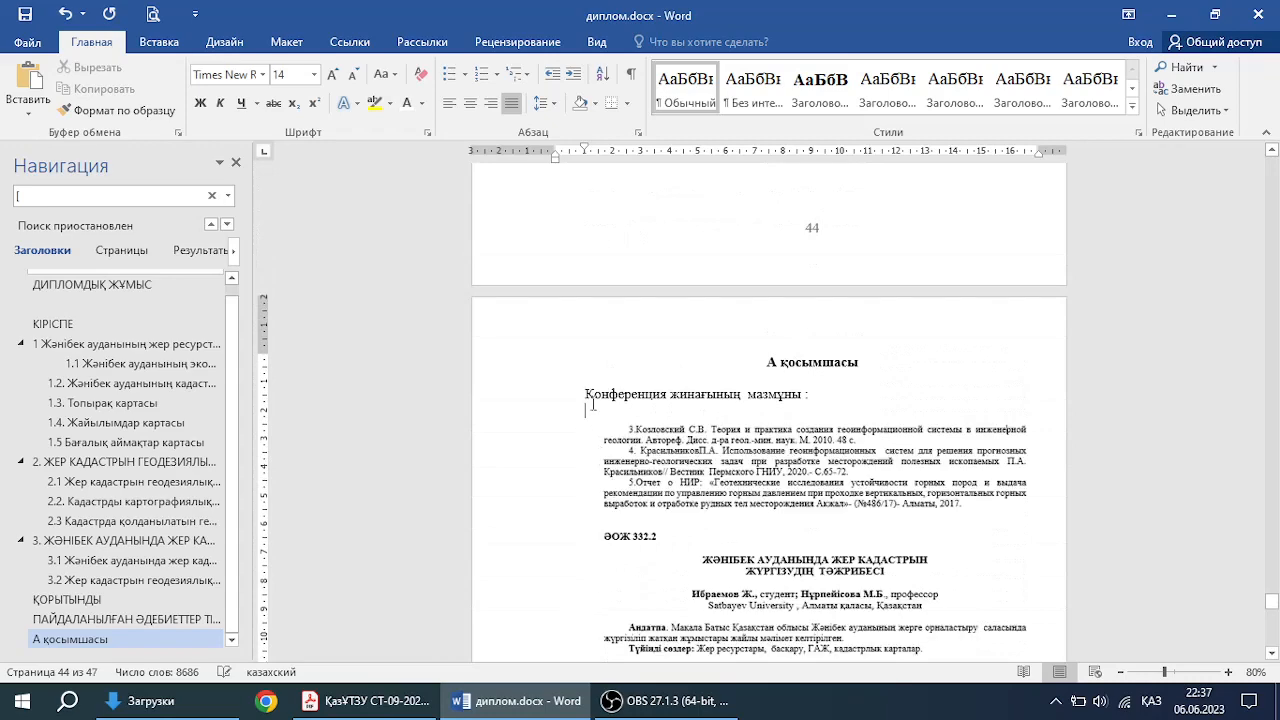
# Step: Look through the conference article pages in the appendix, from the "А қосымшасы" heading to the end of the document
pyautogui.scroll(-3, 620, 405)
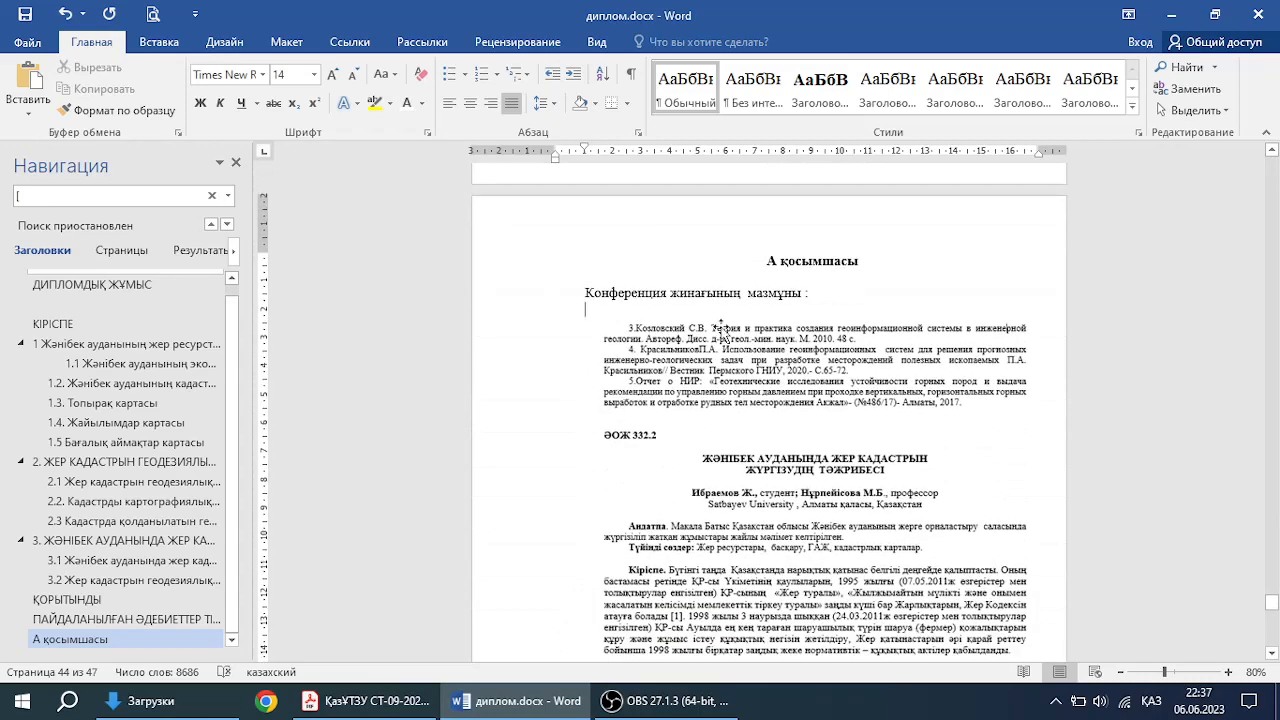
pyautogui.scroll(-5, 725, 333)
pyautogui.scroll(3, 725, 333)
pyautogui.scroll(-15, 724, 331)
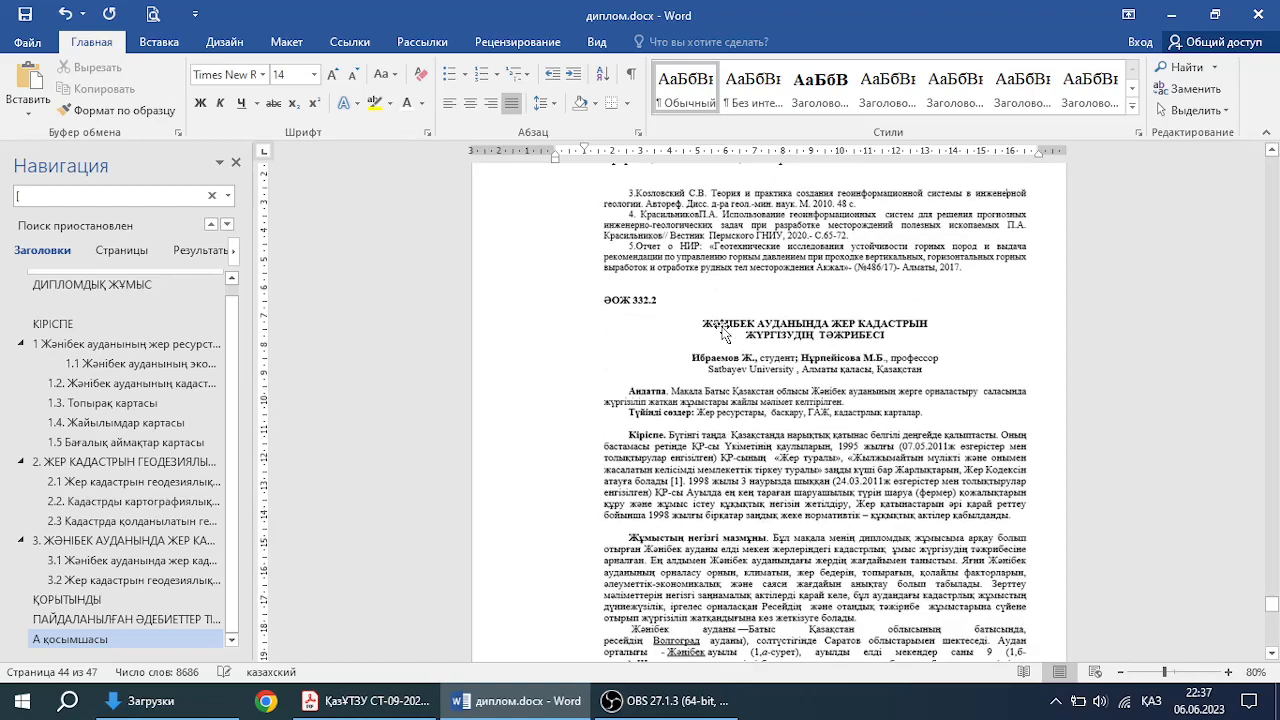
pyautogui.scroll(-6, 742, 334)
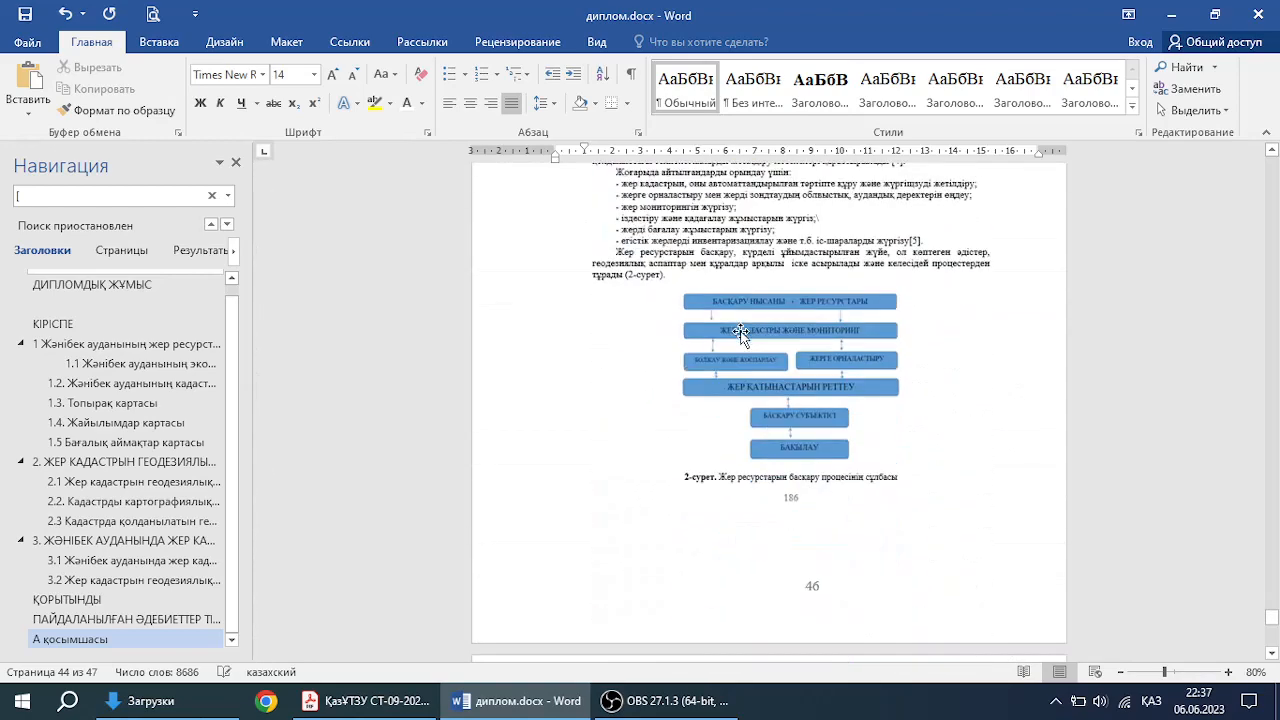
pyautogui.scroll(-20, 741, 333)
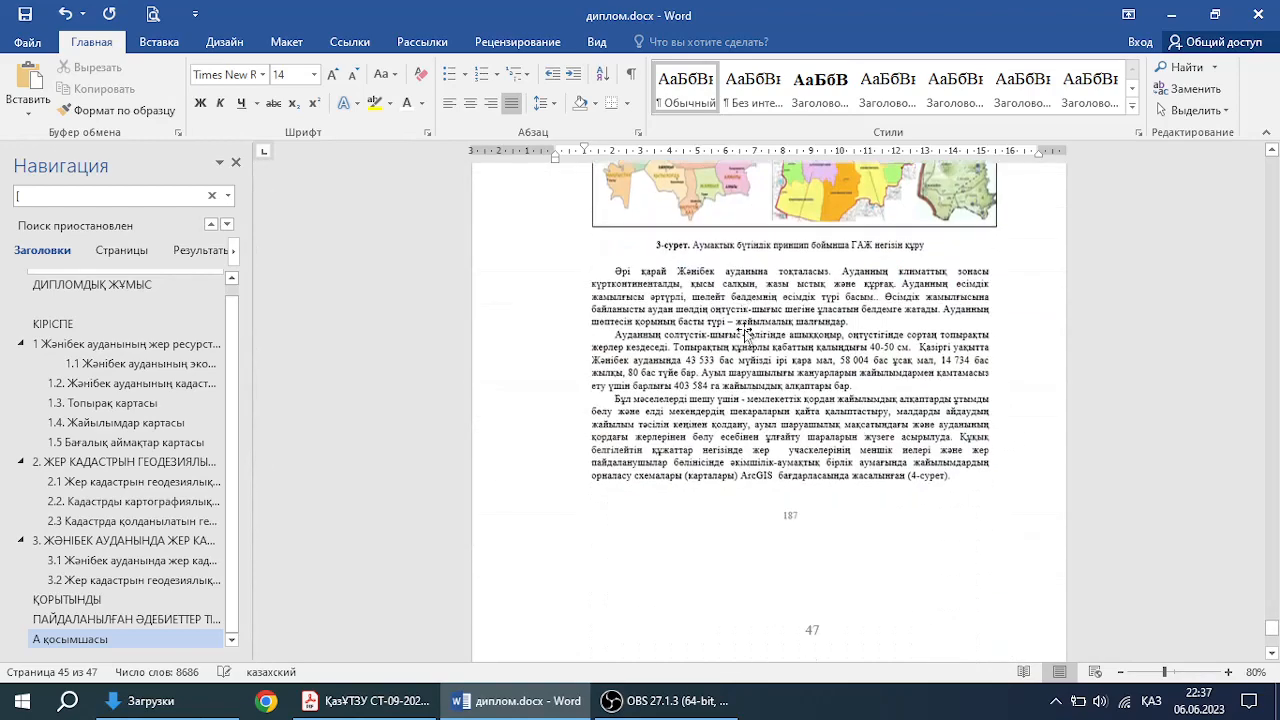
pyautogui.scroll(-10, 745, 330)
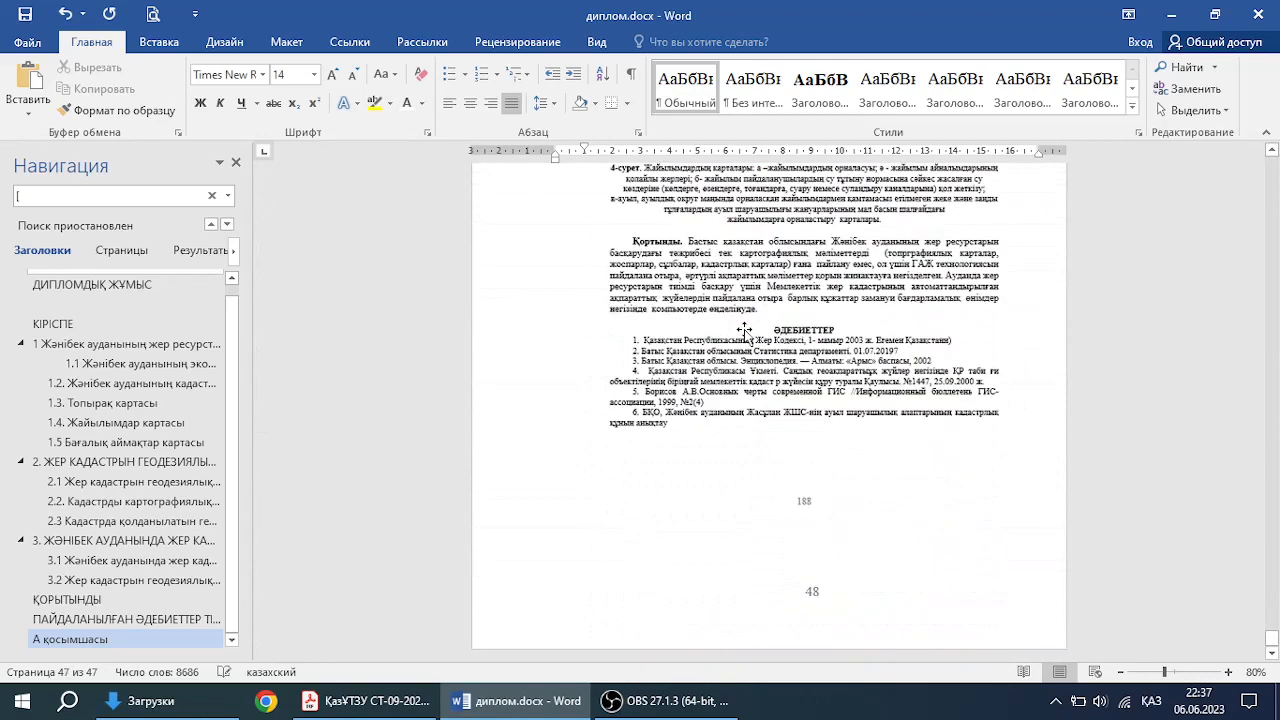
pyautogui.moveTo(1272, 640); pyautogui.dragTo(1273, 641)
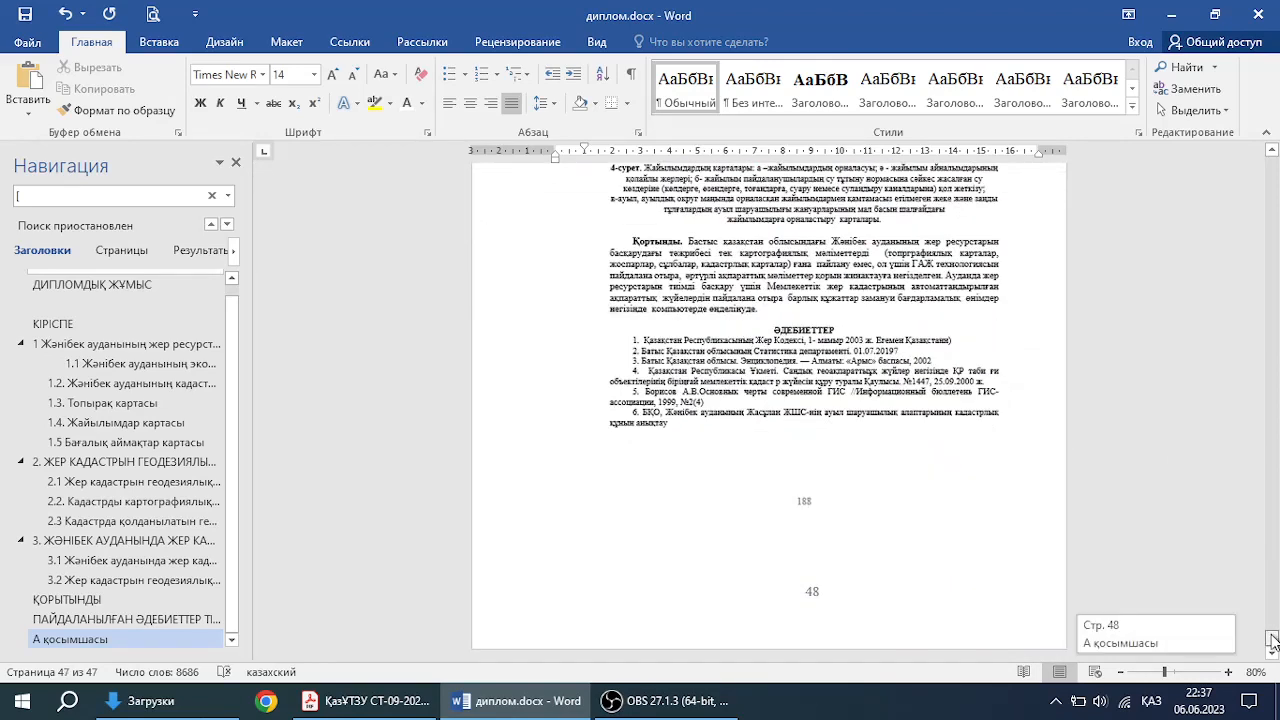
pyautogui.scroll(20, 955, 500)
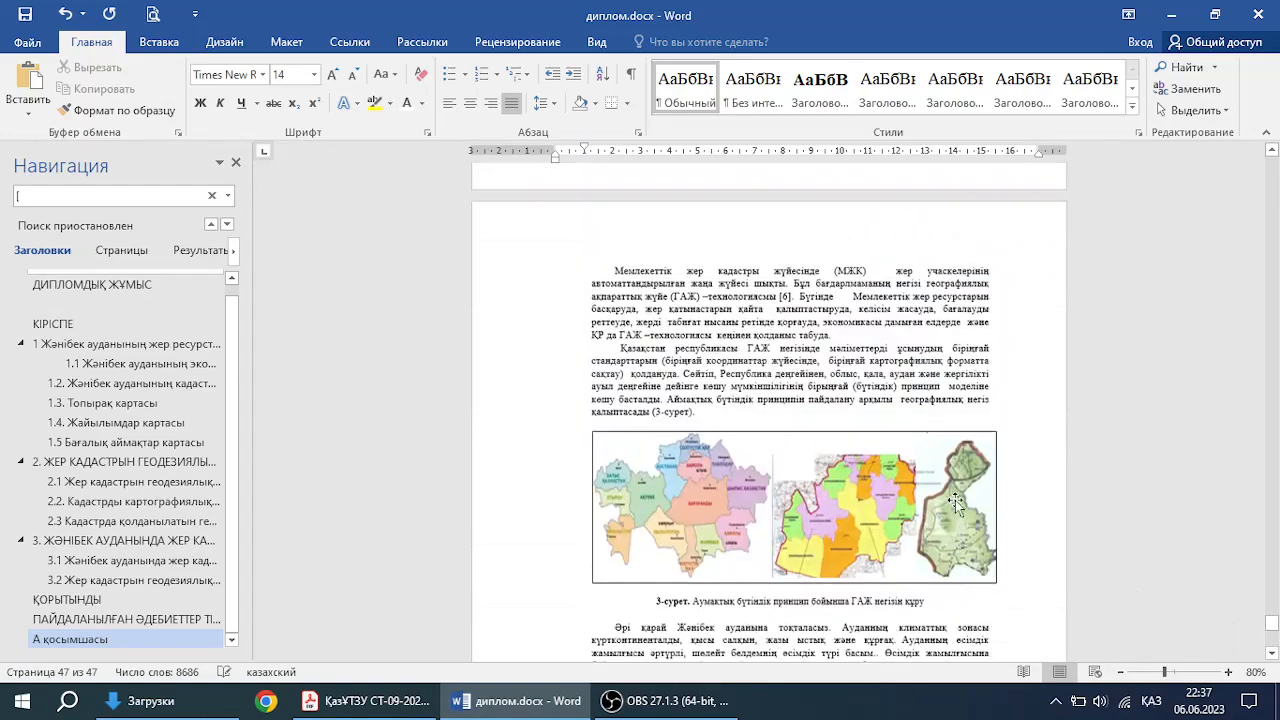
pyautogui.scroll(20, 955, 500)
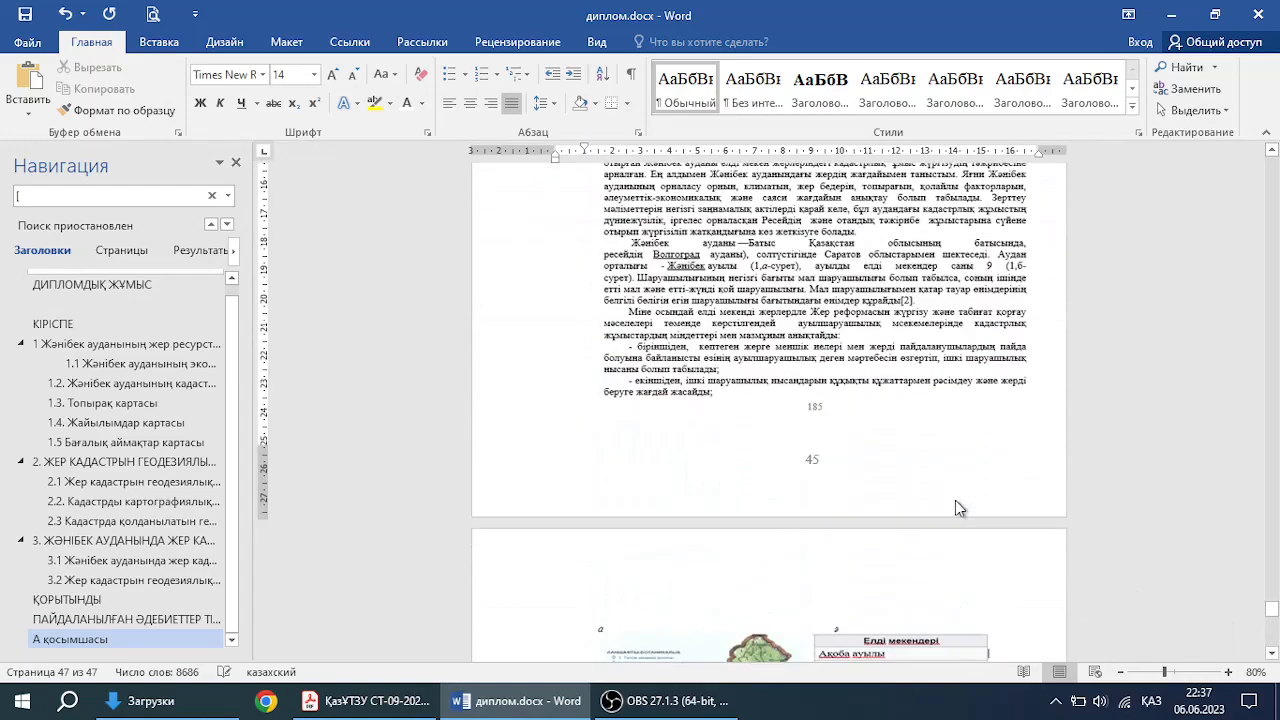
pyautogui.scroll(10, 955, 504)
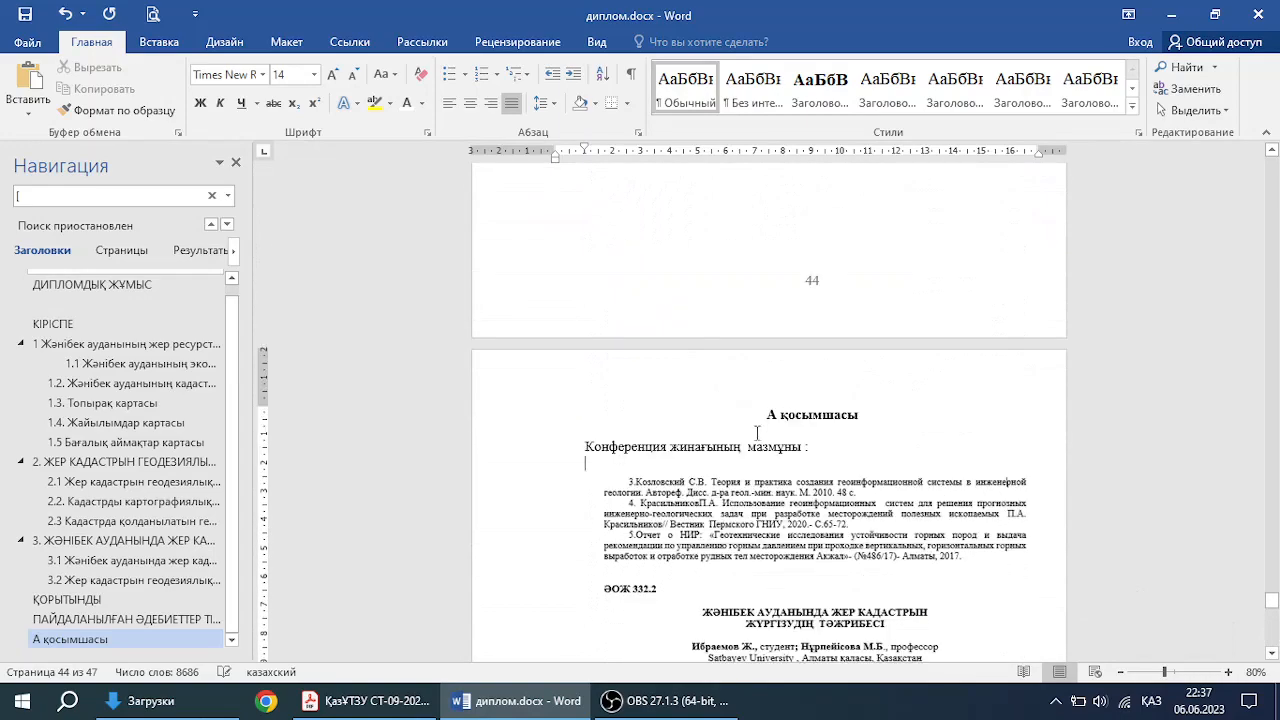
# Step: Delete the line "Конференция жинағының мазмұны :" below the "А қосымшасы" heading
pyautogui.moveTo(829, 446); pyautogui.dragTo(594, 453)
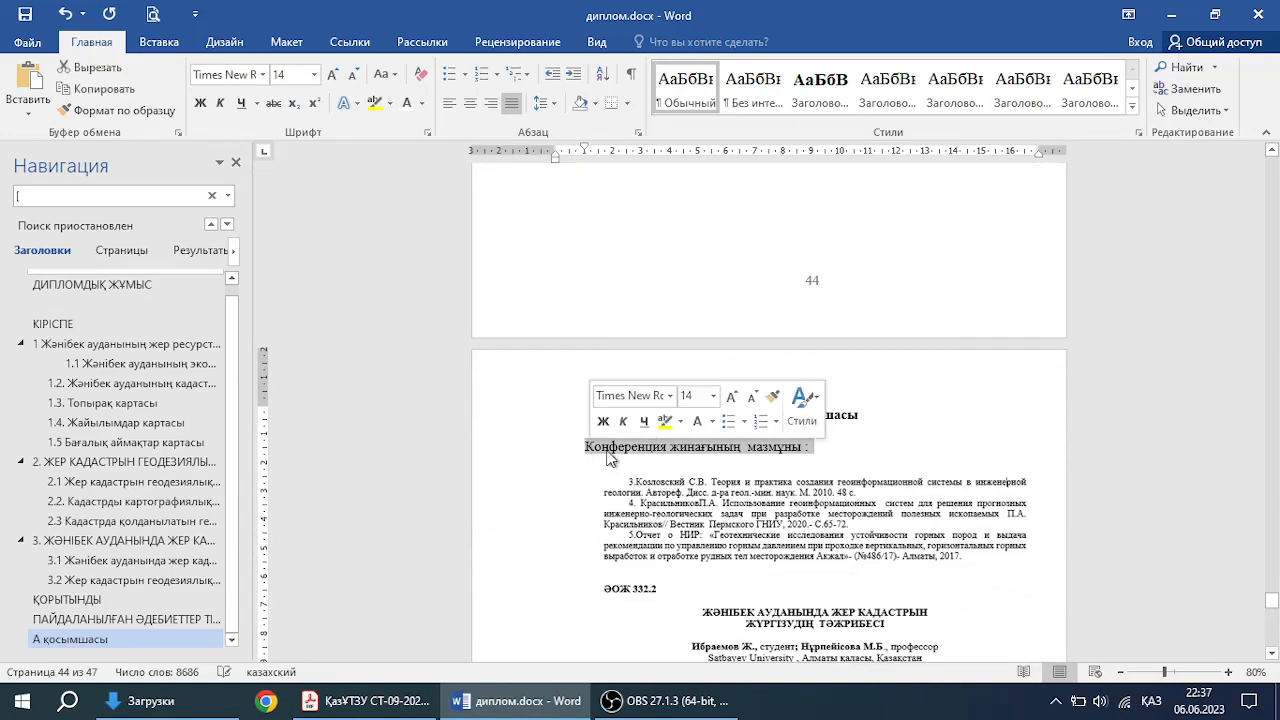
pyautogui.press('Delete')
pyautogui.scroll(-3, 805, 445)
pyautogui.scroll(3, 812, 455)
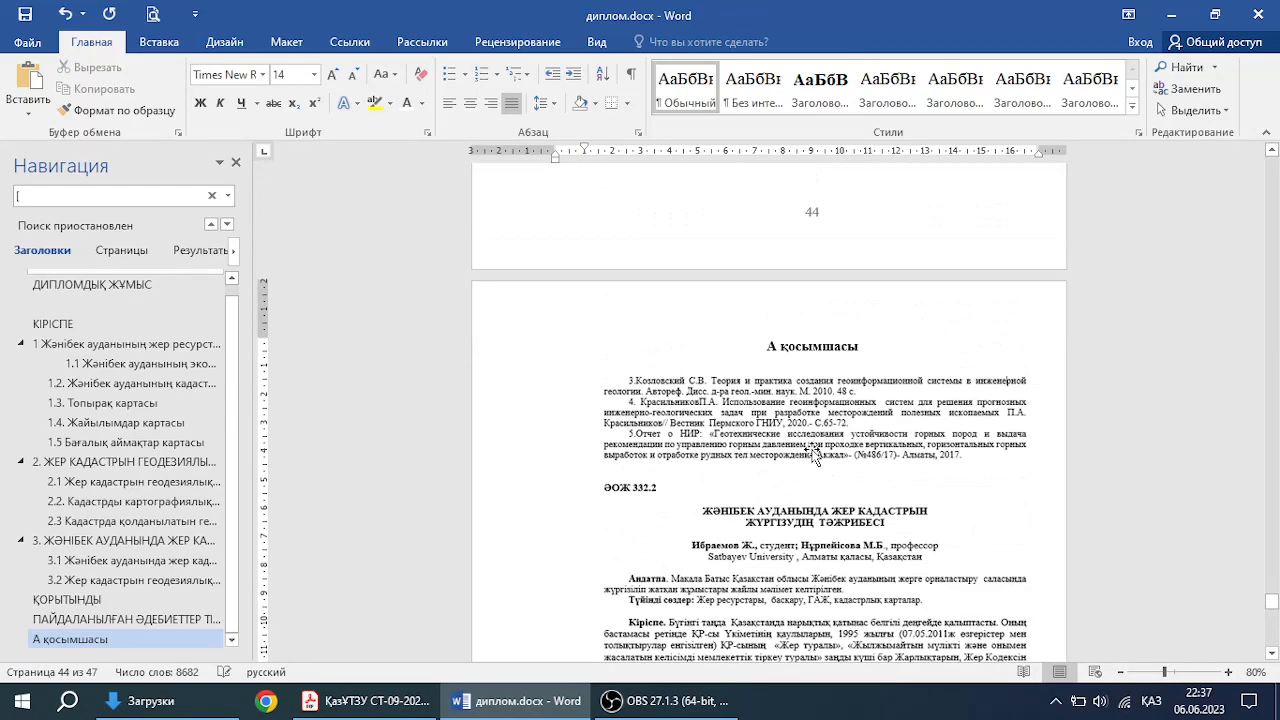
# Step: Add the centred caption "А.1-сурет - Конференцияның мұқабасы" below the first article page image, pasting in the previously cut text
pyautogui.scroll(-6, 835, 380)
pyautogui.click(1037, 485)
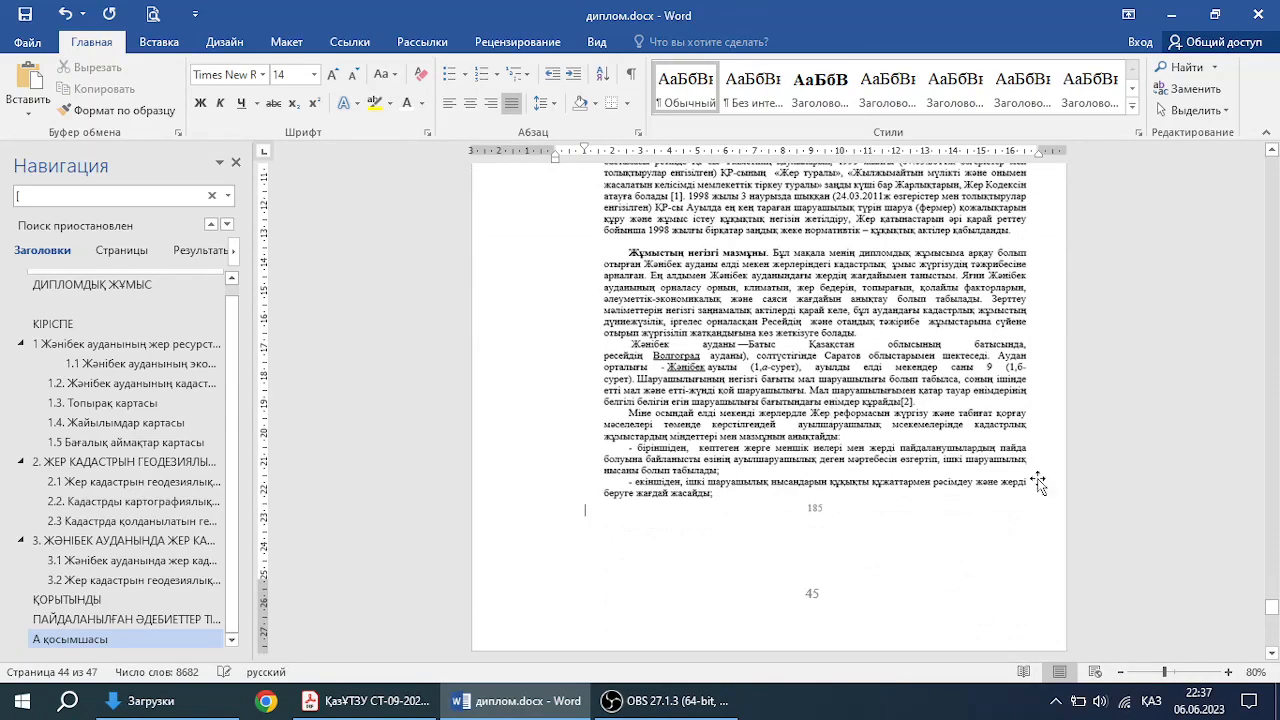
pyautogui.click(1053, 496)
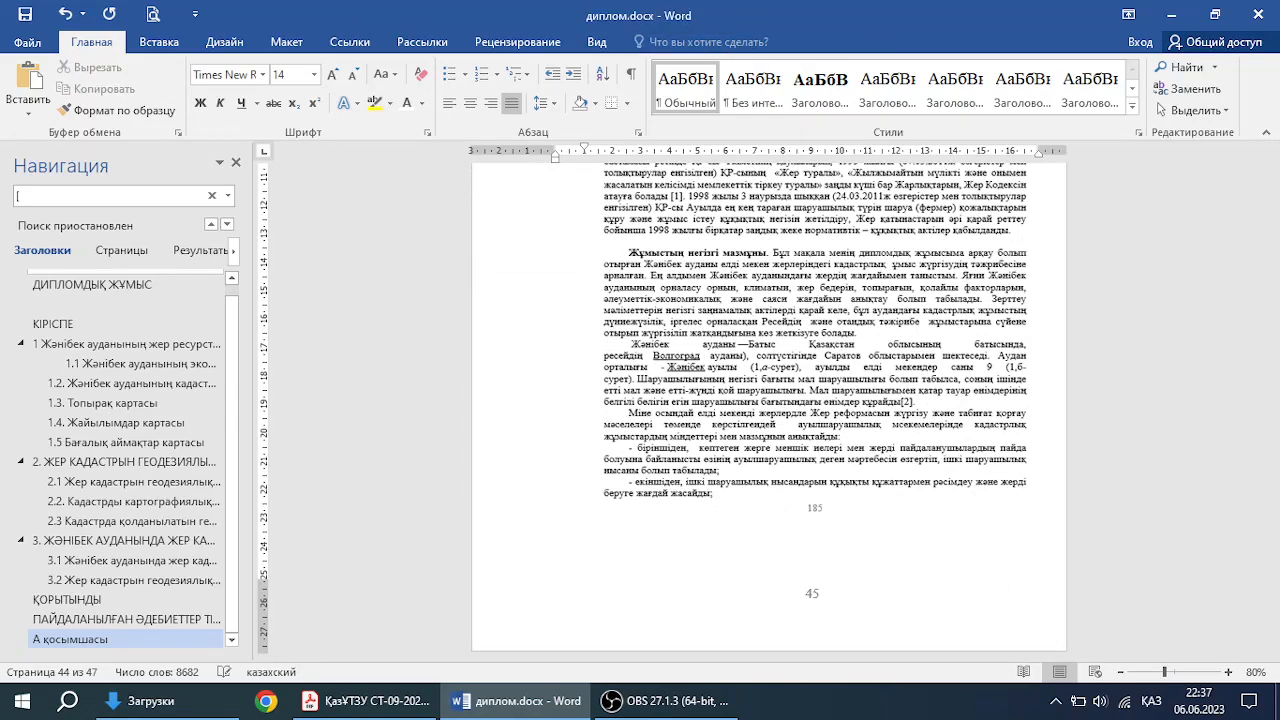
pyautogui.write('А')
pyautogui.write('№1')
pyautogui.press('BackSpace')
pyautogui.press('BackSpace')
pyautogui.write('.1-суре')
pyautogui.hotkey('ctrl', 'v')
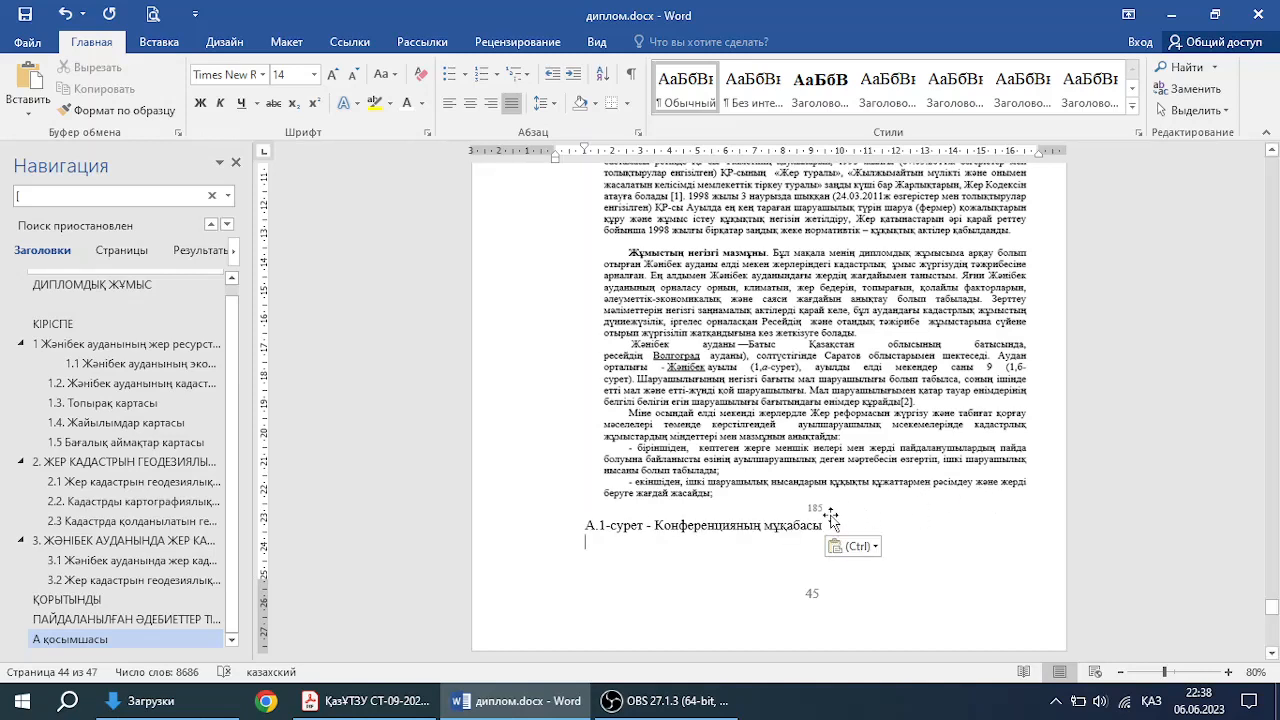
pyautogui.click(830, 522)
pyautogui.click(470, 103)
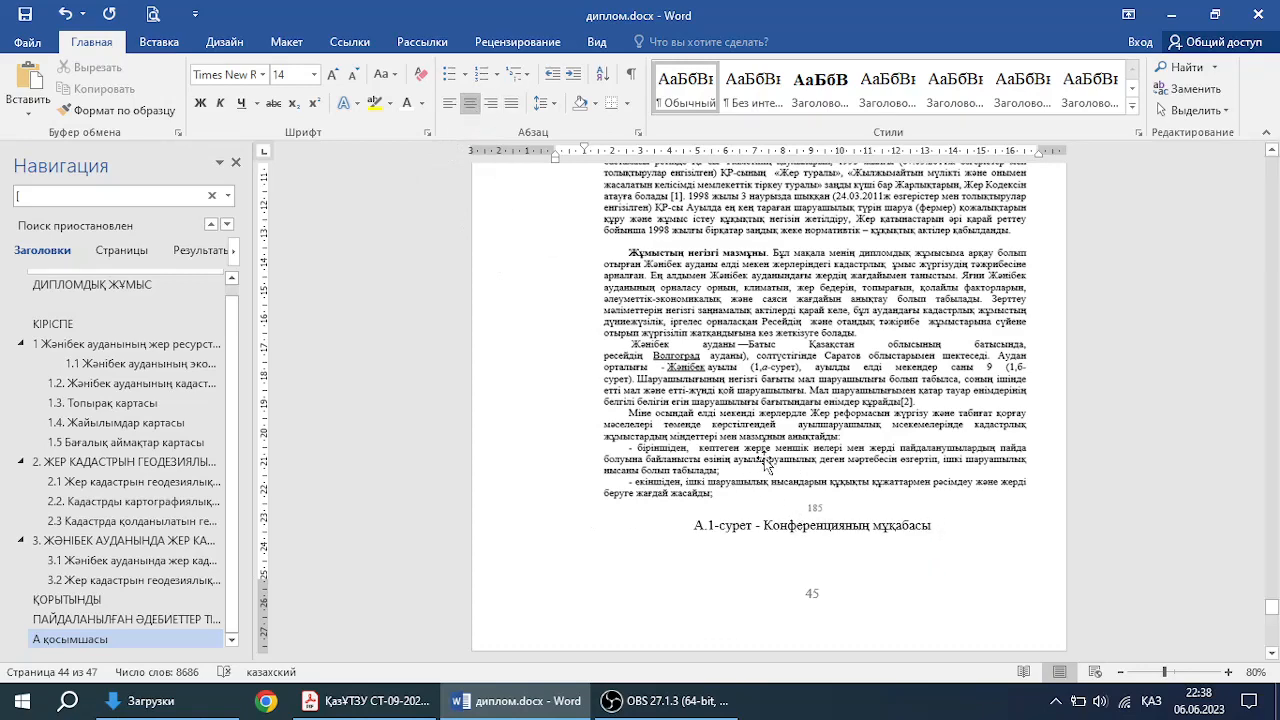
# Step: Review the appendix heading, the first article page and the numbering of its "А.1-сурет" caption
pyautogui.scroll(-1, 765, 465)
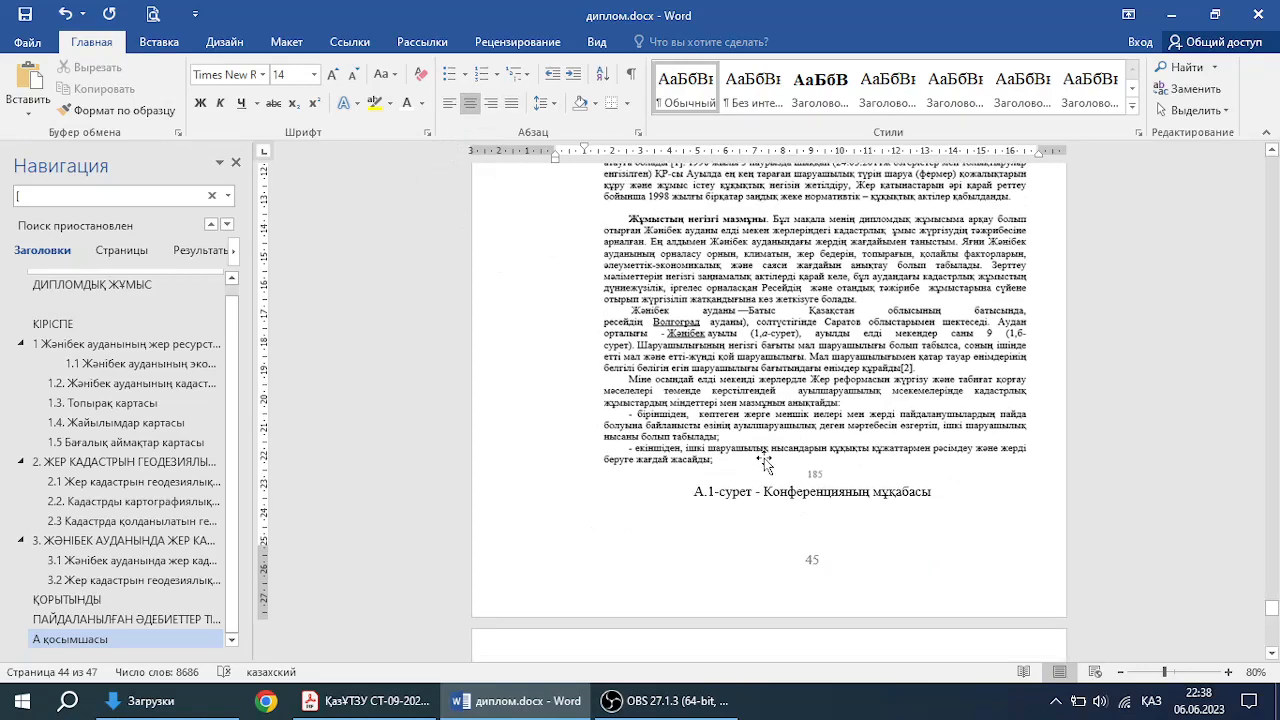
pyautogui.scroll(10, 765, 465)
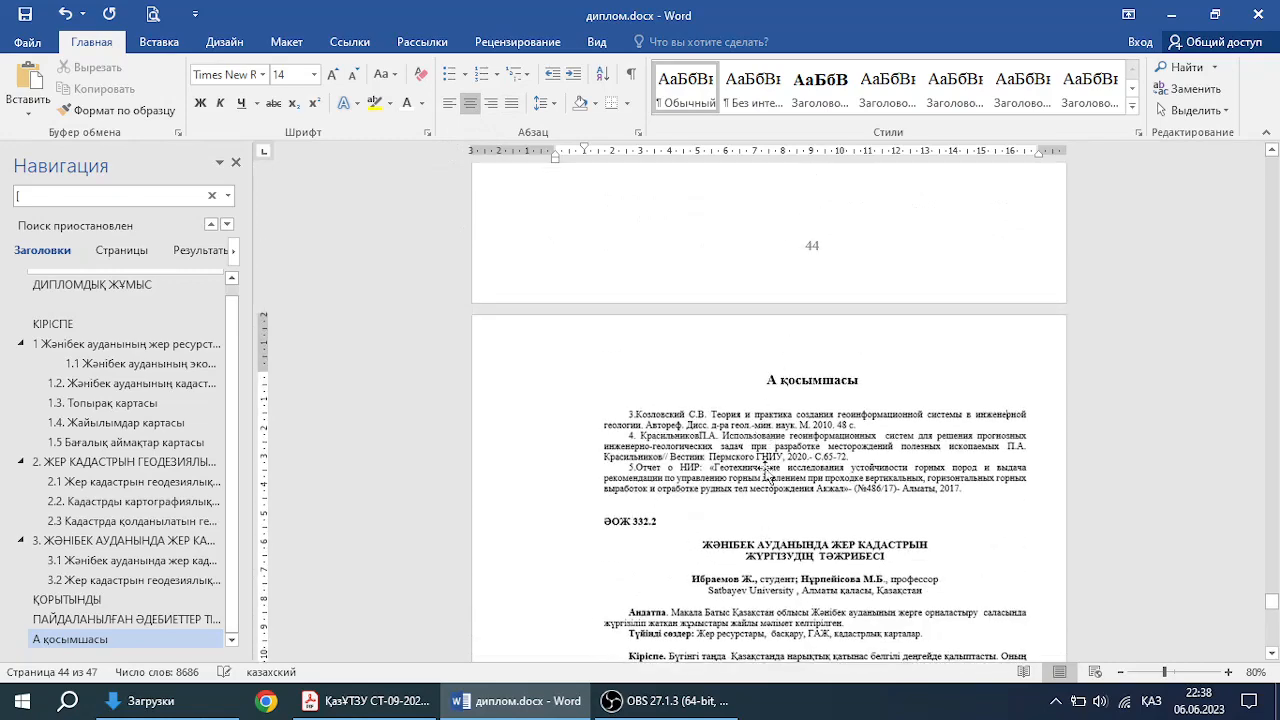
pyautogui.scroll(1, 765, 468)
pyautogui.scroll(2, 750, 430)
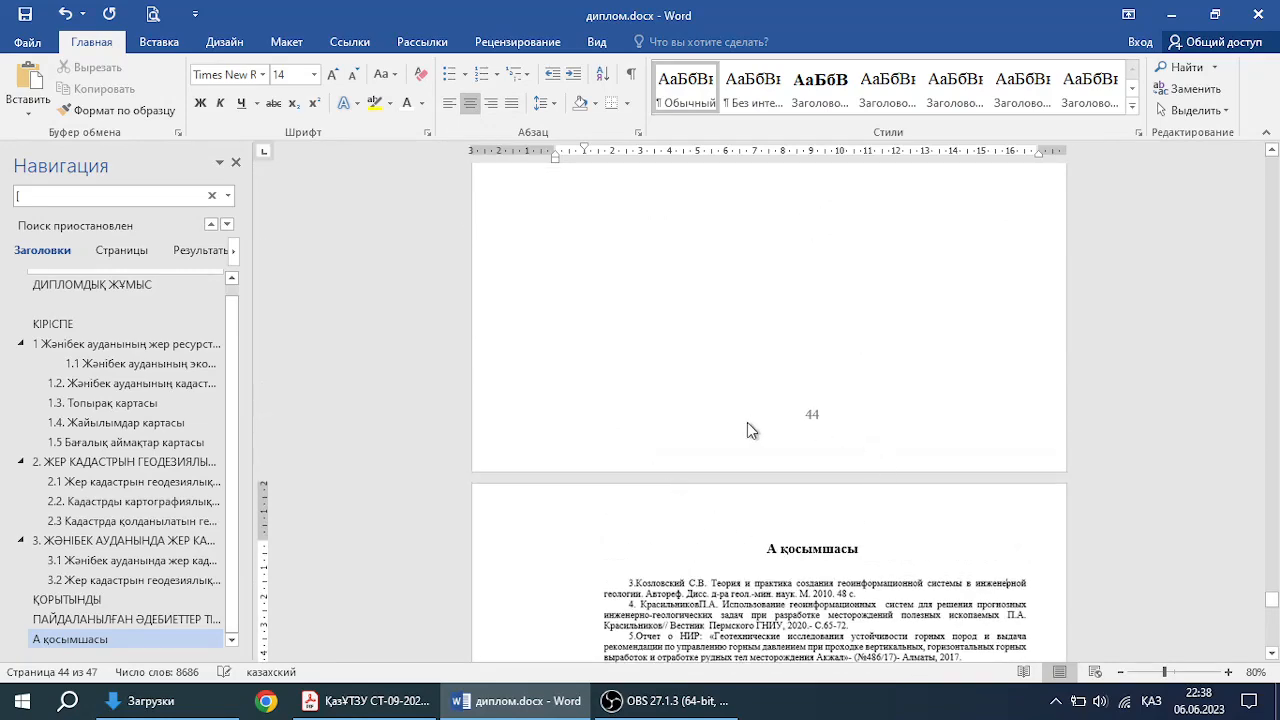
pyautogui.scroll(-12, 747, 430)
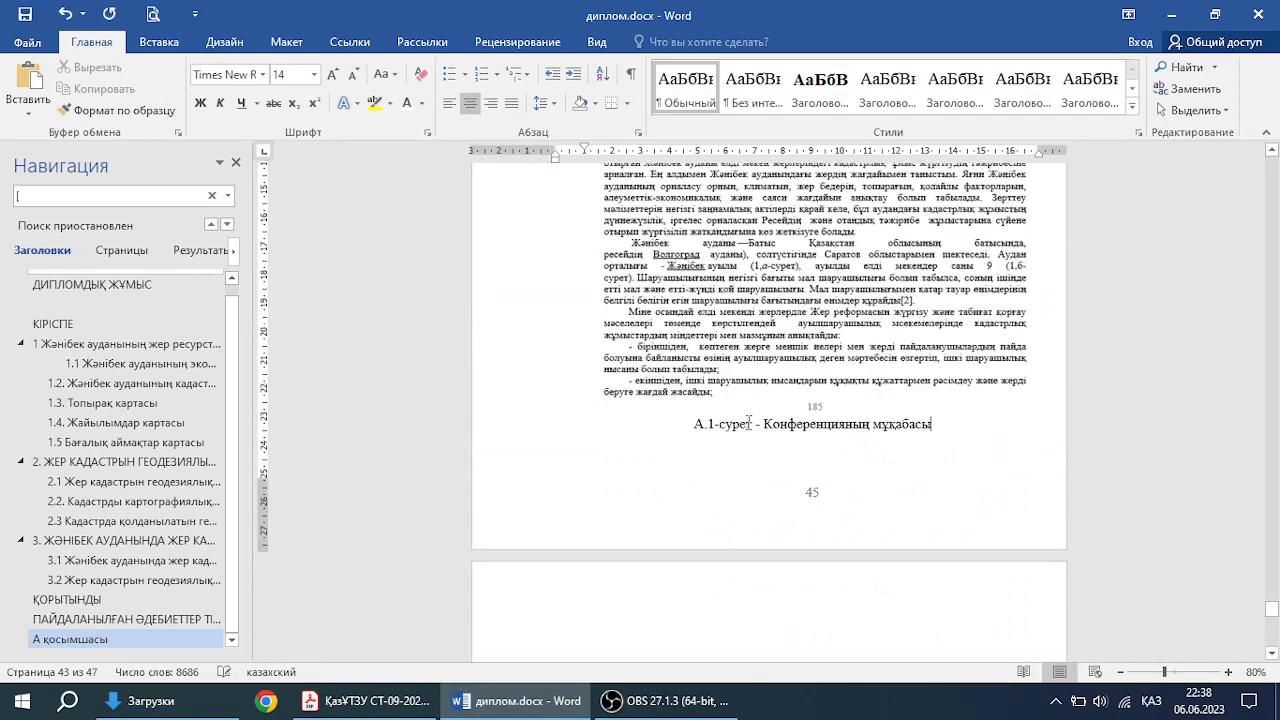
pyautogui.scroll(-1, 748, 423)
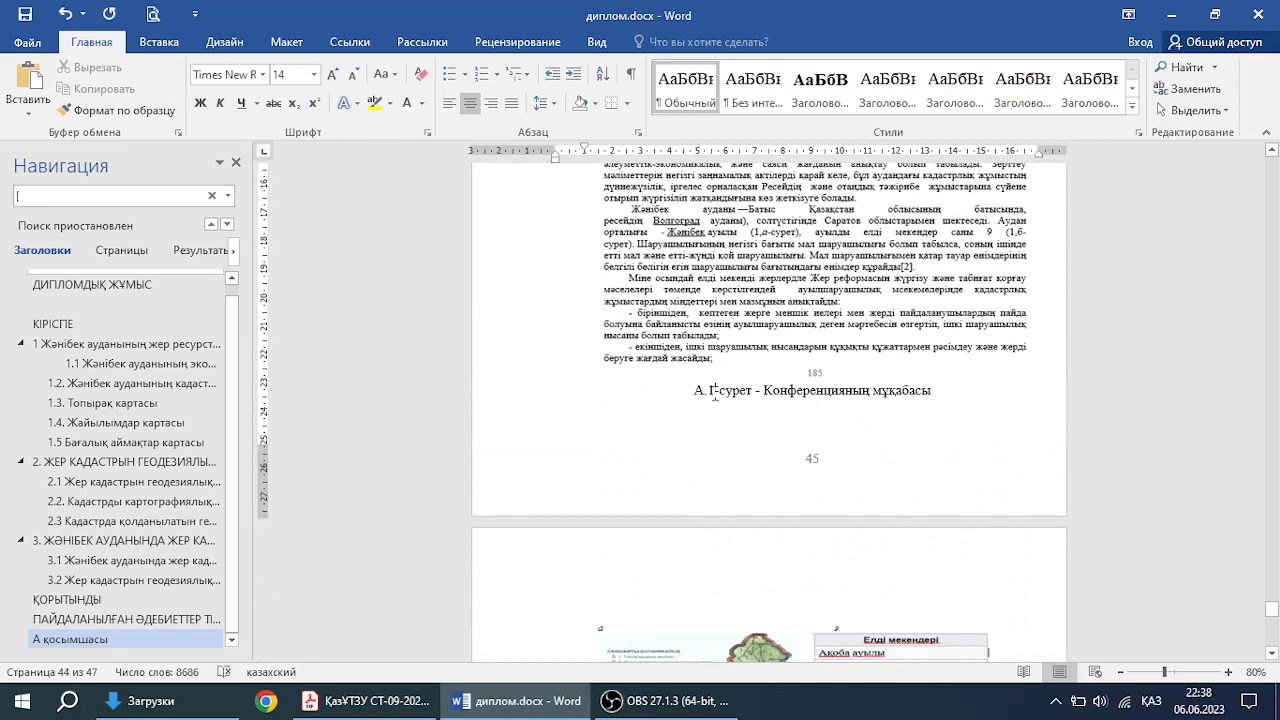
pyautogui.tripleClick(714, 392)
pyautogui.click(711, 392)
pyautogui.scroll(-1, 698, 464)
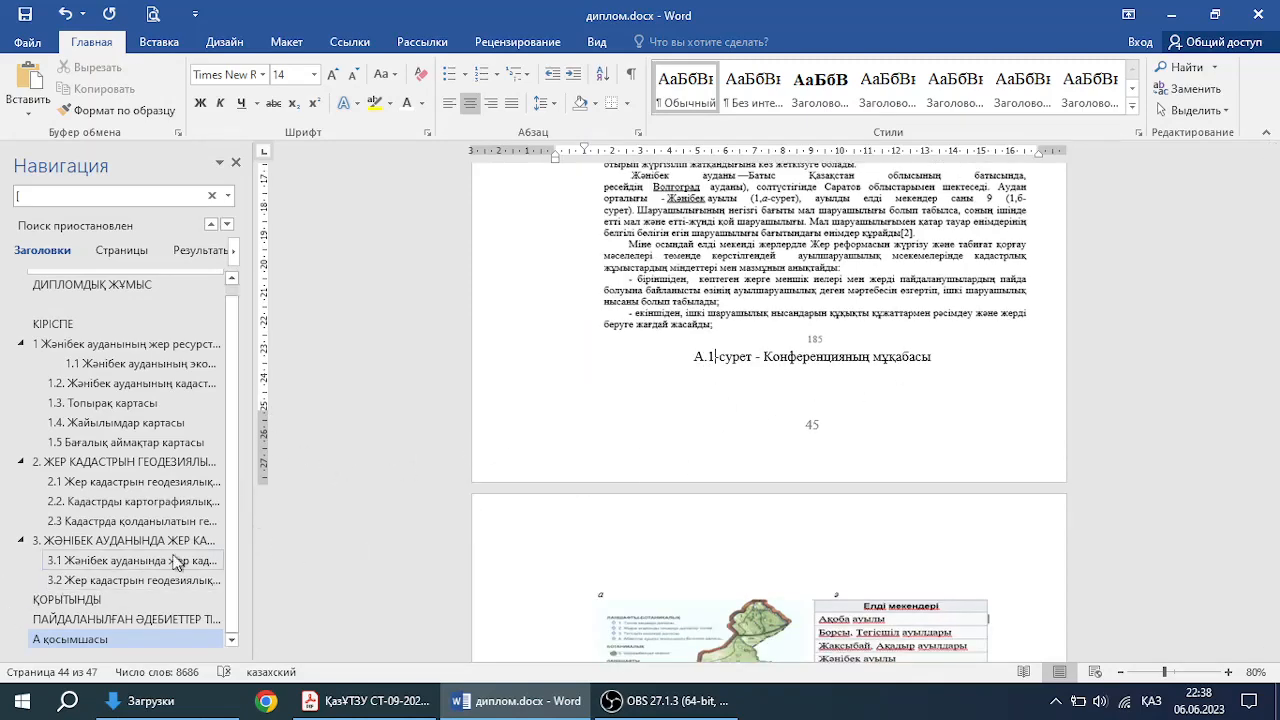
# Step: Start a custom table of contents below the "МАЗМҰНЫ" heading and limit it to 1 heading level
pyautogui.moveTo(1270, 603); pyautogui.dragTo(1272, 207)
pyautogui.scroll(-10, 740, 360)
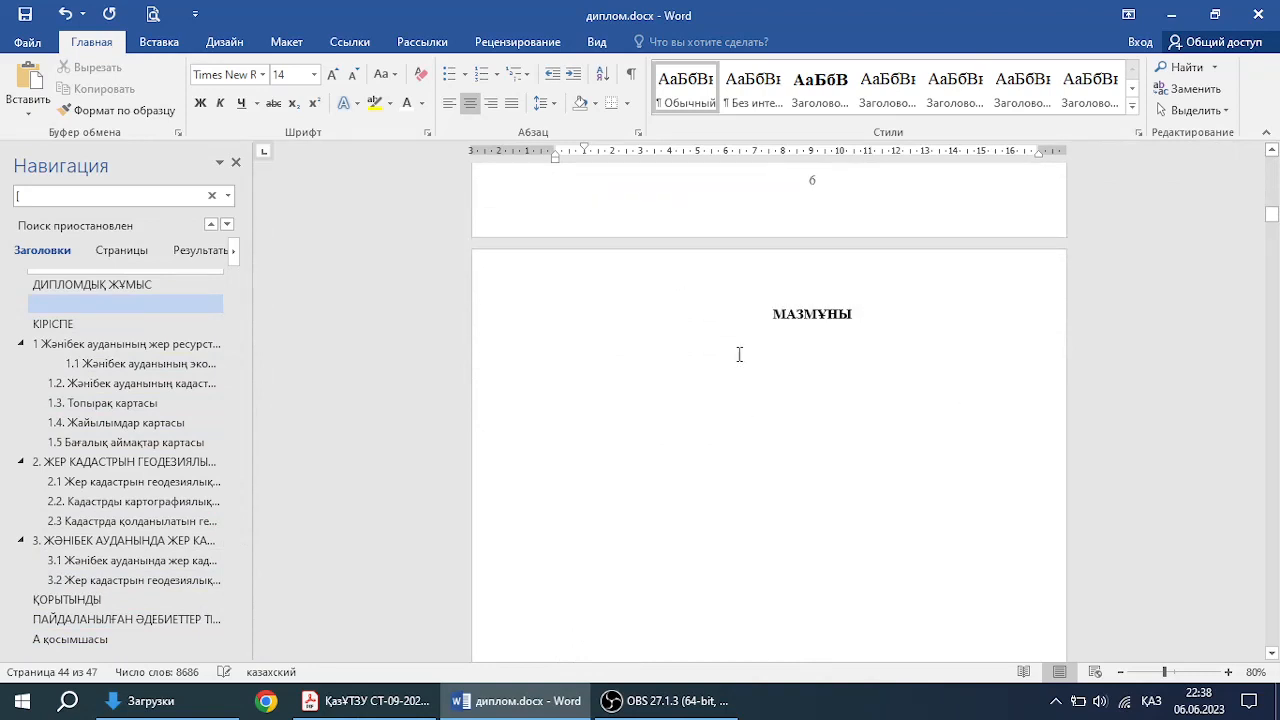
pyautogui.click(729, 345)
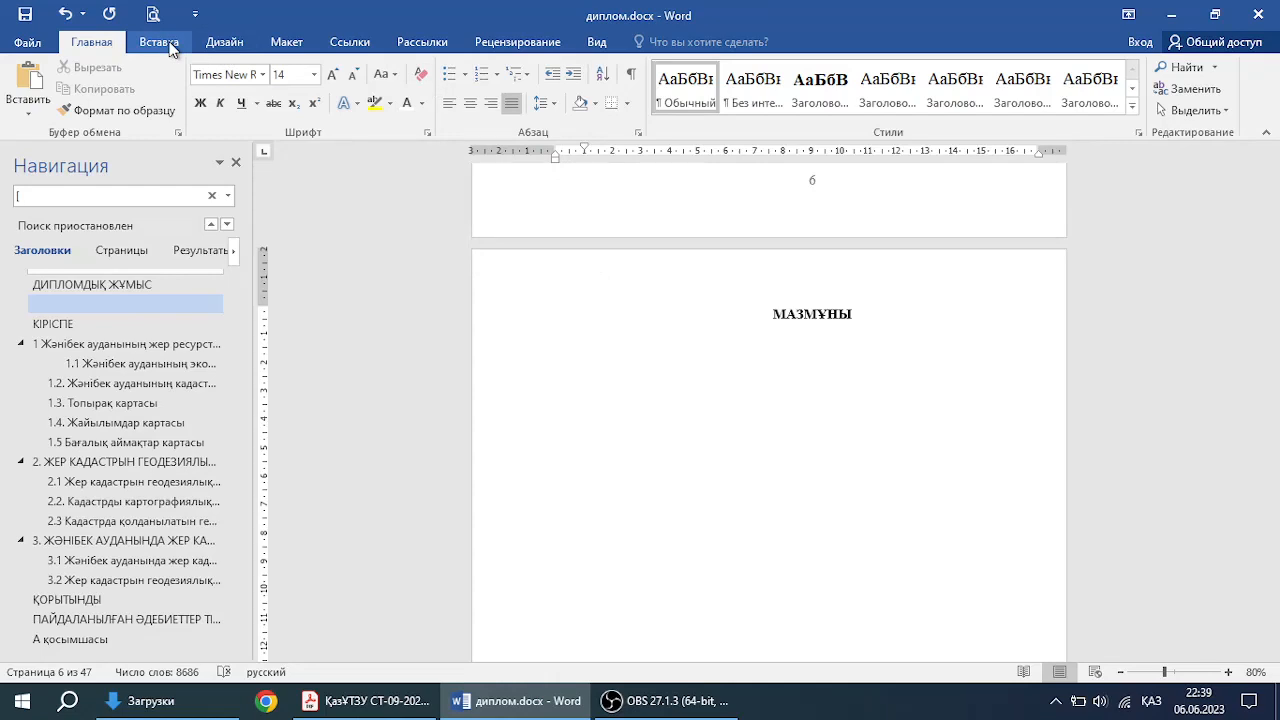
pyautogui.click(352, 42)
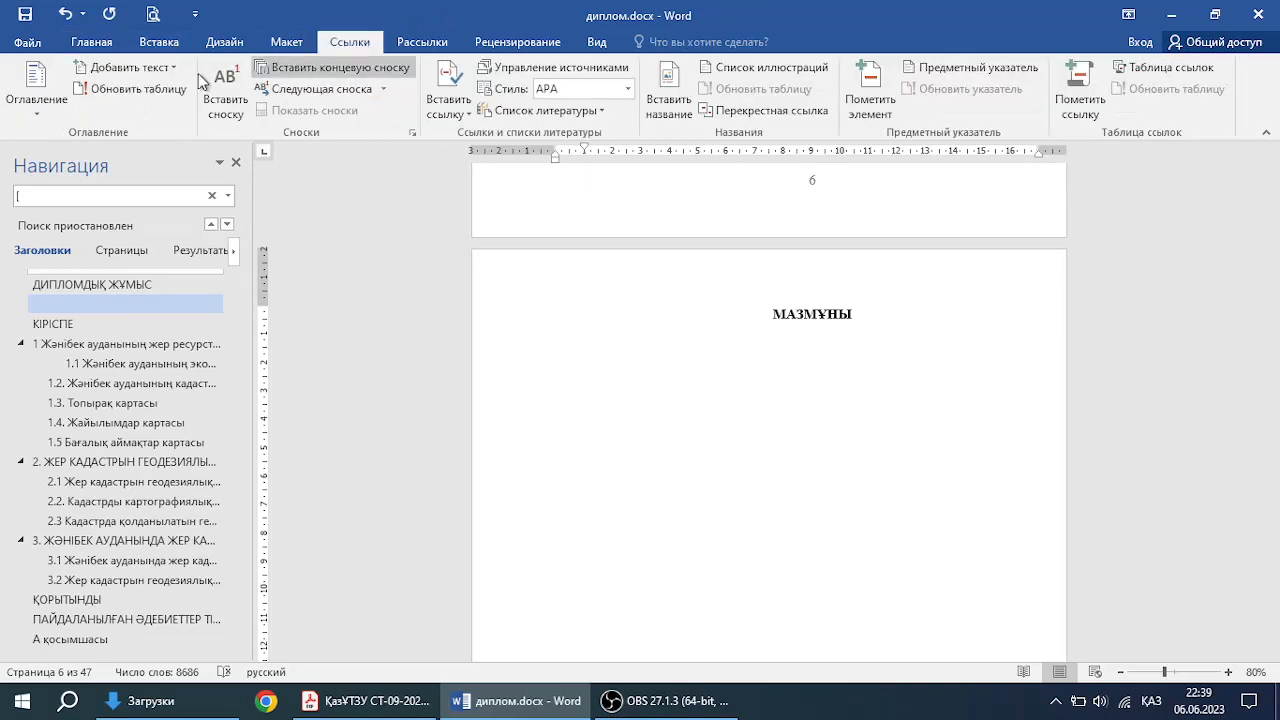
pyautogui.click(40, 107)
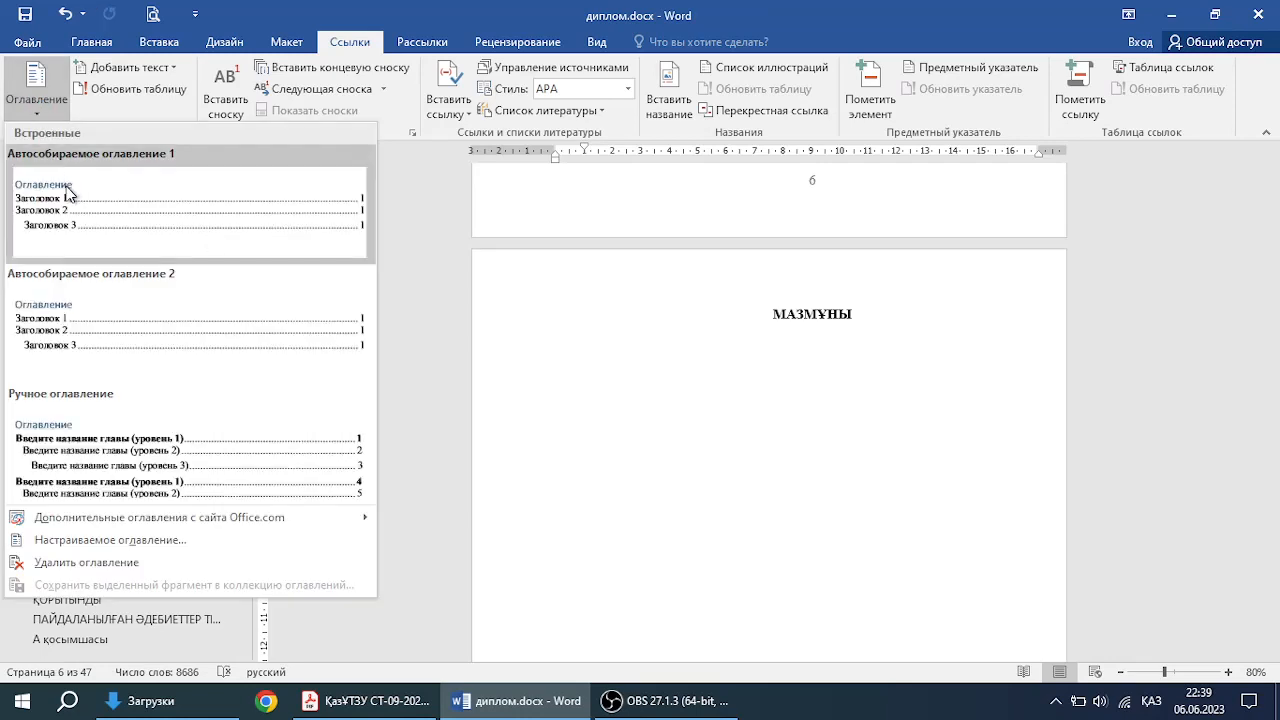
pyautogui.click(46, 545)
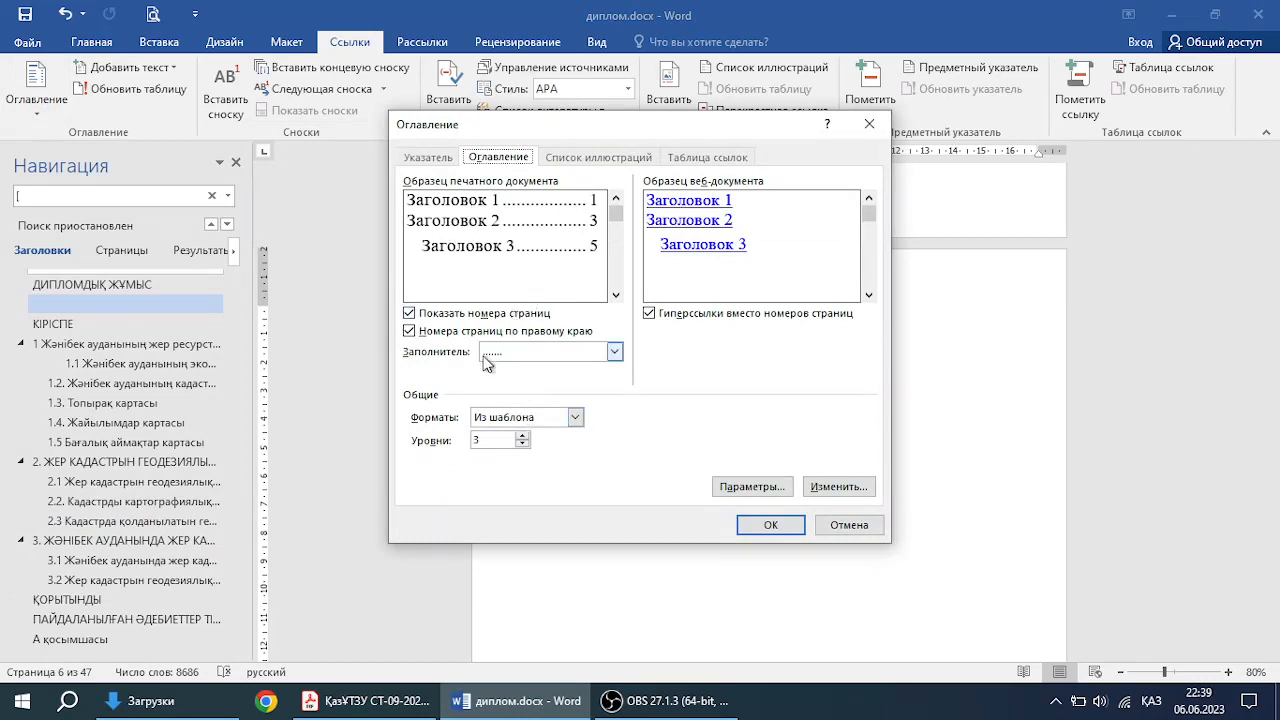
pyautogui.click(522, 445)
pyautogui.click(522, 445)
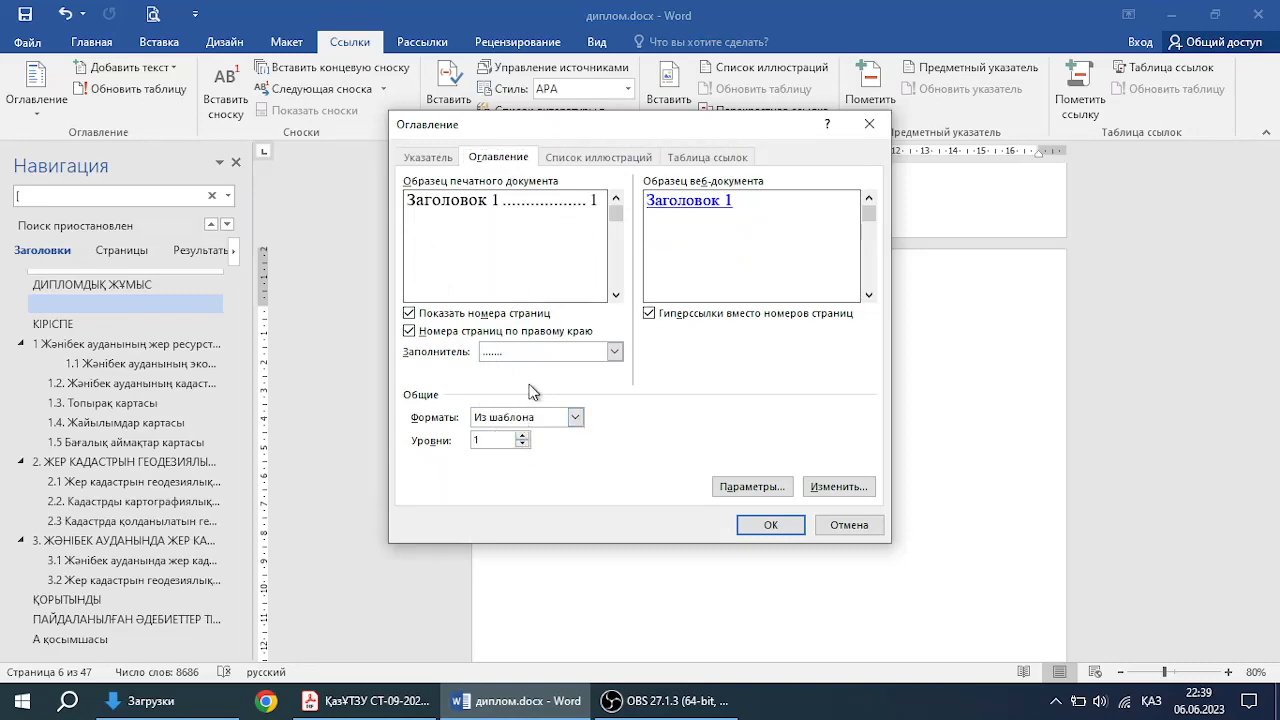
# Step: Set the table of contents leader to none, check the style options and insert the table
pyautogui.click(546, 352)
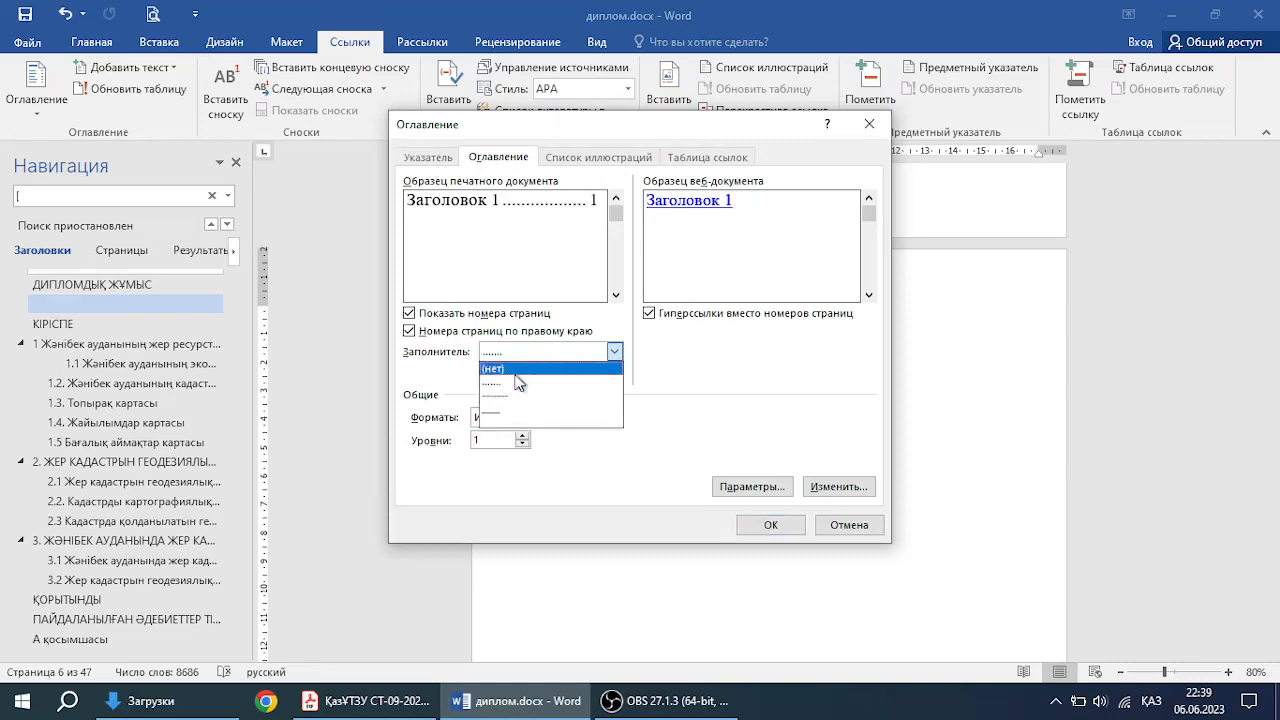
pyautogui.click(505, 369)
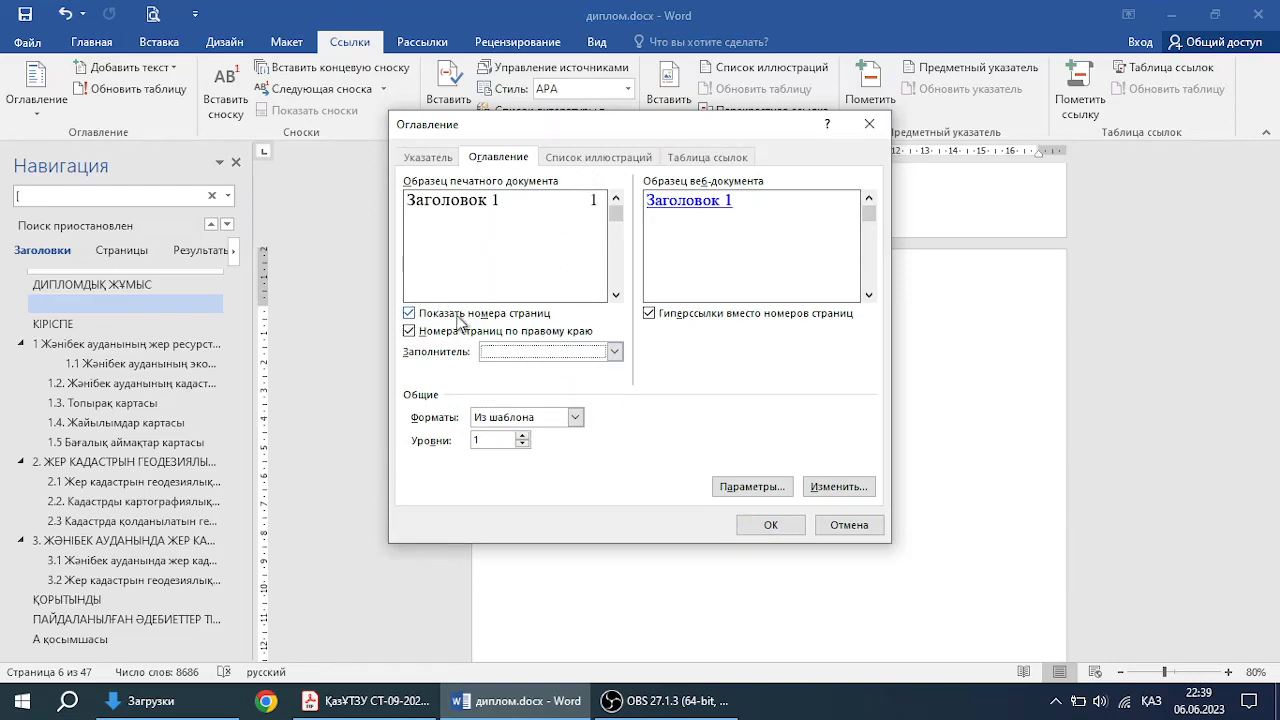
pyautogui.click(724, 489)
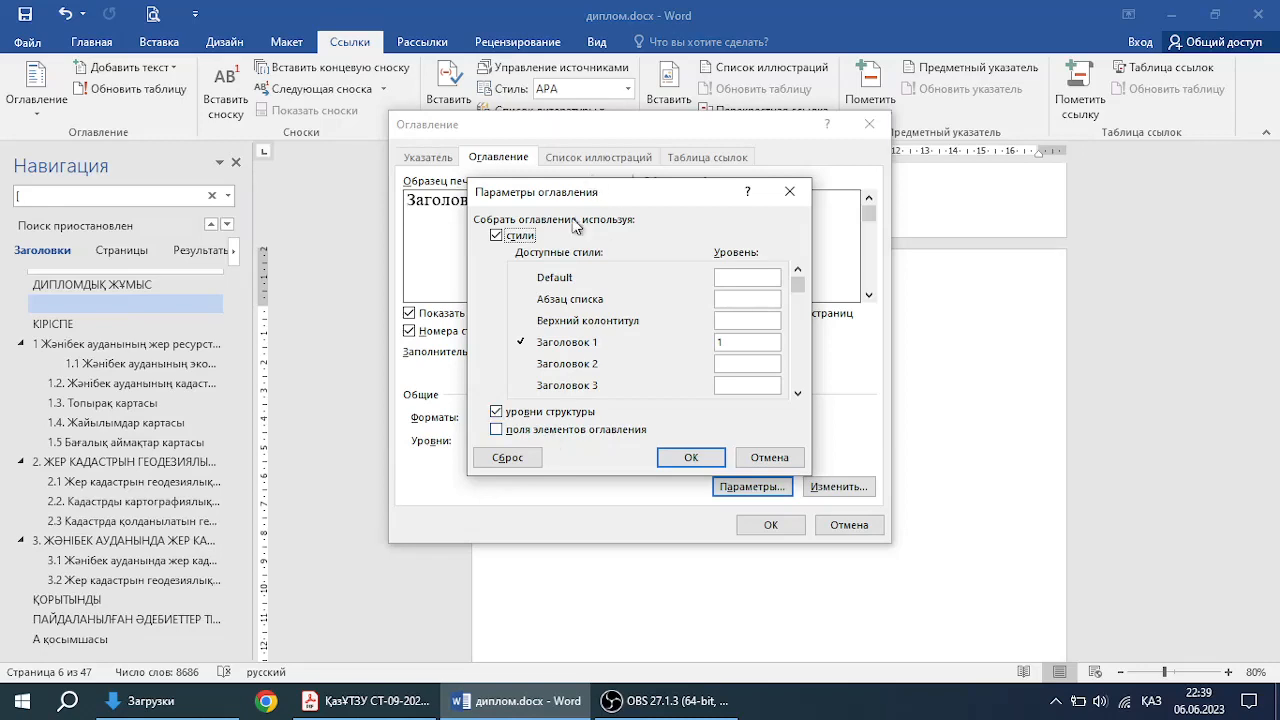
pyautogui.click(694, 462)
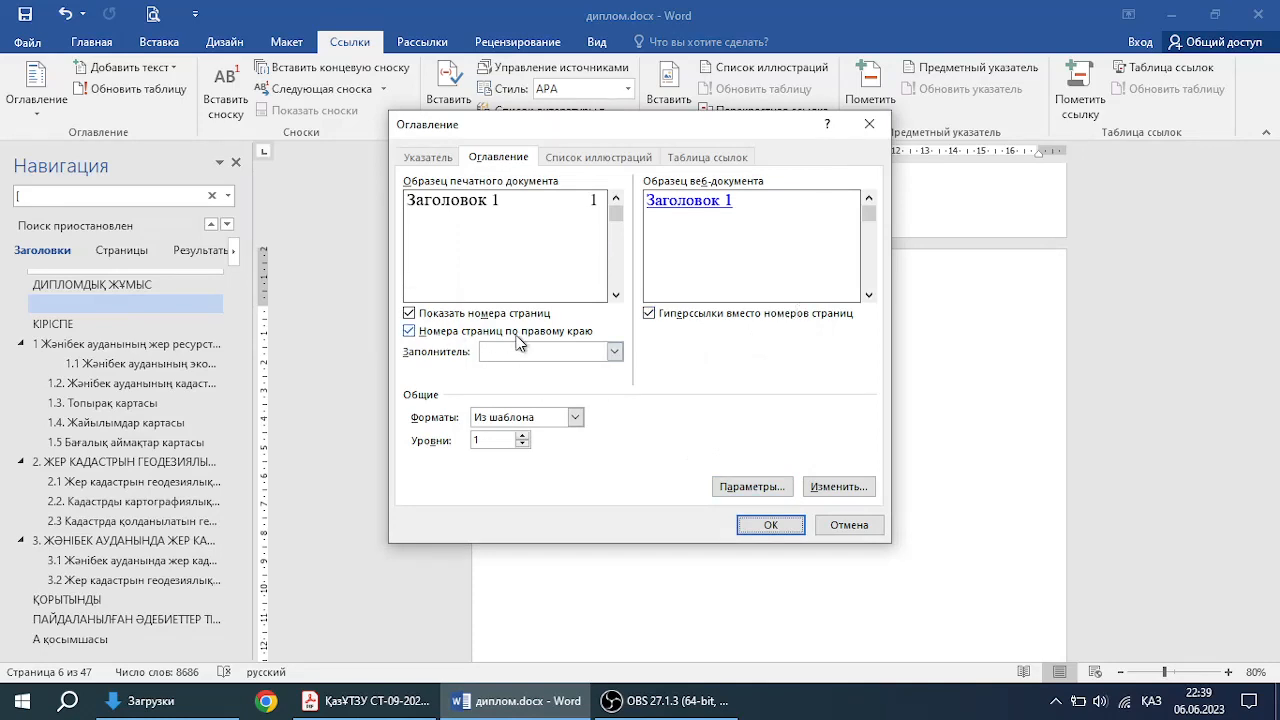
pyautogui.click(758, 527)
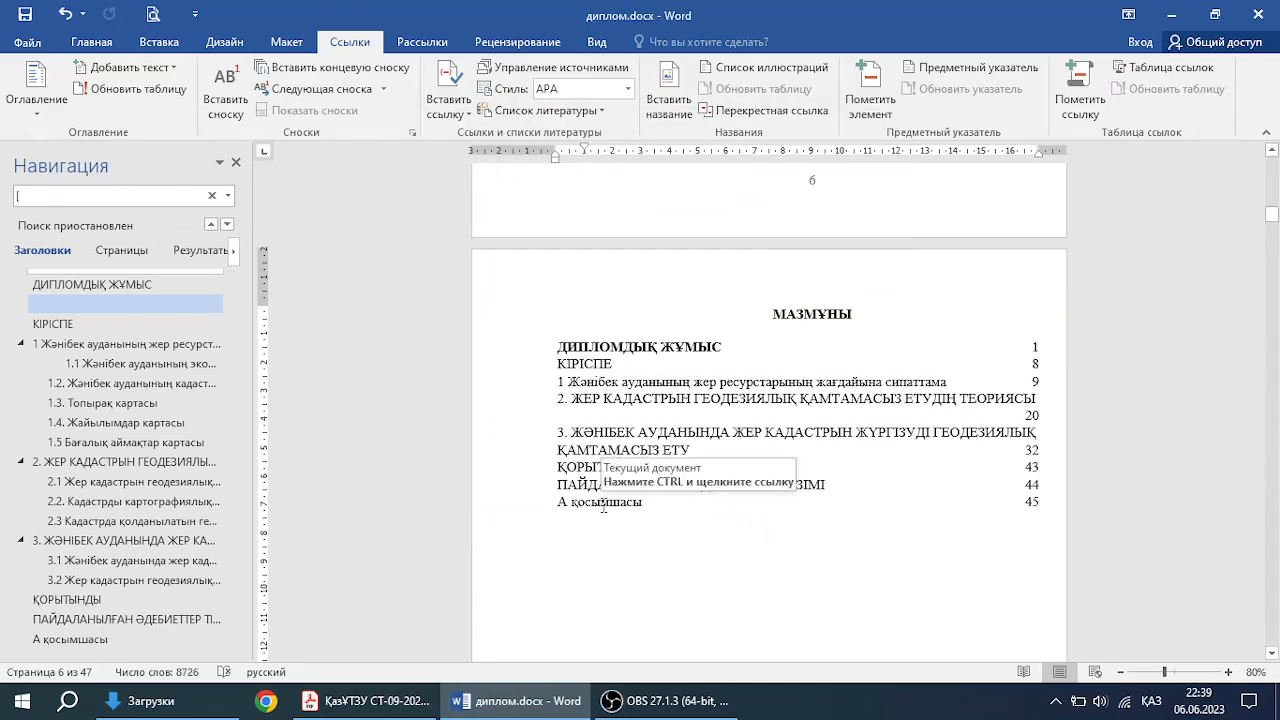
# Step: Go to the "ДИПЛОМДЫҚ ЖҰМЫС" title from its contents entry, apply the normal (Обычный) style and make it bold and centred
pyautogui.click(90, 43)
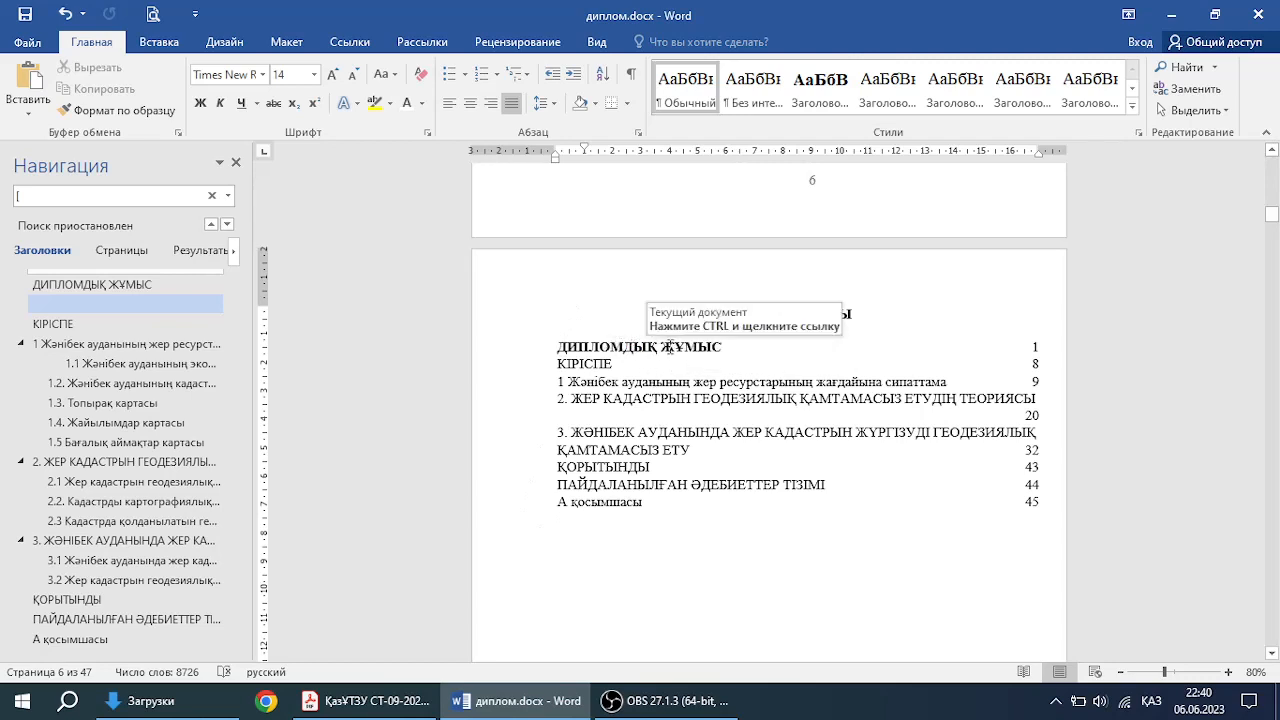
pyautogui.keyDown('ctrl'); pyautogui.click(668, 350); pyautogui.keyUp('ctrl')
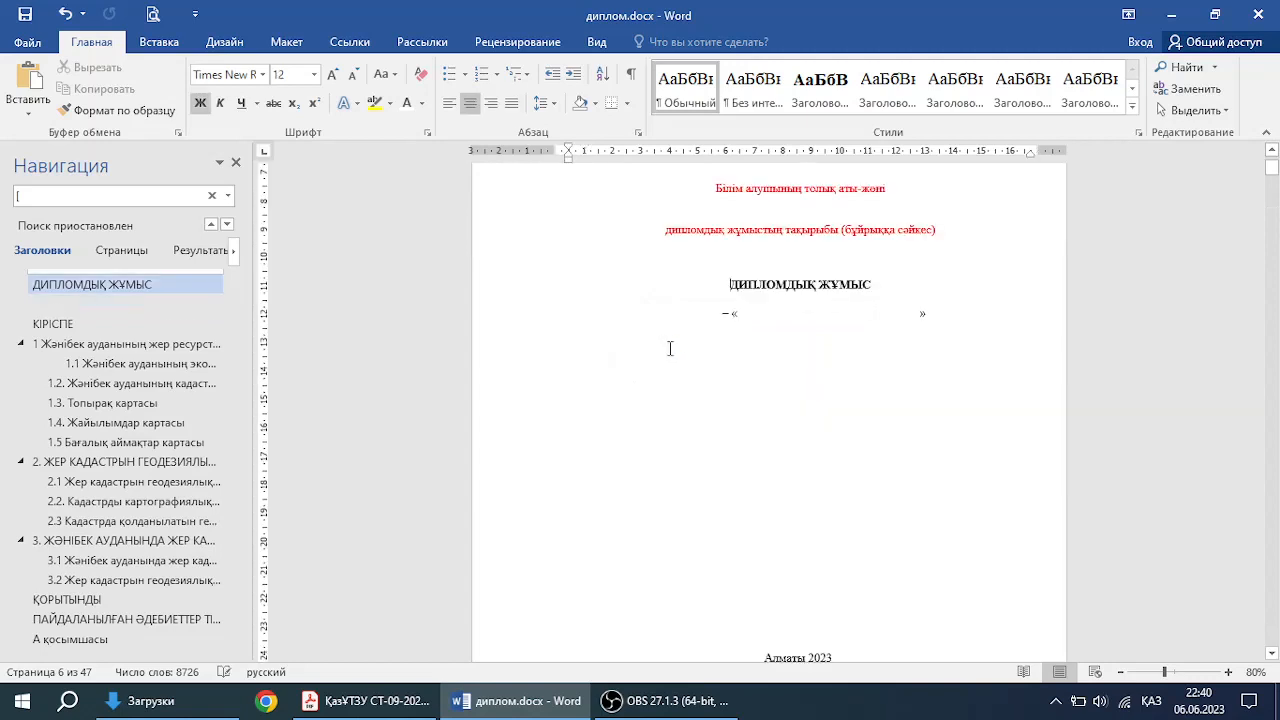
pyautogui.doubleClick(809, 287)
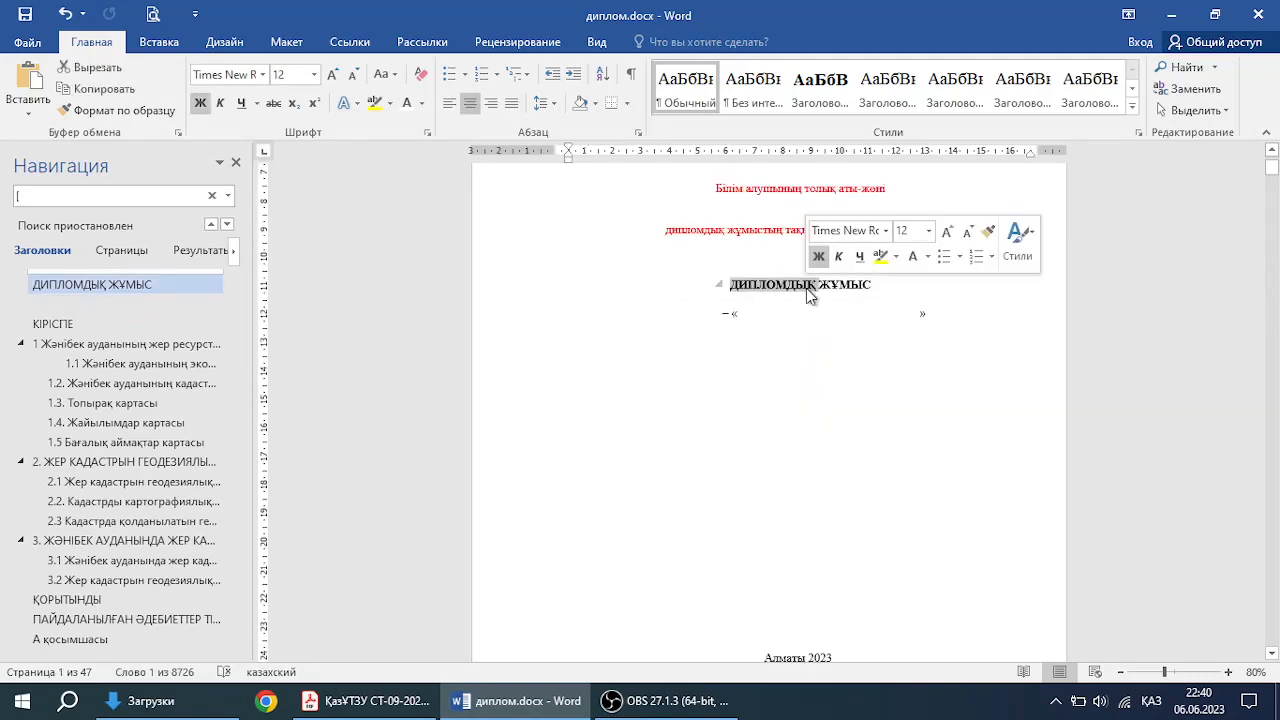
pyautogui.click(809, 291)
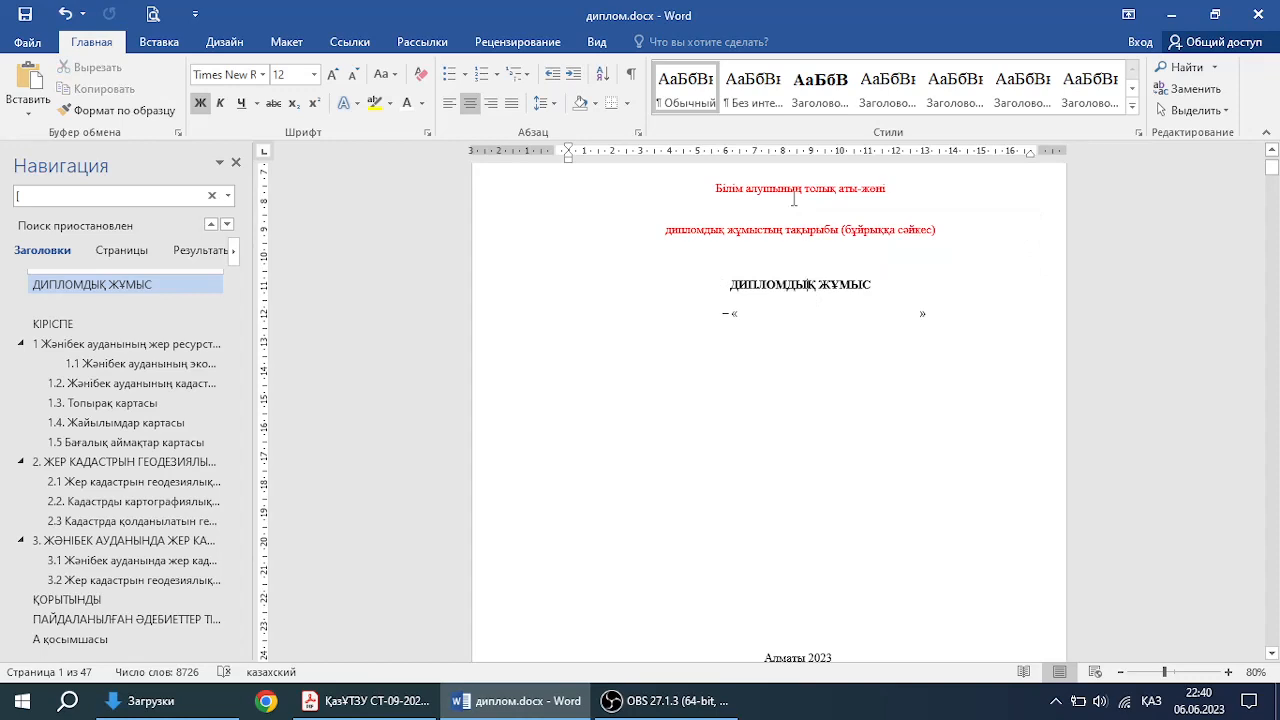
pyautogui.tripleClick(844, 282)
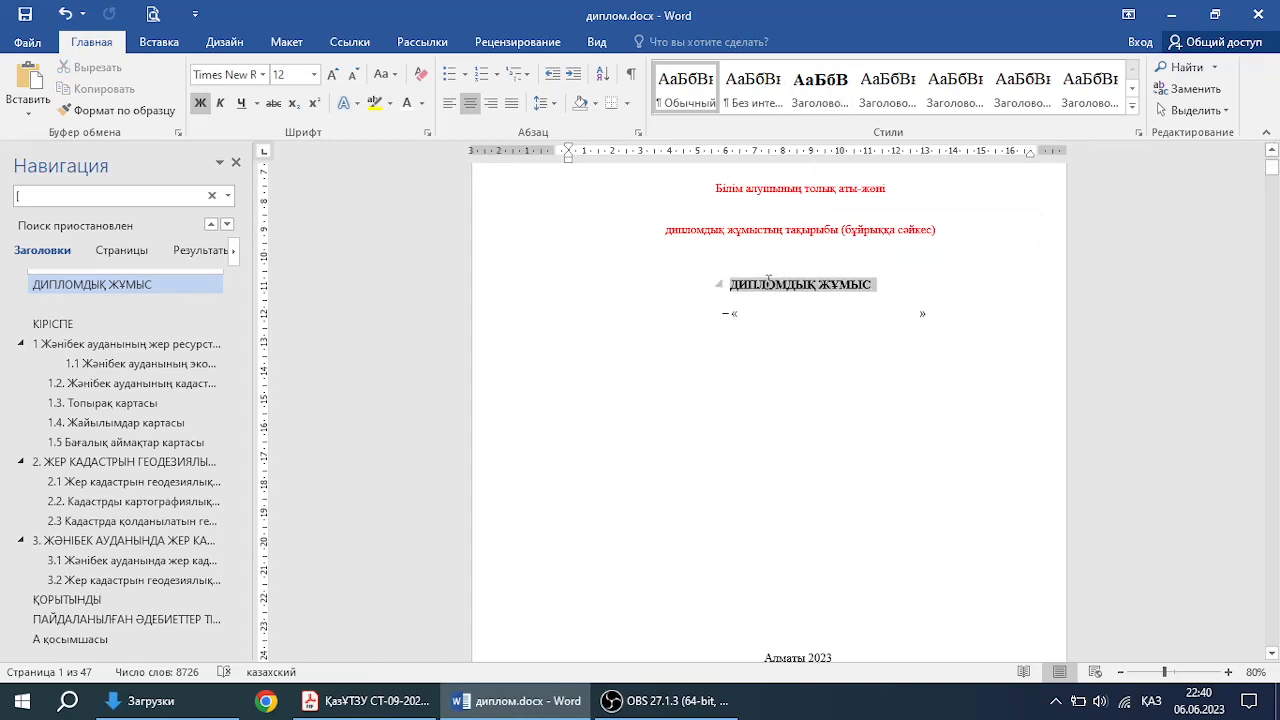
pyautogui.click(688, 106)
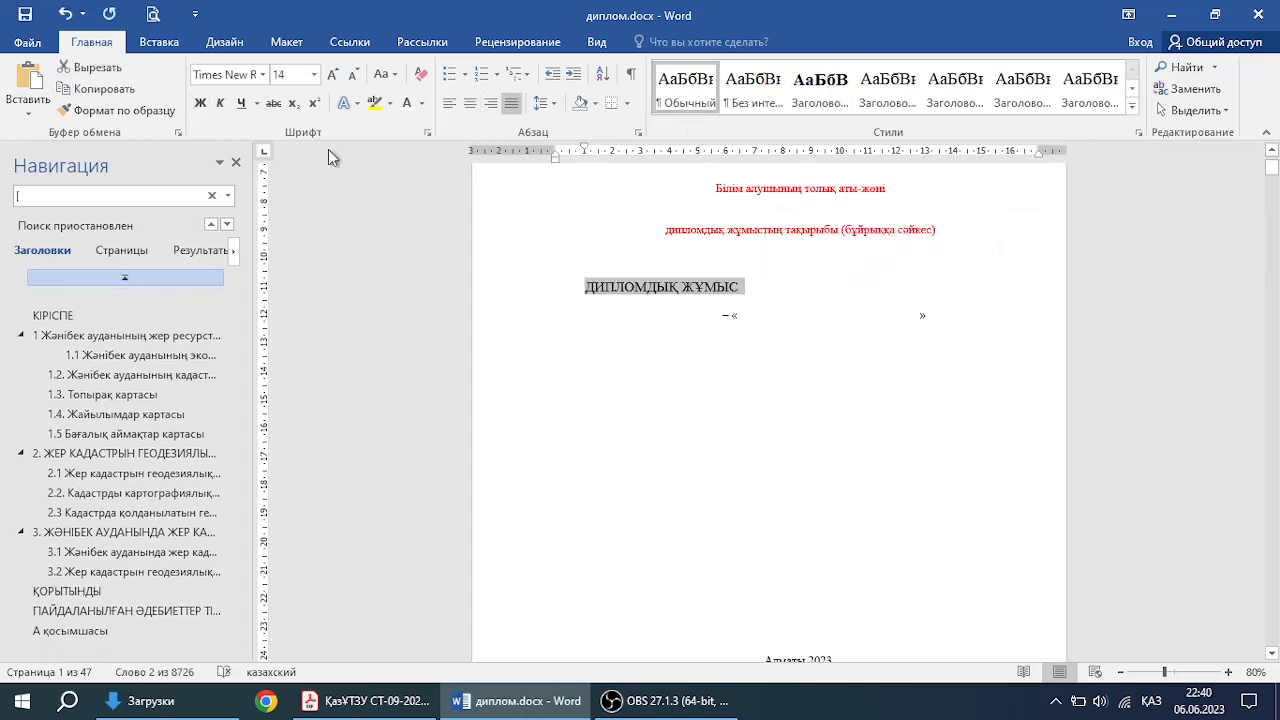
pyautogui.click(200, 103)
pyautogui.click(470, 103)
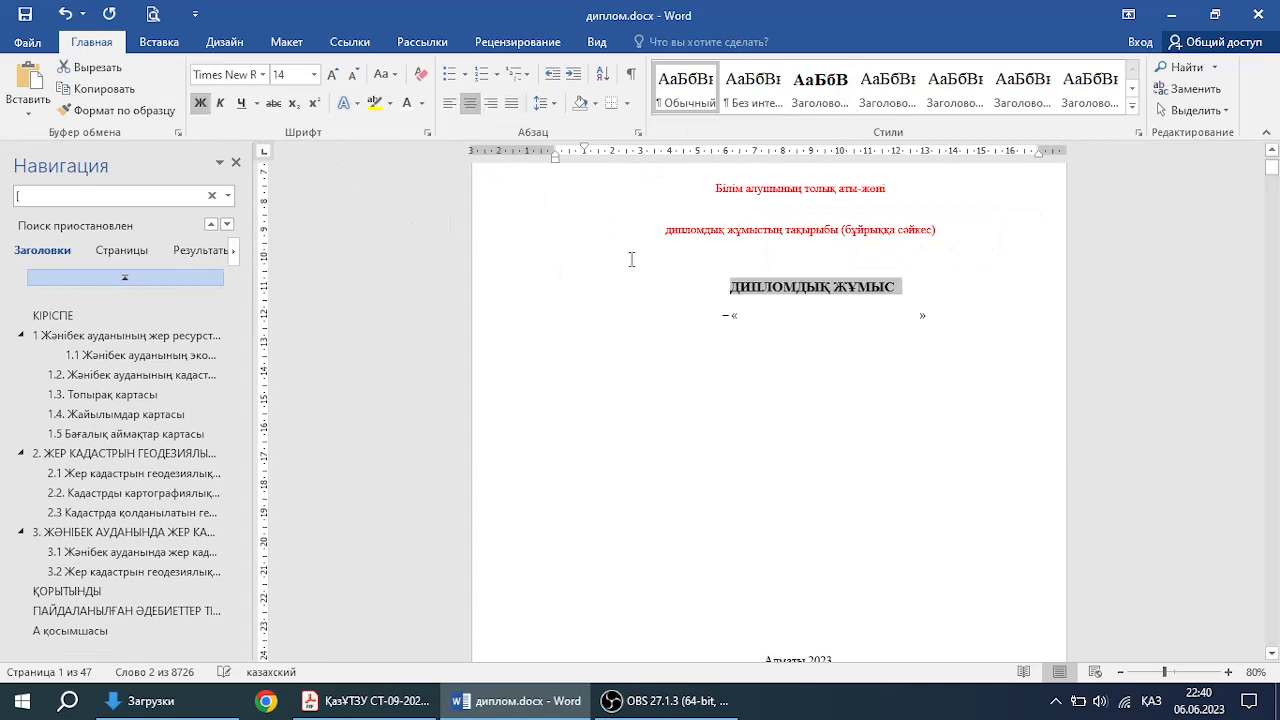
pyautogui.click(732, 385)
# Step: Return to the contents page below "МАЗМҰНЫ" and examine its entries, especially the "ДИПЛОМДЫҚ ЖҰМЫС" line
pyautogui.scroll(-12, 343, 363)
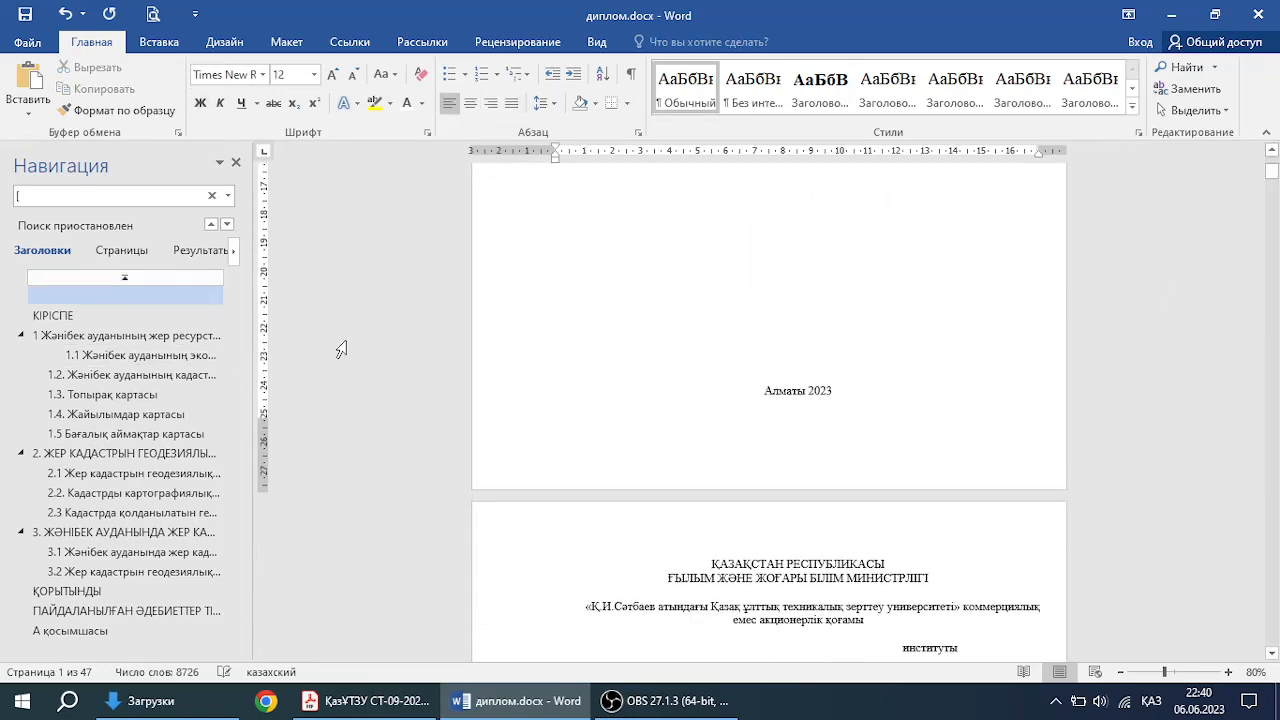
pyautogui.scroll(-15, 479, 390)
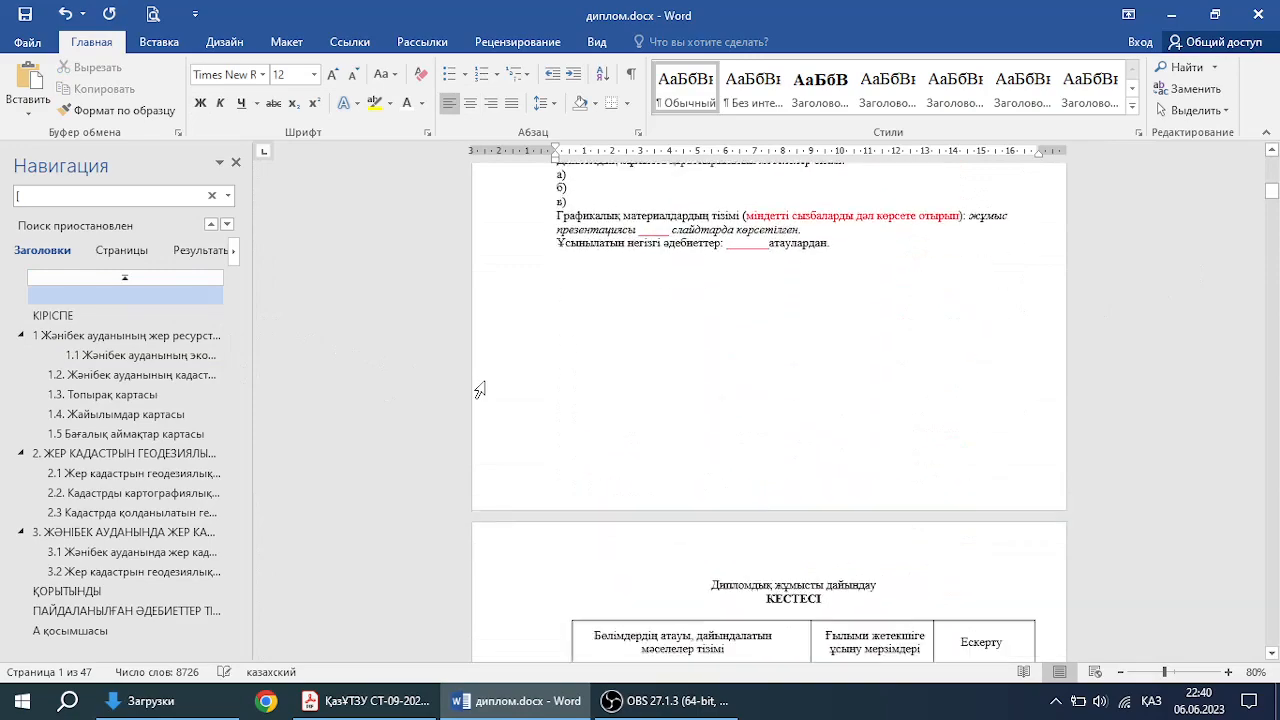
pyautogui.scroll(-12, 479, 390)
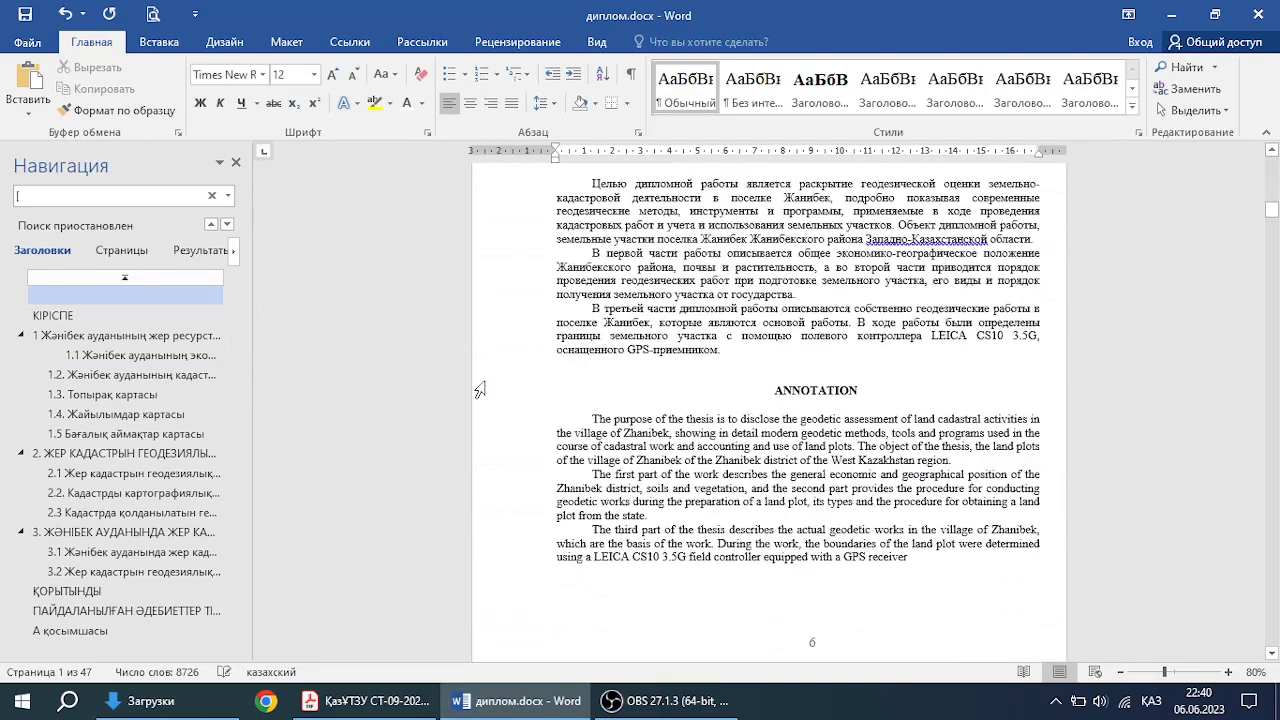
pyautogui.click(678, 382)
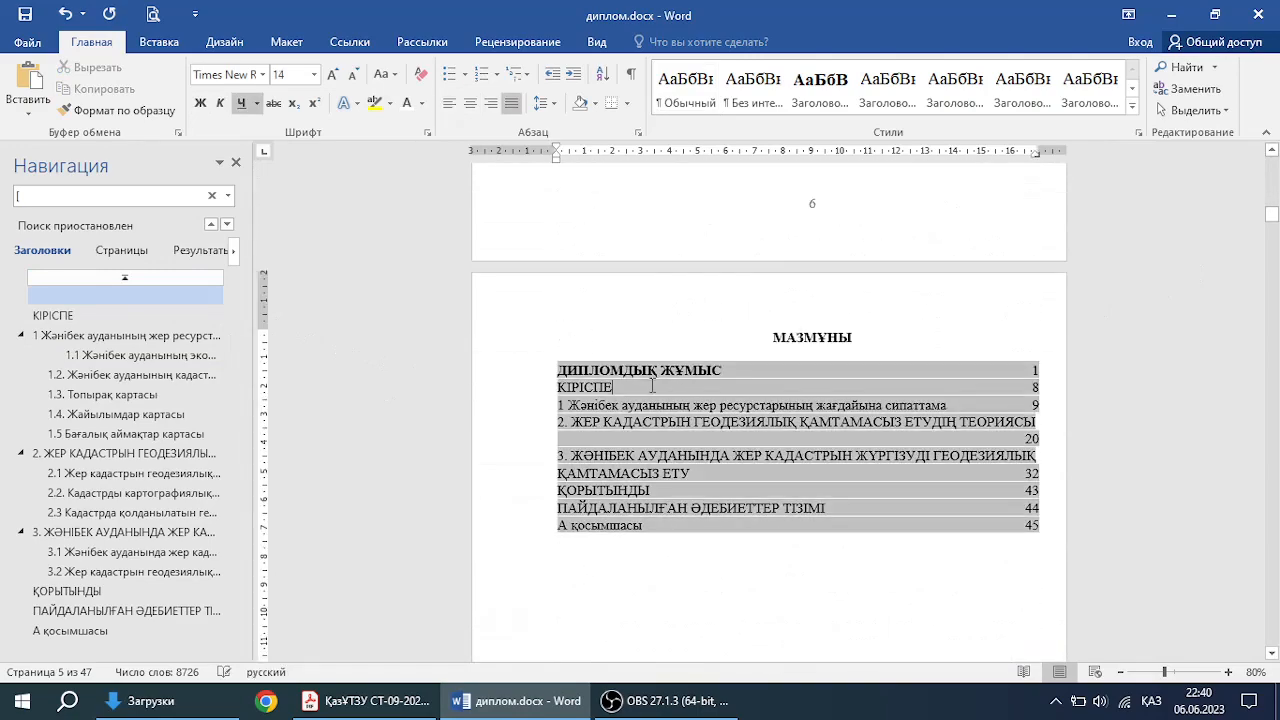
pyautogui.click(638, 370)
pyautogui.click(850, 420)
pyautogui.click(868, 561)
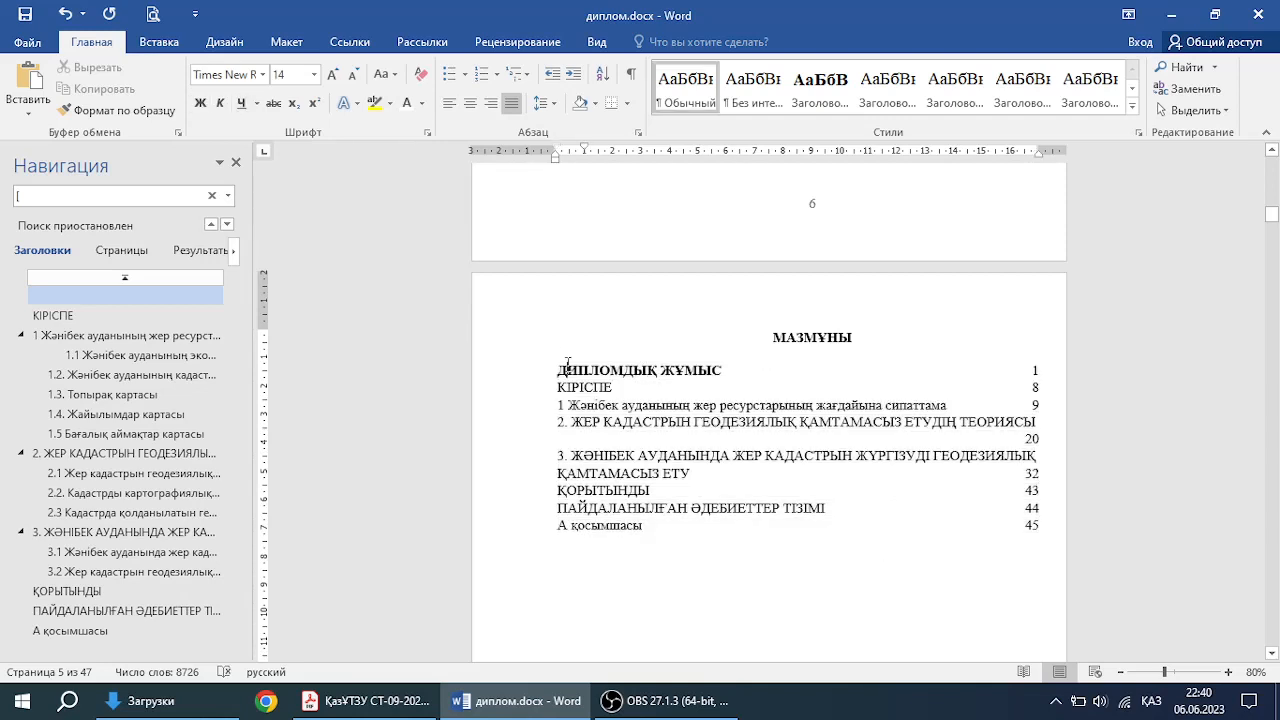
pyautogui.doubleClick(570, 370)
pyautogui.click(663, 369)
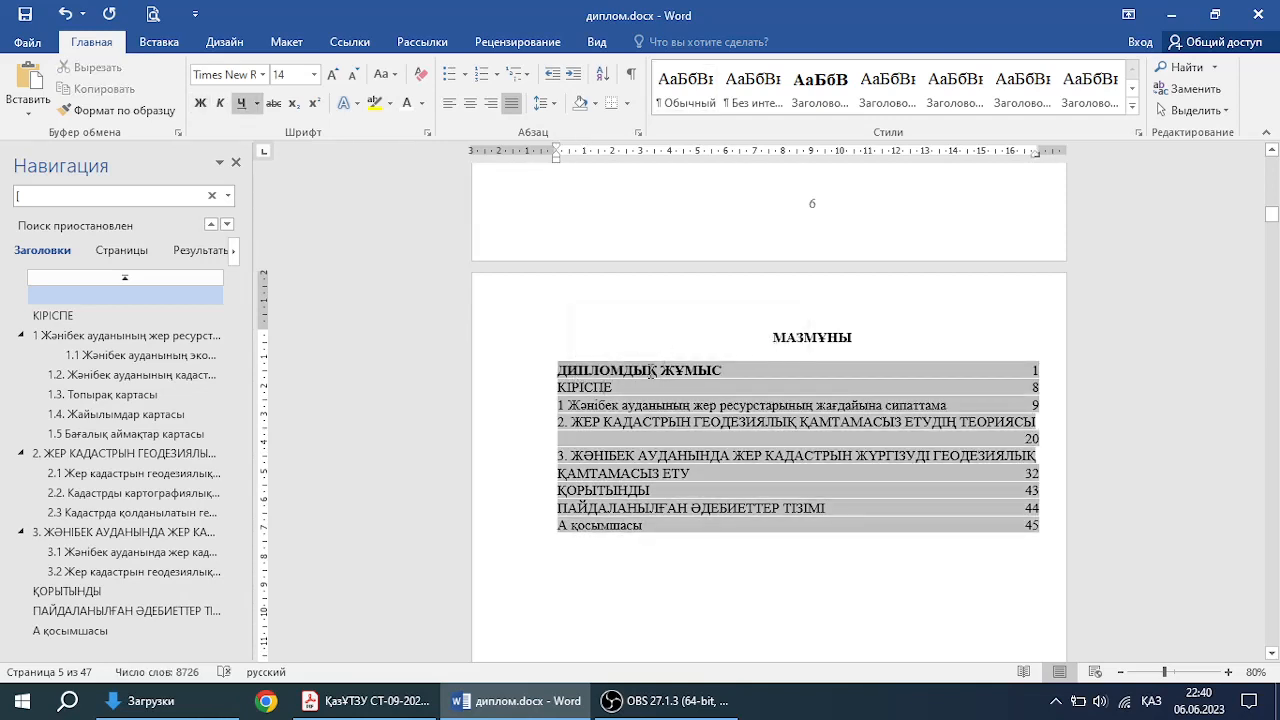
pyautogui.click(650, 371)
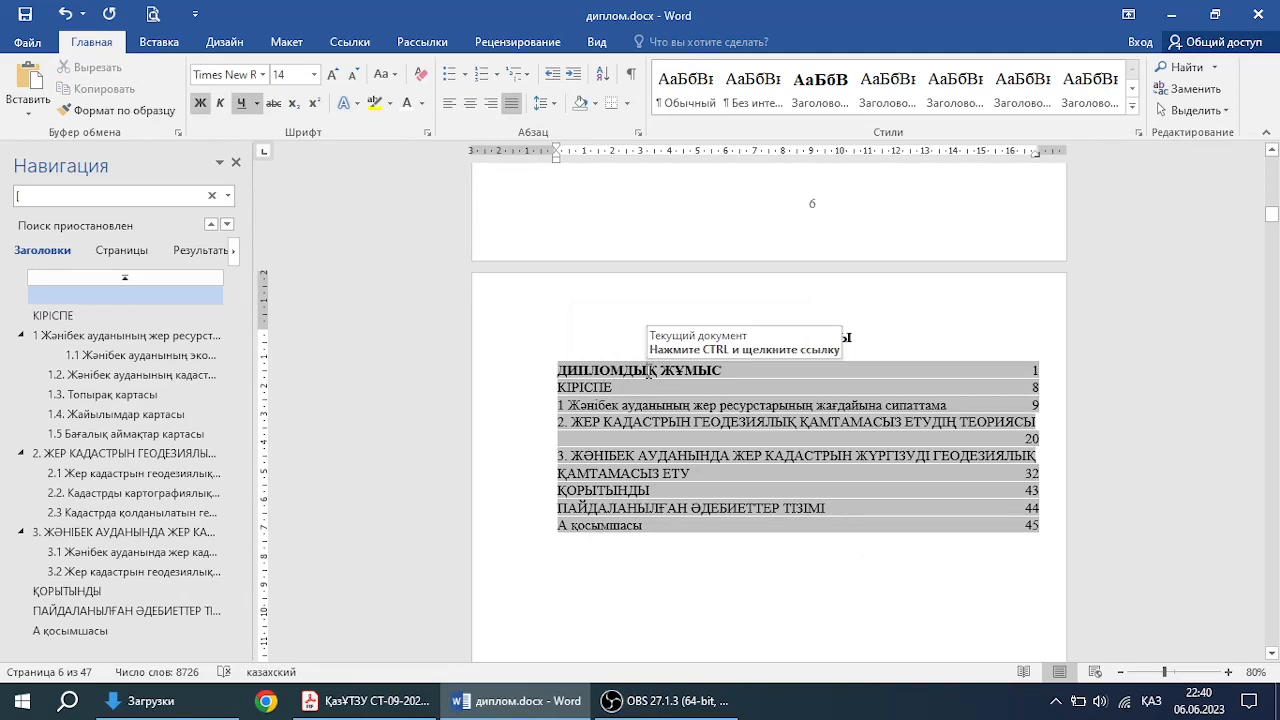
pyautogui.press('Up')
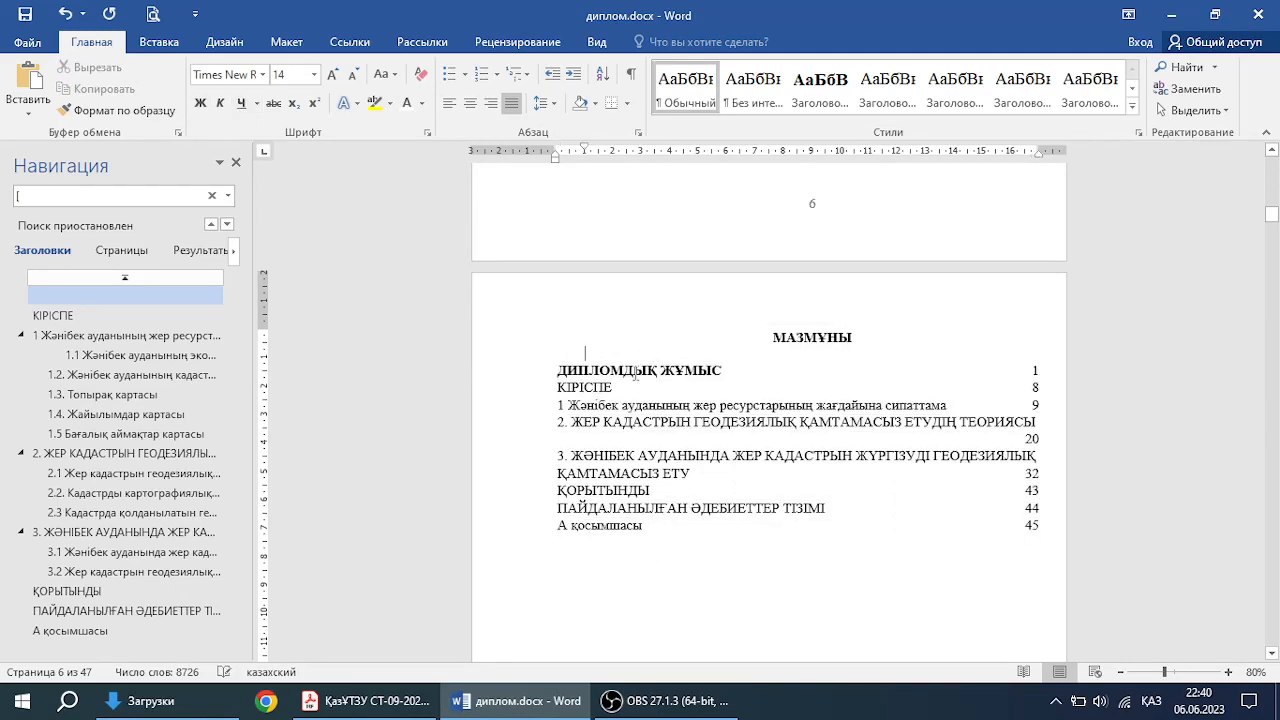
# Step: Update the entire table of contents, entries as well as page numbers, to match the current headings
pyautogui.click(629, 381)
pyautogui.click(370, 42)
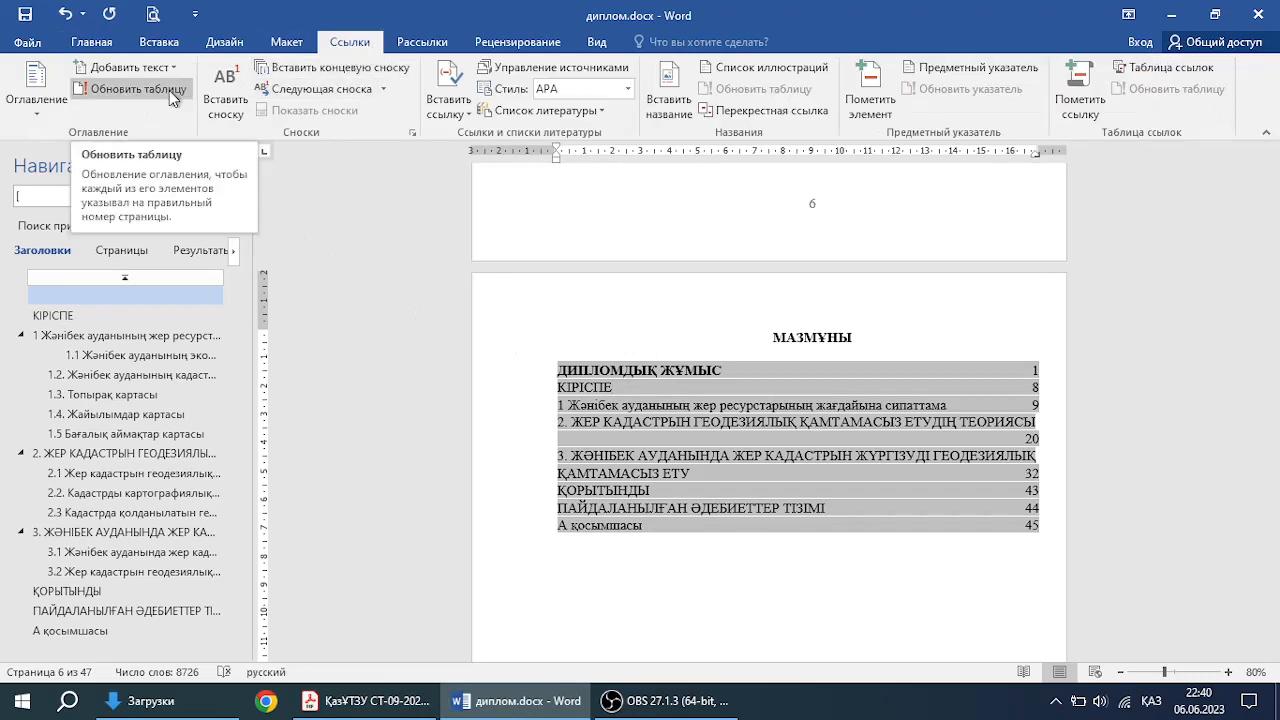
pyautogui.click(134, 91)
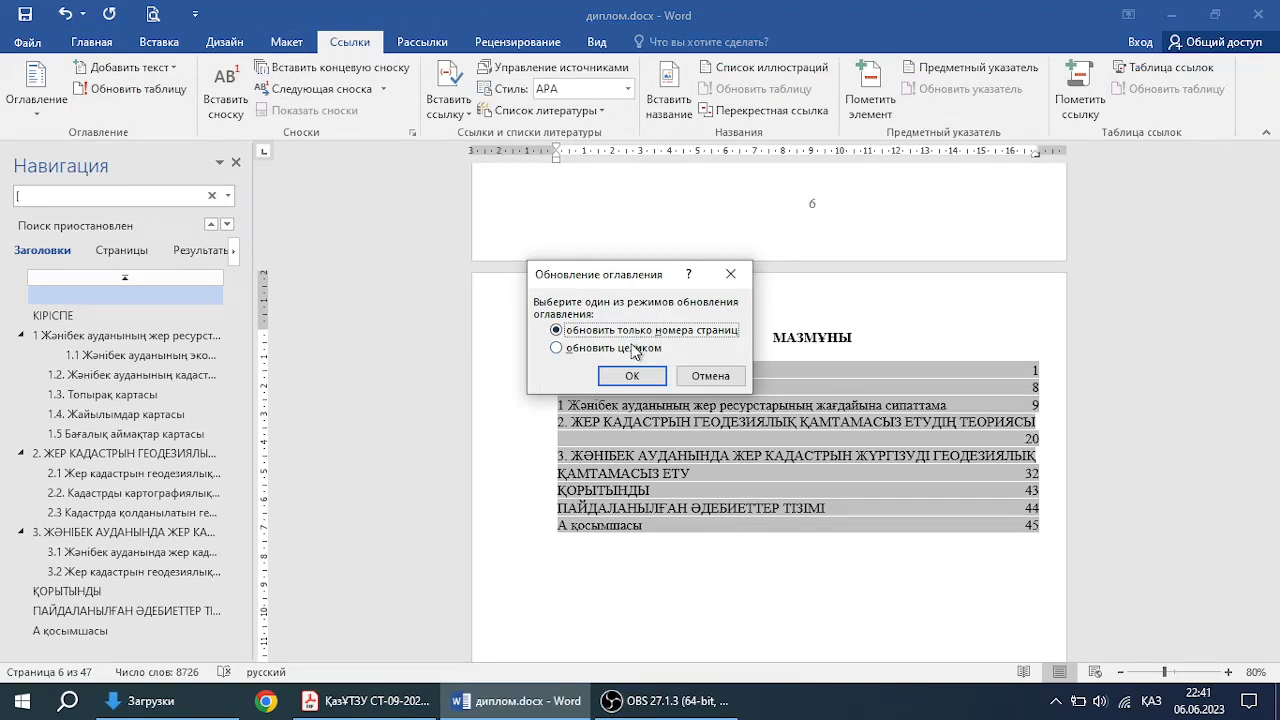
pyautogui.click(634, 349)
pyautogui.moveTo(620, 275); pyautogui.dragTo(797, 187)
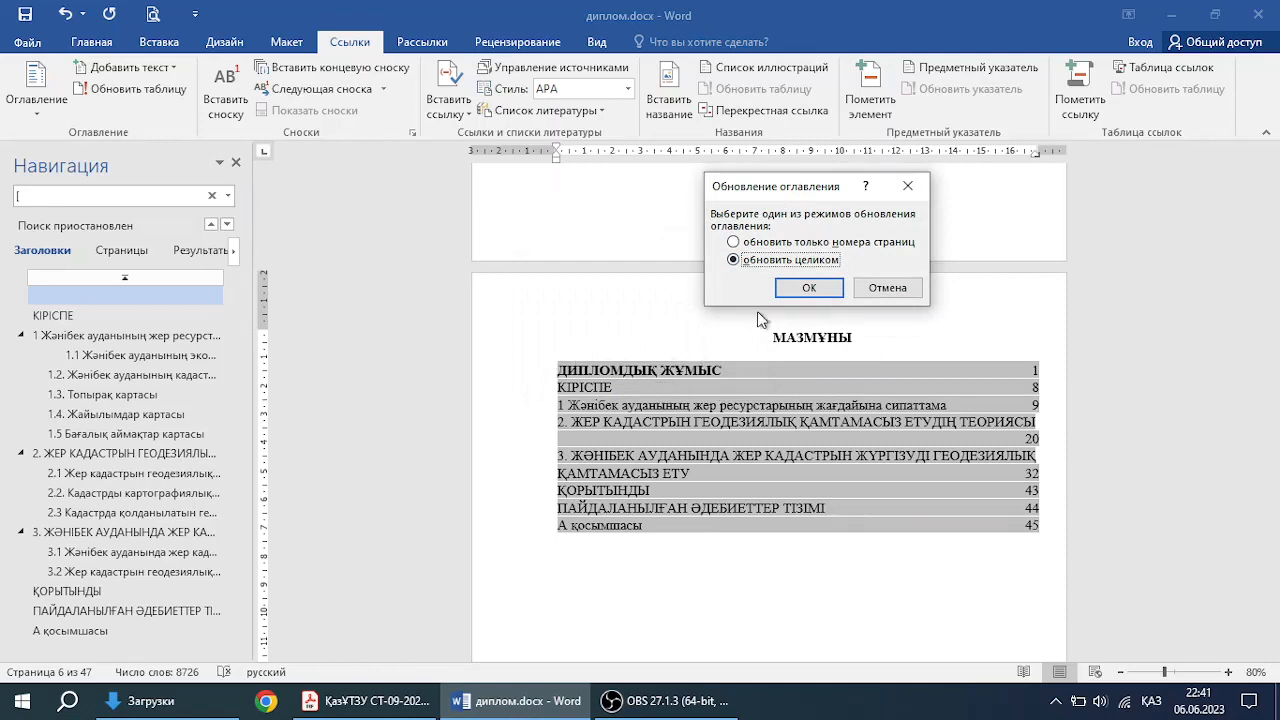
pyautogui.click(800, 243)
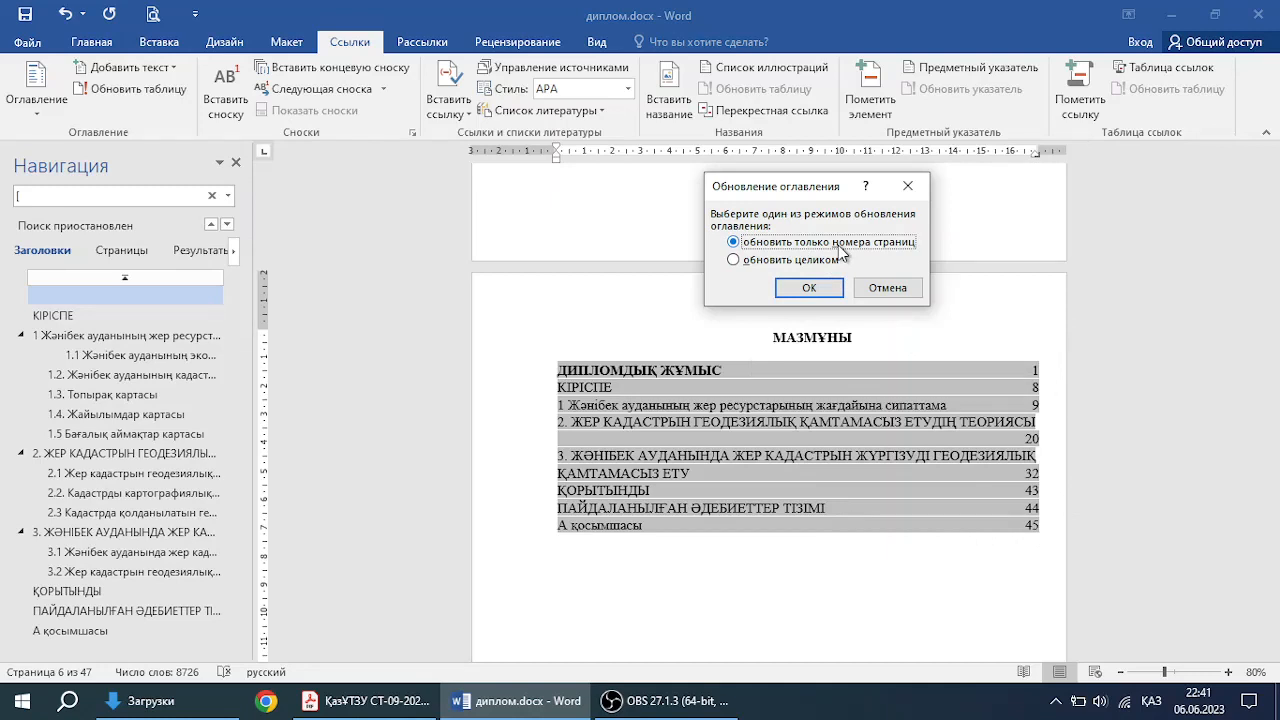
pyautogui.click(782, 261)
pyautogui.click(809, 288)
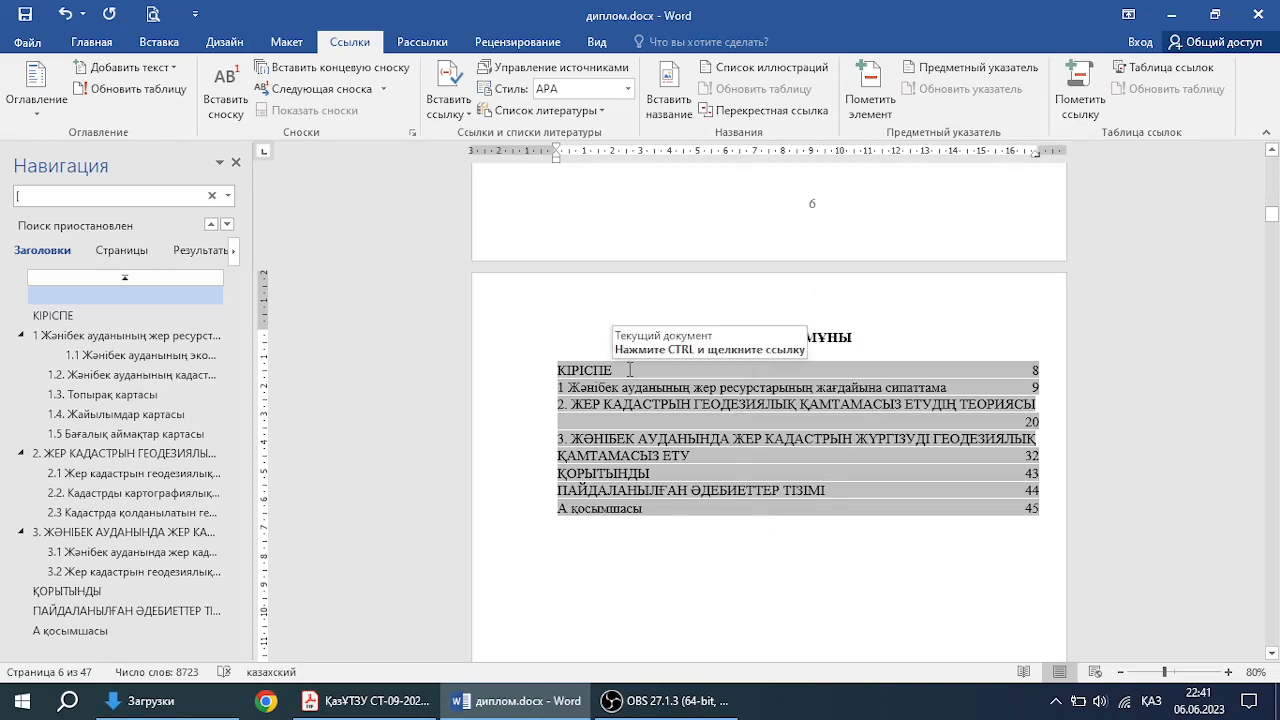
pyautogui.click(676, 580)
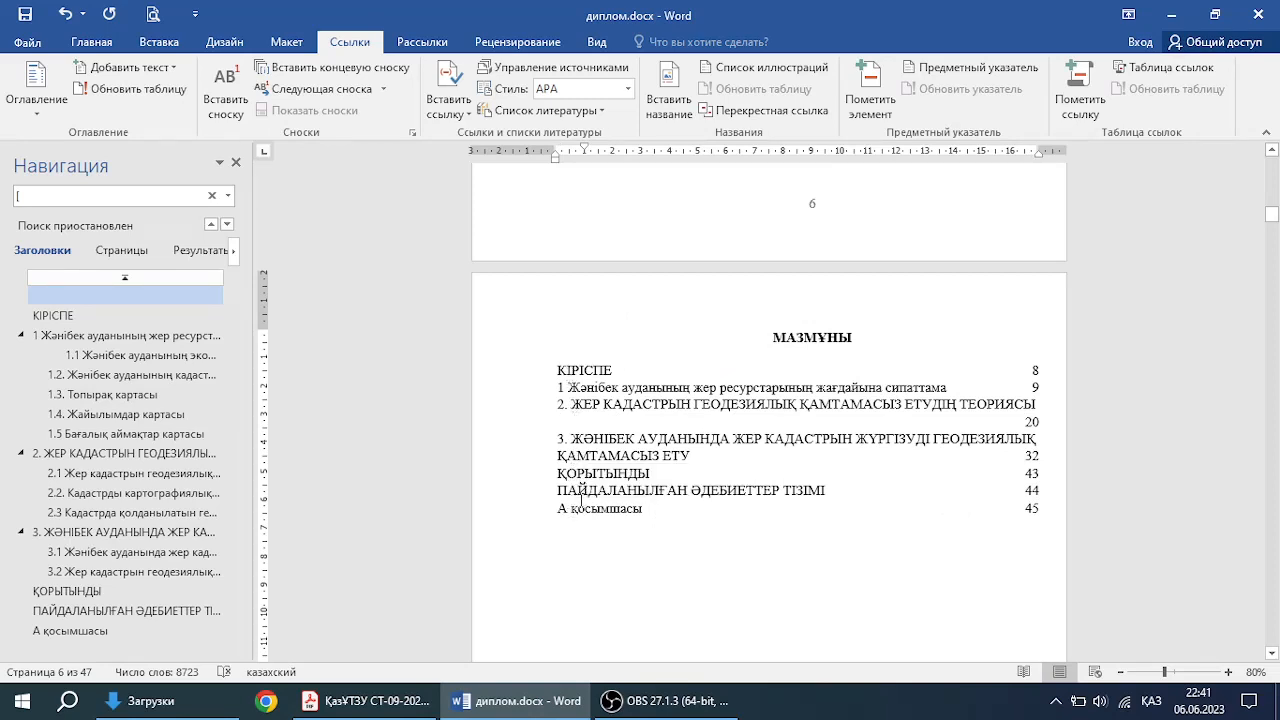
pyautogui.click(715, 602)
pyautogui.click(600, 370)
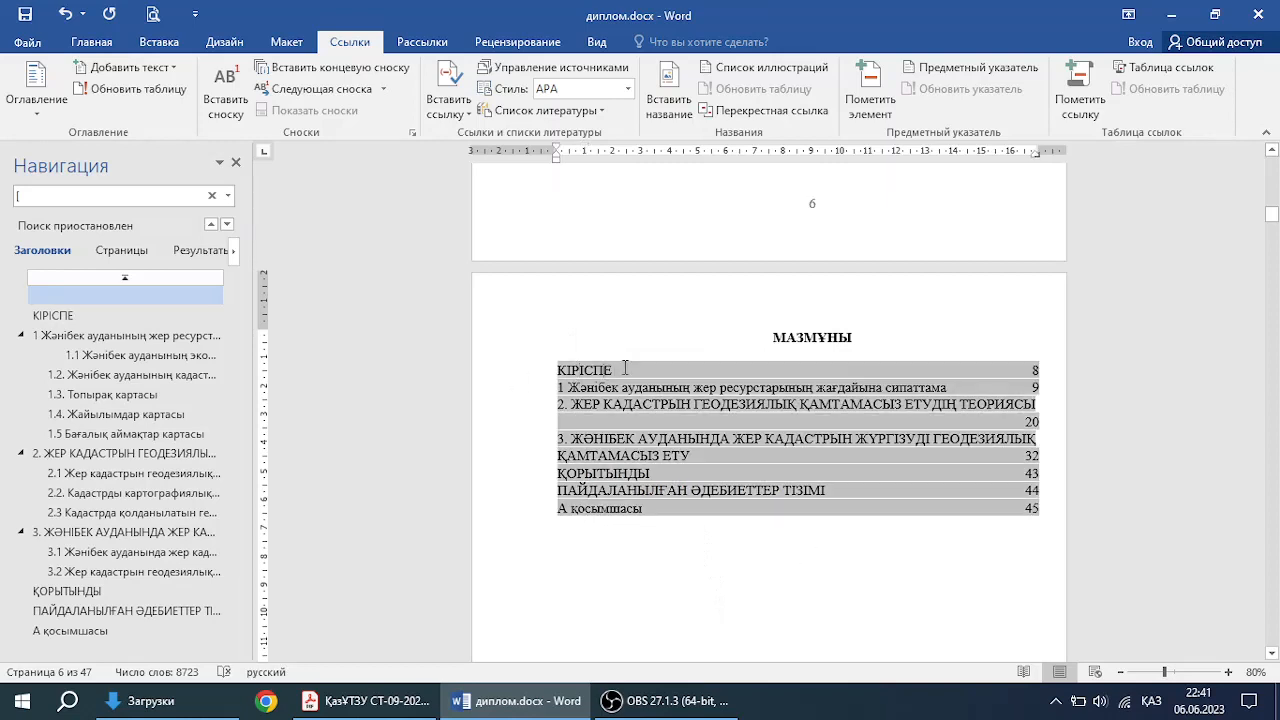
pyautogui.click(617, 595)
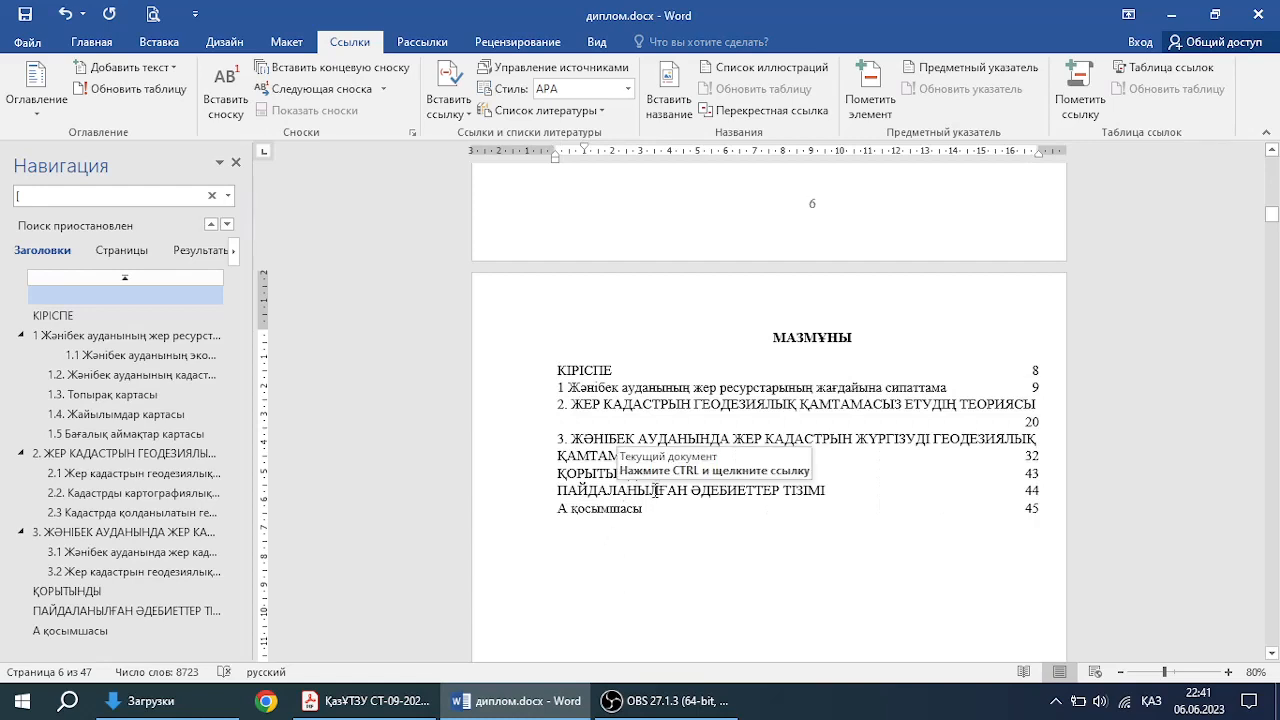
# Step: Change the "КІРІСПЕ" entry in the table of contents to sentence case
pyautogui.keyDown('ctrl'); pyautogui.scroll(1, 668, 440); pyautogui.keyUp('ctrl')
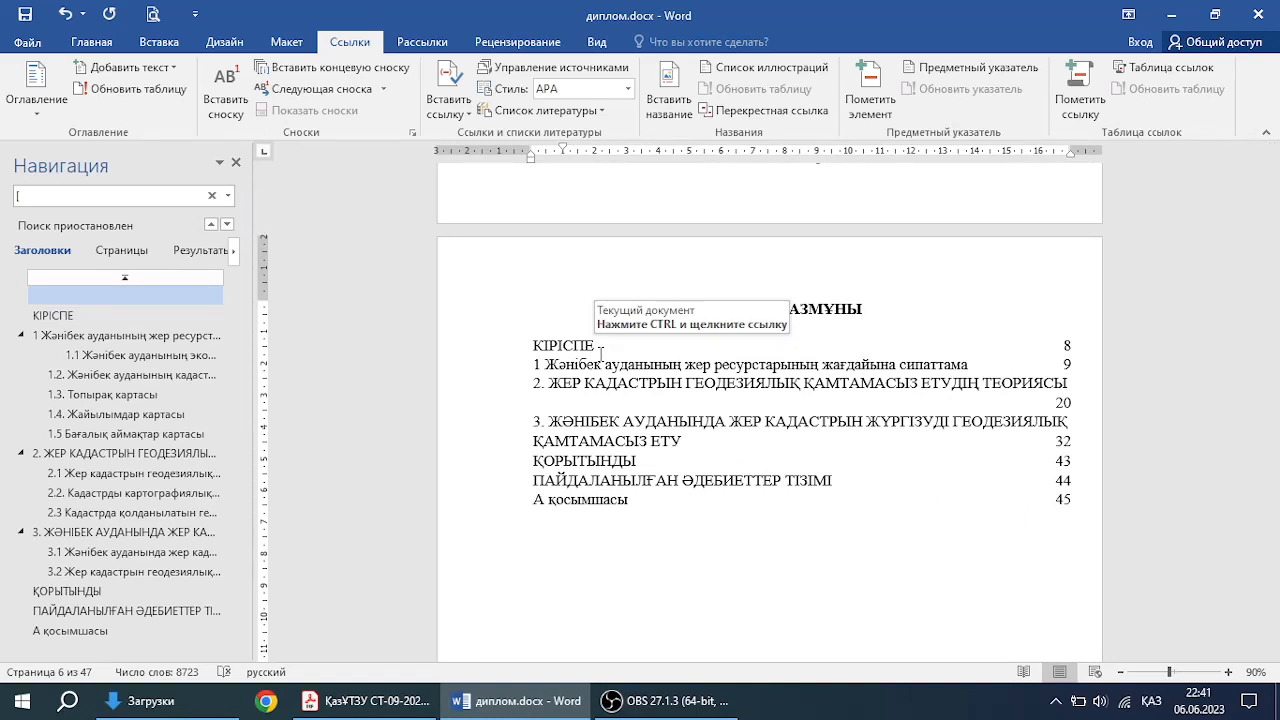
pyautogui.click(562, 345)
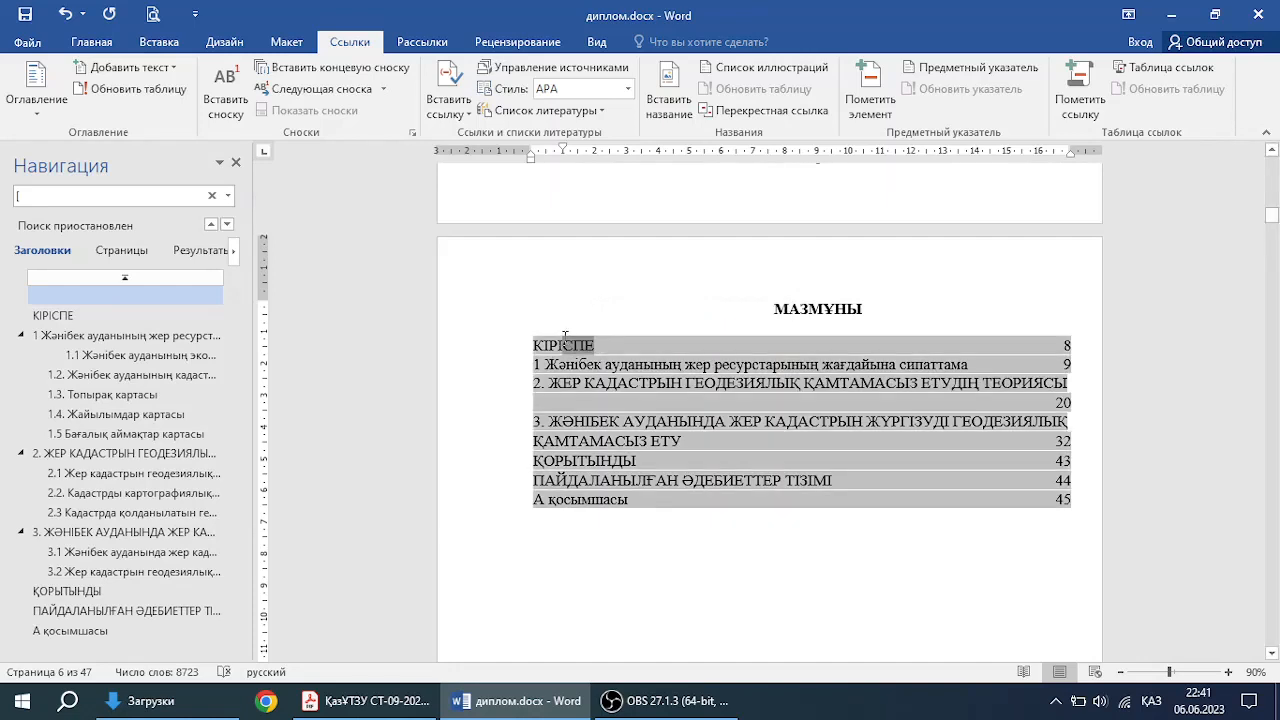
pyautogui.moveTo(562, 345); pyautogui.dragTo(594, 347)
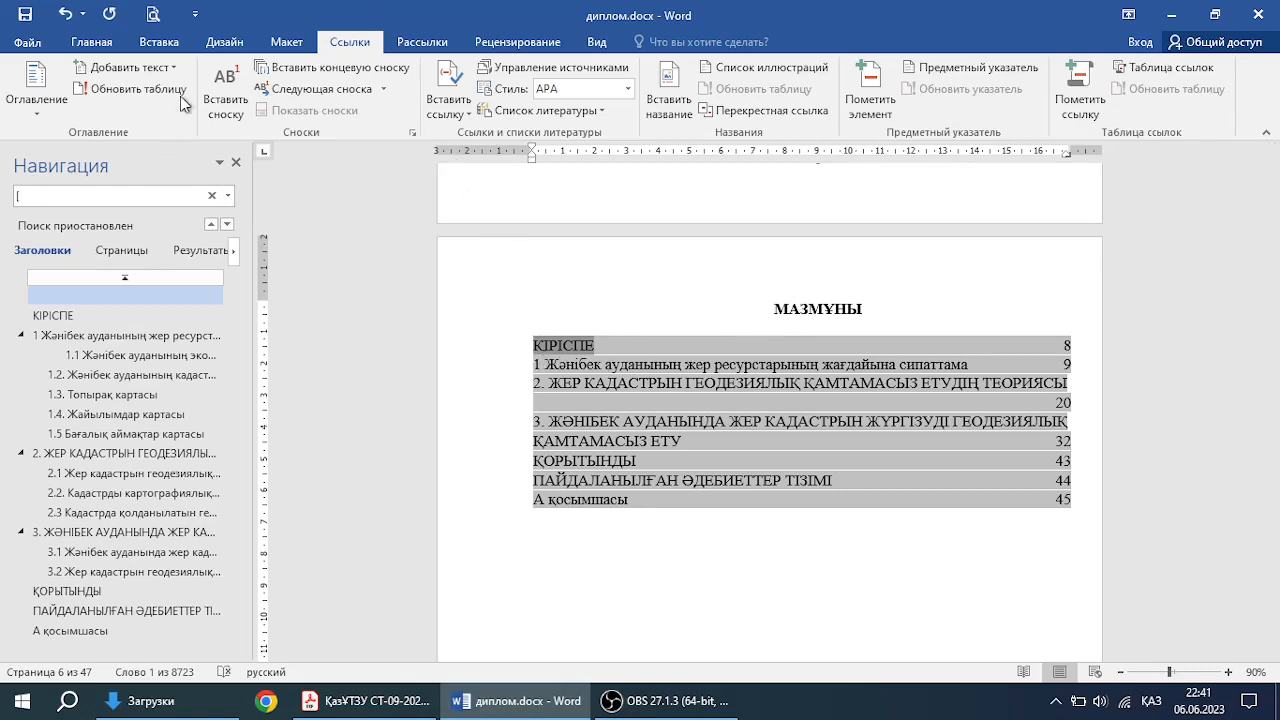
pyautogui.click(91, 42)
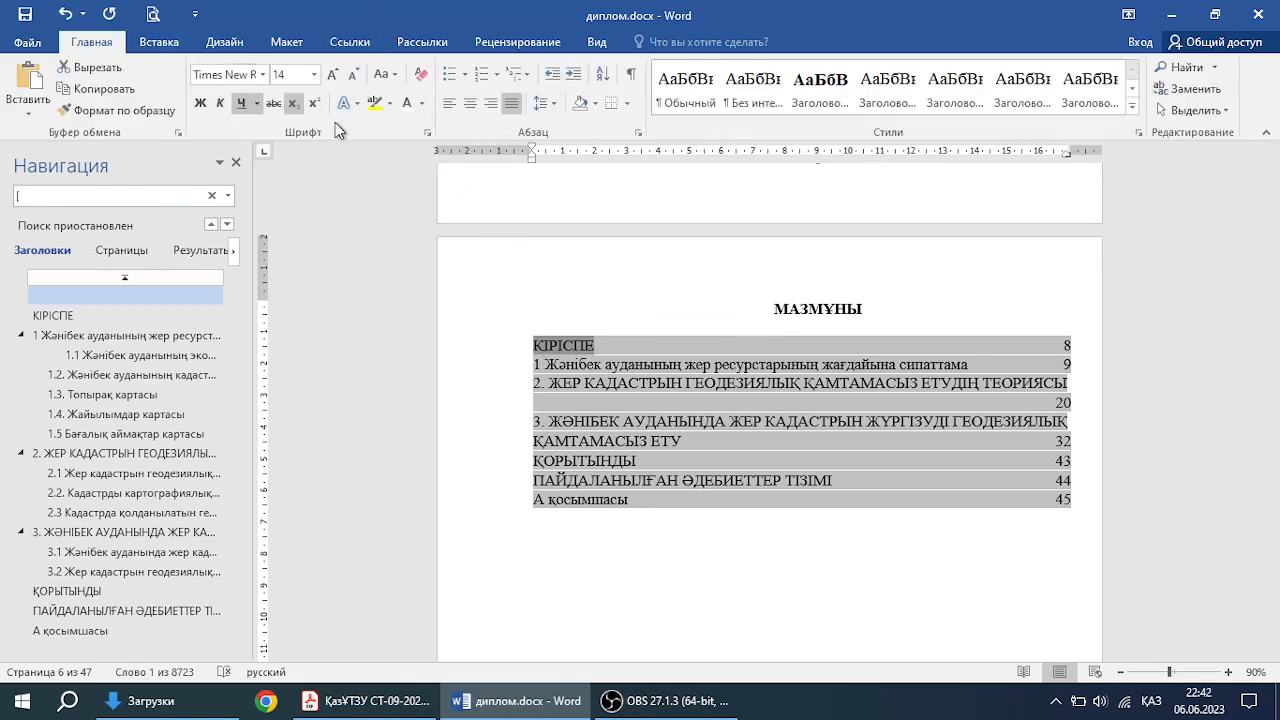
pyautogui.click(384, 75)
pyautogui.click(414, 166)
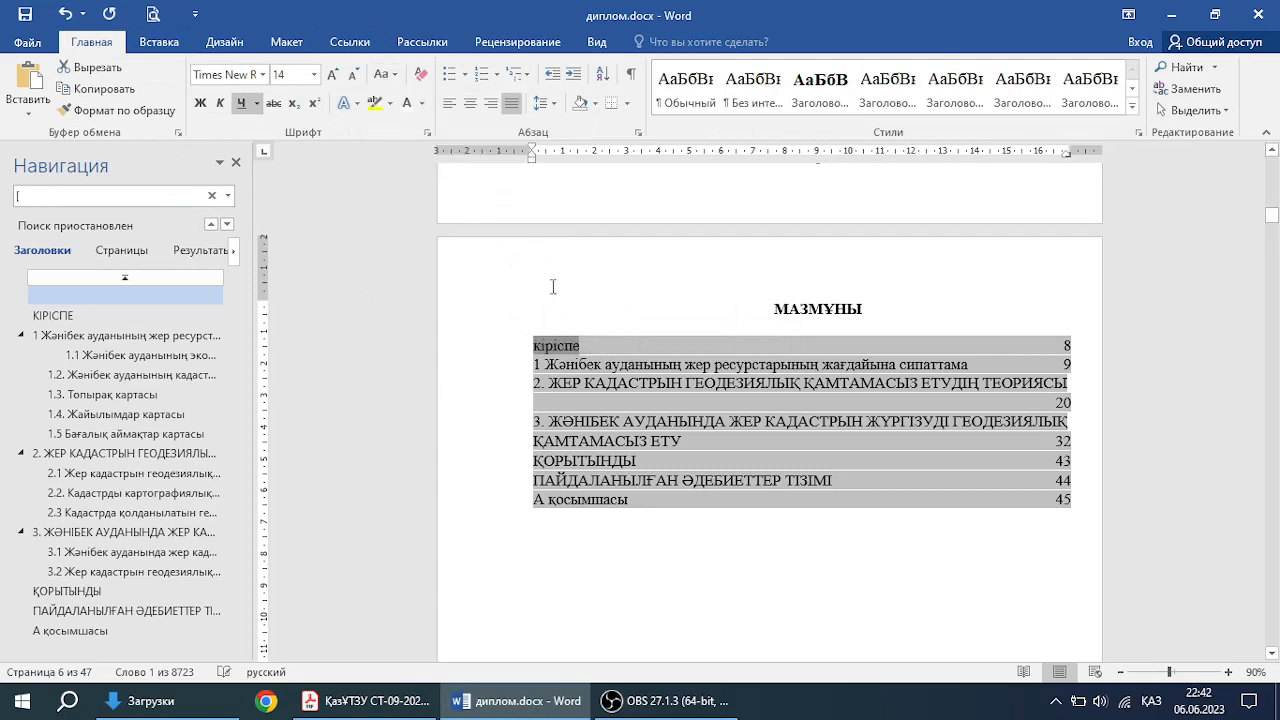
pyautogui.click(395, 78)
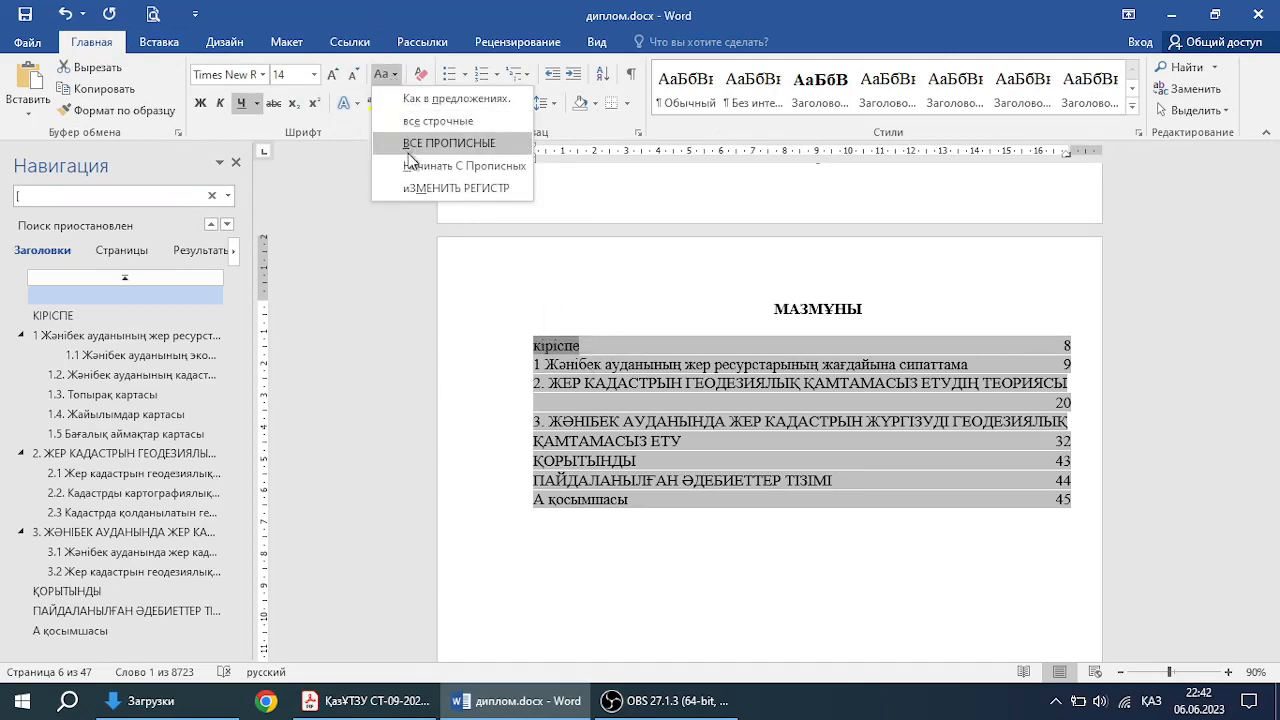
pyautogui.click(423, 102)
pyautogui.click(611, 424)
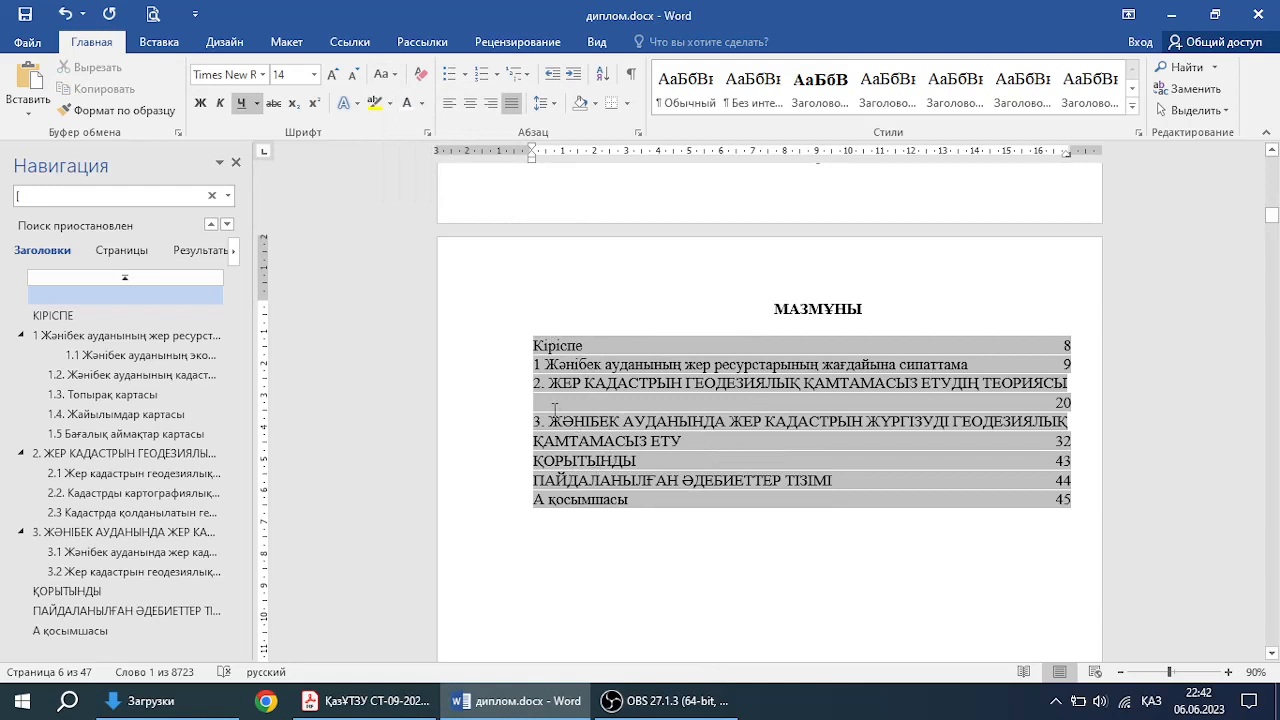
# Step: Change the "ҚОРЫТЫНДЫ" and "ПАЙДАЛАНЫЛҒАН ӘДЕБИЕТТЕР ТІЗІМІ" entries in the table of contents to sentence case
pyautogui.moveTo(638, 464); pyautogui.dragTo(1075, 462)
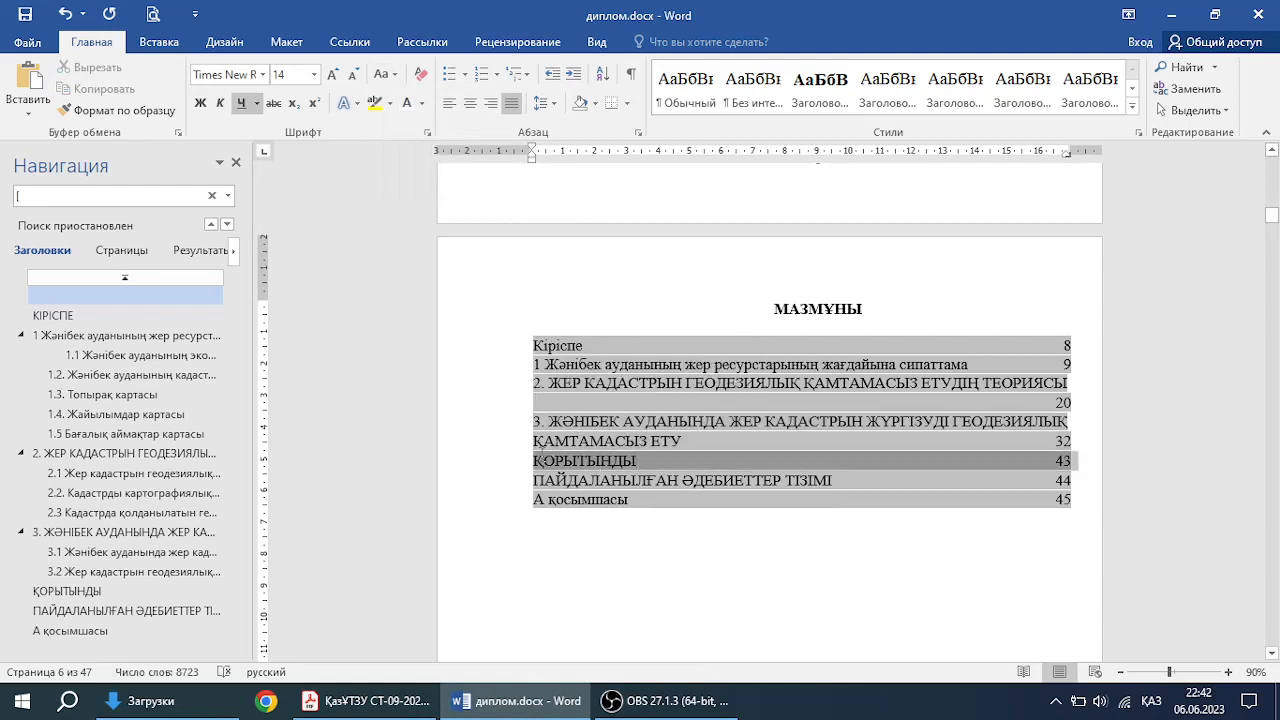
pyautogui.click(380, 79)
pyautogui.click(410, 94)
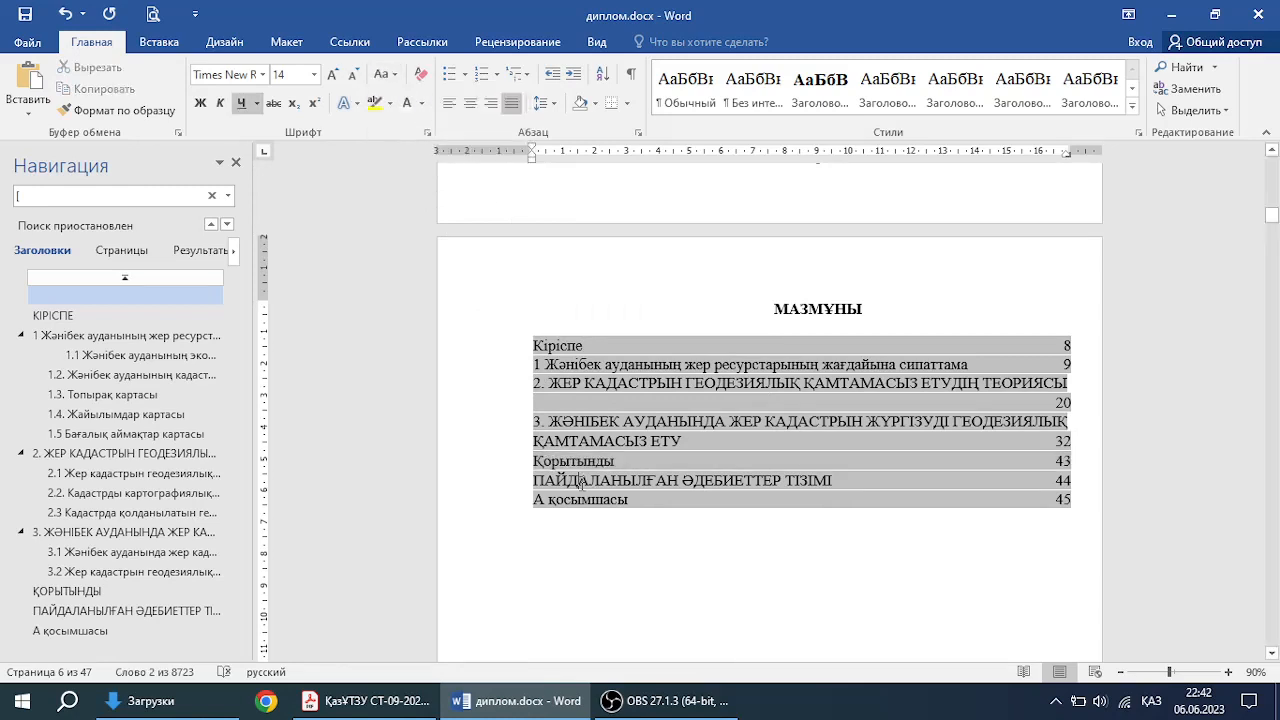
pyautogui.tripleClick(580, 483)
pyautogui.click(381, 75)
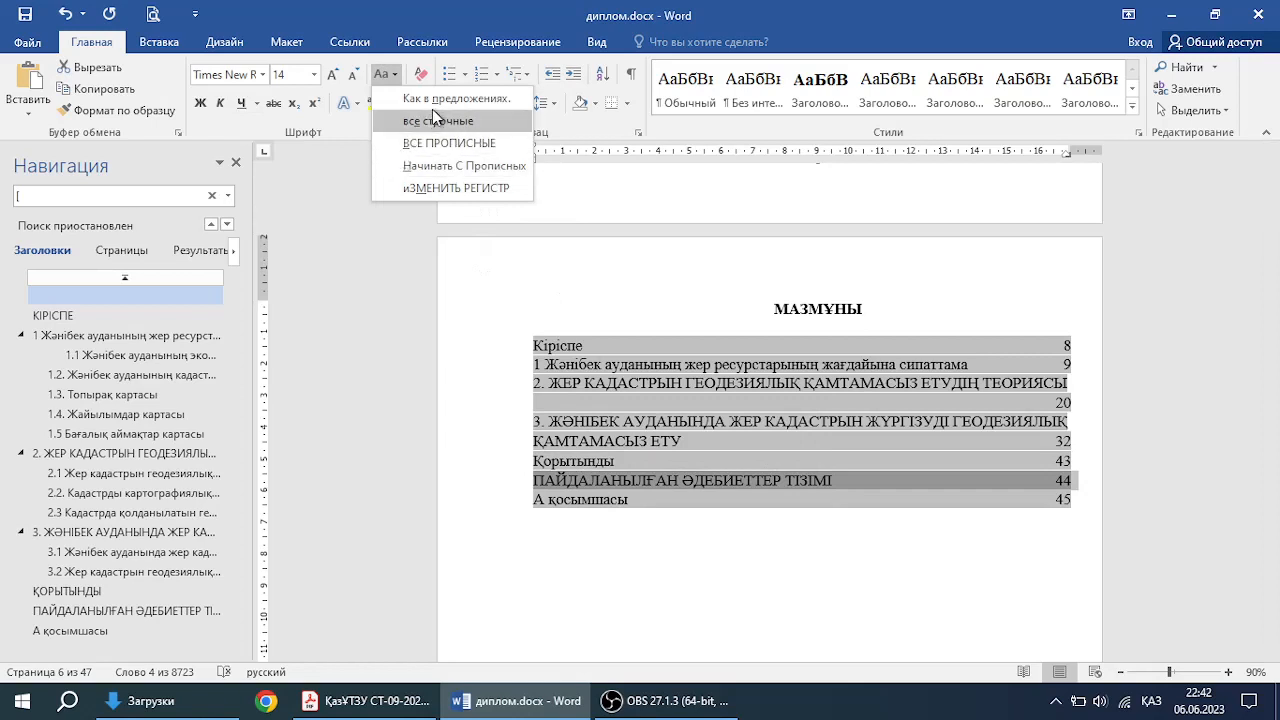
pyautogui.click(433, 104)
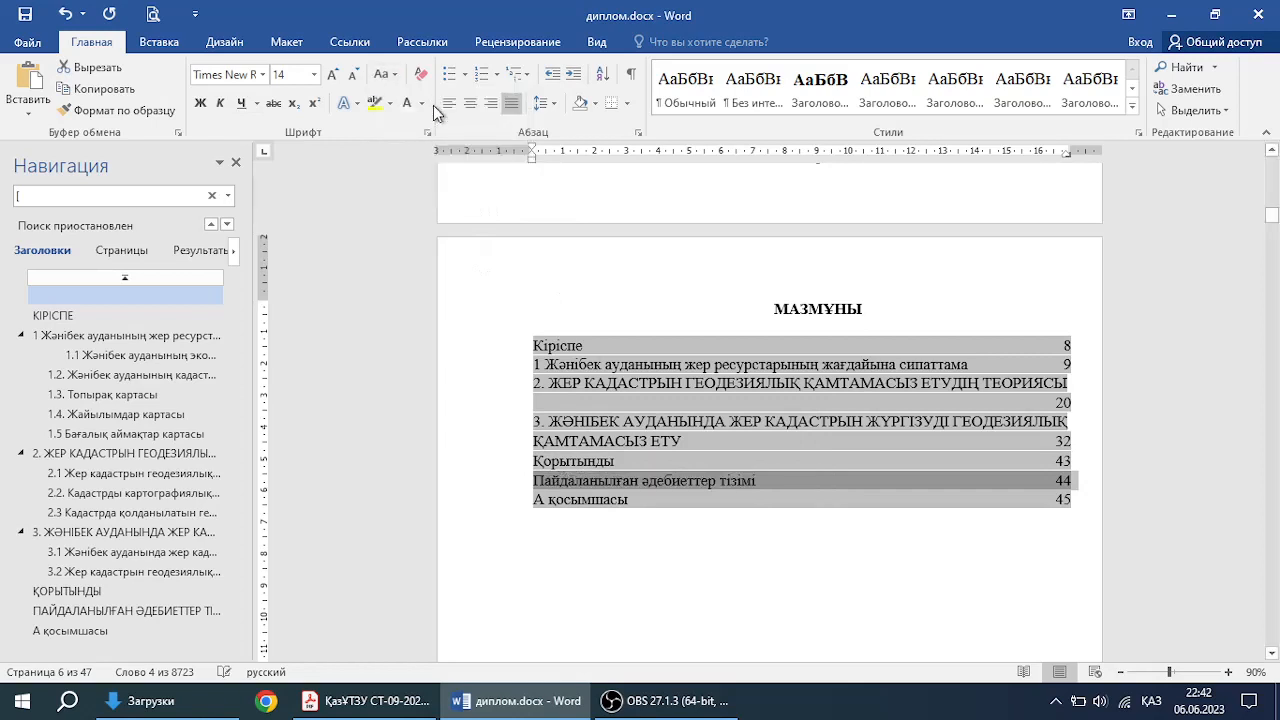
pyautogui.click(674, 542)
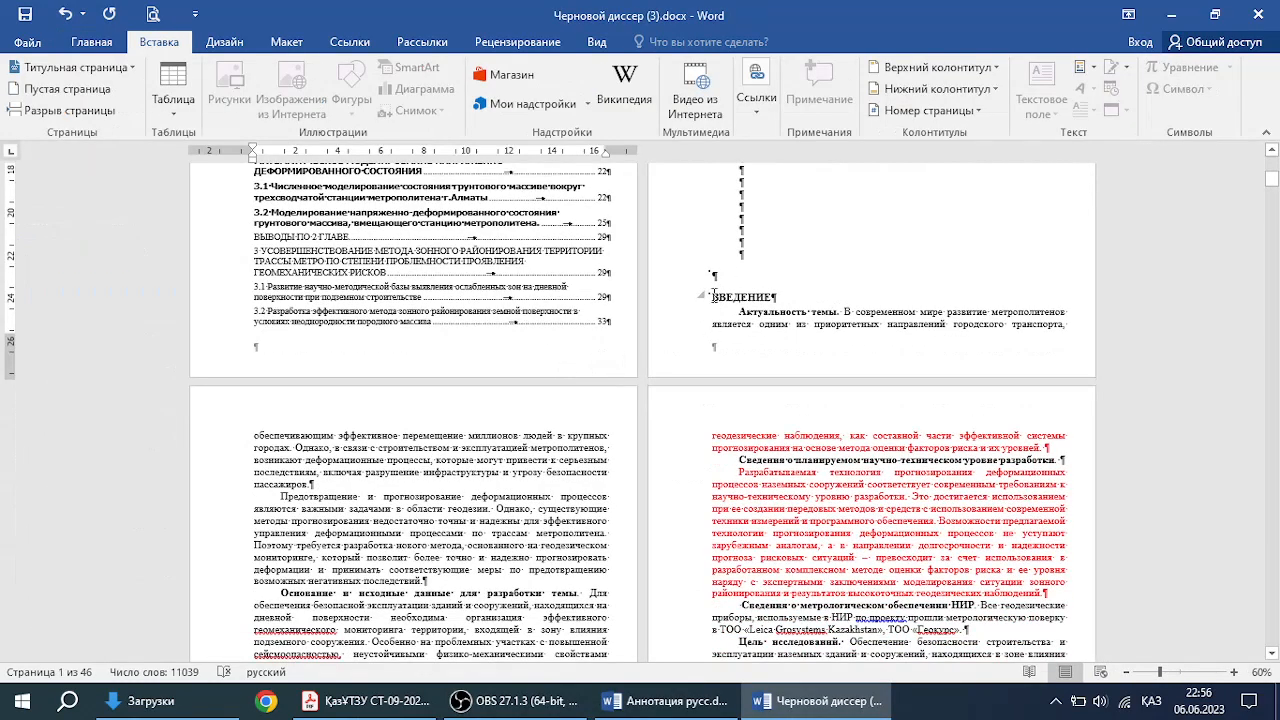
# Step: Insert a next-page section break directly before the "ВВЕДЕНИЕ" heading
pyautogui.click(714, 296)
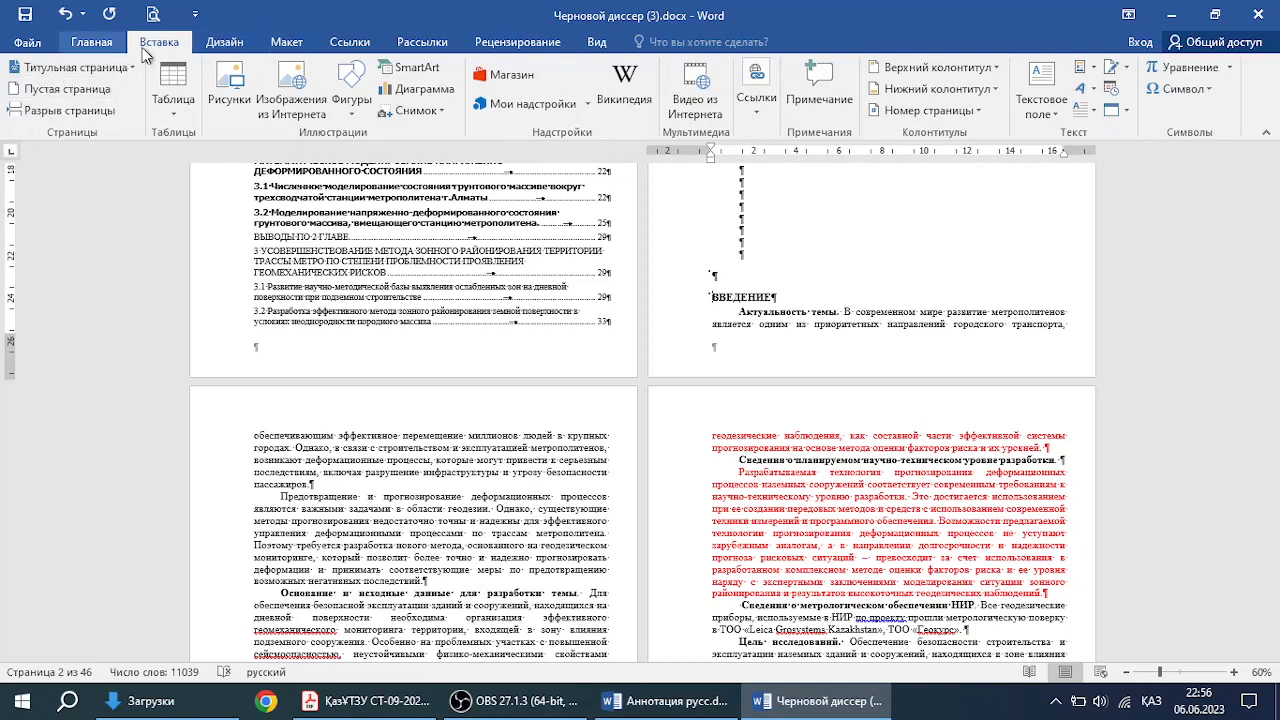
pyautogui.click(300, 50)
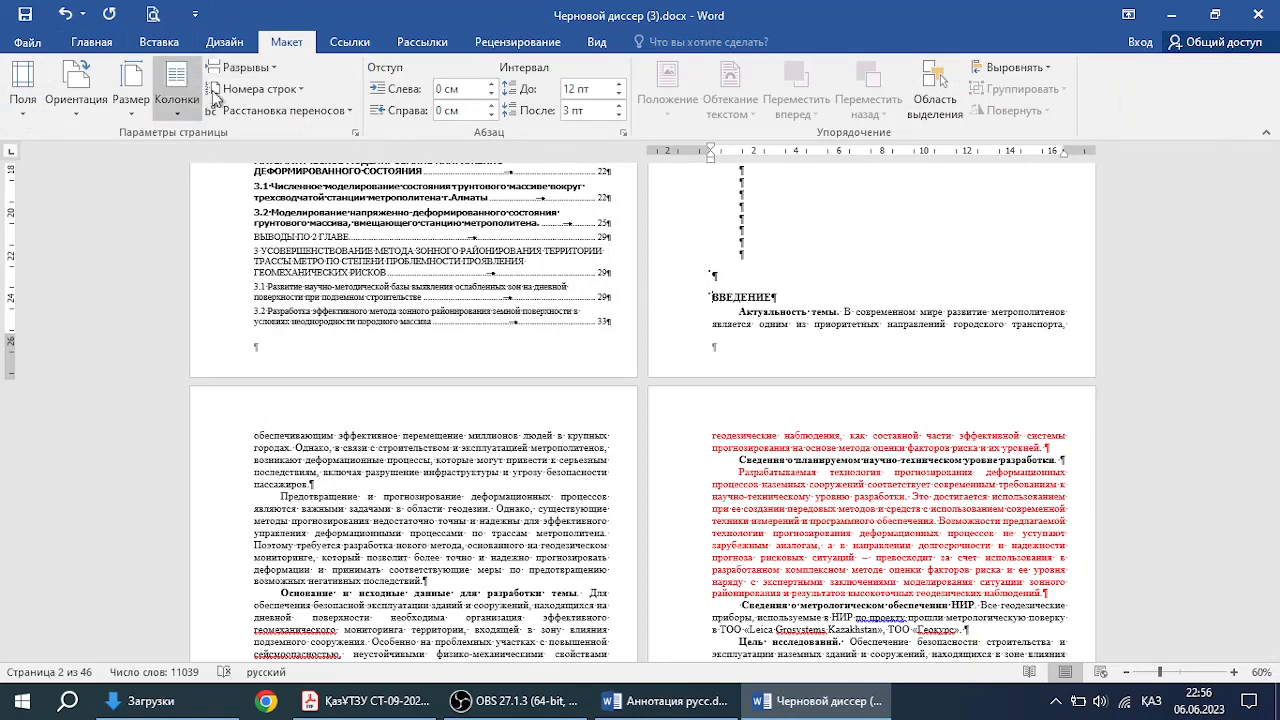
pyautogui.click(245, 67)
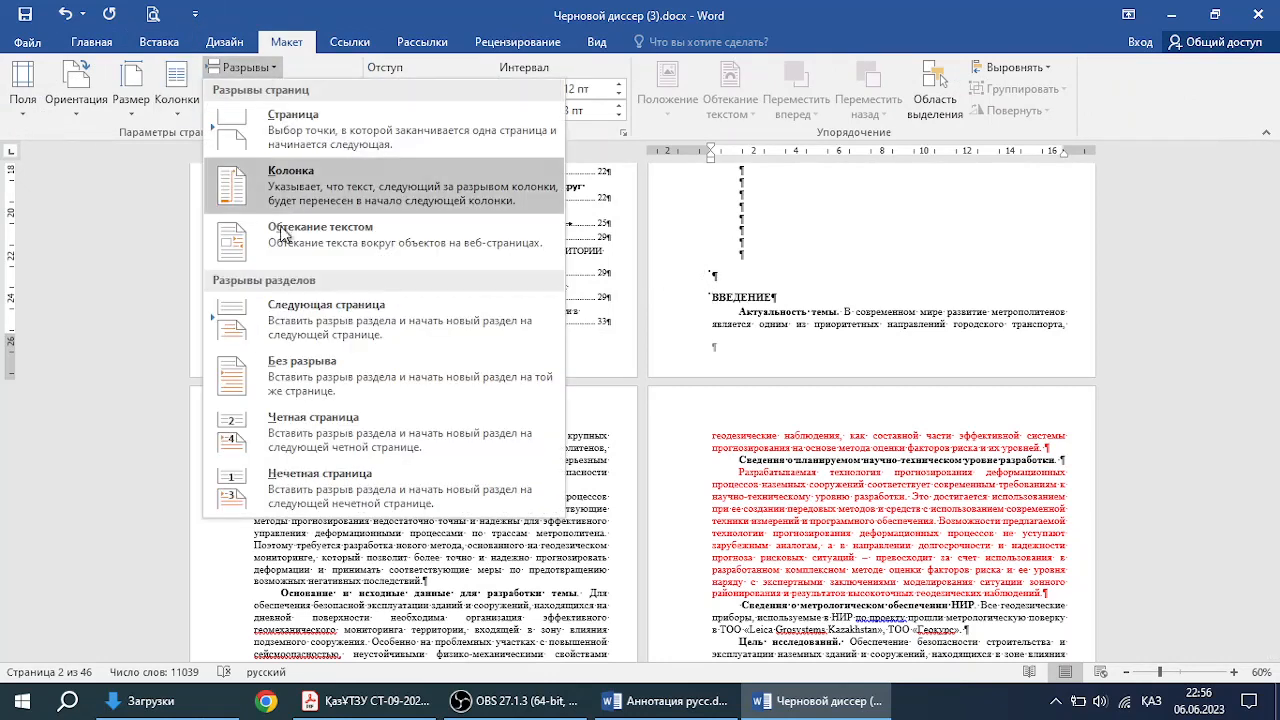
pyautogui.click(240, 330)
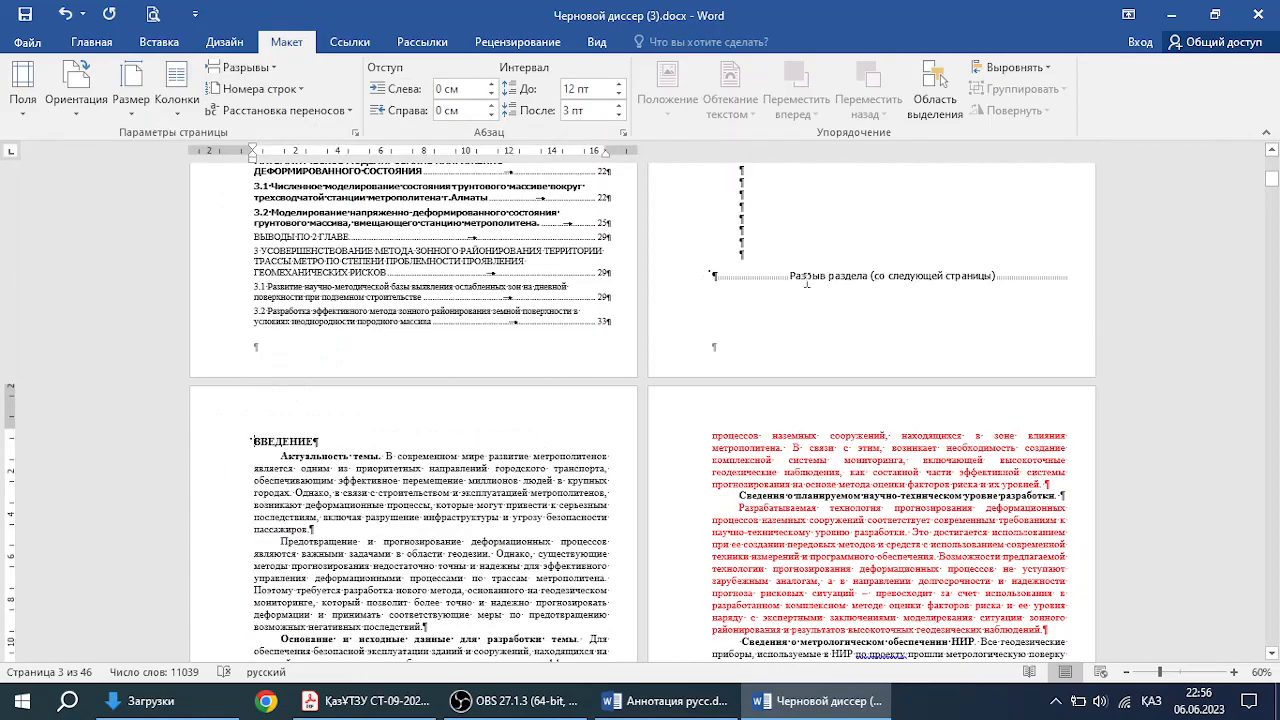
# Step: Insert a next-page section break before the chapter heading "1 СОВРЕМЕННОЕ СОСТОЯНИЕ И УСЛОВИЯ СООРУЖЕНИЙ ПЕРЕГОННЫХ ТОННЕЛЕЙ МЕТРОПОЛИТЕНА"
pyautogui.scroll(-10, 480, 452)
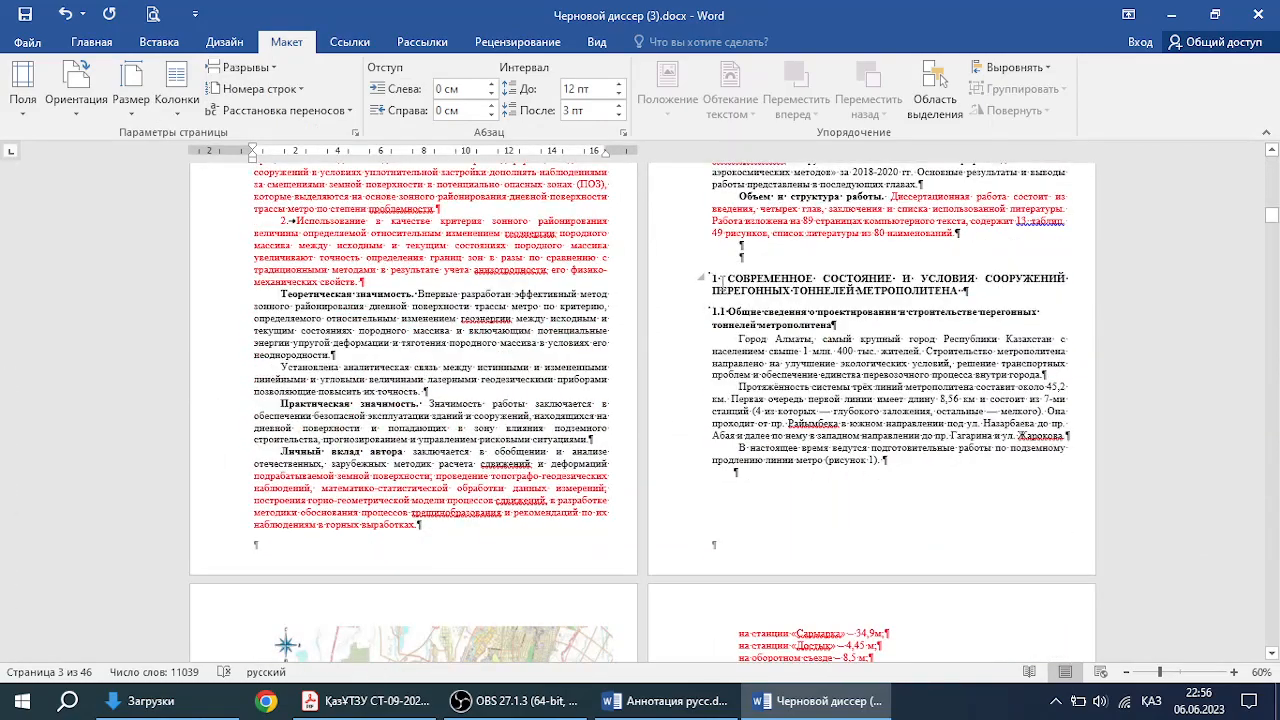
pyautogui.click(713, 280)
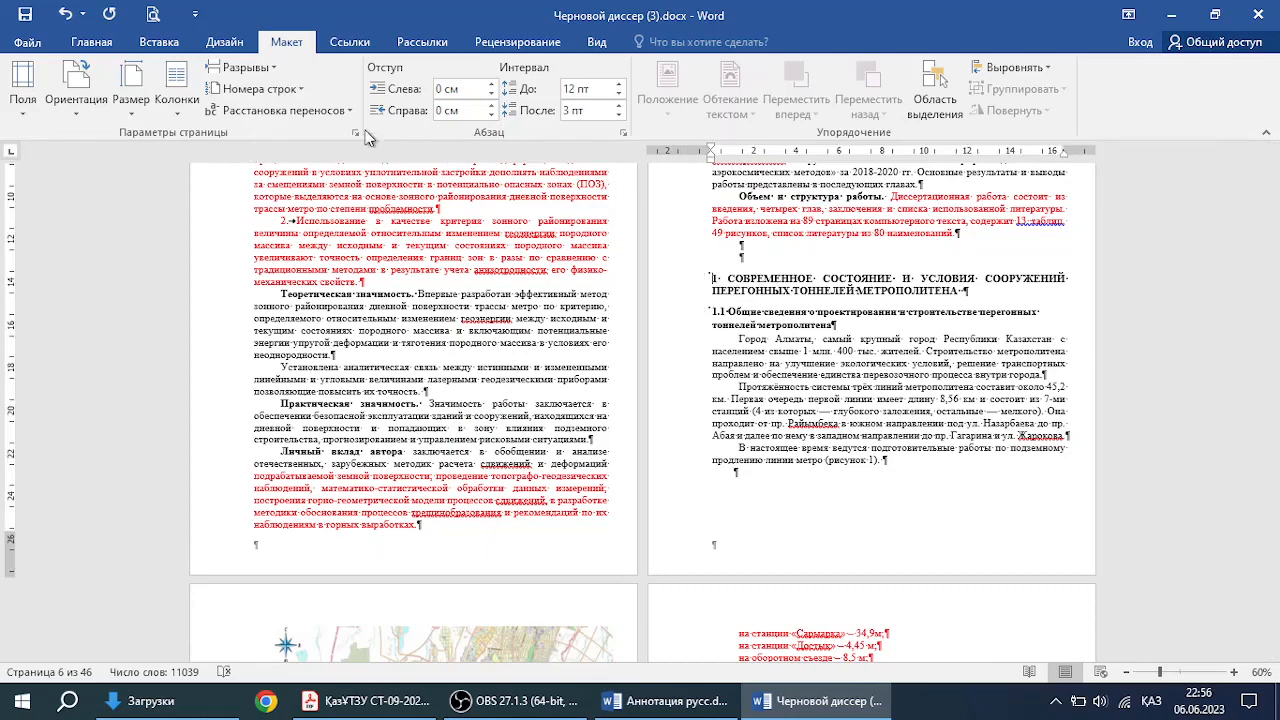
pyautogui.click(273, 68)
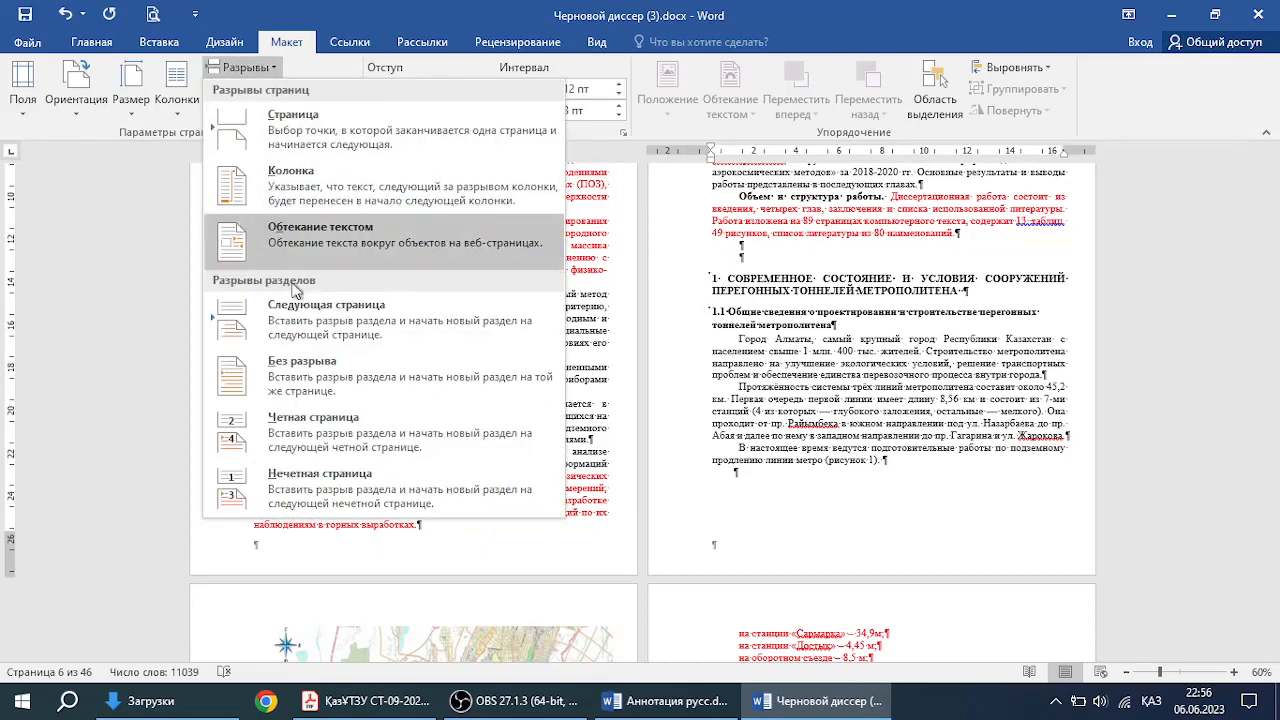
pyautogui.click(310, 320)
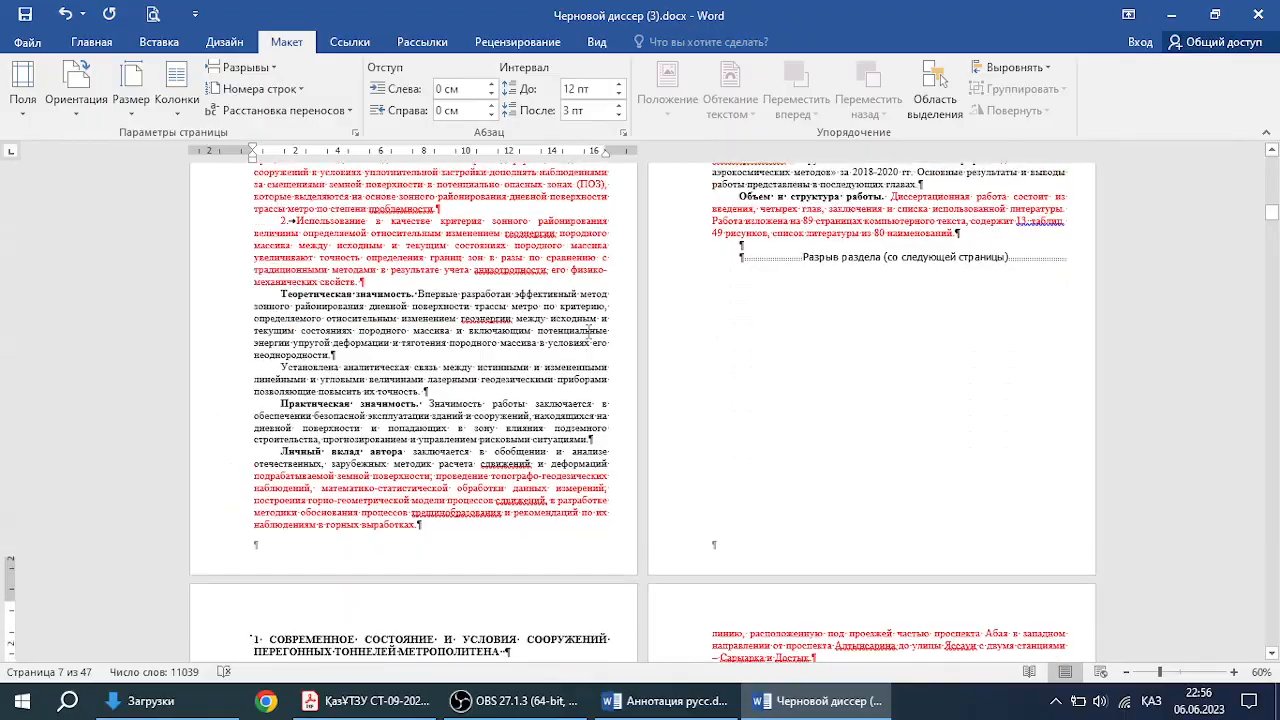
# Step: Add centred page numbers in the page footers using the "Простой номер 2" format, starting from the contents page
pyautogui.scroll(6, 597, 326)
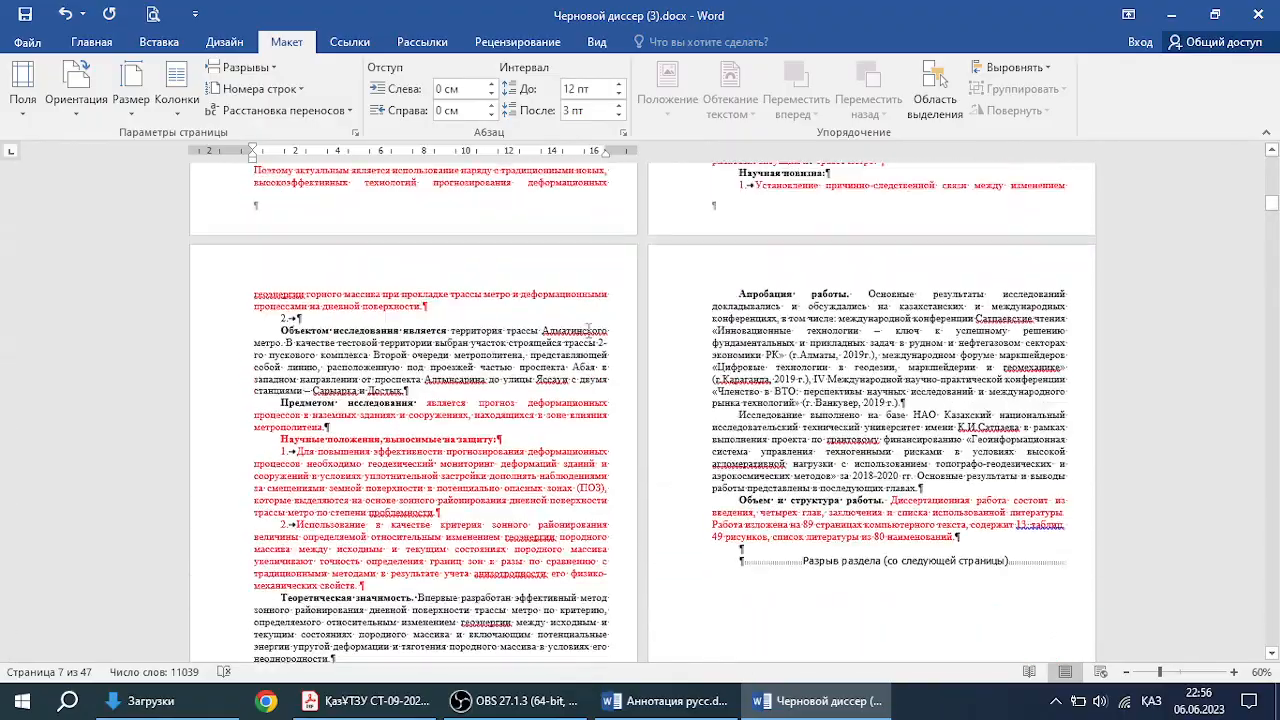
pyautogui.scroll(8, 568, 244)
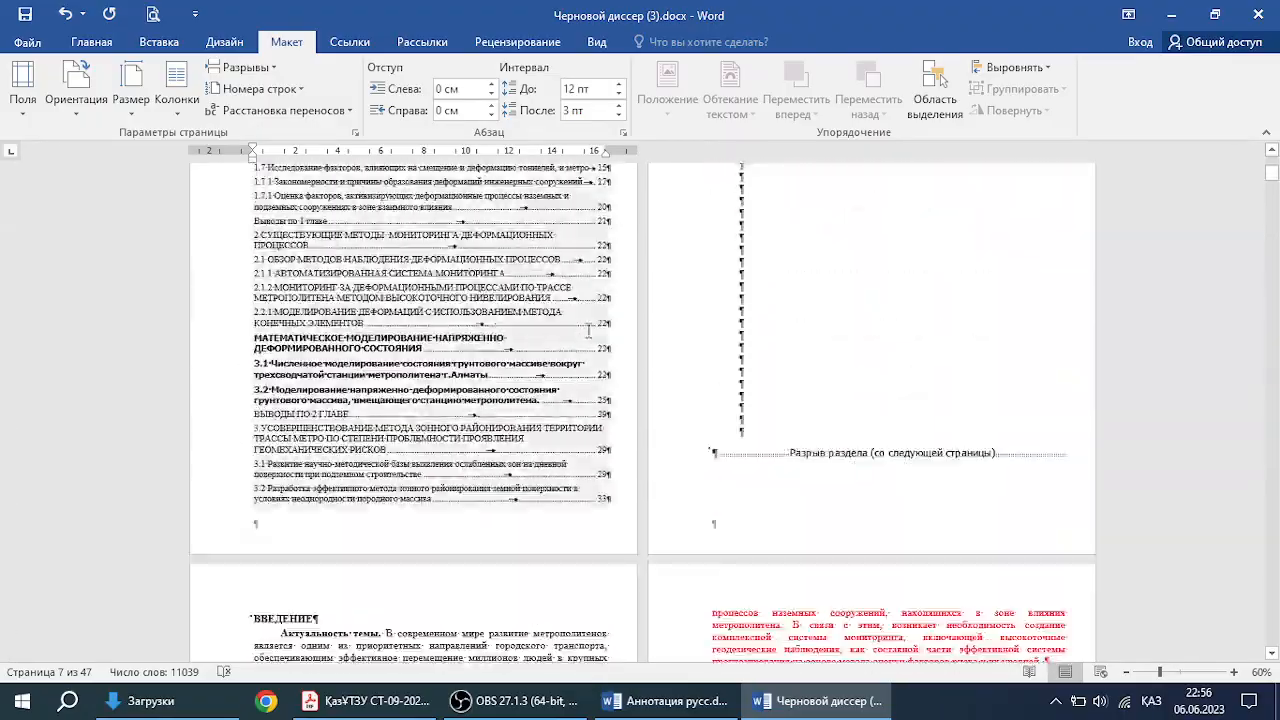
pyautogui.scroll(-4, 428, 466)
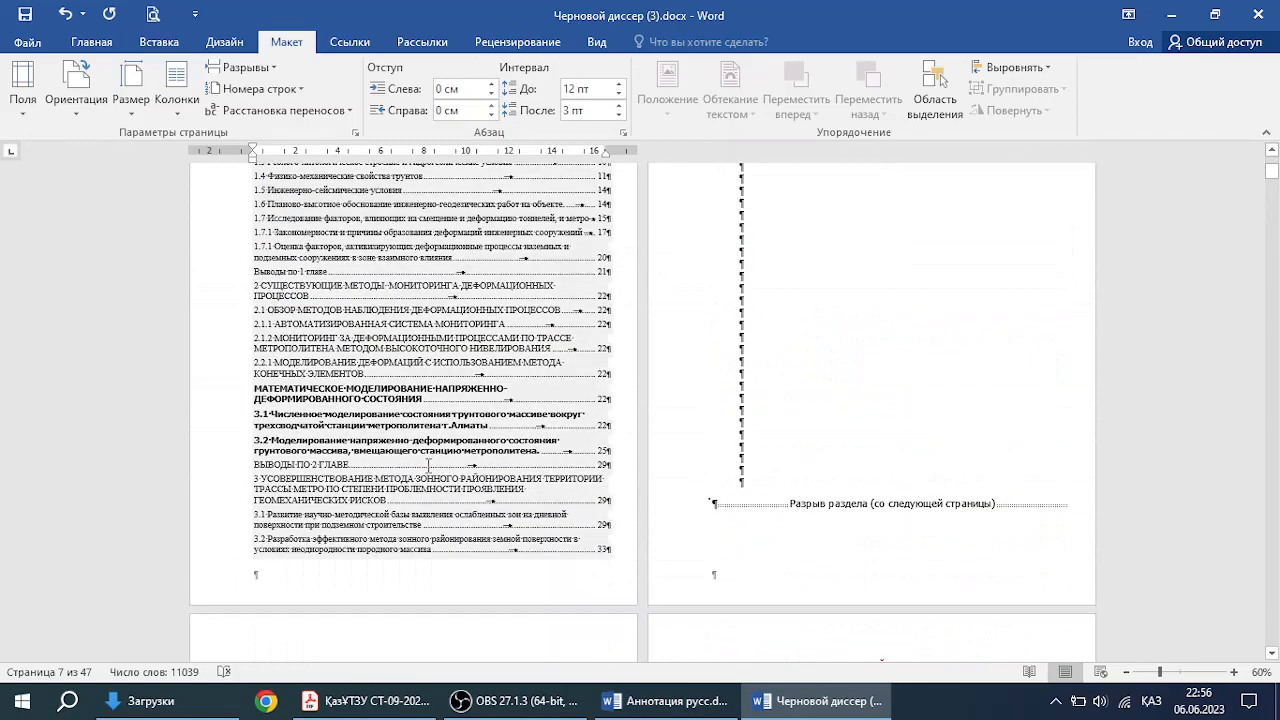
pyautogui.scroll(3, 740, 350)
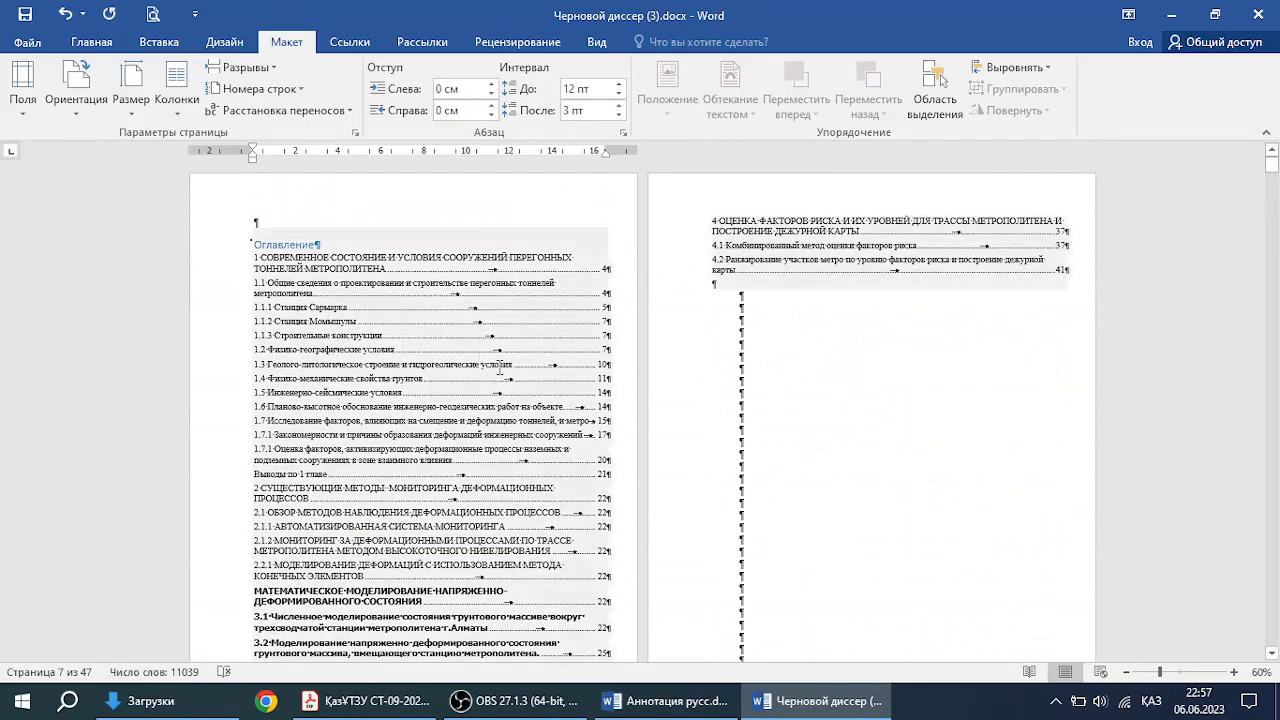
pyautogui.scroll(-7, 813, 366)
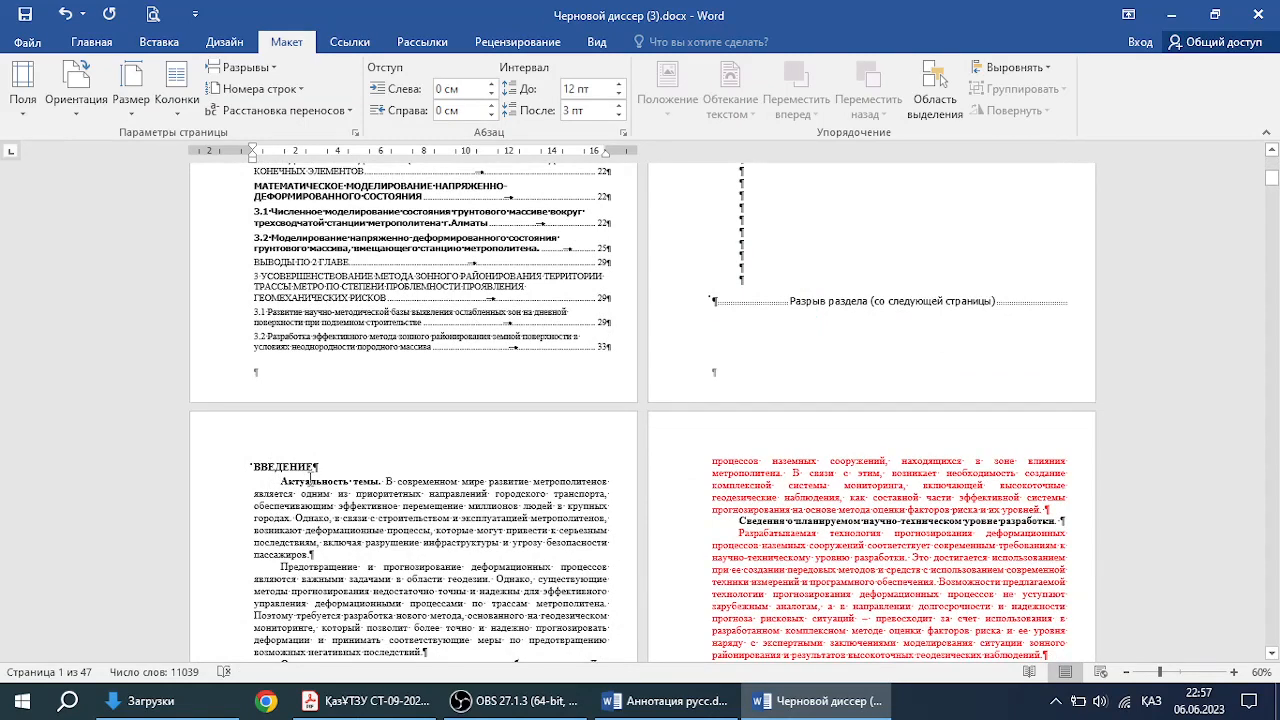
pyautogui.scroll(5, 310, 478)
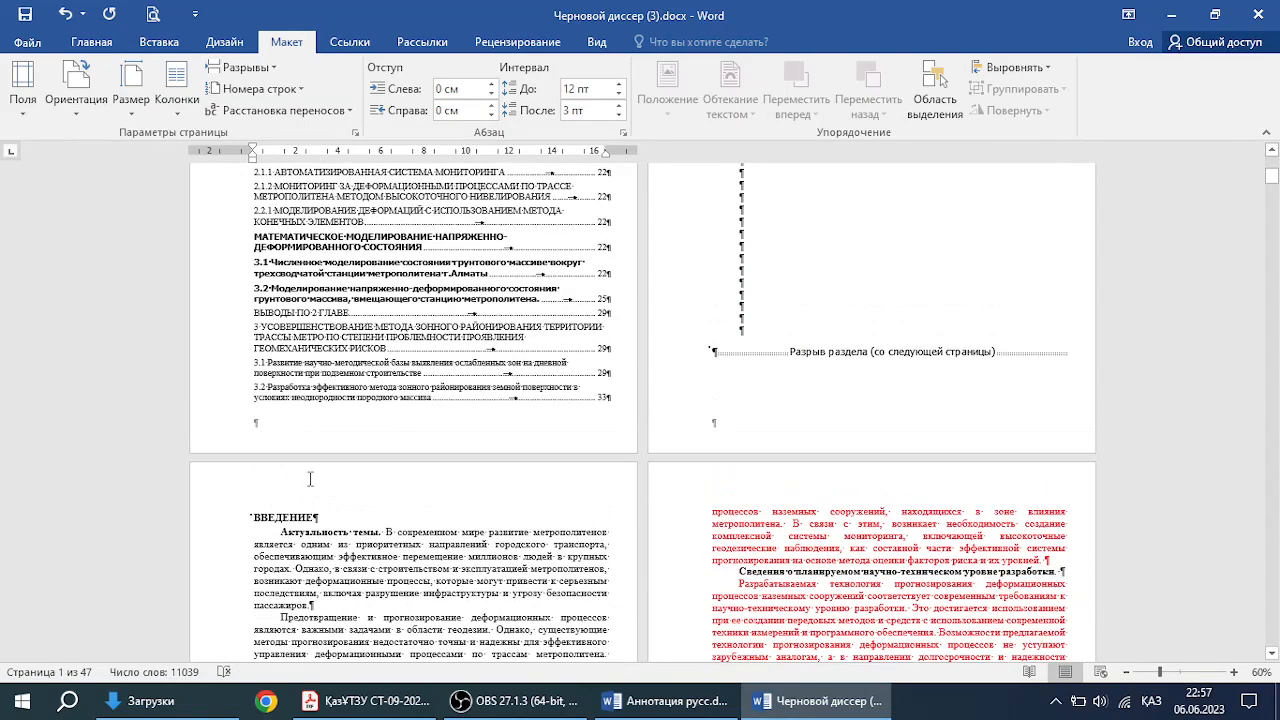
pyautogui.scroll(3, 488, 390)
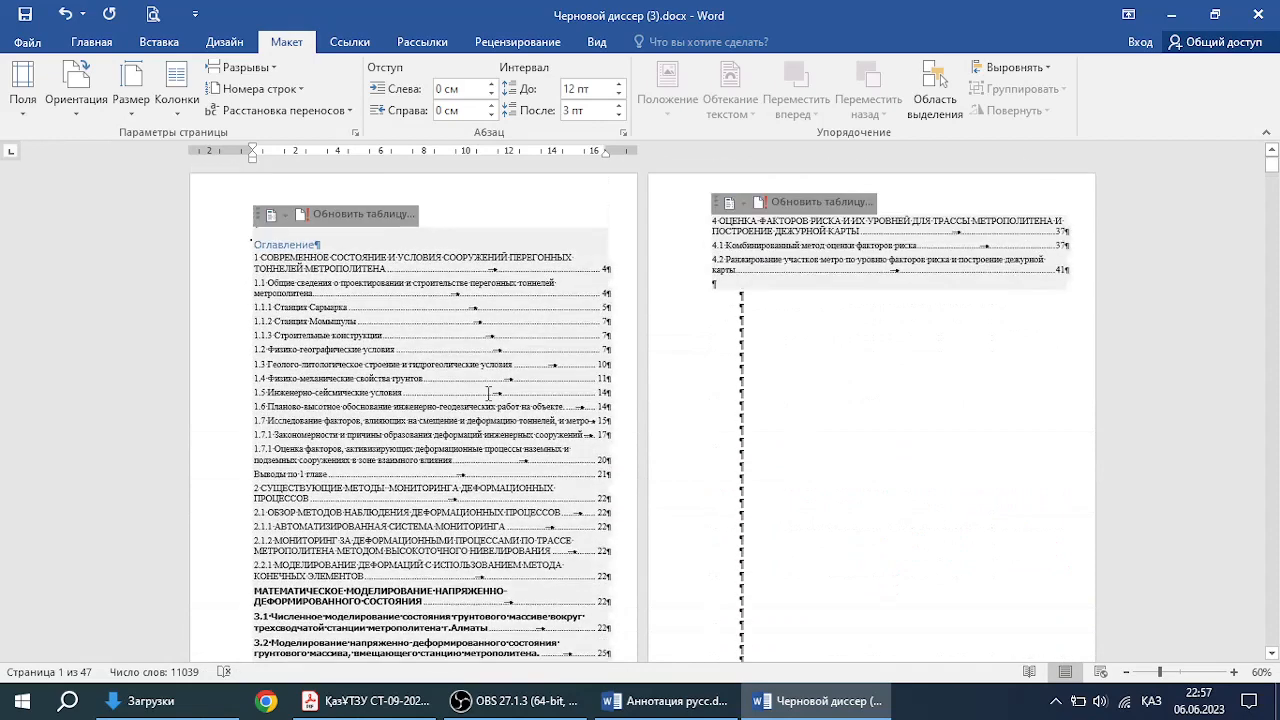
pyautogui.click(159, 42)
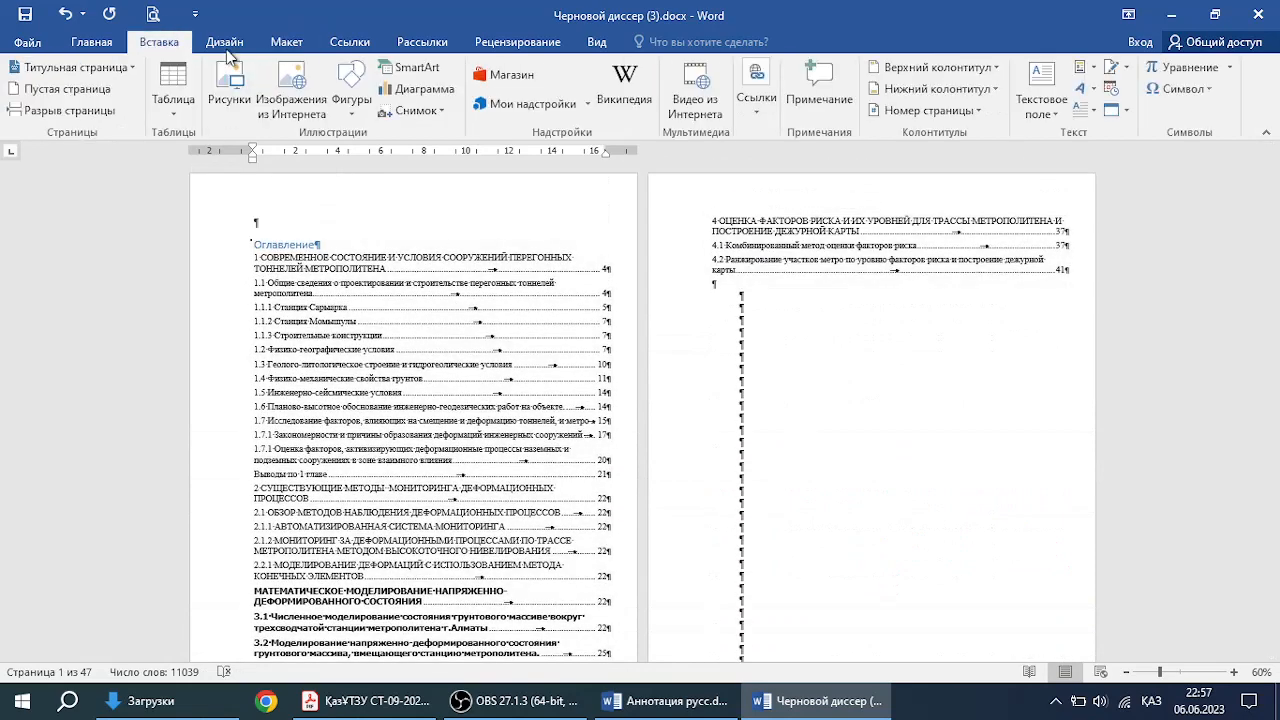
pyautogui.click(963, 115)
pyautogui.moveTo(925, 160)
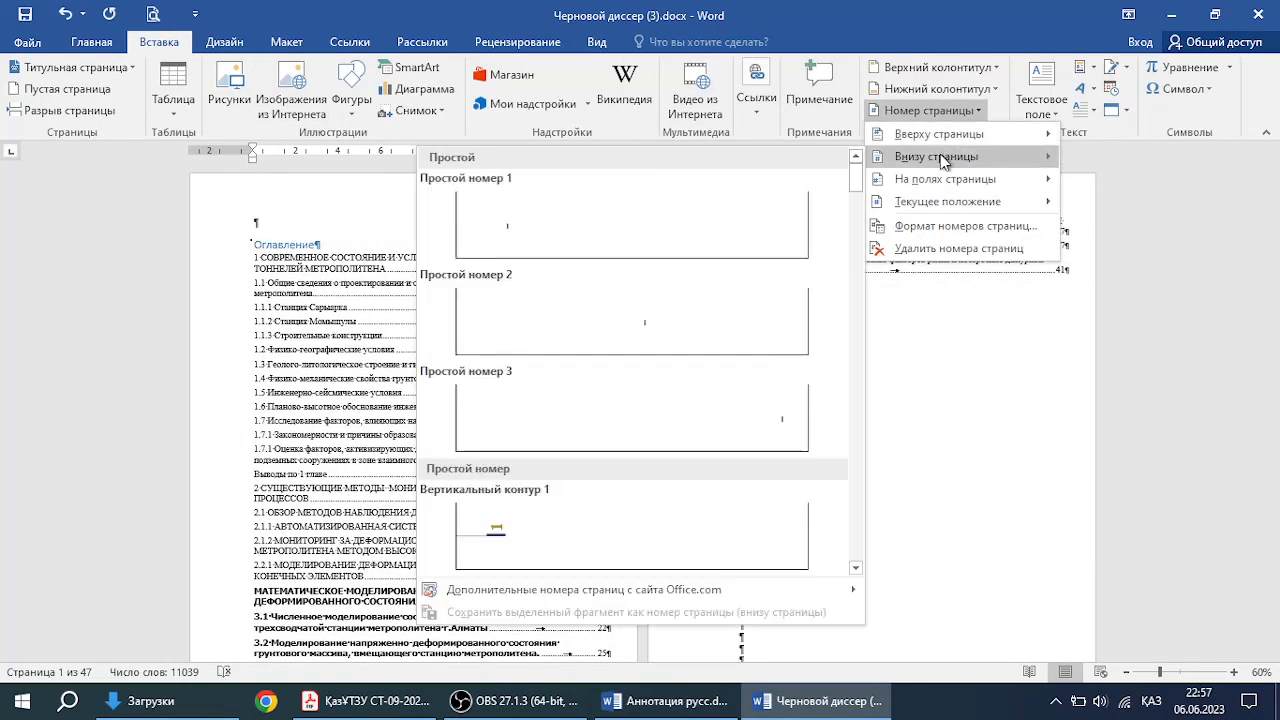
pyautogui.click(605, 320)
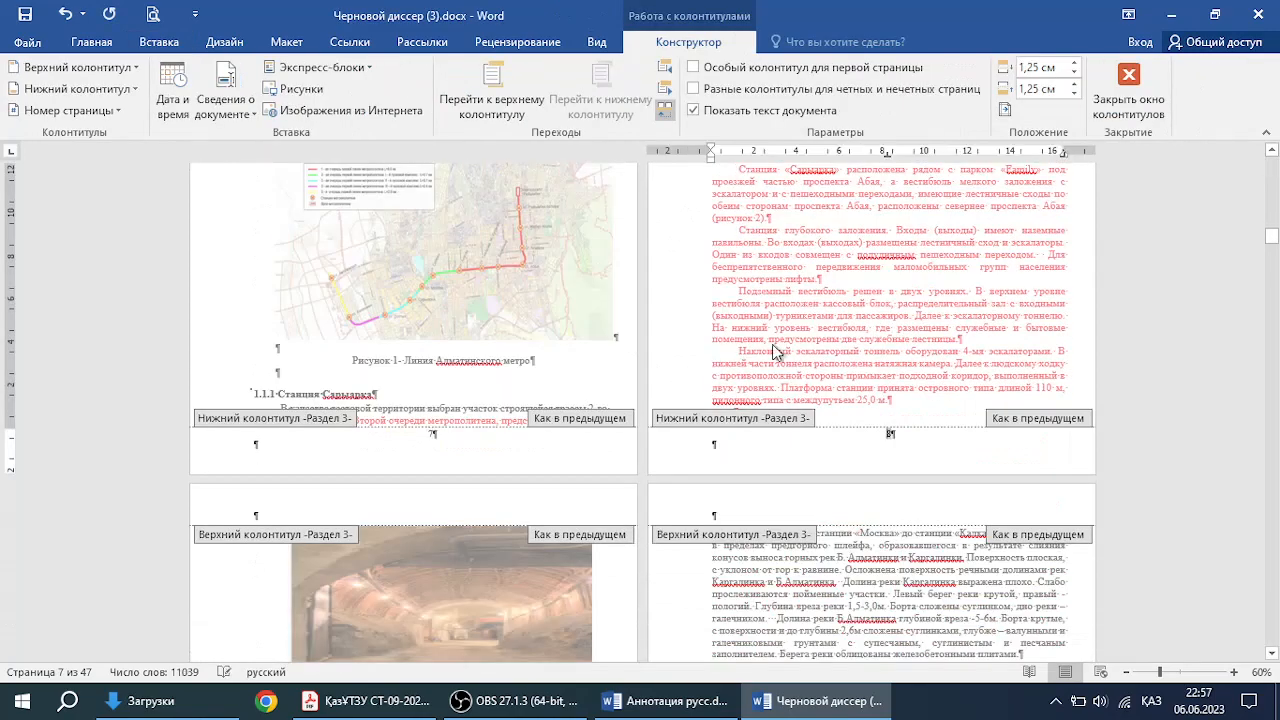
pyautogui.press('Escape')
pyautogui.moveTo(1272, 238); pyautogui.dragTo(1272, 173)
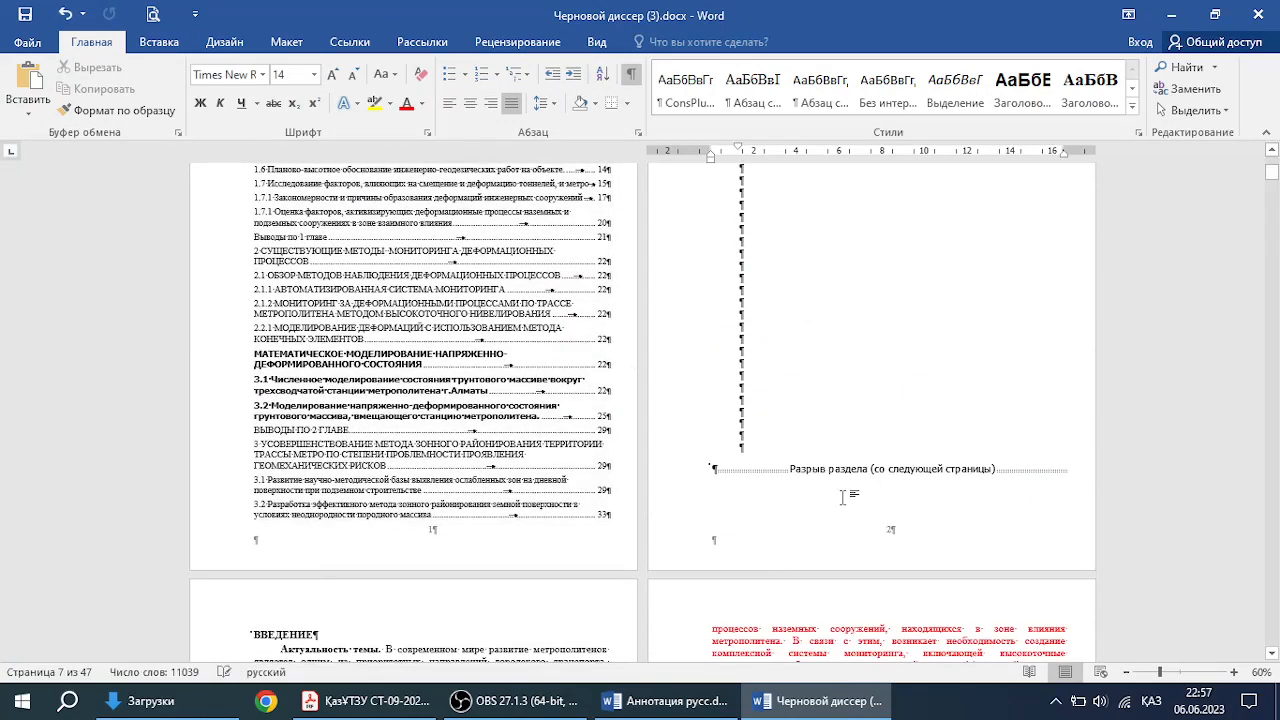
# Step: Edit the footer of the contents section and enable the different first page option ("Особый колонтитул для первой страницы")
pyautogui.scroll(-1, 876, 502)
pyautogui.click(534, 327)
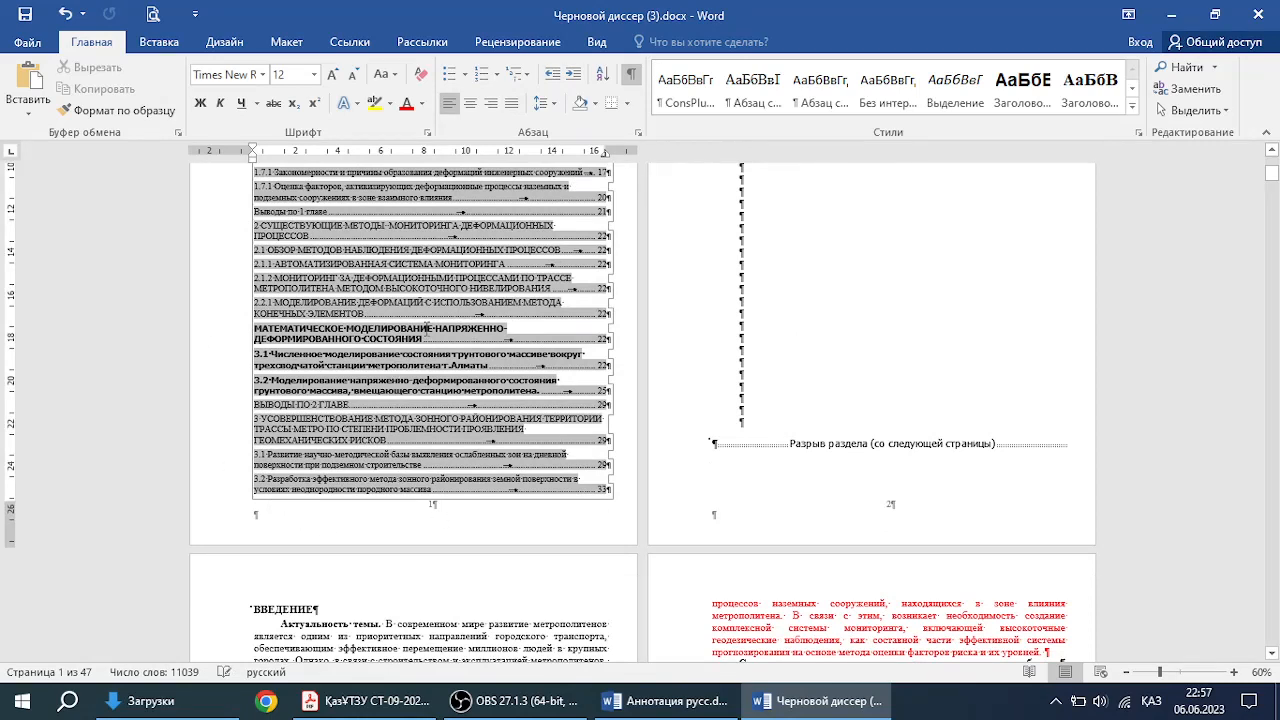
pyautogui.click(362, 383)
pyautogui.click(168, 42)
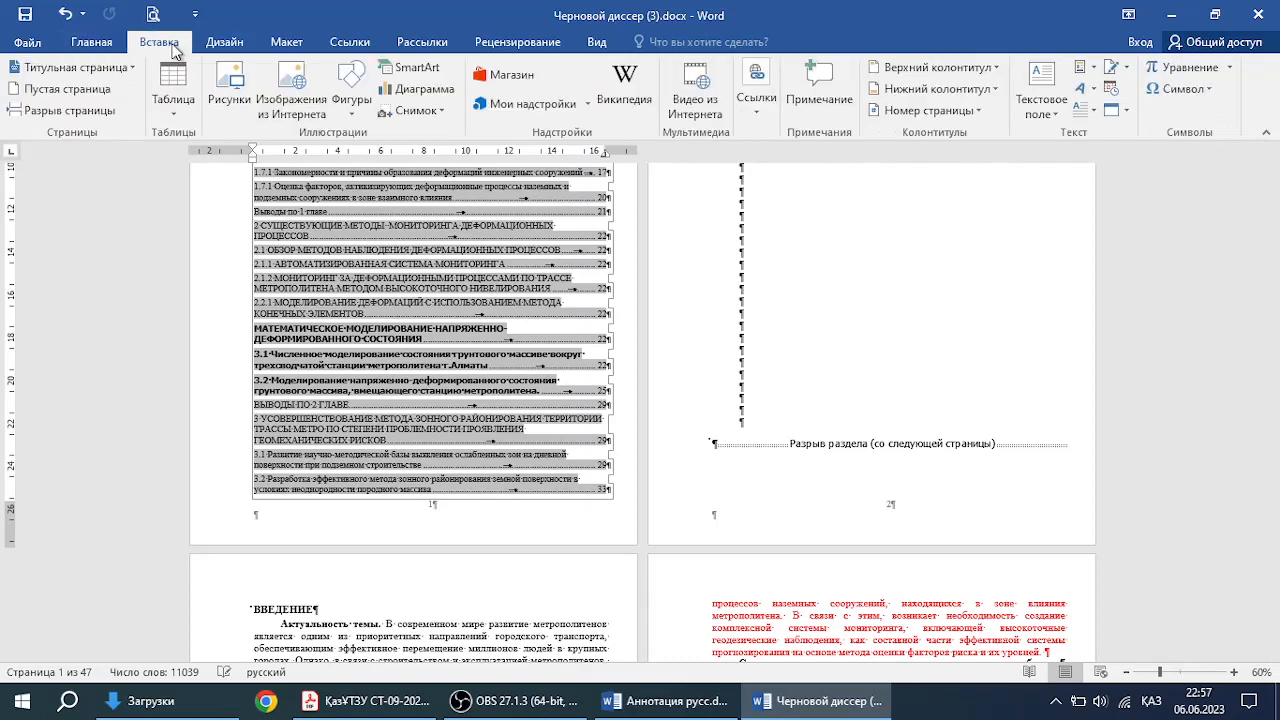
pyautogui.click(981, 91)
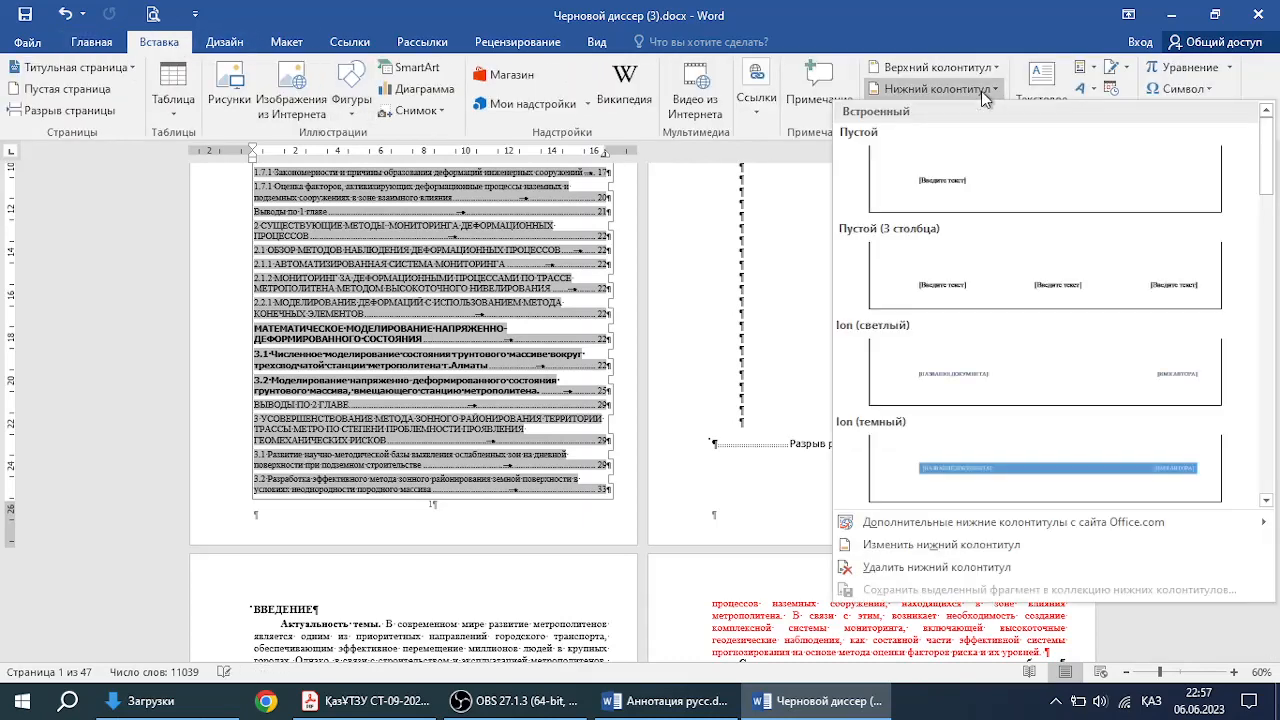
pyautogui.click(968, 545)
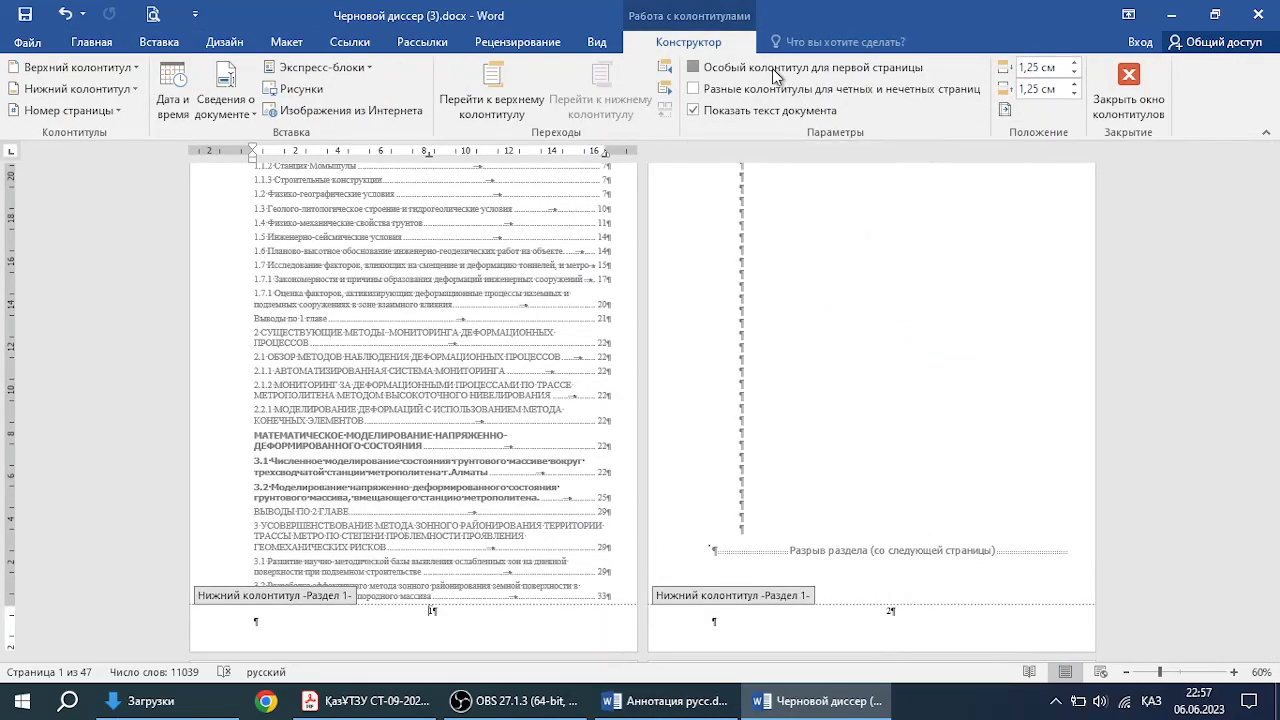
pyautogui.doubleClick(811, 328)
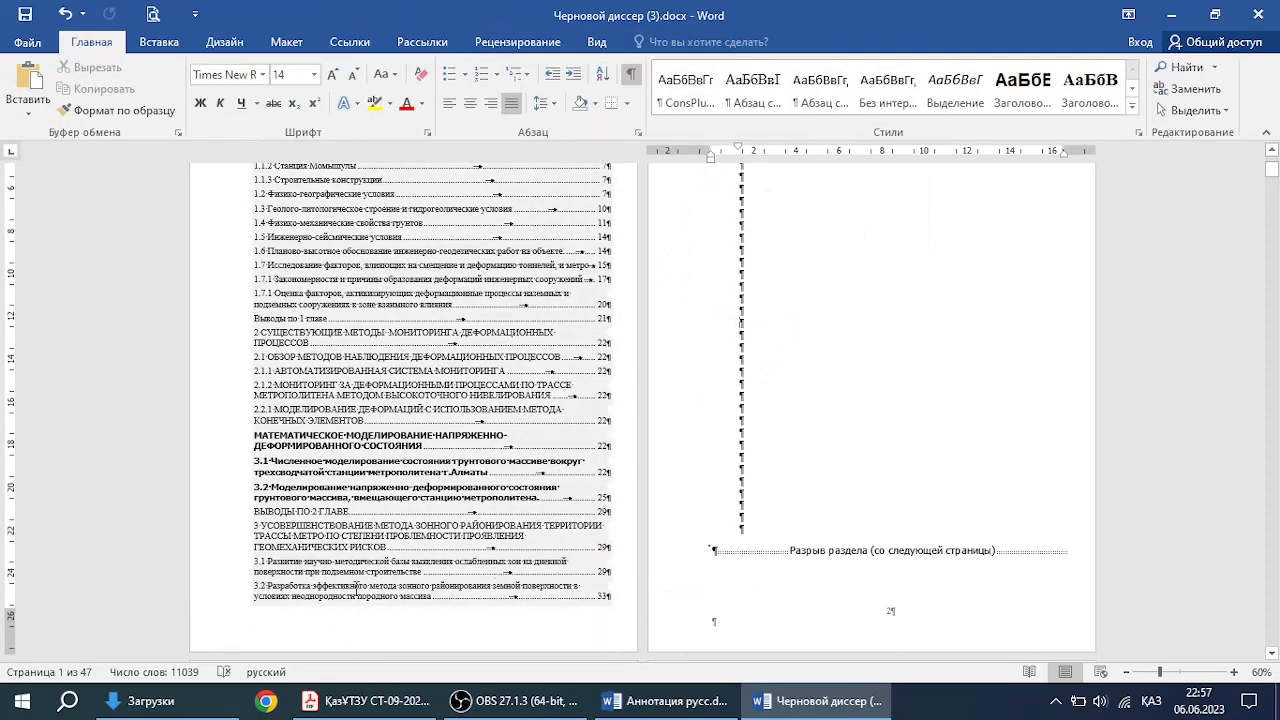
# Step: Reopen the contents section's footer for editing, compare the headers and footers of its two pages, and return to the text
pyautogui.scroll(1, 715, 532)
pyautogui.hotkey('ctrl', 'Home')
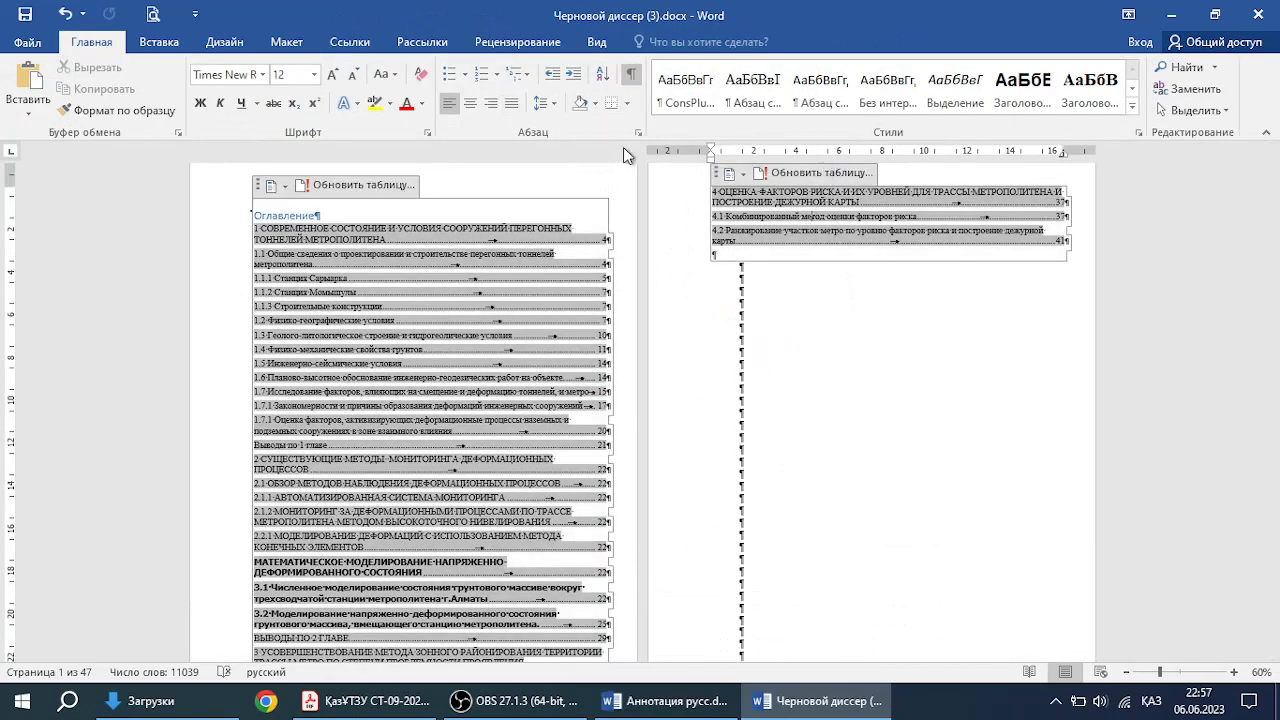
pyautogui.click(165, 44)
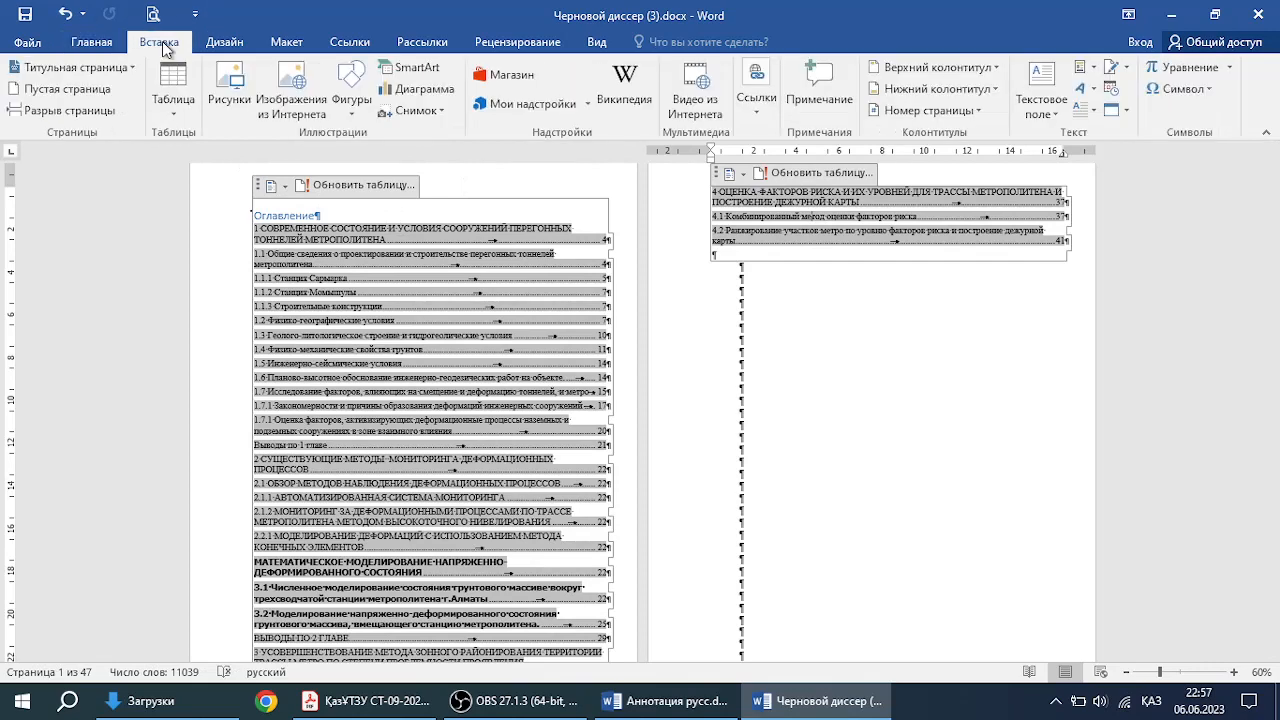
pyautogui.click(926, 112)
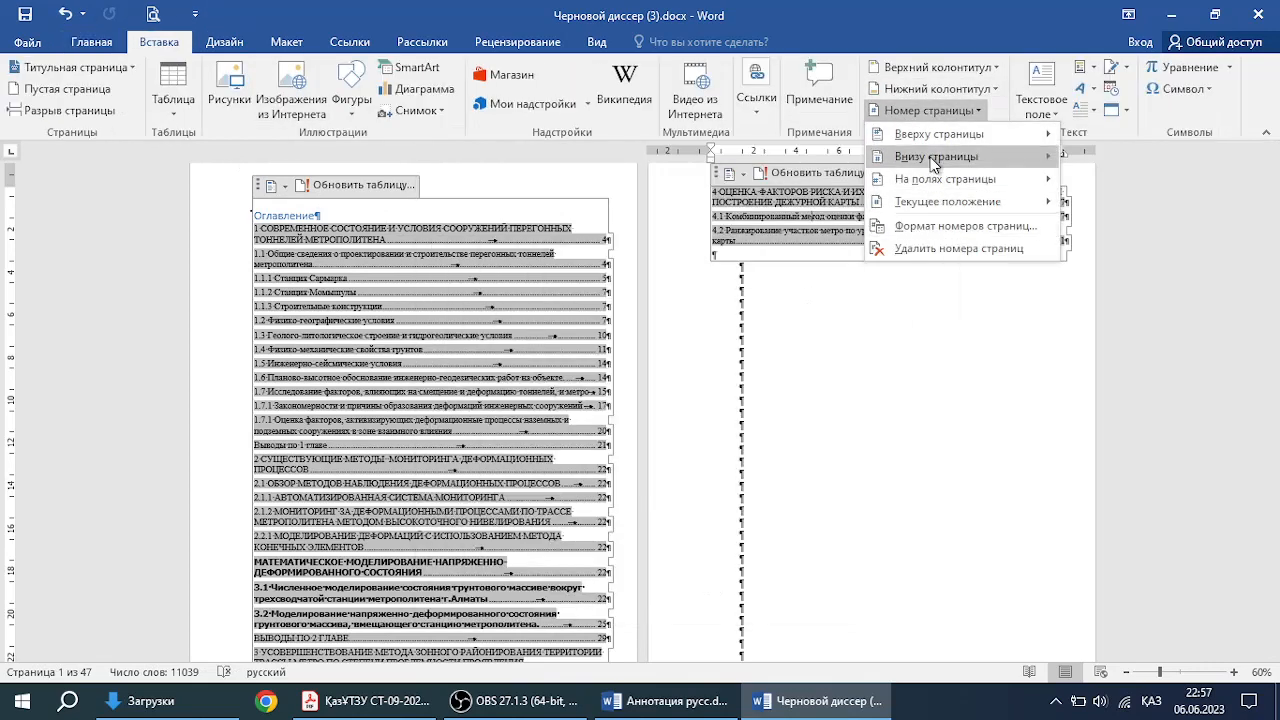
pyautogui.moveTo(931, 159)
pyautogui.click(937, 89)
pyautogui.click(850, 544)
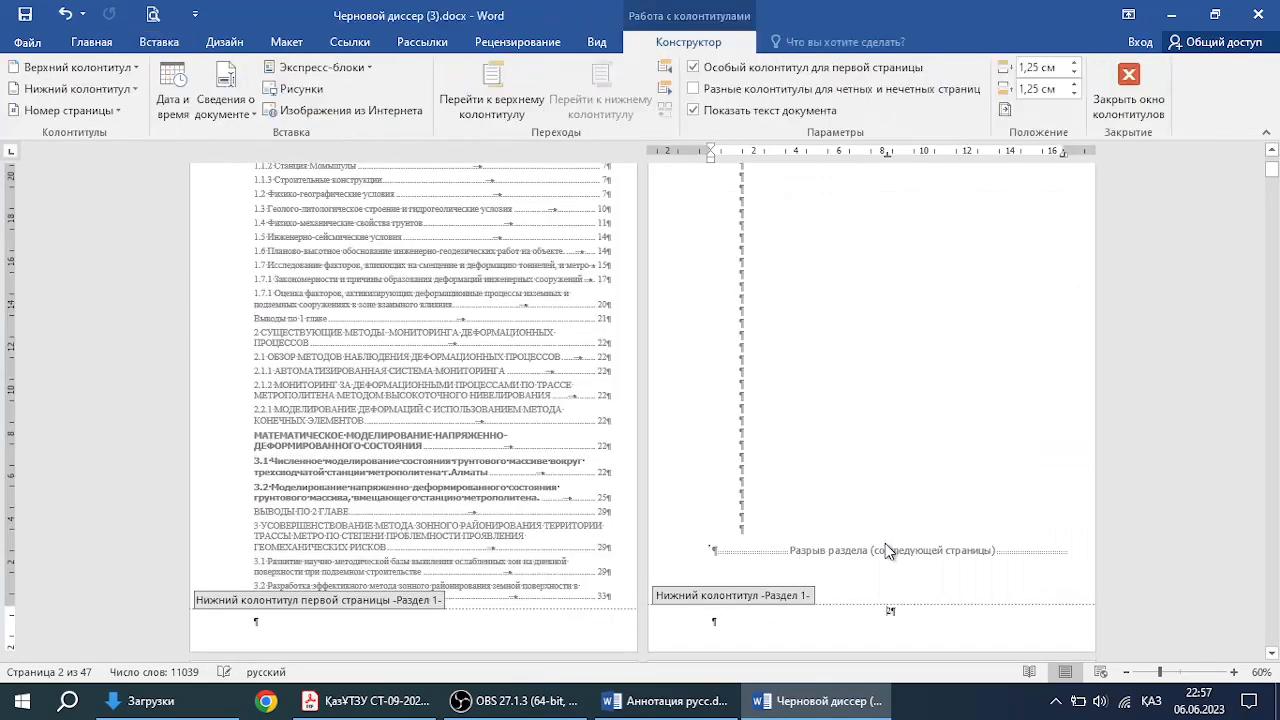
pyautogui.scroll(3, 841, 440)
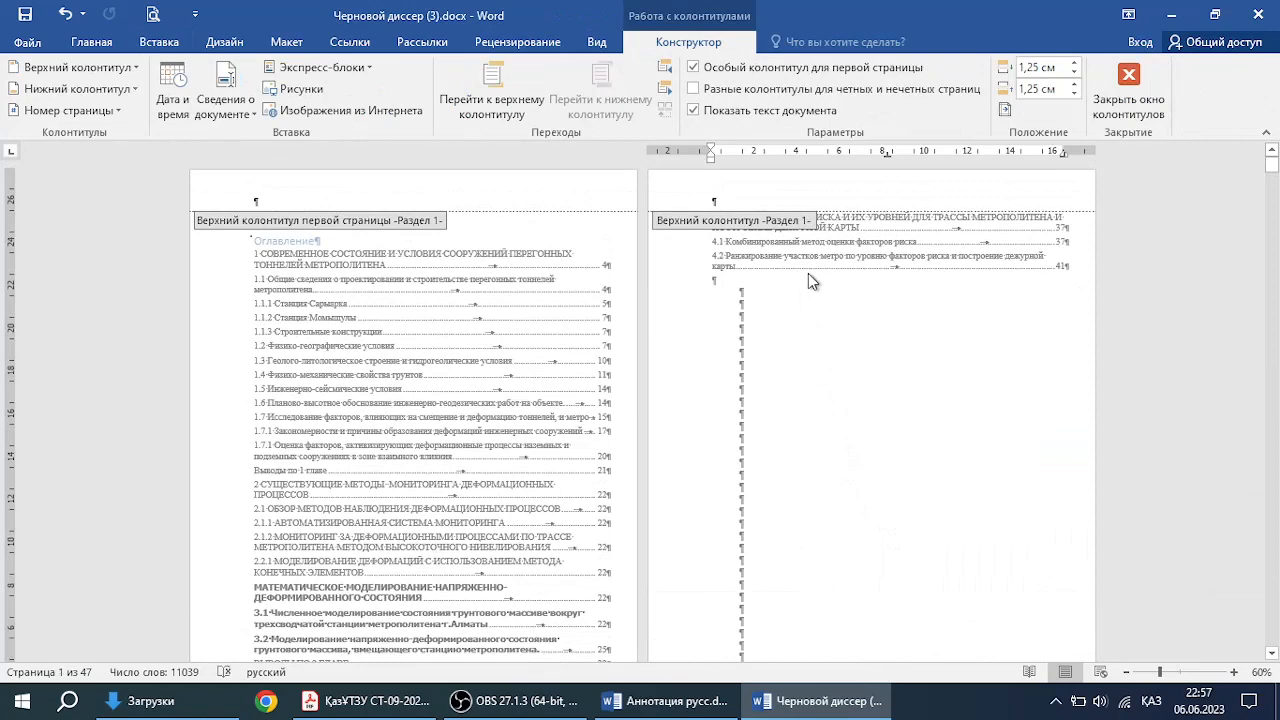
pyautogui.scroll(-3, 806, 285)
pyautogui.doubleClick(799, 322)
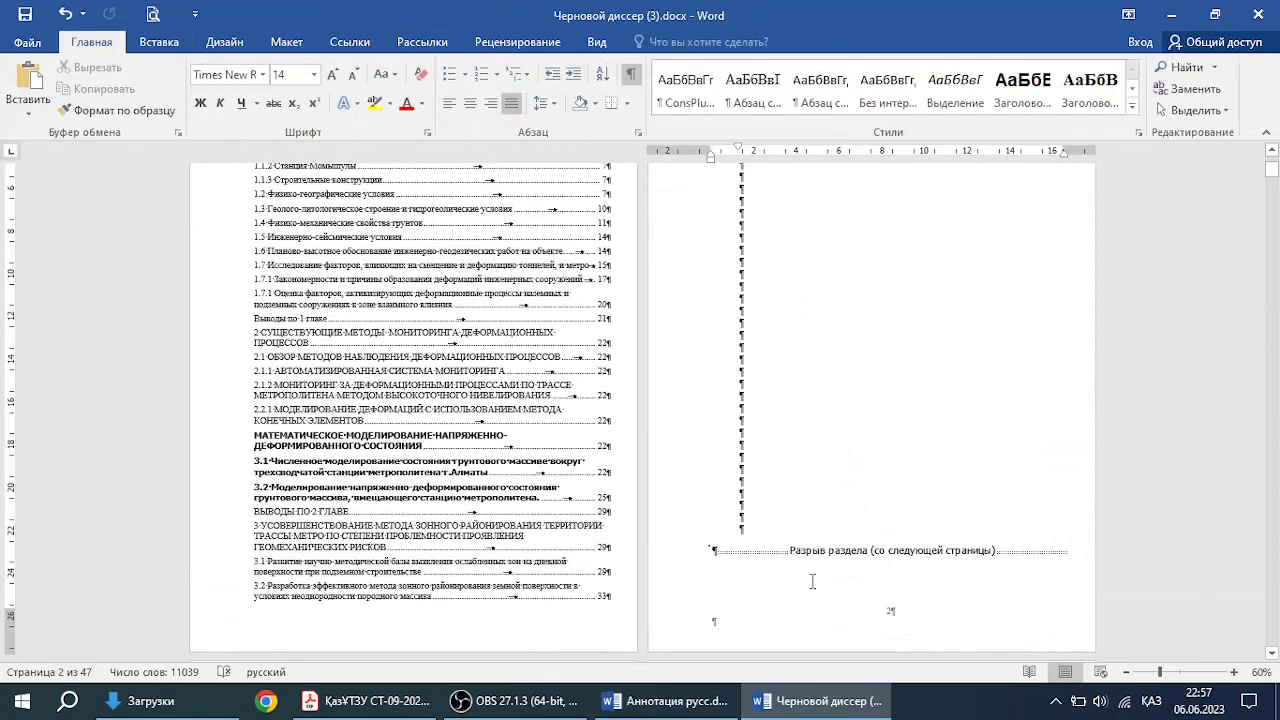
# Step: Select the page number in the second contents page's footer, compare it with the introduction's footers, and return to the text
pyautogui.click(892, 624)
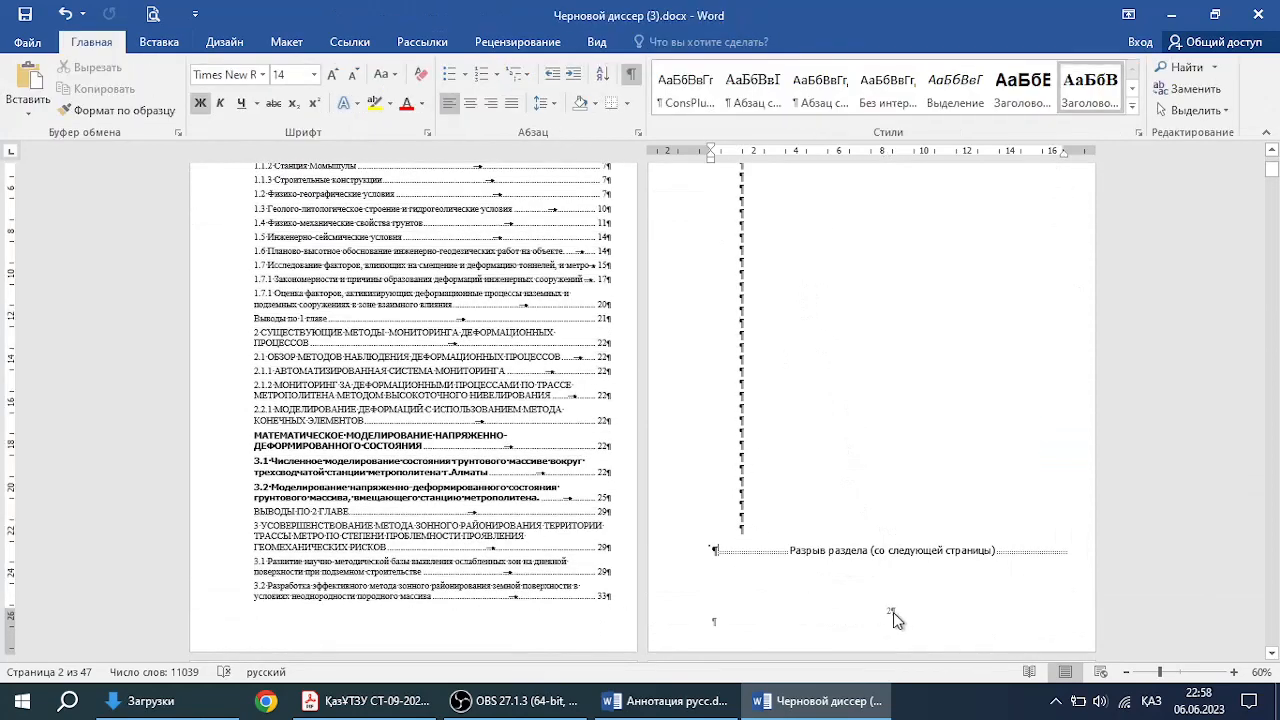
pyautogui.doubleClick(893, 612)
pyautogui.scroll(-3, 894, 585)
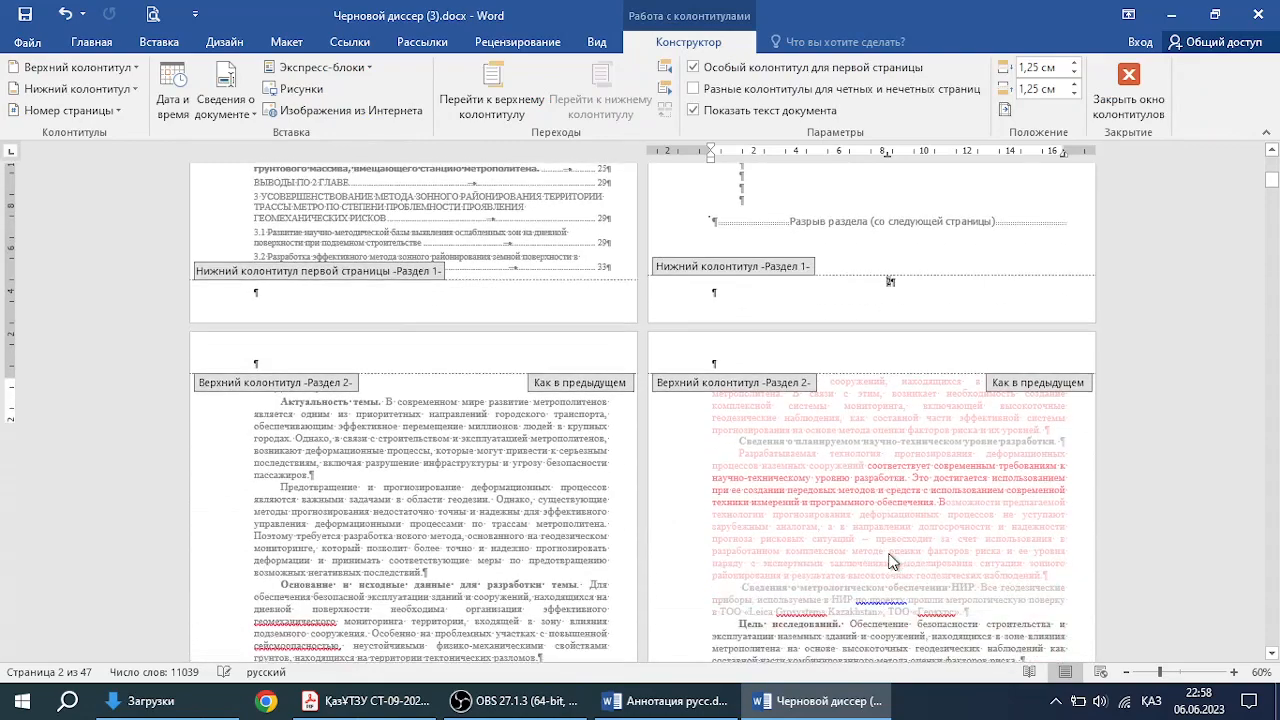
pyautogui.scroll(-6, 873, 283)
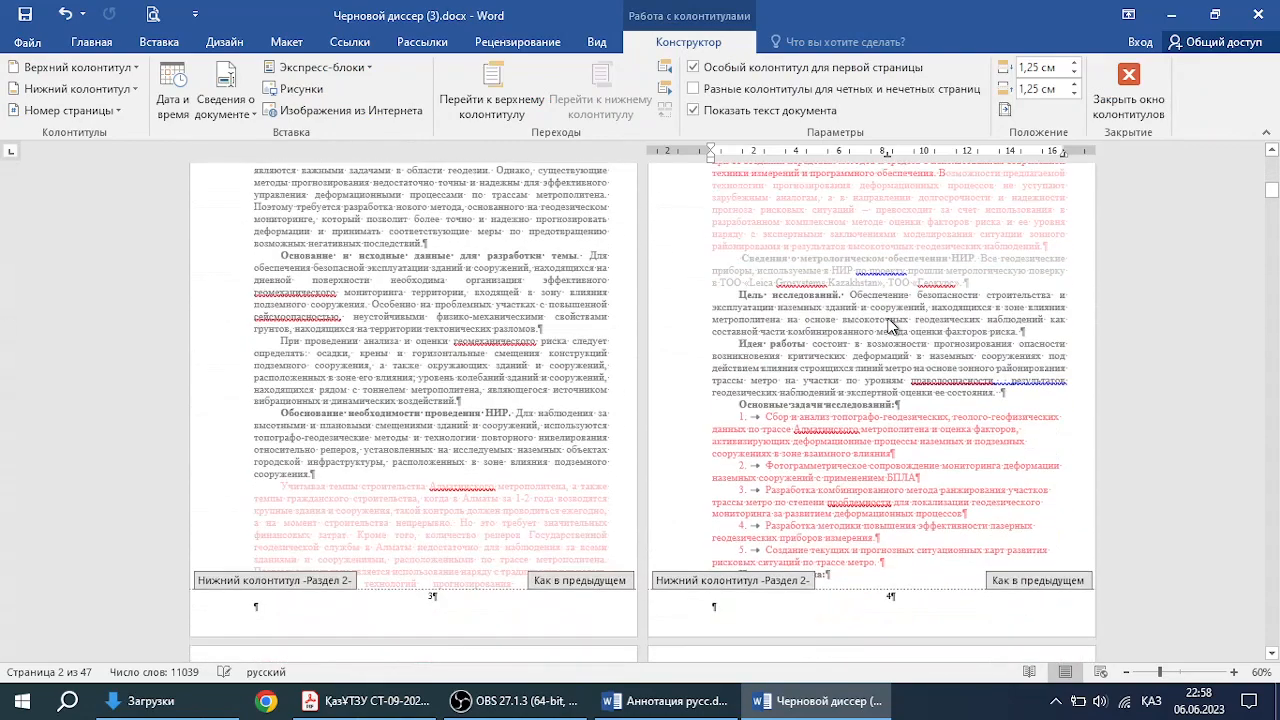
pyautogui.scroll(-3, 893, 326)
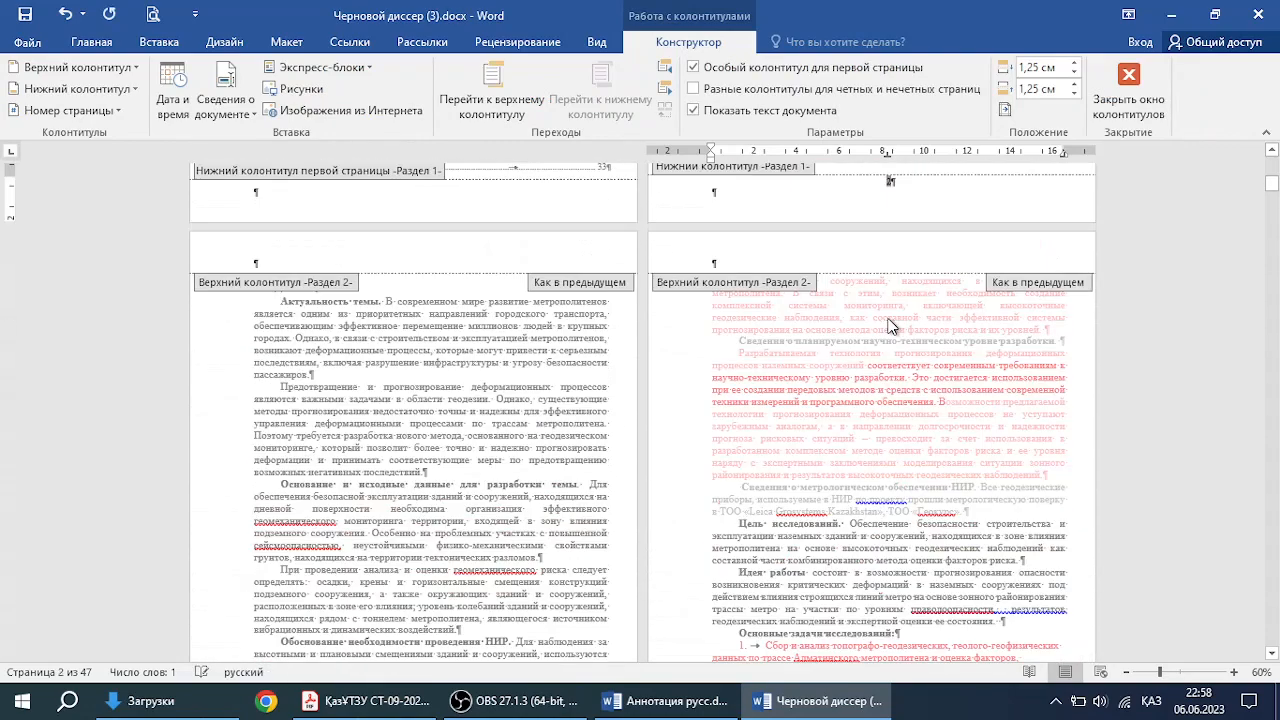
pyautogui.scroll(10, 890, 325)
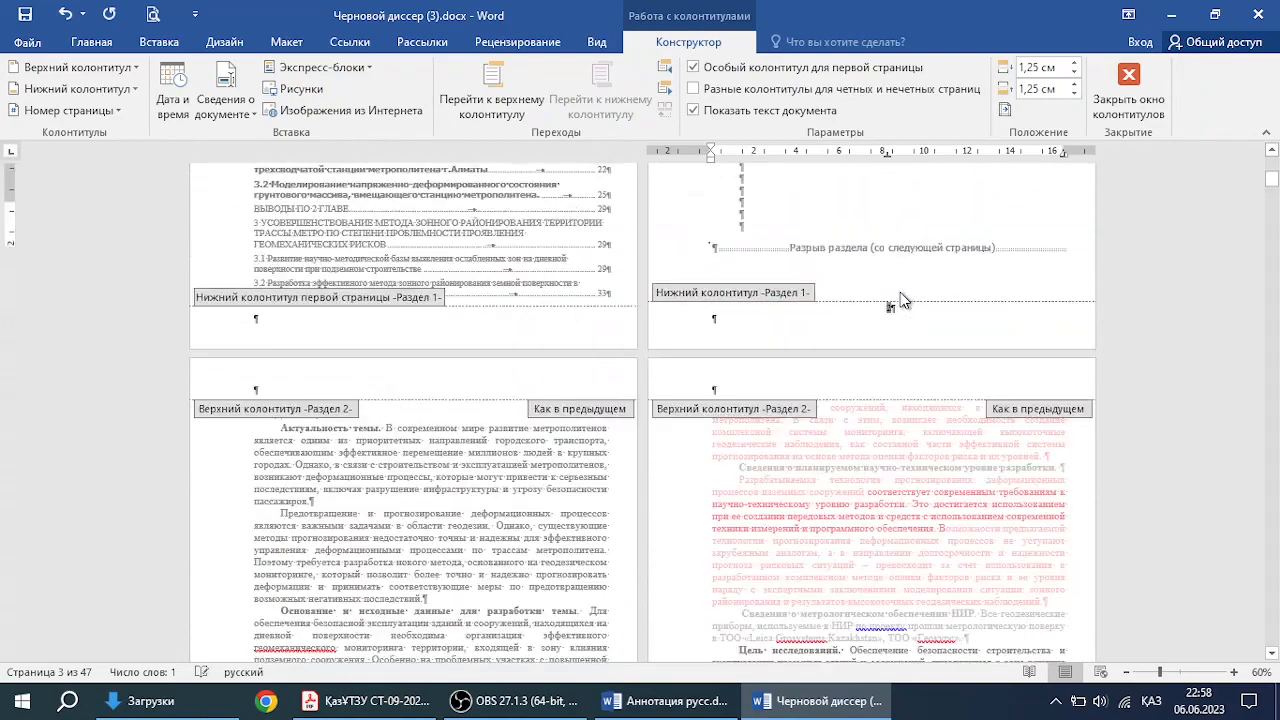
pyautogui.scroll(-7, 878, 412)
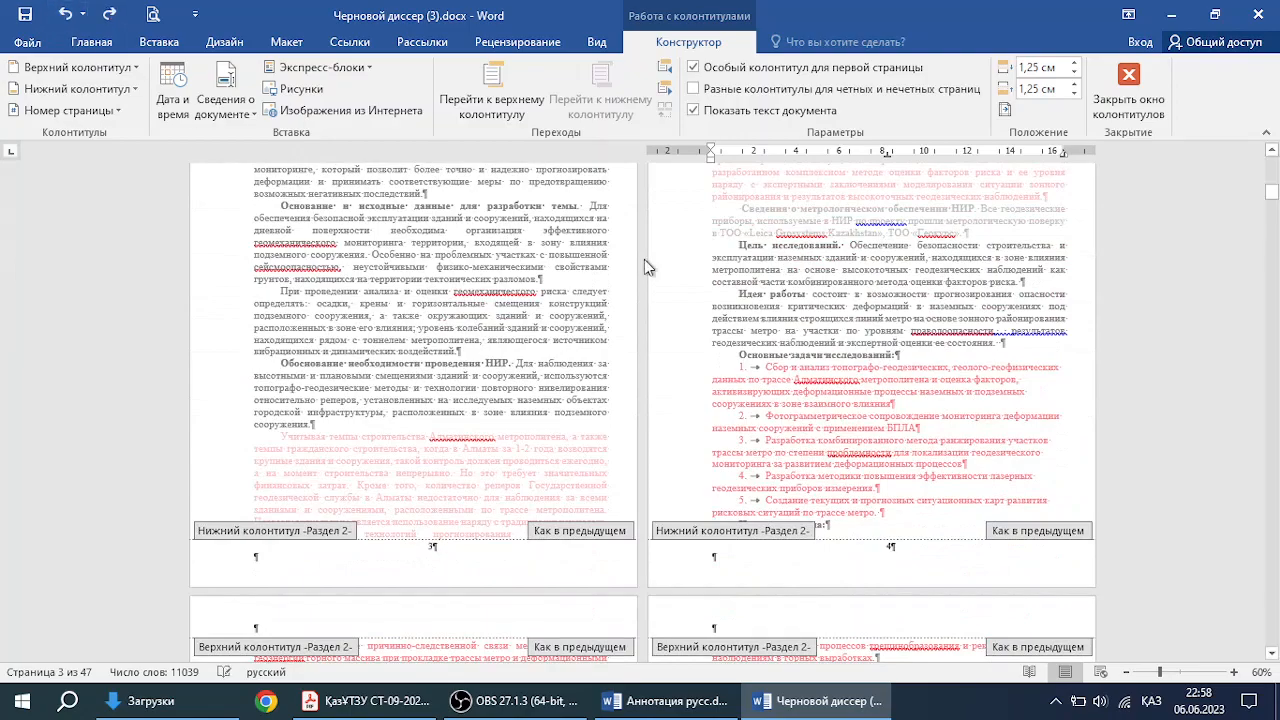
pyautogui.scroll(1, 838, 340)
pyautogui.doubleClick(838, 340)
# Step: Examine the contents pages and the start of "ВВЕДЕНИЕ" for page numbers and section breaks
pyautogui.scroll(8, 835, 330)
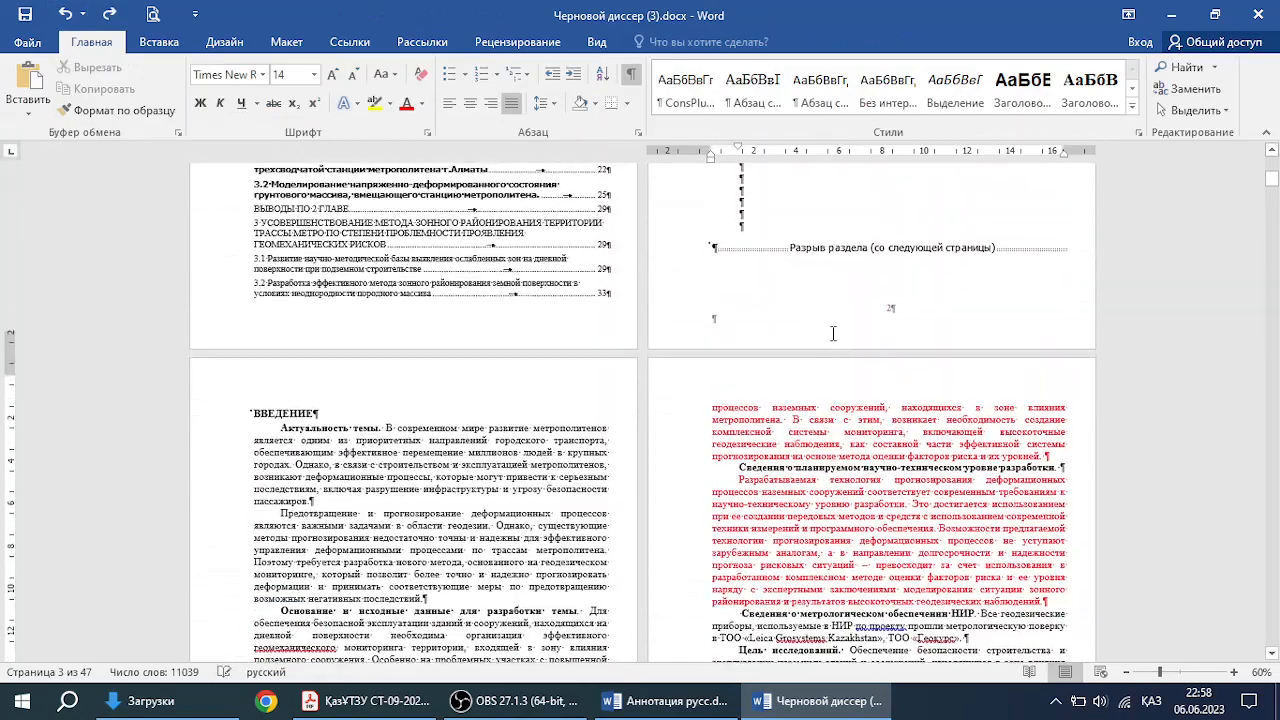
pyautogui.scroll(5, 671, 382)
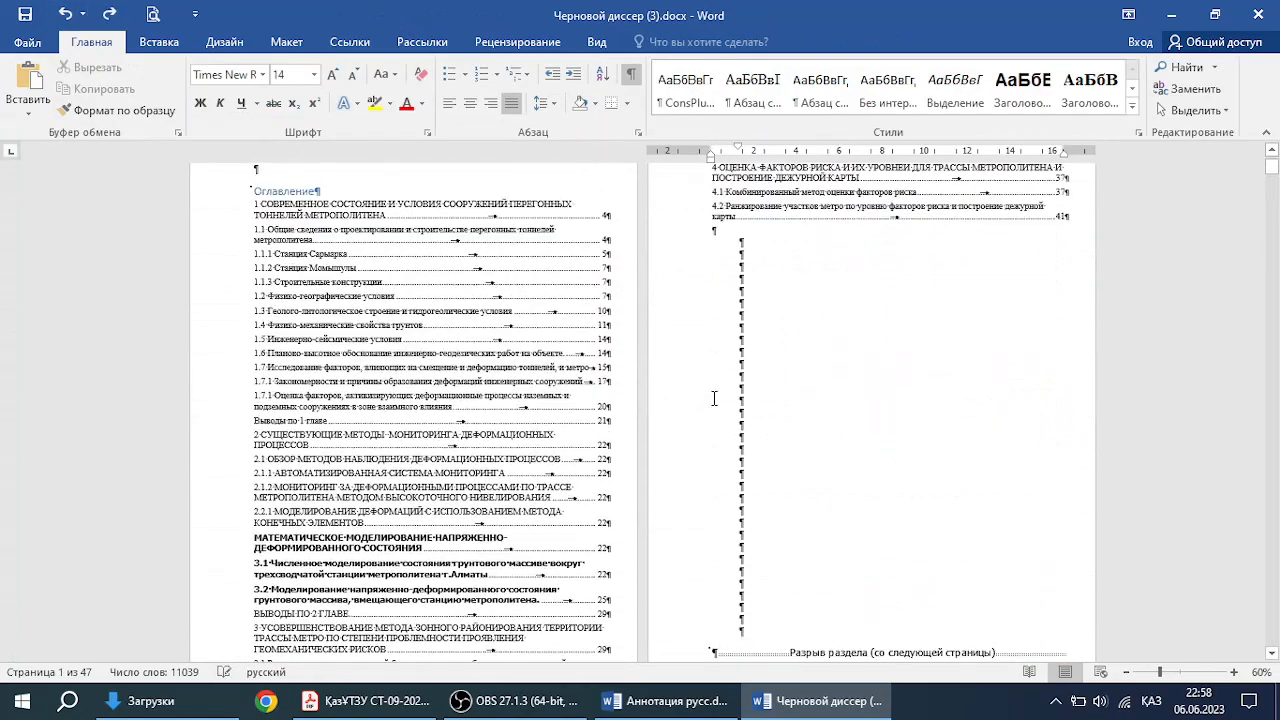
pyautogui.scroll(-3, 733, 451)
pyautogui.scroll(2, 540, 446)
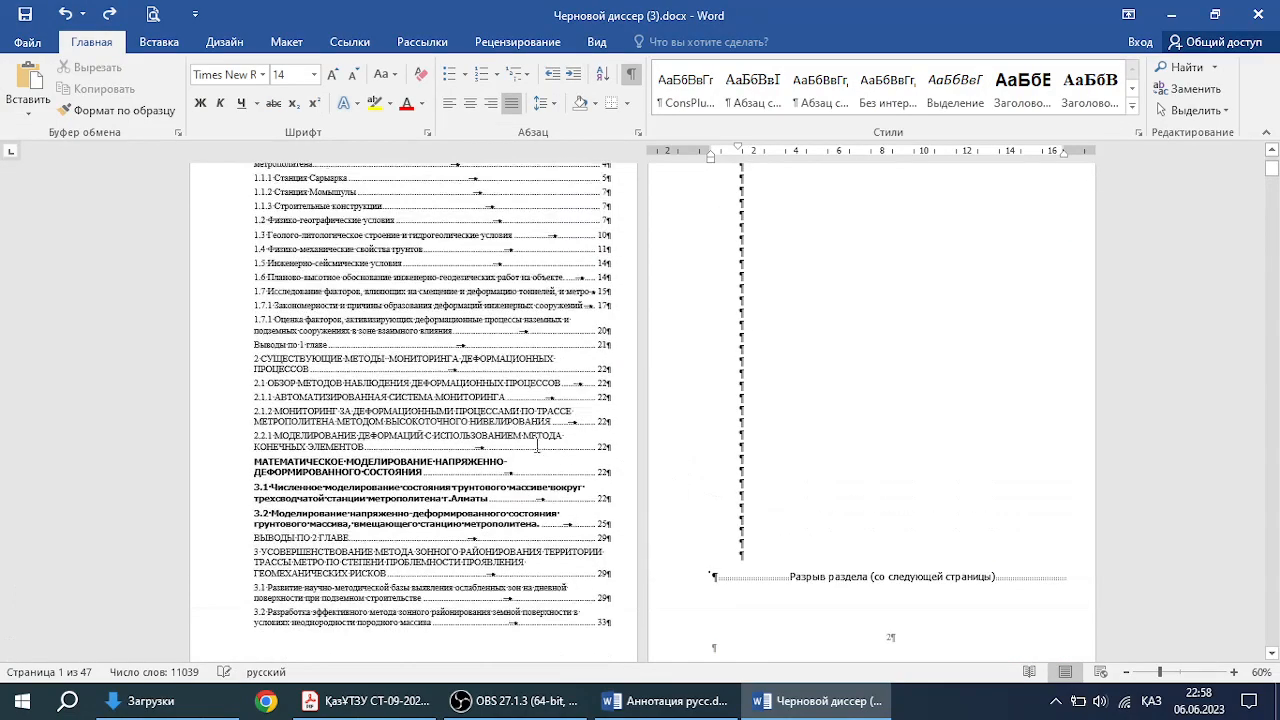
pyautogui.click(536, 446)
pyautogui.click(818, 378)
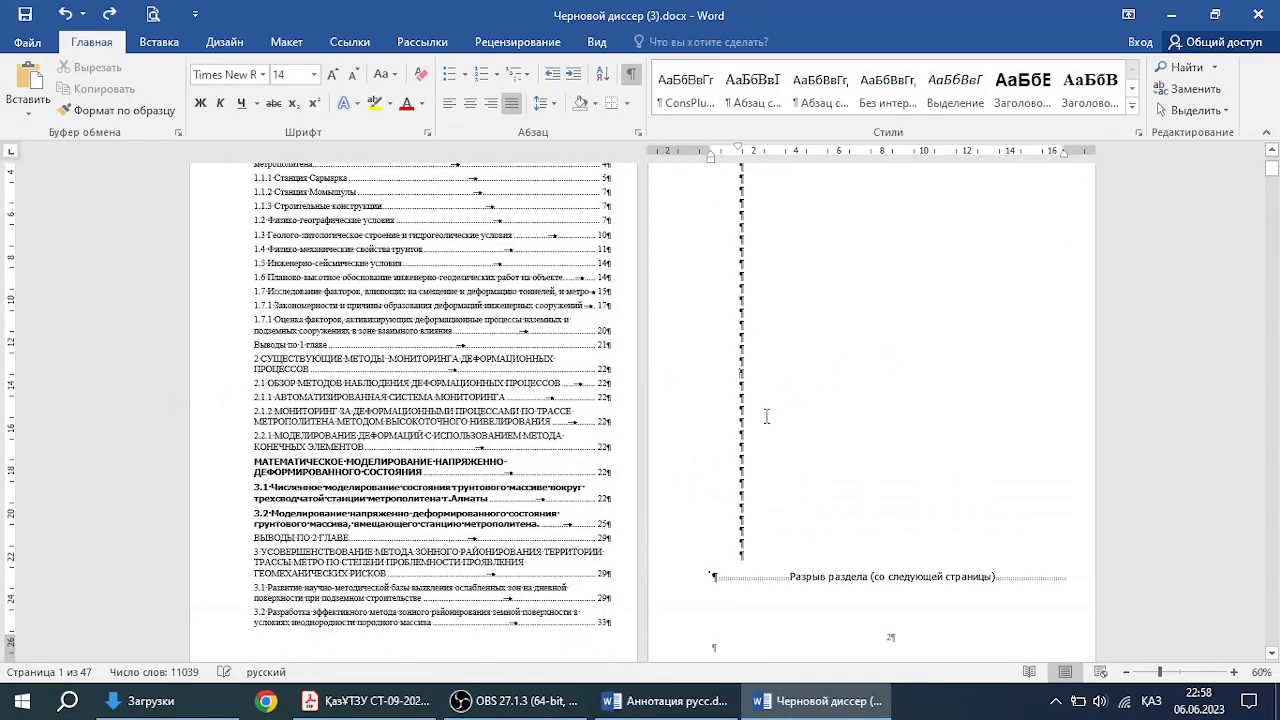
pyautogui.scroll(-9, 818, 377)
pyautogui.scroll(7, 838, 370)
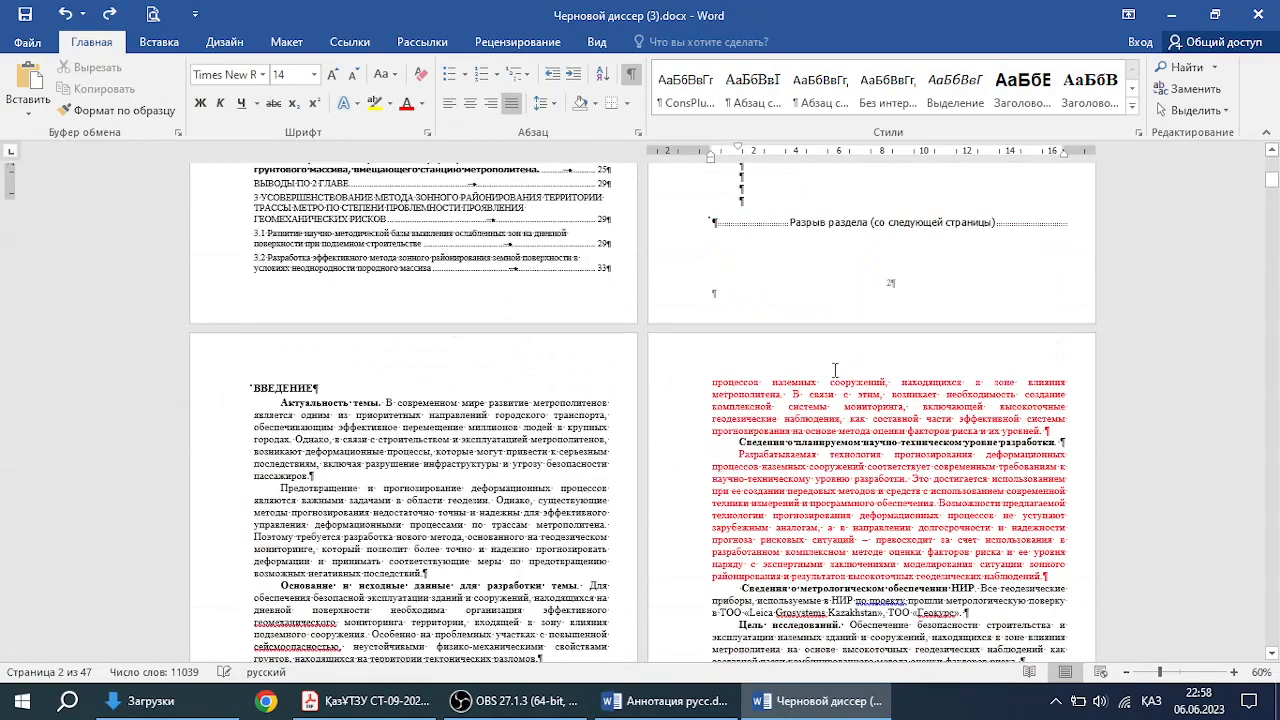
# Step: Insert a next-page section break before the entry "4 ОЦЕНКА ФАКТОРОВ РИСКА И ИХ УРОВНЕЙ" that starts the second contents page
pyautogui.scroll(4, 838, 370)
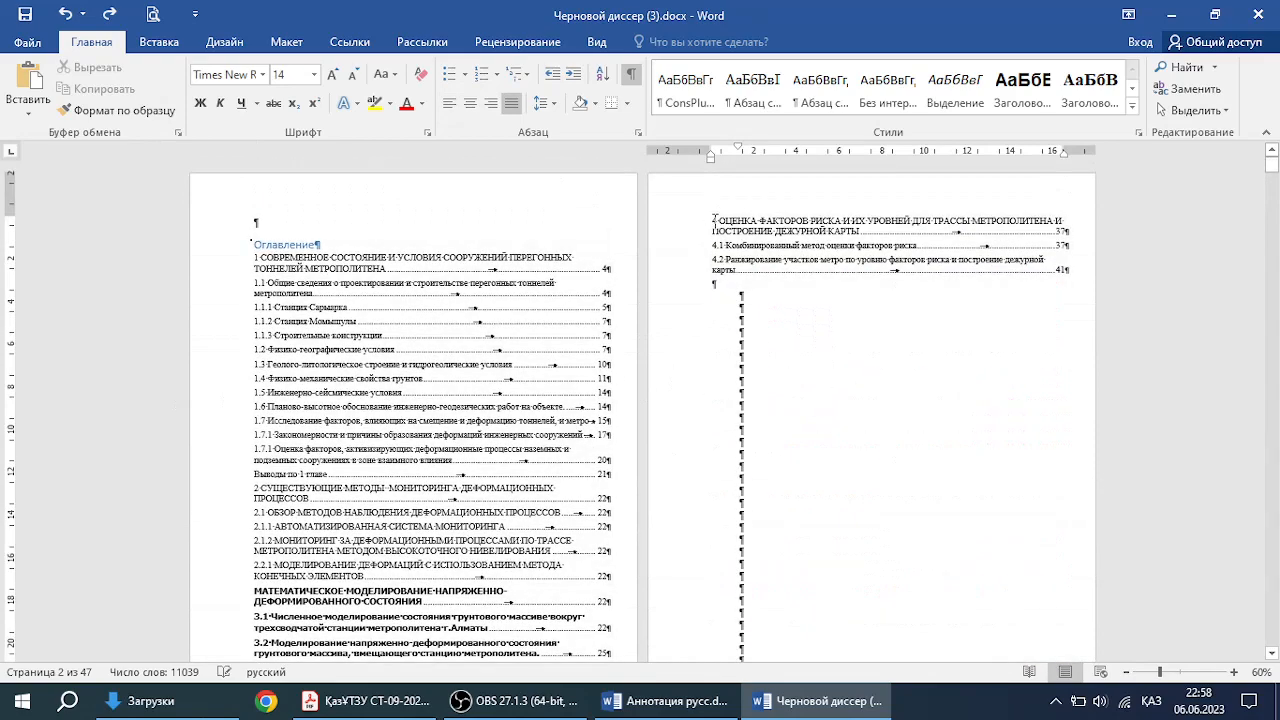
pyautogui.click(226, 44)
pyautogui.click(160, 42)
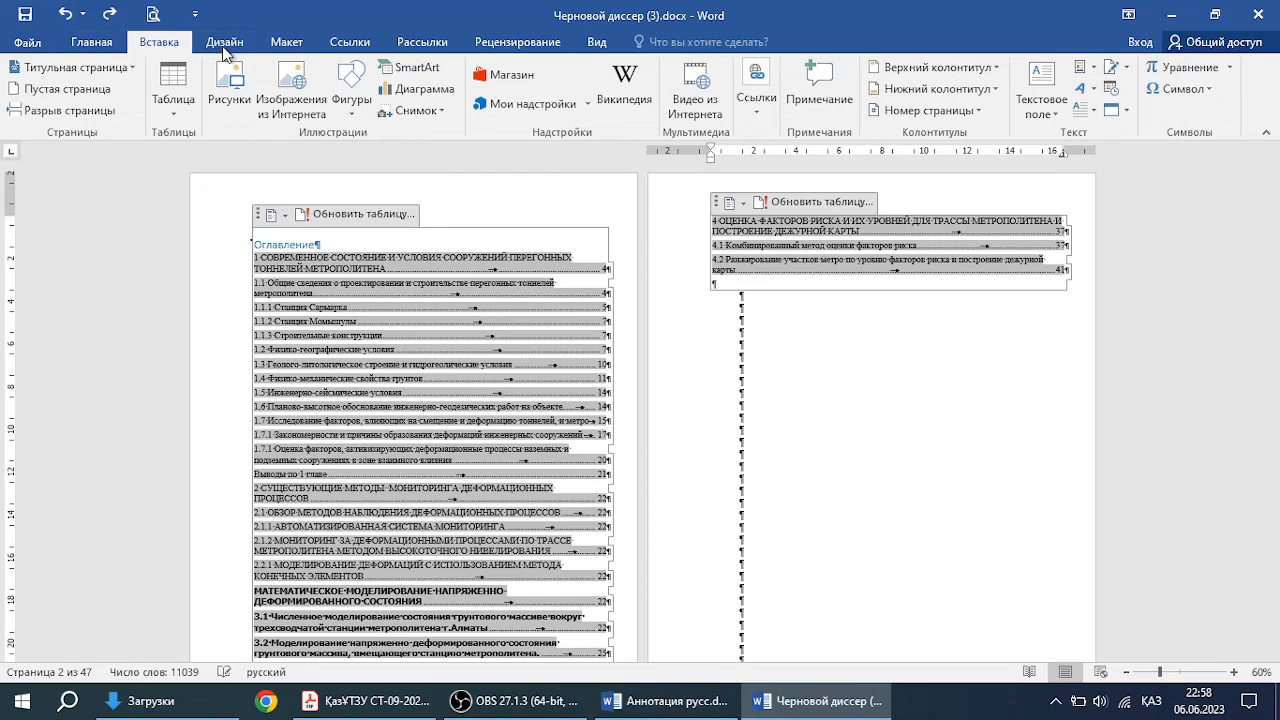
pyautogui.click(286, 42)
pyautogui.click(274, 70)
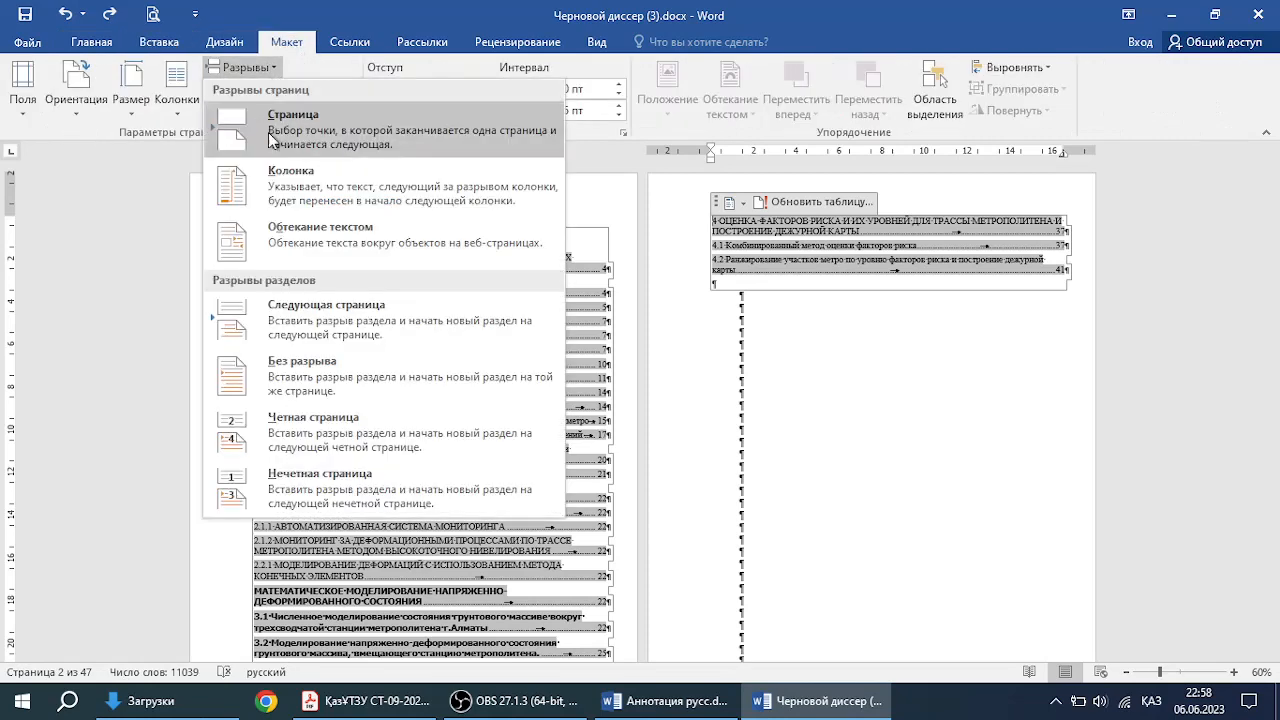
pyautogui.click(259, 314)
pyautogui.click(851, 325)
# Step: Check which footers carry page numbers on the contents pages and the first introduction pages
pyautogui.scroll(-4, 849, 326)
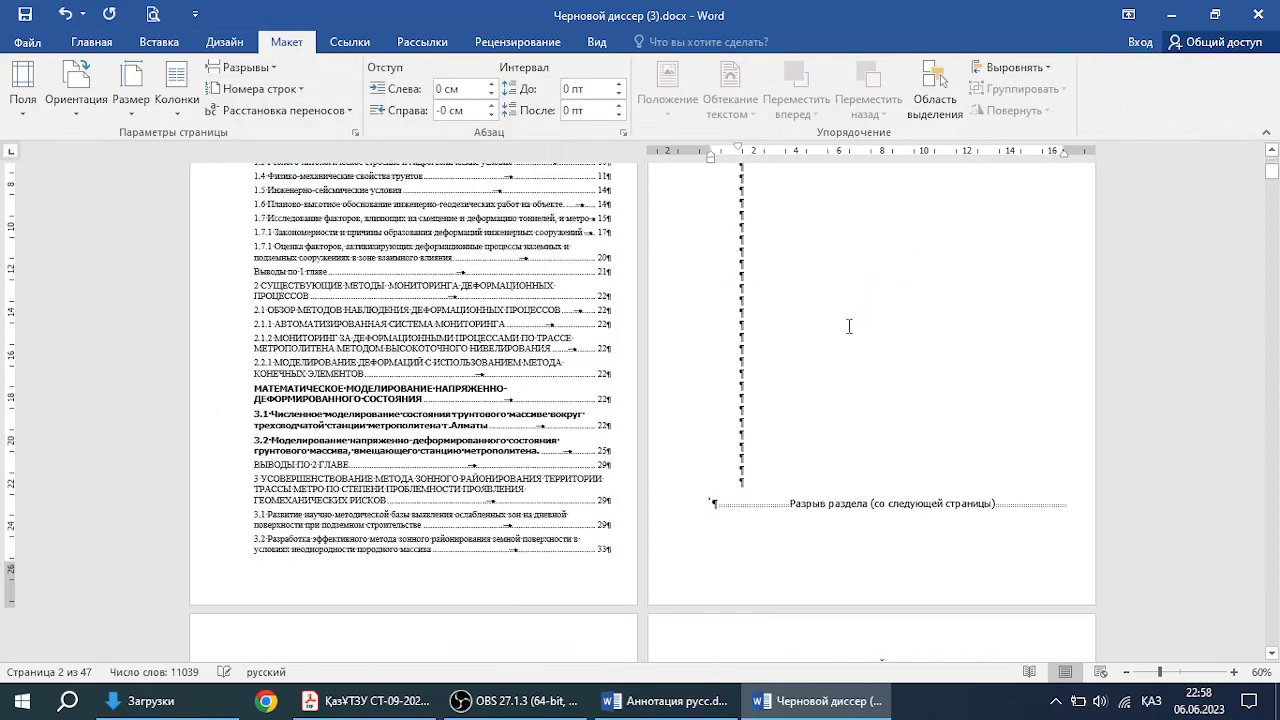
pyautogui.scroll(-1, 849, 326)
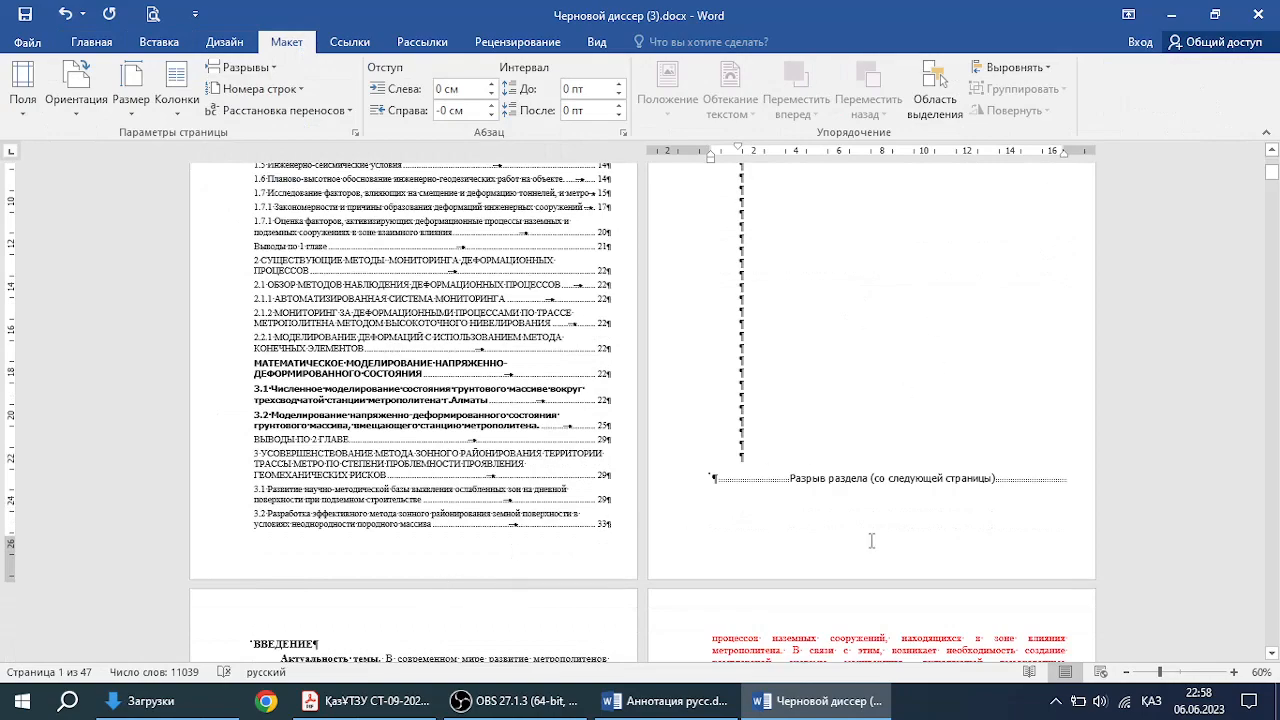
pyautogui.scroll(-10, 871, 540)
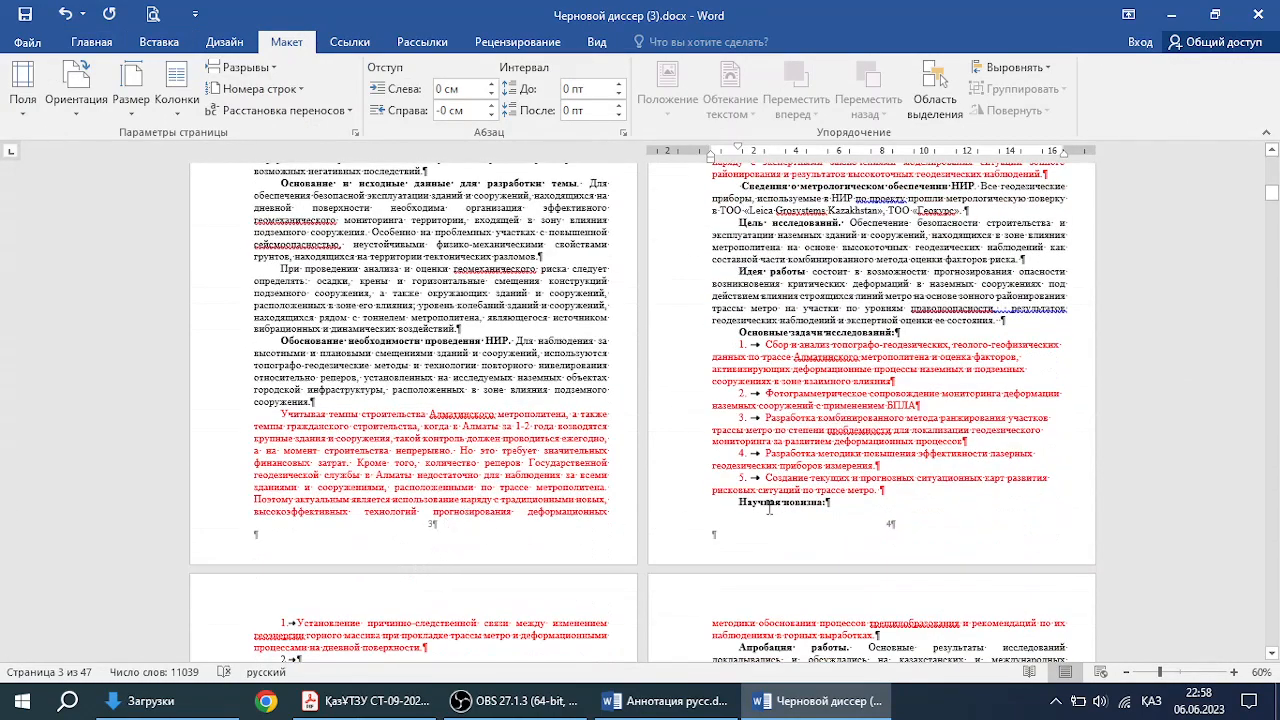
pyautogui.scroll(6, 769, 510)
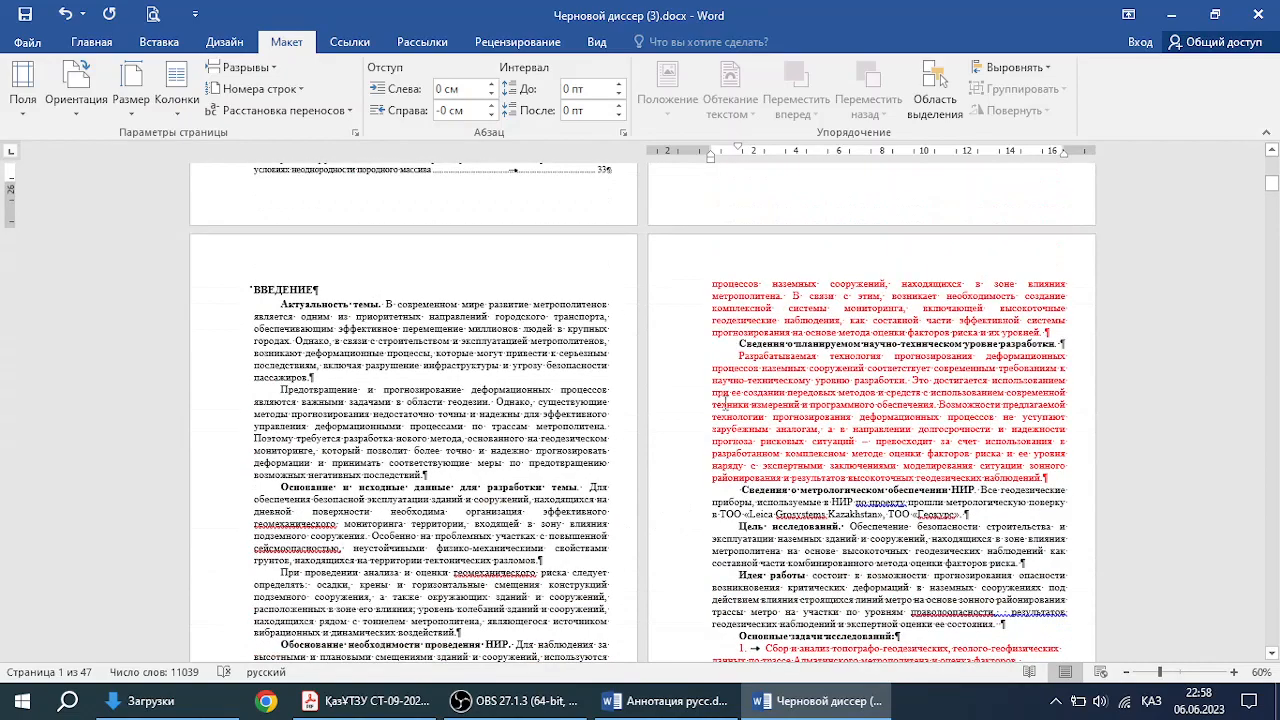
pyautogui.scroll(-6, 646, 392)
pyautogui.scroll(3, 500, 420)
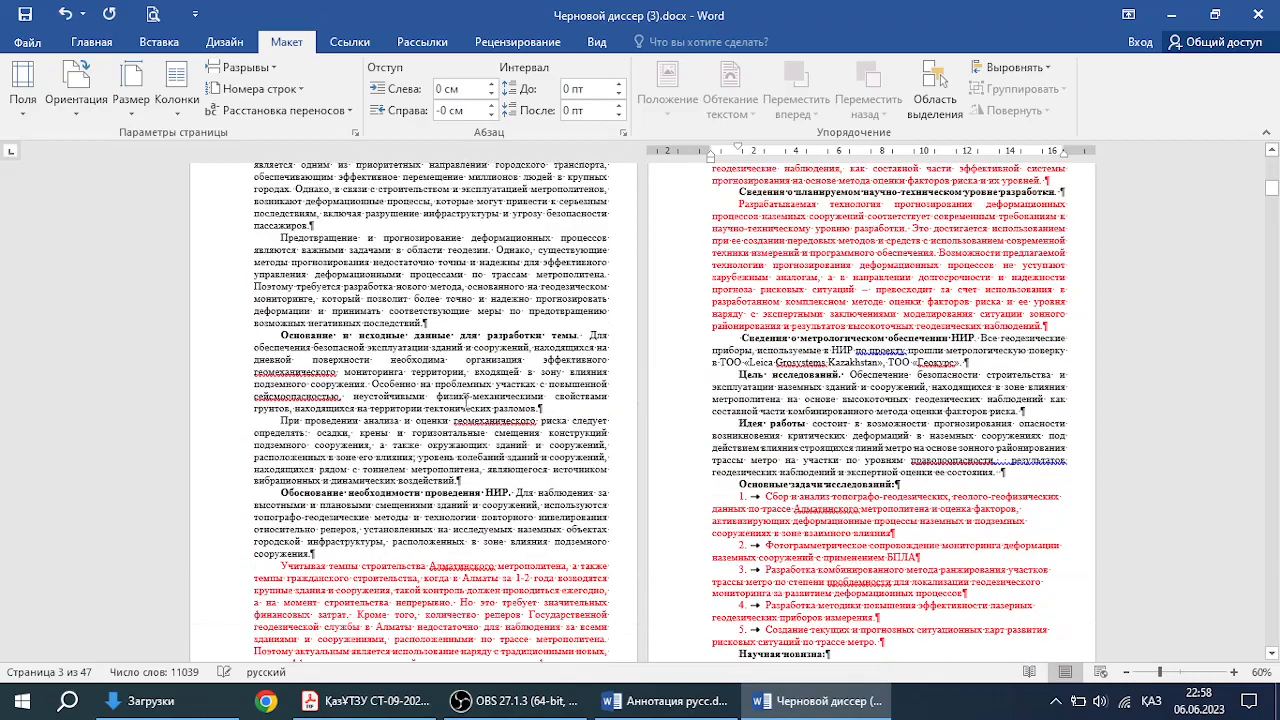
pyautogui.scroll(-3, 472, 438)
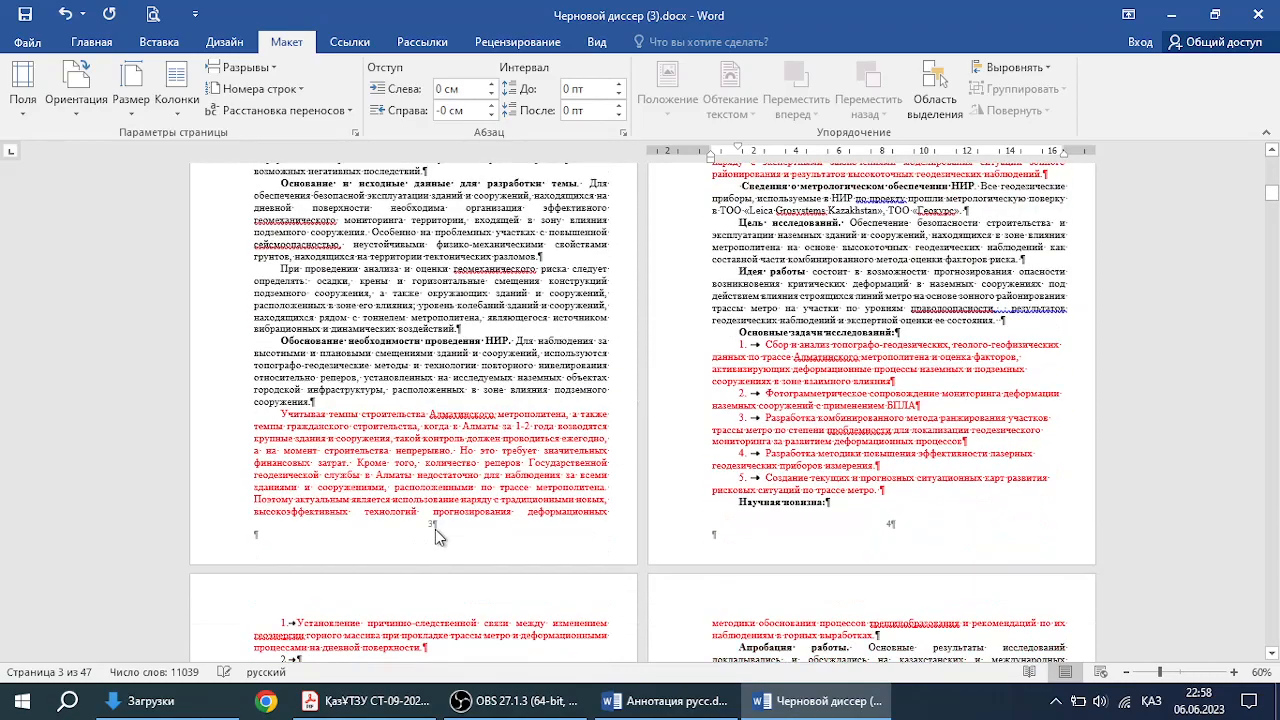
pyautogui.scroll(6, 445, 525)
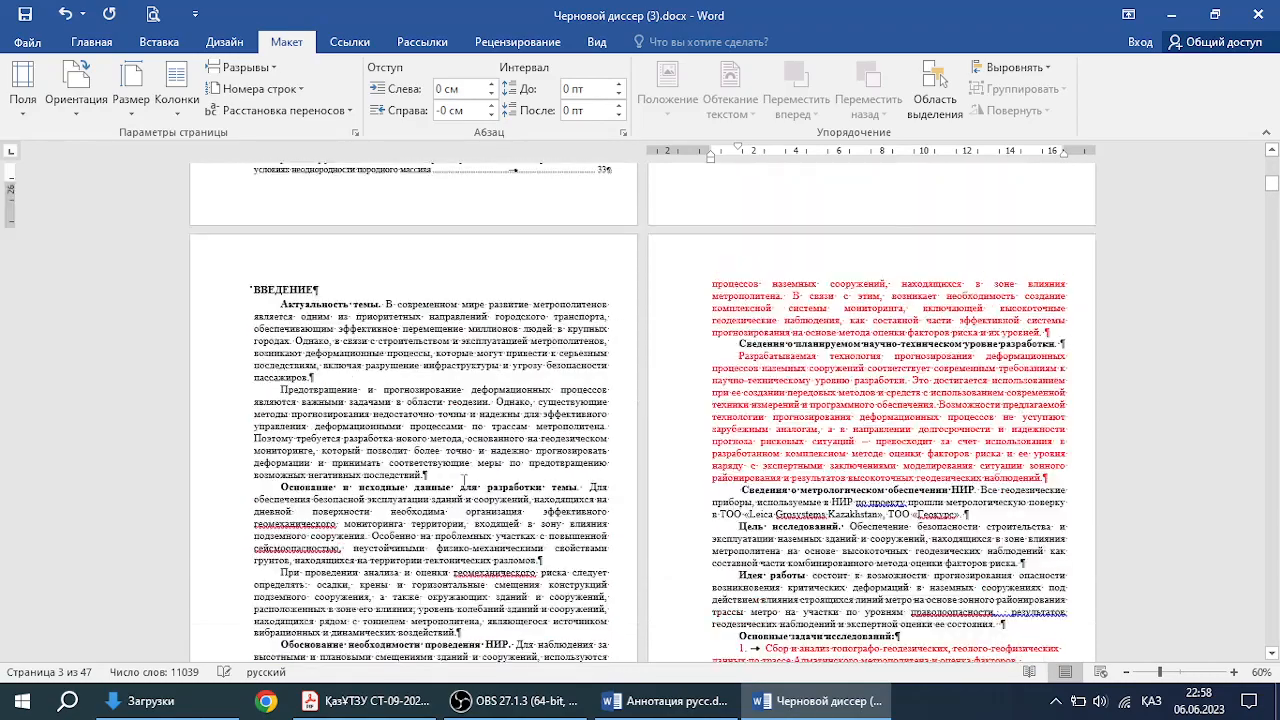
# Step: Set the page numbering of the section beginning with "ВВЕДЕНИЕ" to start at 6
pyautogui.scroll(3, 463, 481)
pyautogui.click(312, 462)
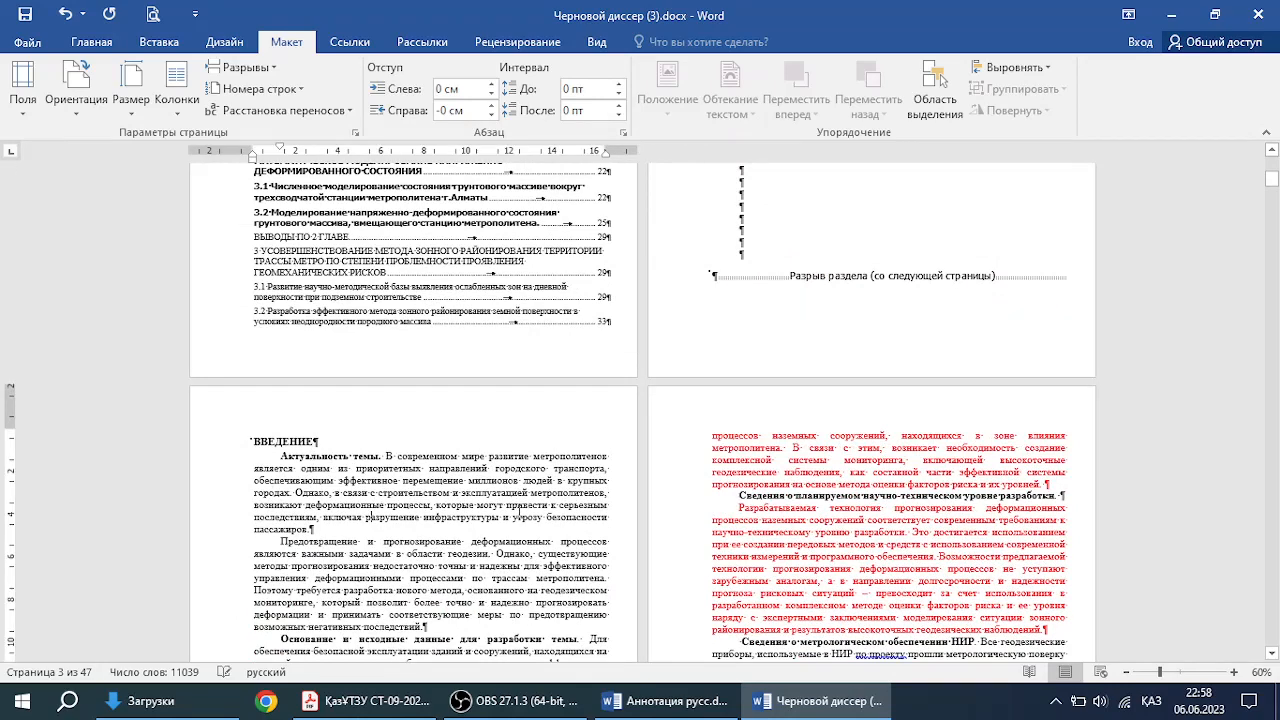
pyautogui.click(159, 42)
pyautogui.click(946, 111)
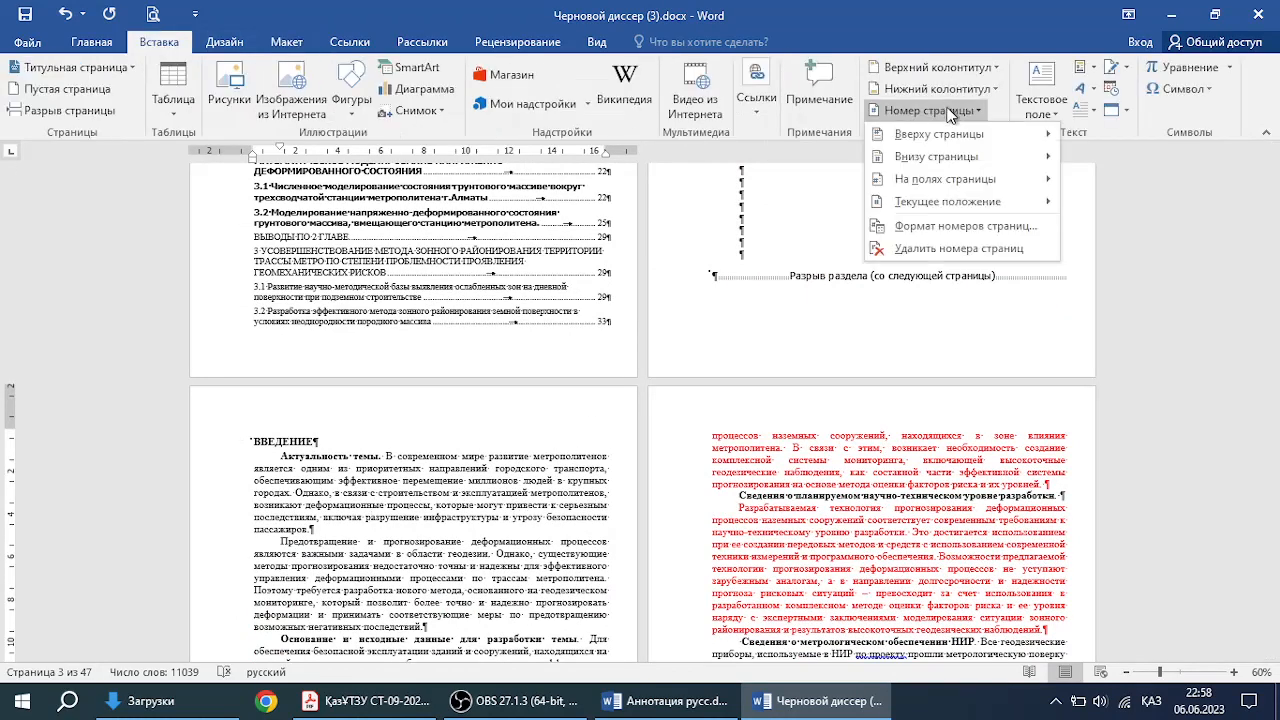
pyautogui.click(927, 231)
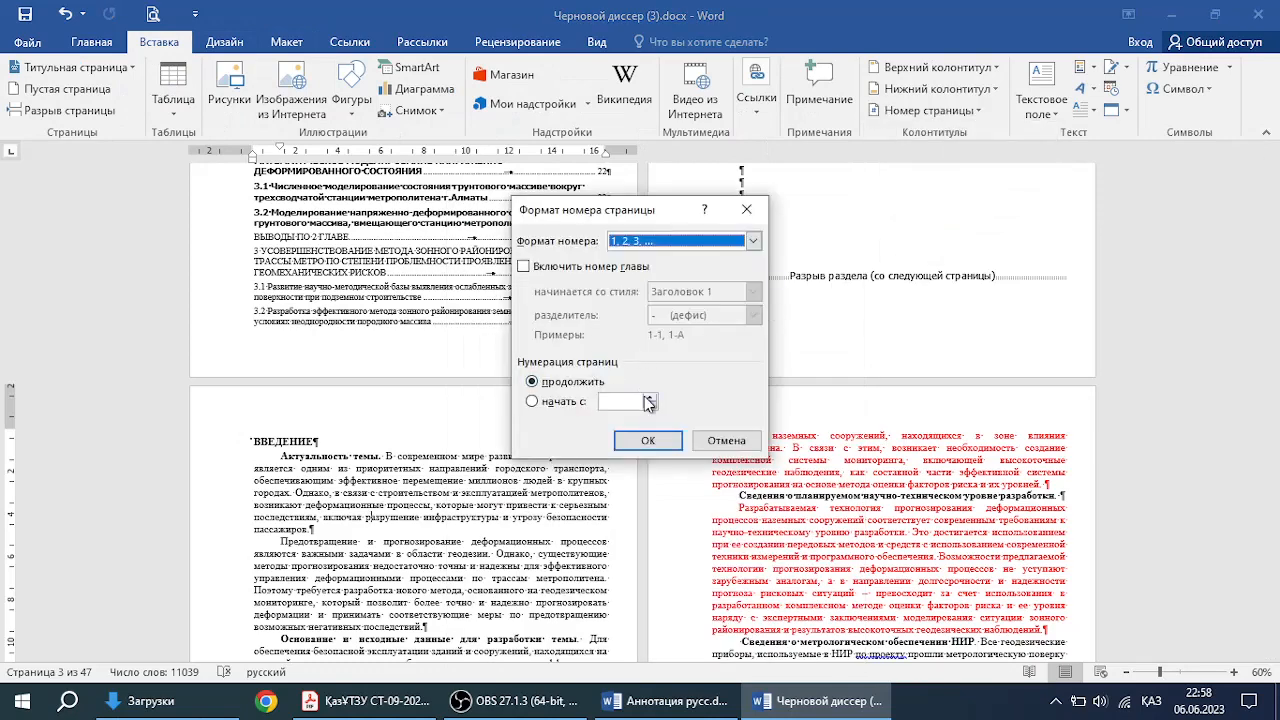
pyautogui.click(648, 397)
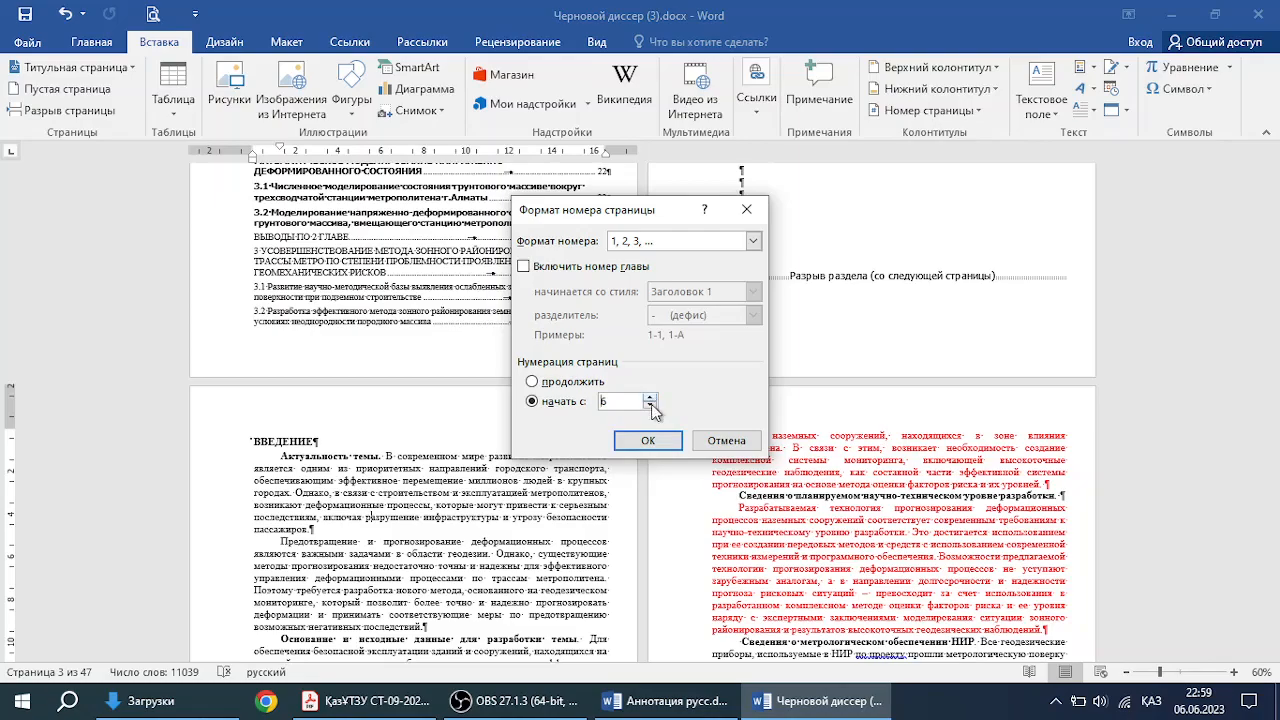
pyautogui.click(646, 441)
# Step: Check the page numbering through the introduction and into the first chapter
pyautogui.scroll(-10, 631, 441)
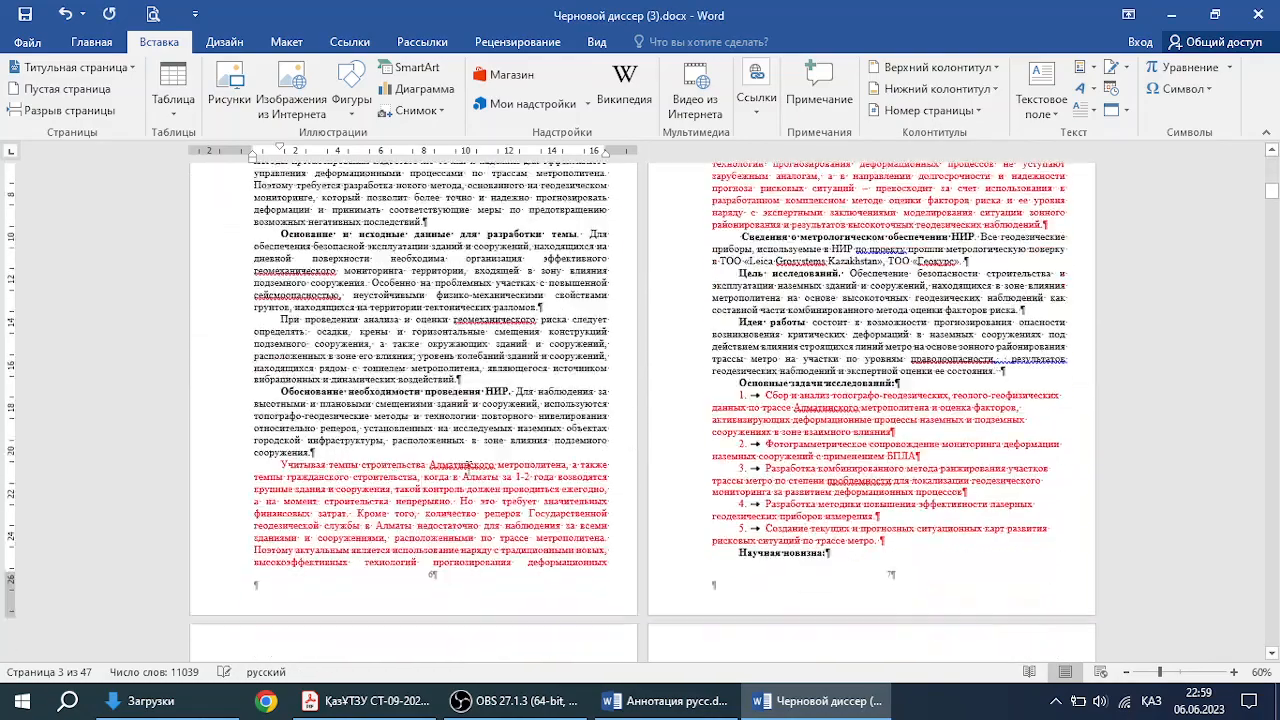
pyautogui.scroll(-8, 882, 430)
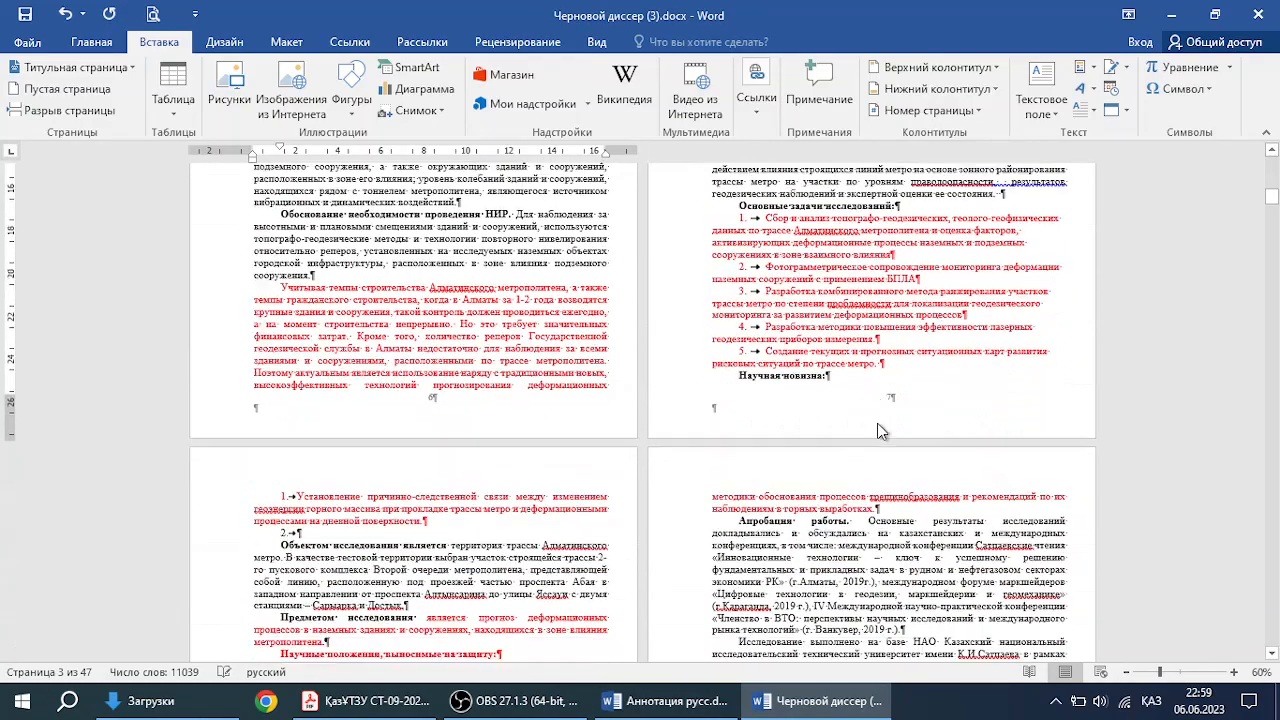
pyautogui.scroll(-10, 880, 422)
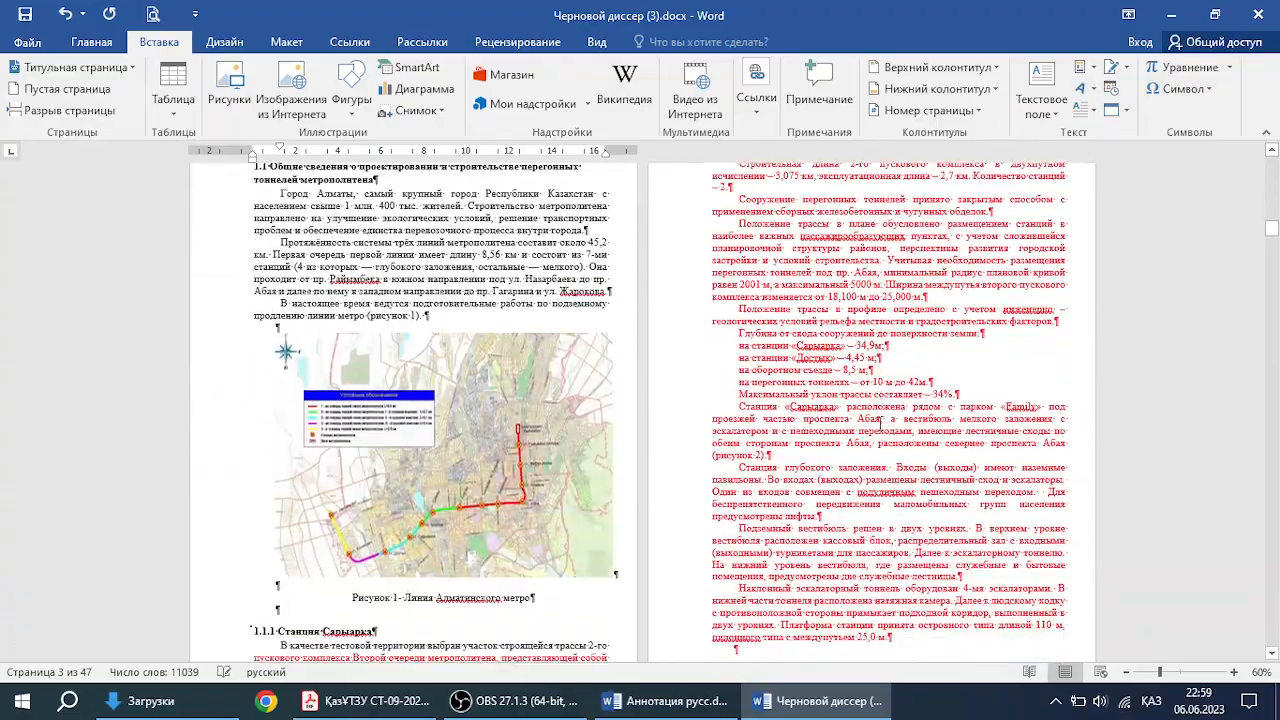
pyautogui.scroll(13, 879, 415)
pyautogui.scroll(15, 879, 411)
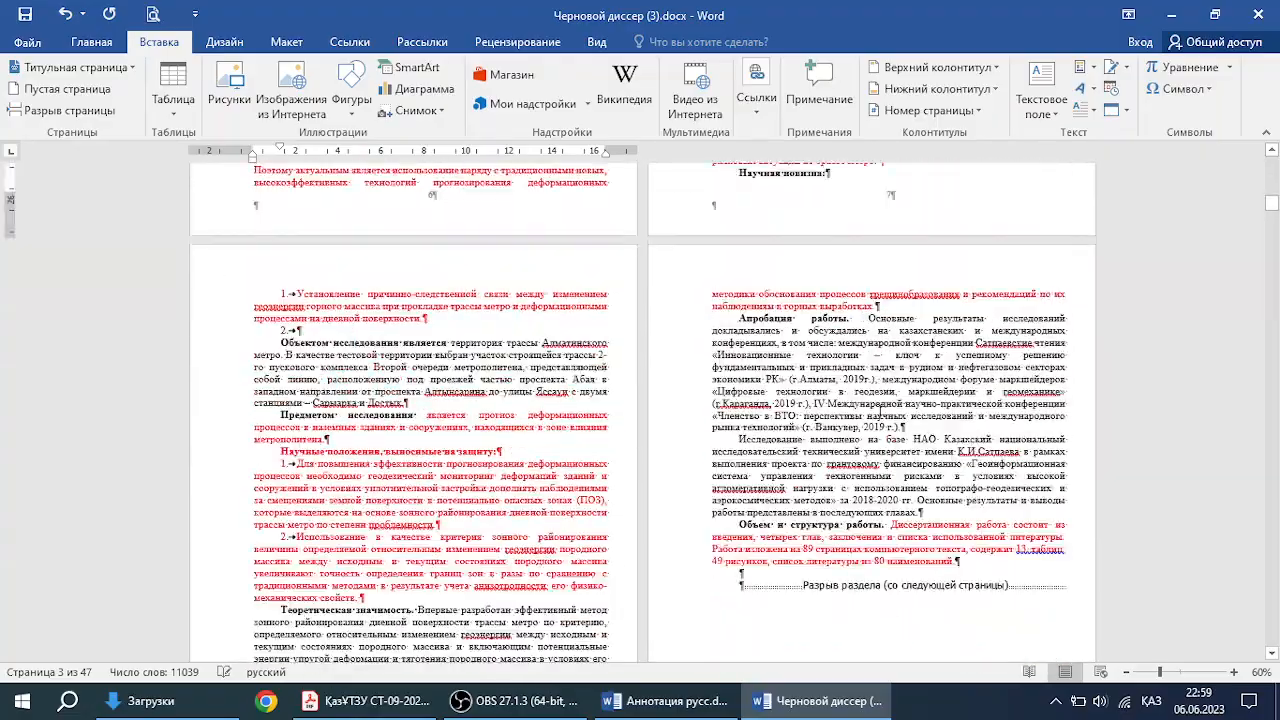